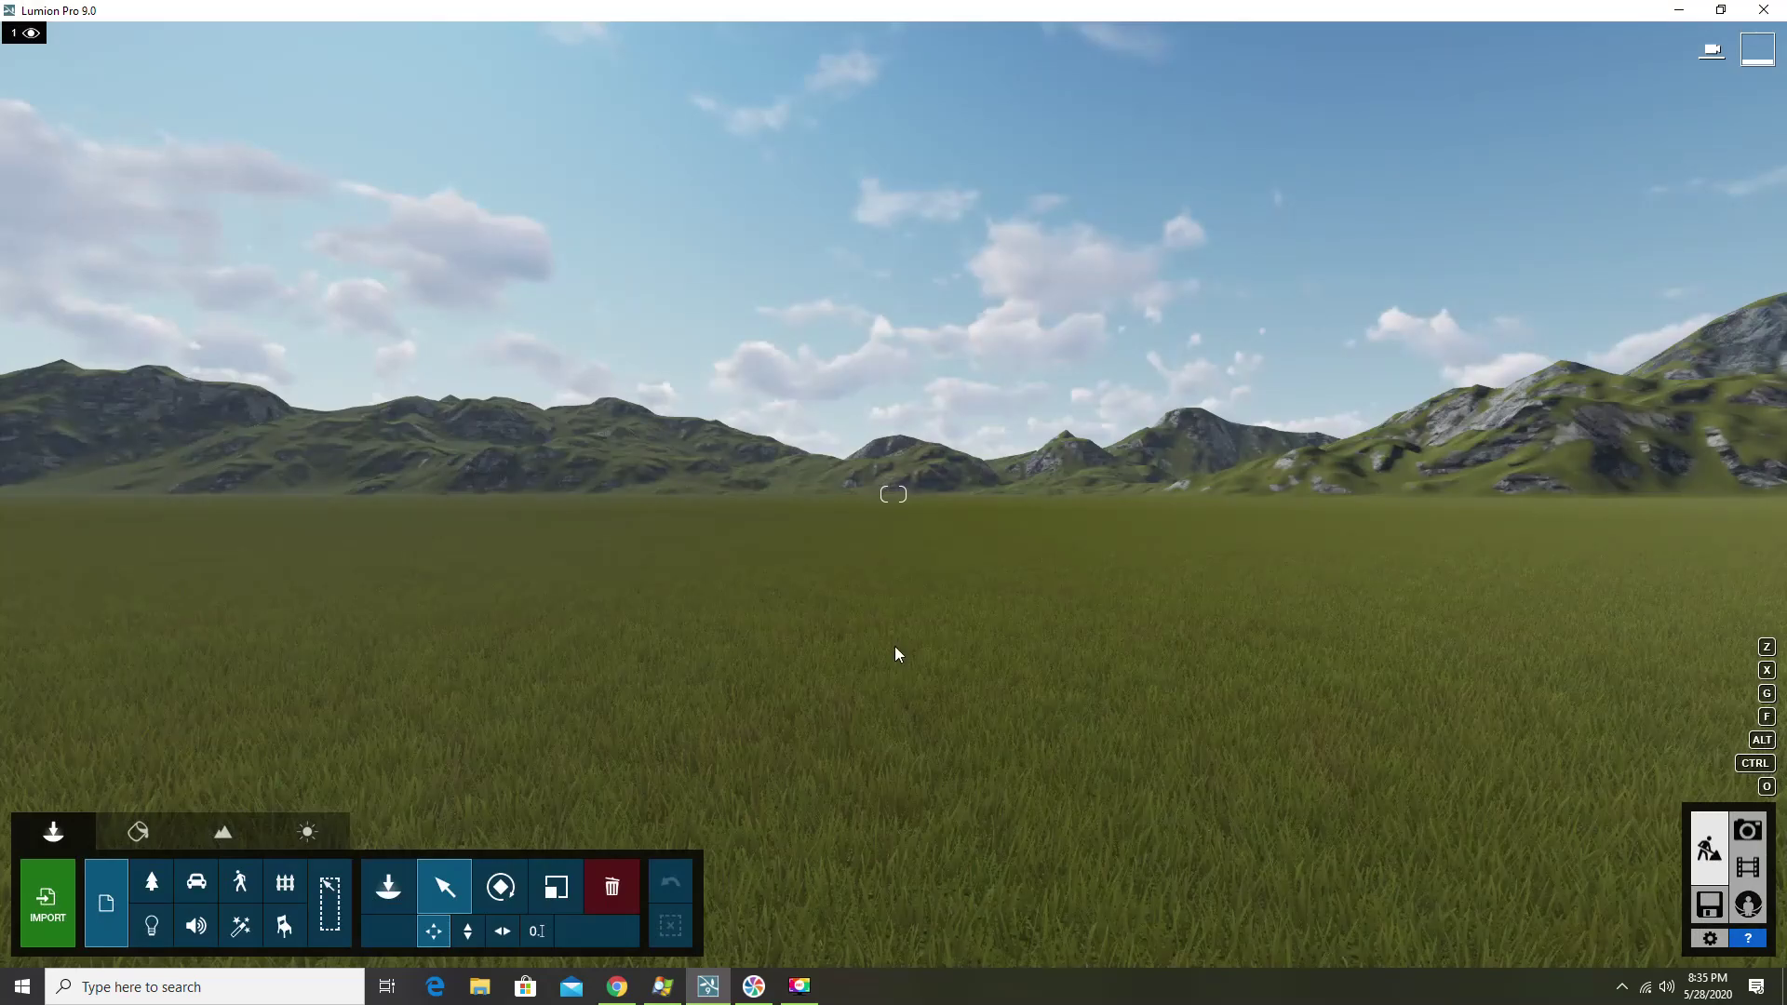
Import MORNING.skp as the model MORNING in the Main category, placed in the landscape
{"action": "right_click_drag", "start_coordinate": [895, 654], "coordinate": [895, 654]}
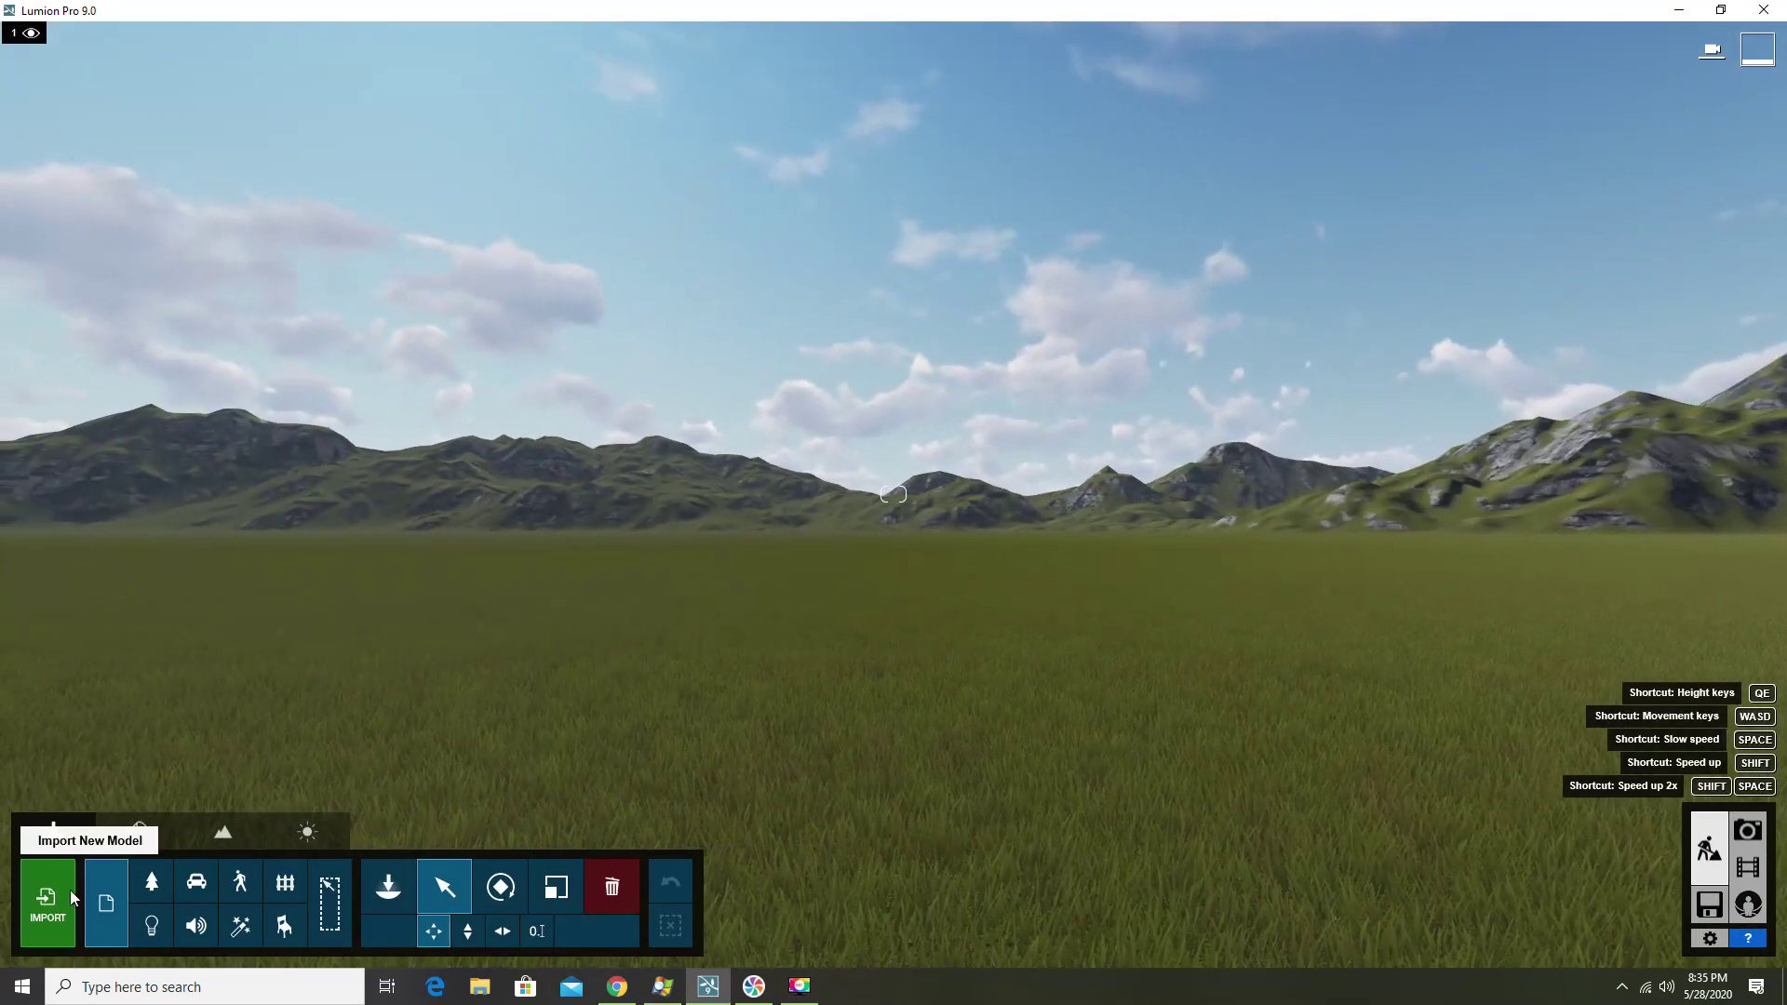
{"action": "left_click", "coordinate": [70, 889]}
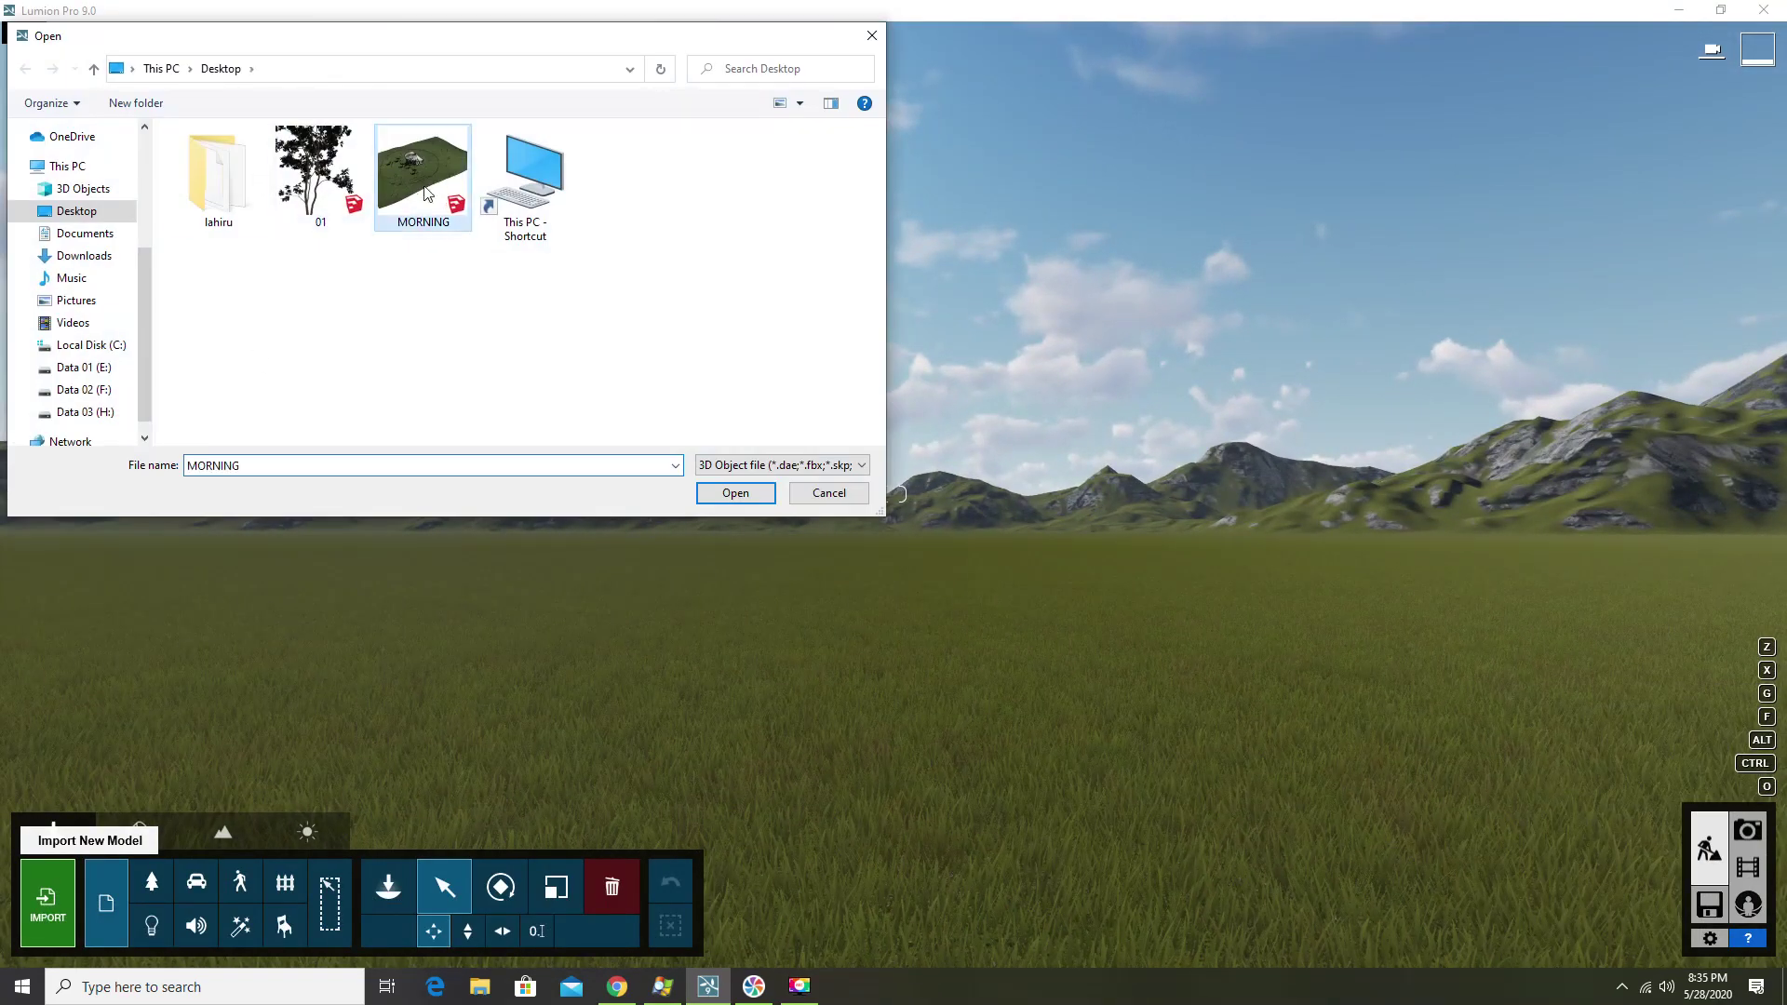
{"action": "left_click", "coordinate": [745, 498]}
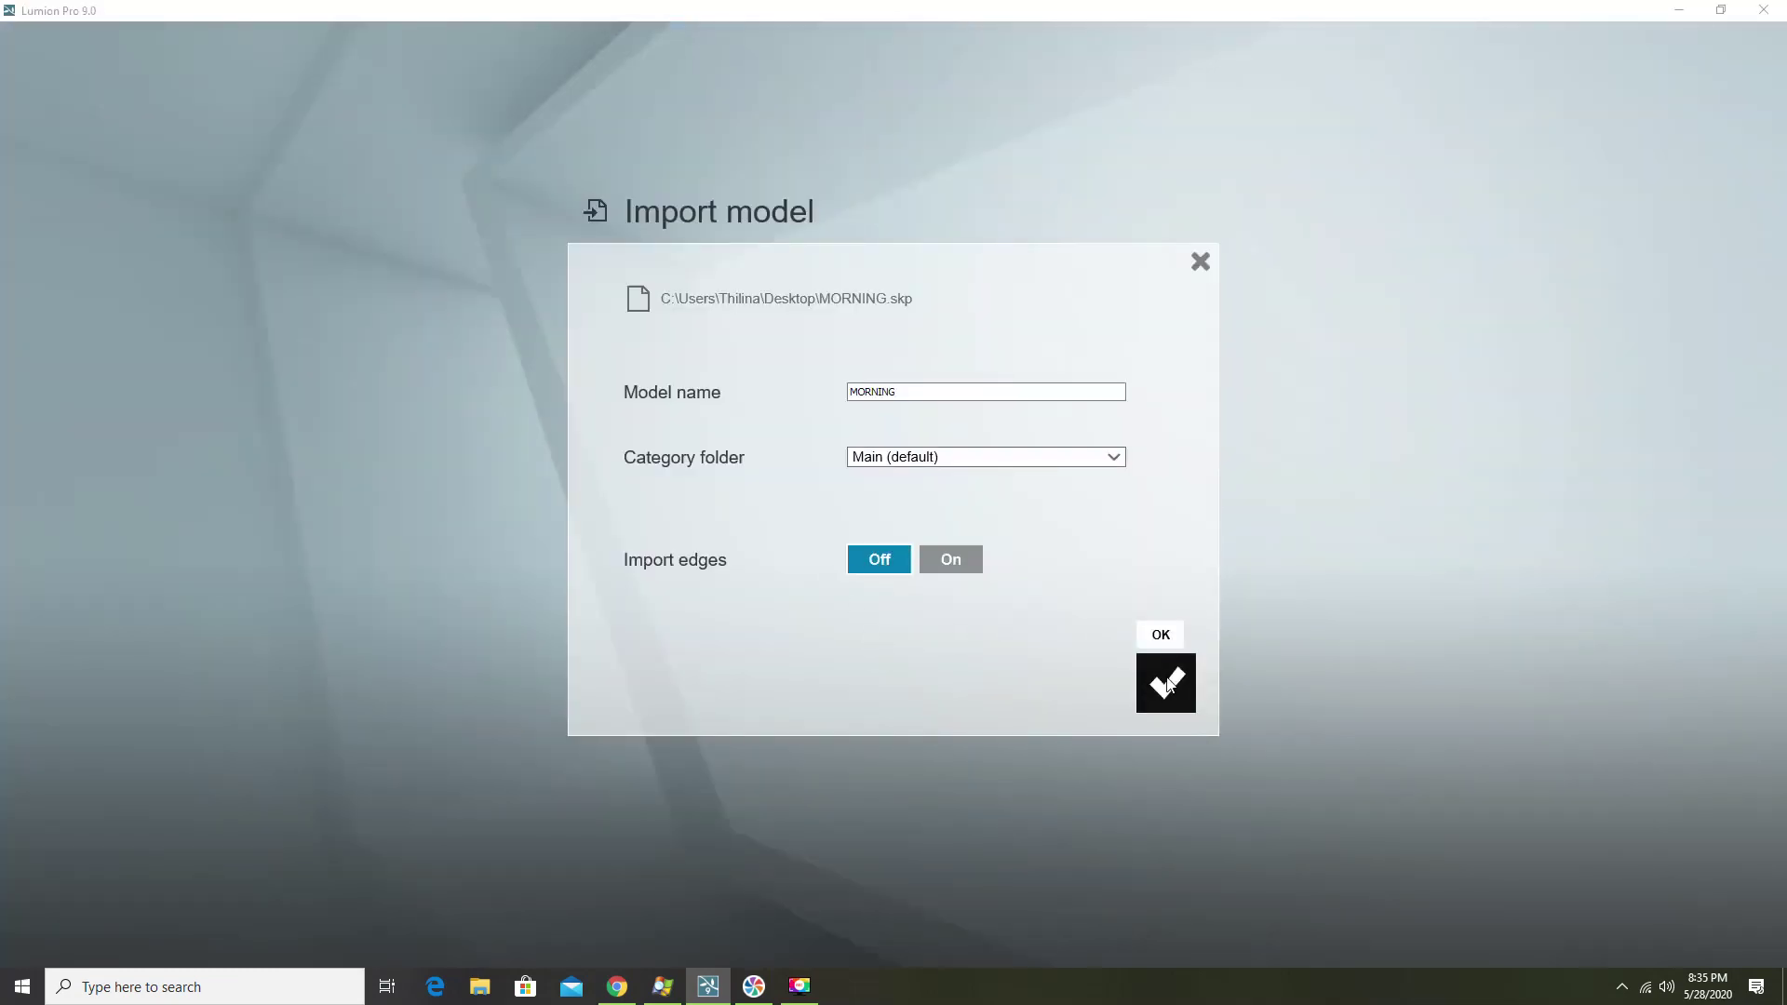
{"action": "left_click", "coordinate": [1168, 685]}
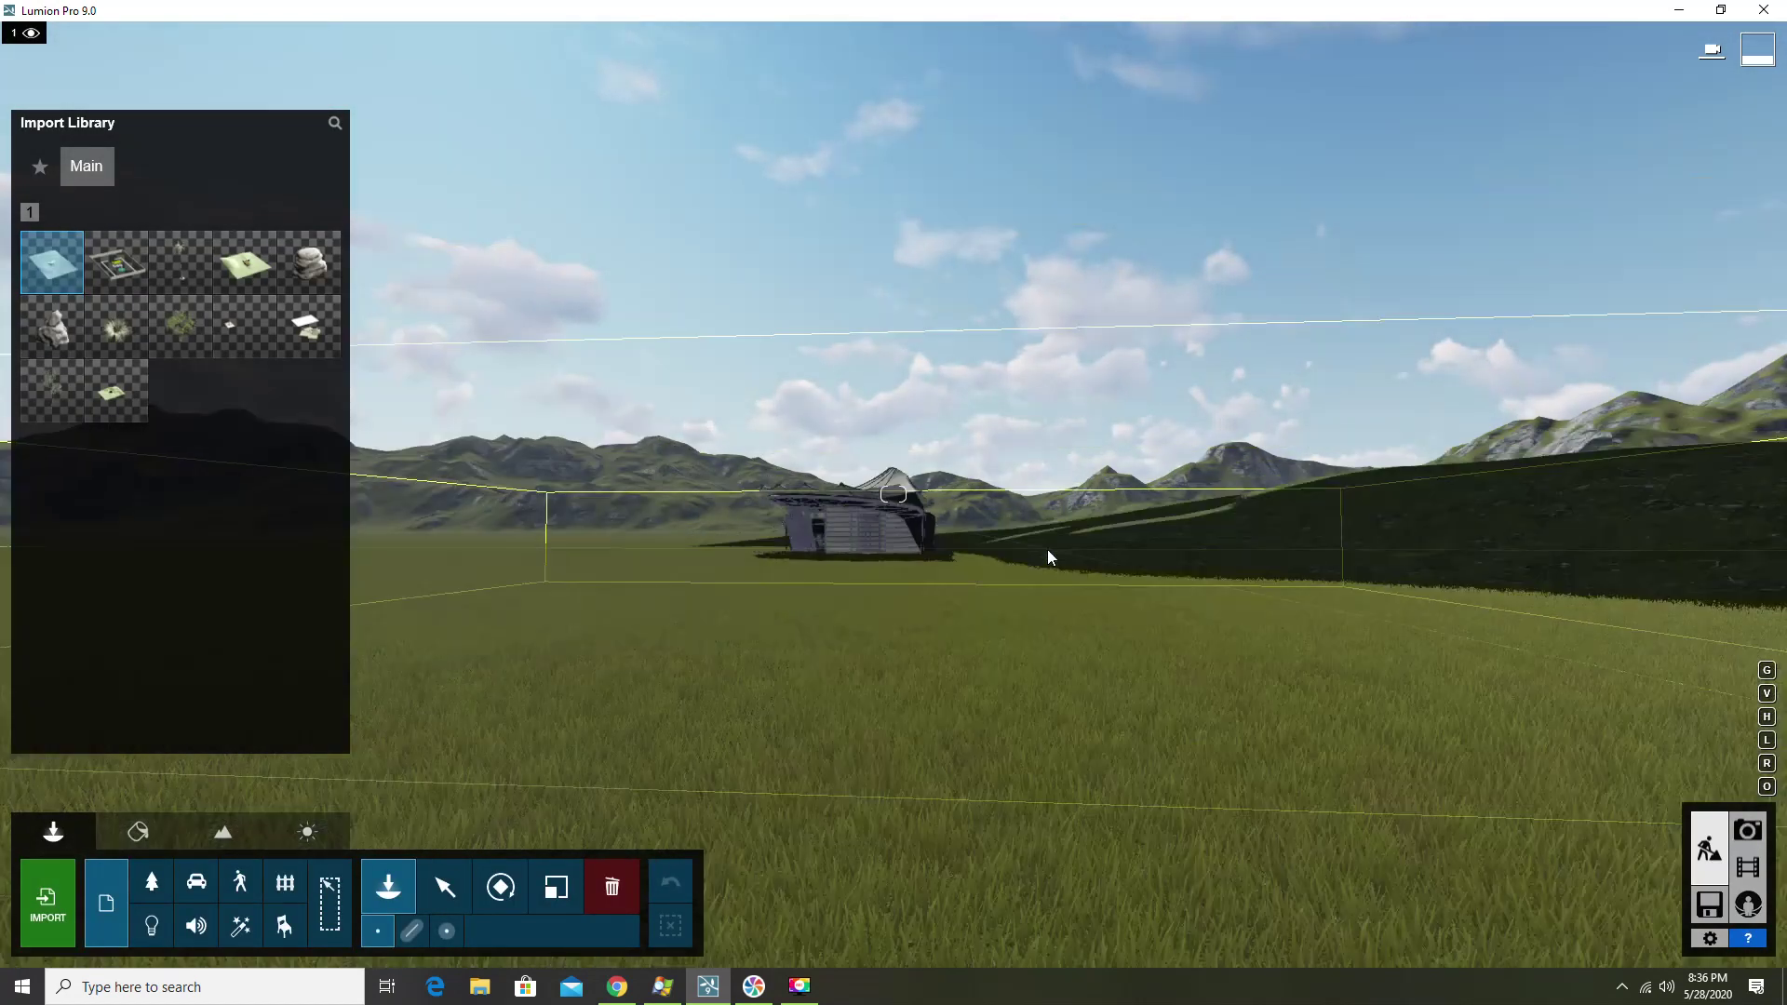
Fly the camera over the terrain toward the imported tent pavilion
{"action": "scroll", "coordinate": [817, 502], "scroll_direction": "up", "scroll_amount": 5}
{"action": "scroll", "coordinate": [864, 566], "scroll_direction": "up", "scroll_amount": 5}
{"action": "scroll", "coordinate": [923, 600], "scroll_direction": "up", "scroll_amount": 5}
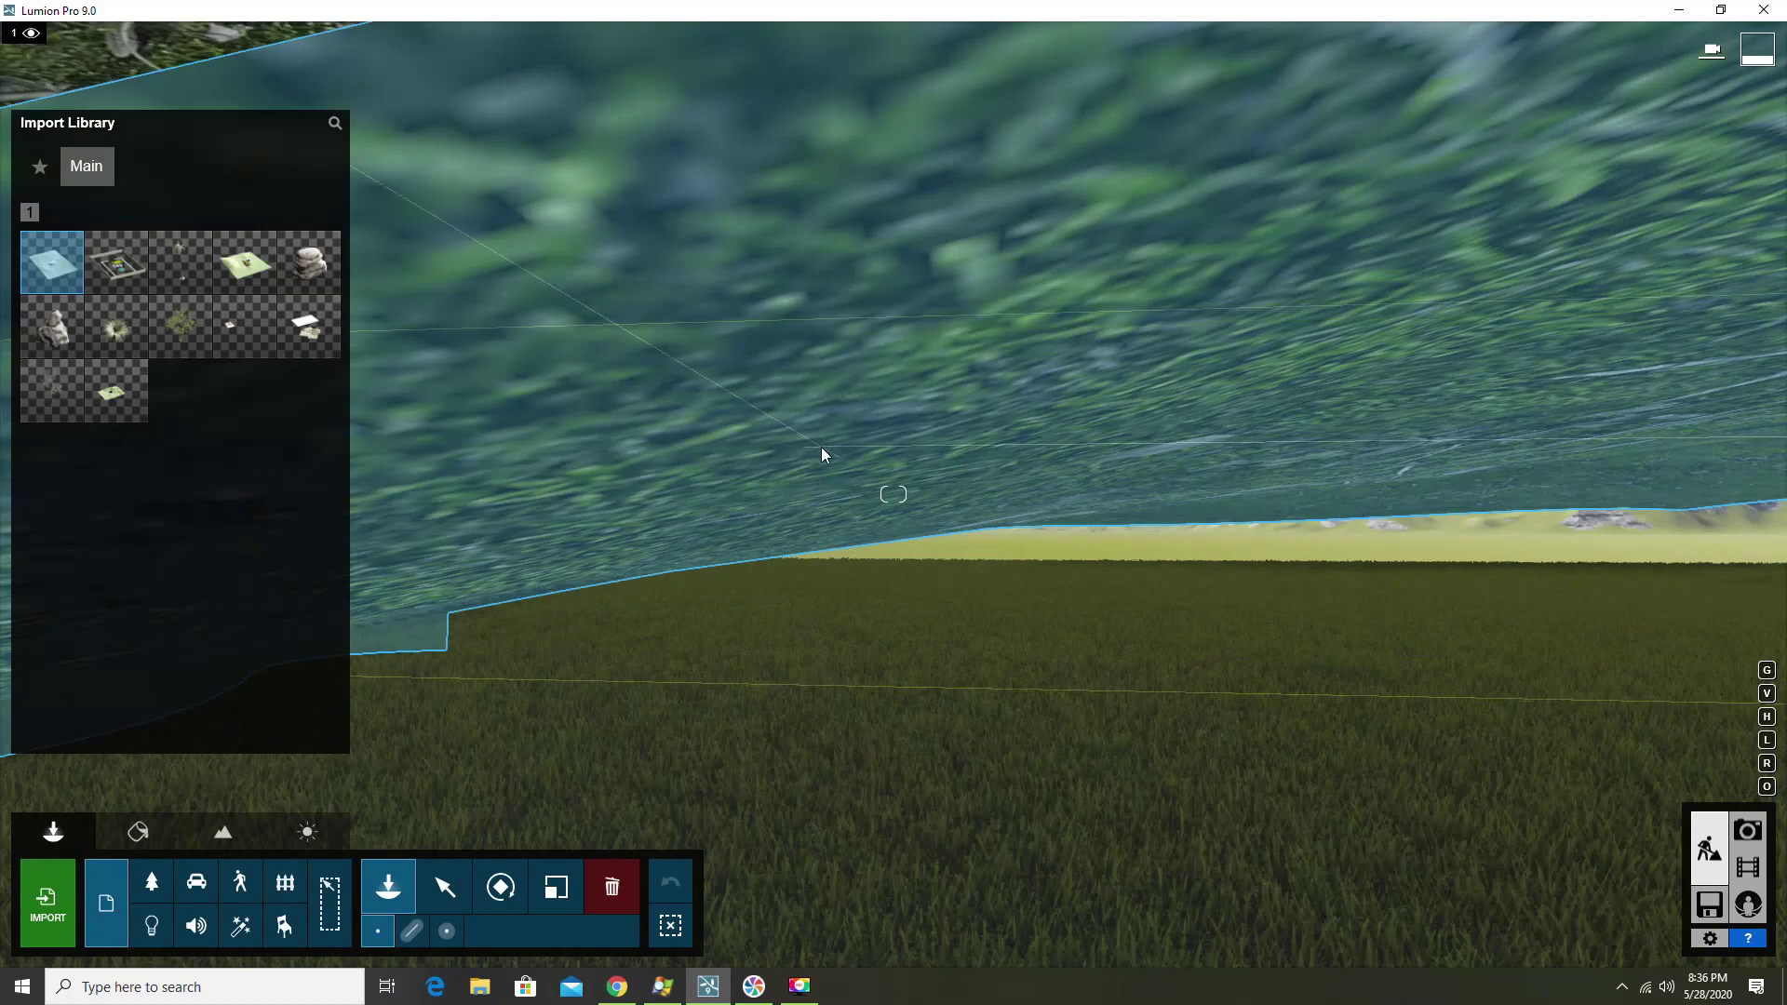
{"action": "right_click_drag", "start_coordinate": [821, 446], "coordinate": [818, 415]}
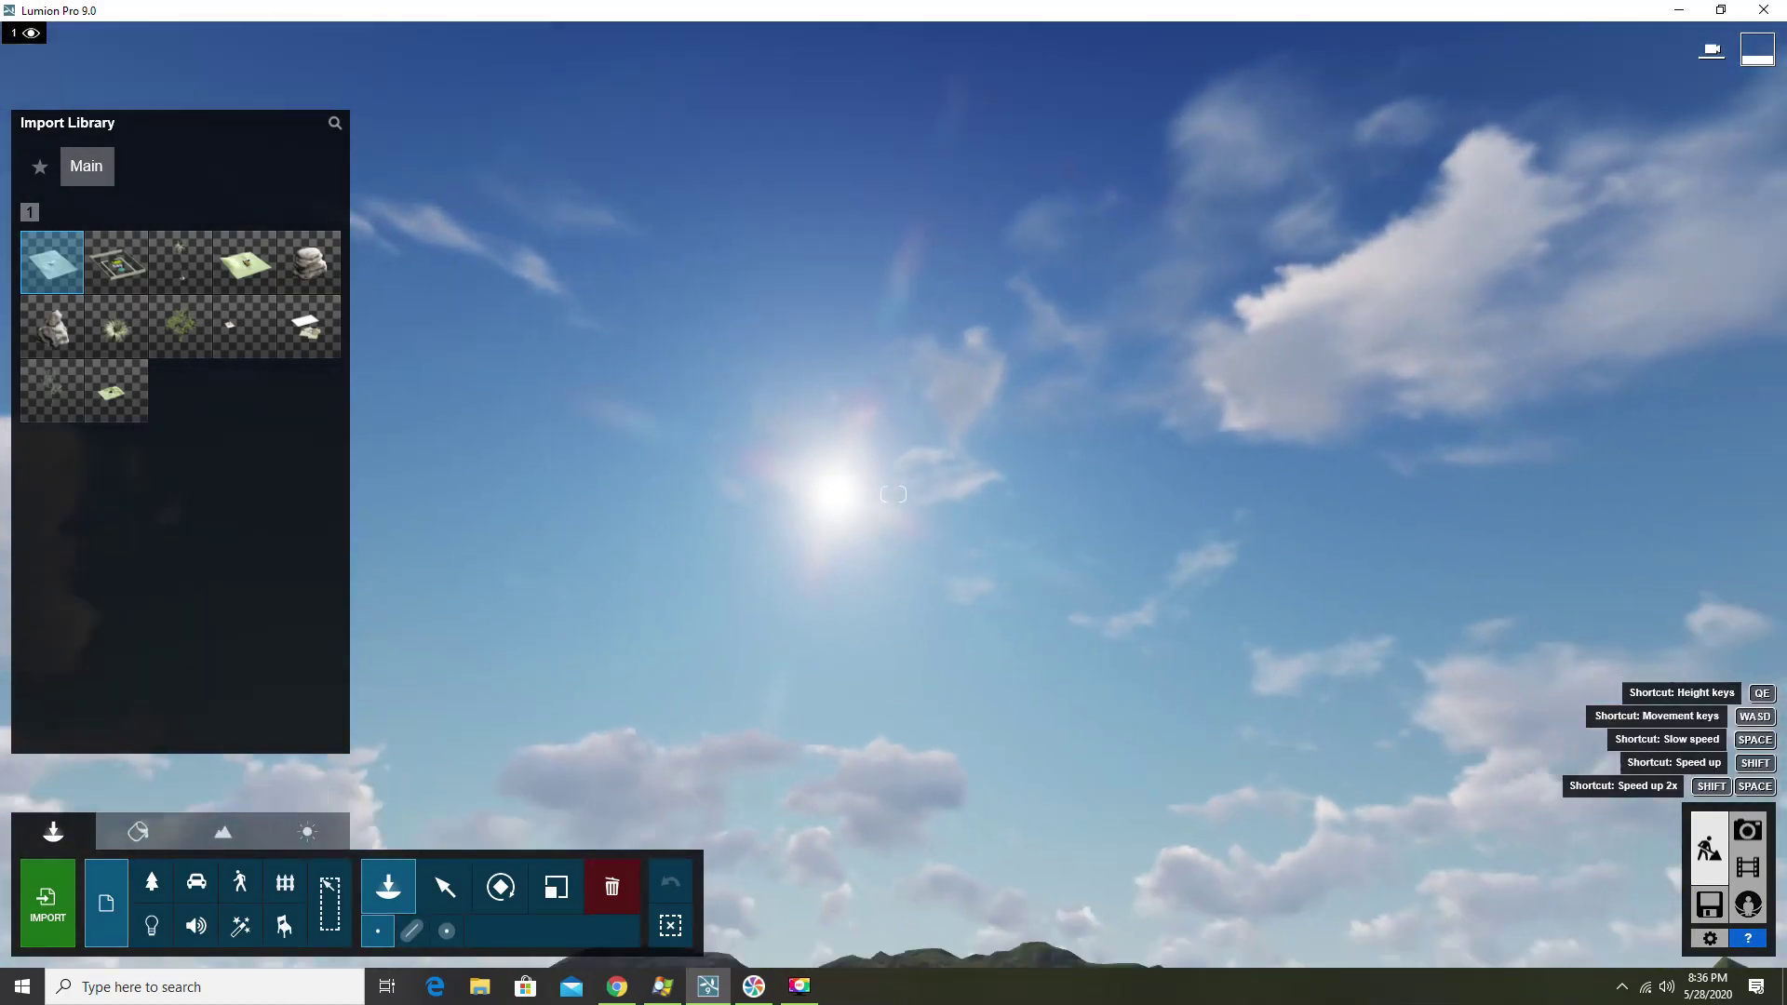
{"action": "right_click_drag", "start_coordinate": [893, 494], "coordinate": [893, 559]}
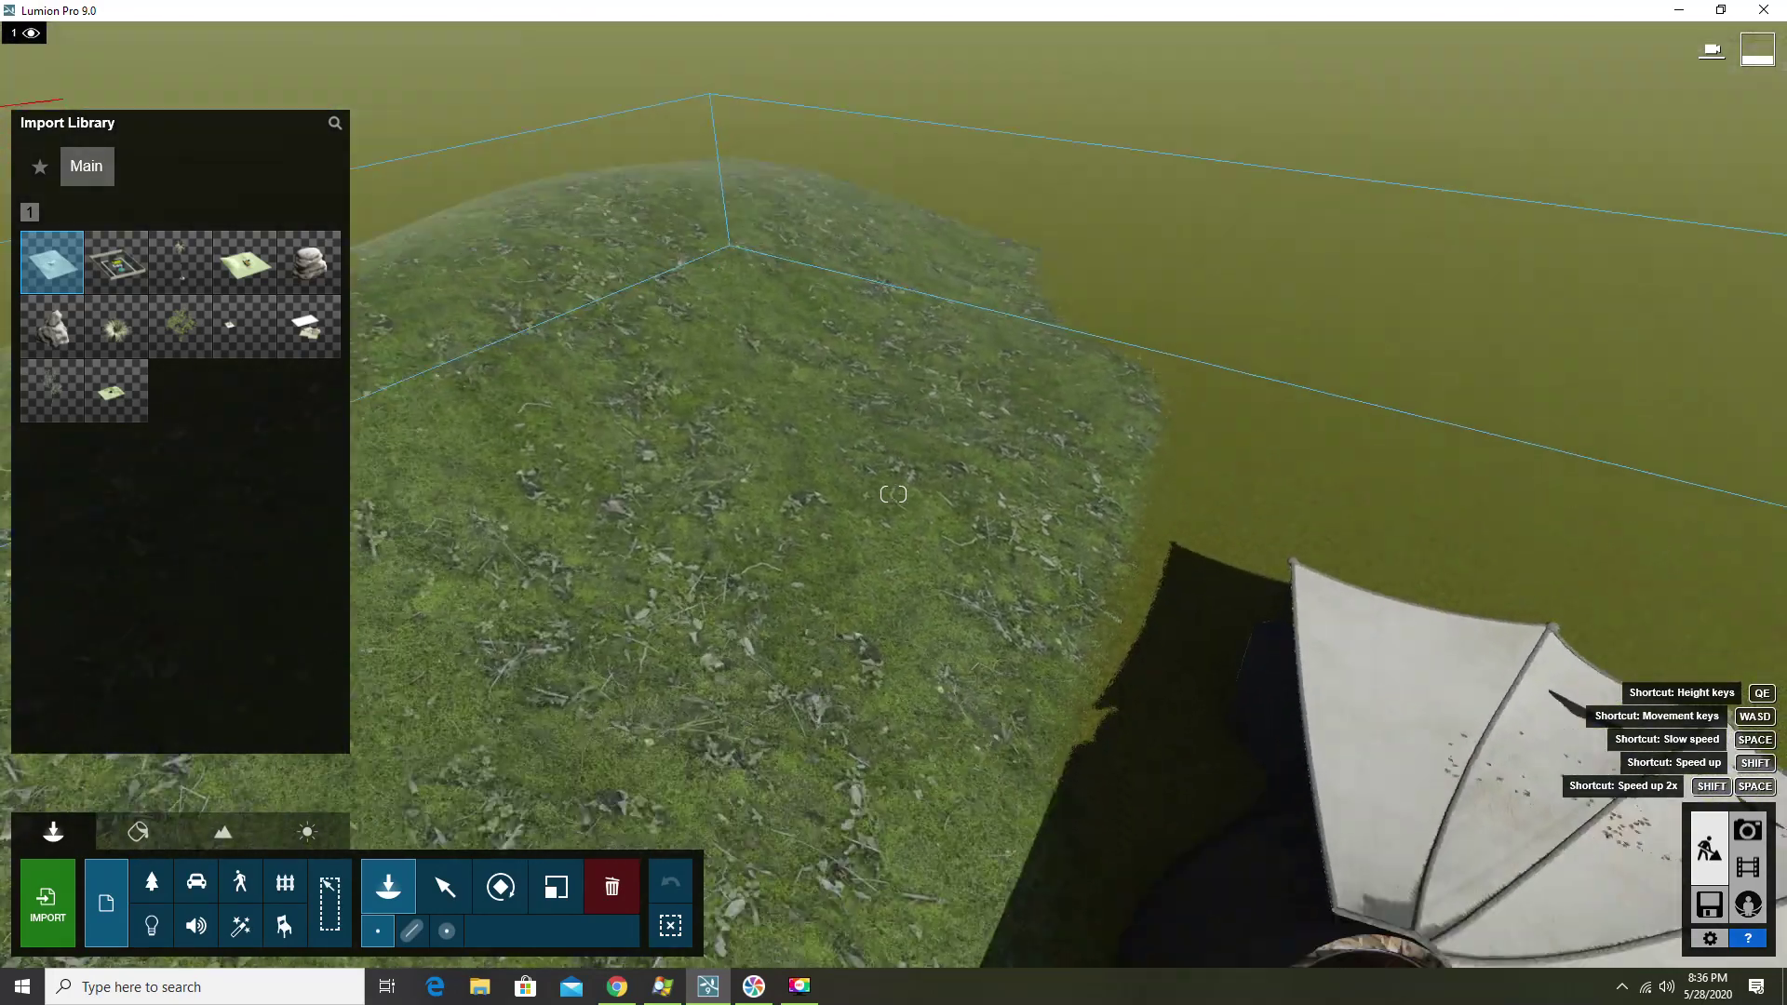
{"action": "right_click_drag", "start_coordinate": [893, 494], "coordinate": [868, 663]}
Select the imported terrain model and bring up the Landscape water tools
{"action": "left_click", "coordinate": [868, 662]}
{"action": "left_click", "coordinate": [686, 769]}
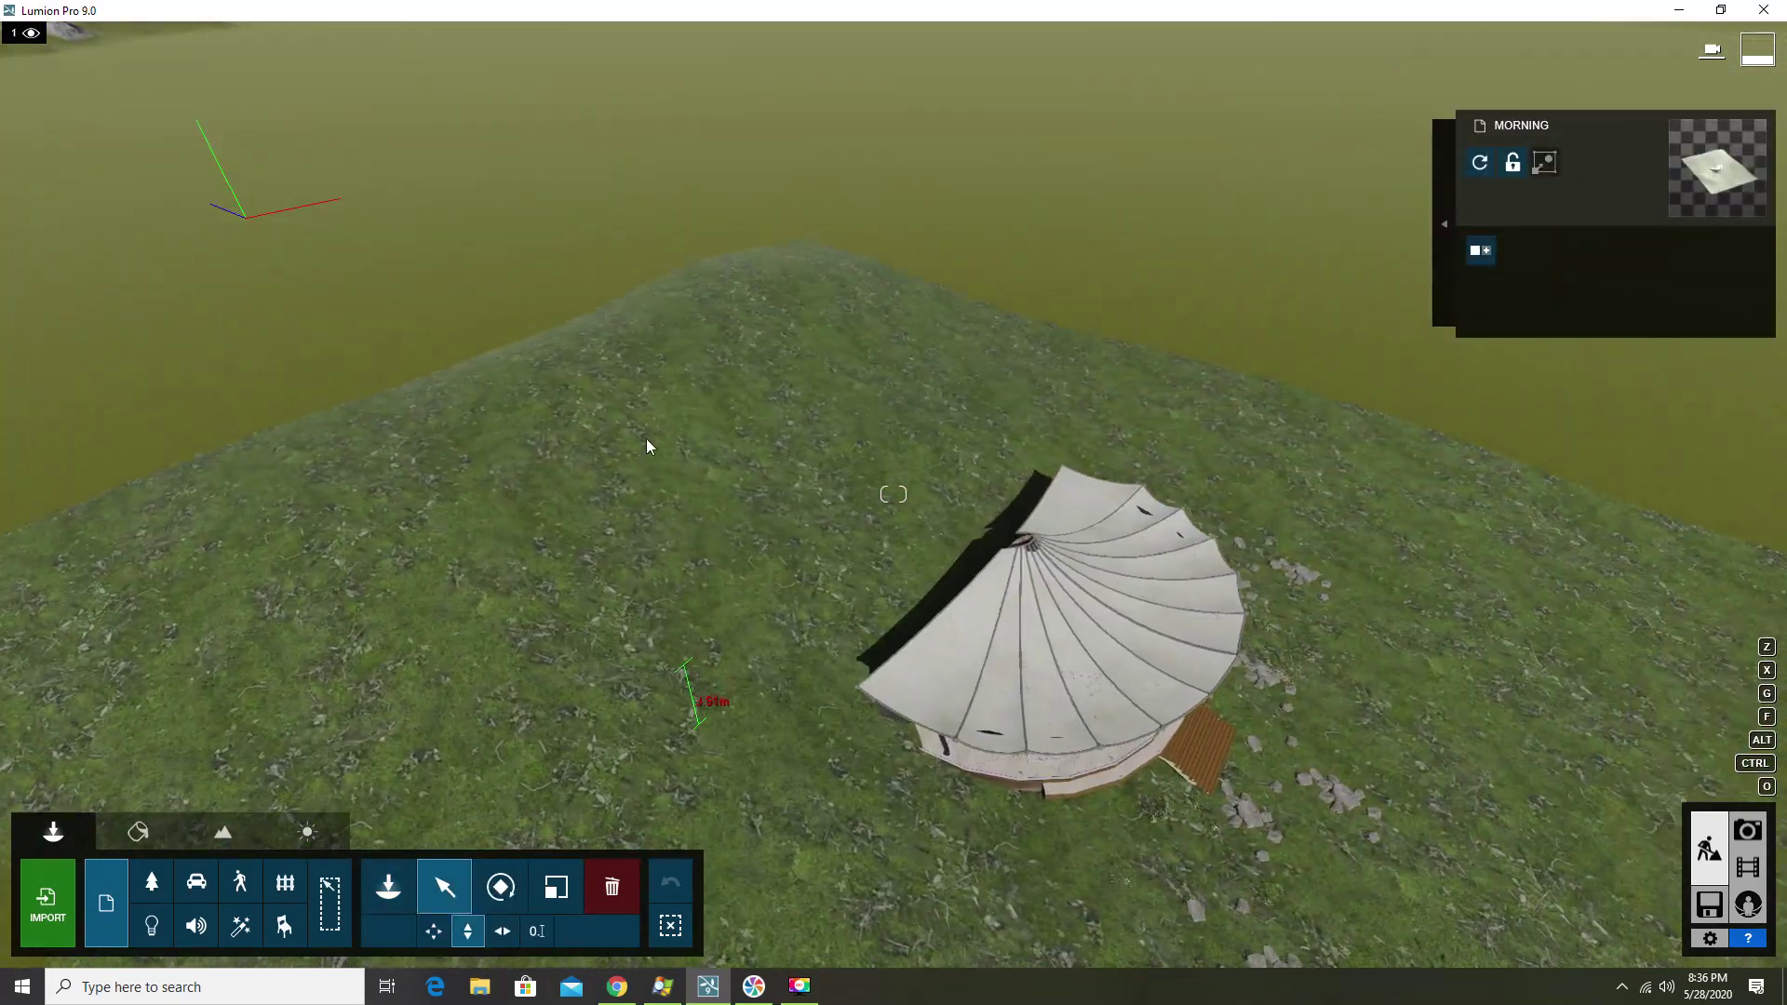
{"action": "mouse_move", "coordinate": [631, 333]}
{"action": "right_mouse_down"}
{"action": "mouse_move", "coordinate": [952, 567]}
{"action": "mouse_move", "coordinate": [952, 708]}
{"action": "right_mouse_up"}
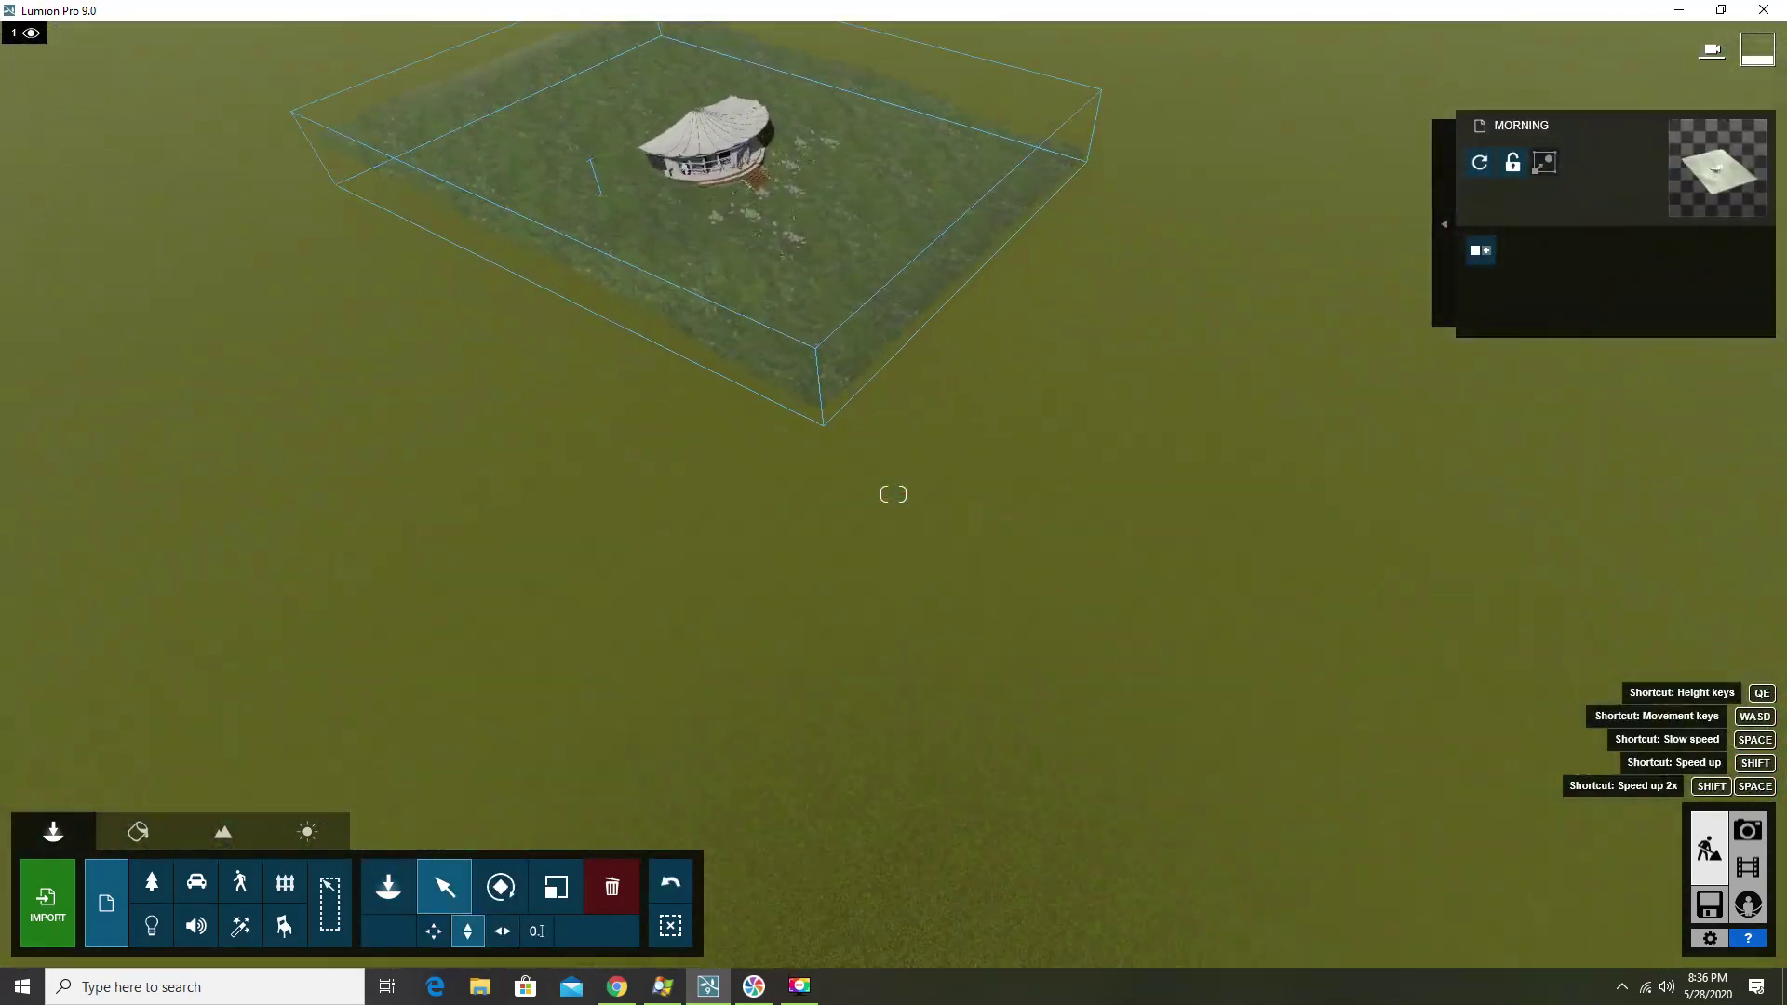
{"action": "left_click", "coordinate": [222, 831]}
{"action": "left_click", "coordinate": [79, 886]}
{"action": "right_click_drag", "start_coordinate": [431, 757], "coordinate": [431, 605]}
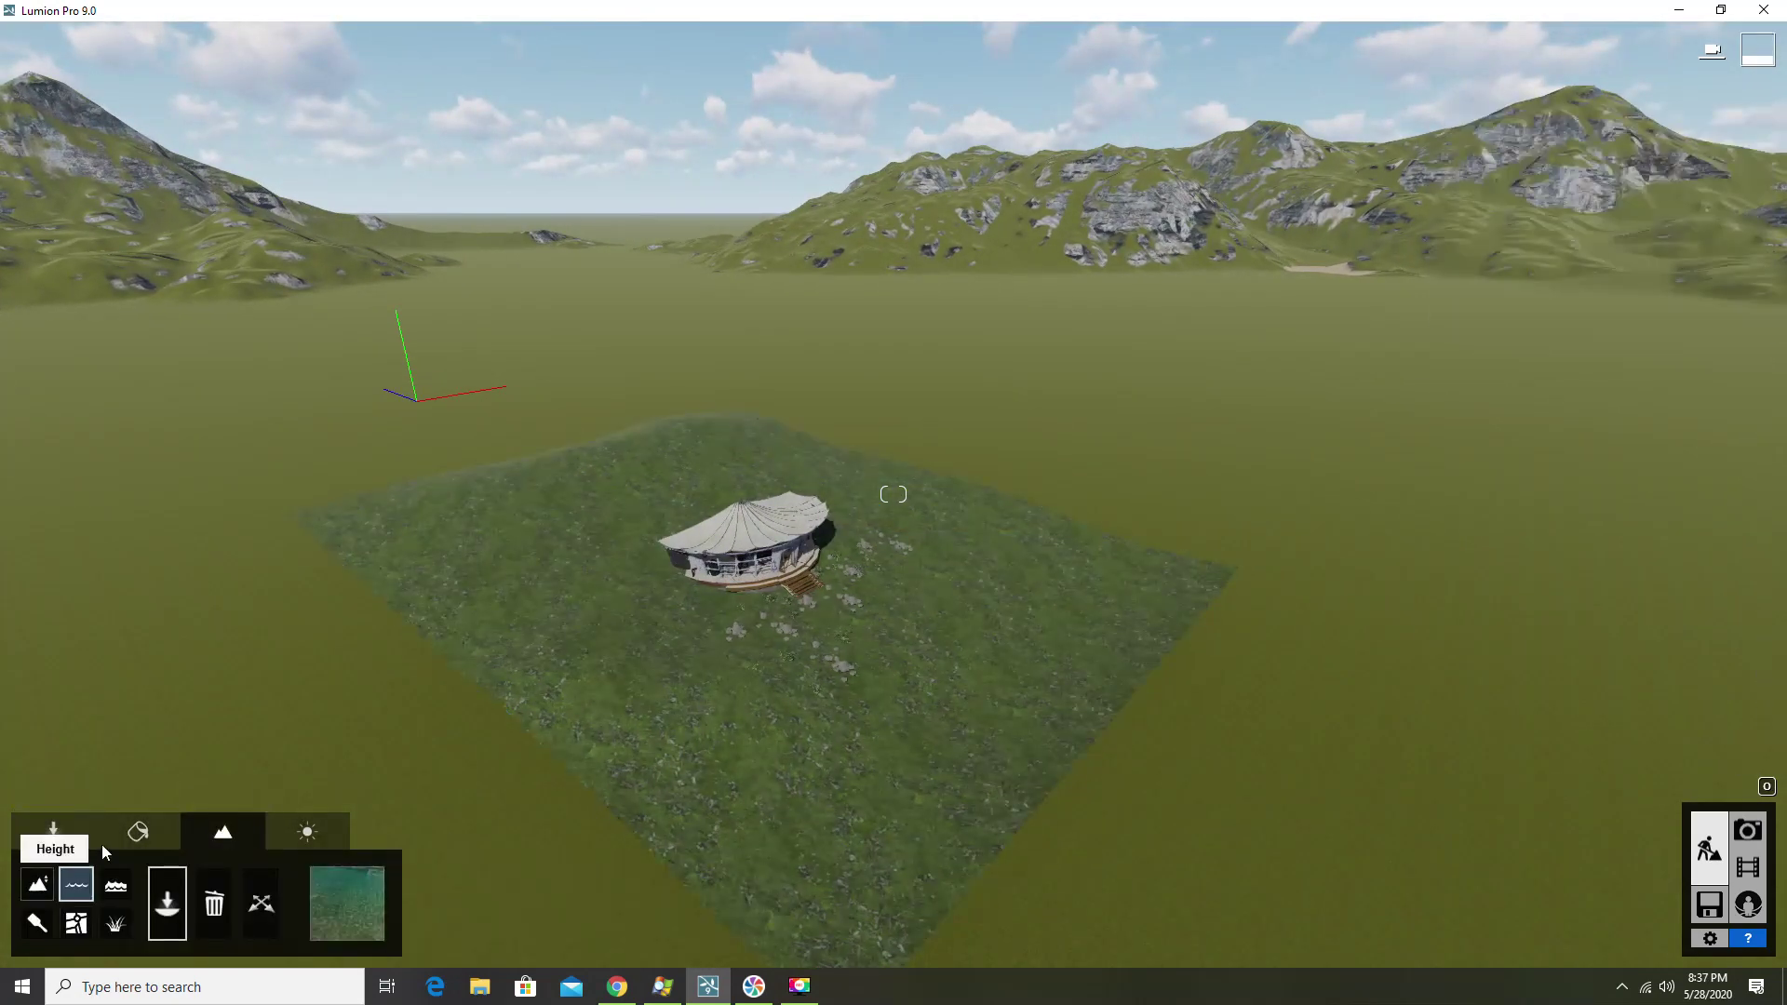
Sink the existing water plane below the terrain
{"action": "left_click", "coordinate": [53, 831]}
{"action": "left_click_drag", "start_coordinate": [600, 552], "coordinate": [607, 700]}
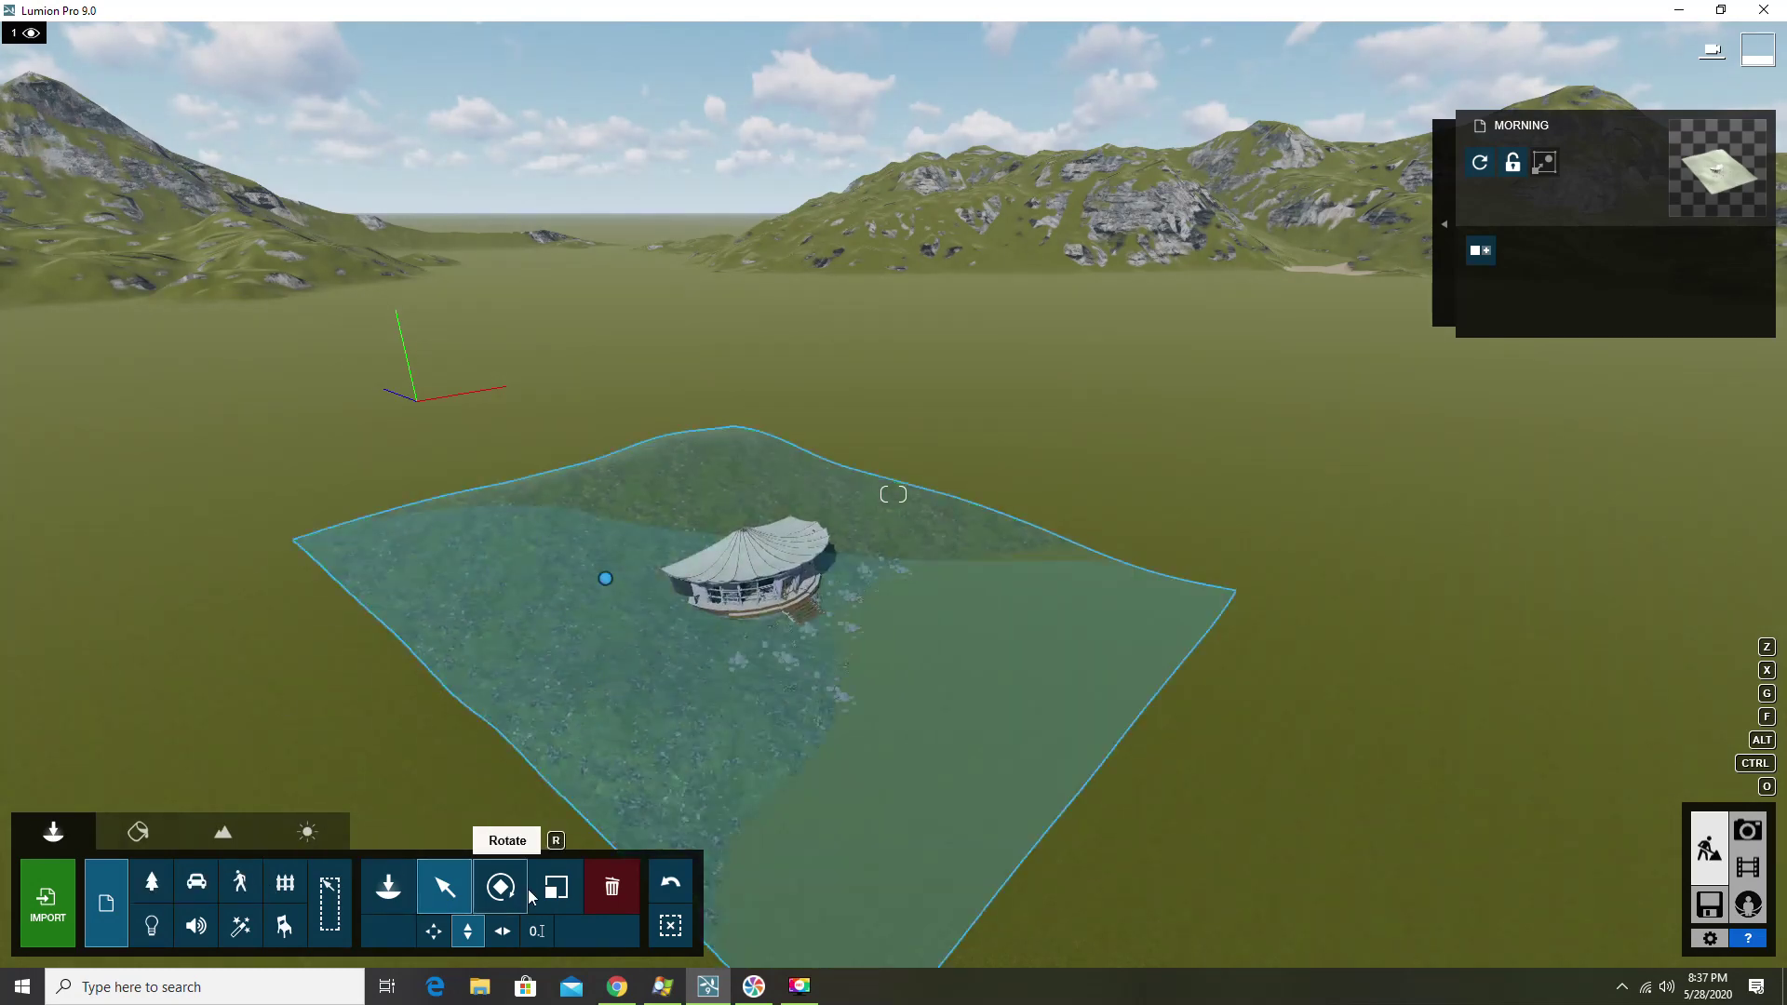
{"action": "left_click", "coordinate": [223, 831]}
{"action": "left_click", "coordinate": [41, 886]}
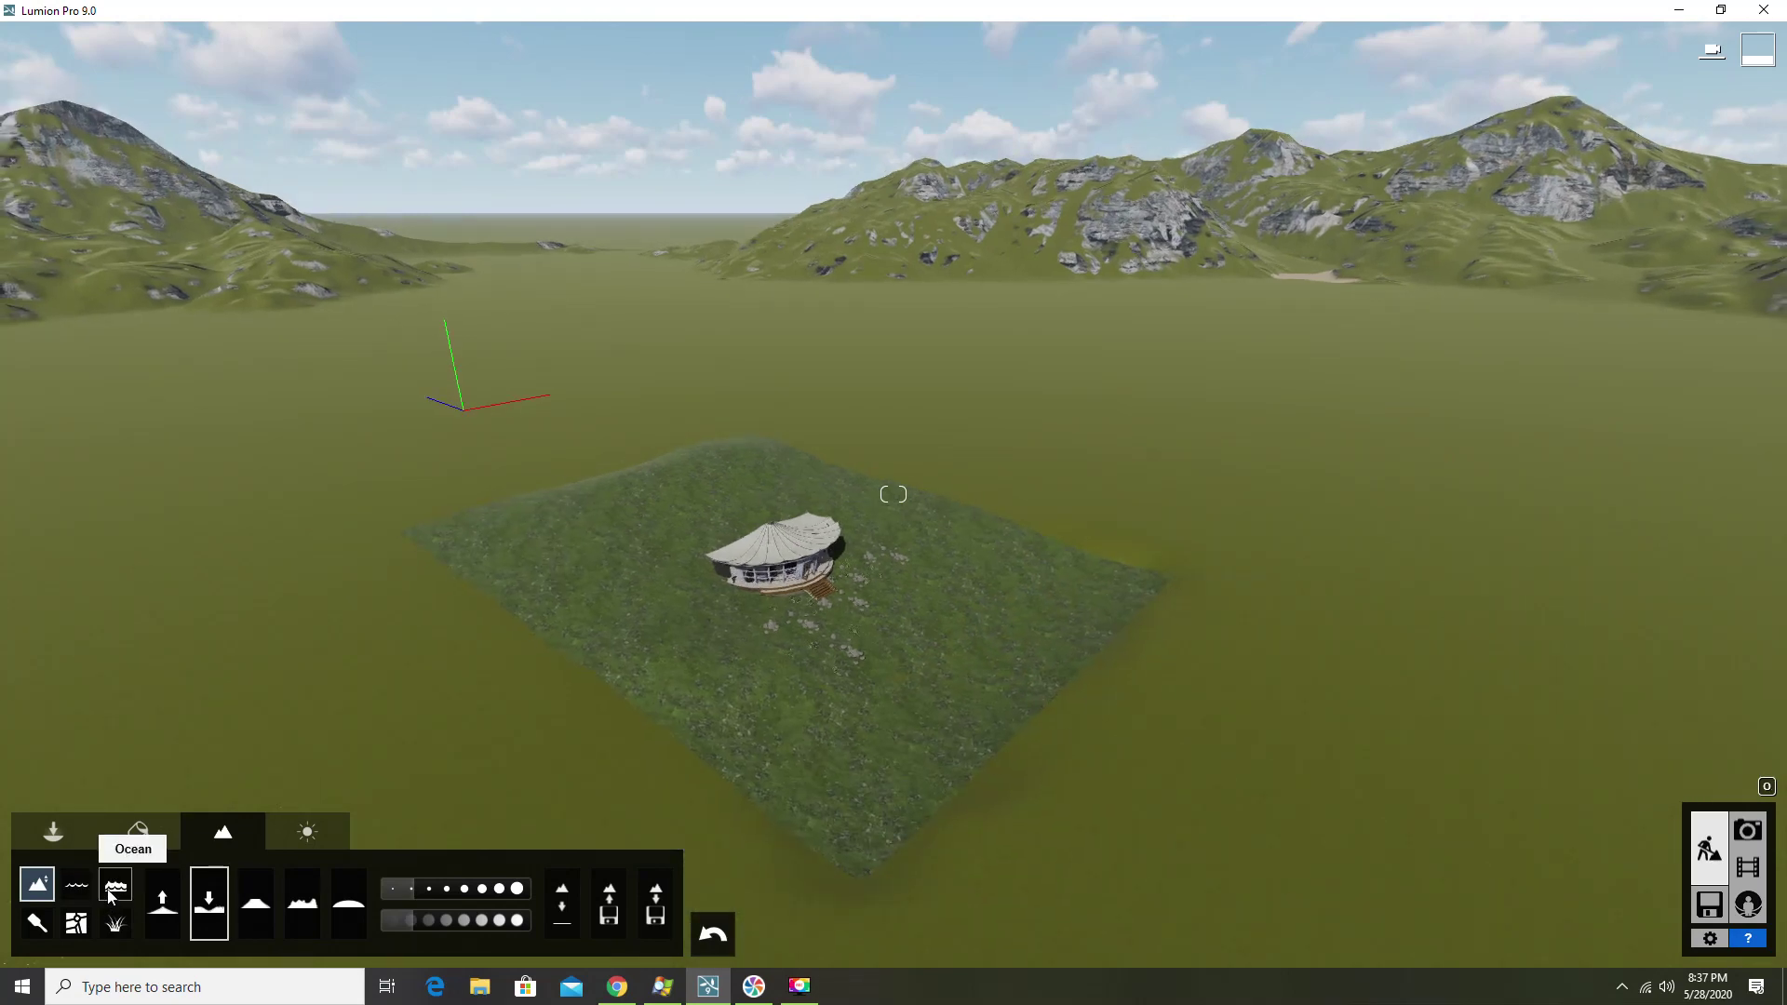
Pick a water type and place a new water body in the low ground
{"action": "left_click", "coordinate": [70, 903]}
{"action": "left_click", "coordinate": [347, 901]}
{"action": "left_click", "coordinate": [493, 712]}
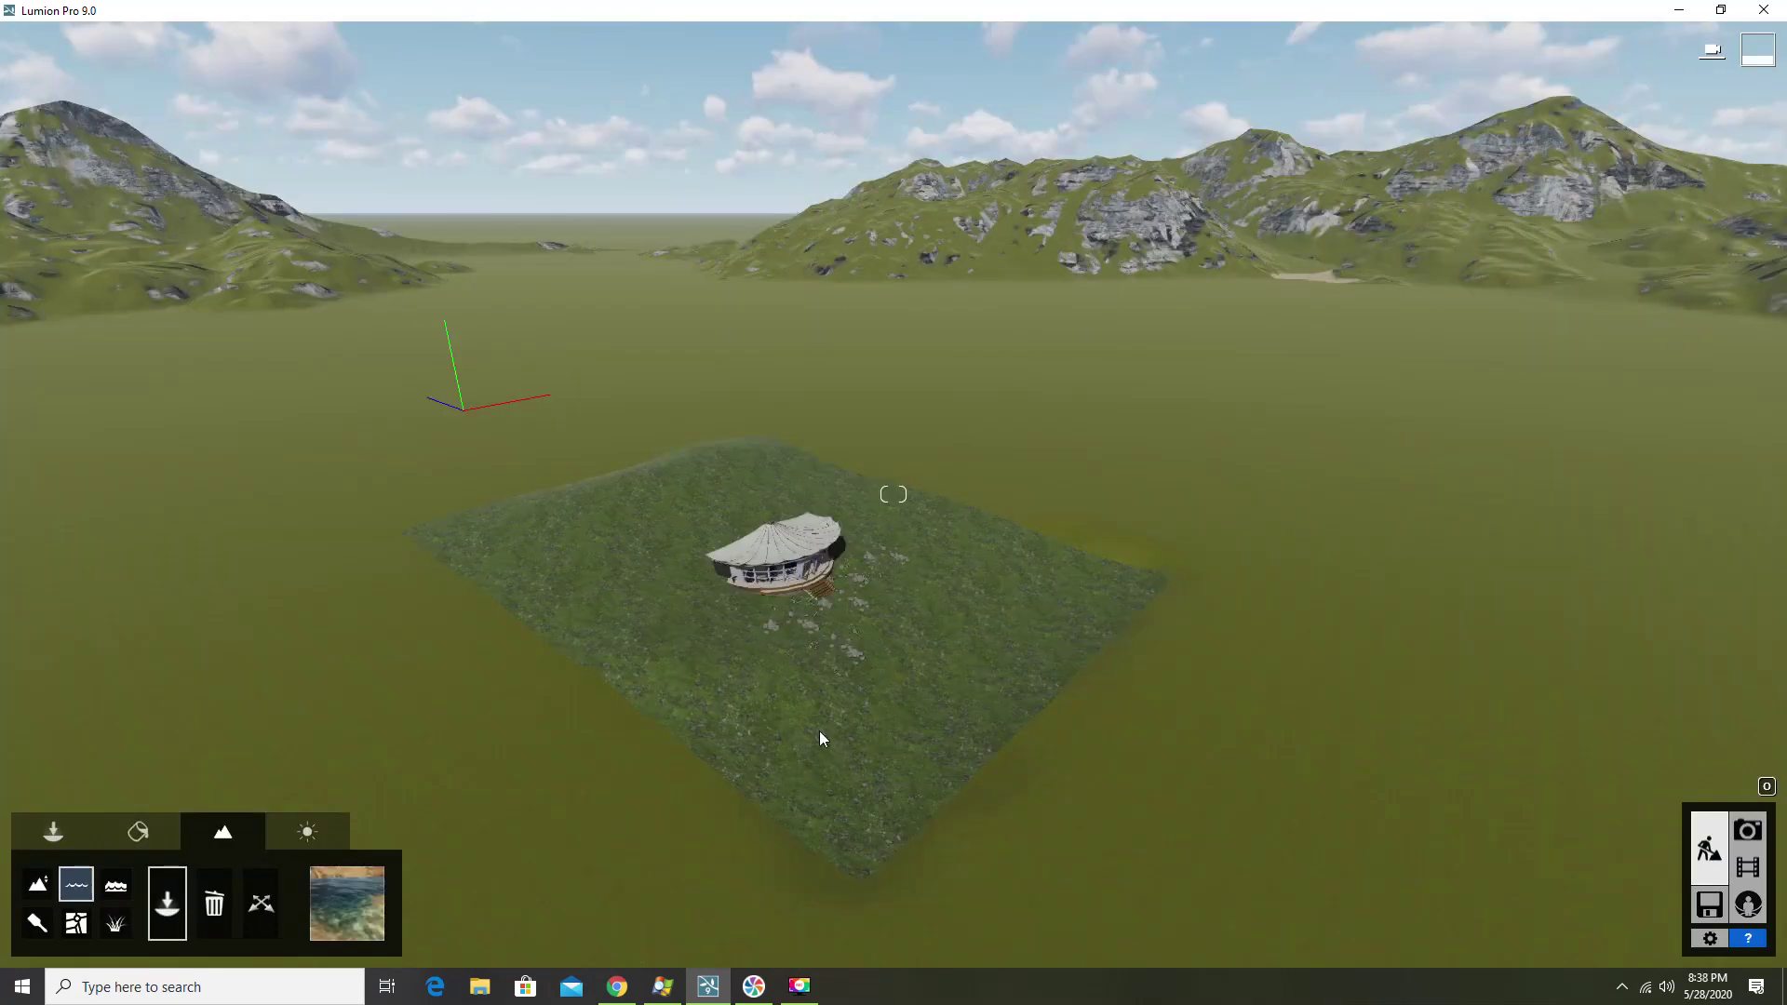
{"action": "right_click_drag", "start_coordinate": [346, 905], "coordinate": [633, 768]}
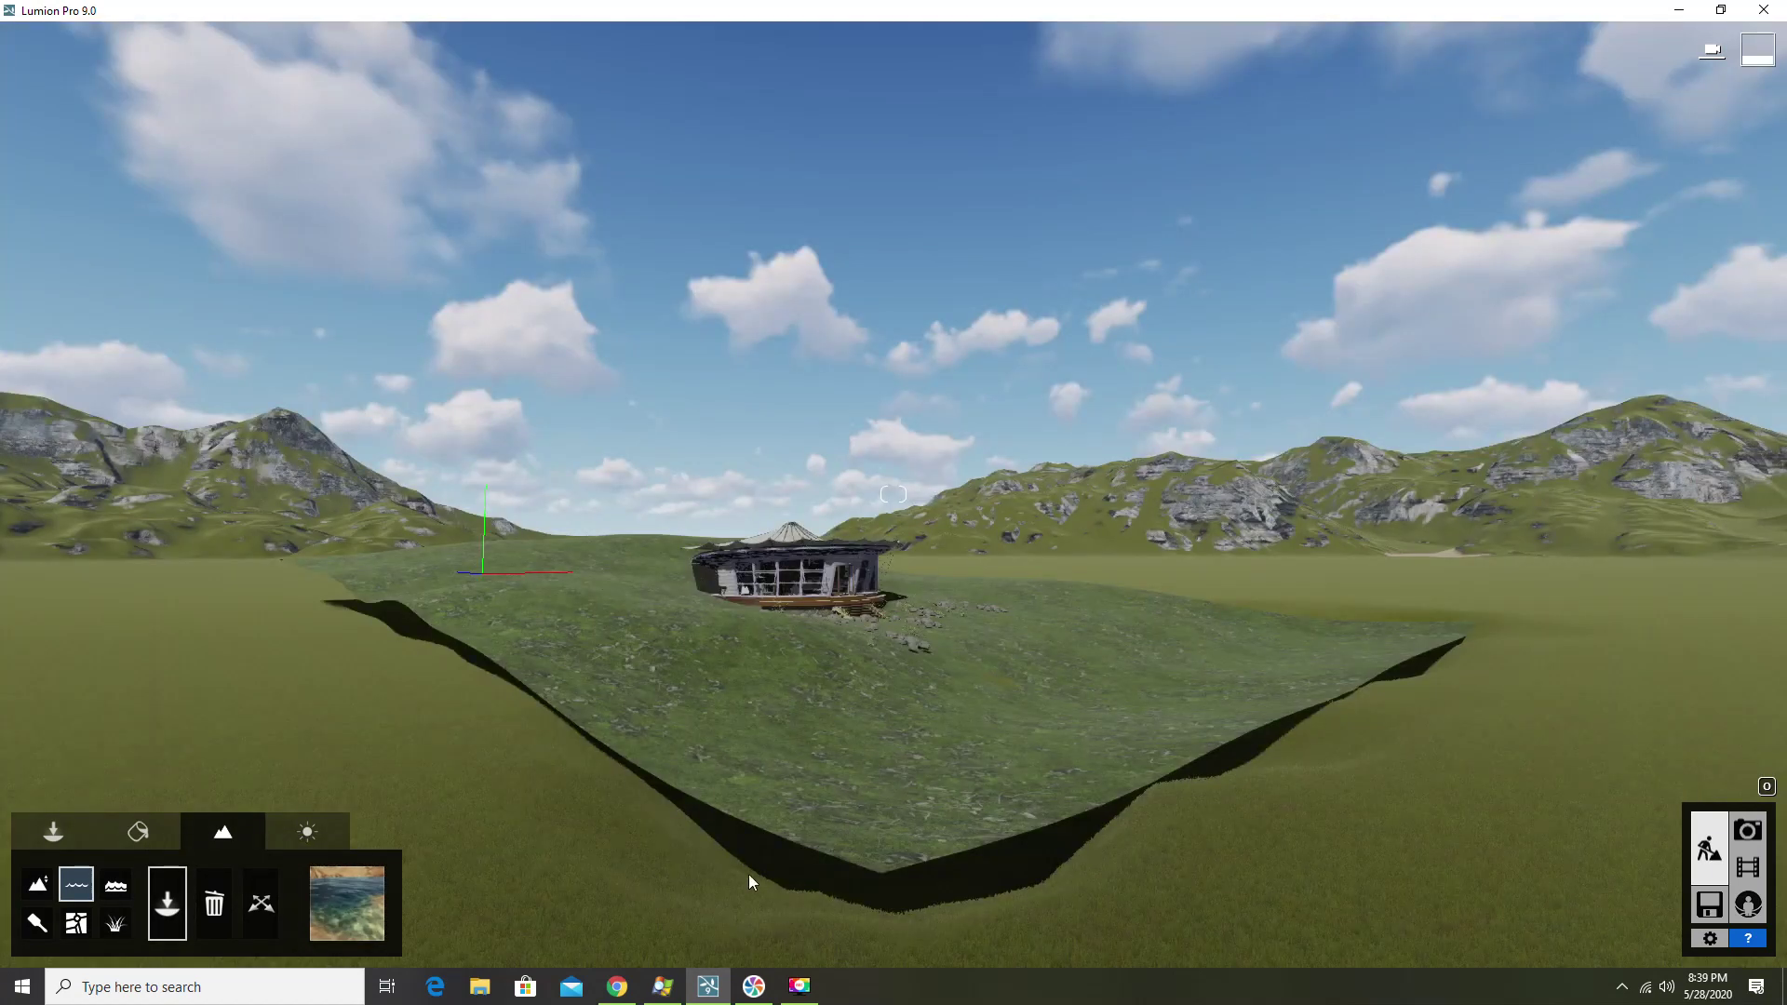
{"action": "left_click", "coordinate": [737, 867]}
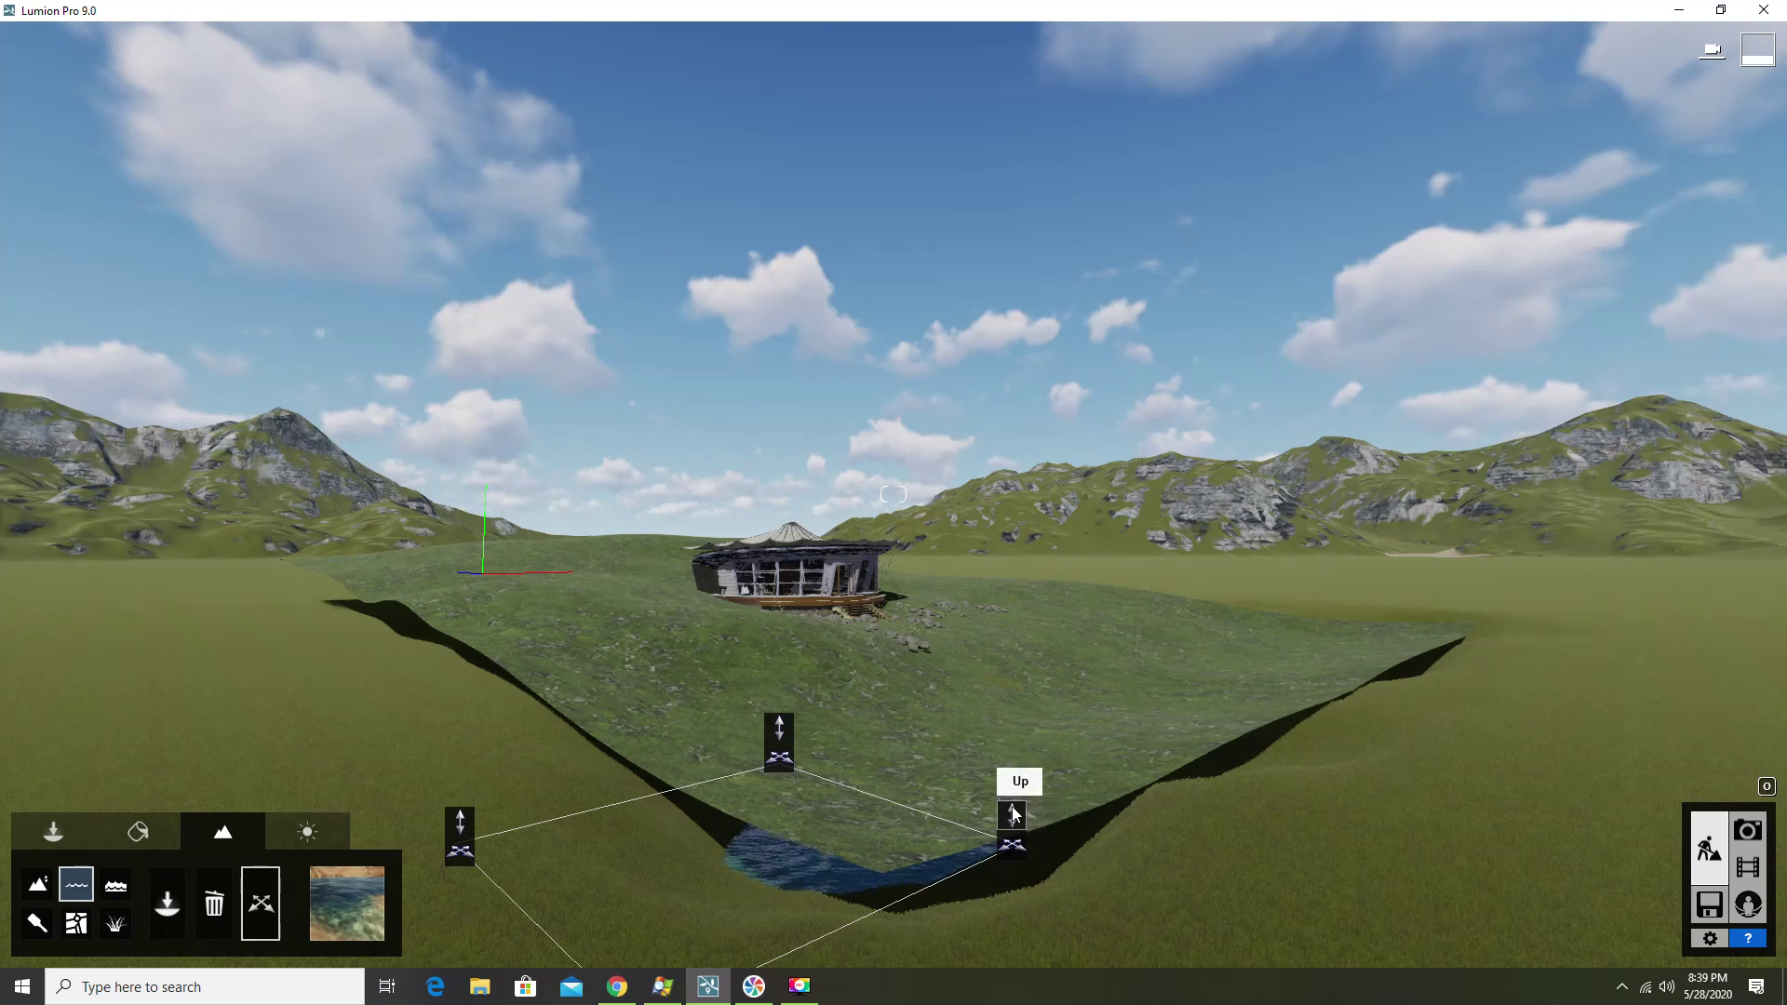
Stretch the lake's corners across the valley and lower its water level to about 1.76m
{"action": "mouse_move", "coordinate": [1012, 712]}
{"action": "left_mouse_down"}
{"action": "mouse_move", "coordinate": [1006, 748]}
{"action": "mouse_move", "coordinate": [1769, 605]}
{"action": "mouse_move", "coordinate": [1567, 639]}
{"action": "left_mouse_up"}
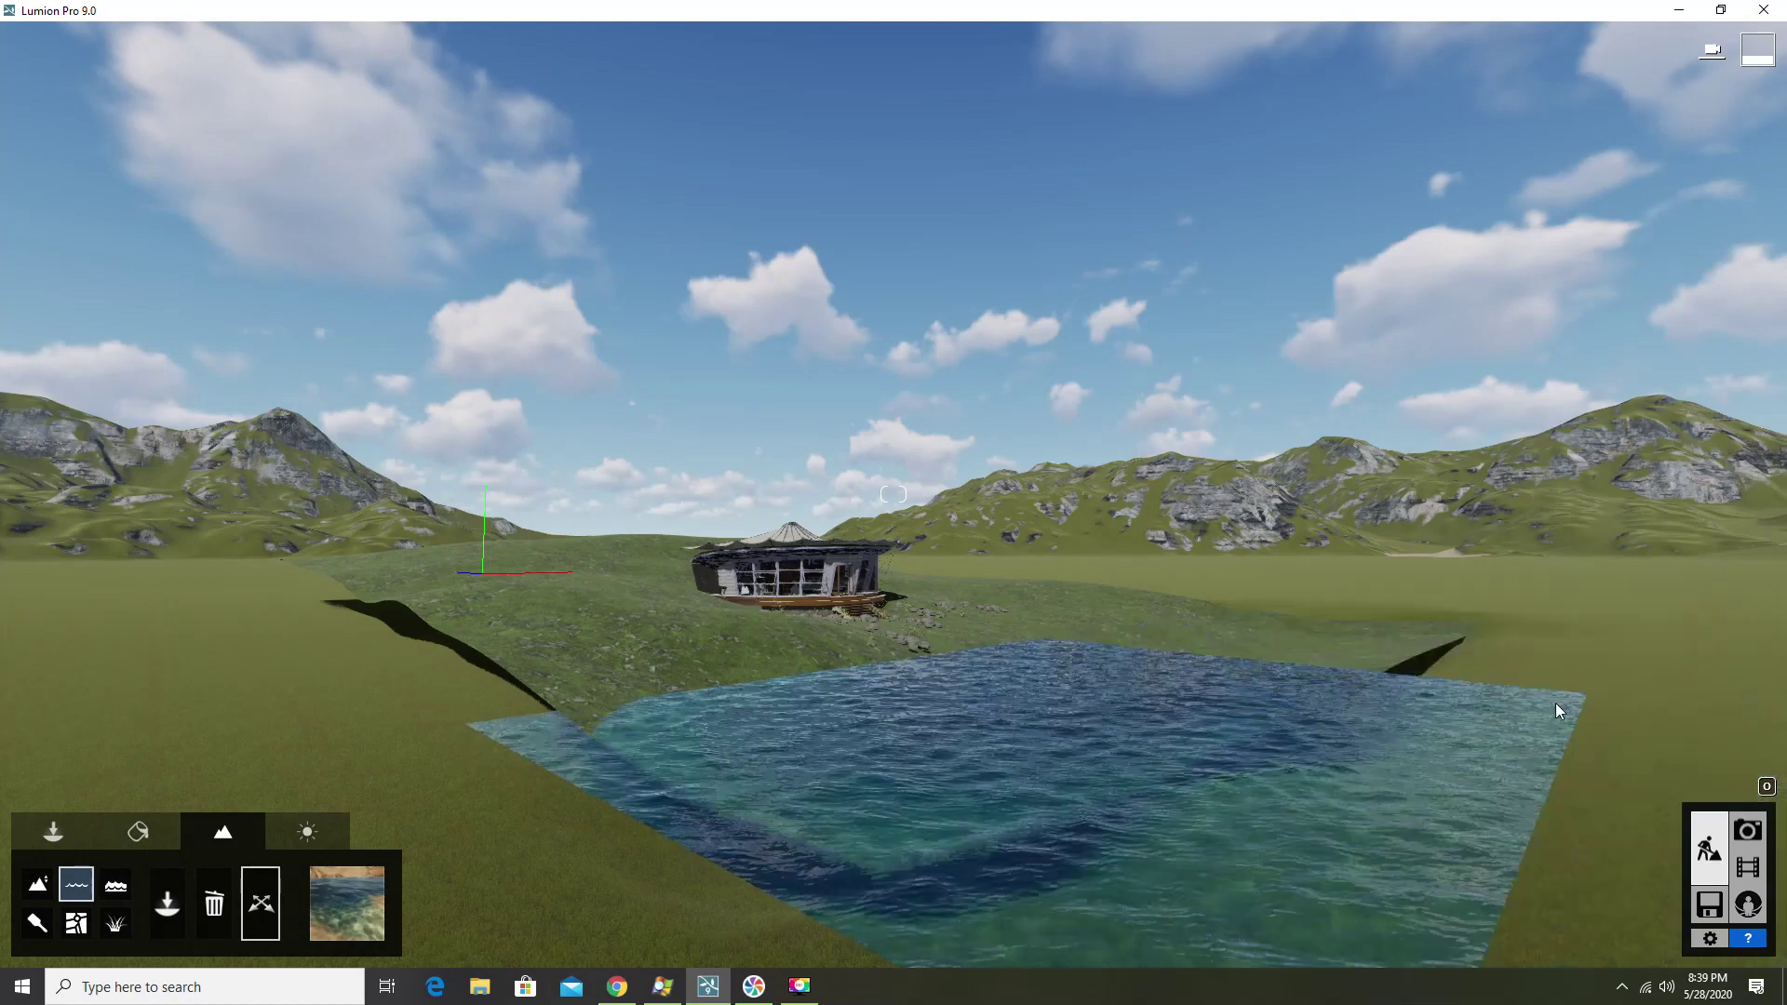
{"action": "left_click_drag", "start_coordinate": [1568, 640], "coordinate": [1600, 621]}
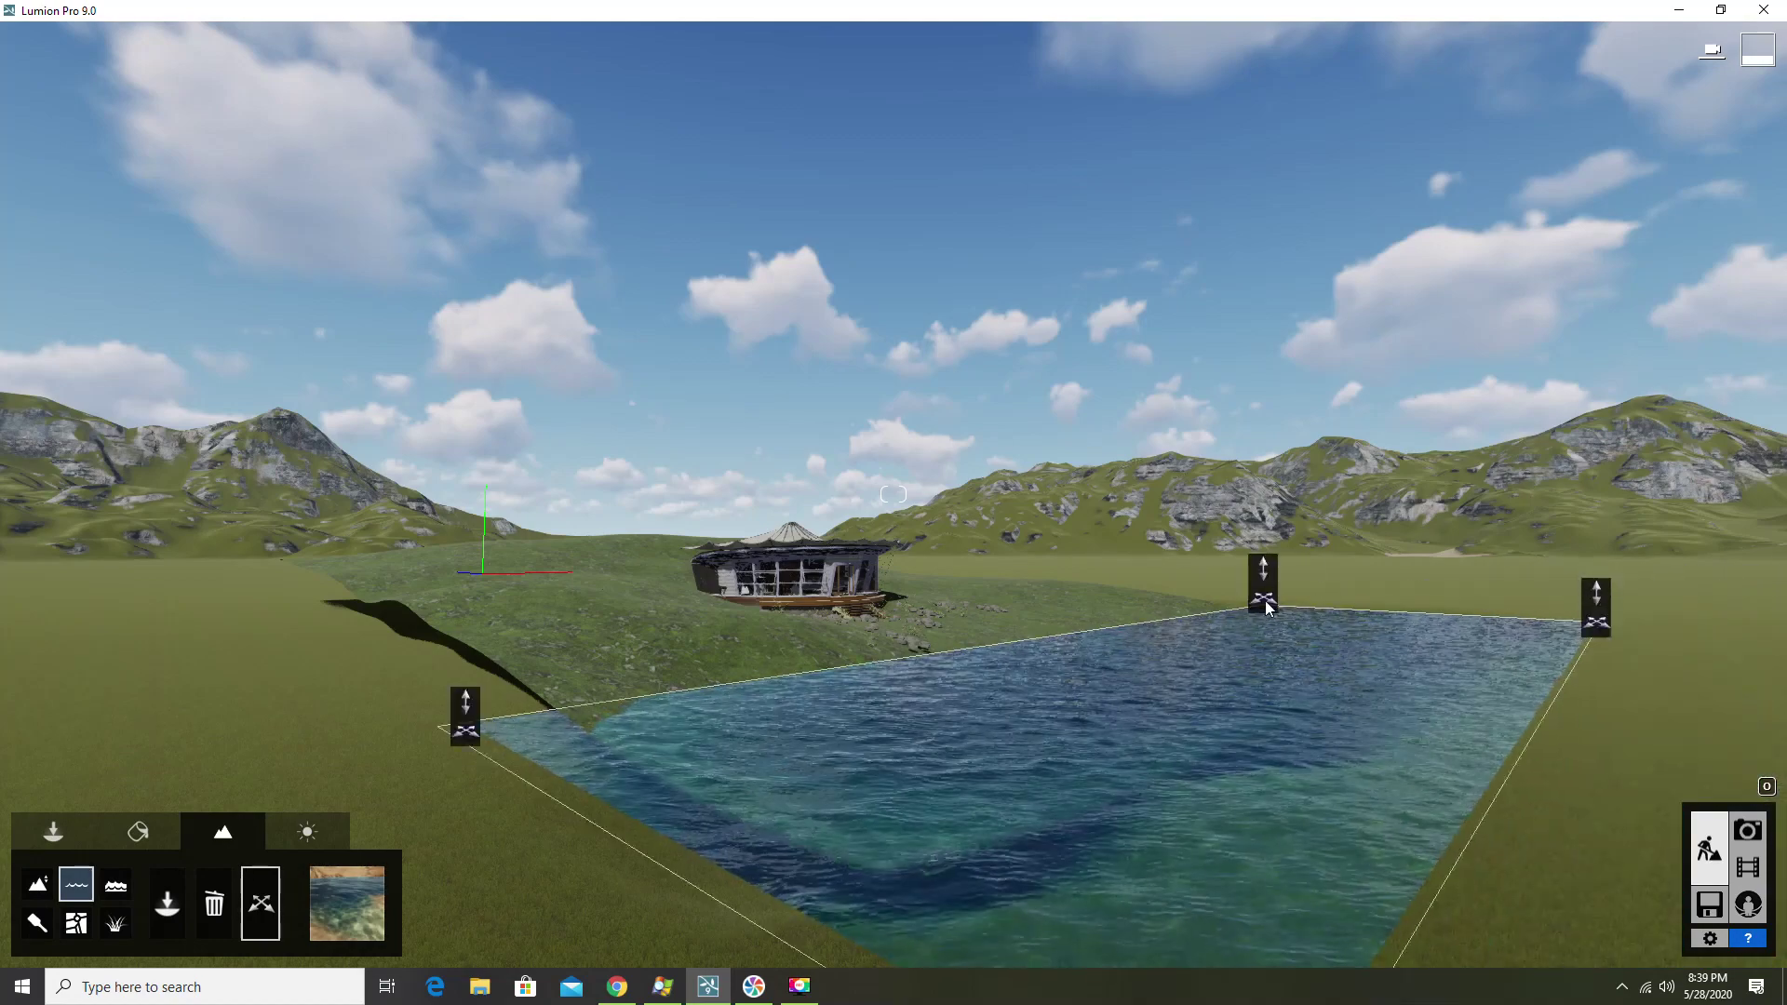
{"action": "left_click_drag", "start_coordinate": [1259, 602], "coordinate": [1154, 592]}
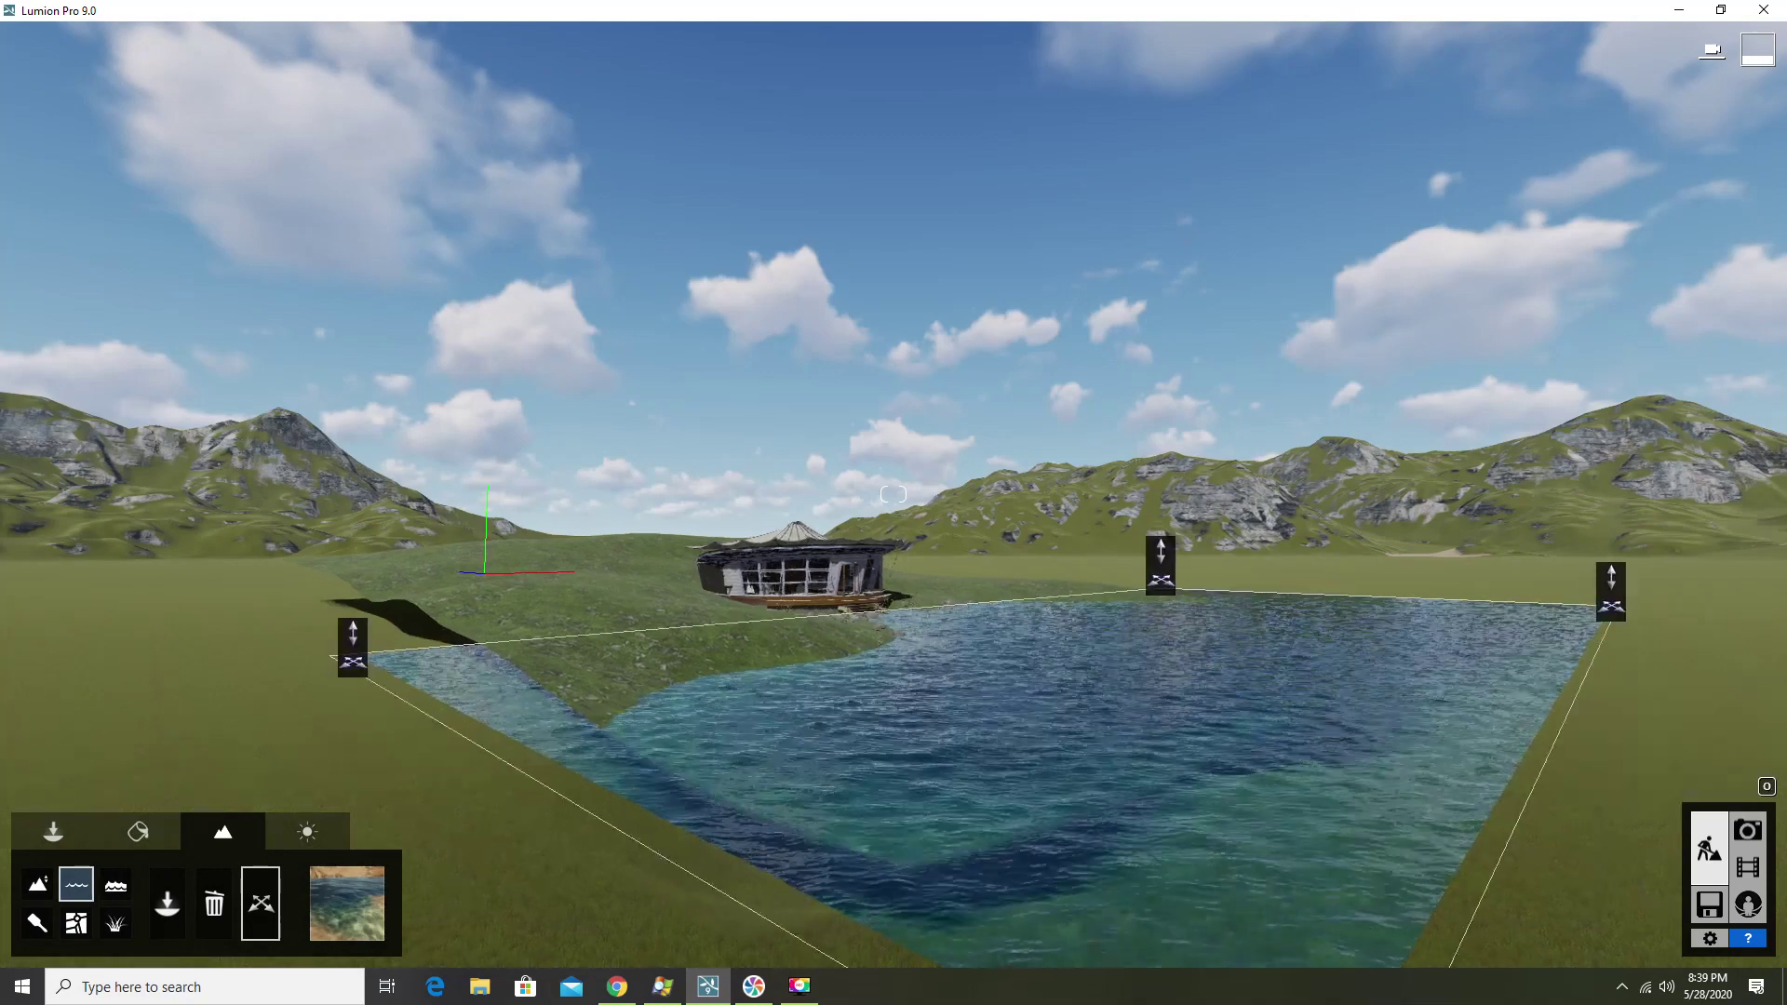
{"action": "right_click_drag", "start_coordinate": [861, 683], "coordinate": [929, 657]}
{"action": "key", "text": "w"}
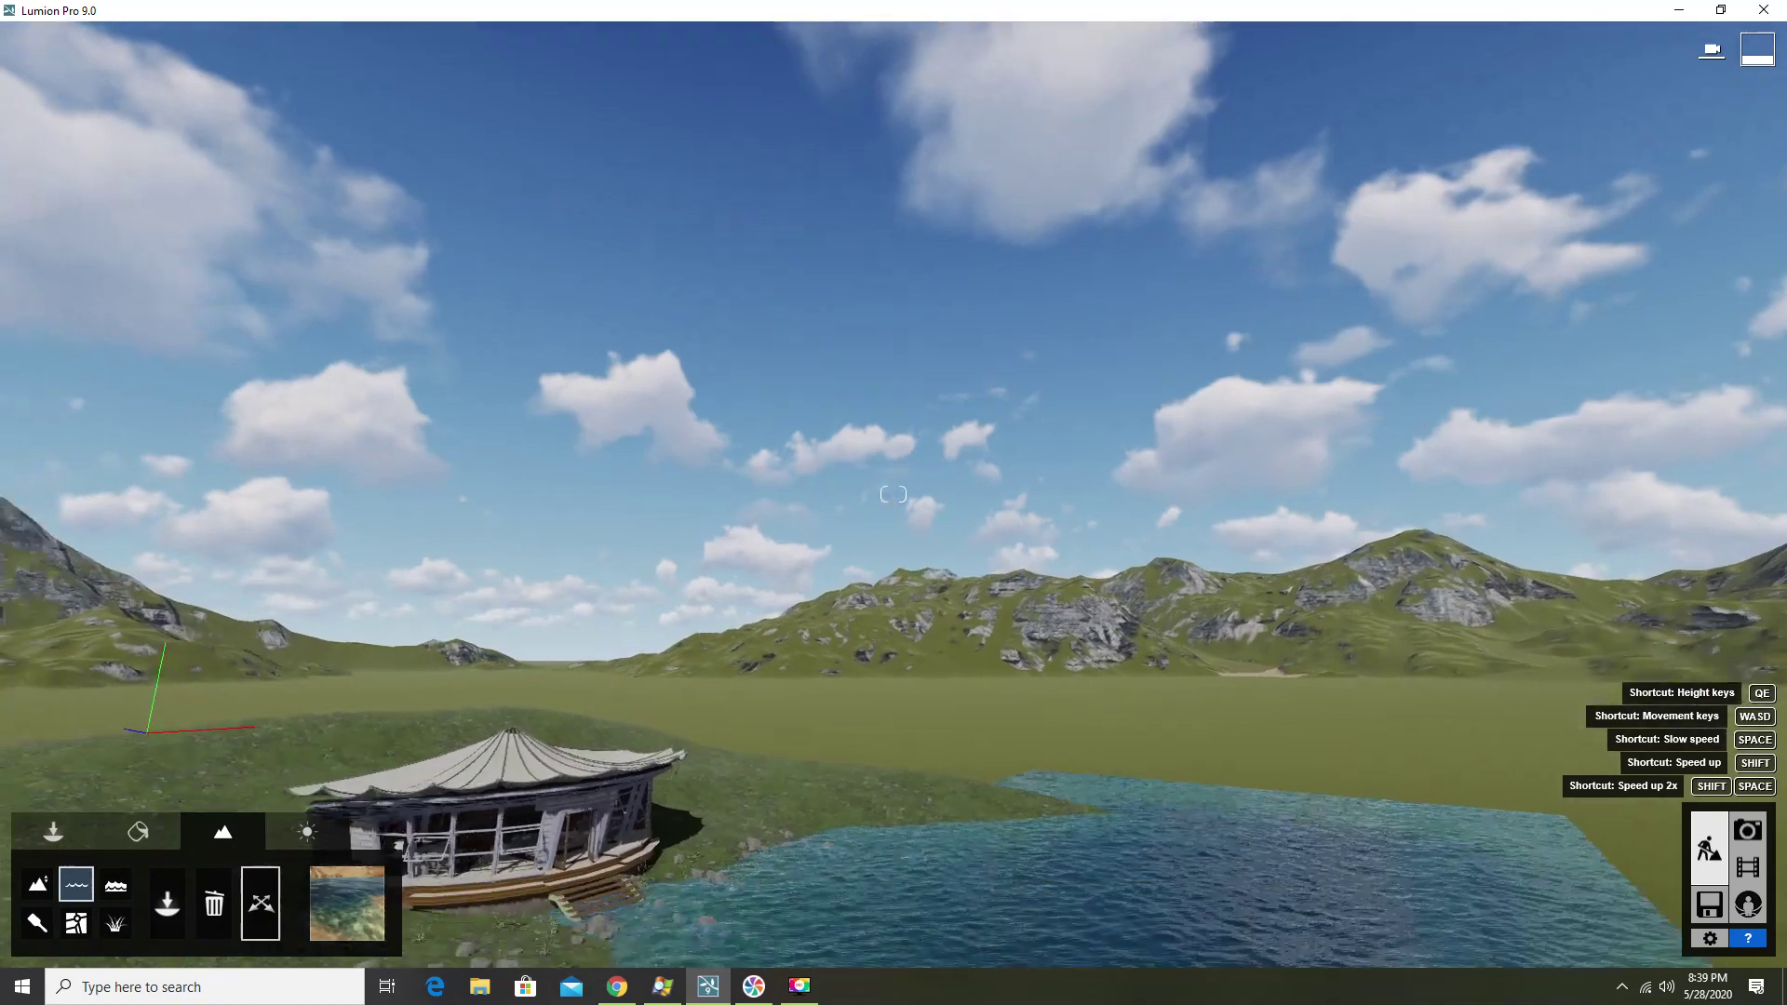
{"action": "right_click_drag", "start_coordinate": [952, 689], "coordinate": [1567, 431]}
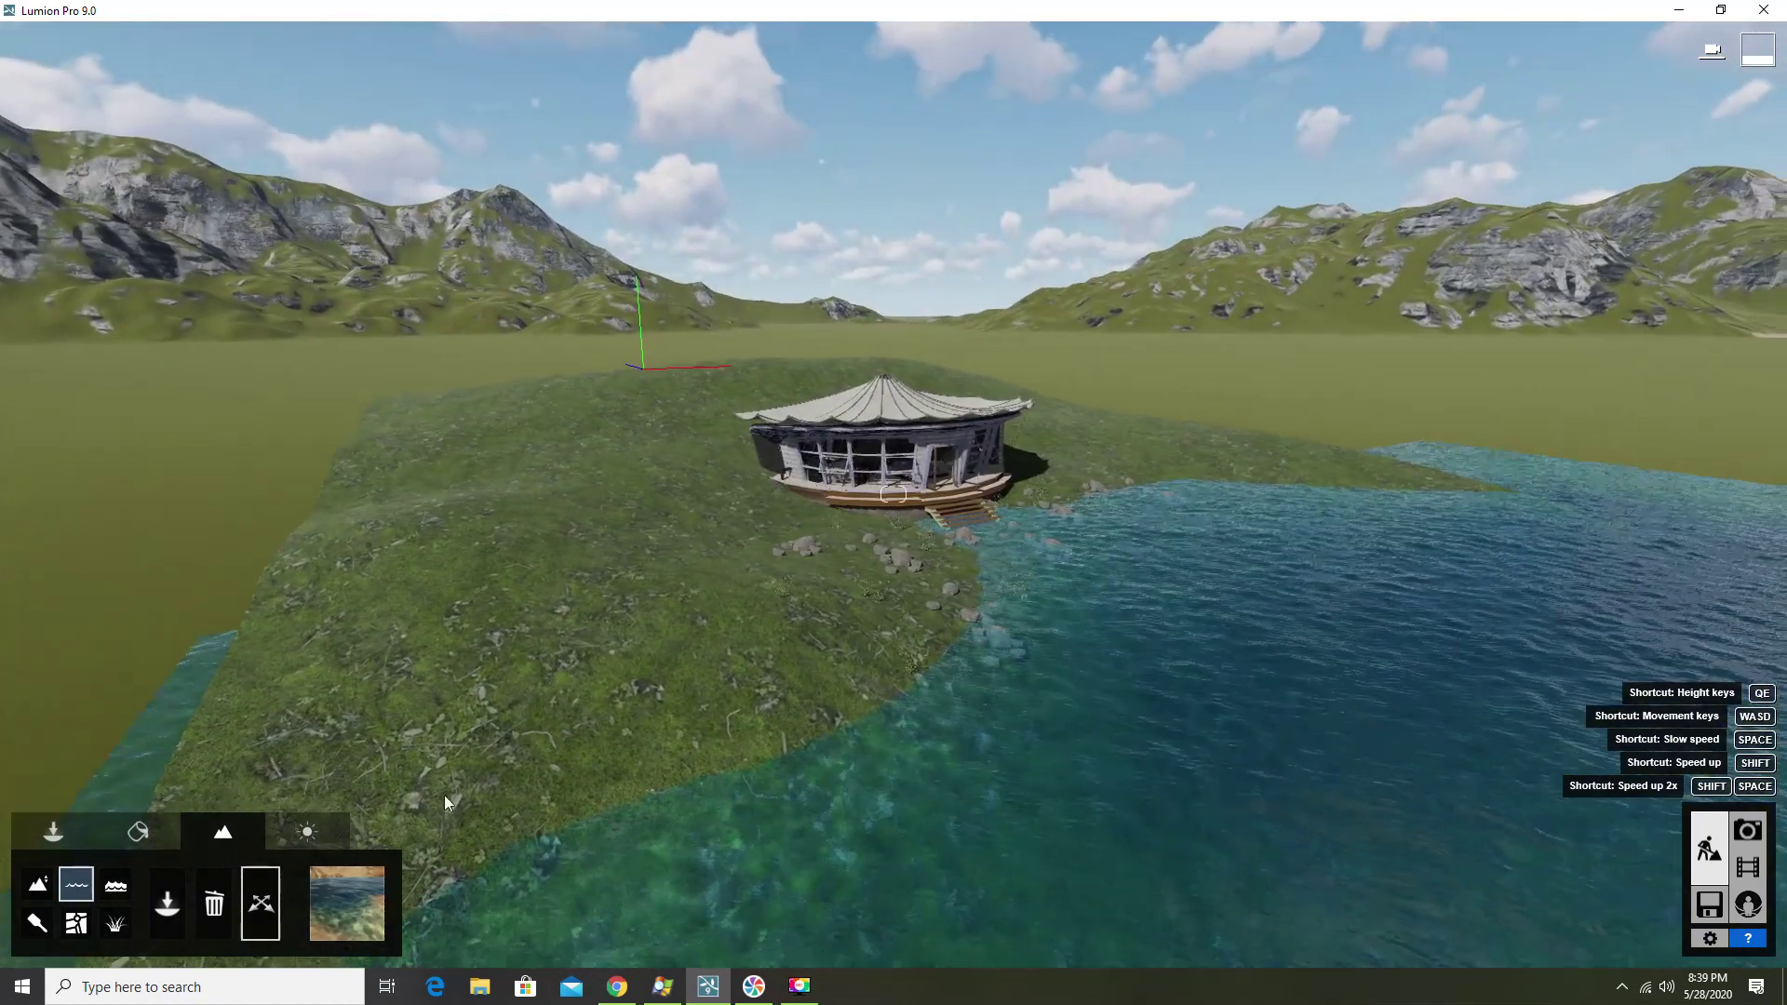
{"action": "left_click_drag", "start_coordinate": [1421, 411], "coordinate": [1443, 422]}
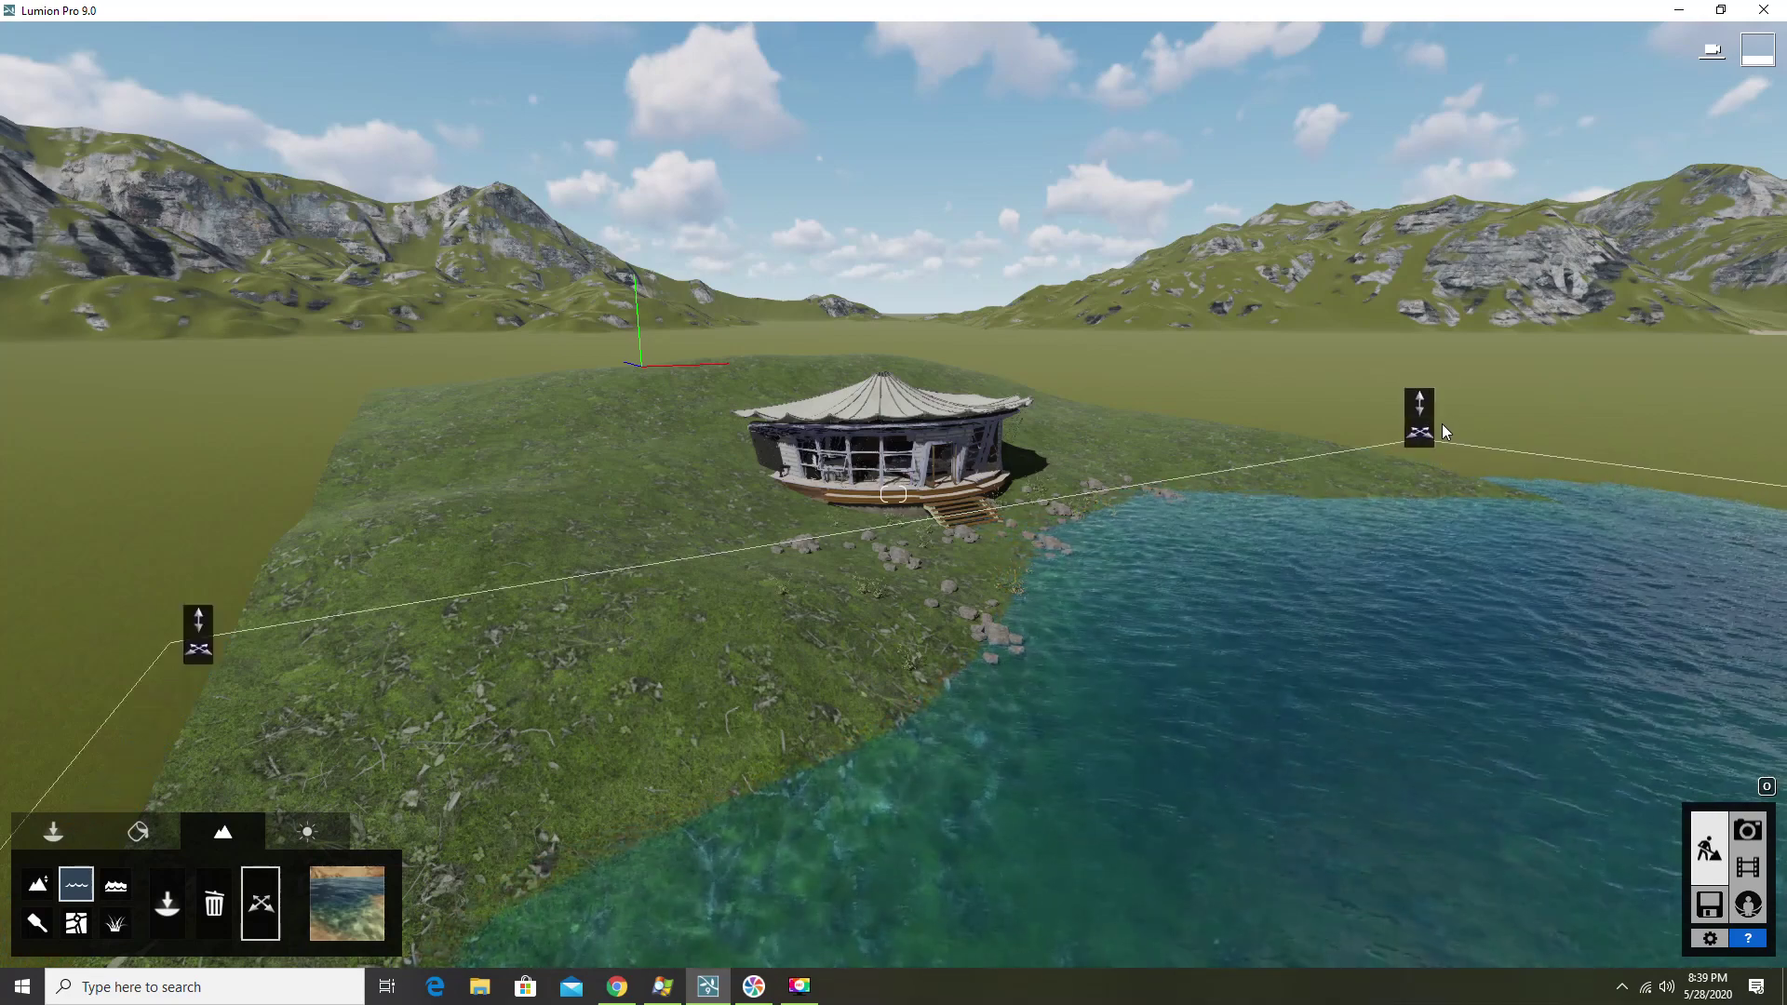
{"action": "key", "text": "d"}
{"action": "key", "text": "d"}
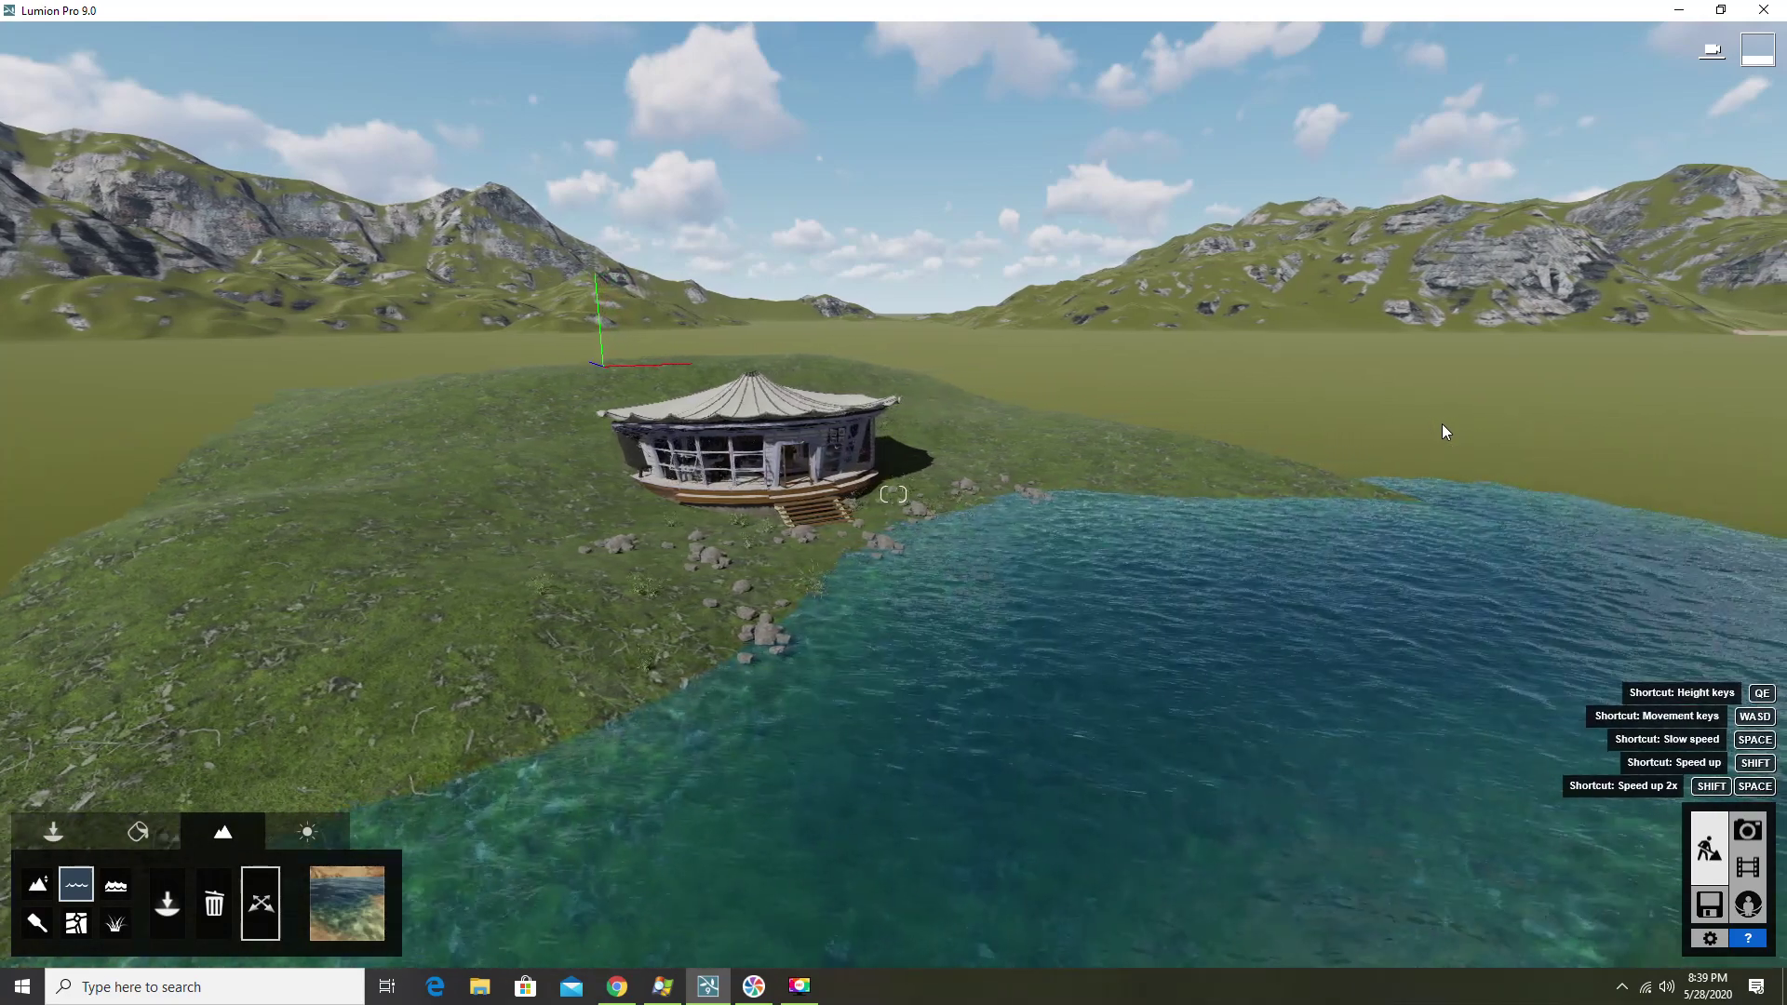
{"action": "left_click", "coordinate": [337, 911]}
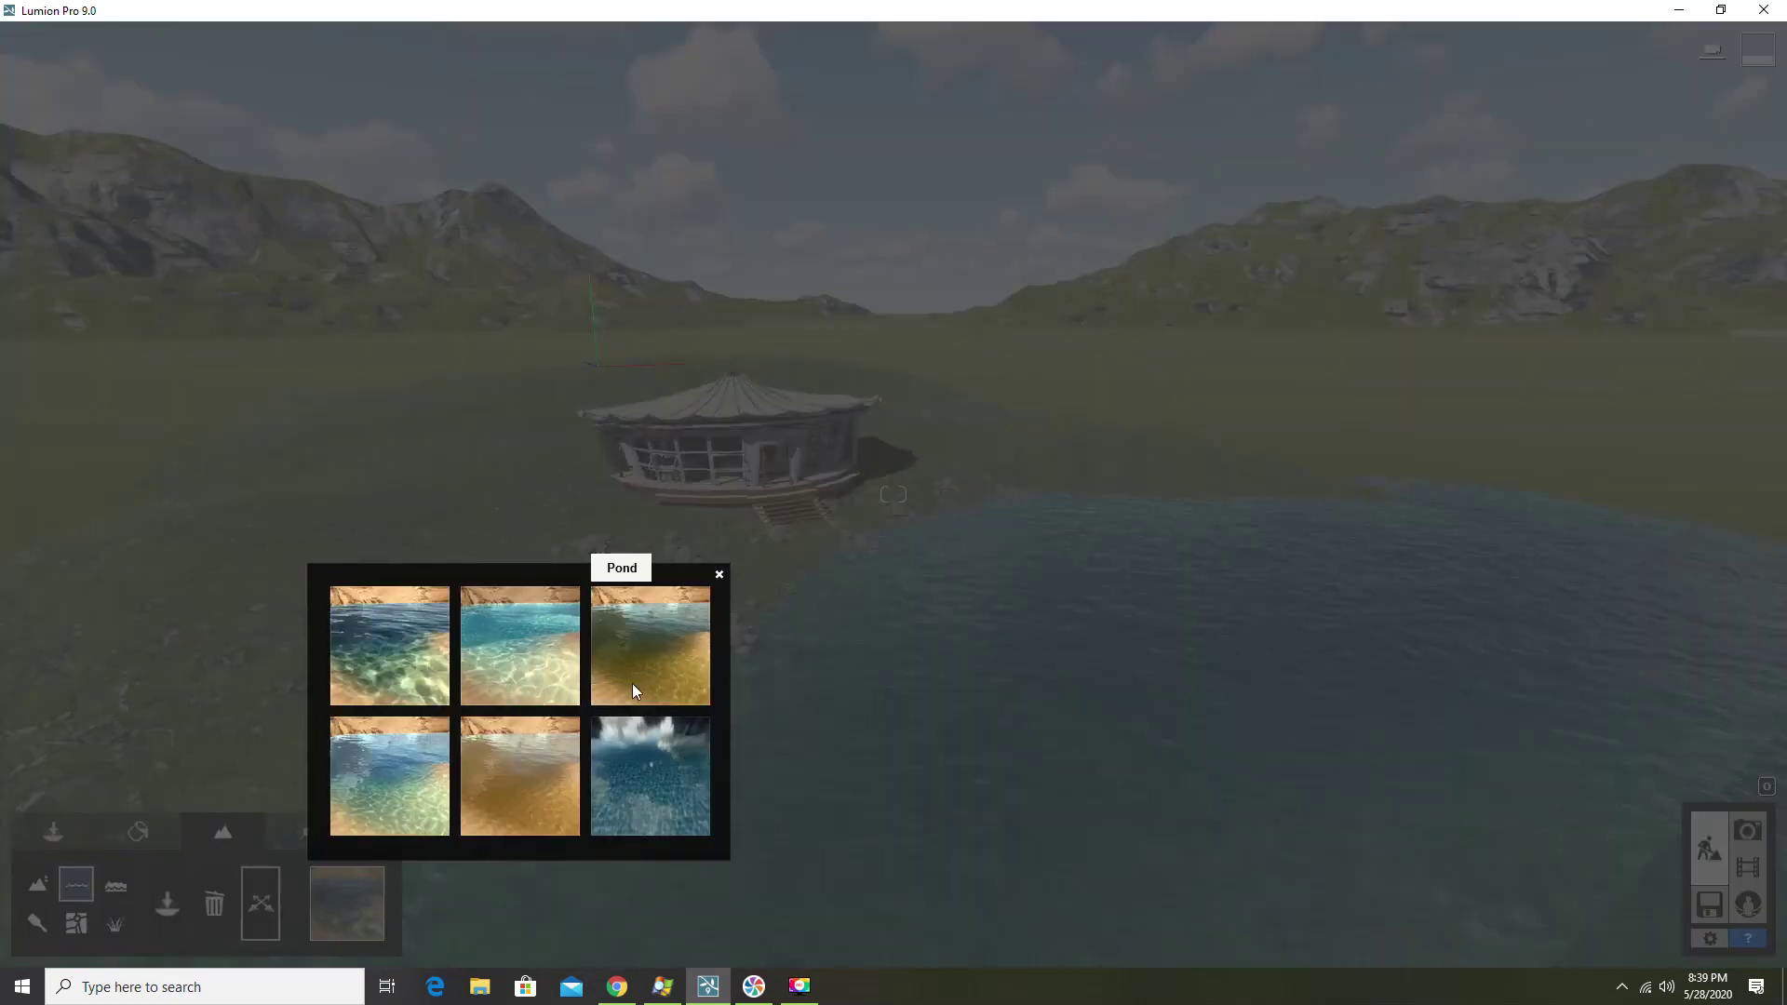
Switch the lake to the murky green Pond water type
{"action": "left_click", "coordinate": [650, 639]}
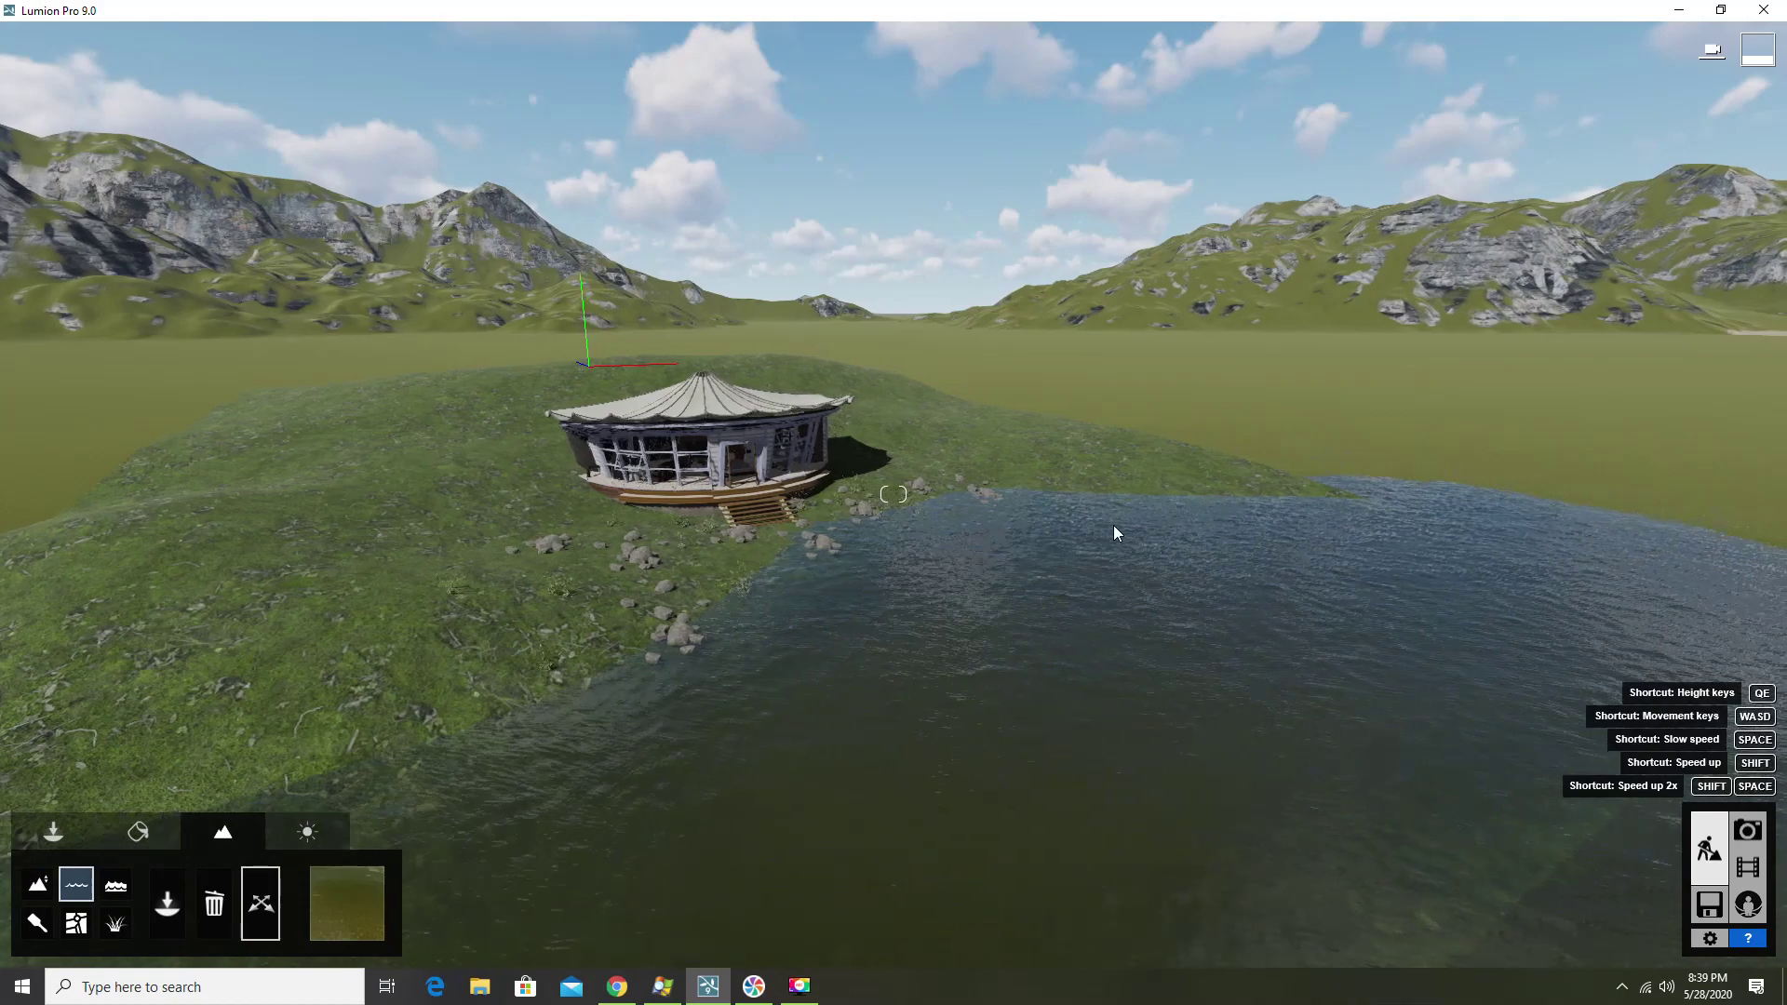
{"action": "key", "text": "d"}
{"action": "mouse_move", "coordinate": [1114, 528]}
{"action": "right_mouse_down"}
{"action": "mouse_move", "coordinate": [1014, 521]}
{"action": "mouse_move", "coordinate": [1109, 623]}
{"action": "mouse_move", "coordinate": [1109, 521]}
{"action": "right_mouse_up"}
{"action": "key", "text": "w"}
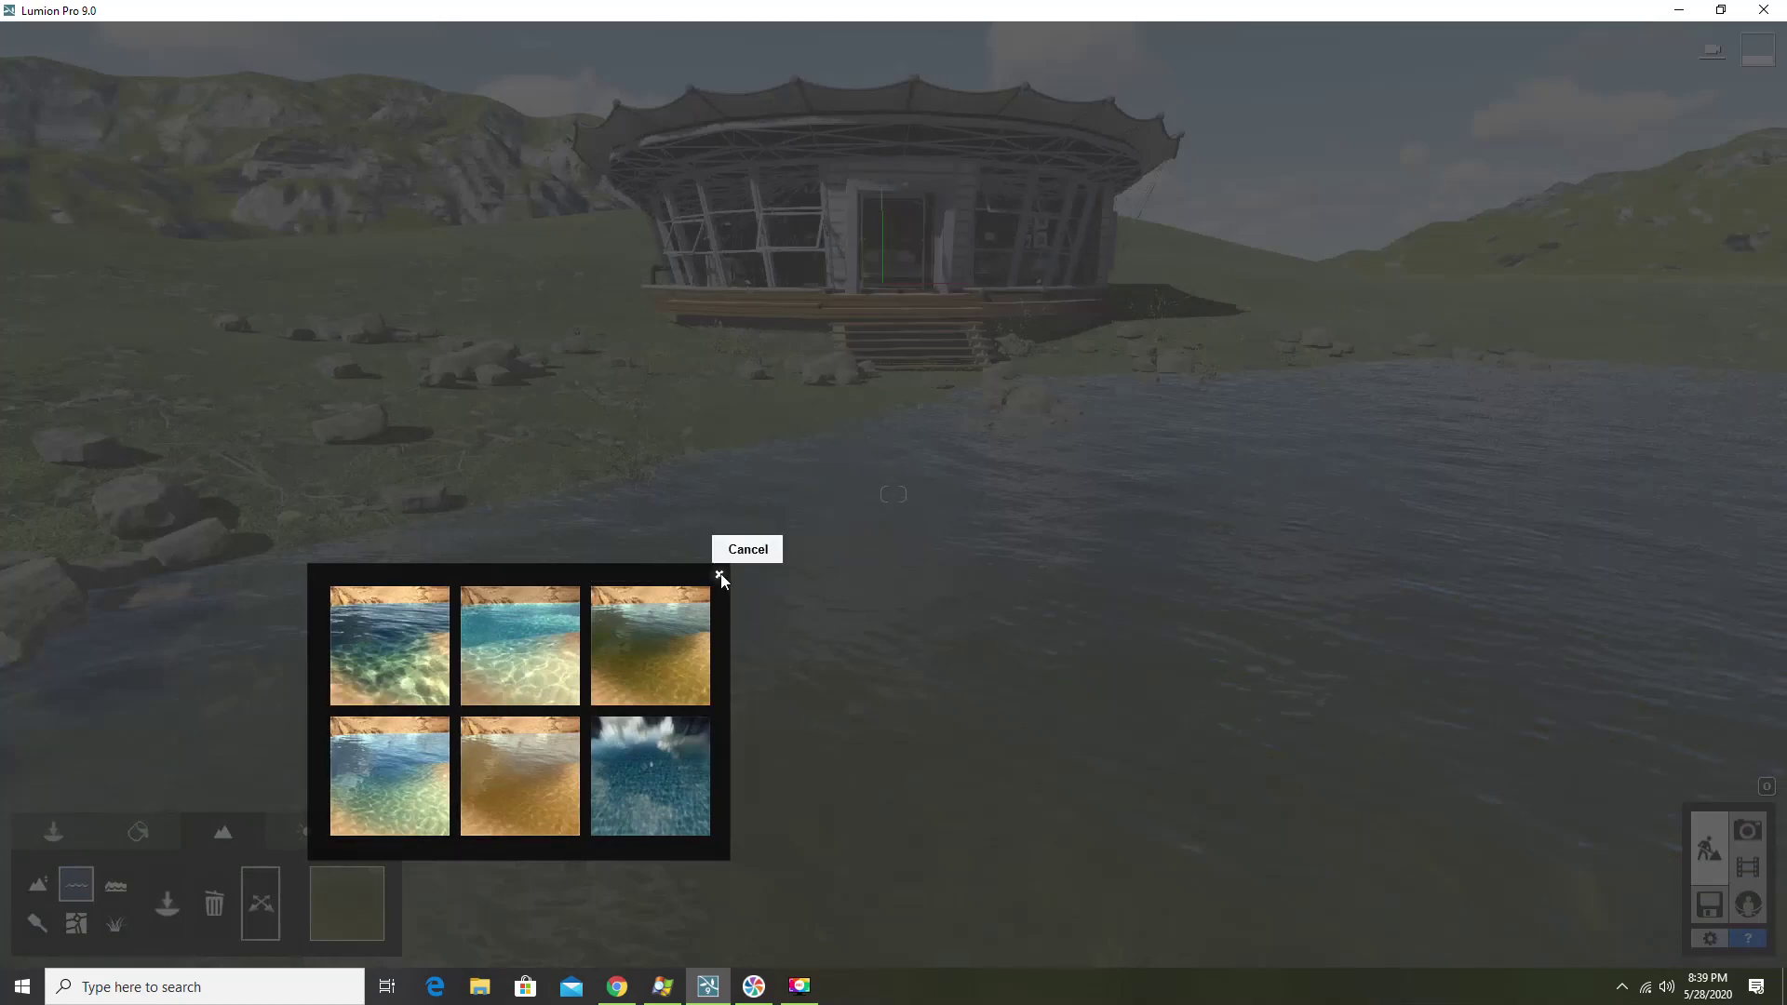
{"action": "left_click", "coordinate": [721, 577]}
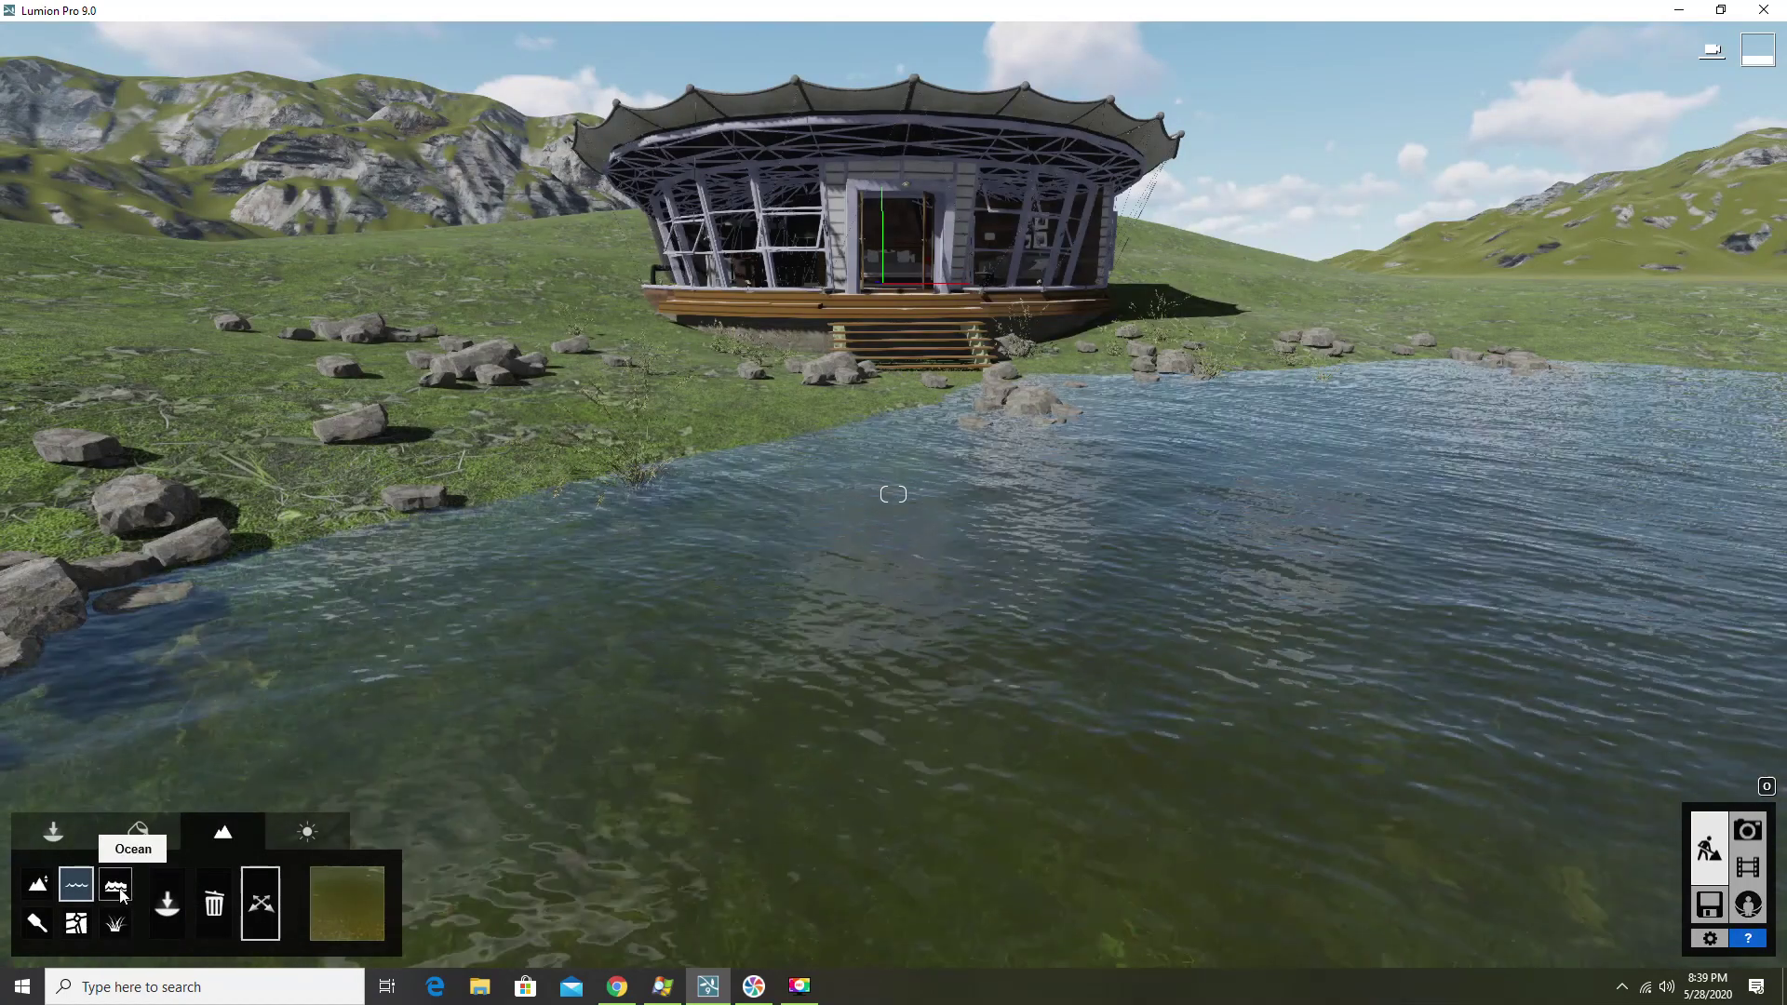
Move the camera along the shore up close to the pavilion's steps
{"action": "key", "text": "d"}
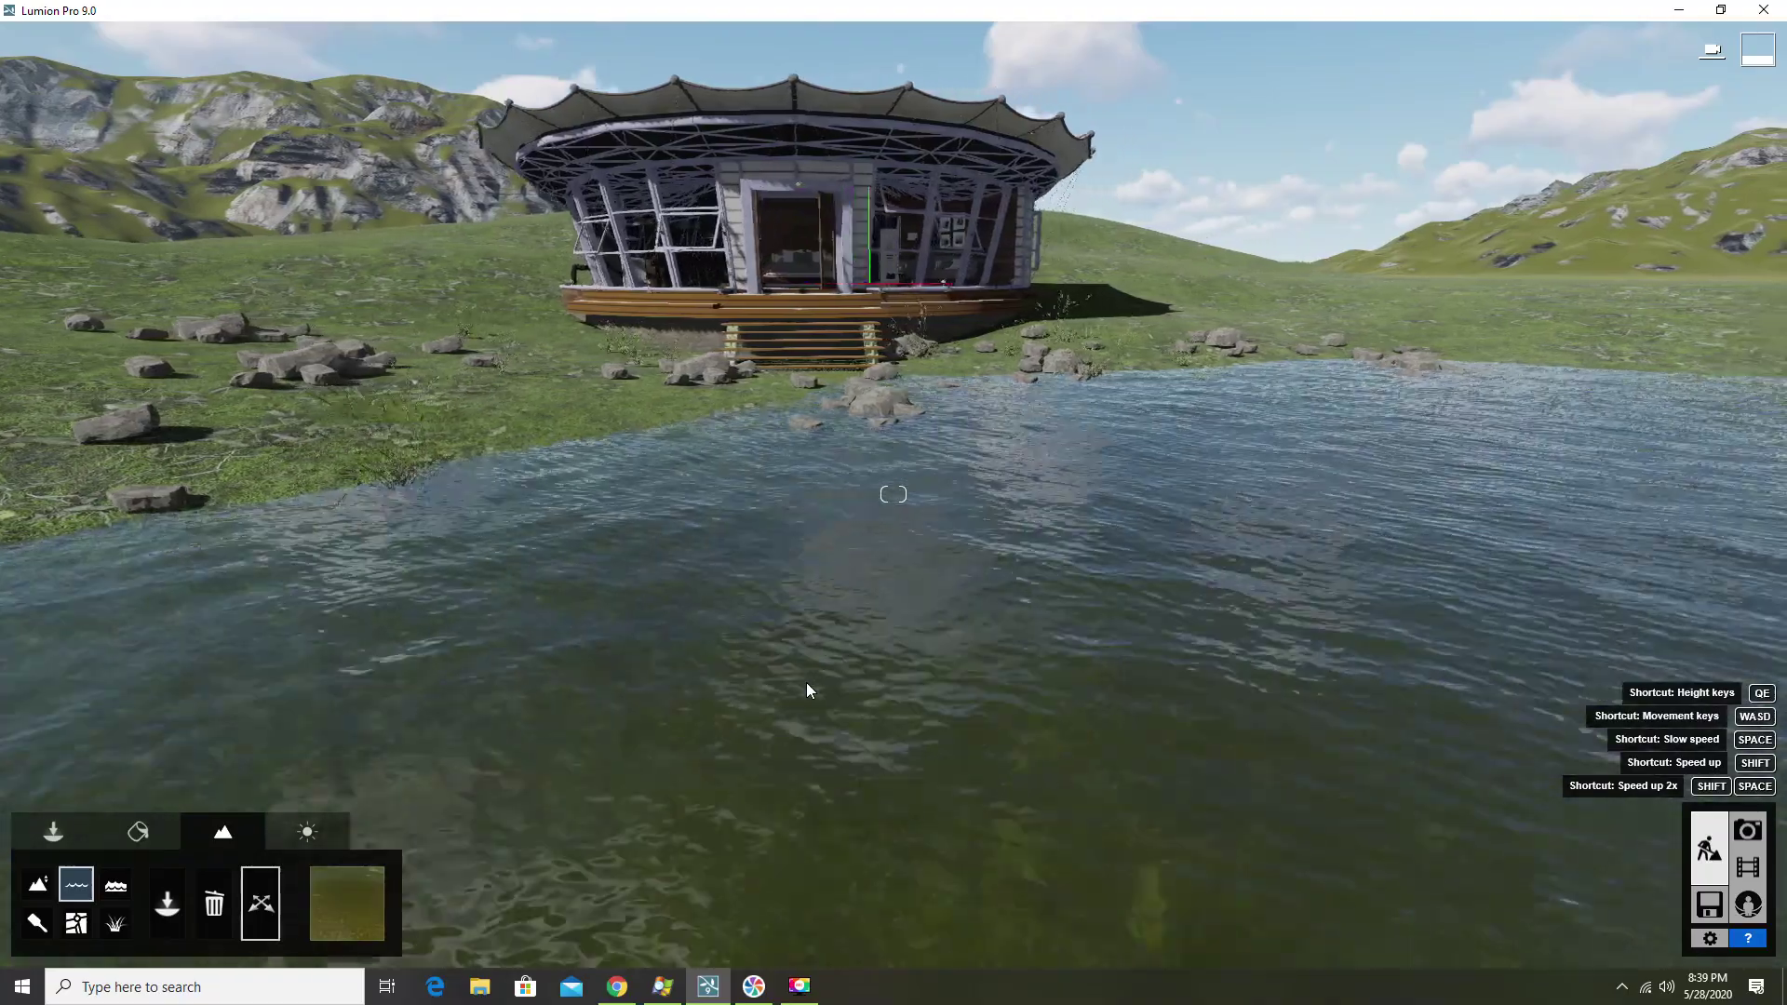
{"action": "right_click_drag", "start_coordinate": [806, 689], "coordinate": [806, 690]}
{"action": "key", "text": "w"}
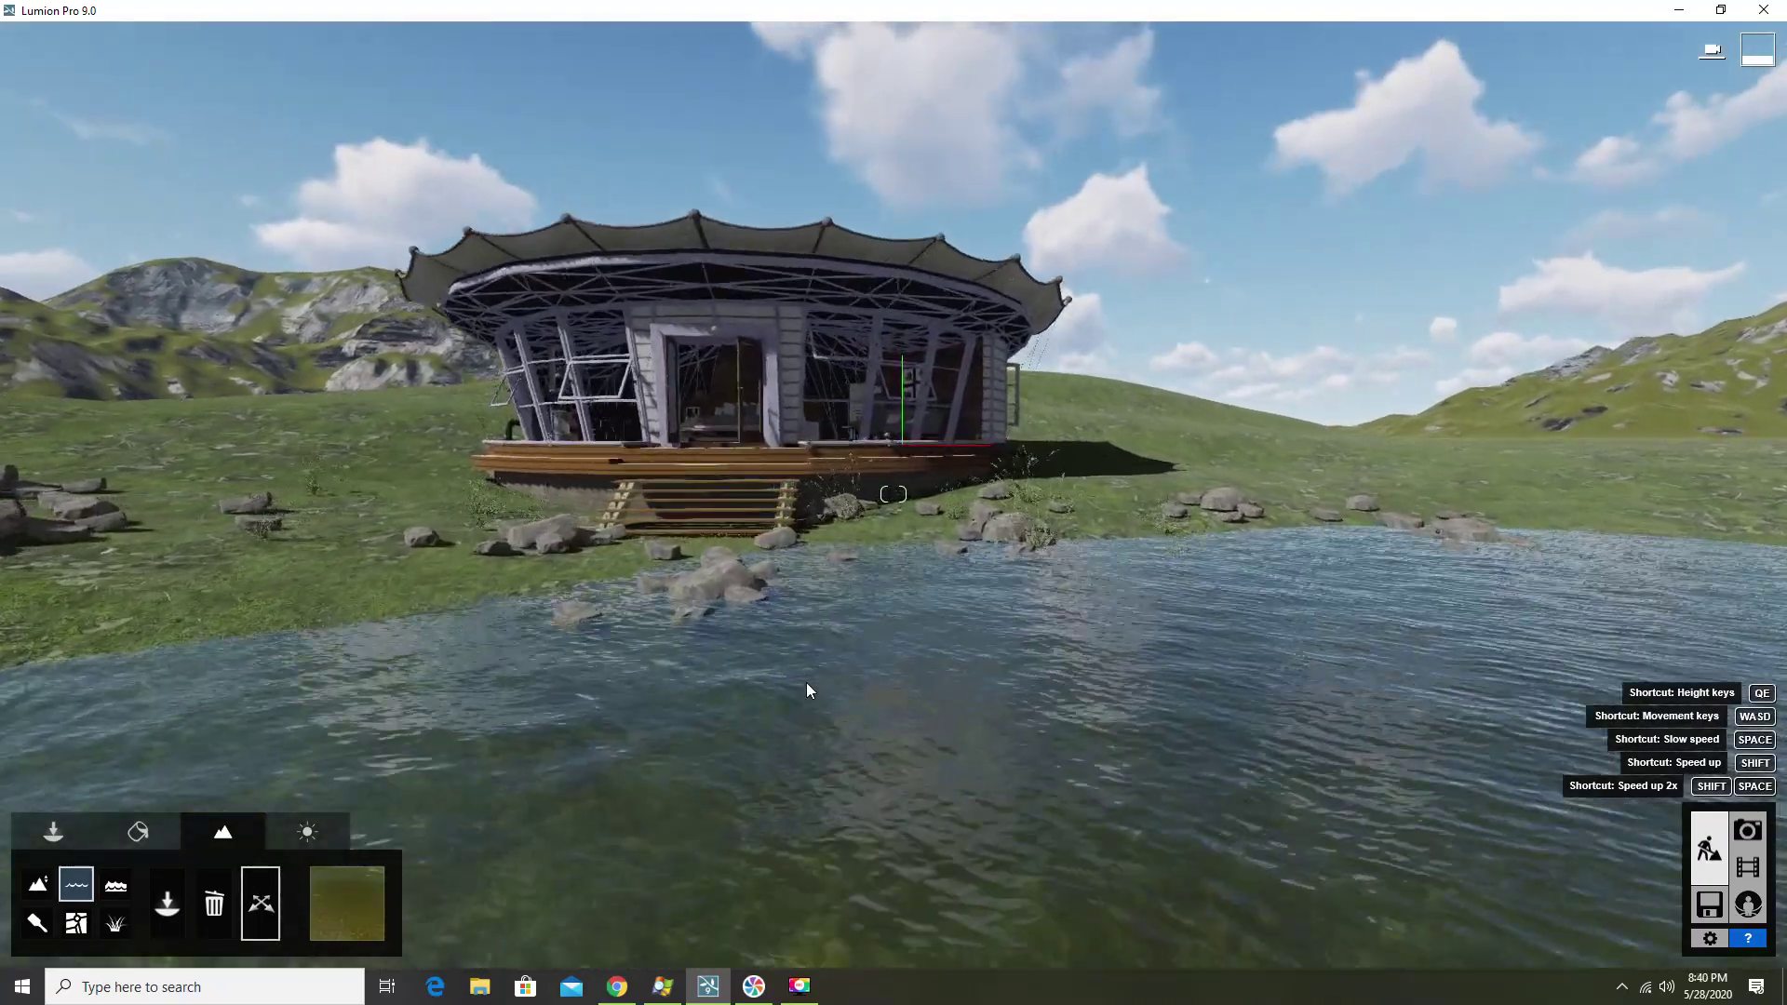
{"action": "key", "text": "w"}
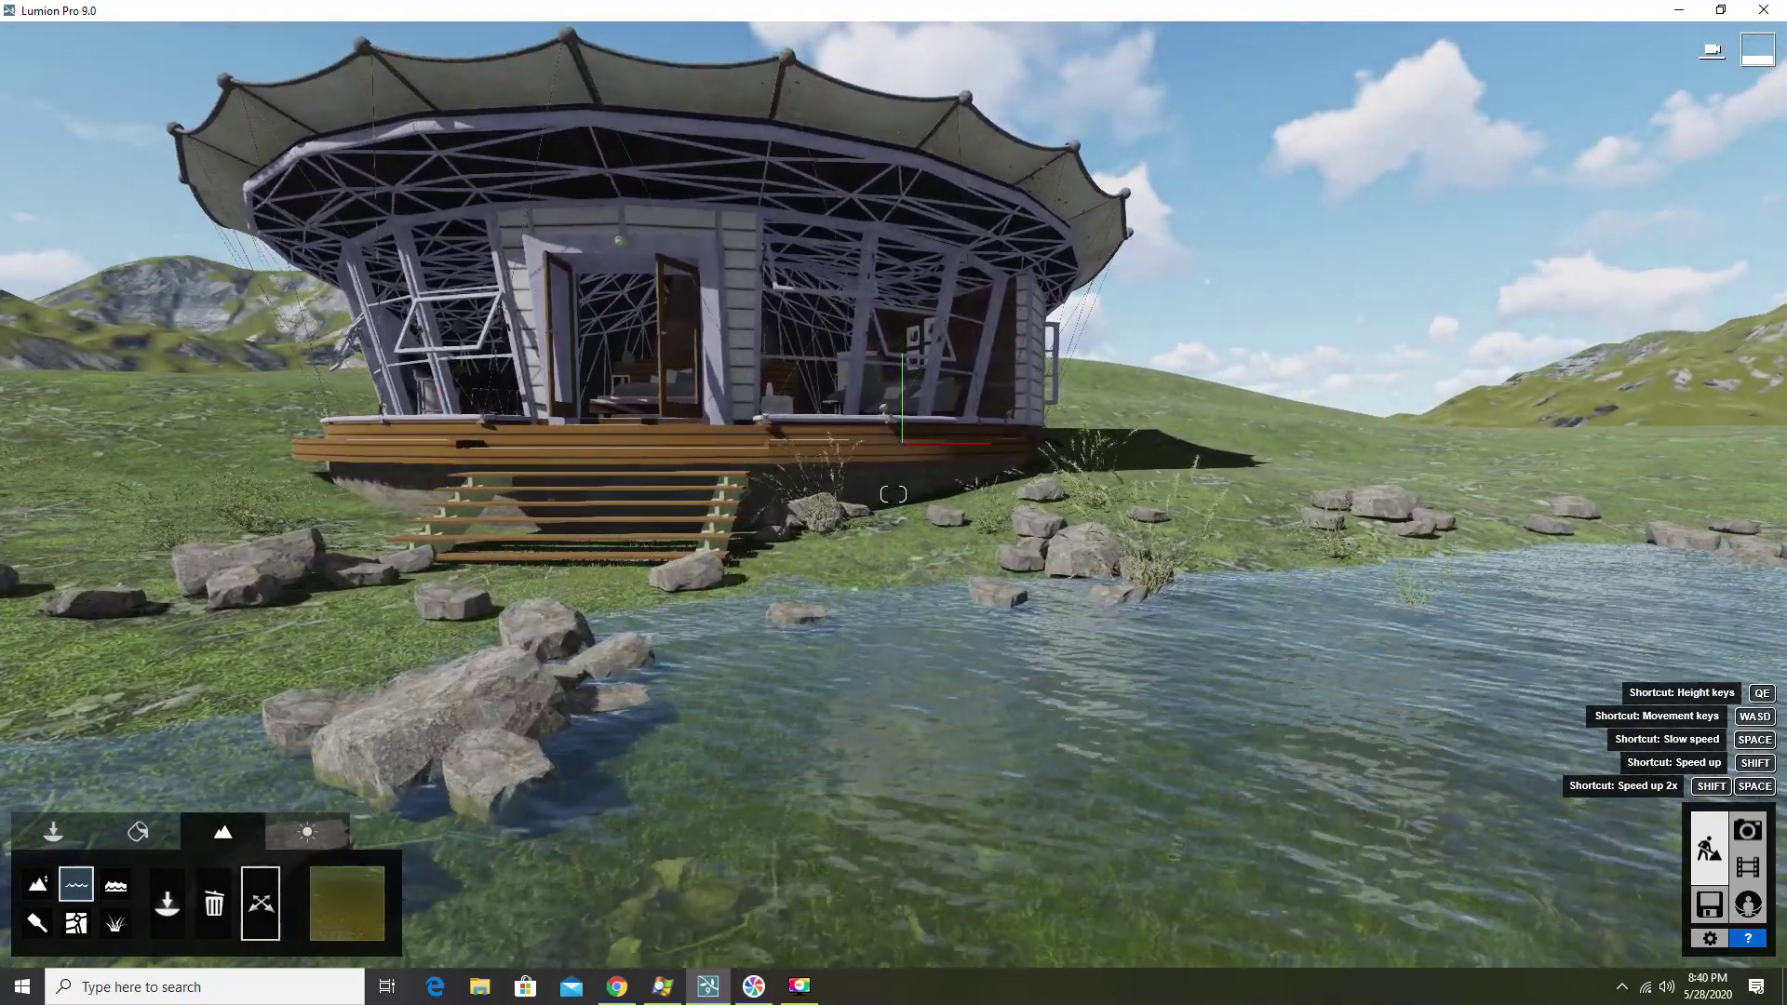
{"action": "right_click_drag", "start_coordinate": [806, 683], "coordinate": [806, 683]}
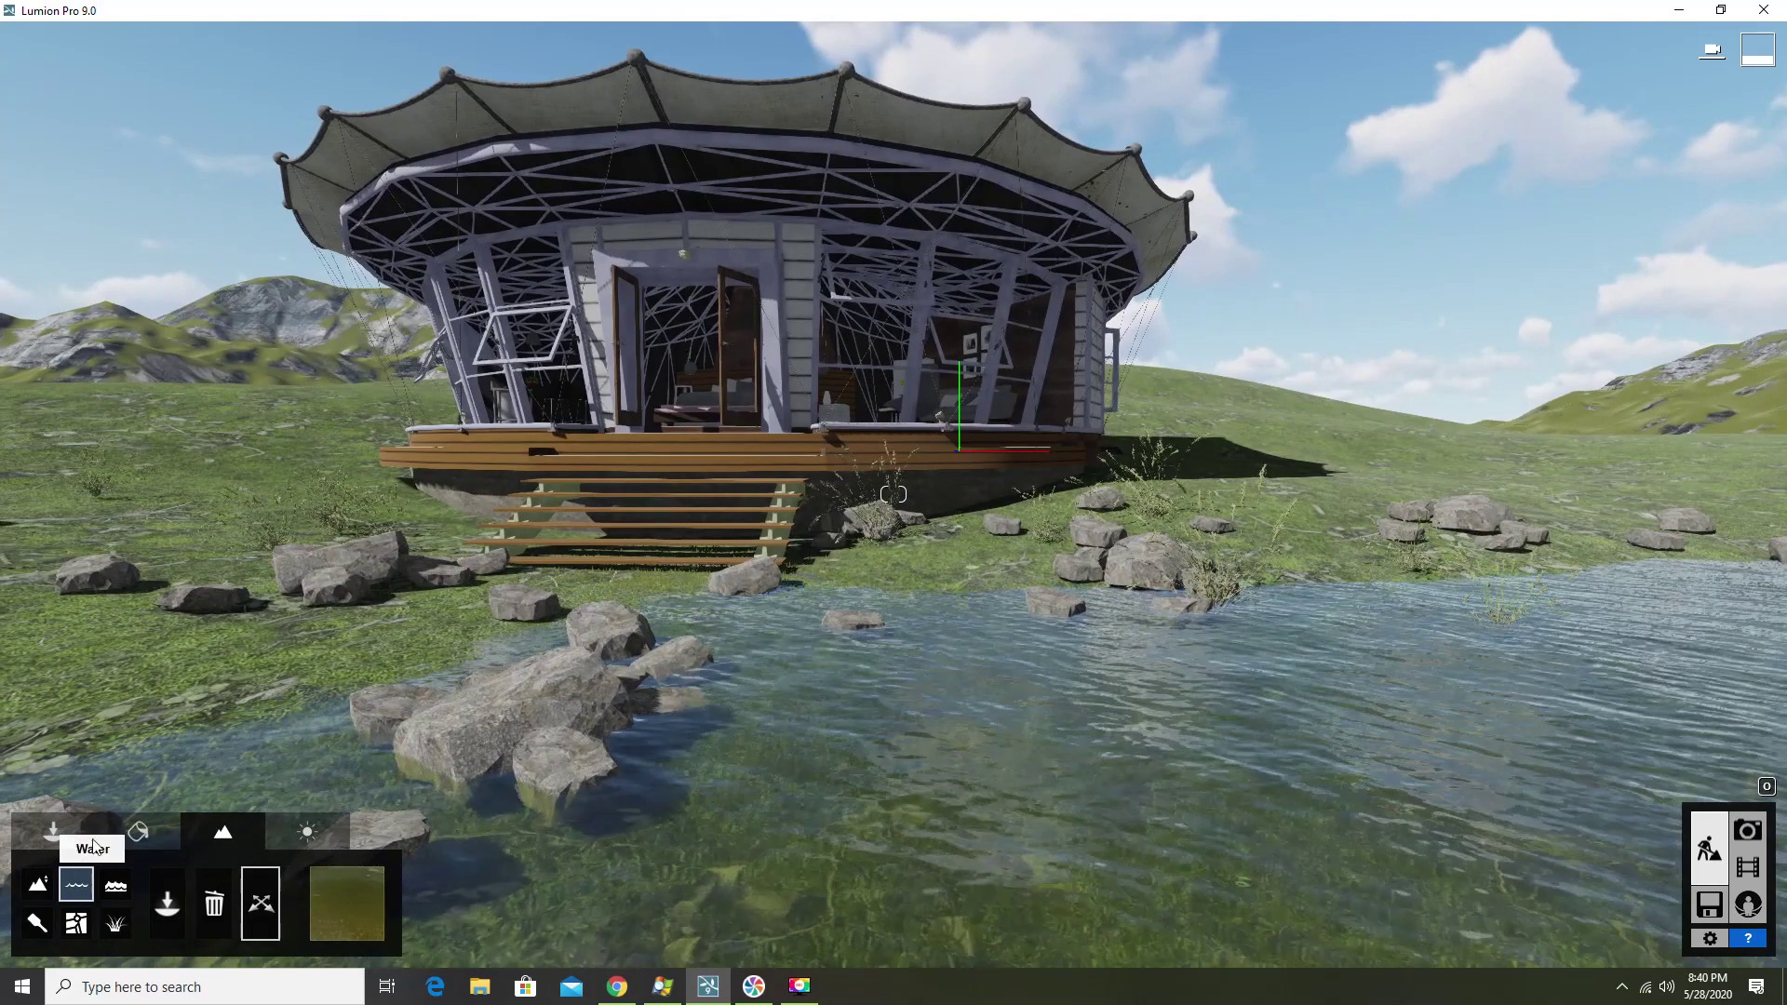
{"action": "left_click", "coordinate": [137, 831]}
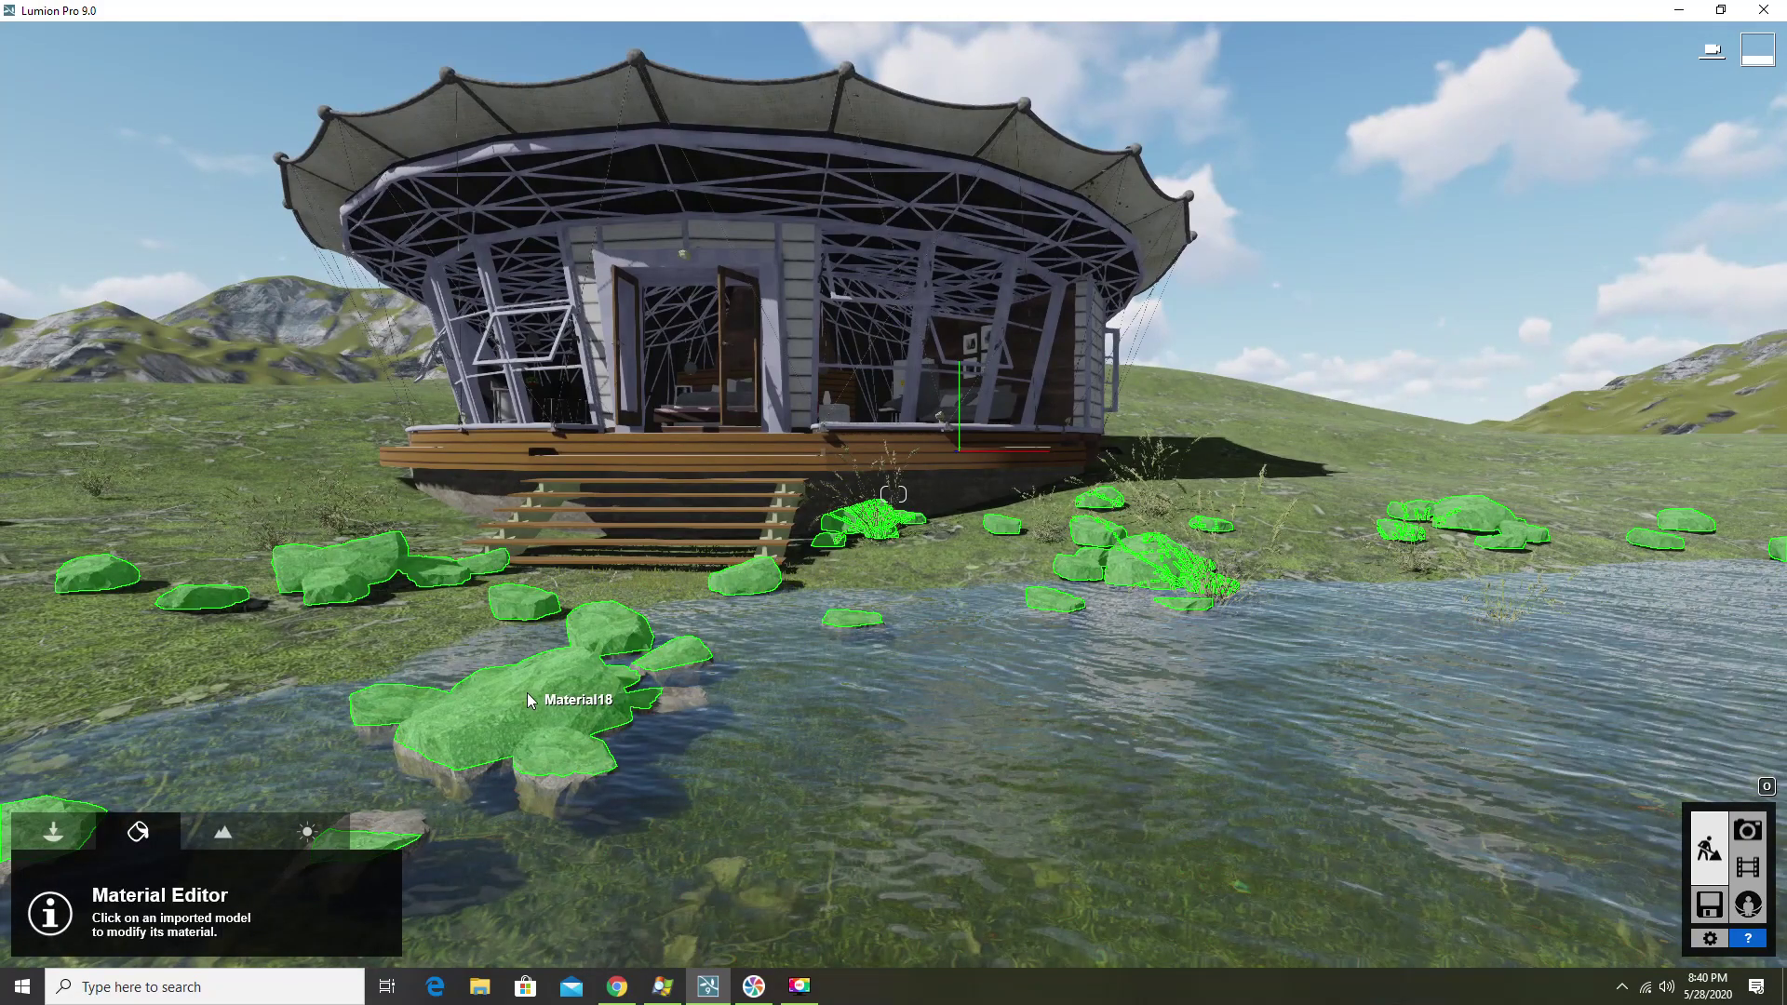
Apply a Standard material to the lakeside rocks
{"action": "left_click", "coordinate": [527, 692]}
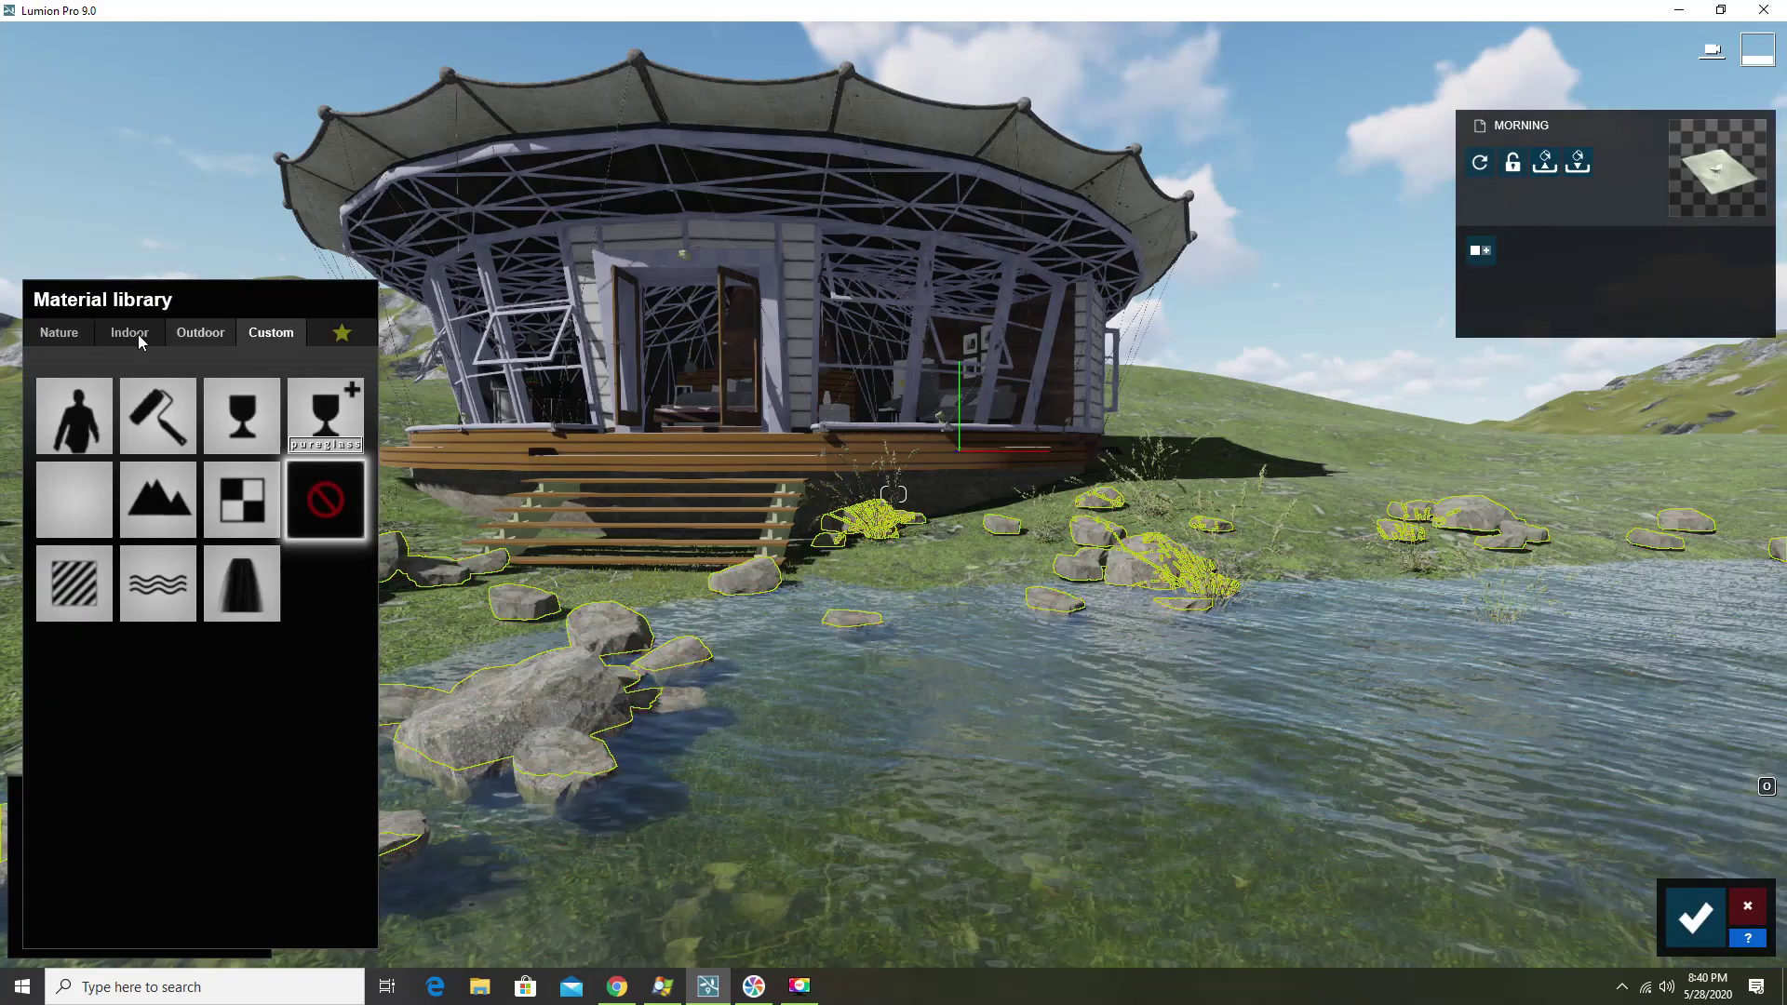
{"action": "left_click", "coordinate": [188, 334]}
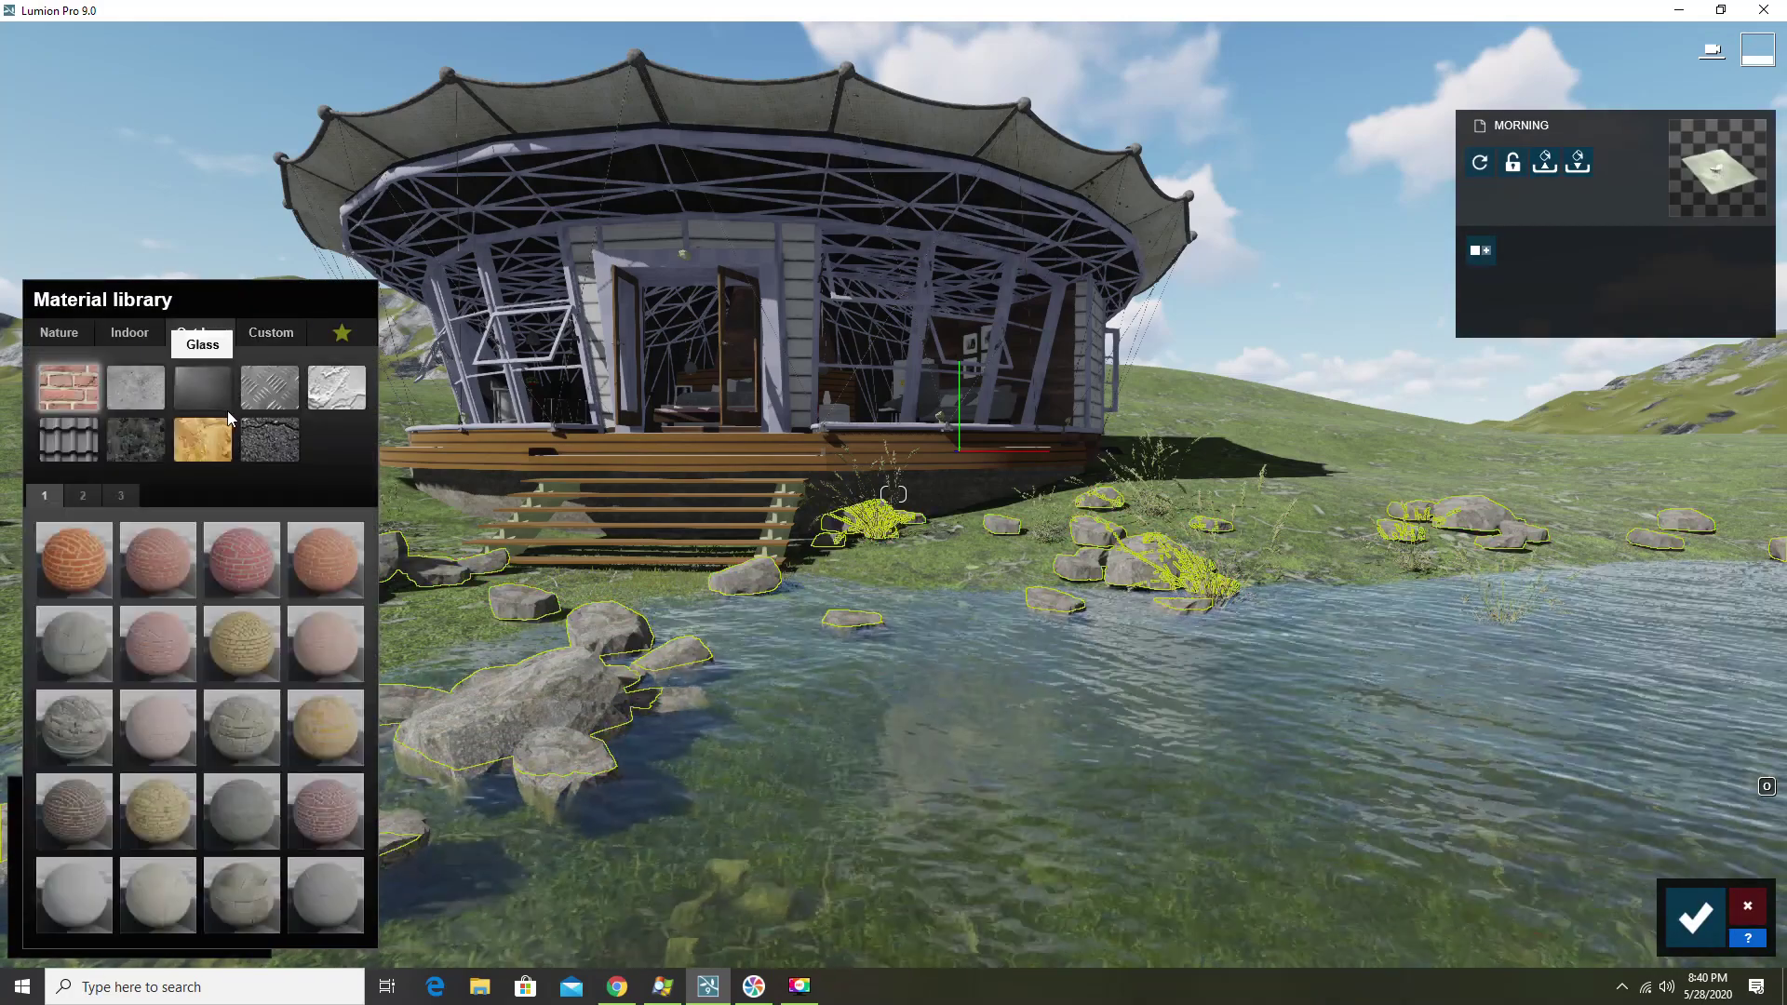
{"action": "left_click", "coordinate": [61, 331]}
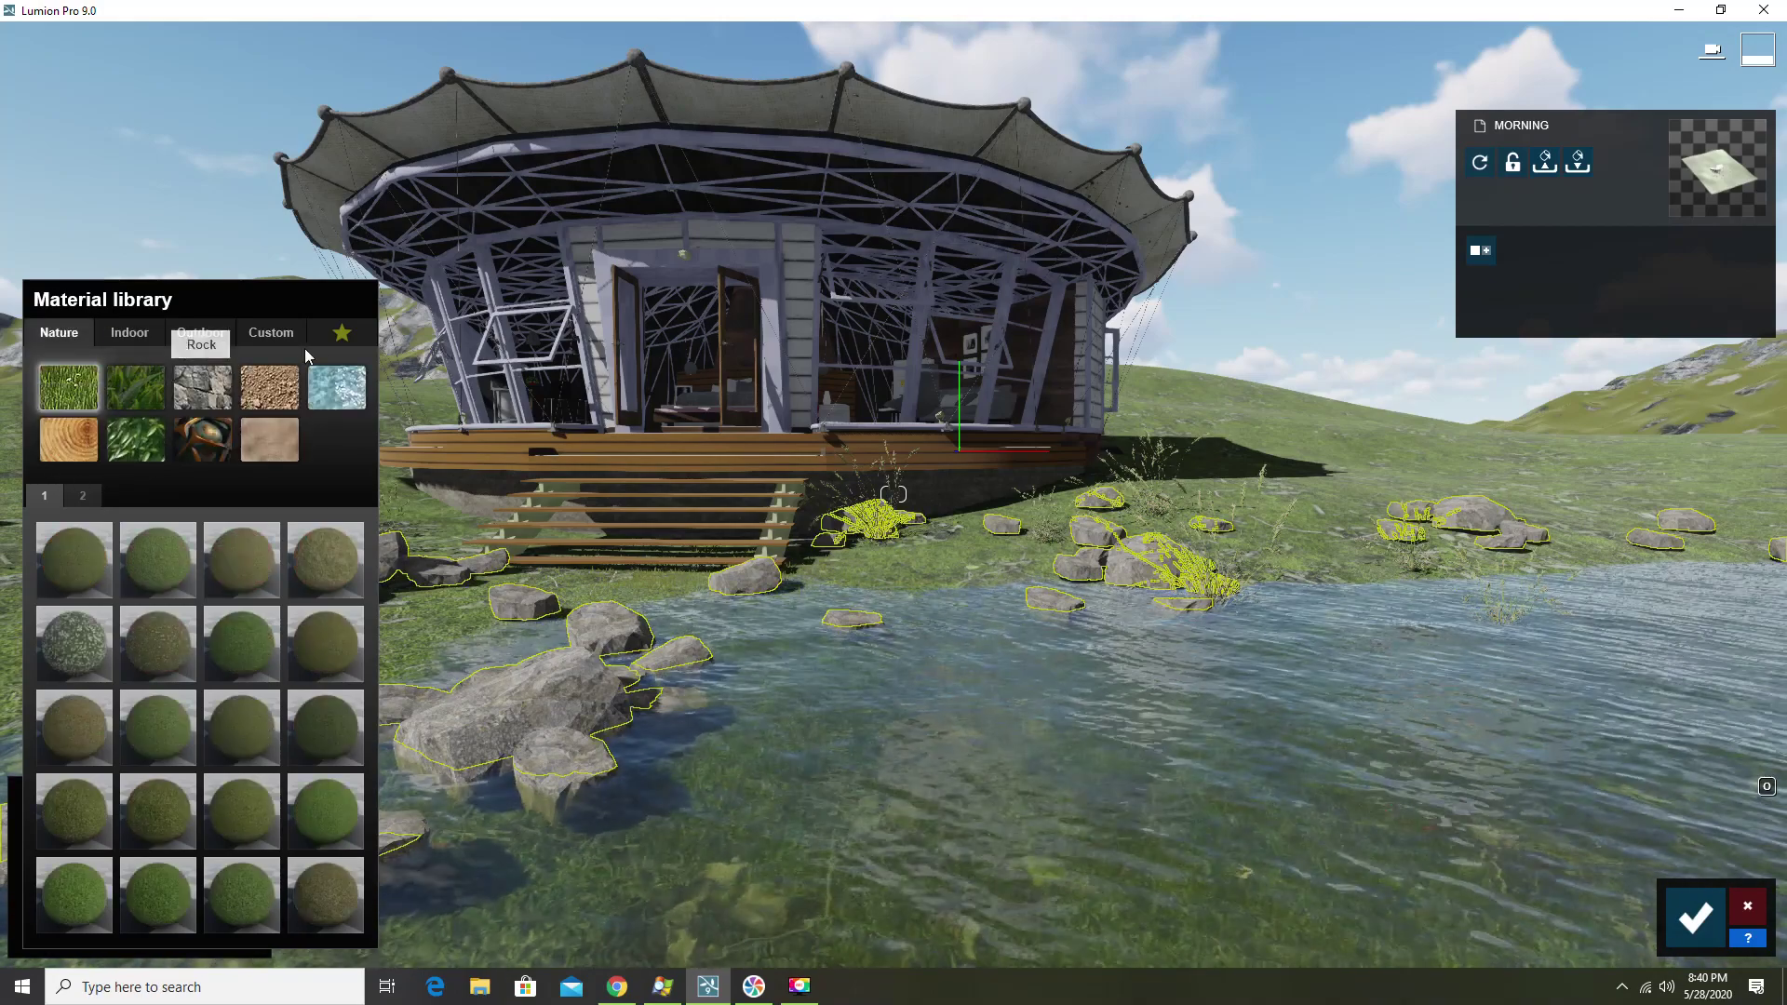
{"action": "left_click", "coordinate": [300, 333]}
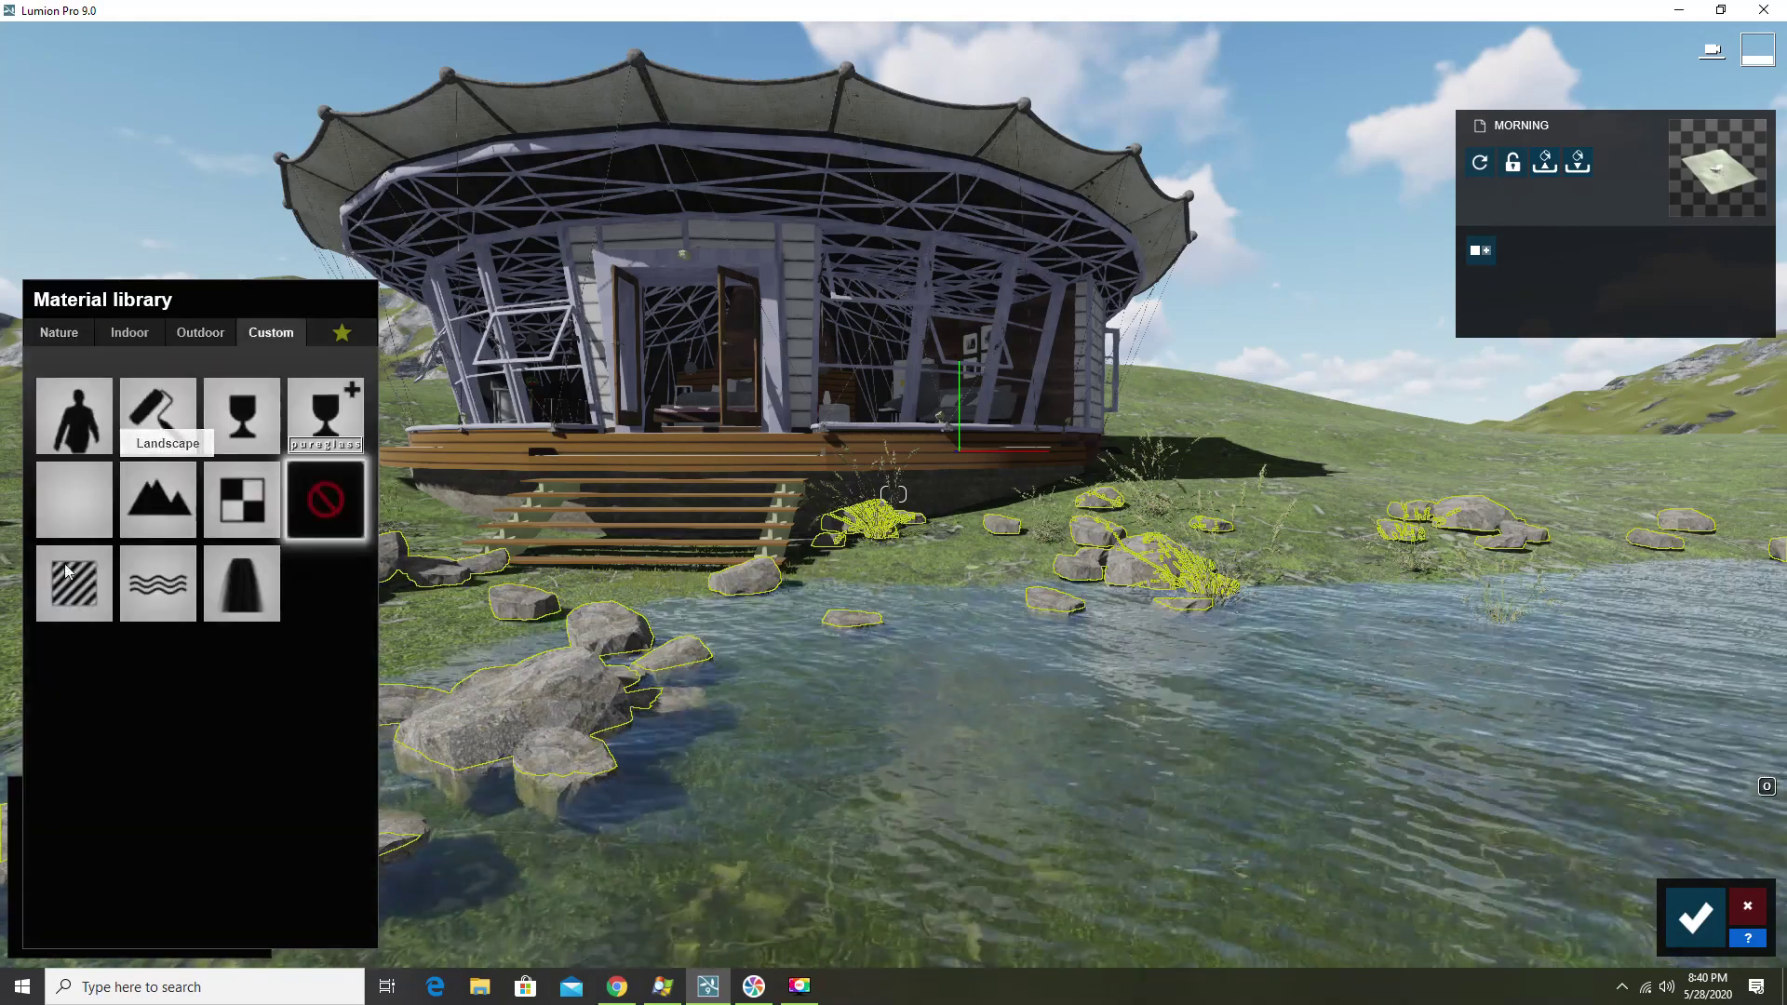
{"action": "left_click", "coordinate": [64, 563]}
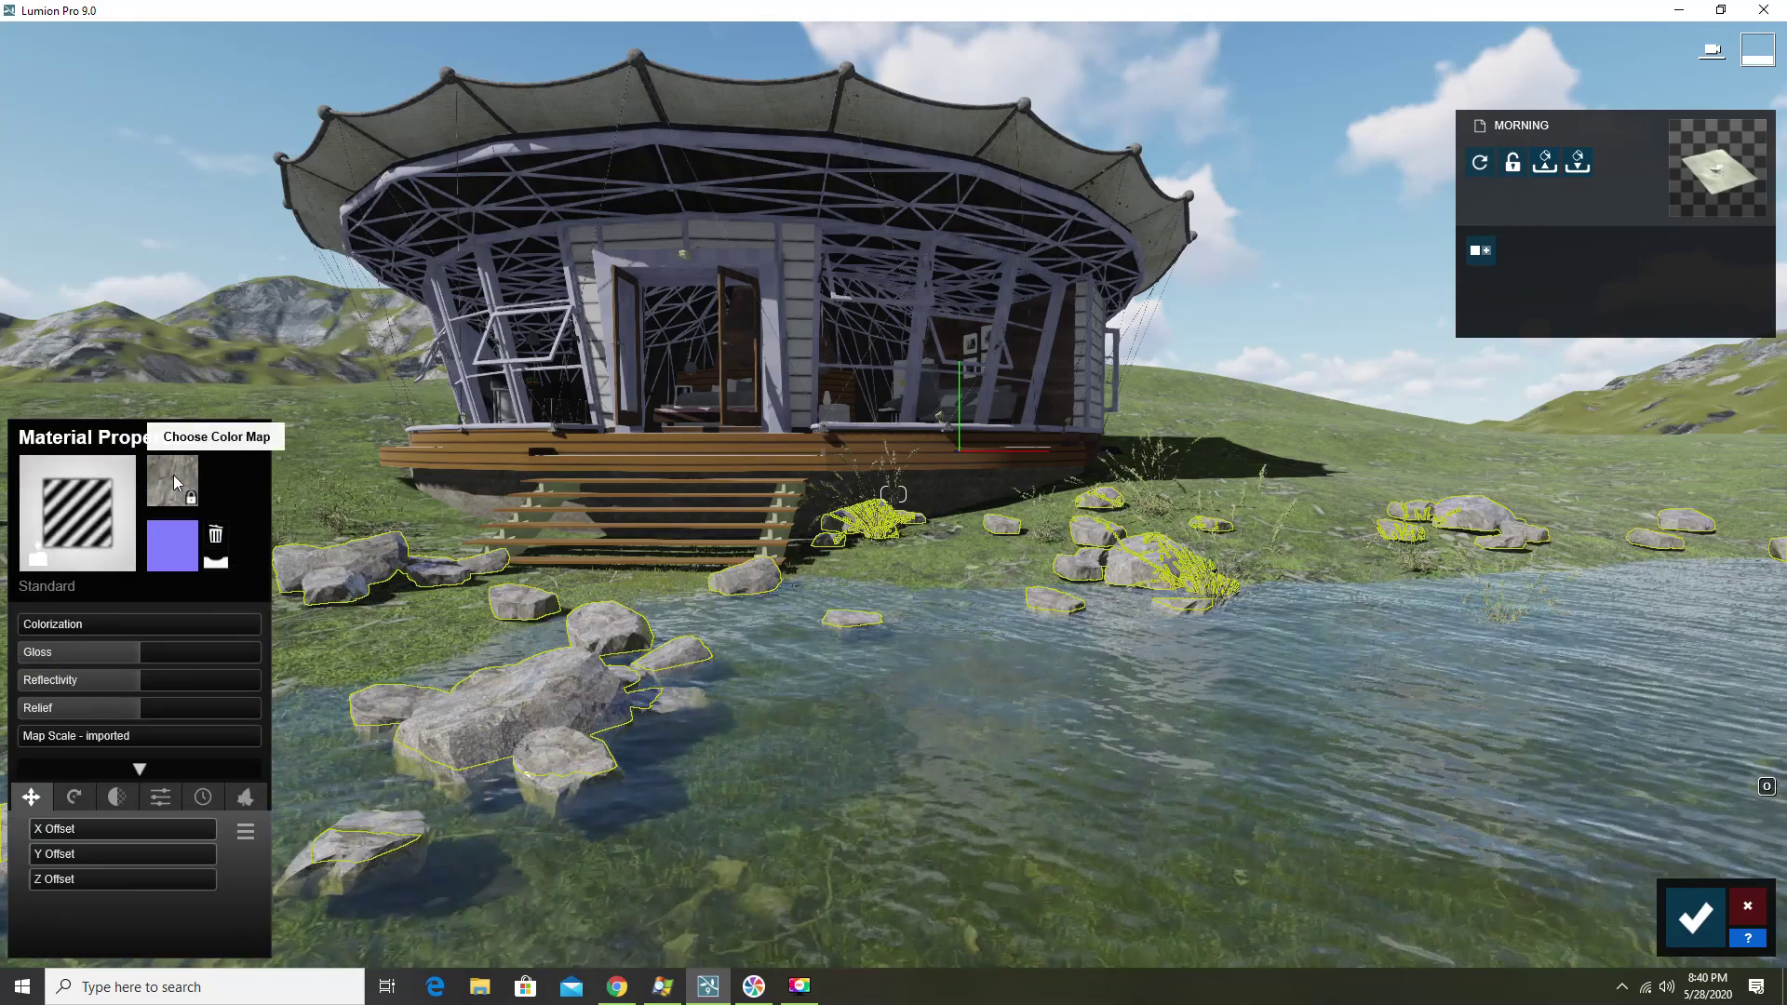
Set the rocks' weathering to 0.3 and lower their reflectivity and gloss
{"action": "left_click", "coordinate": [203, 796]}
{"action": "left_click_drag", "start_coordinate": [119, 826], "coordinate": [90, 832]}
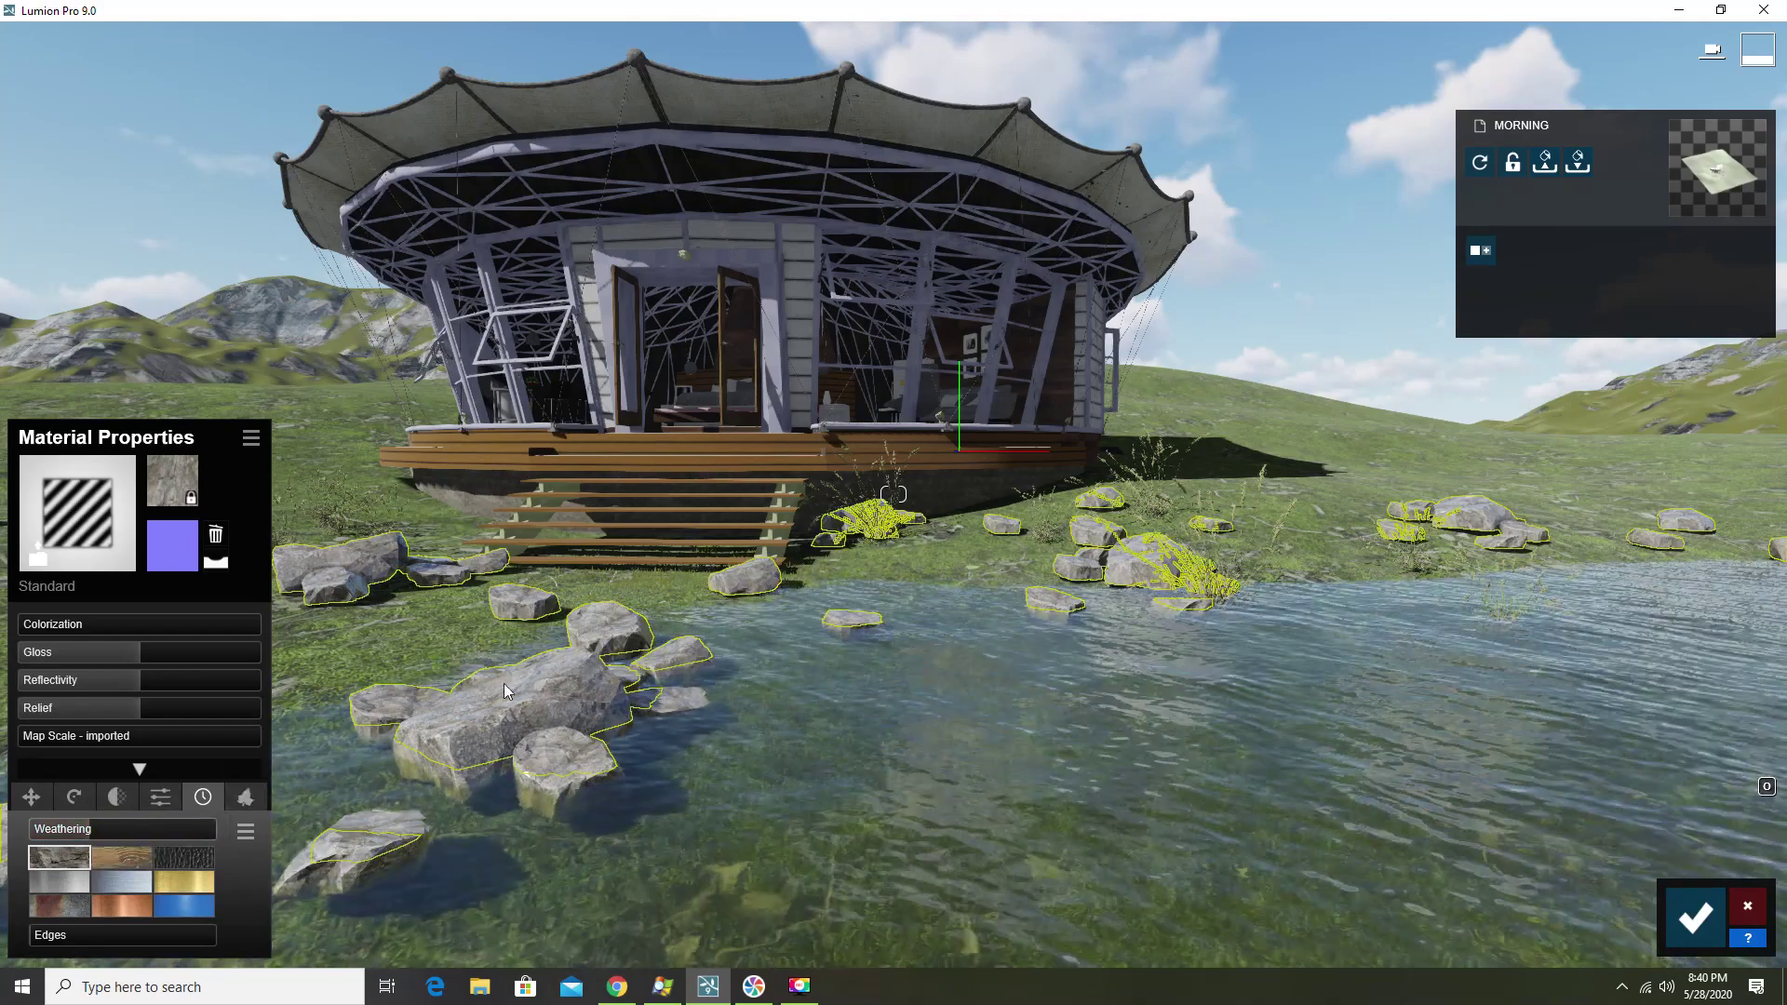
{"action": "left_click_drag", "start_coordinate": [134, 685], "coordinate": [87, 691]}
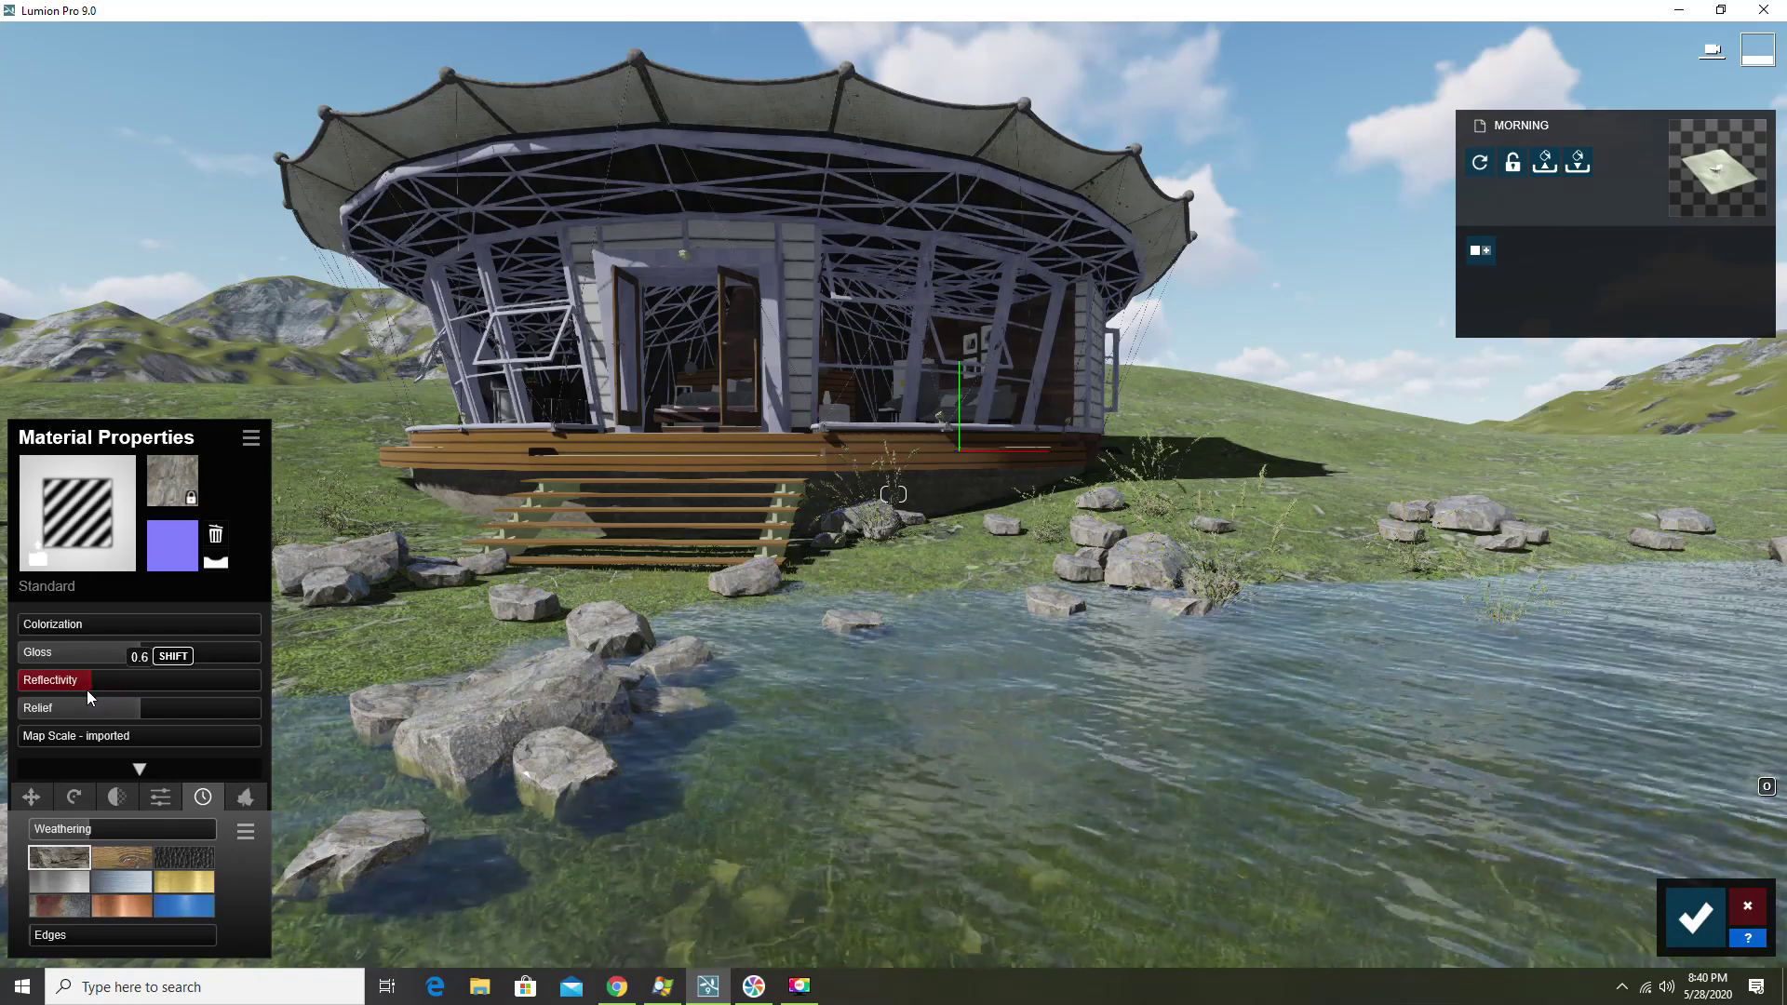
{"action": "mouse_move", "coordinate": [139, 707]}
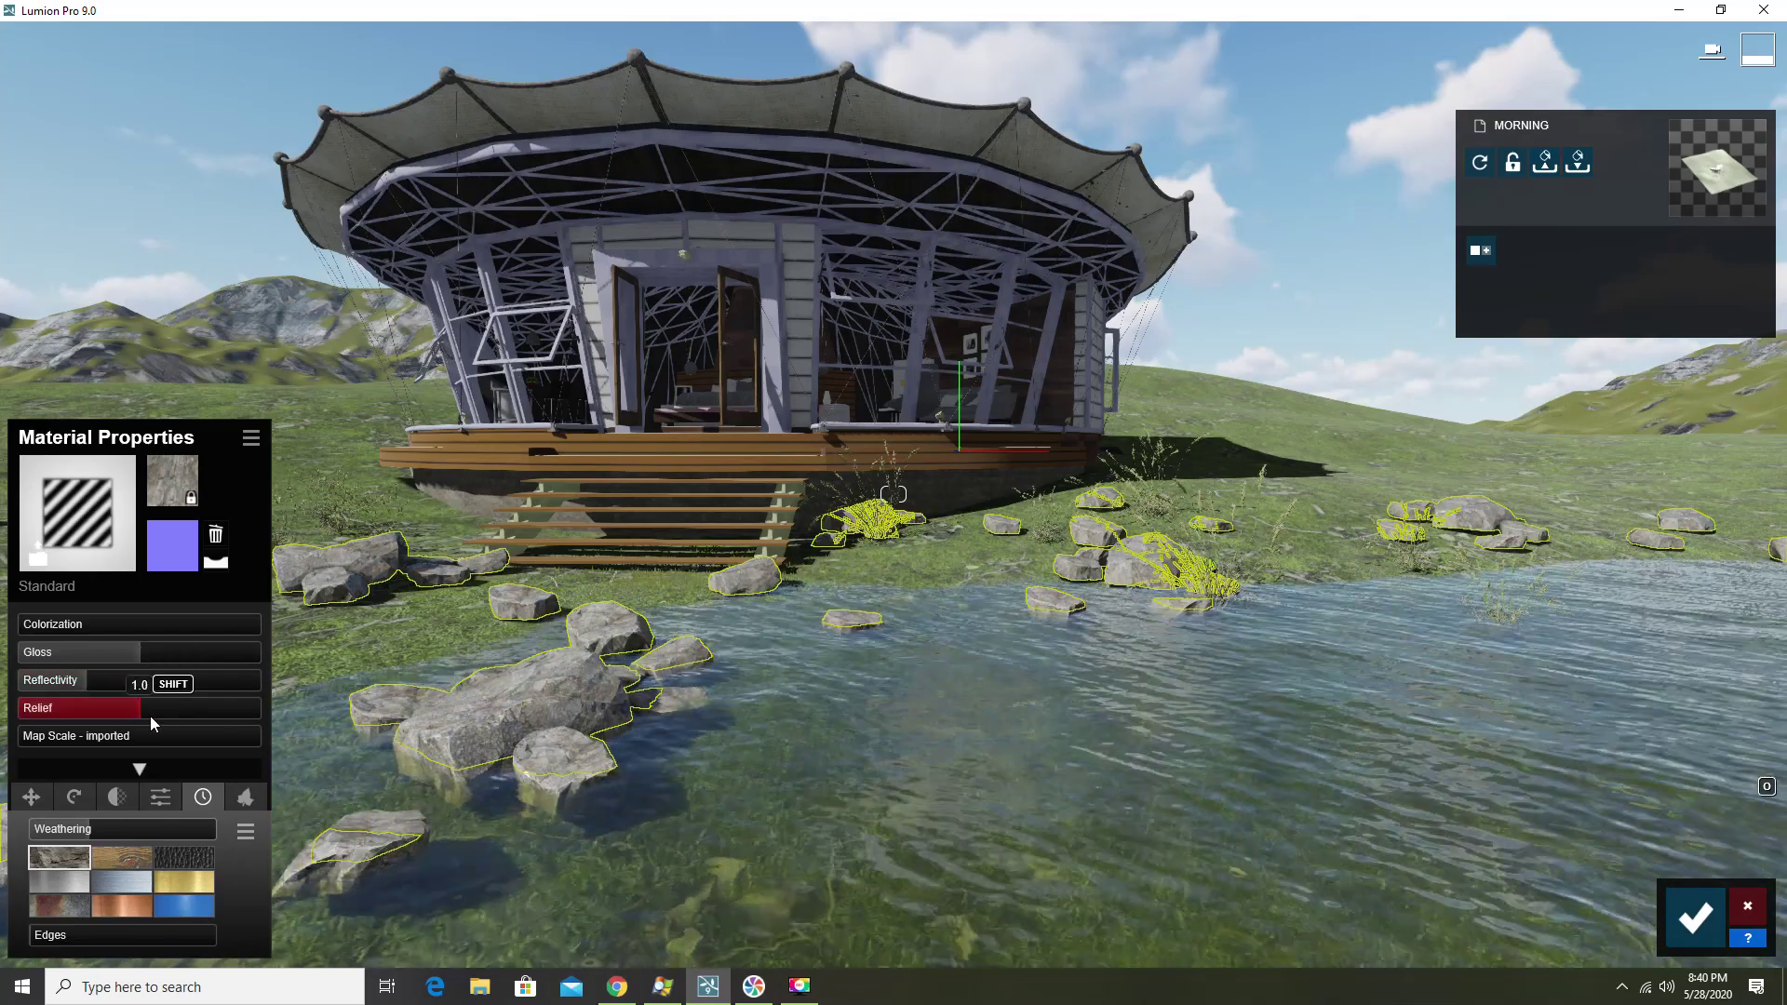
{"action": "mouse_move", "coordinate": [114, 650]}
{"action": "left_mouse_down"}
{"action": "mouse_move", "coordinate": [96, 651]}
{"action": "mouse_move", "coordinate": [125, 655]}
{"action": "left_mouse_up"}
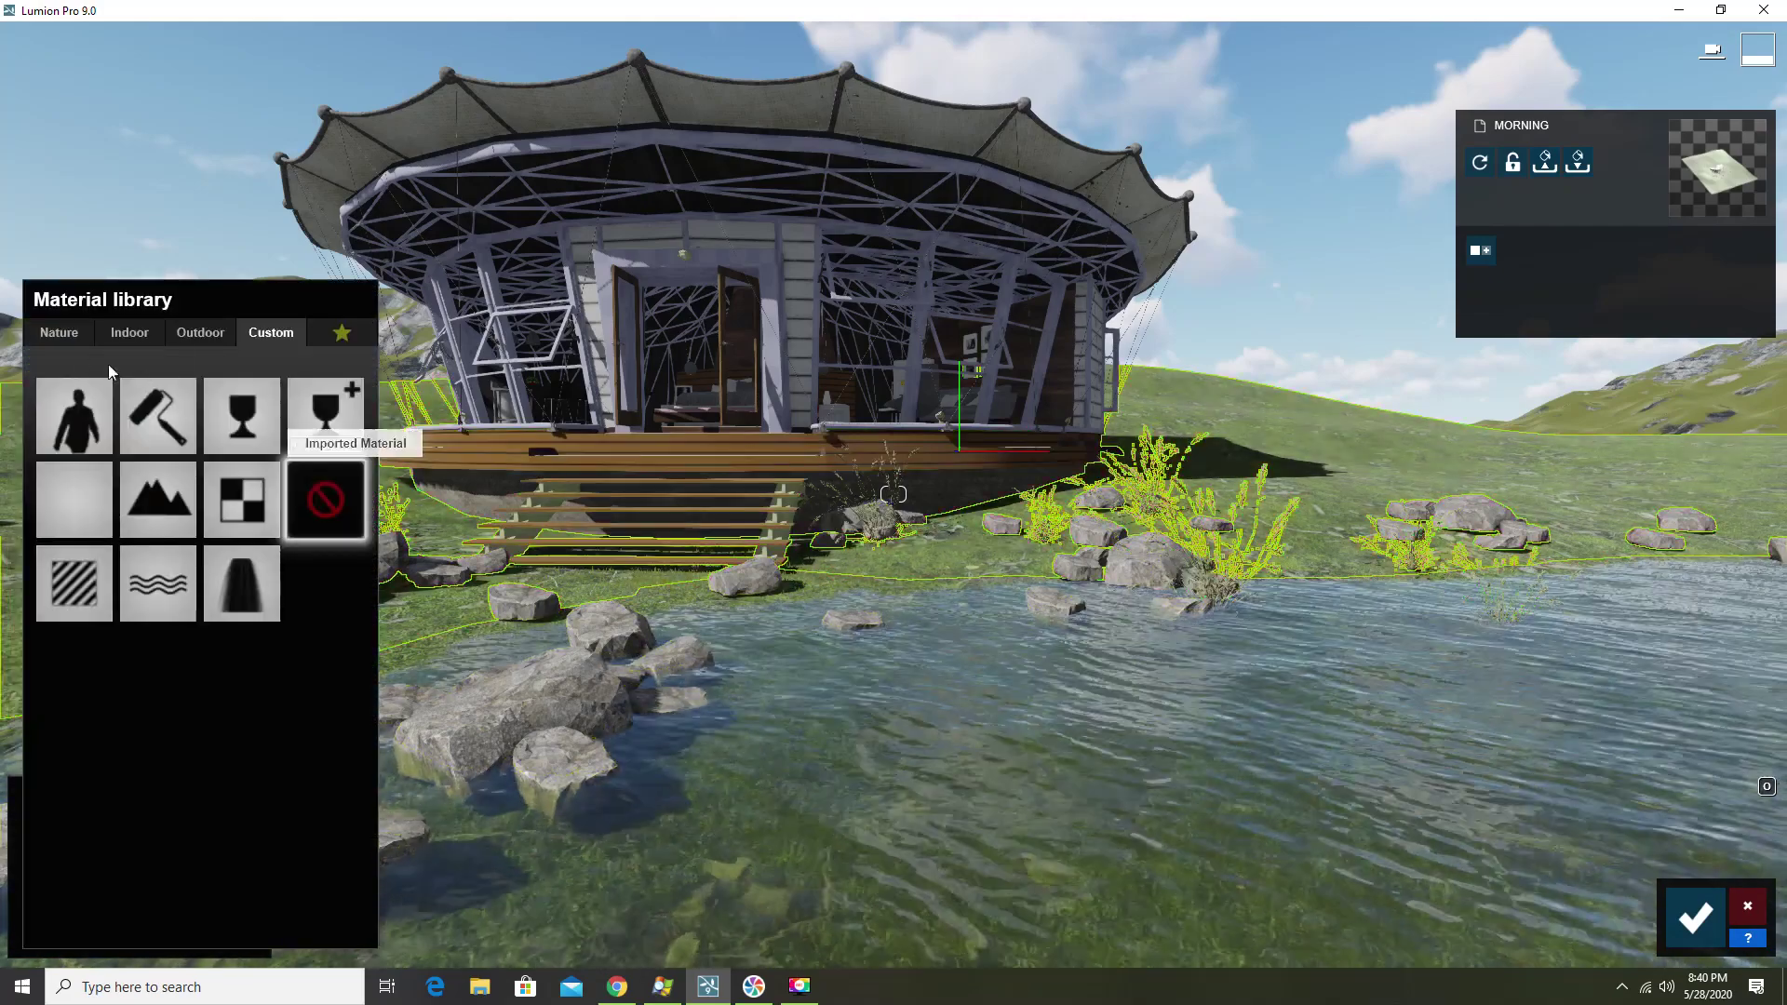
Cover the ground with Wild Grass 02 from the Nature grass materials
{"action": "left_click", "coordinate": [59, 332]}
{"action": "left_click", "coordinate": [118, 388]}
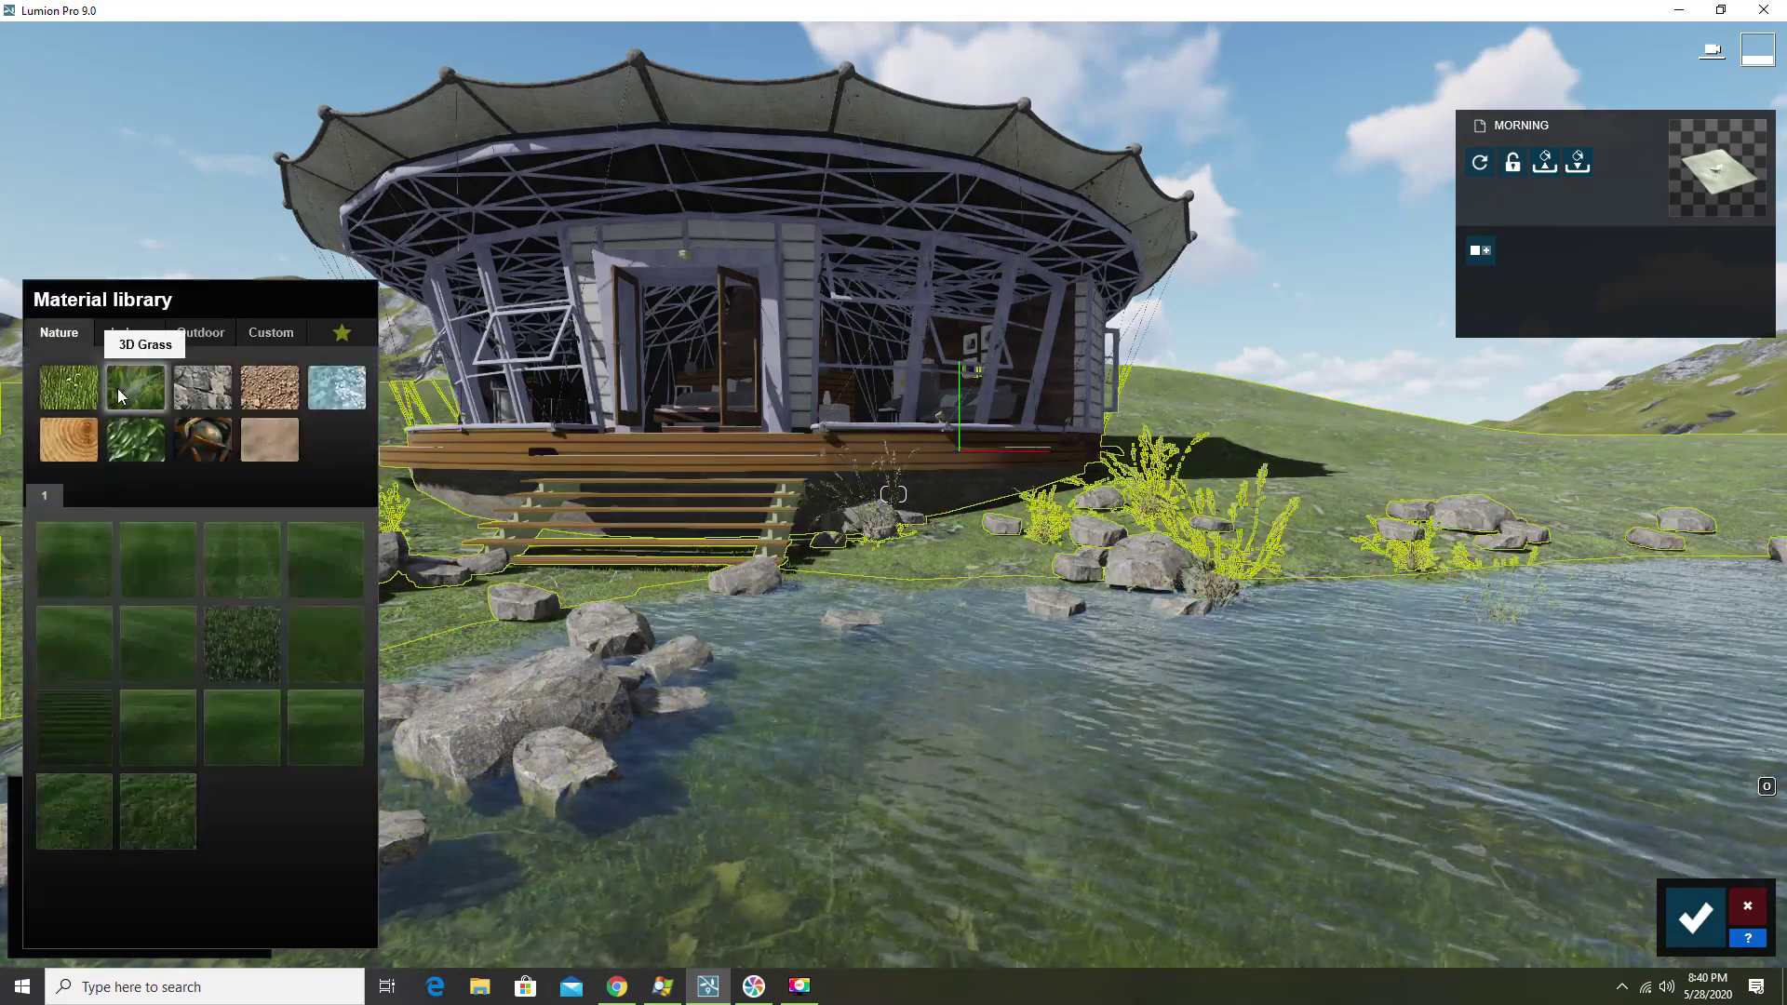
{"action": "left_click", "coordinate": [152, 797]}
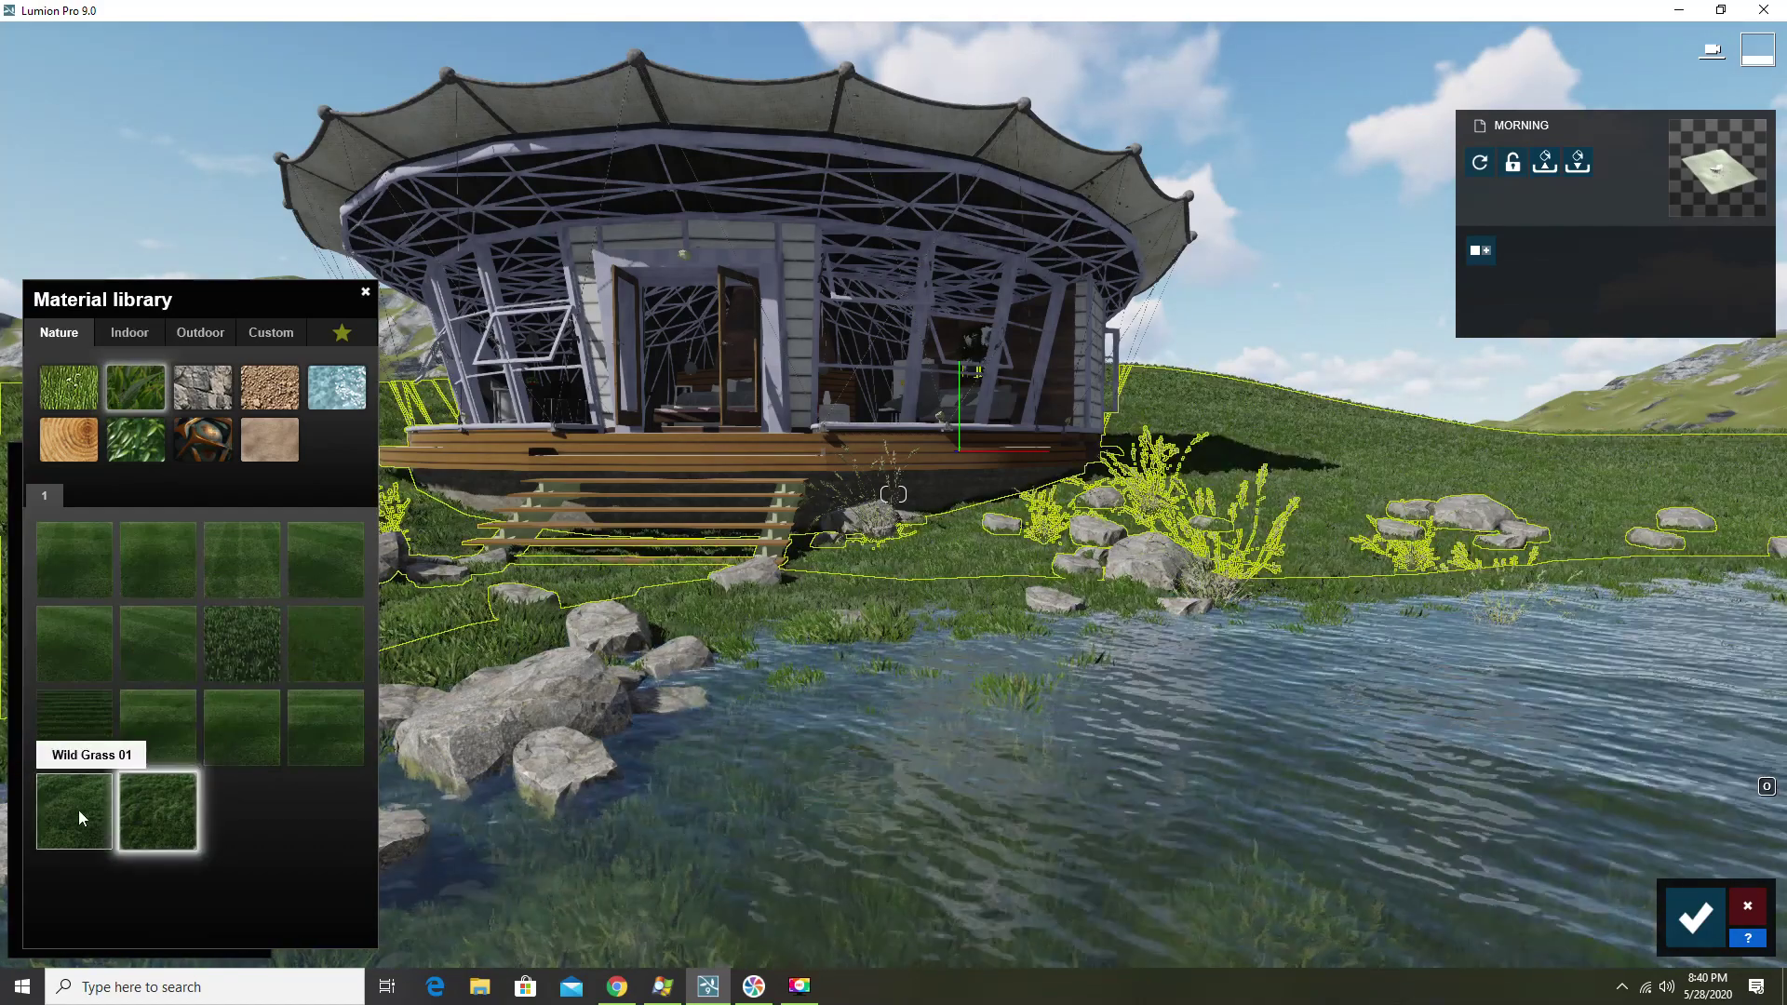
{"action": "left_click", "coordinate": [78, 810]}
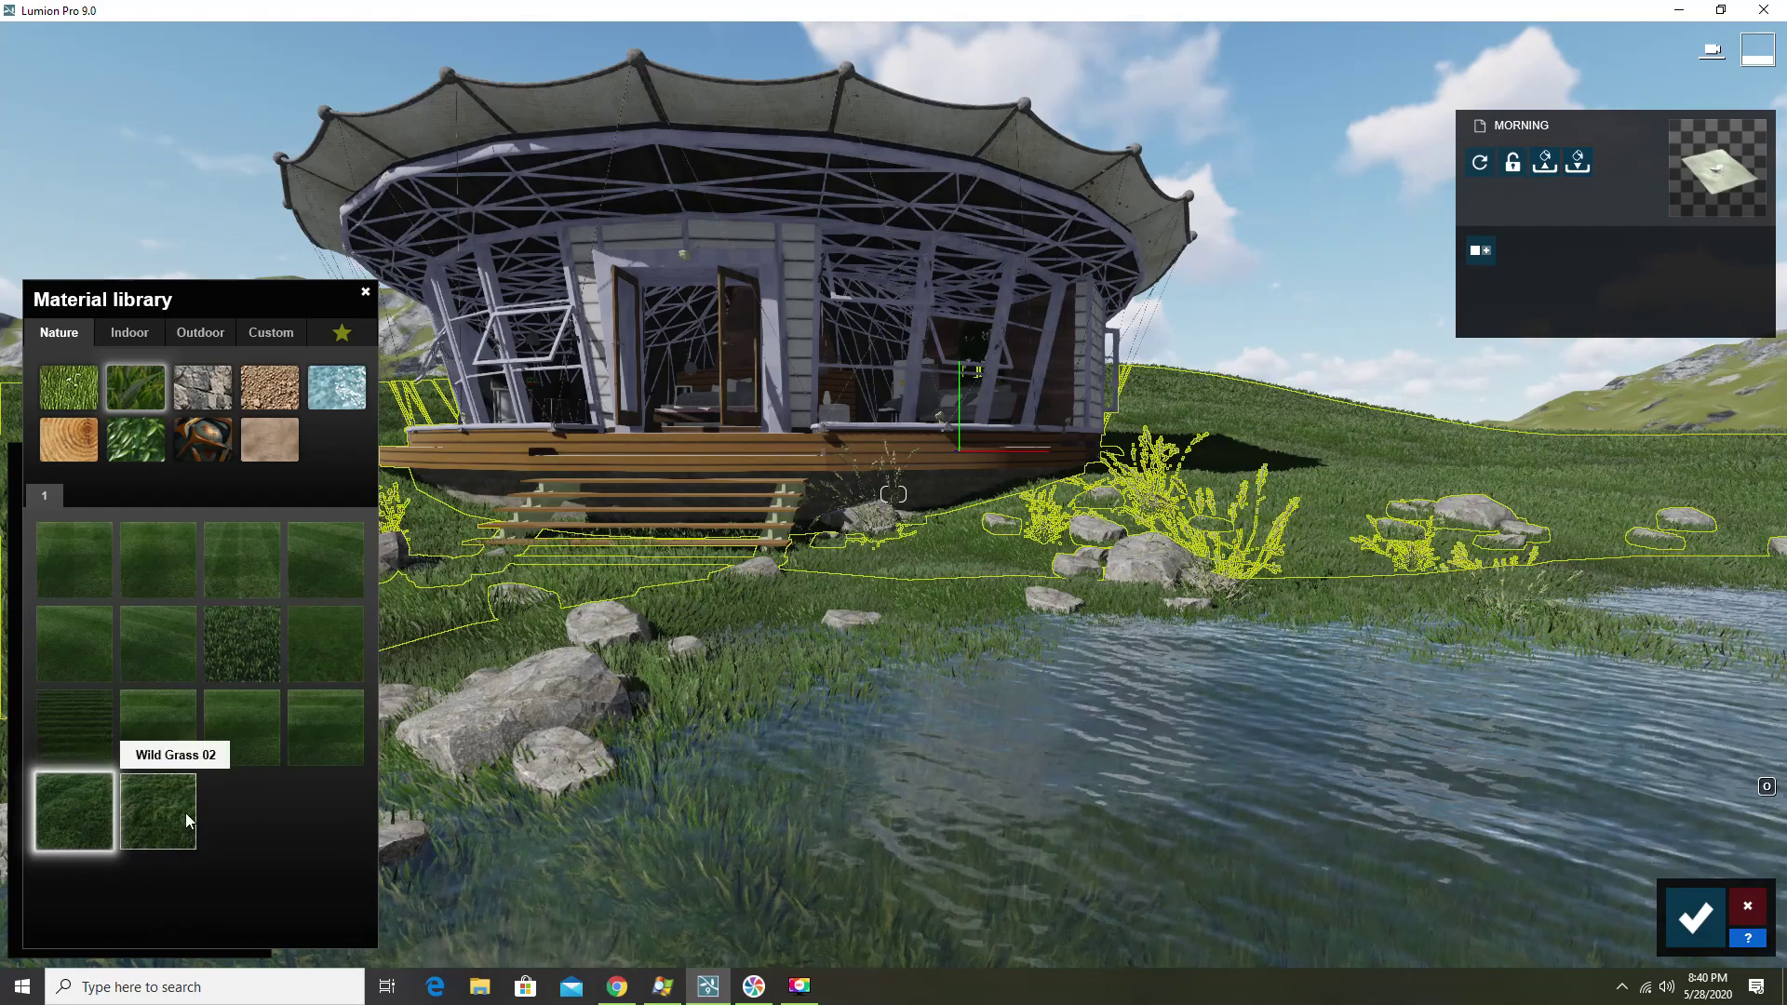
{"action": "left_click", "coordinate": [186, 813]}
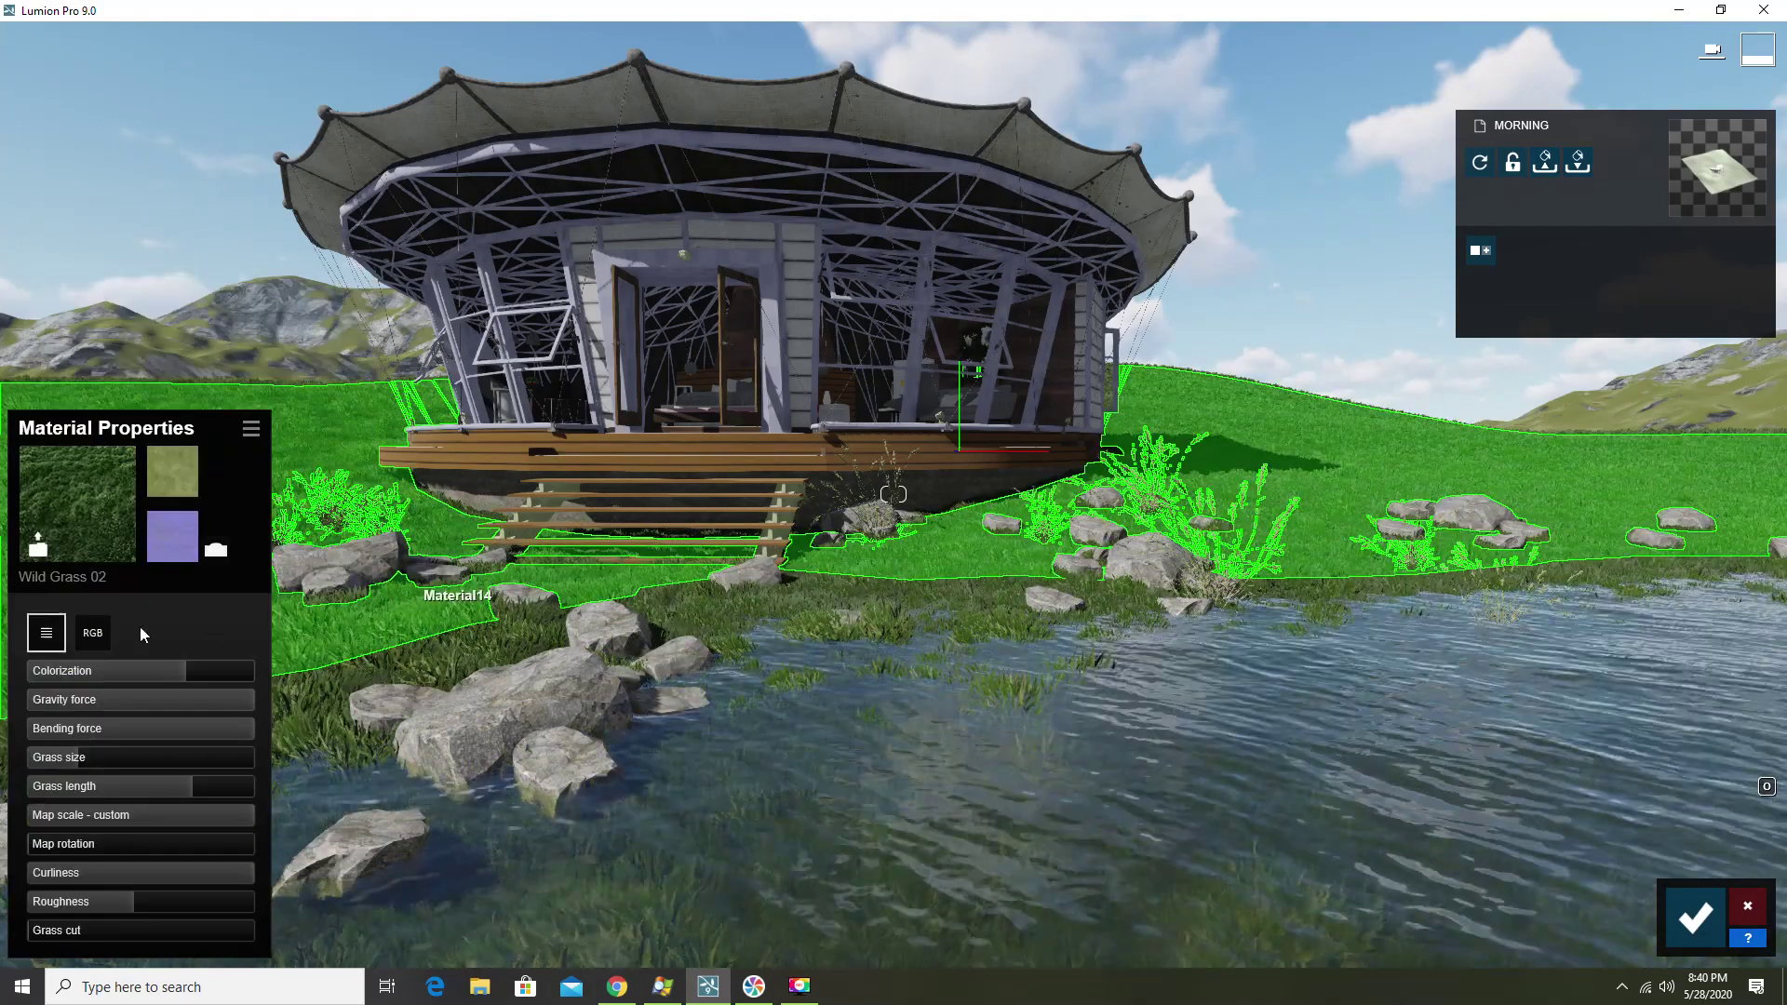
Set grass gravity force 0.5, grass size 0.2 and grass length about 0.6
{"action": "left_click_drag", "start_coordinate": [186, 700], "coordinate": [205, 711]}
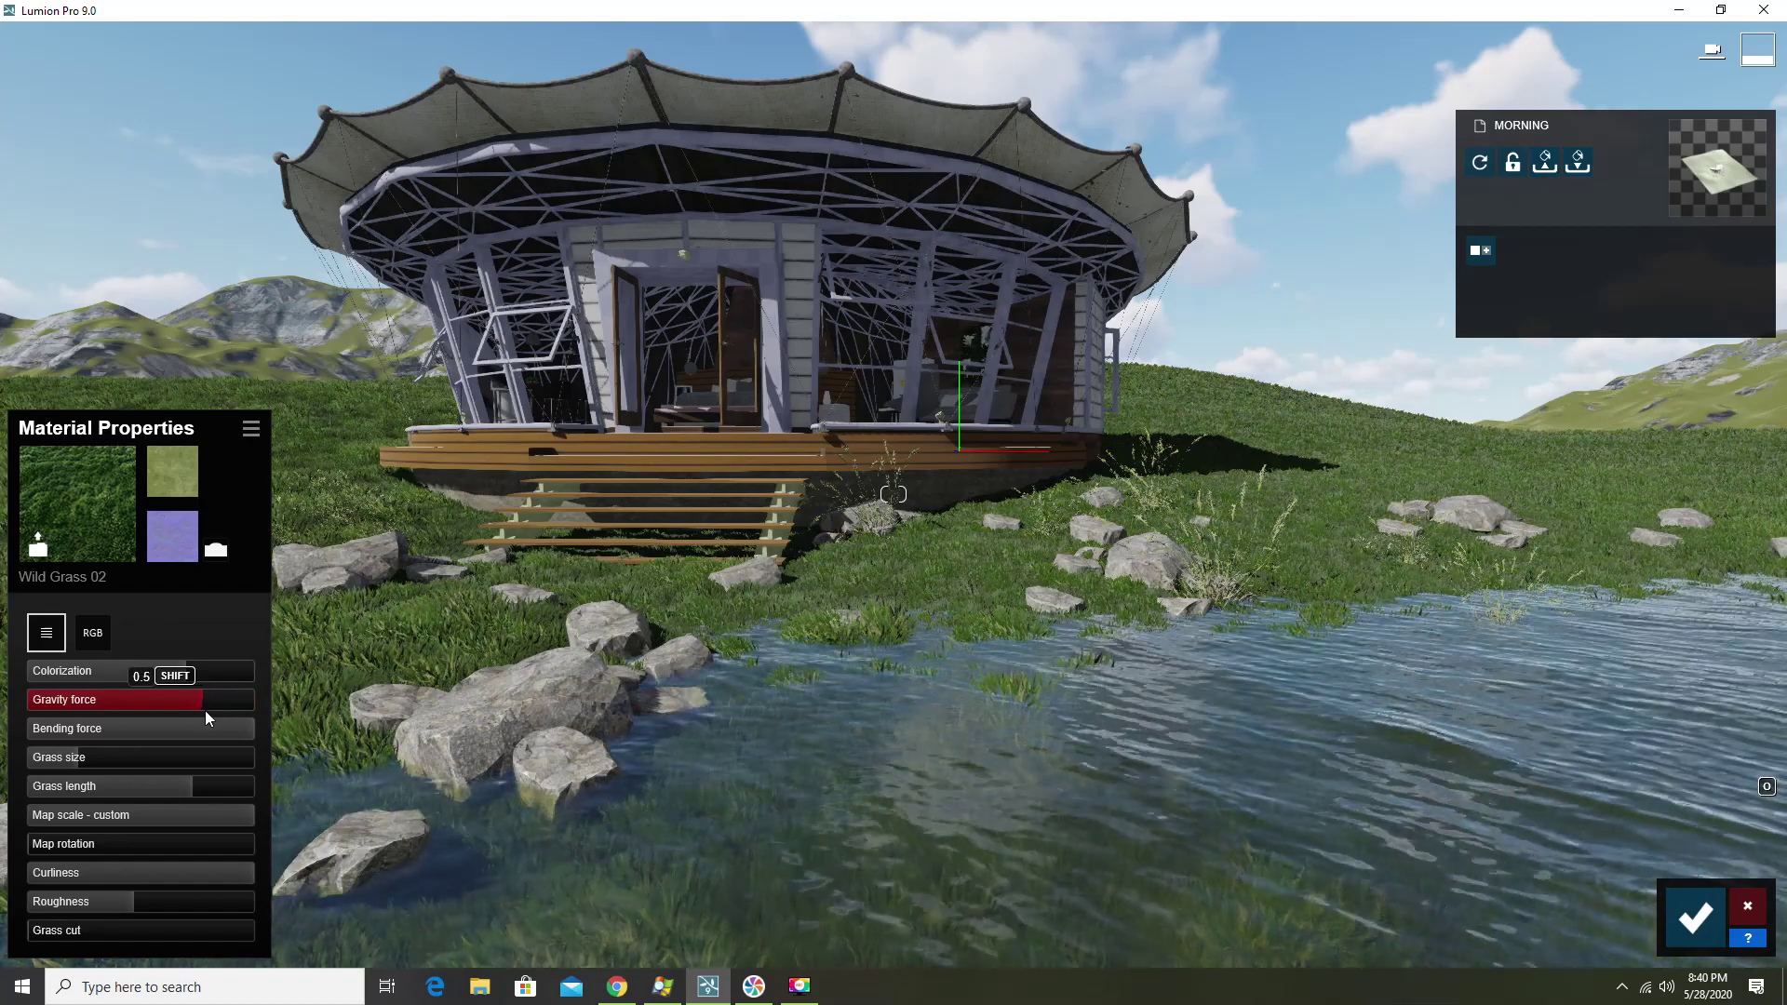
{"action": "left_click_drag", "start_coordinate": [56, 758], "coordinate": [71, 757]}
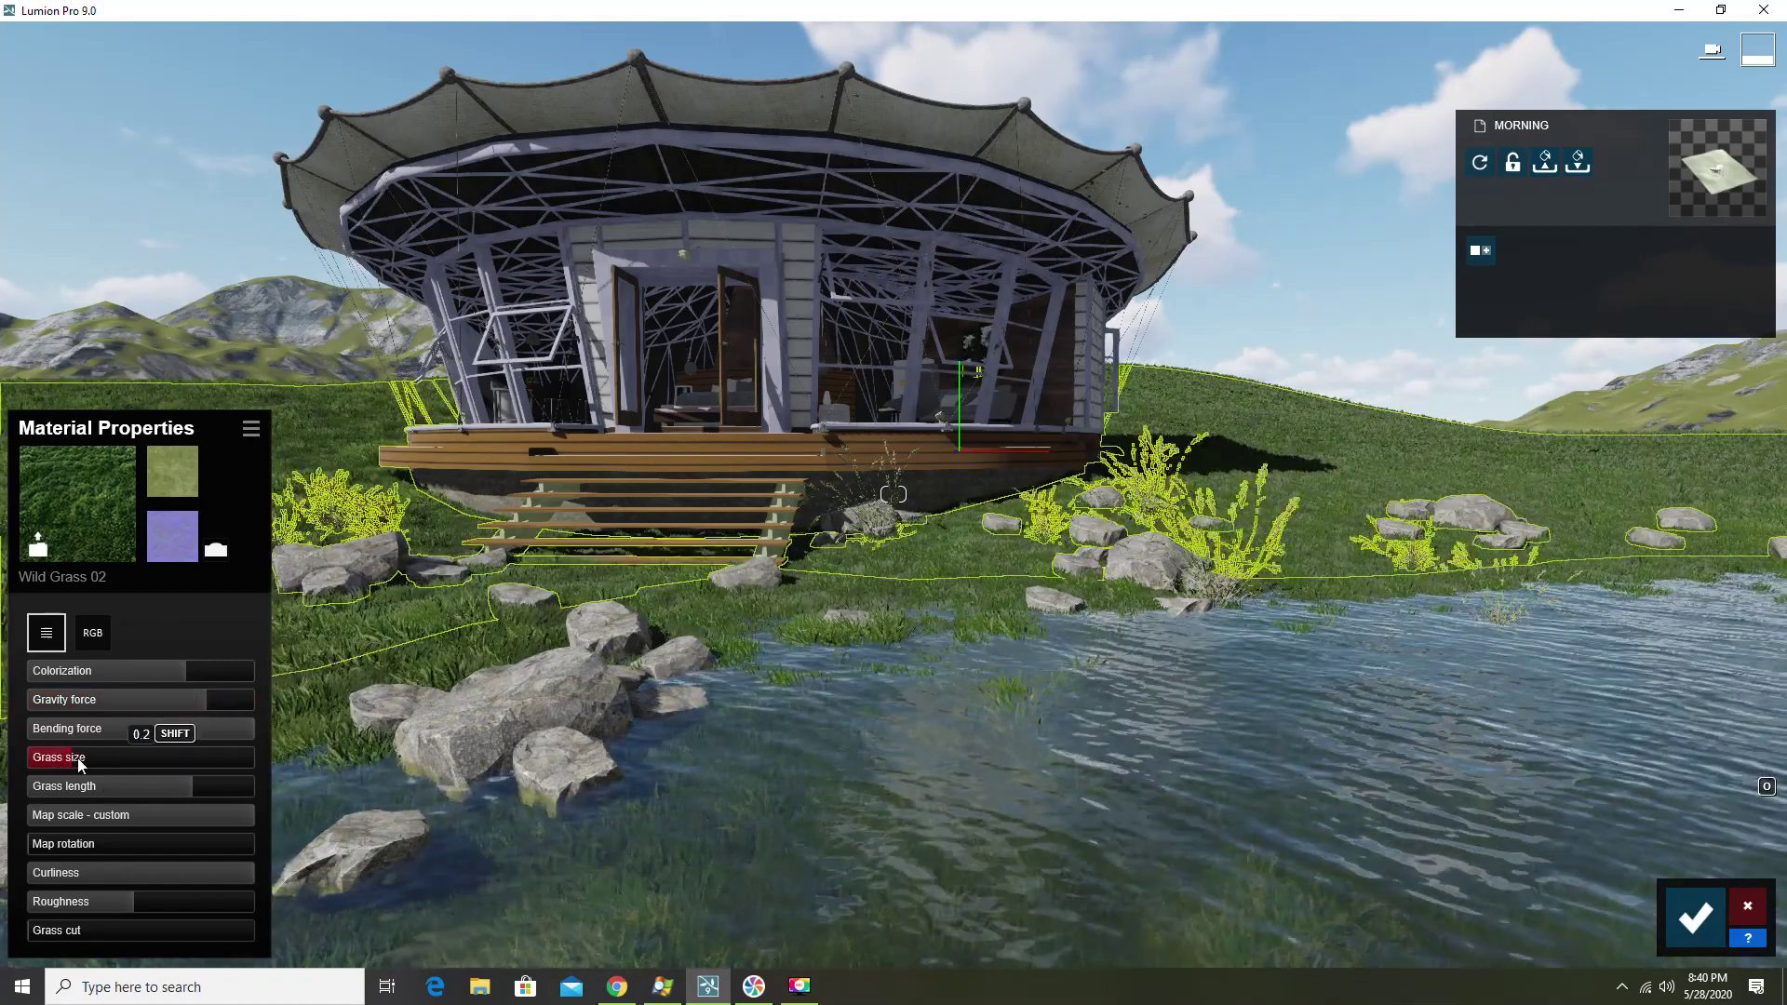
{"action": "left_click_drag", "start_coordinate": [181, 787], "coordinate": [138, 791]}
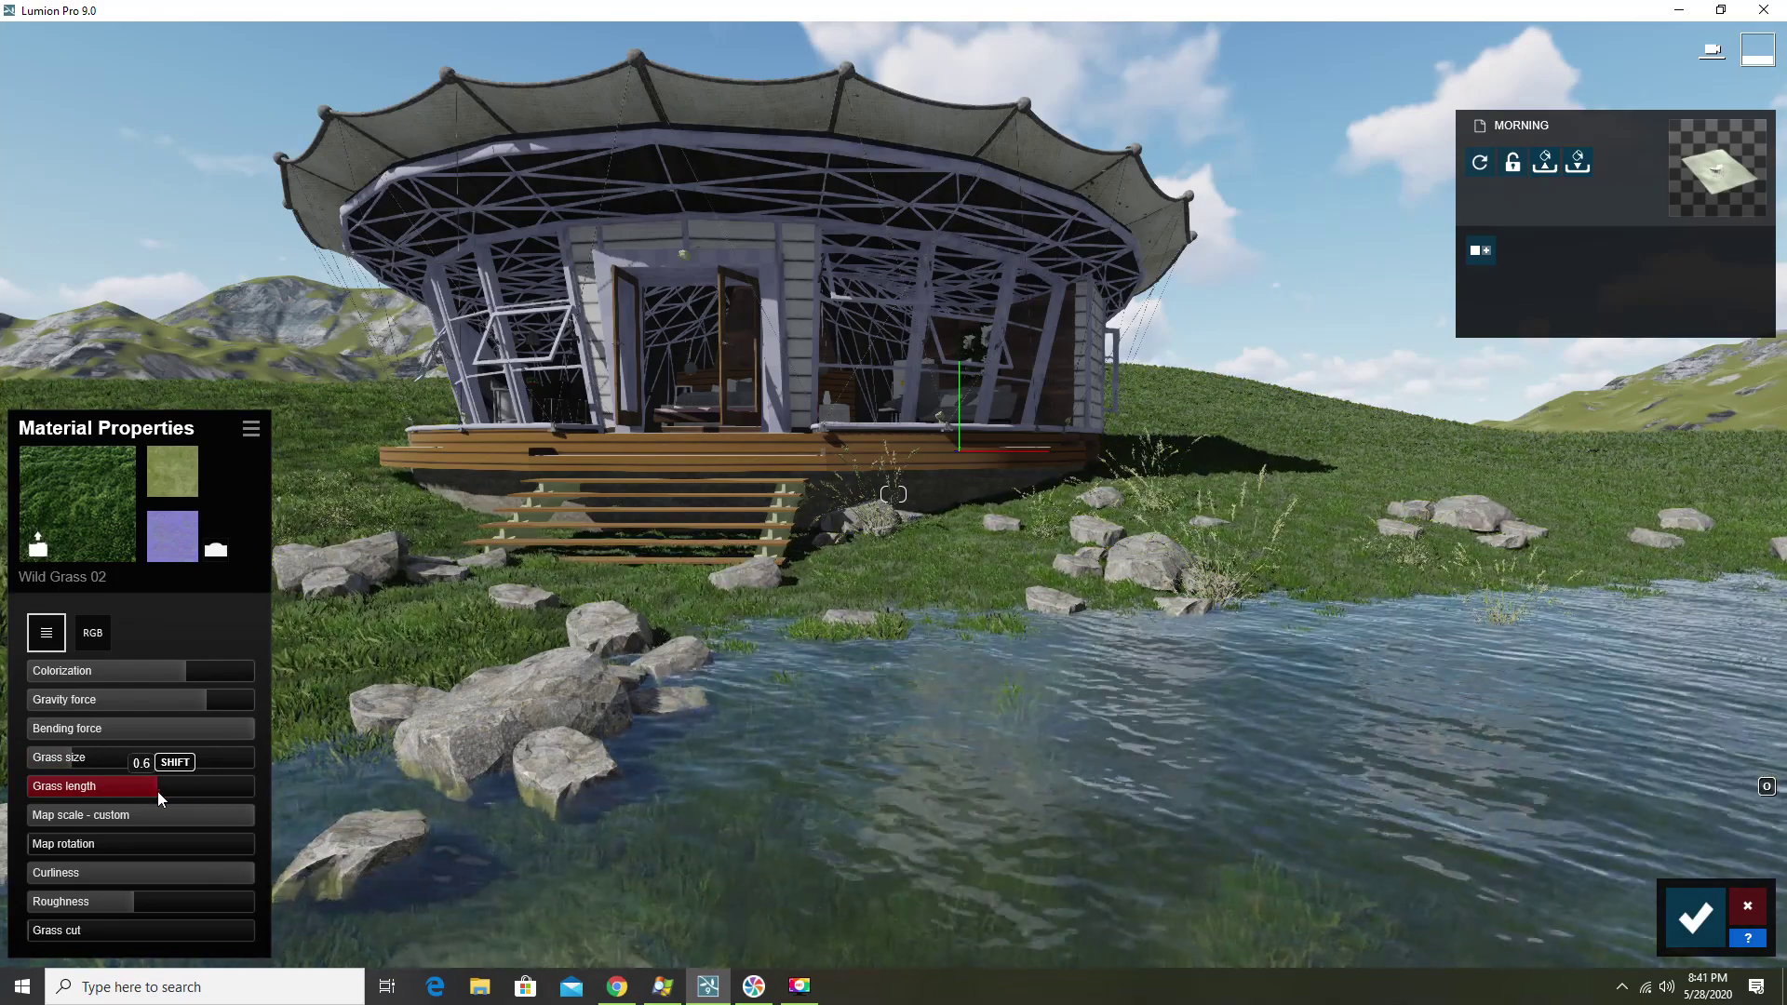
{"action": "left_click", "coordinate": [765, 272]}
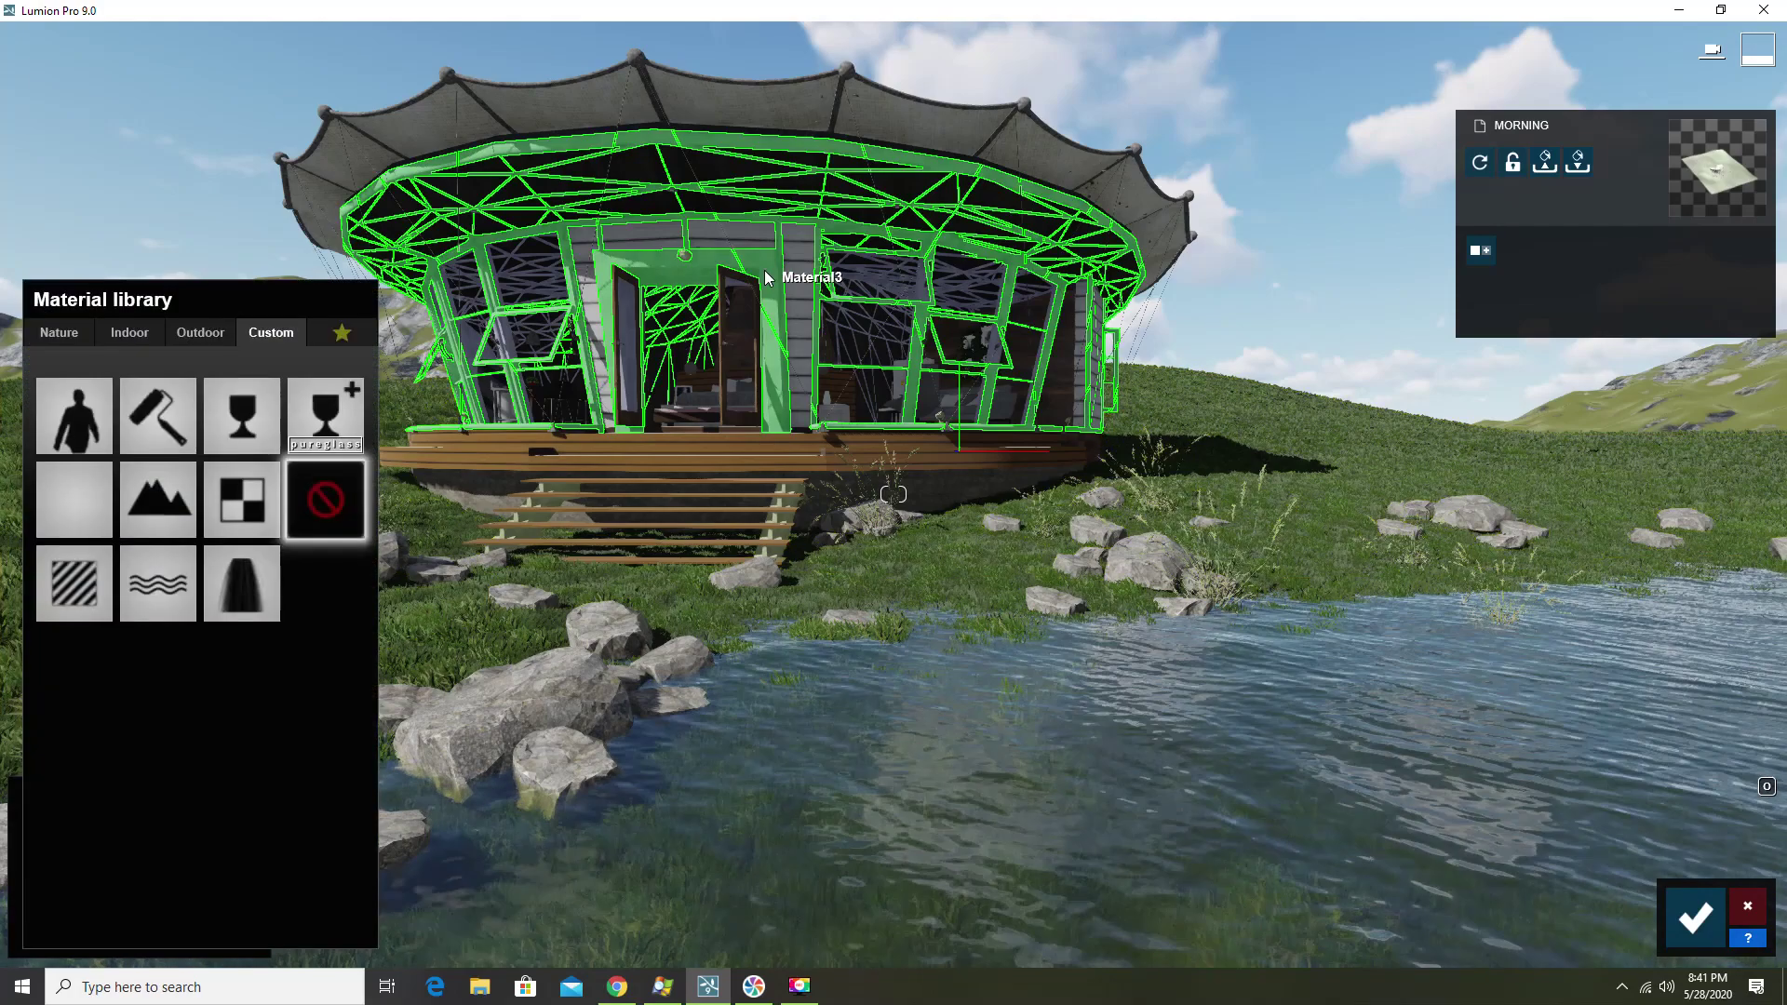
Replace the pavilion frame's material with a wood from the Indoor Wood library
{"action": "left_click", "coordinate": [80, 590]}
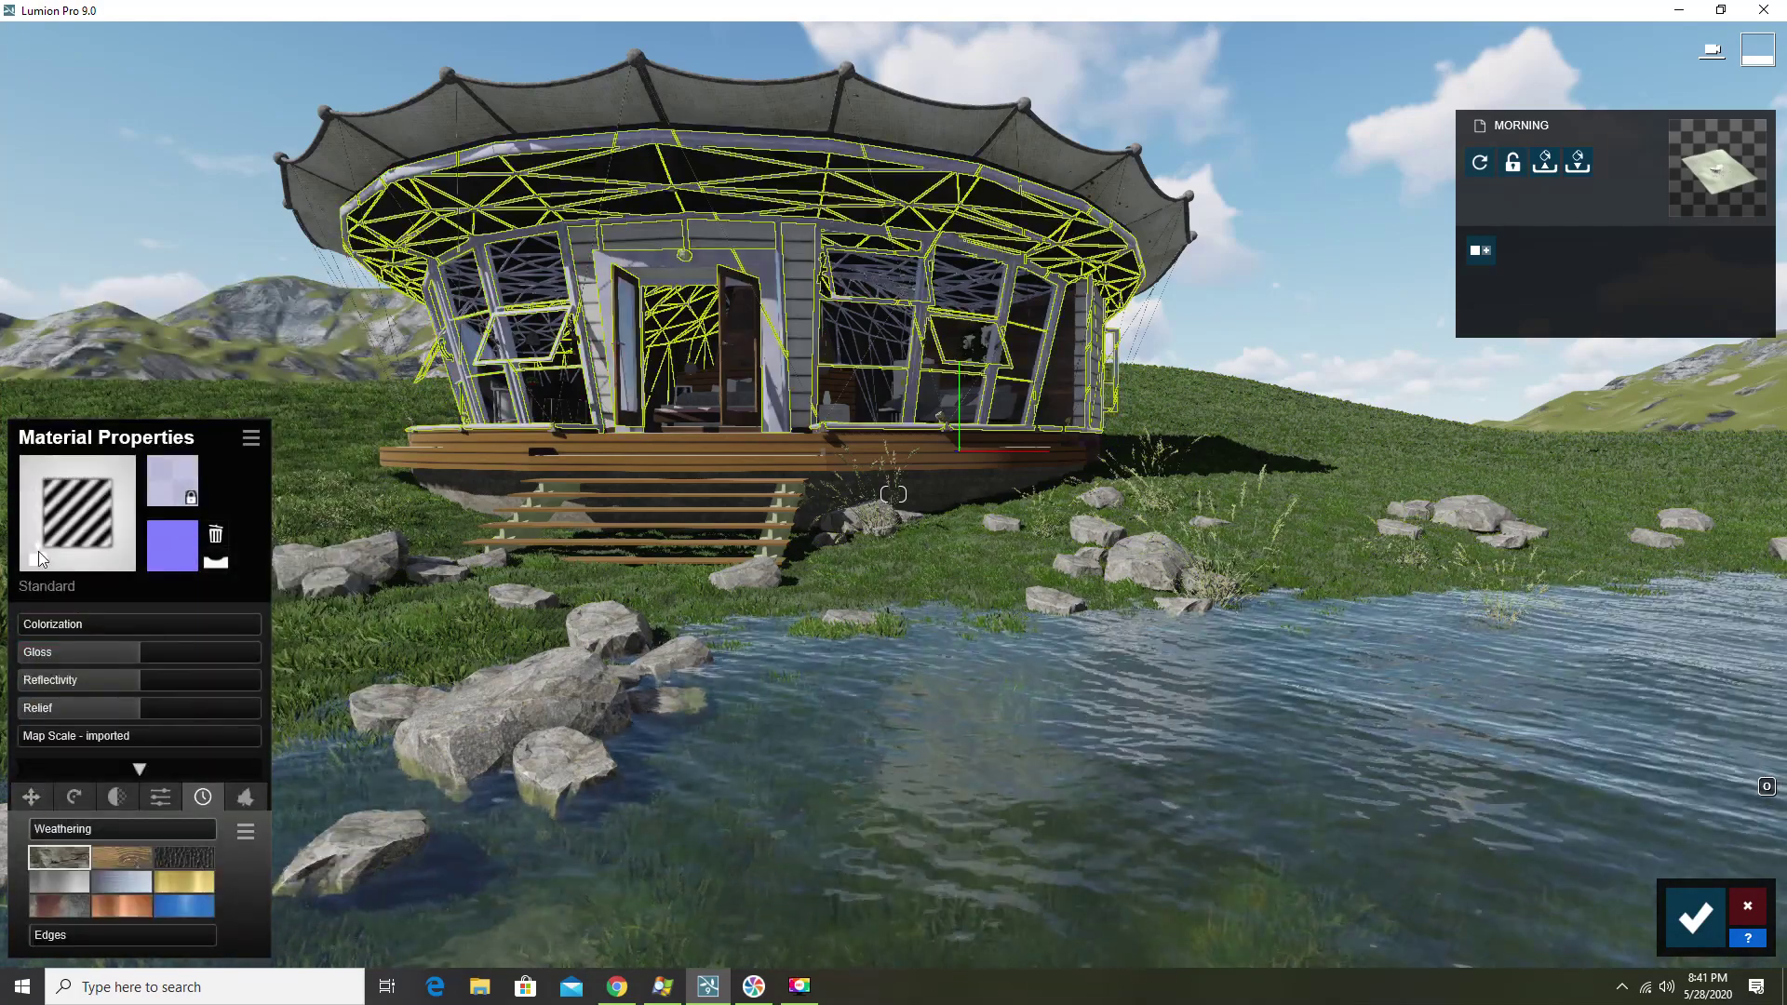
{"action": "left_click", "coordinate": [37, 553]}
{"action": "left_click", "coordinate": [146, 331]}
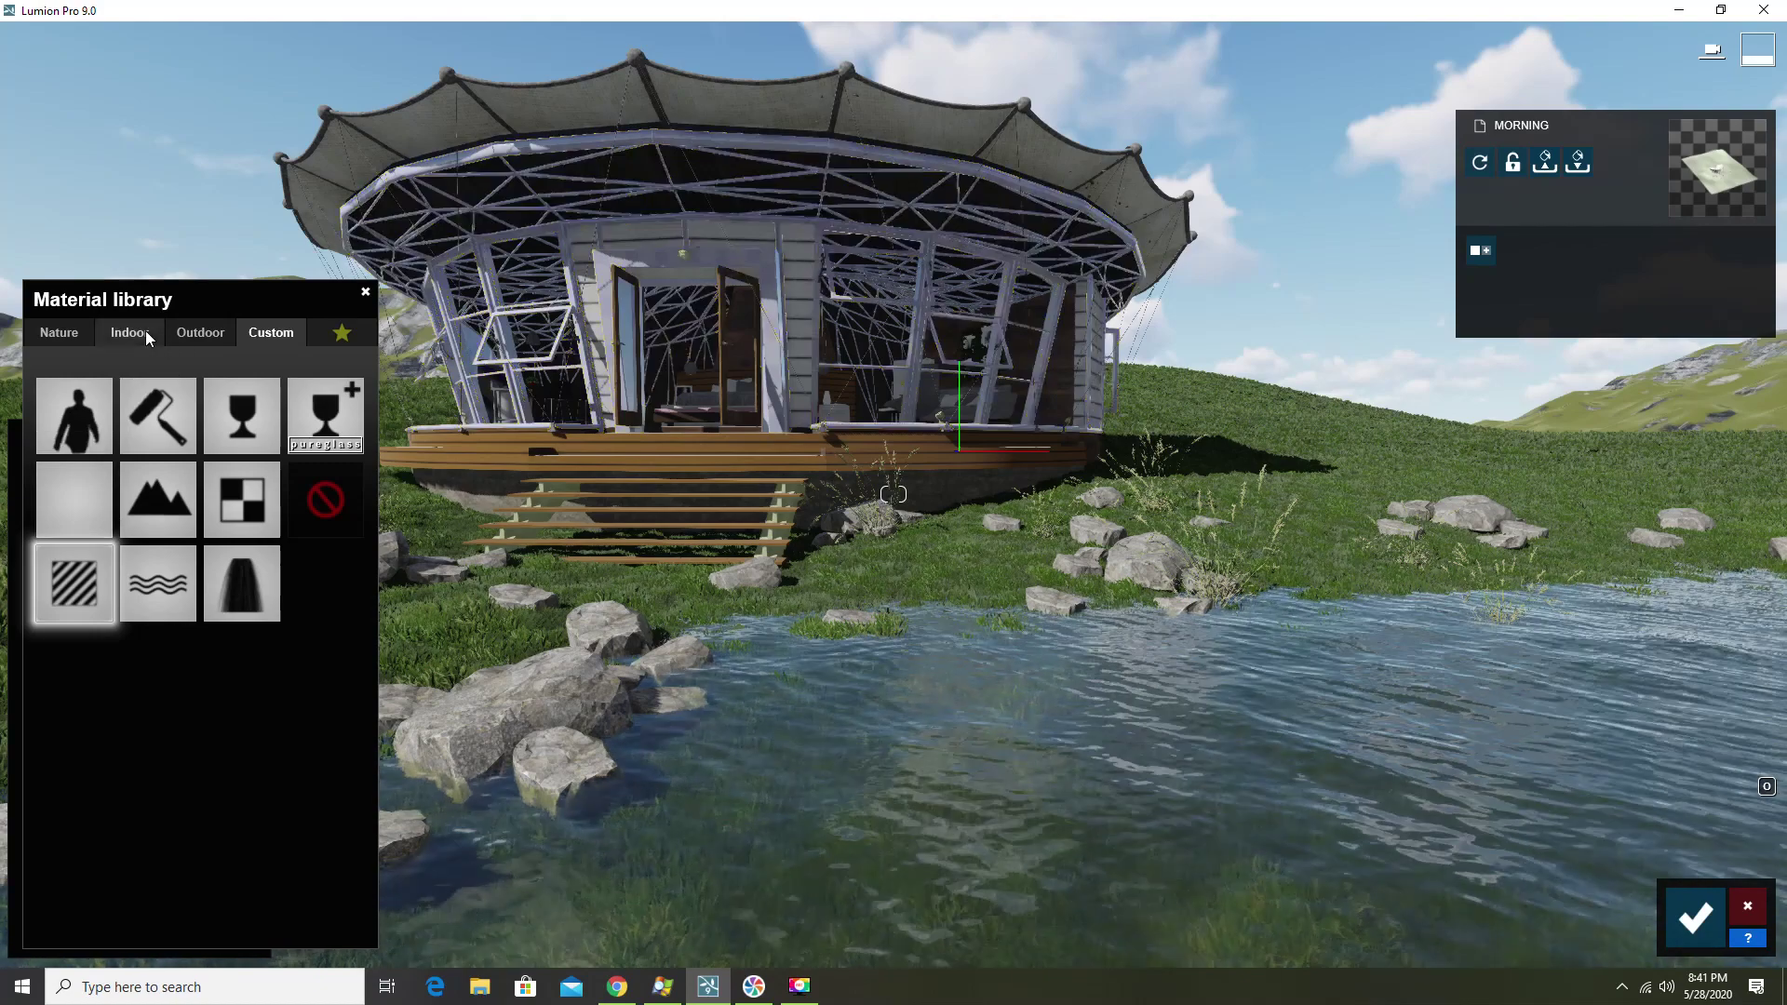
{"action": "left_click", "coordinate": [281, 423]}
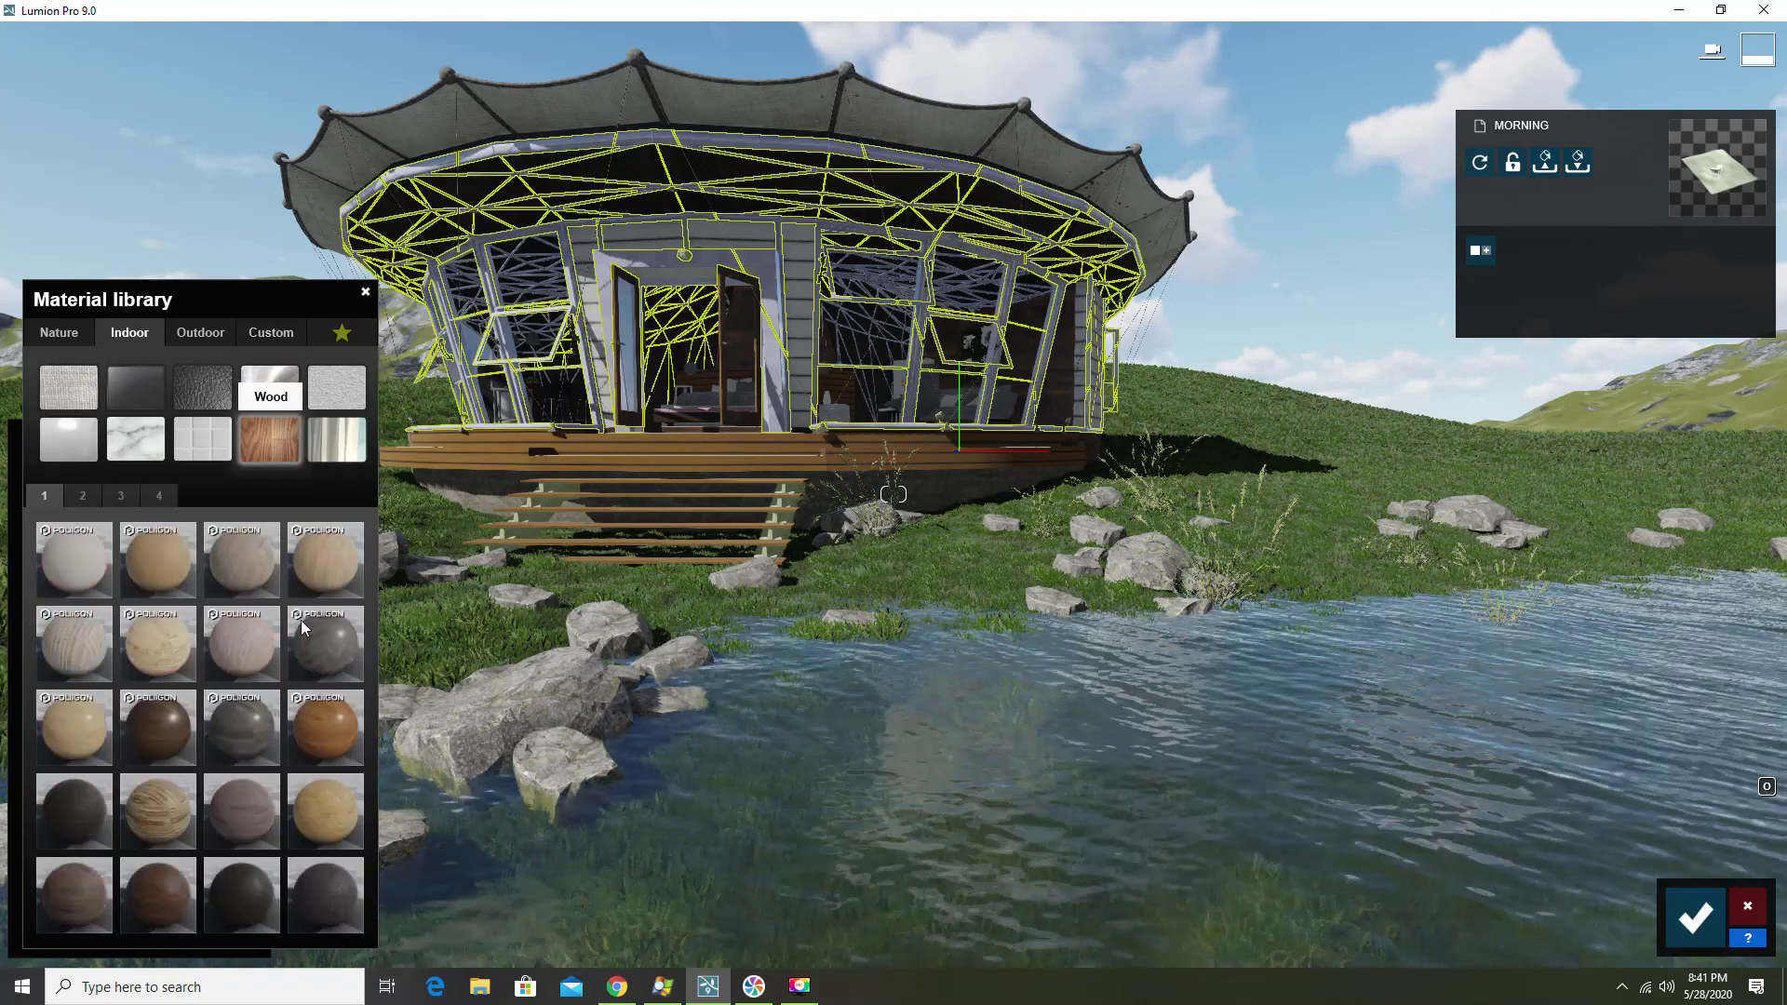
{"action": "left_click", "coordinate": [333, 727]}
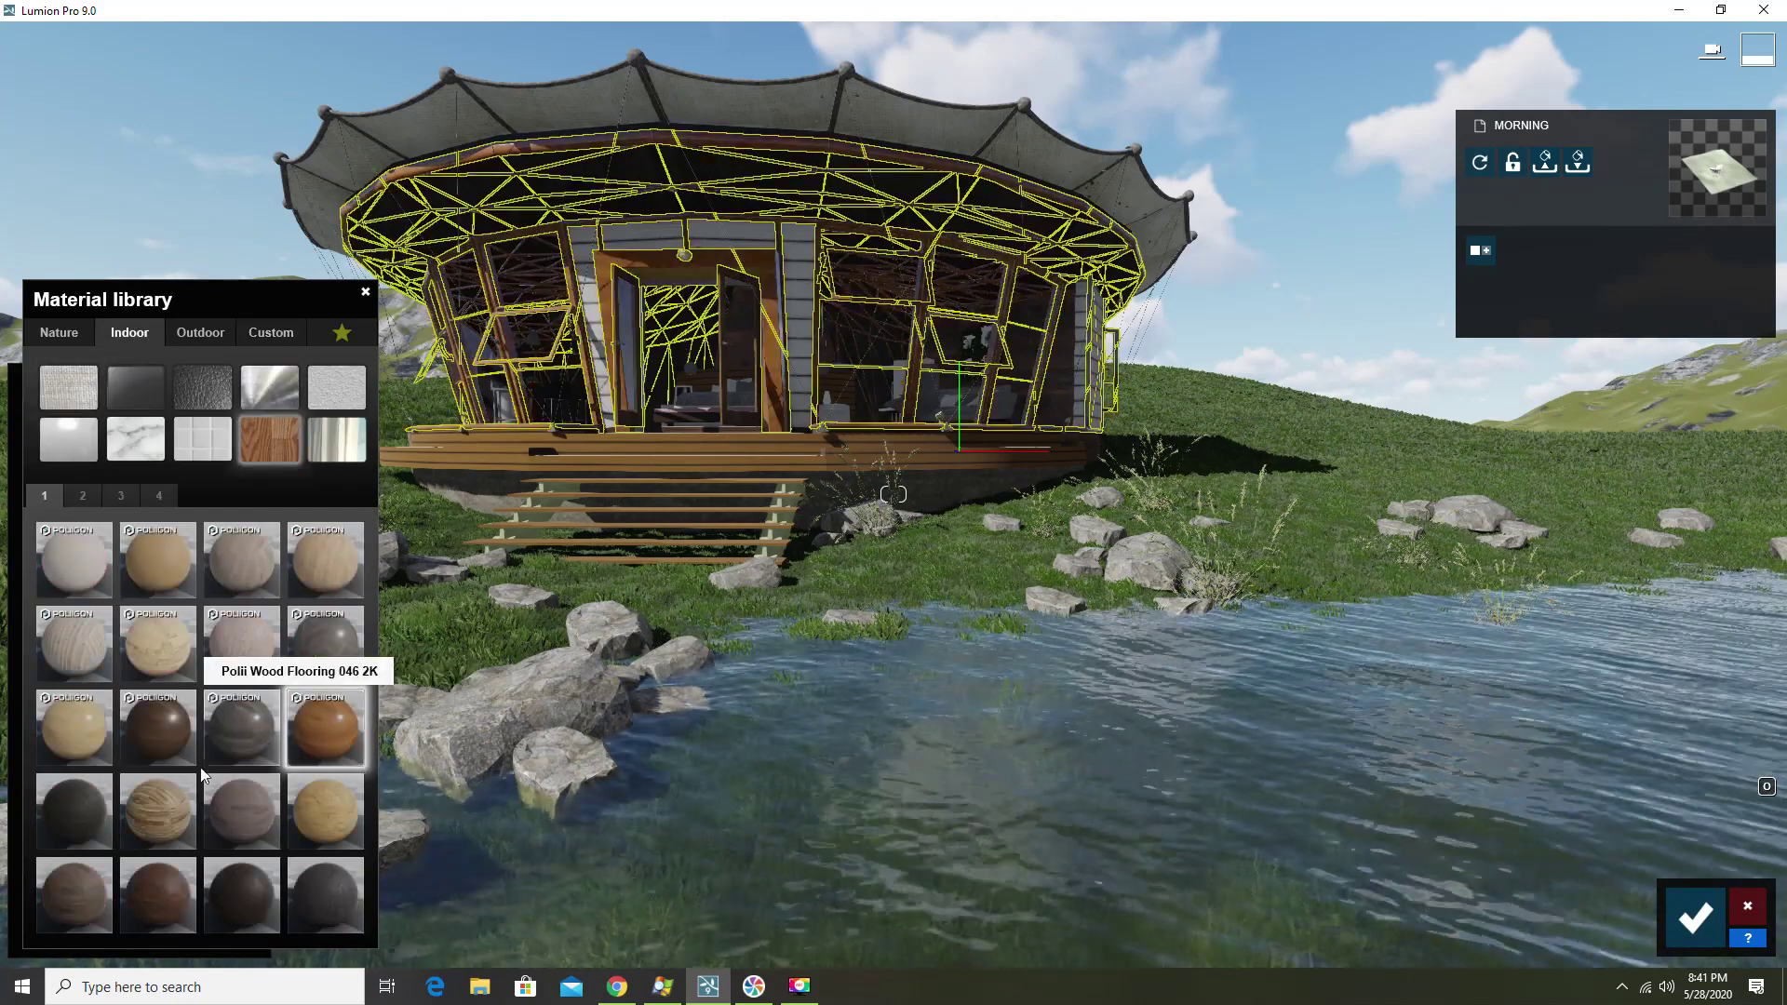
{"action": "left_click", "coordinate": [738, 316]}
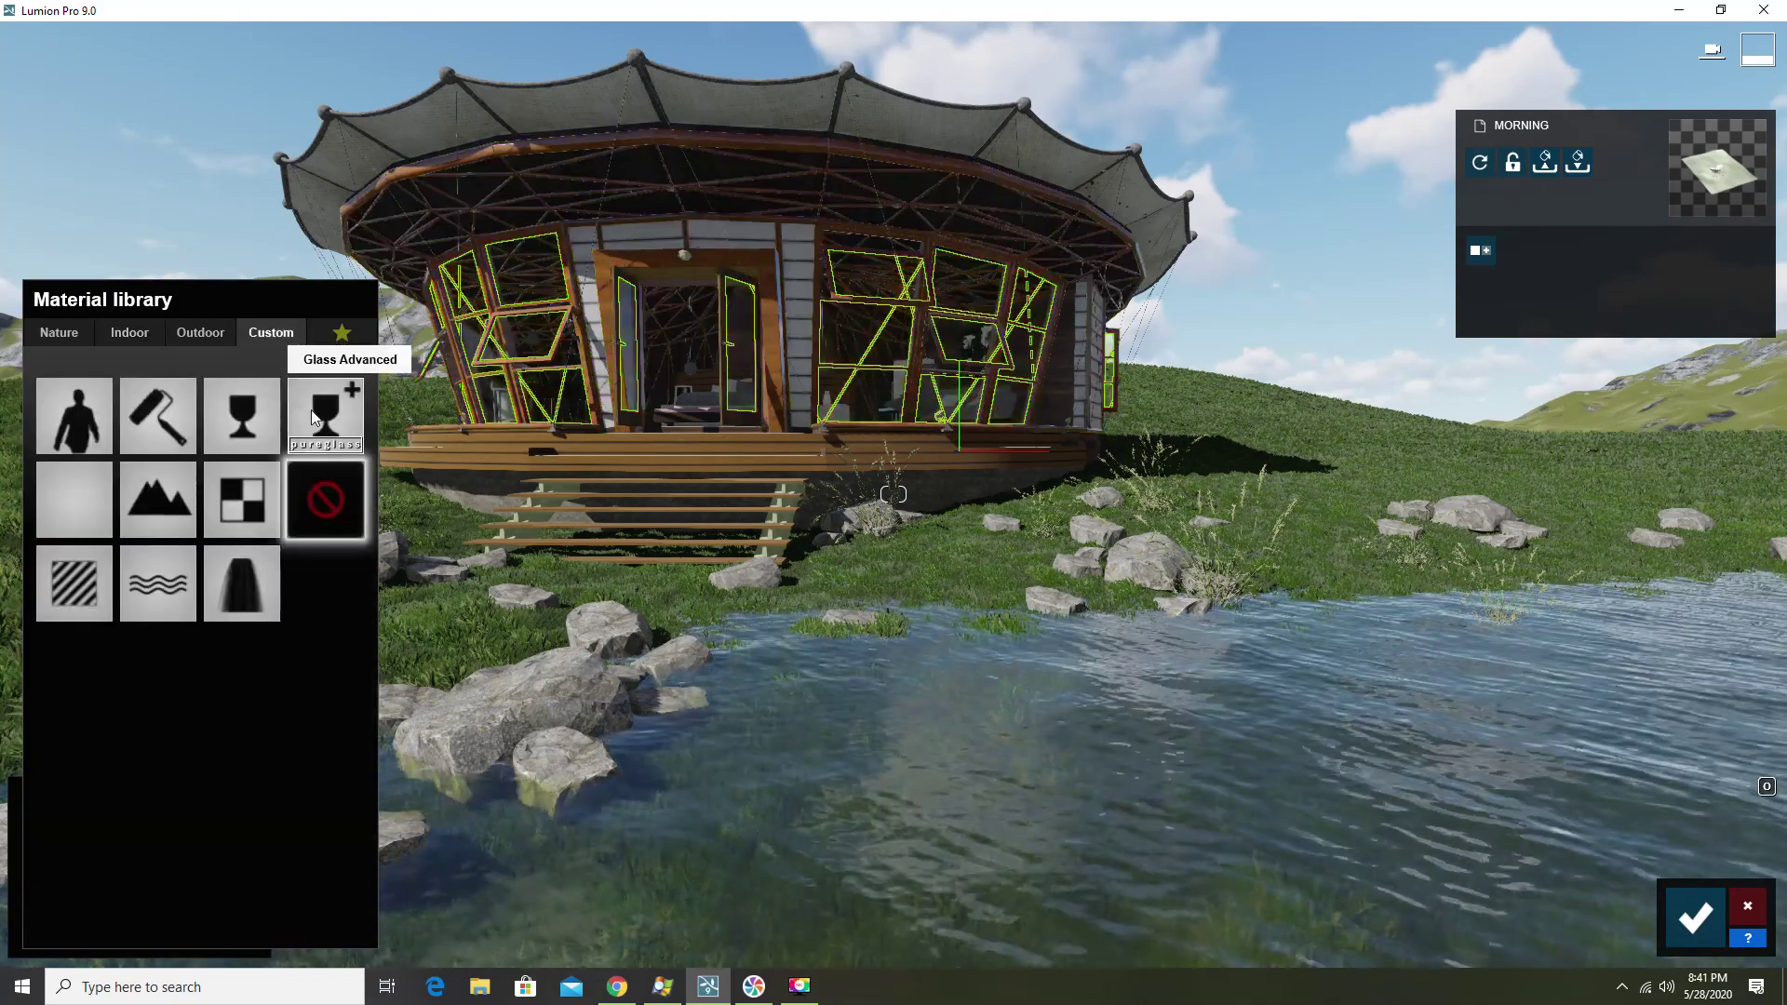
Apply Glass Advanced to the windows with higher reflectivity, slight frostiness and some relief
{"action": "left_click", "coordinate": [291, 410]}
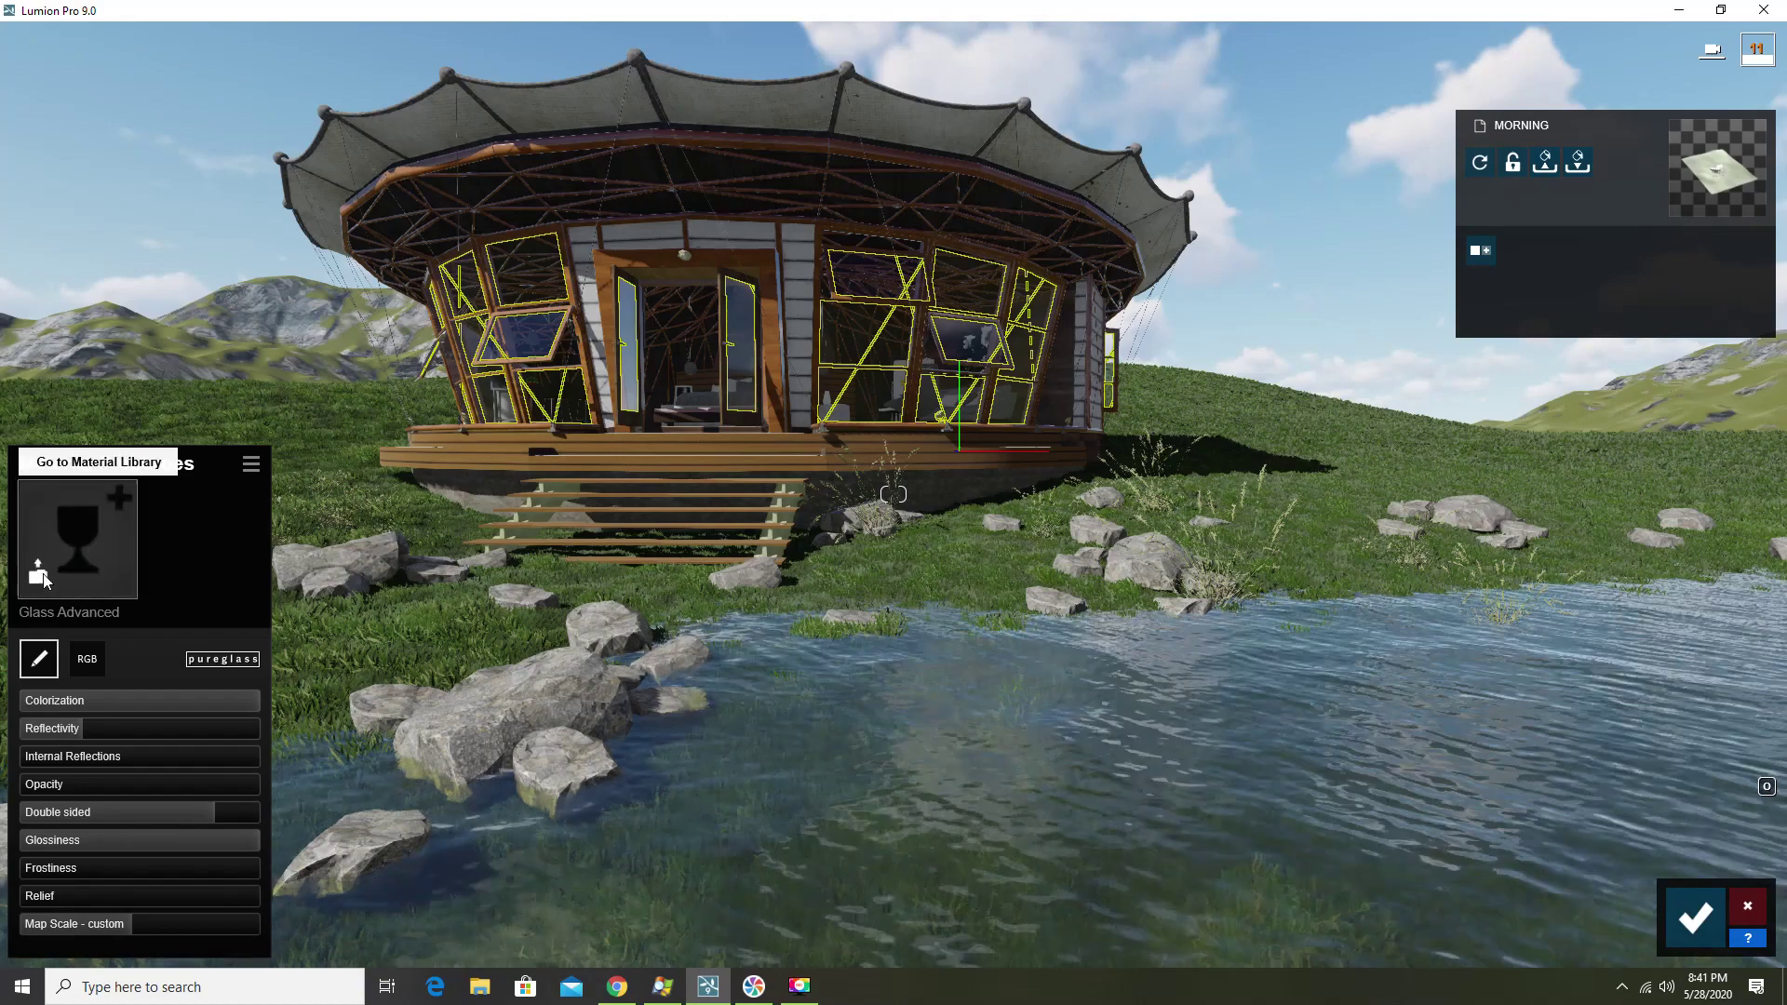
{"action": "left_click", "coordinate": [43, 573]}
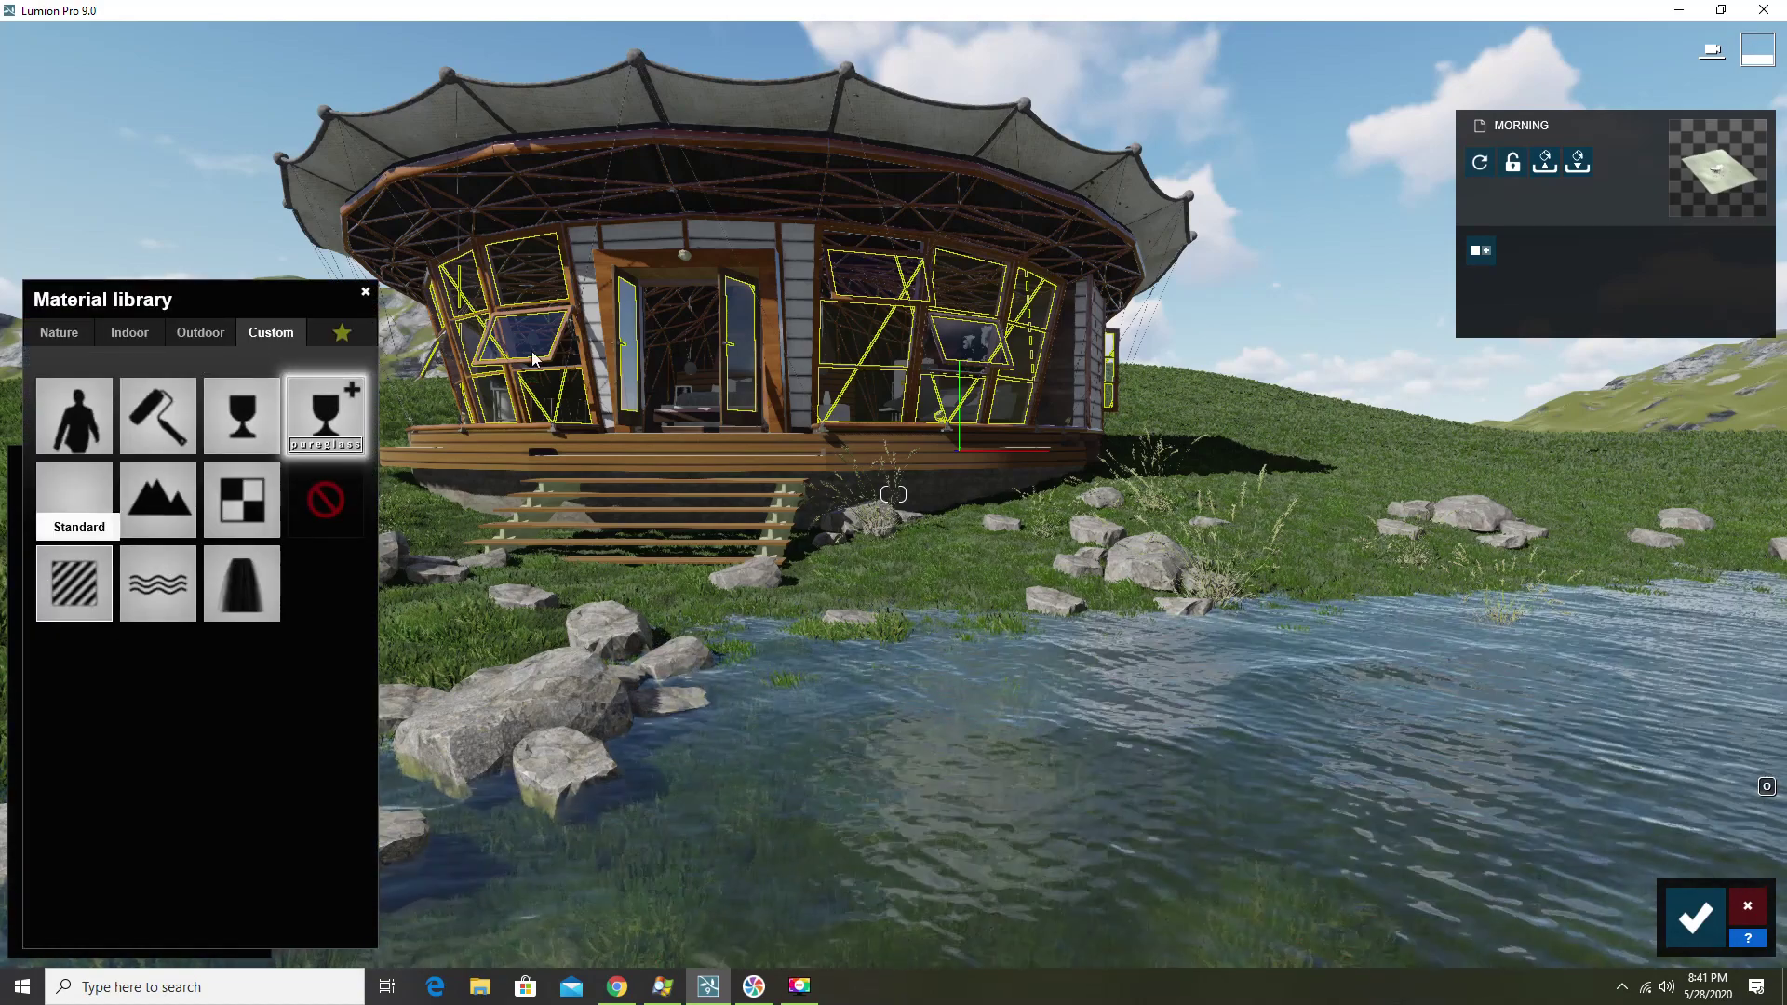
{"action": "left_click", "coordinate": [736, 377]}
{"action": "left_click_drag", "start_coordinate": [80, 730], "coordinate": [113, 730]}
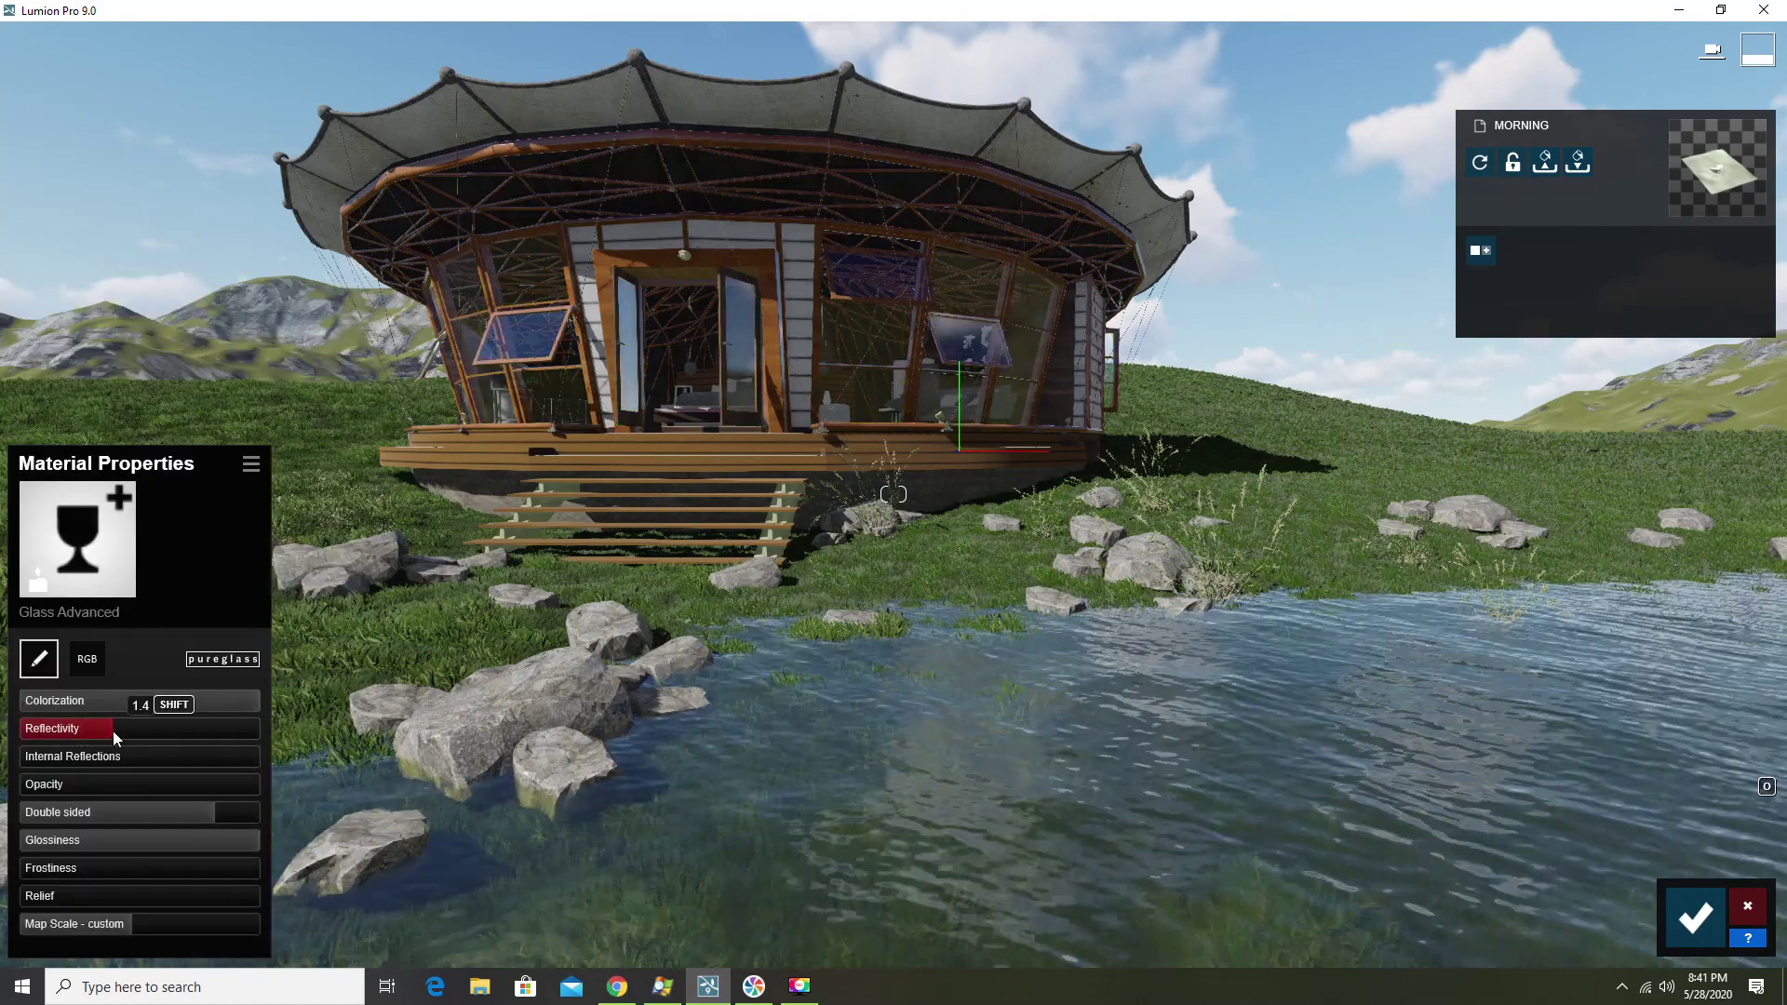
{"action": "mouse_move", "coordinate": [27, 870]}
{"action": "left_mouse_down"}
{"action": "mouse_move", "coordinate": [195, 864]}
{"action": "mouse_move", "coordinate": [28, 869]}
{"action": "left_mouse_up"}
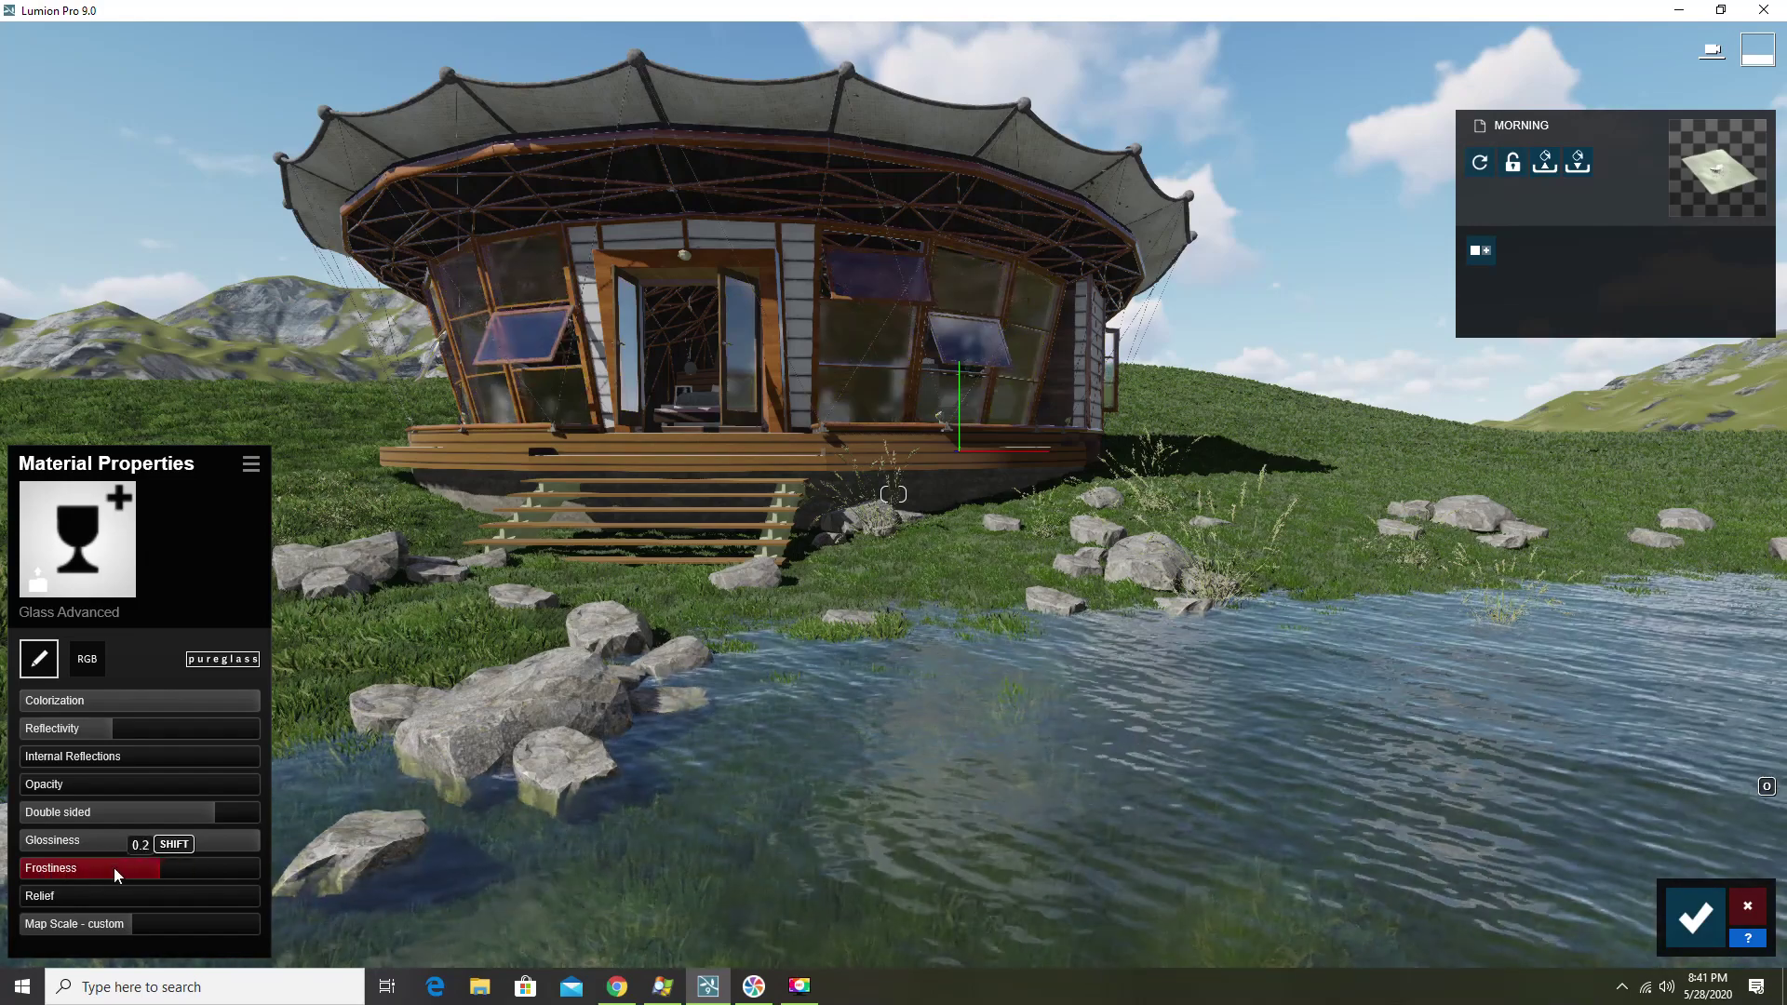
{"action": "mouse_move", "coordinate": [30, 895]}
{"action": "left_mouse_down"}
{"action": "mouse_move", "coordinate": [98, 901]}
{"action": "mouse_move", "coordinate": [74, 899]}
{"action": "left_mouse_up"}
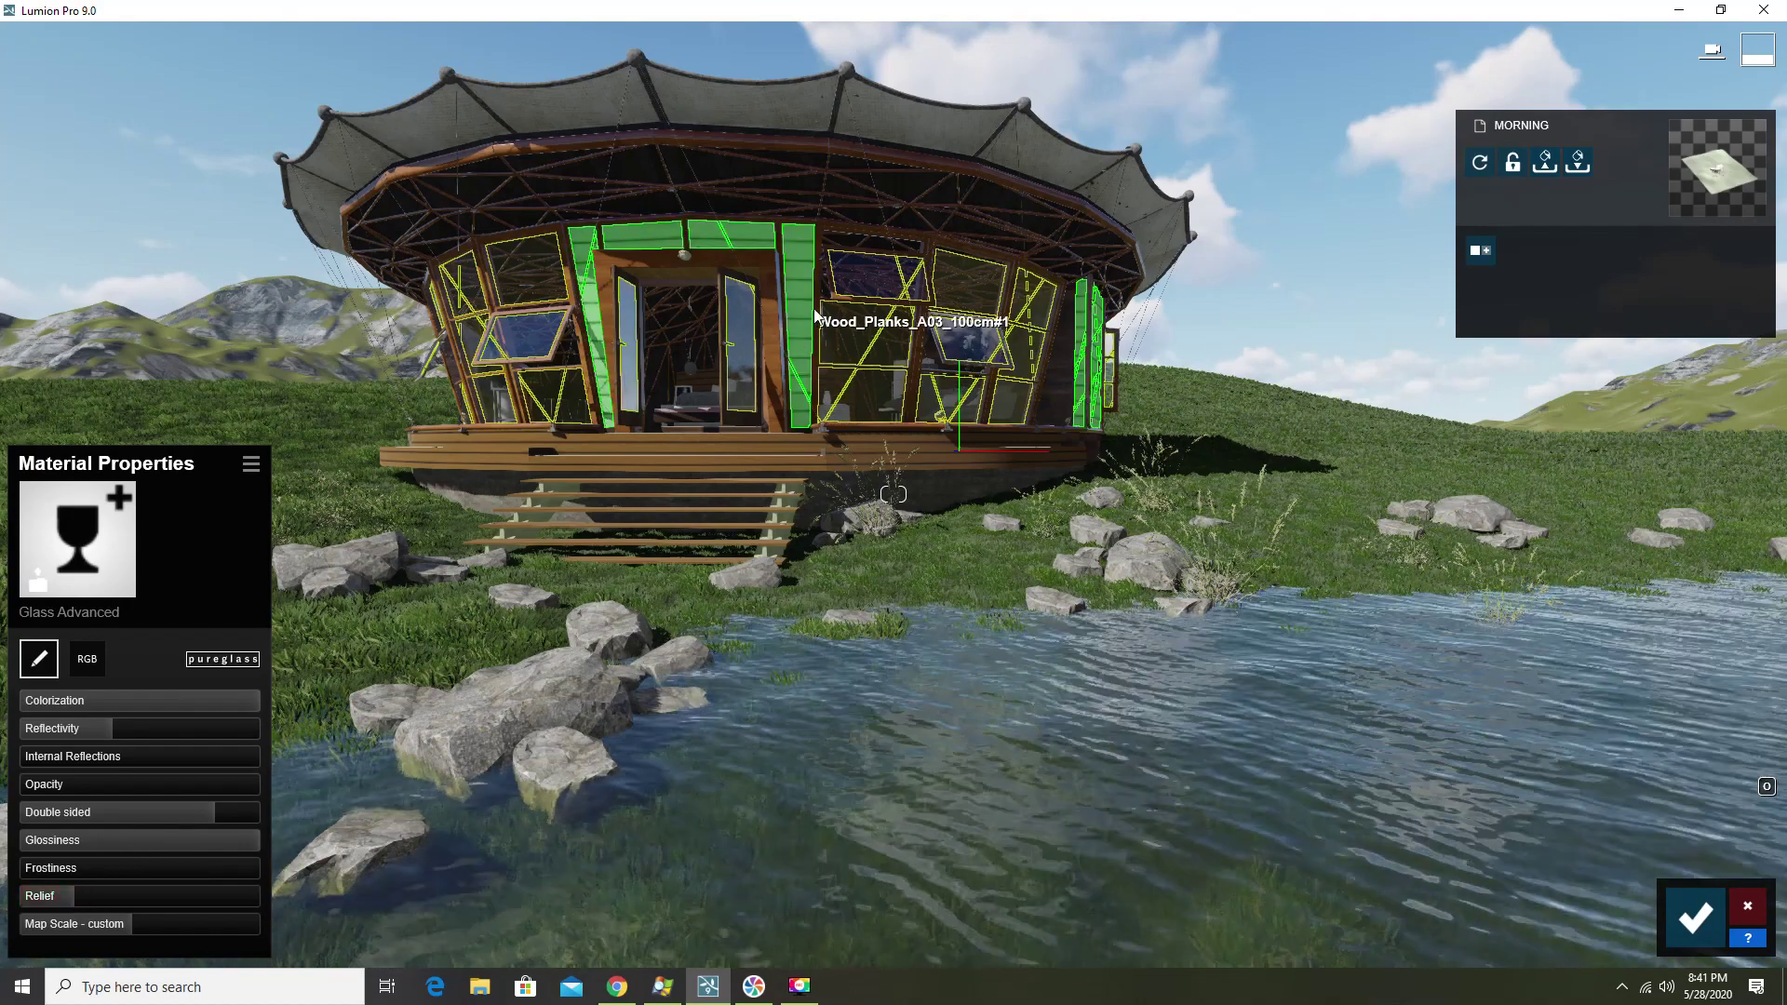
{"action": "left_click", "coordinate": [805, 271]}
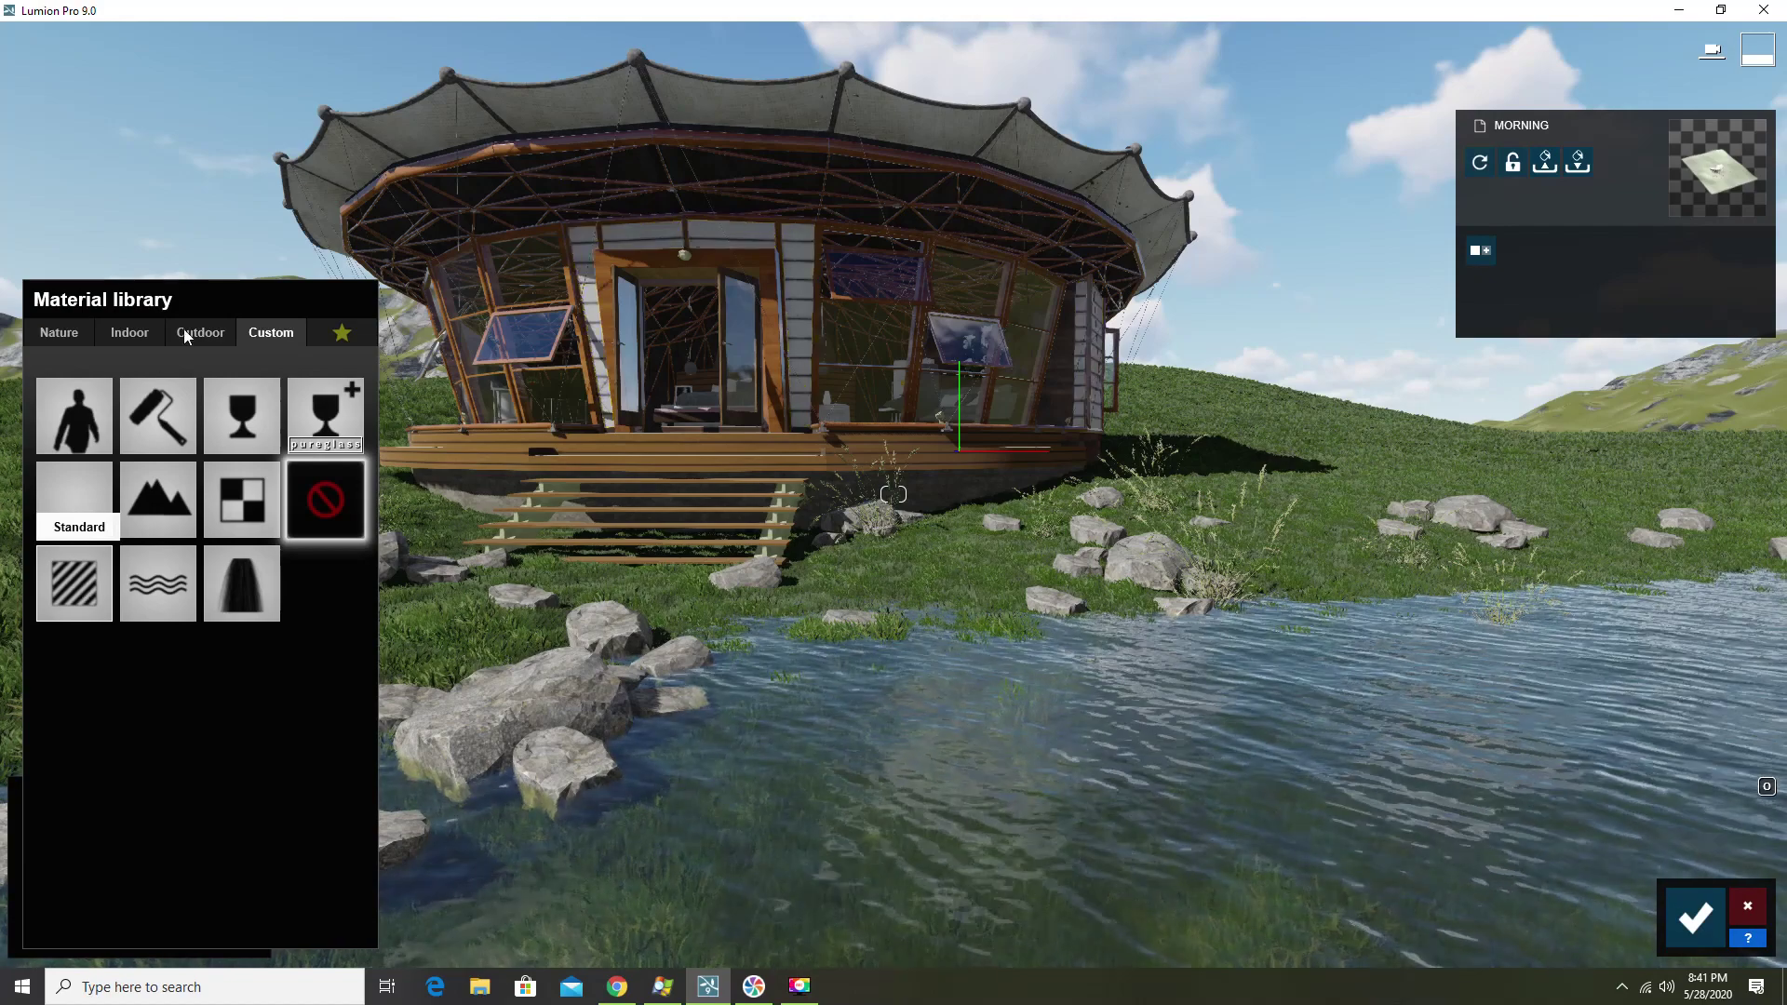
Give the wall planks a Standard material, then browse the Indoor material categories
{"action": "left_click", "coordinate": [81, 577]}
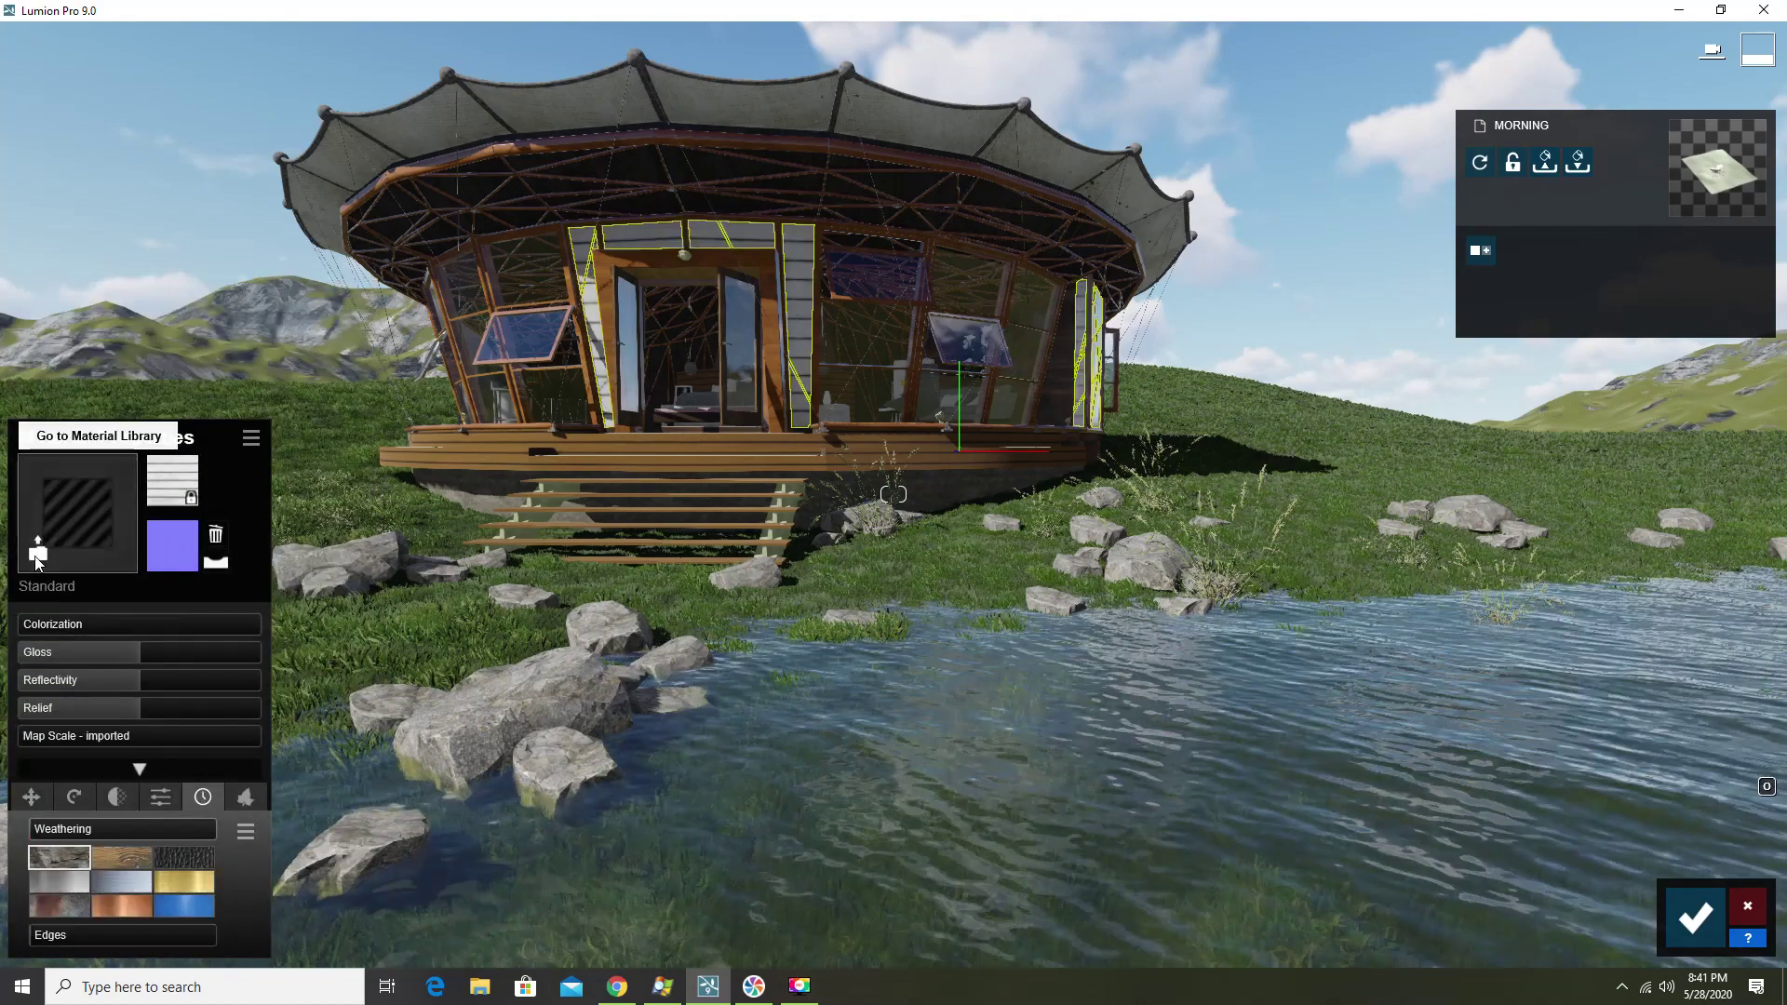
{"action": "left_click", "coordinate": [51, 558]}
{"action": "left_click", "coordinate": [131, 338]}
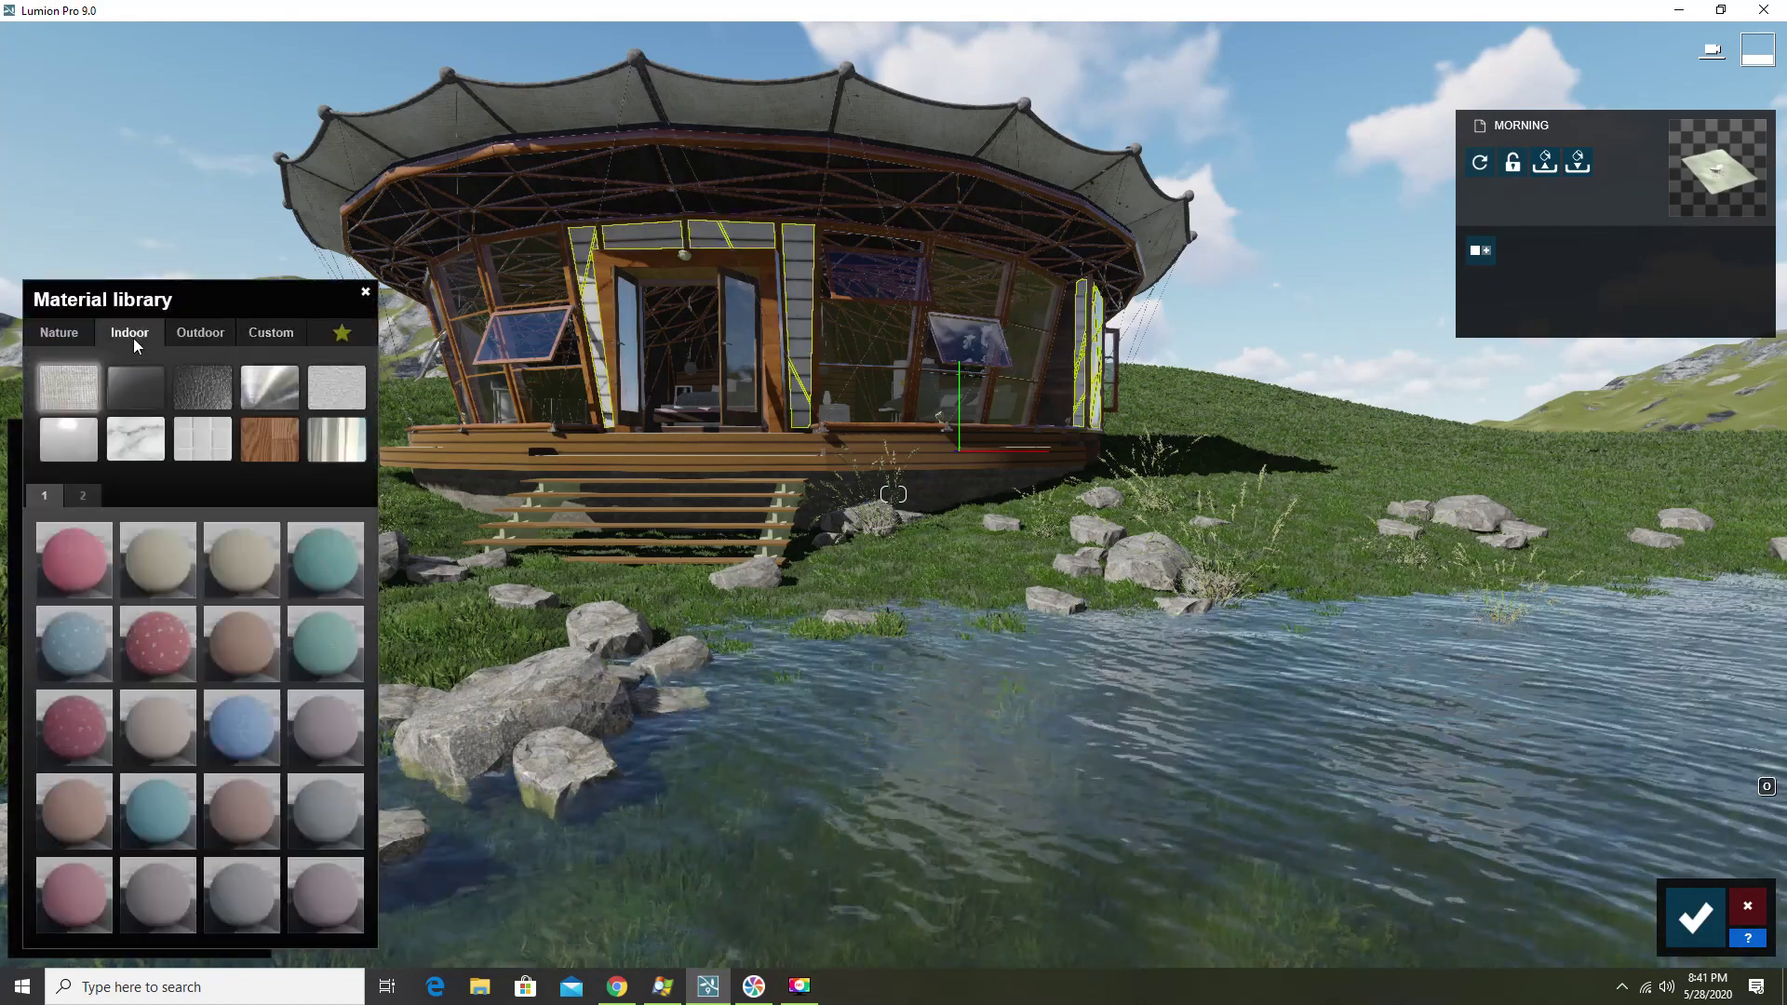
{"action": "left_click", "coordinate": [276, 439]}
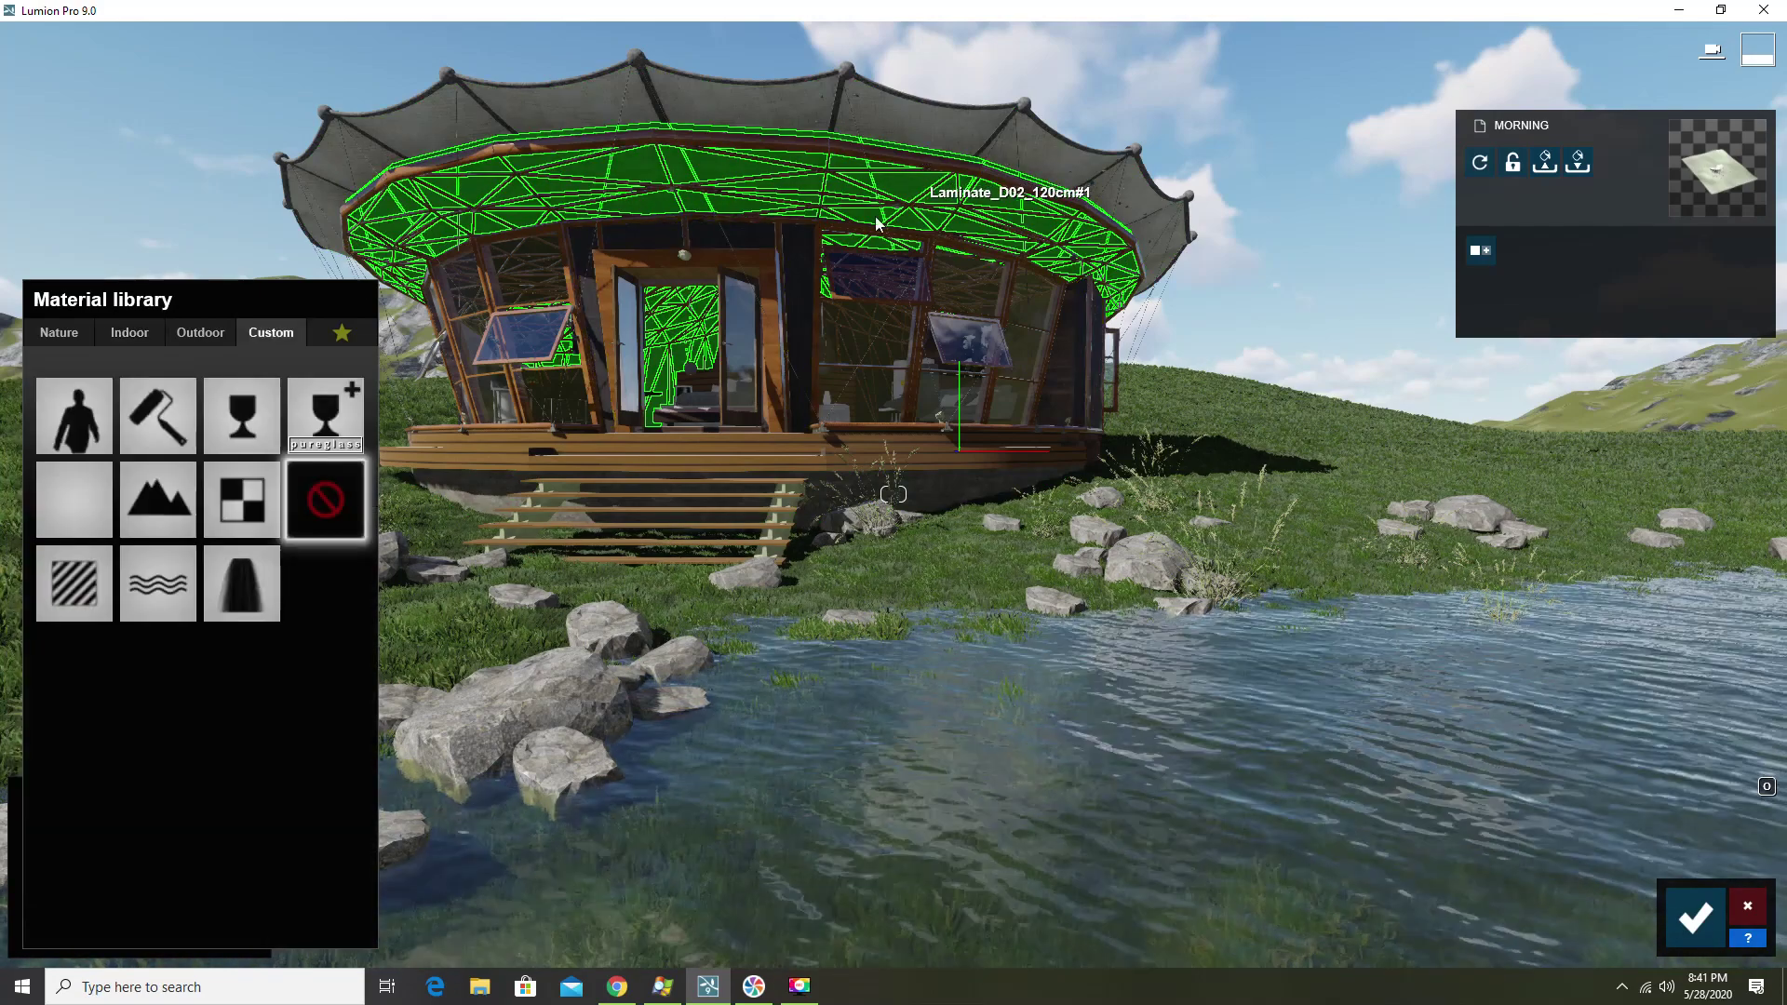
Apply Poli Wood Flooring 043 2k from Indoor Wood to the roof frame
{"action": "left_click", "coordinate": [149, 328]}
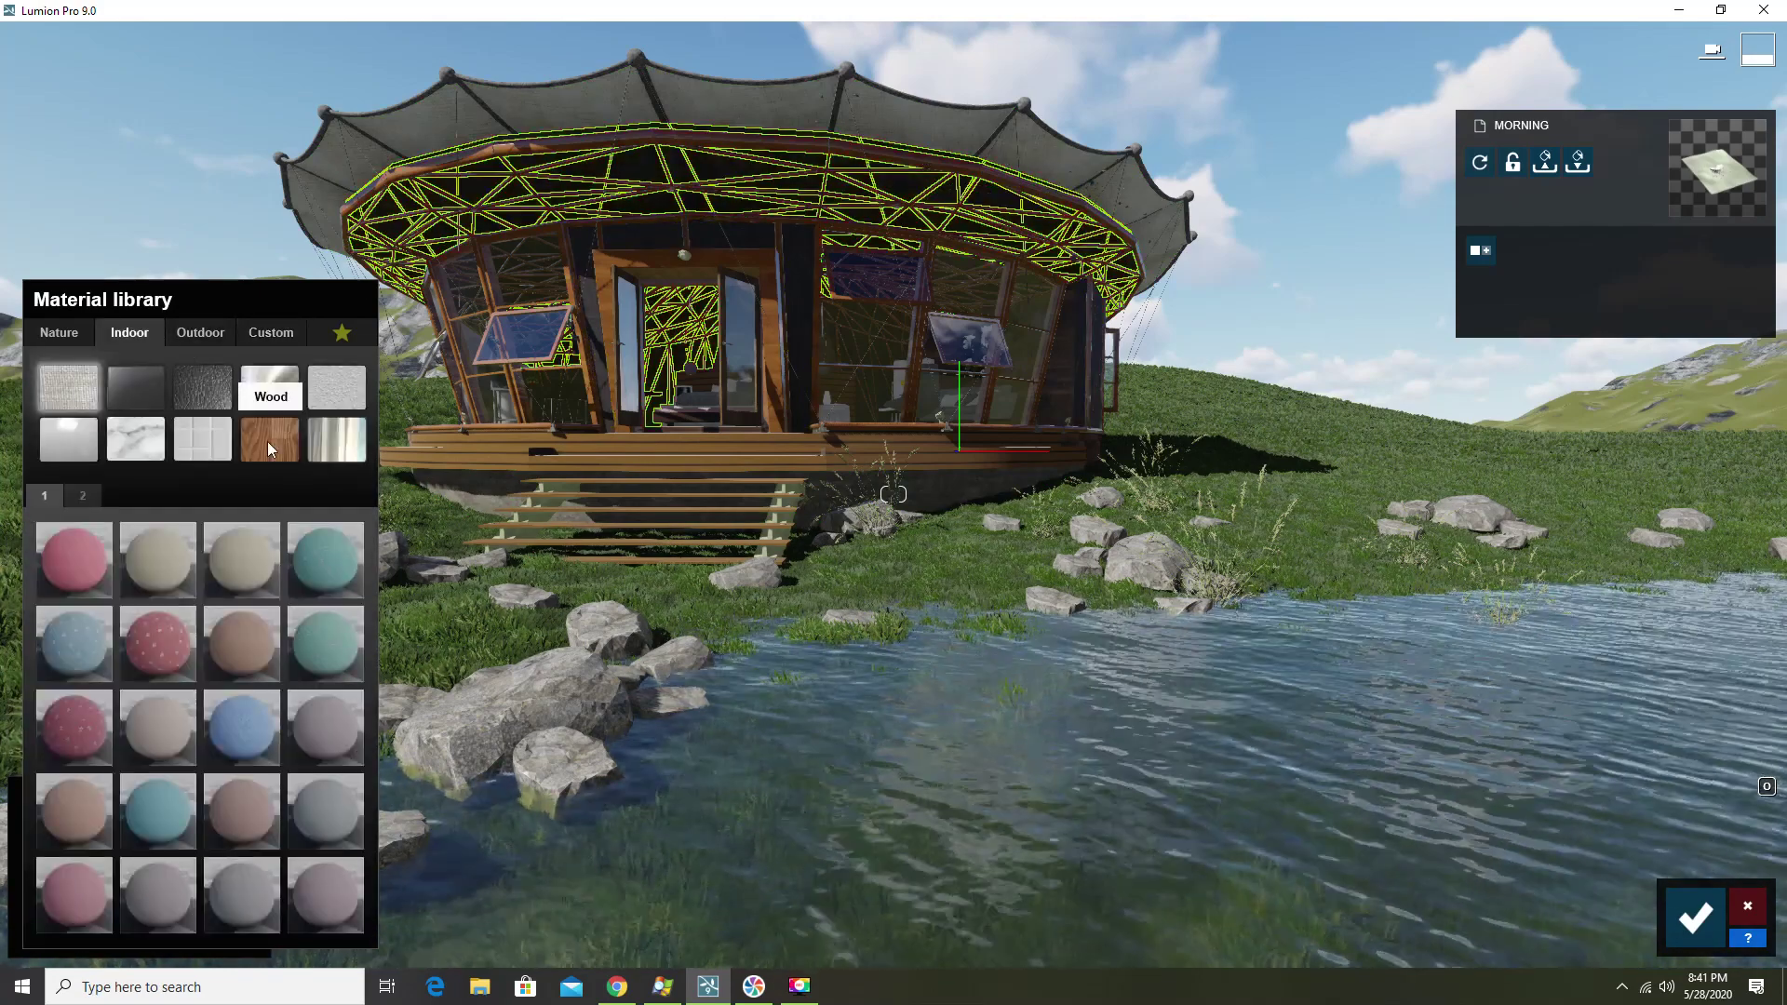
{"action": "left_click", "coordinate": [266, 441]}
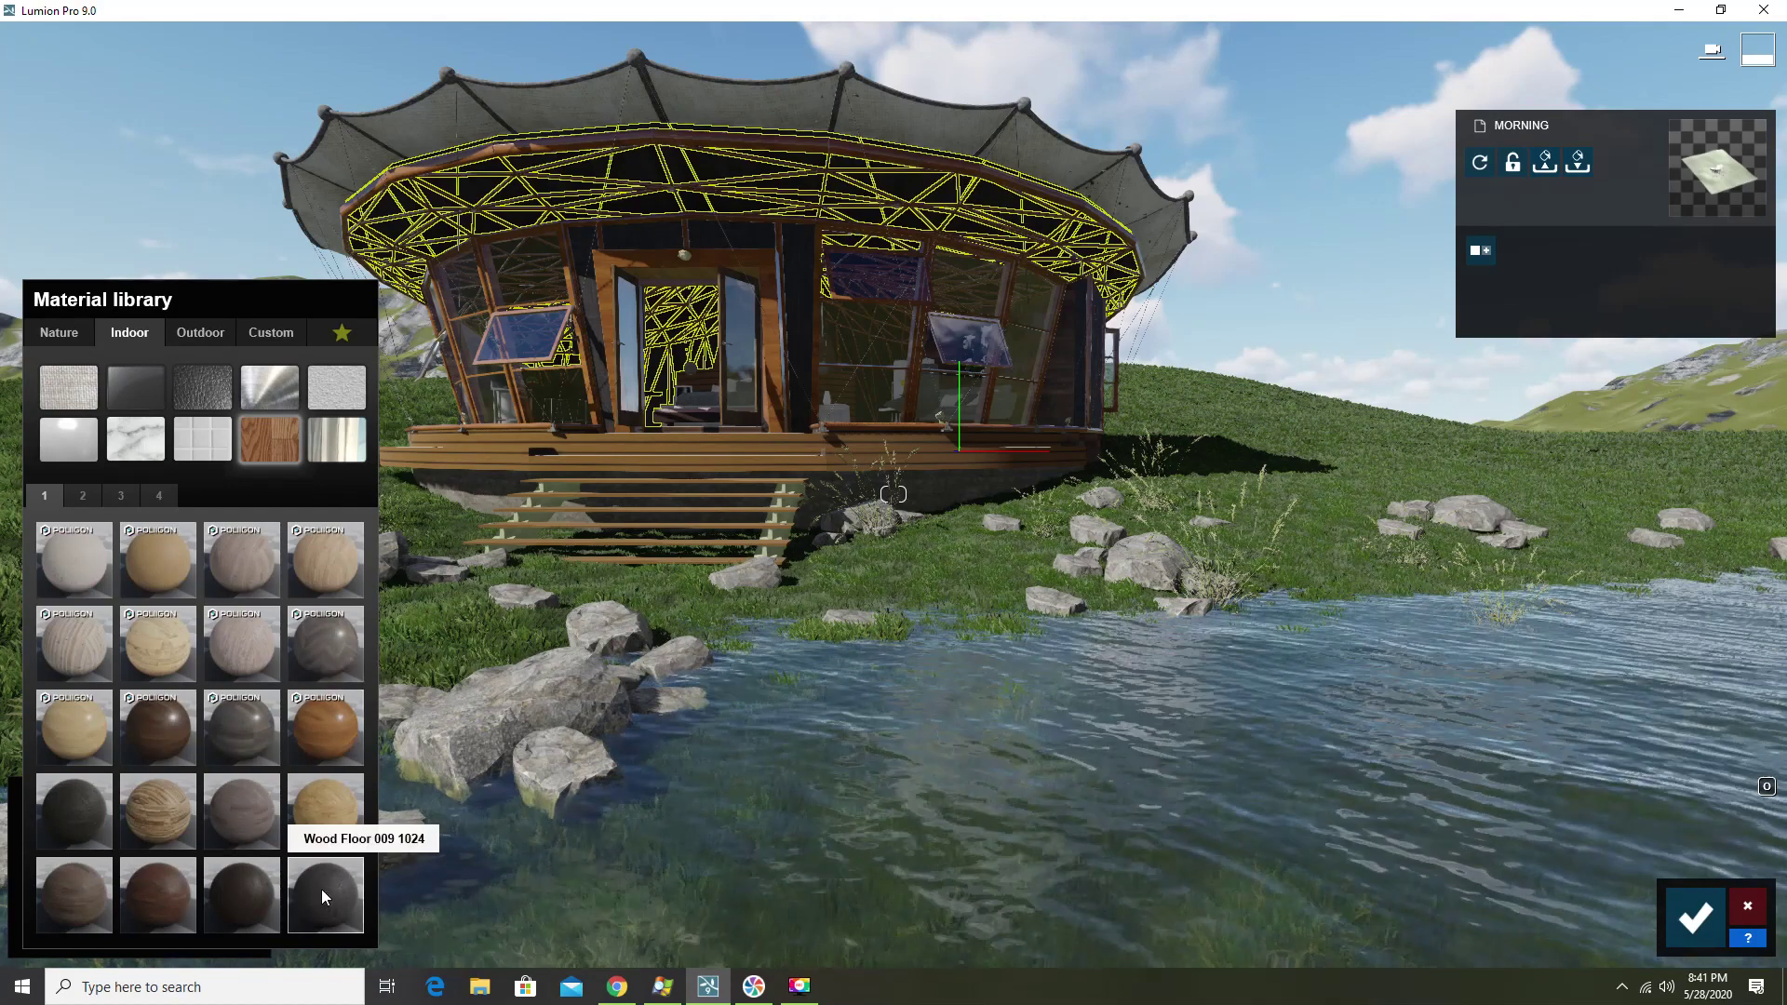
{"action": "left_click", "coordinate": [150, 890]}
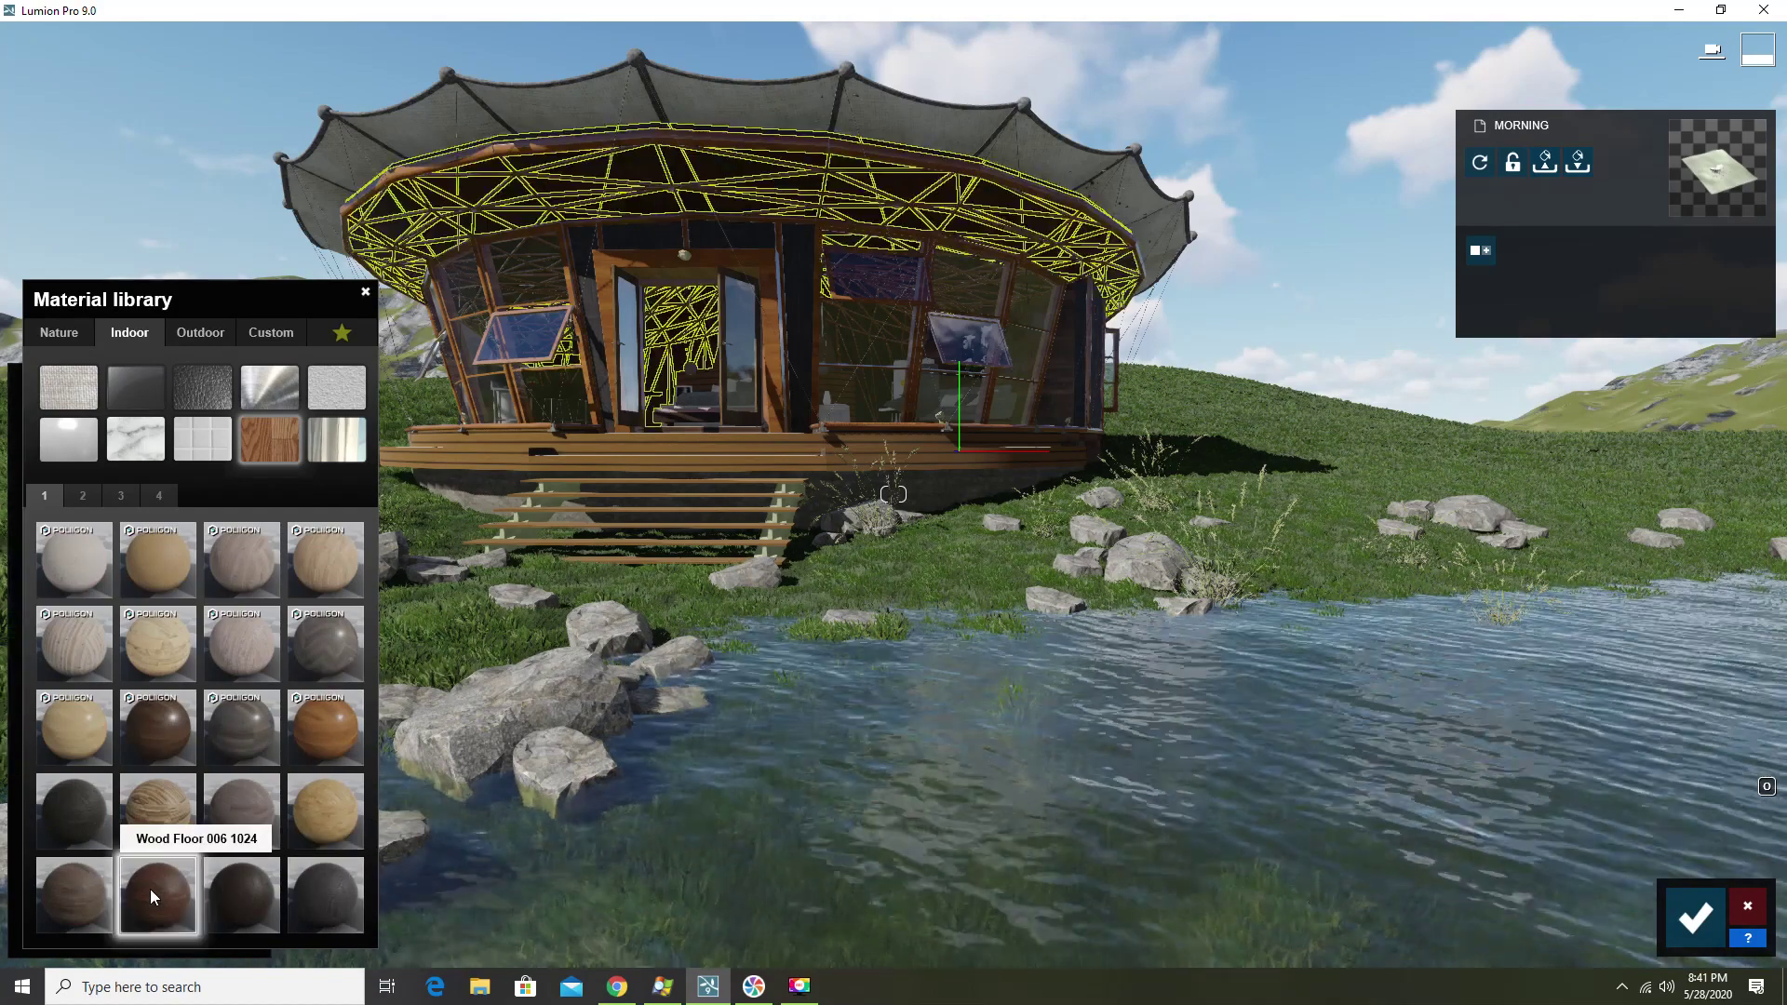
{"action": "left_click", "coordinate": [69, 735]}
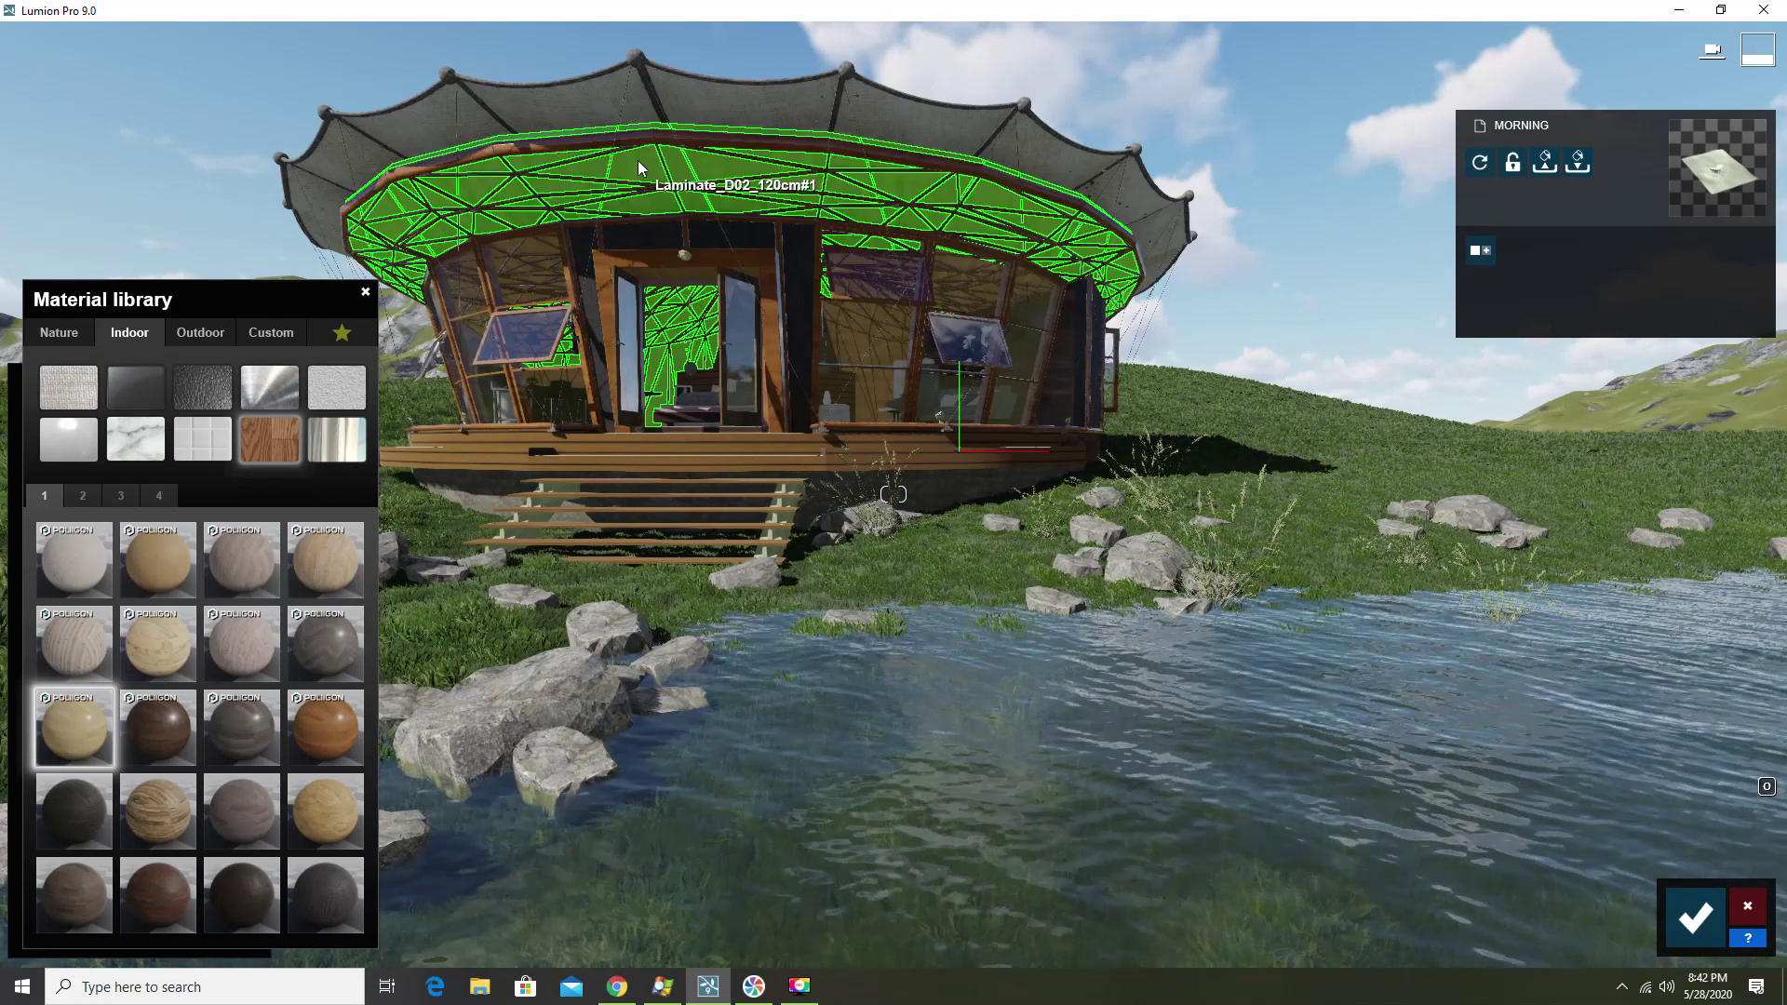
{"action": "left_click", "coordinate": [624, 175]}
Lower the roof wood's reflectivity, add 0.3 weathering, then switch to a darker wood
{"action": "left_click_drag", "start_coordinate": [136, 684], "coordinate": [104, 684]}
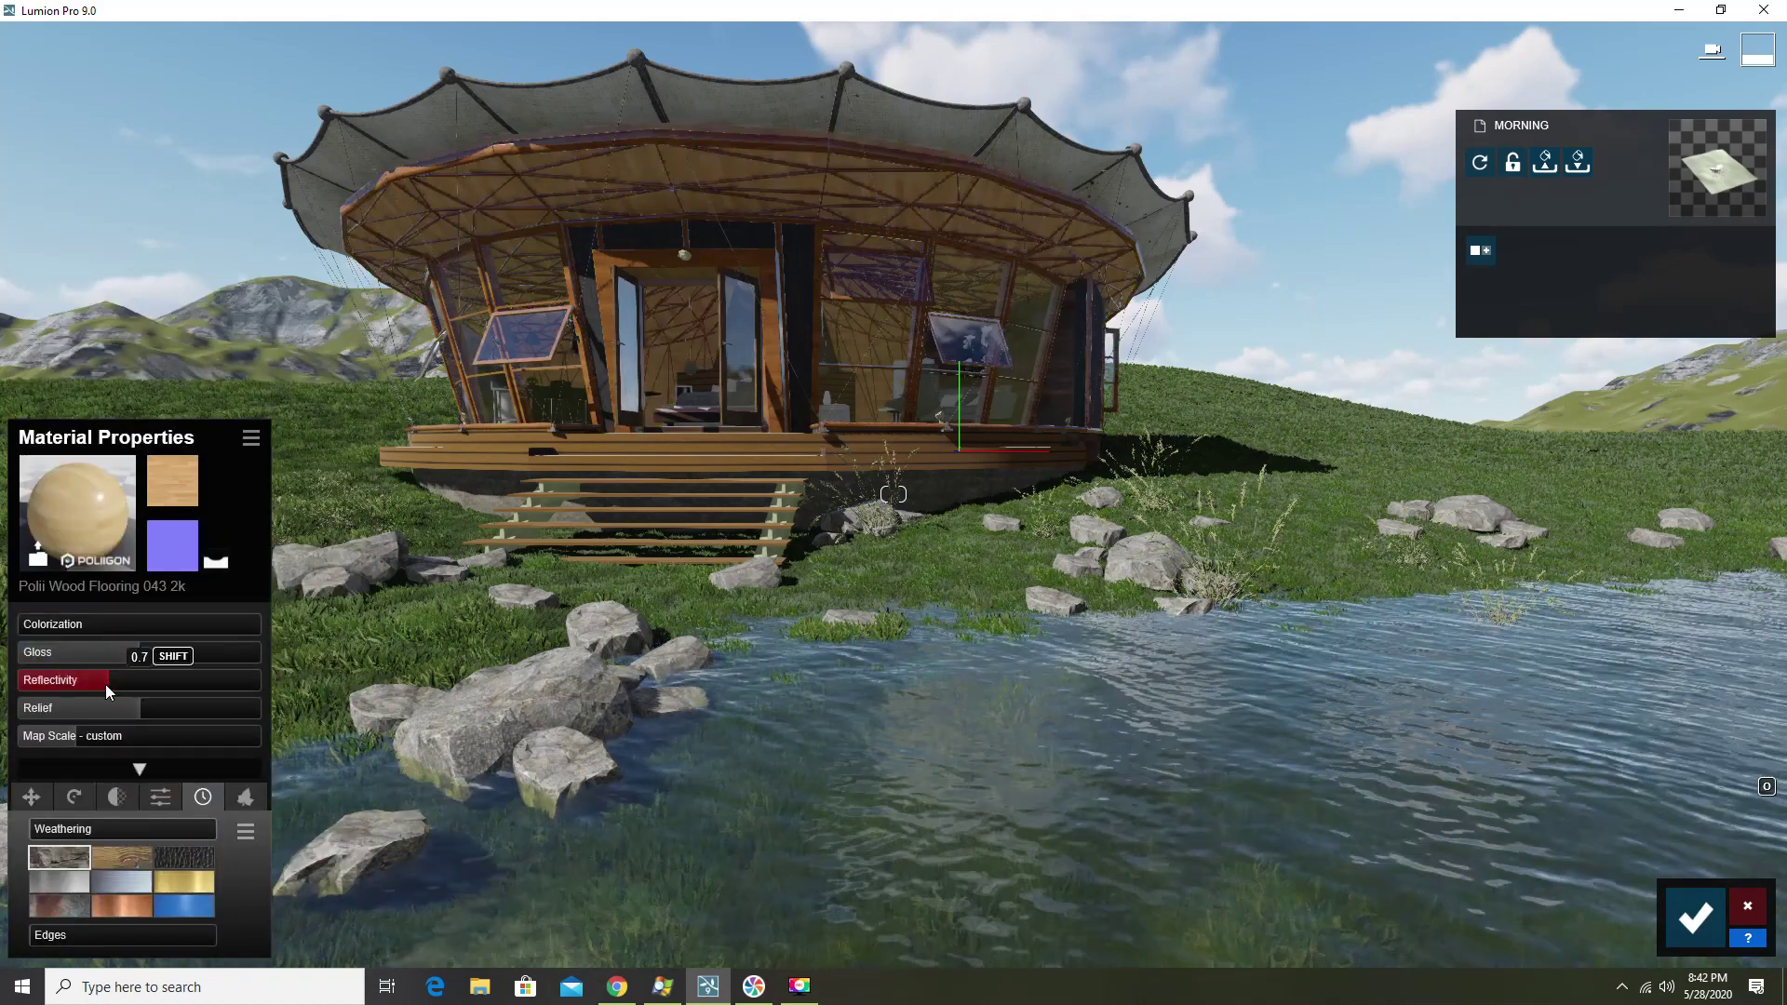
{"action": "left_click", "coordinate": [121, 852]}
{"action": "mouse_move", "coordinate": [65, 827]}
{"action": "left_mouse_down"}
{"action": "mouse_move", "coordinate": [85, 826]}
{"action": "mouse_move", "coordinate": [48, 826]}
{"action": "left_mouse_up"}
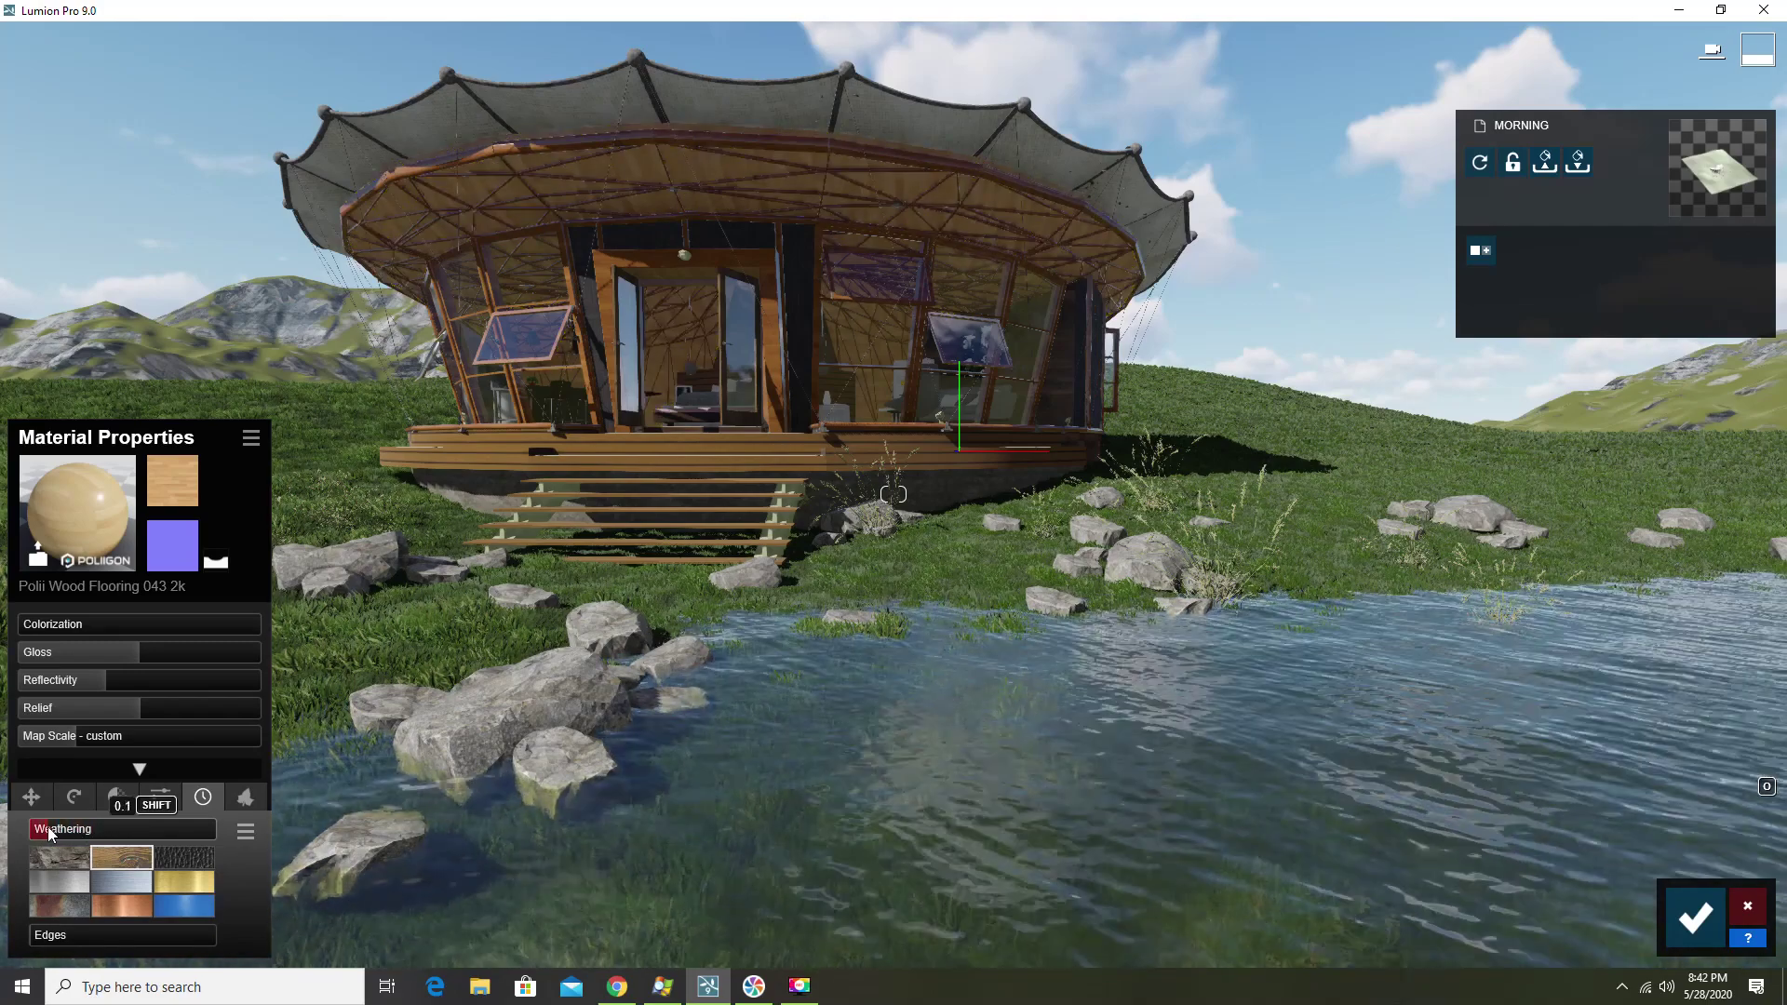
{"action": "left_click", "coordinate": [38, 552]}
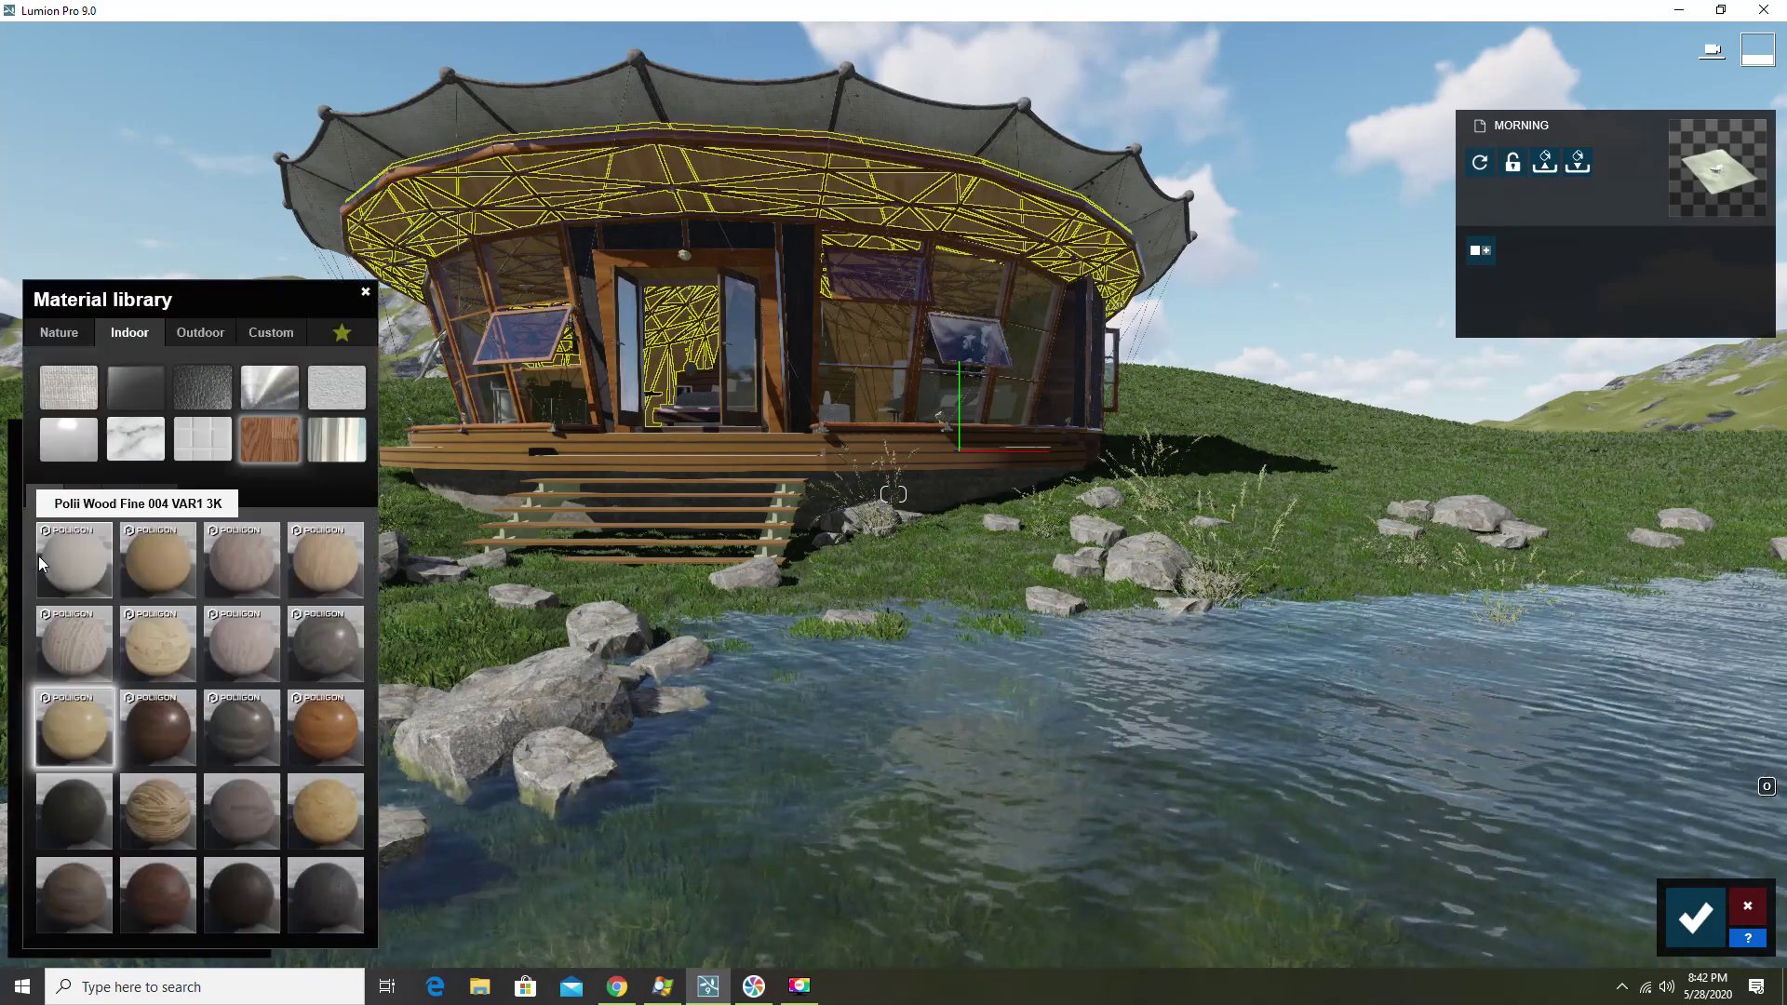
{"action": "left_click", "coordinate": [154, 735]}
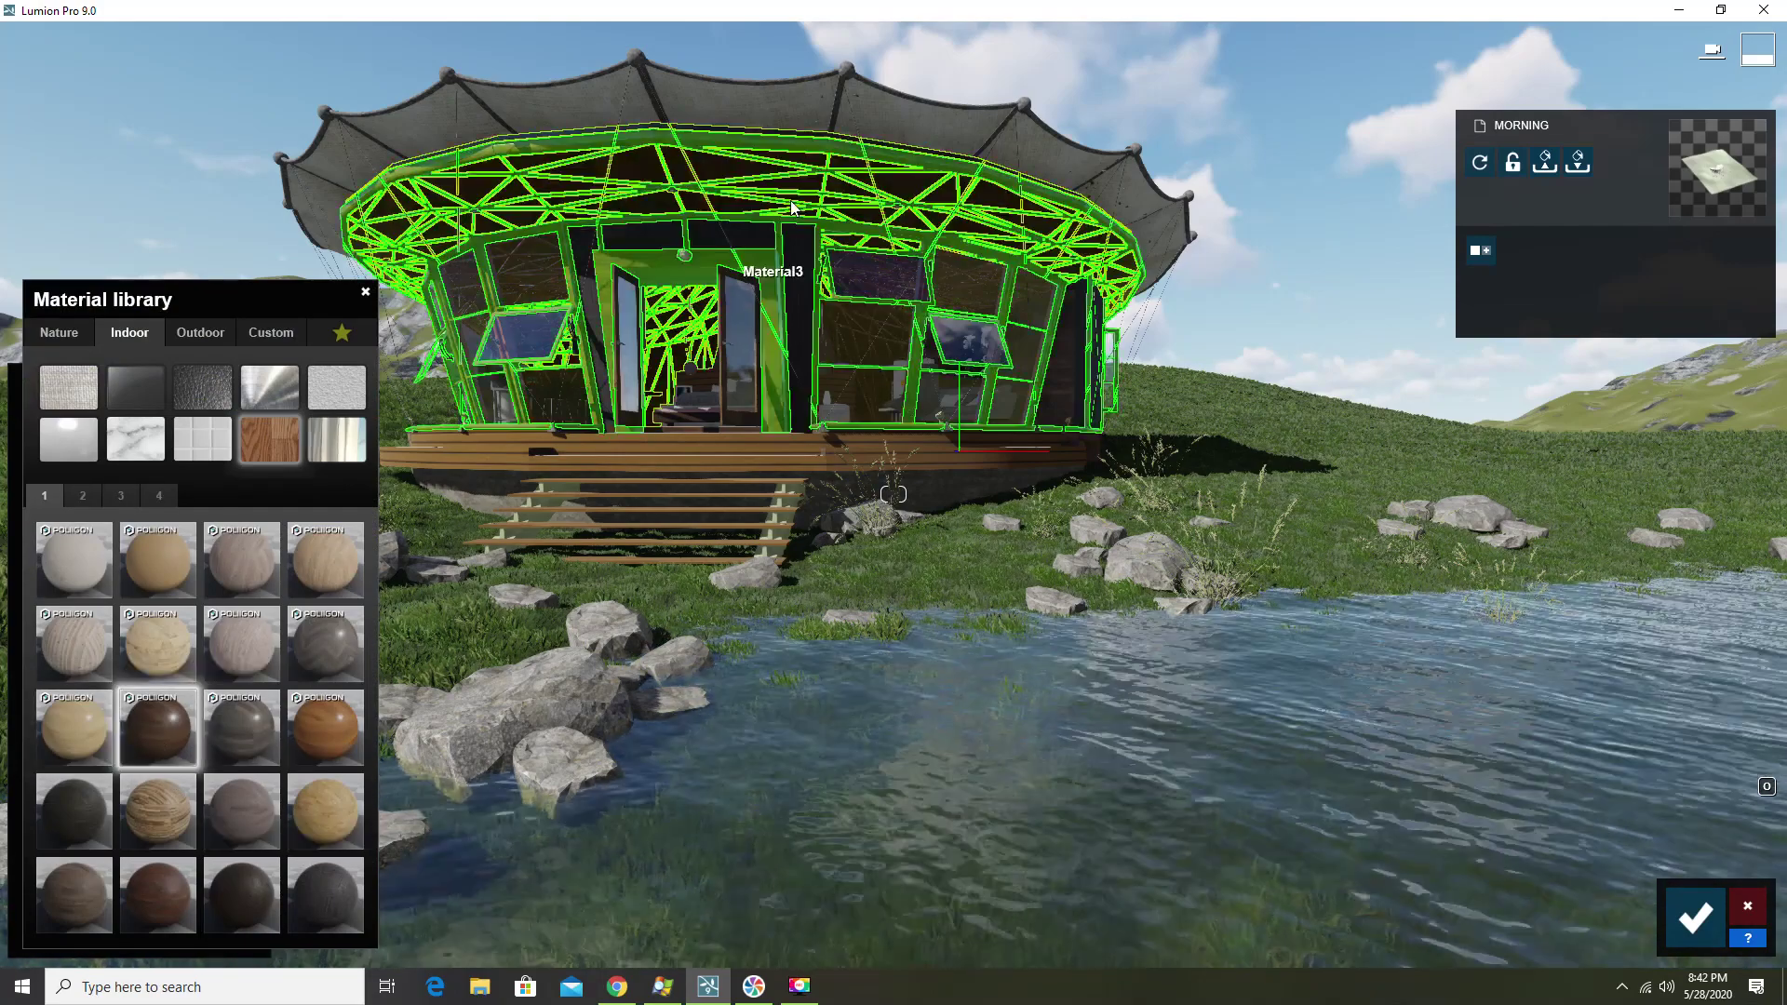
Give the tent roof fabric a Standard material with lower reflectivity and about 0.3 weathering
{"action": "left_click", "coordinate": [886, 115]}
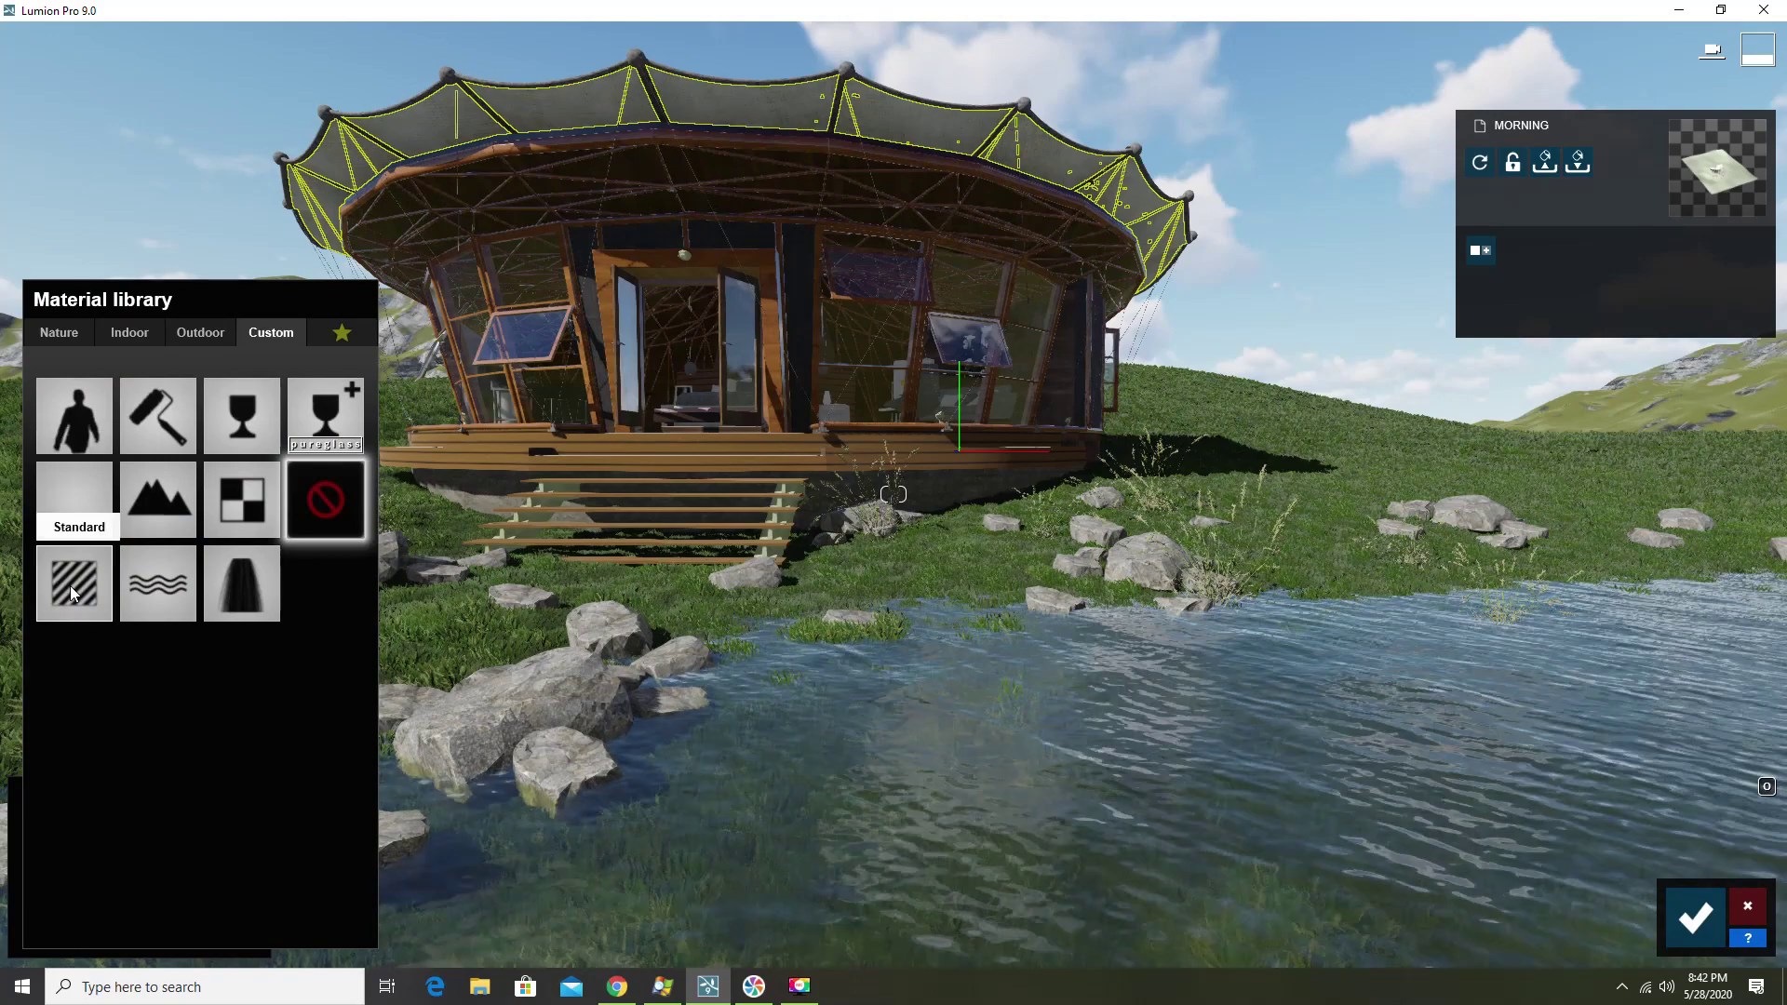
{"action": "left_click", "coordinate": [70, 585]}
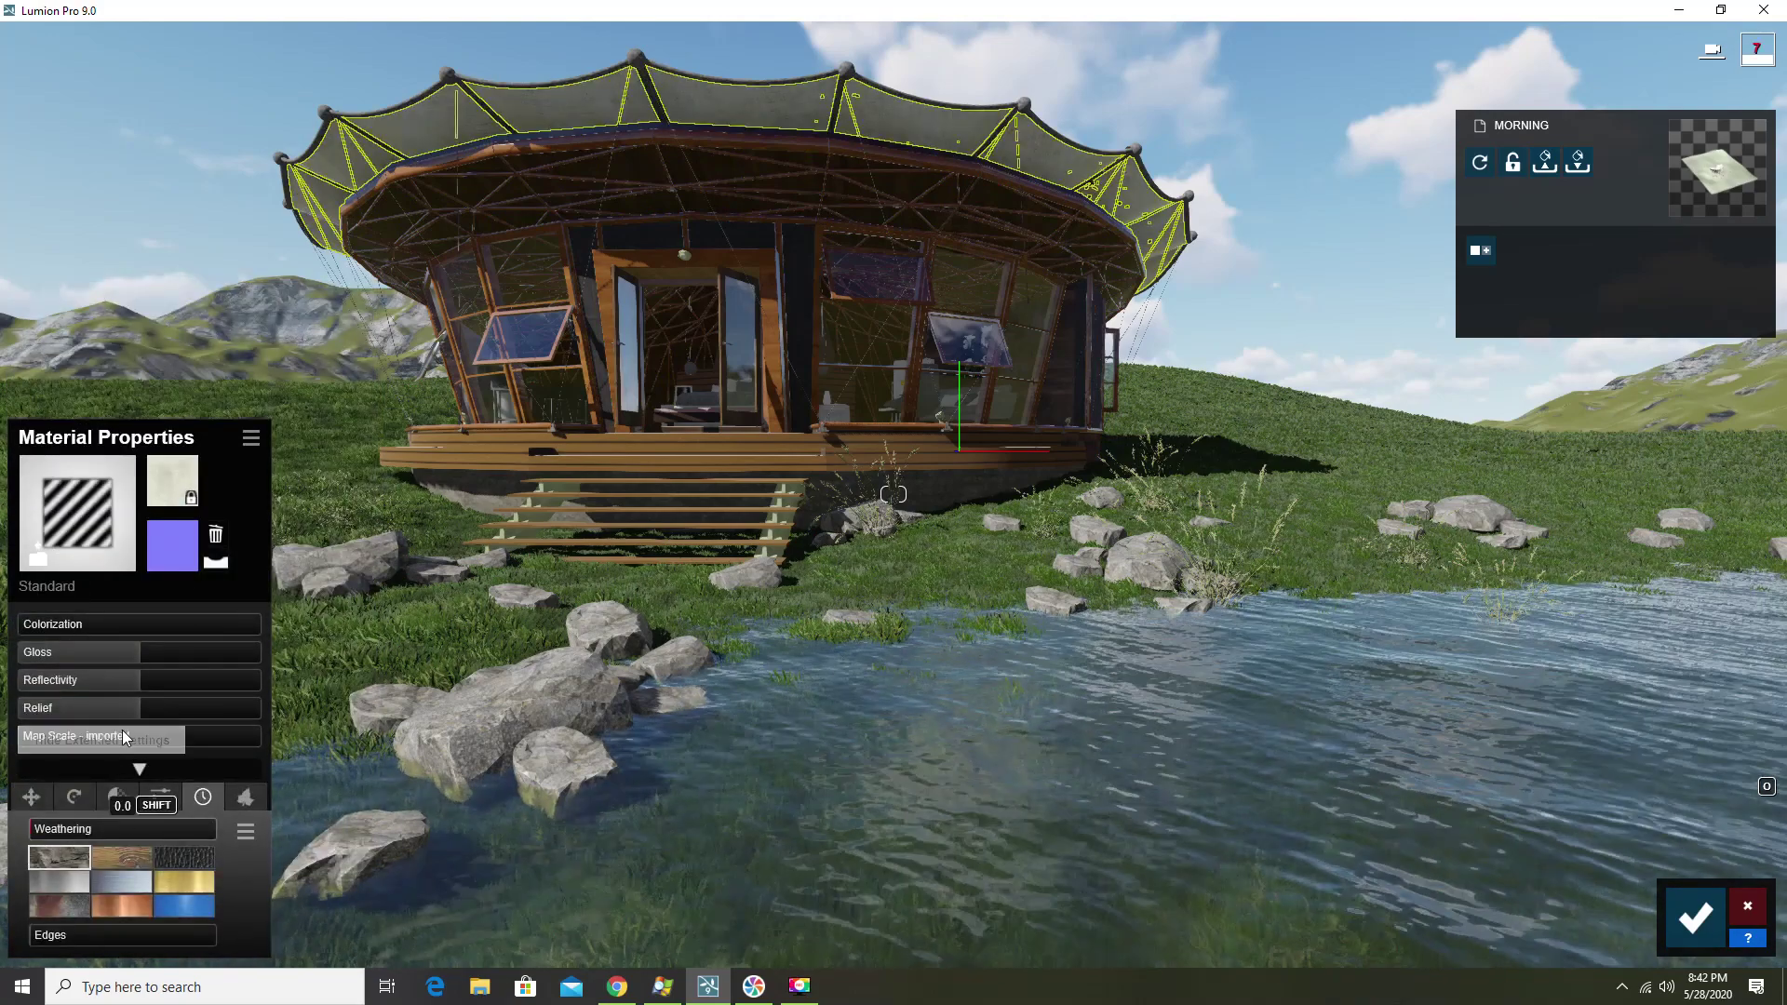
{"action": "left_click_drag", "start_coordinate": [136, 681], "coordinate": [103, 681]}
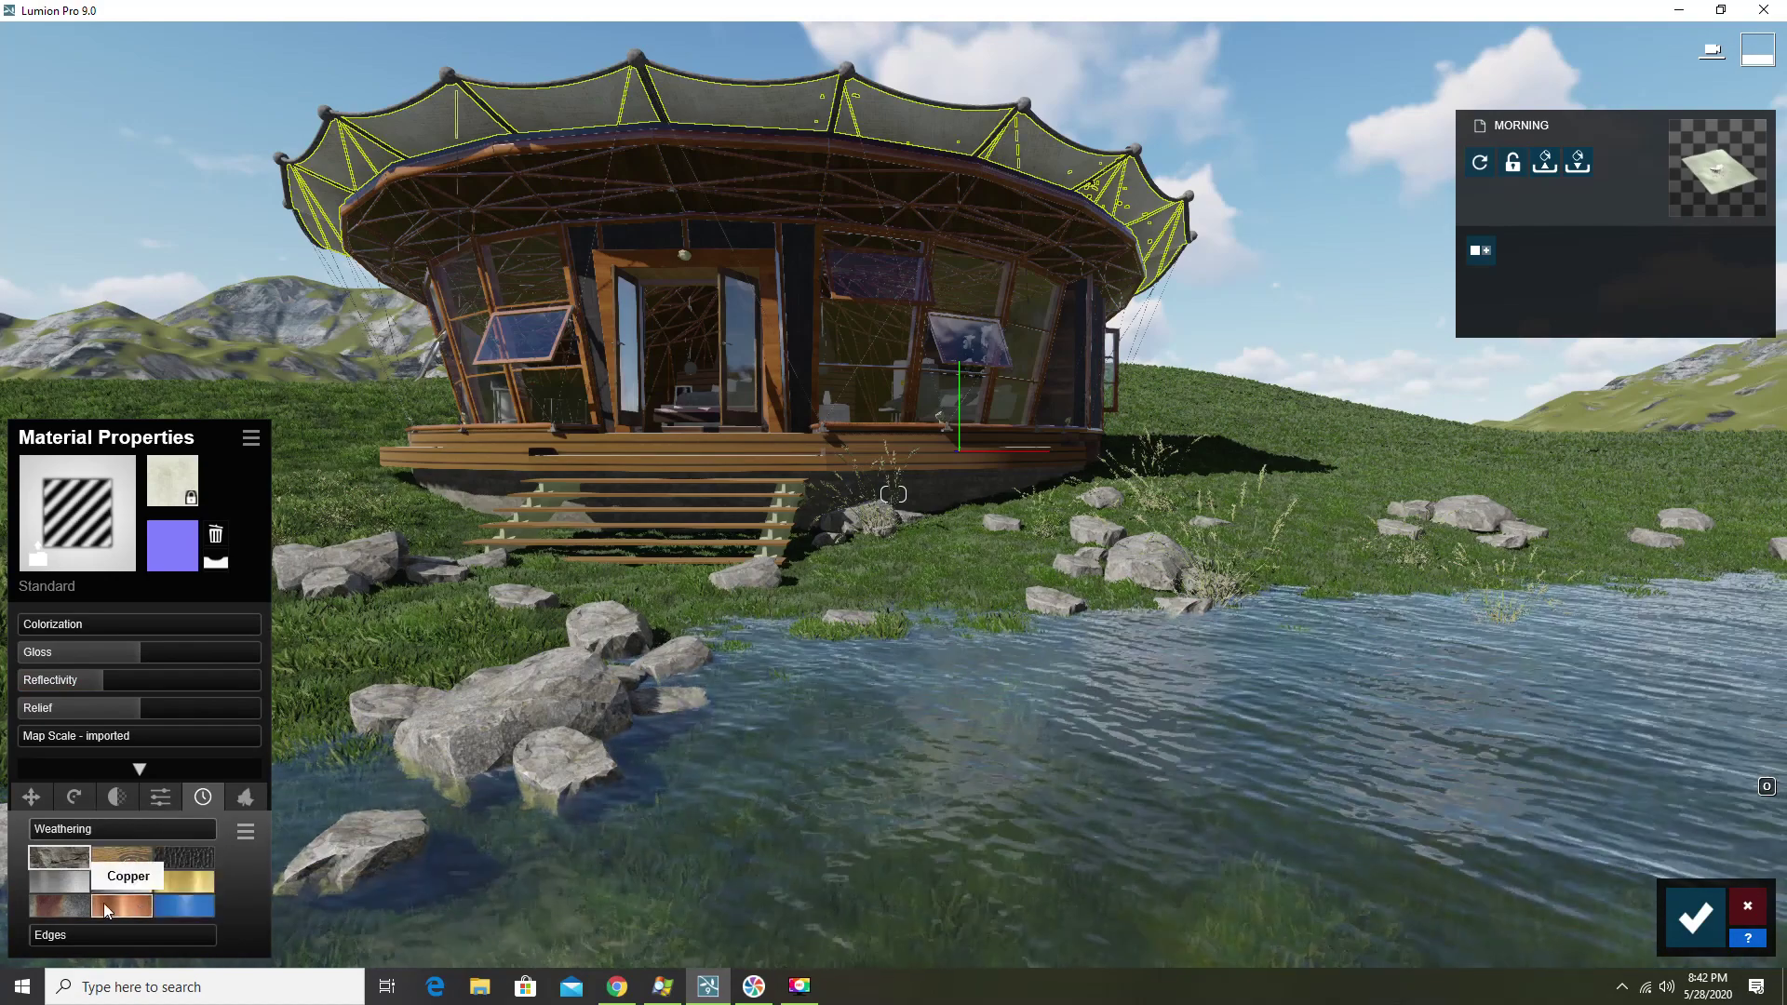
{"action": "mouse_move", "coordinate": [46, 831]}
{"action": "left_mouse_down"}
{"action": "mouse_move", "coordinate": [98, 845]}
{"action": "mouse_move", "coordinate": [82, 853]}
{"action": "left_mouse_up"}
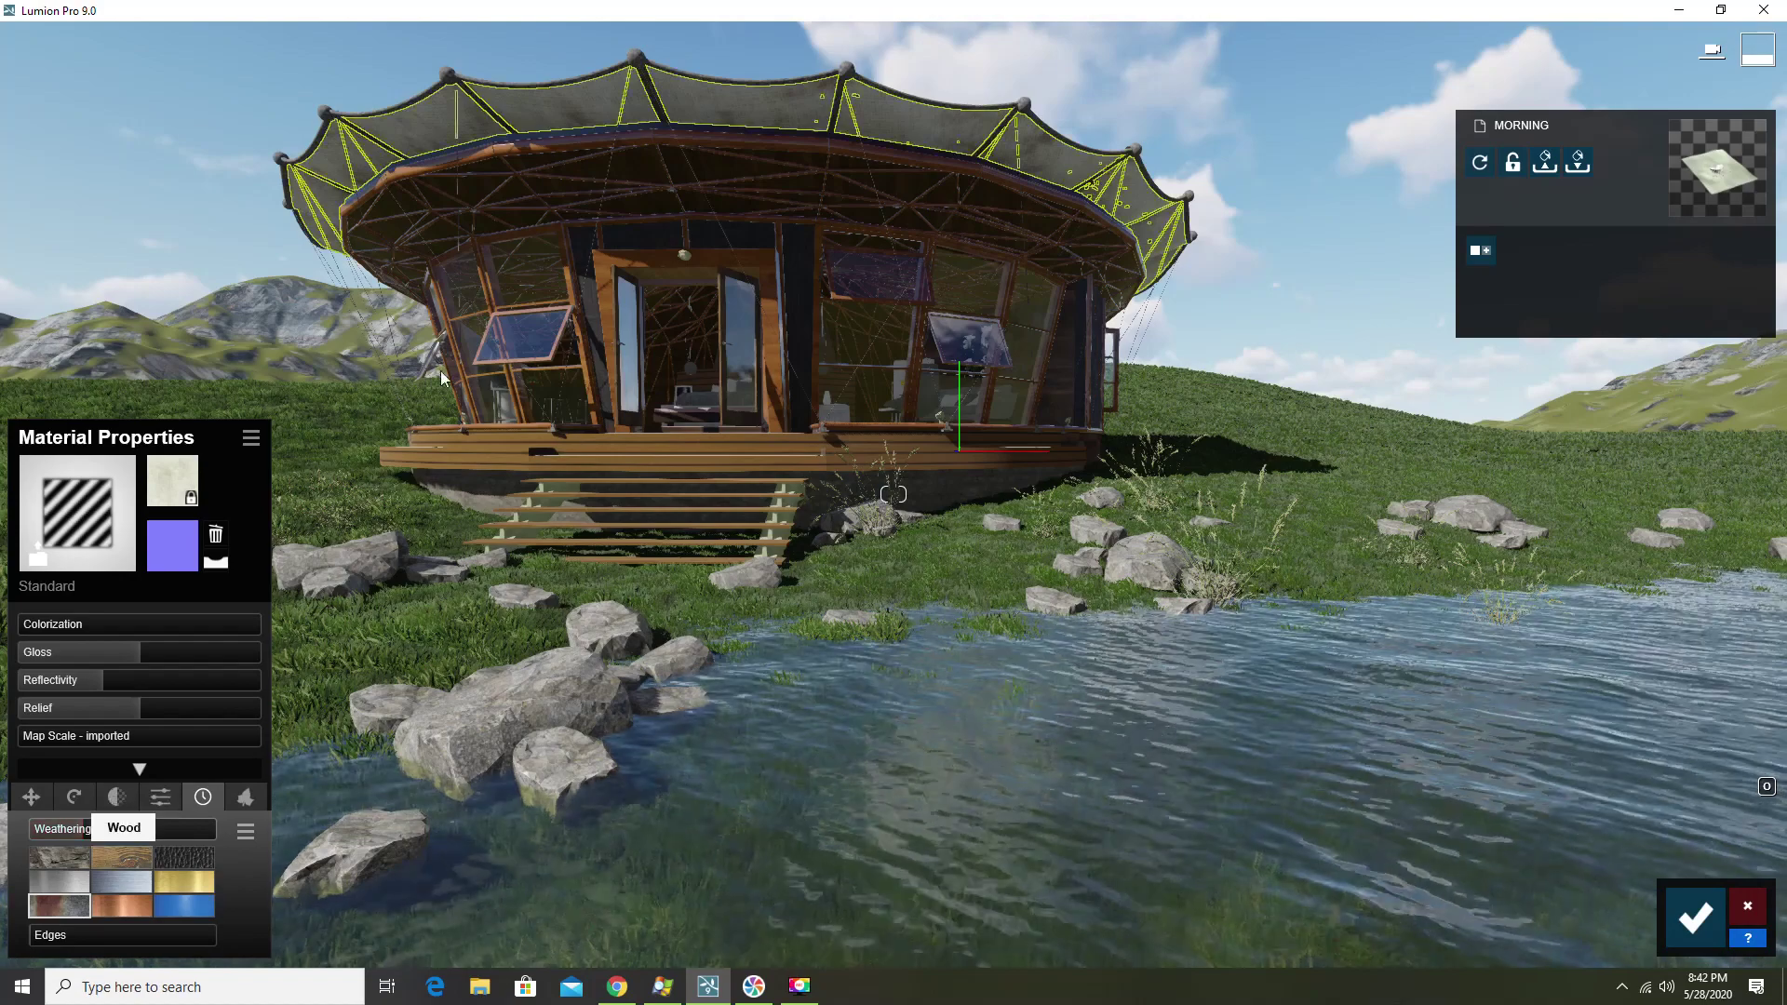
Make the roof's iron caps a Standard material with lower reflectivity and rust weathering
{"action": "left_click", "coordinate": [638, 65]}
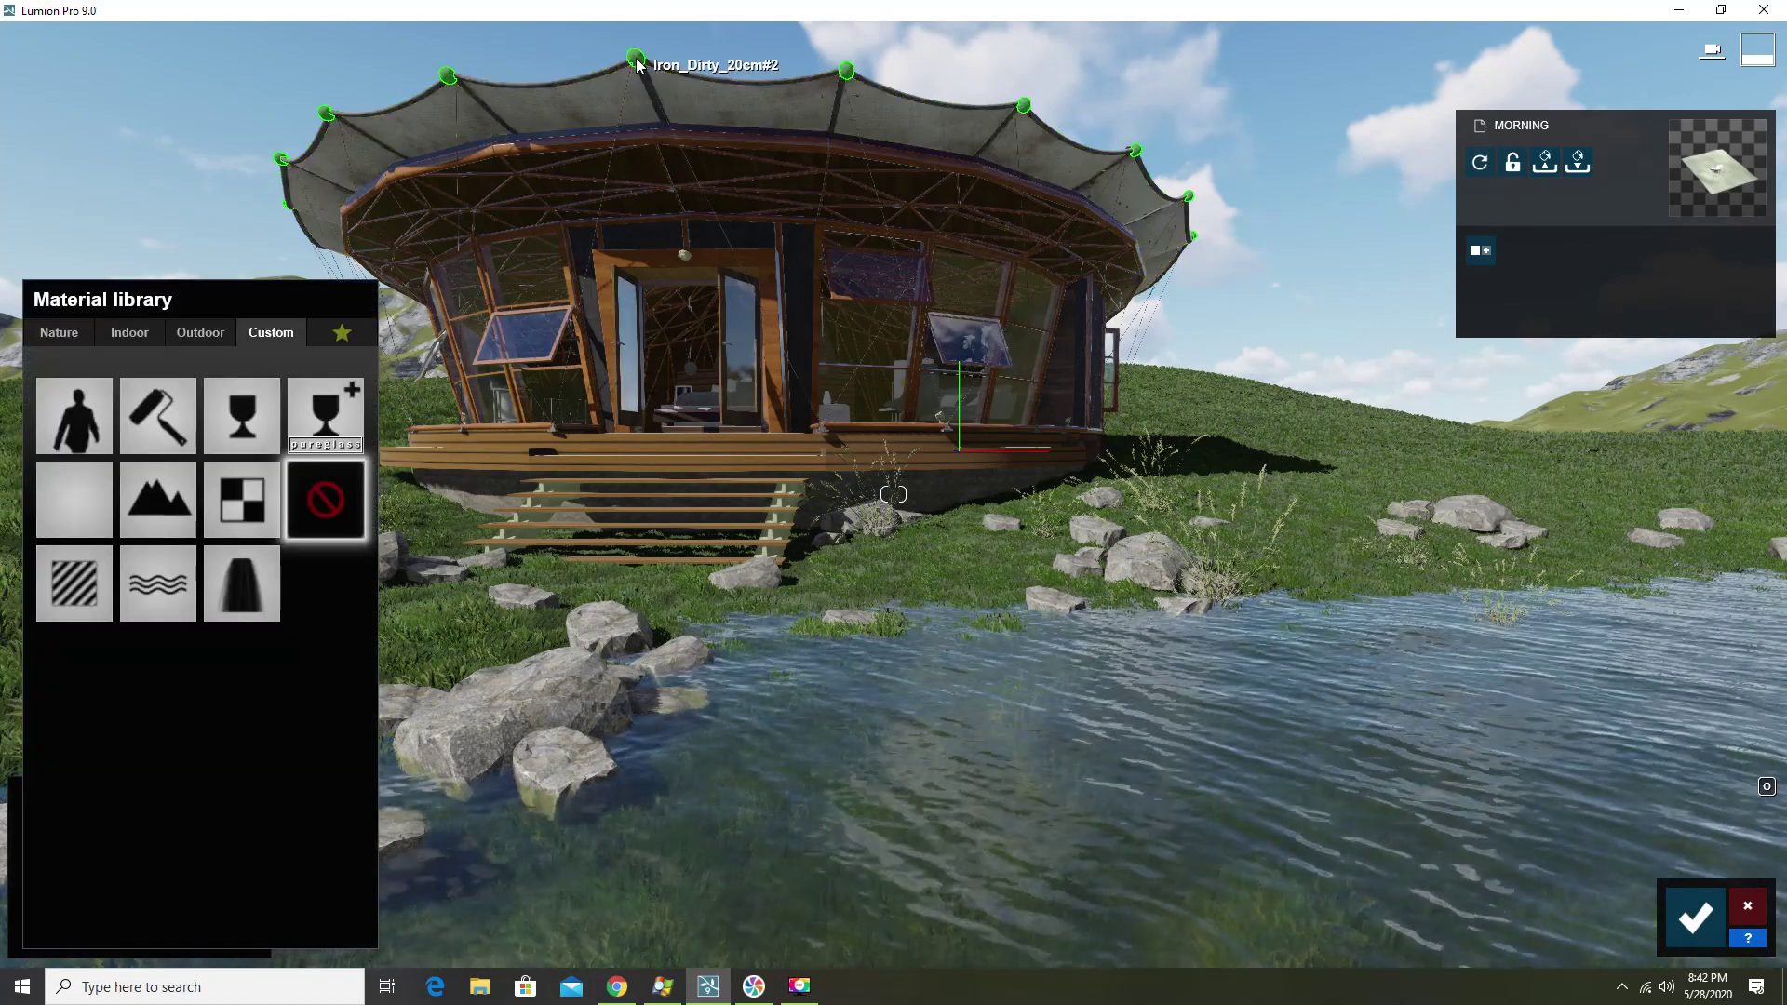
{"action": "left_click", "coordinate": [72, 566]}
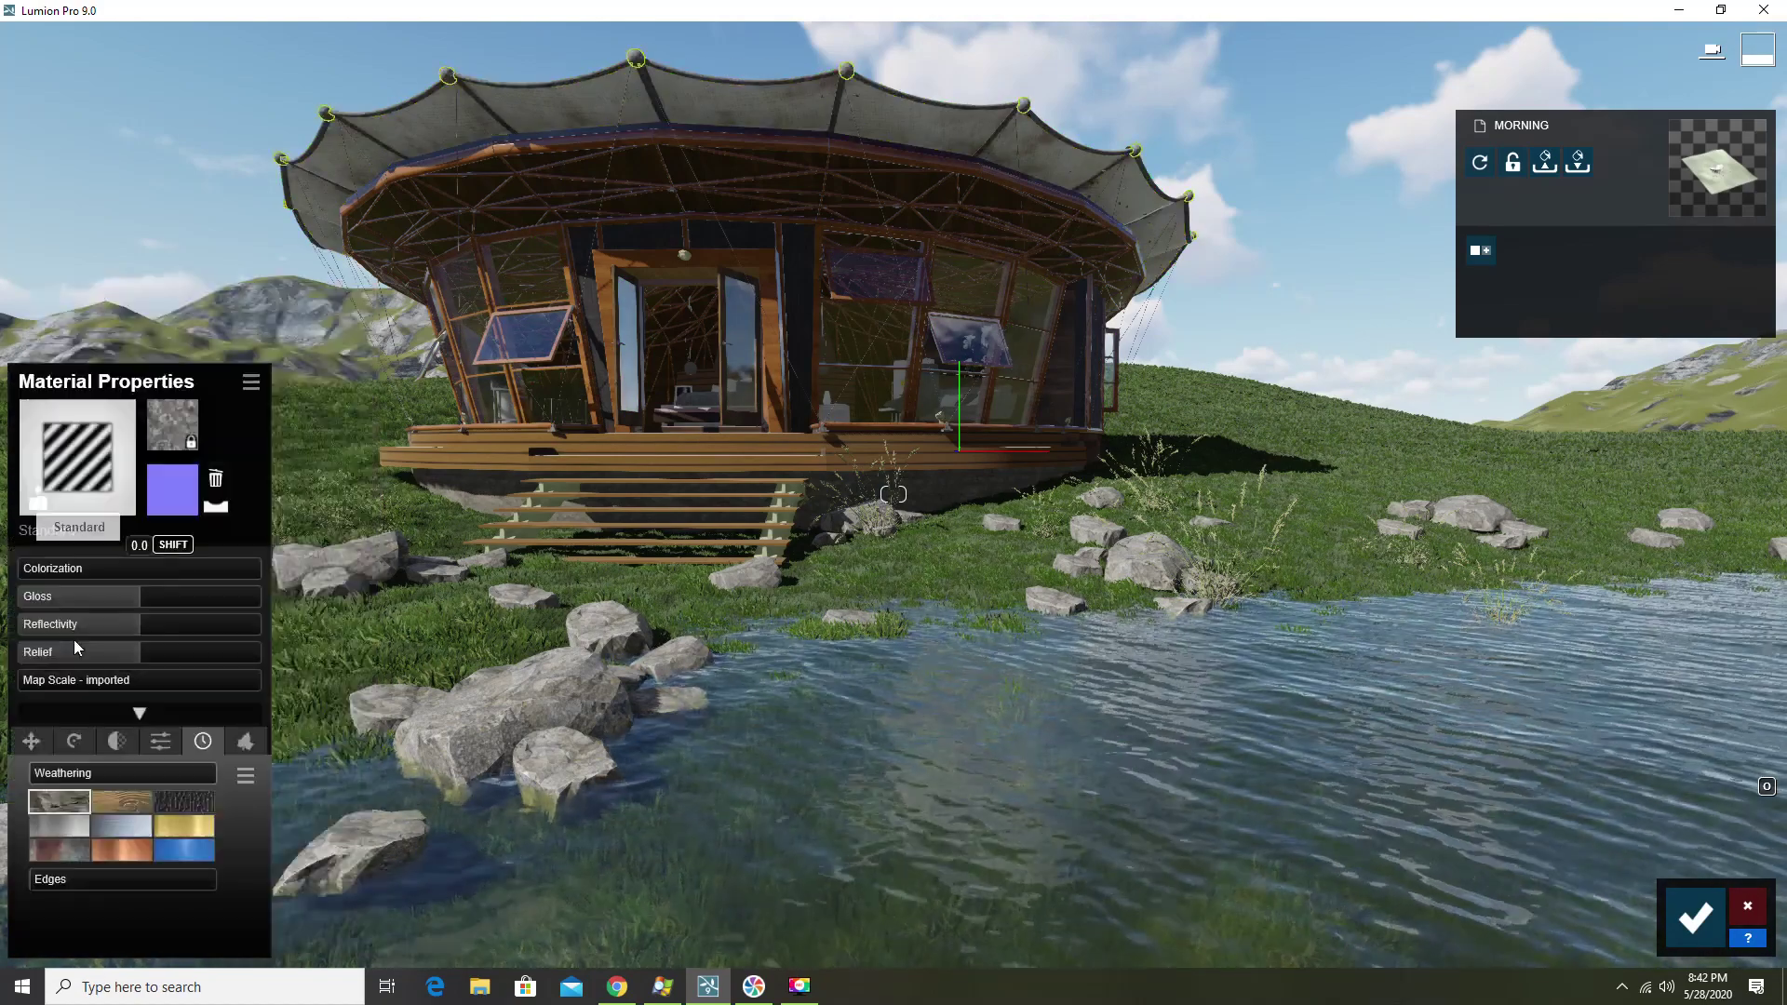
{"action": "left_click_drag", "start_coordinate": [117, 686], "coordinate": [91, 689]}
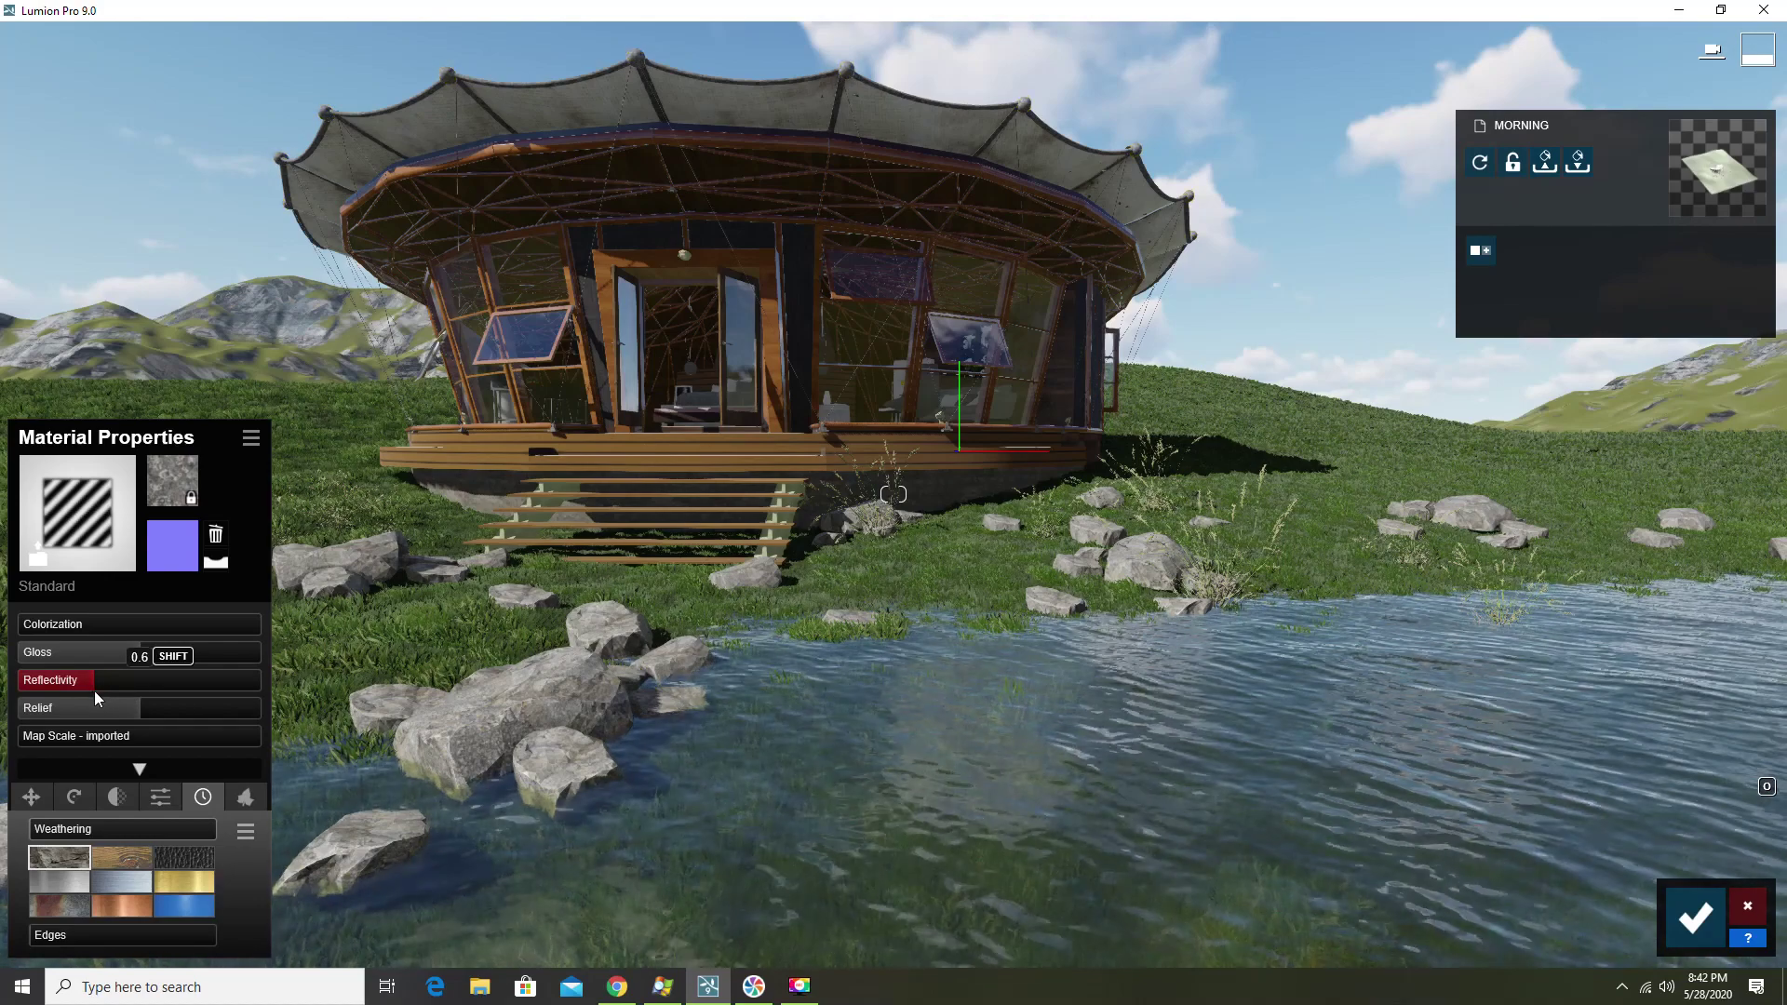
{"action": "left_click", "coordinate": [58, 904]}
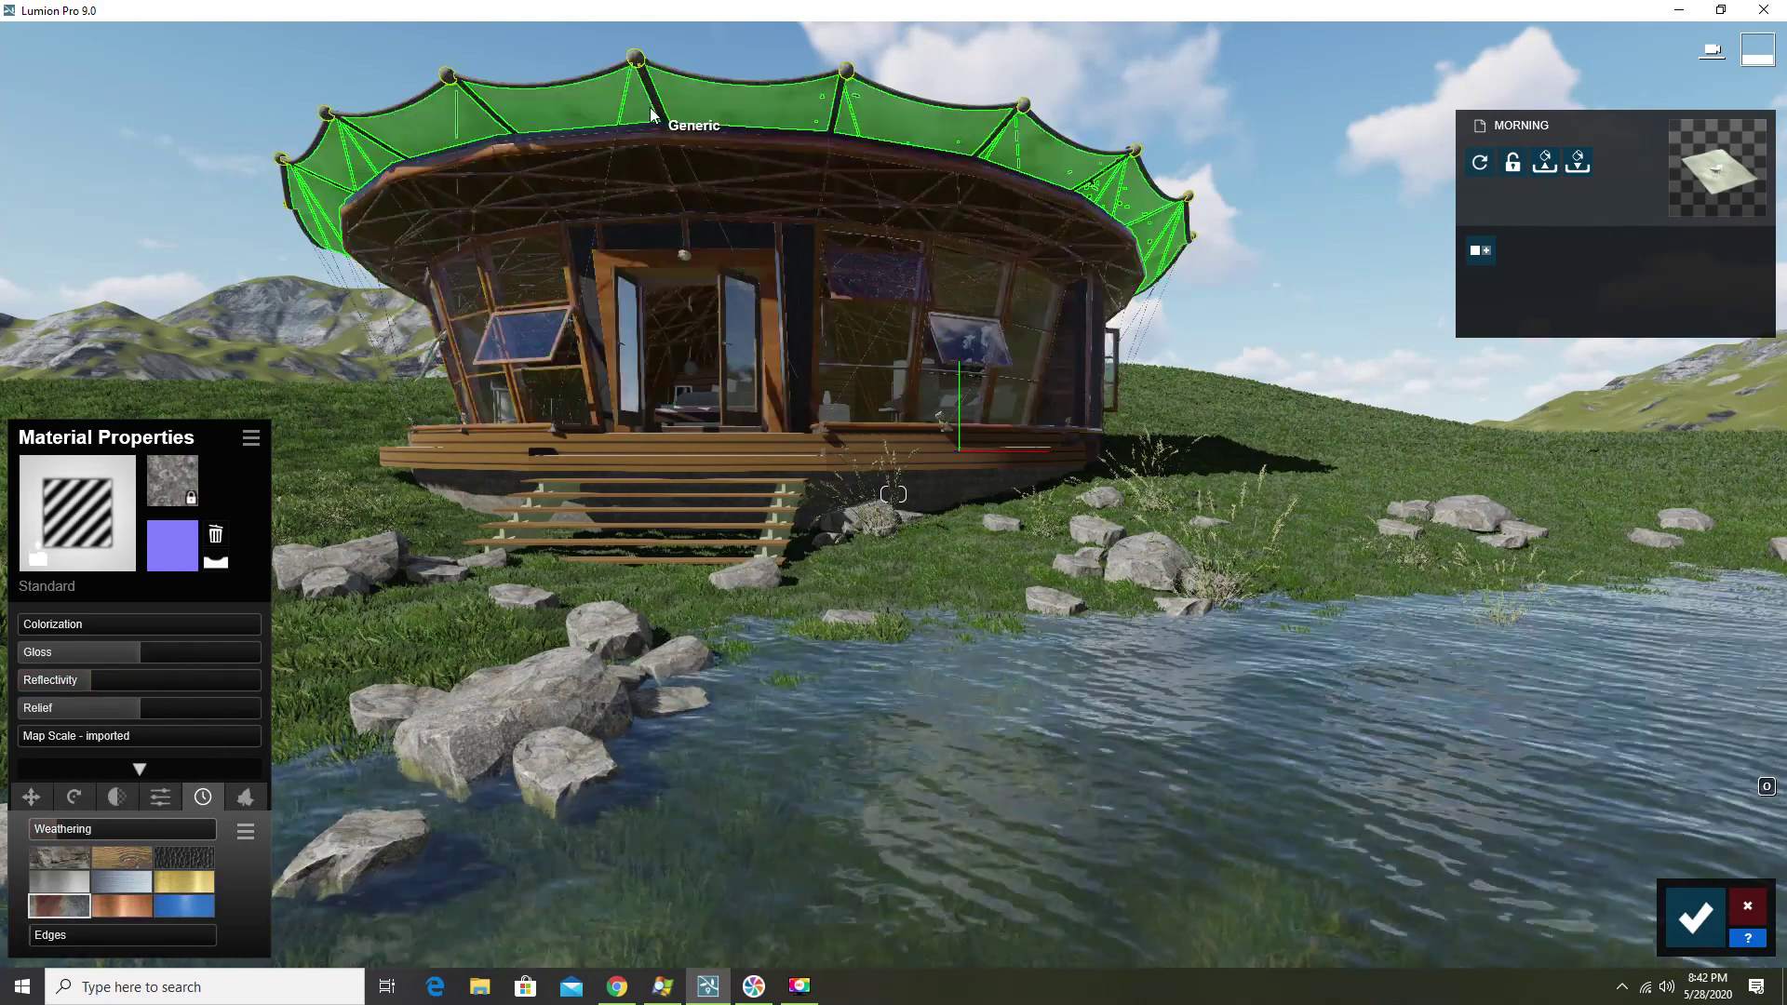
Make the roof's iron ribs a Standard material with rust weathering at about 0.1
{"action": "left_click", "coordinate": [651, 99]}
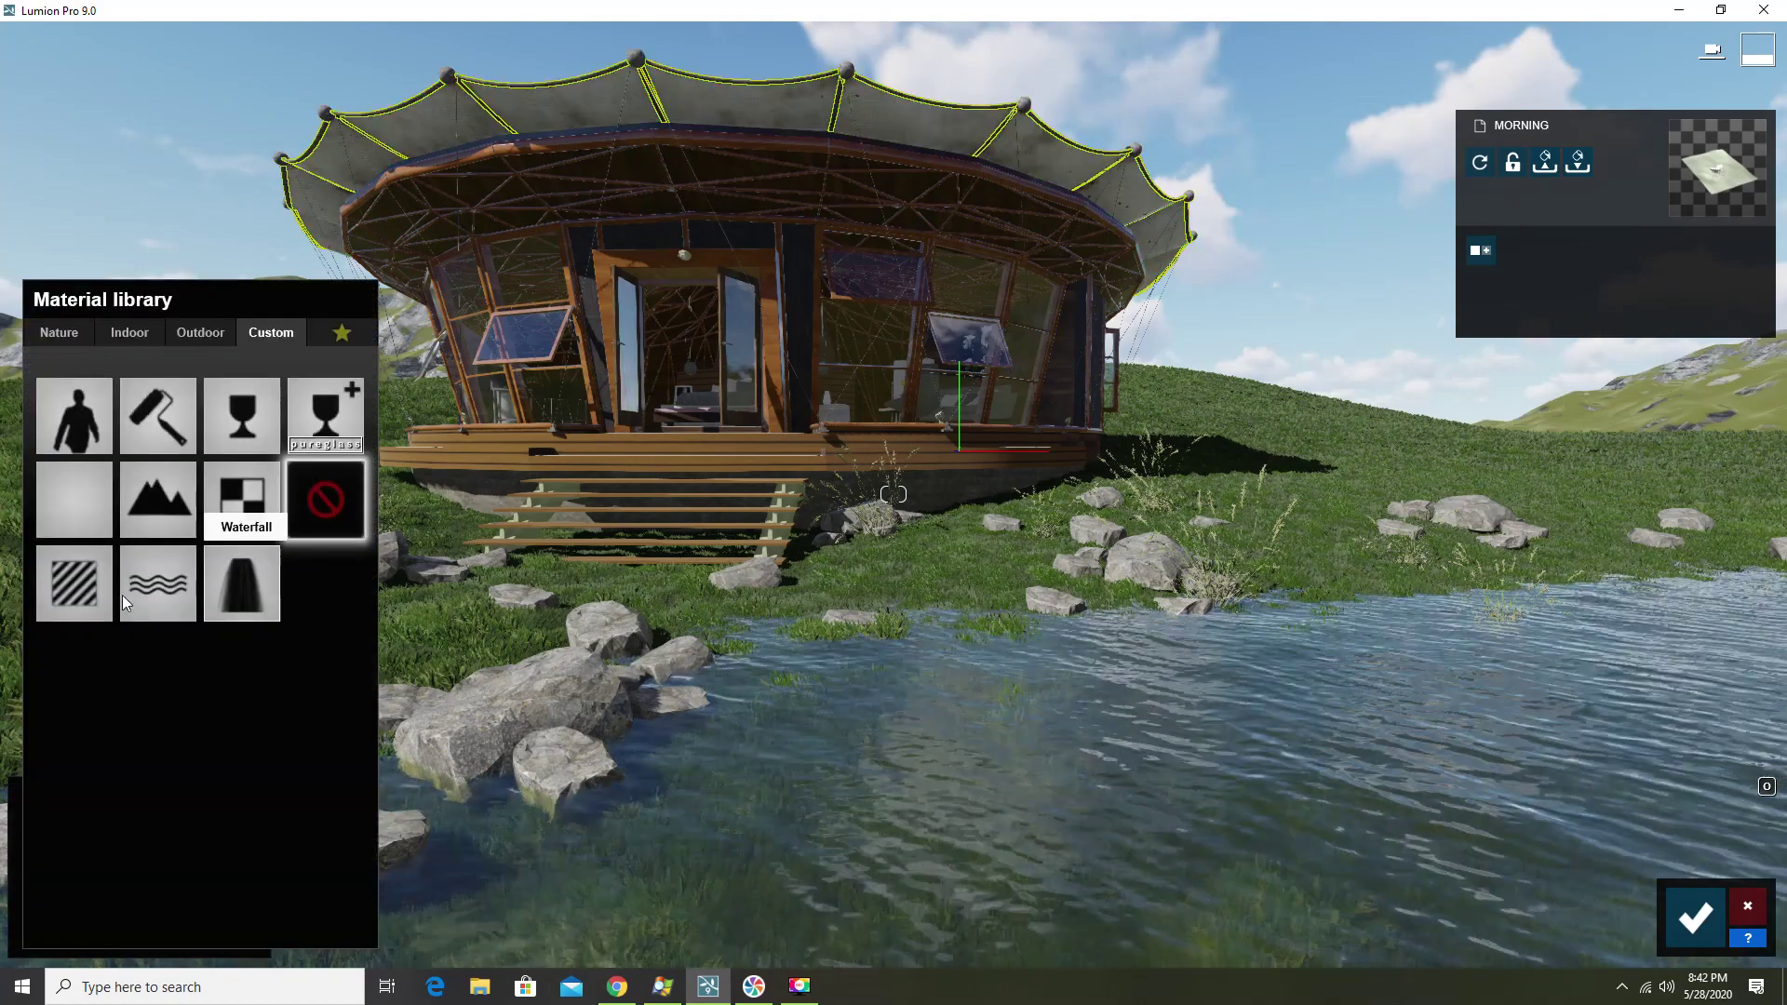
{"action": "left_click", "coordinate": [80, 583]}
{"action": "left_click", "coordinate": [67, 903]}
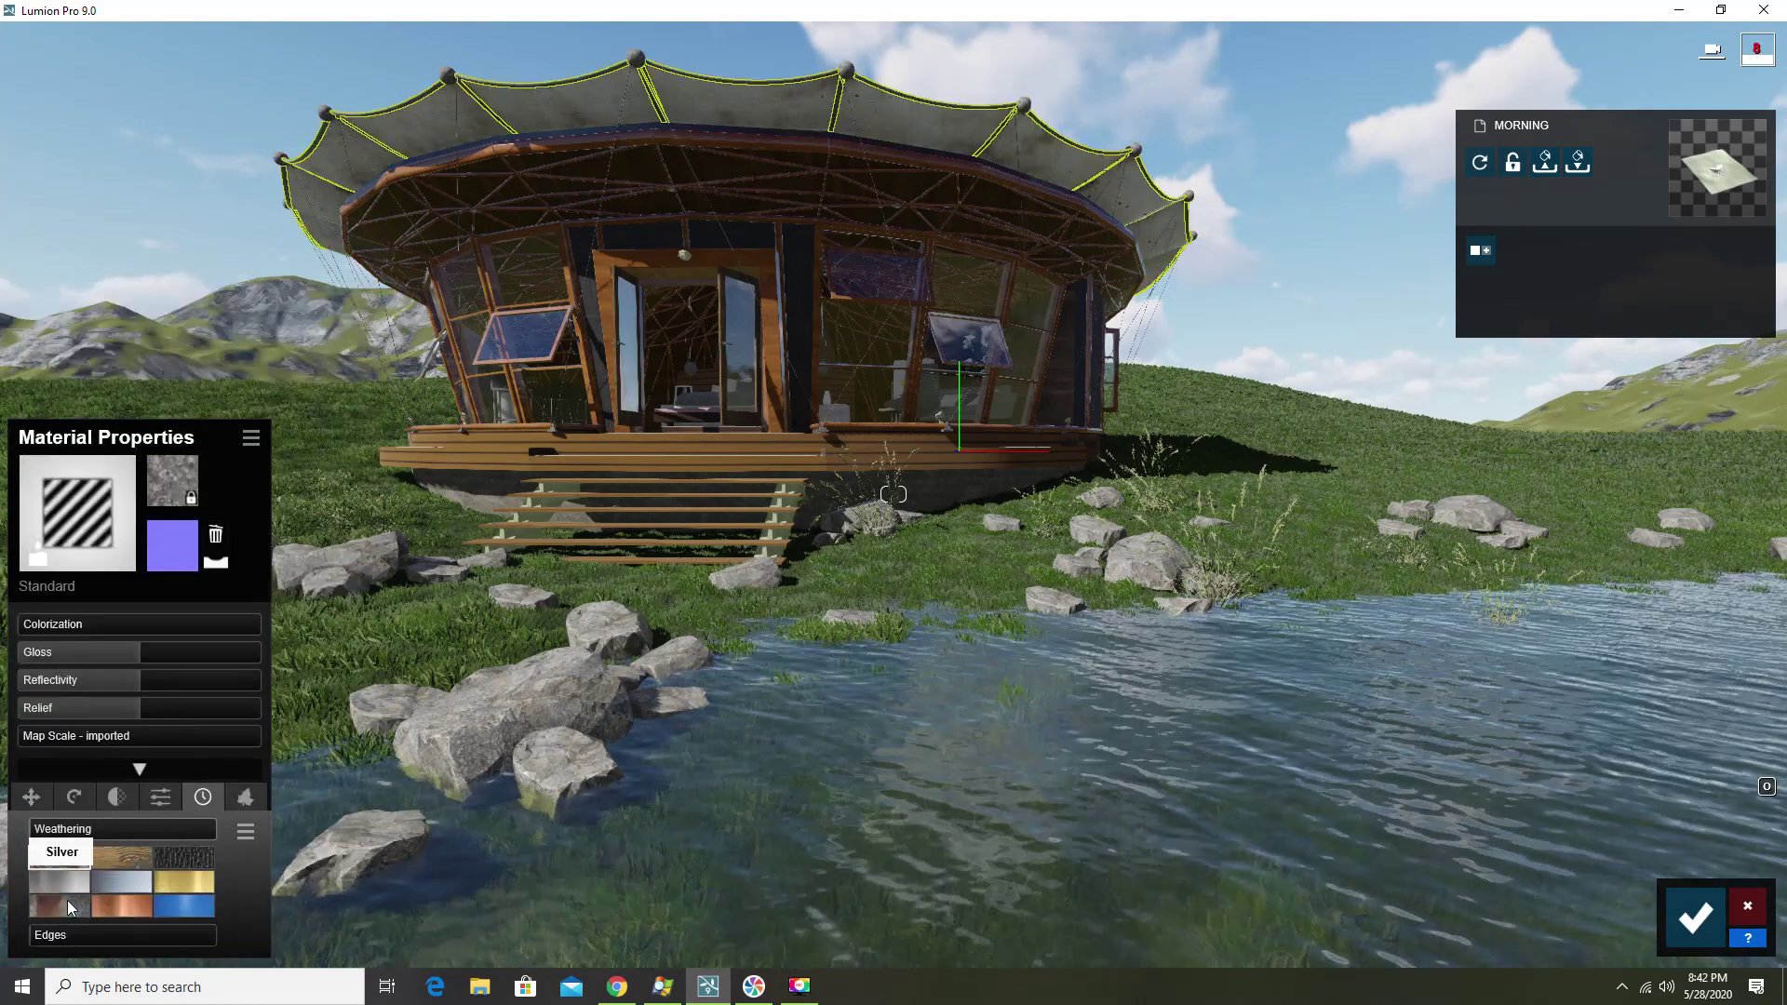
{"action": "left_click", "coordinate": [52, 829]}
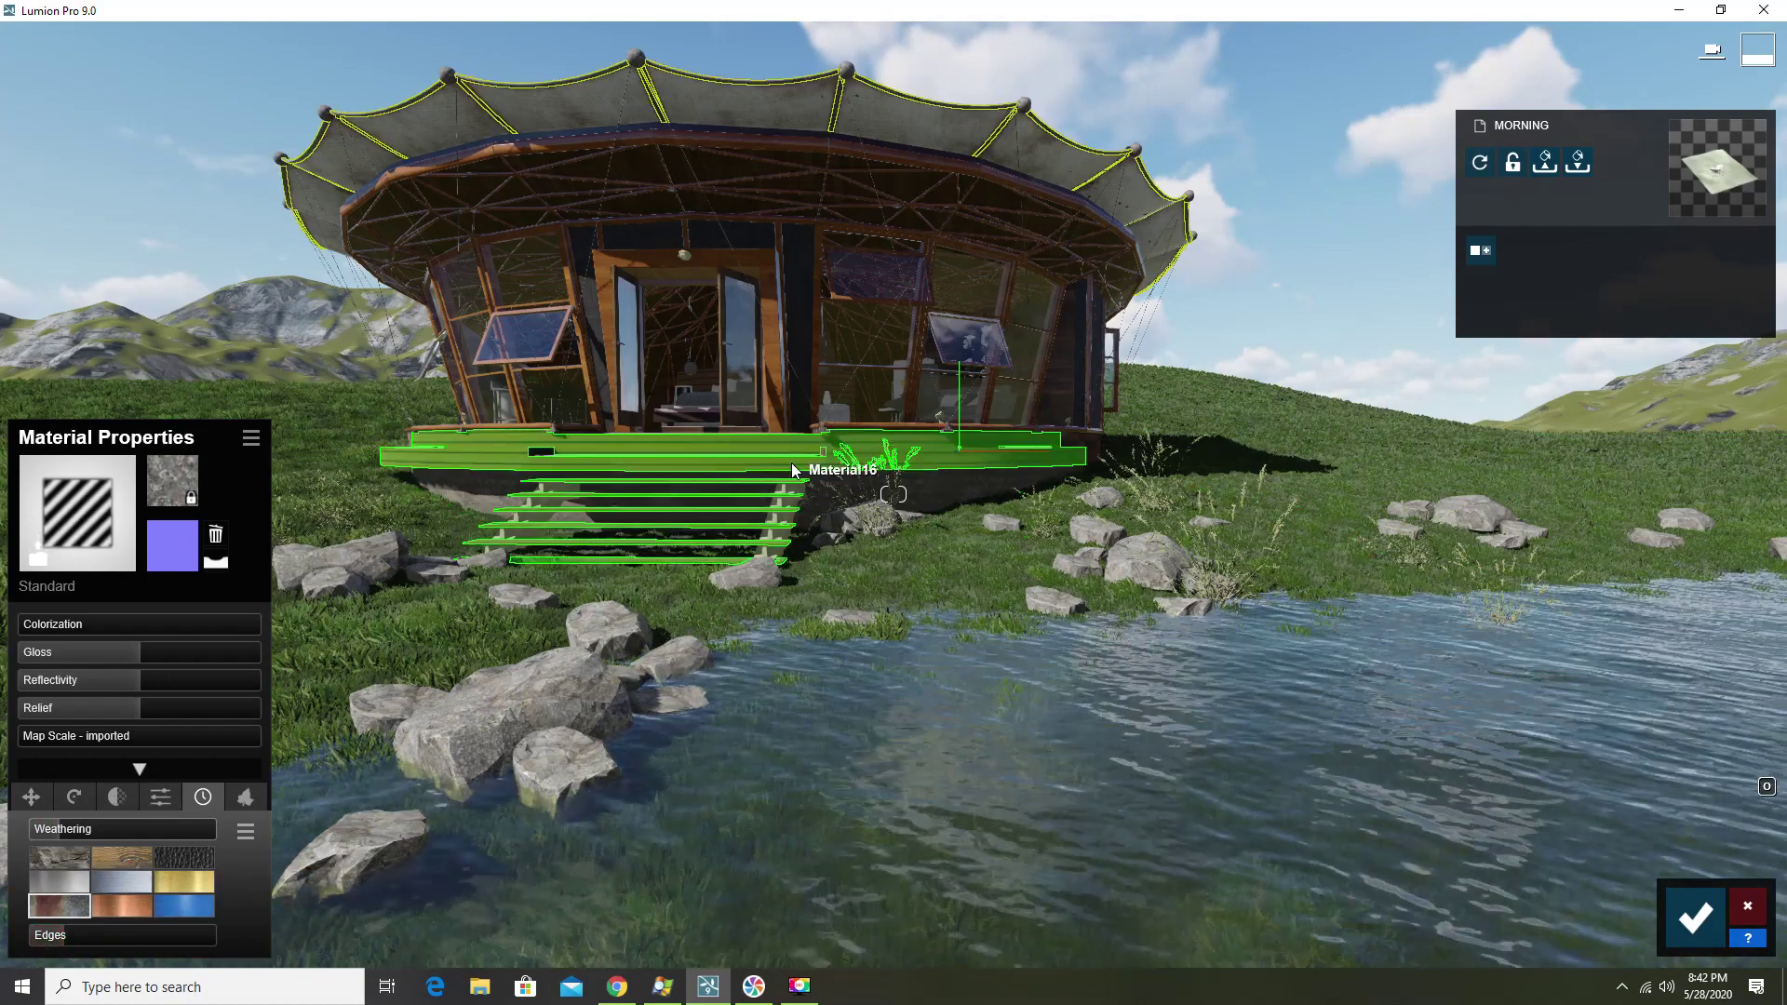
Make the deck and steps Standard with lower reflectivity and gloss, added relief, and 0.2 edges
{"action": "left_click", "coordinate": [791, 462]}
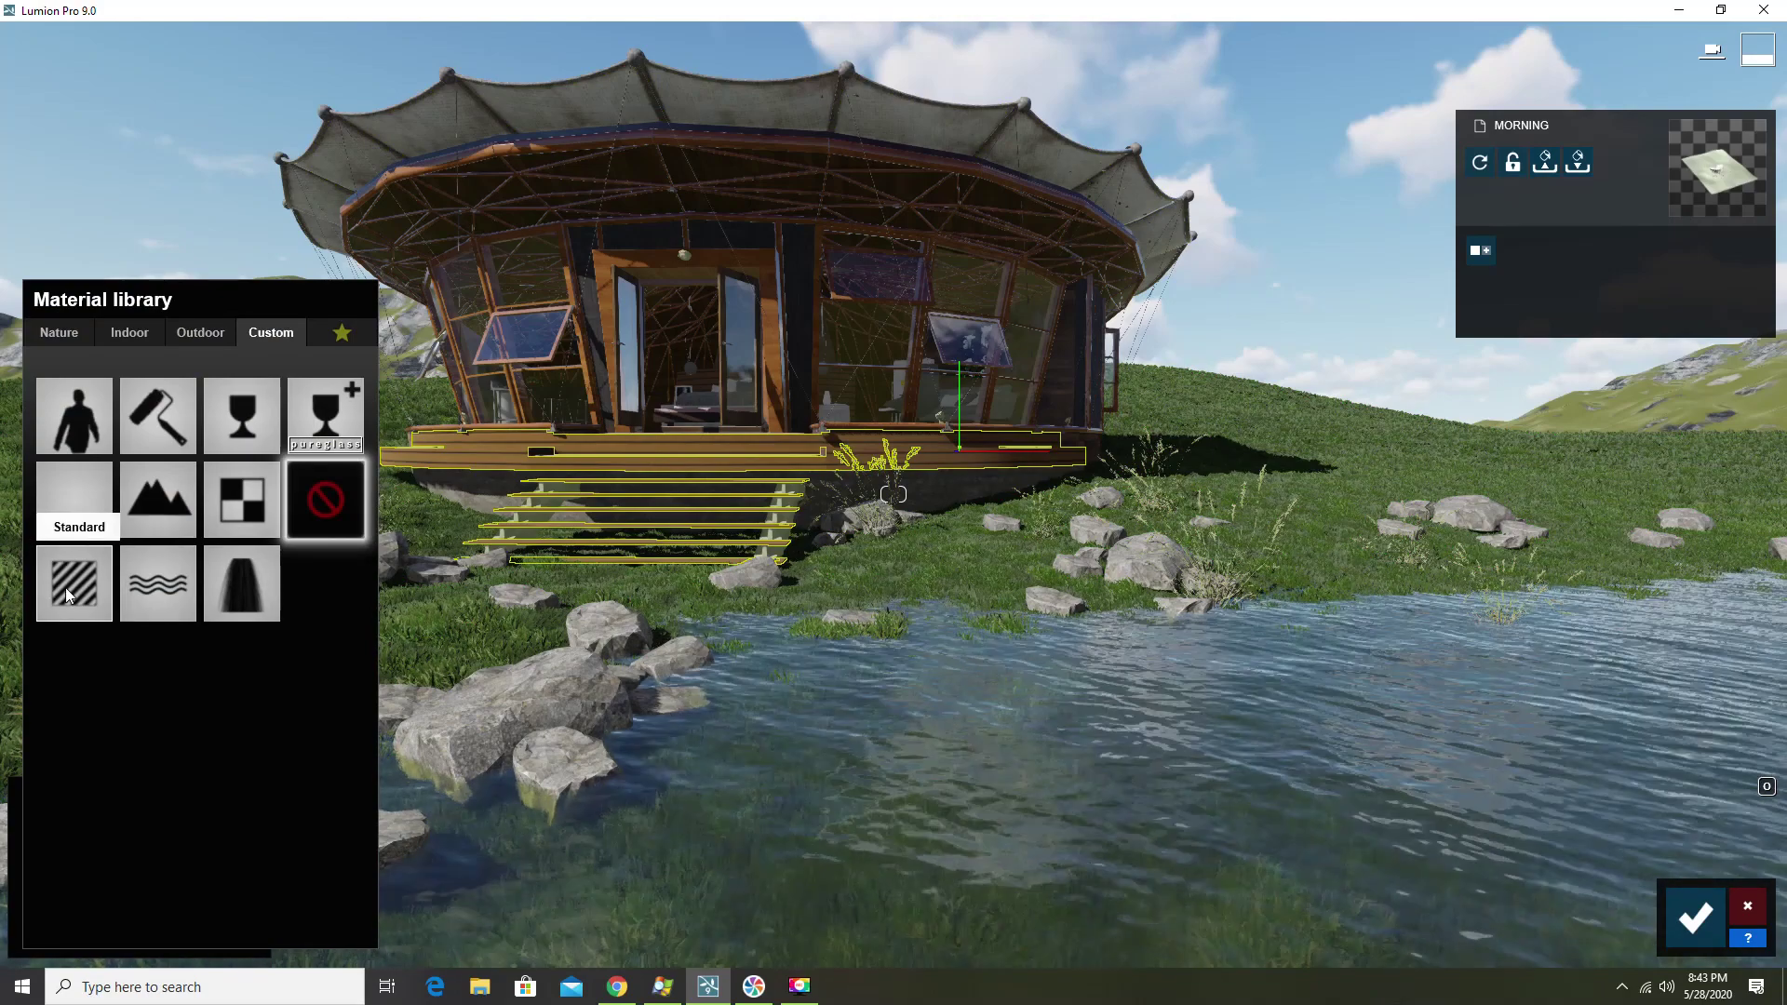
{"action": "left_click", "coordinate": [63, 583]}
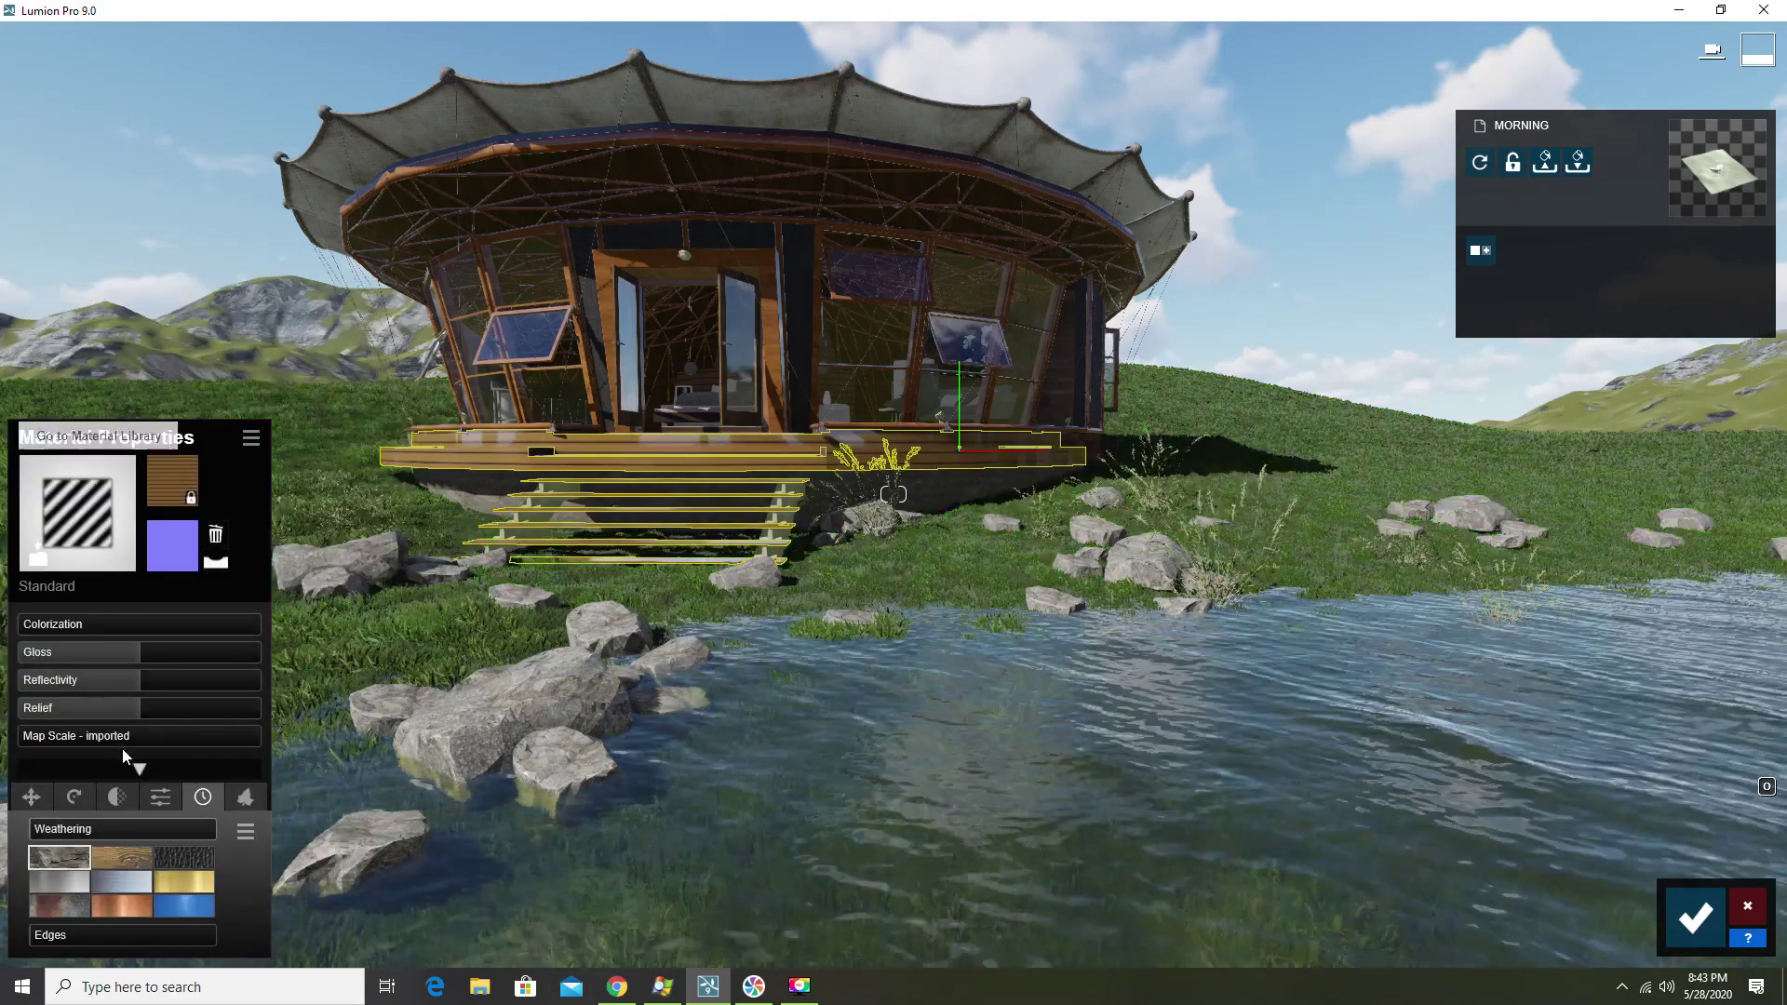
{"action": "left_click_drag", "start_coordinate": [137, 685], "coordinate": [107, 685]}
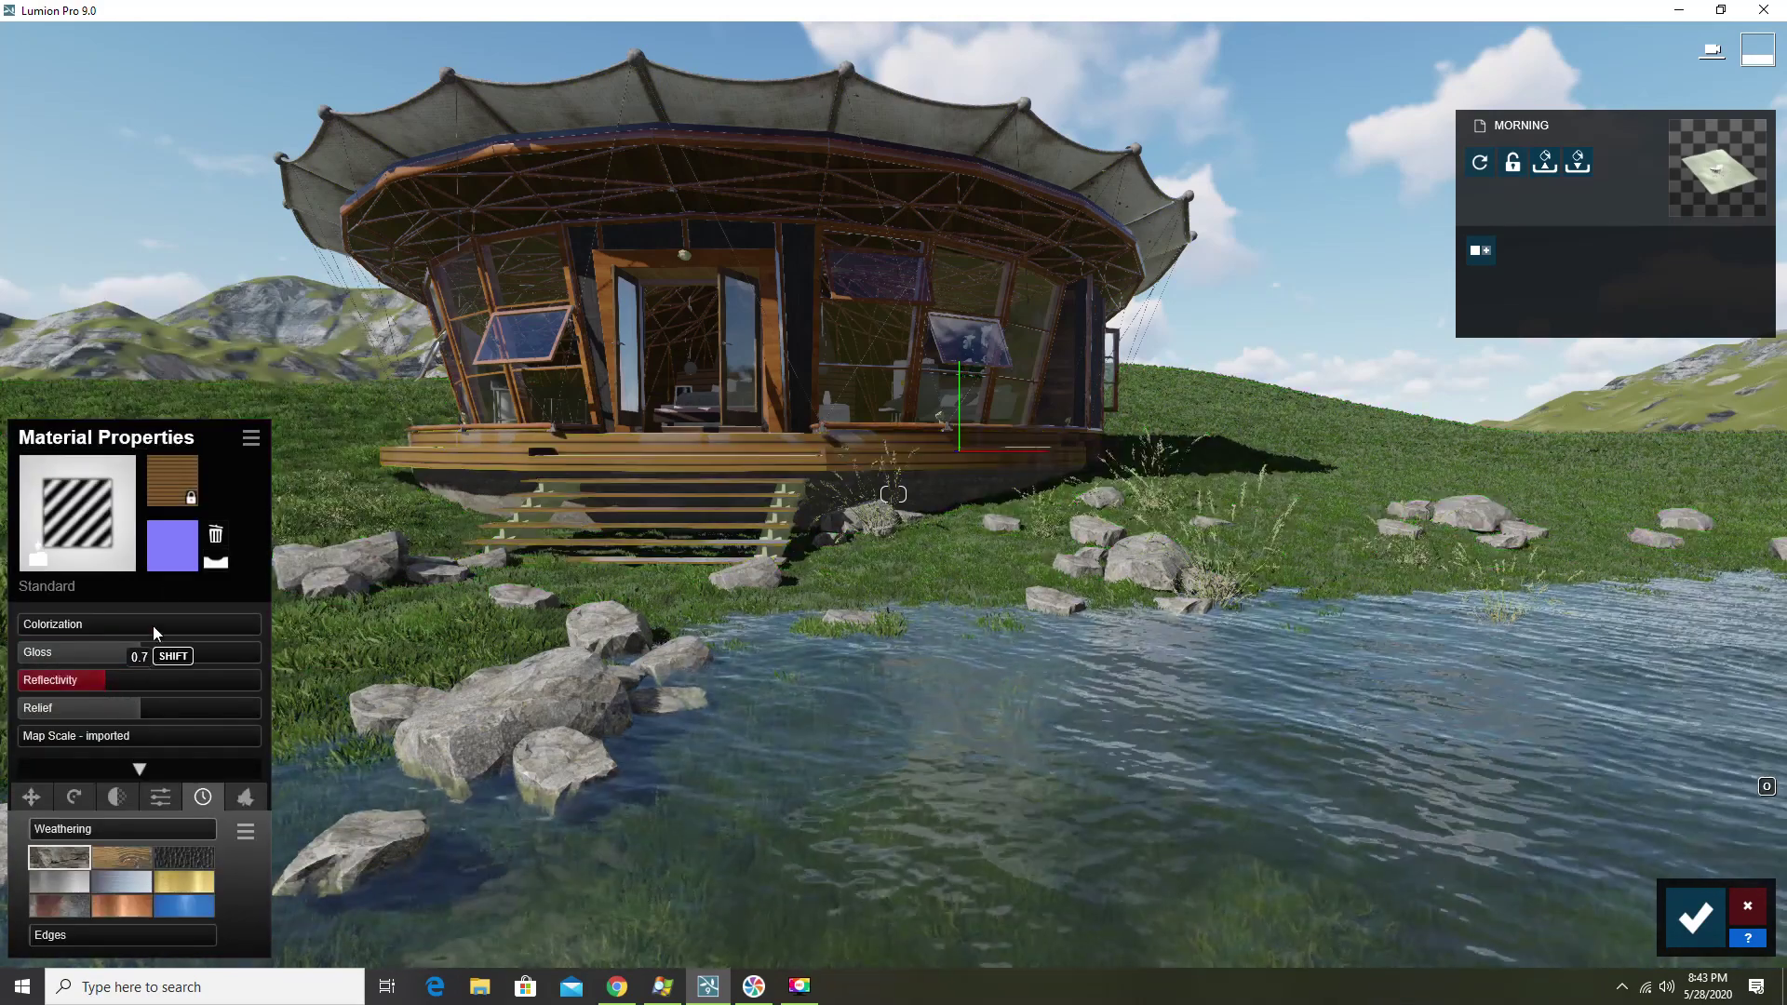
{"action": "left_click", "coordinate": [172, 544]}
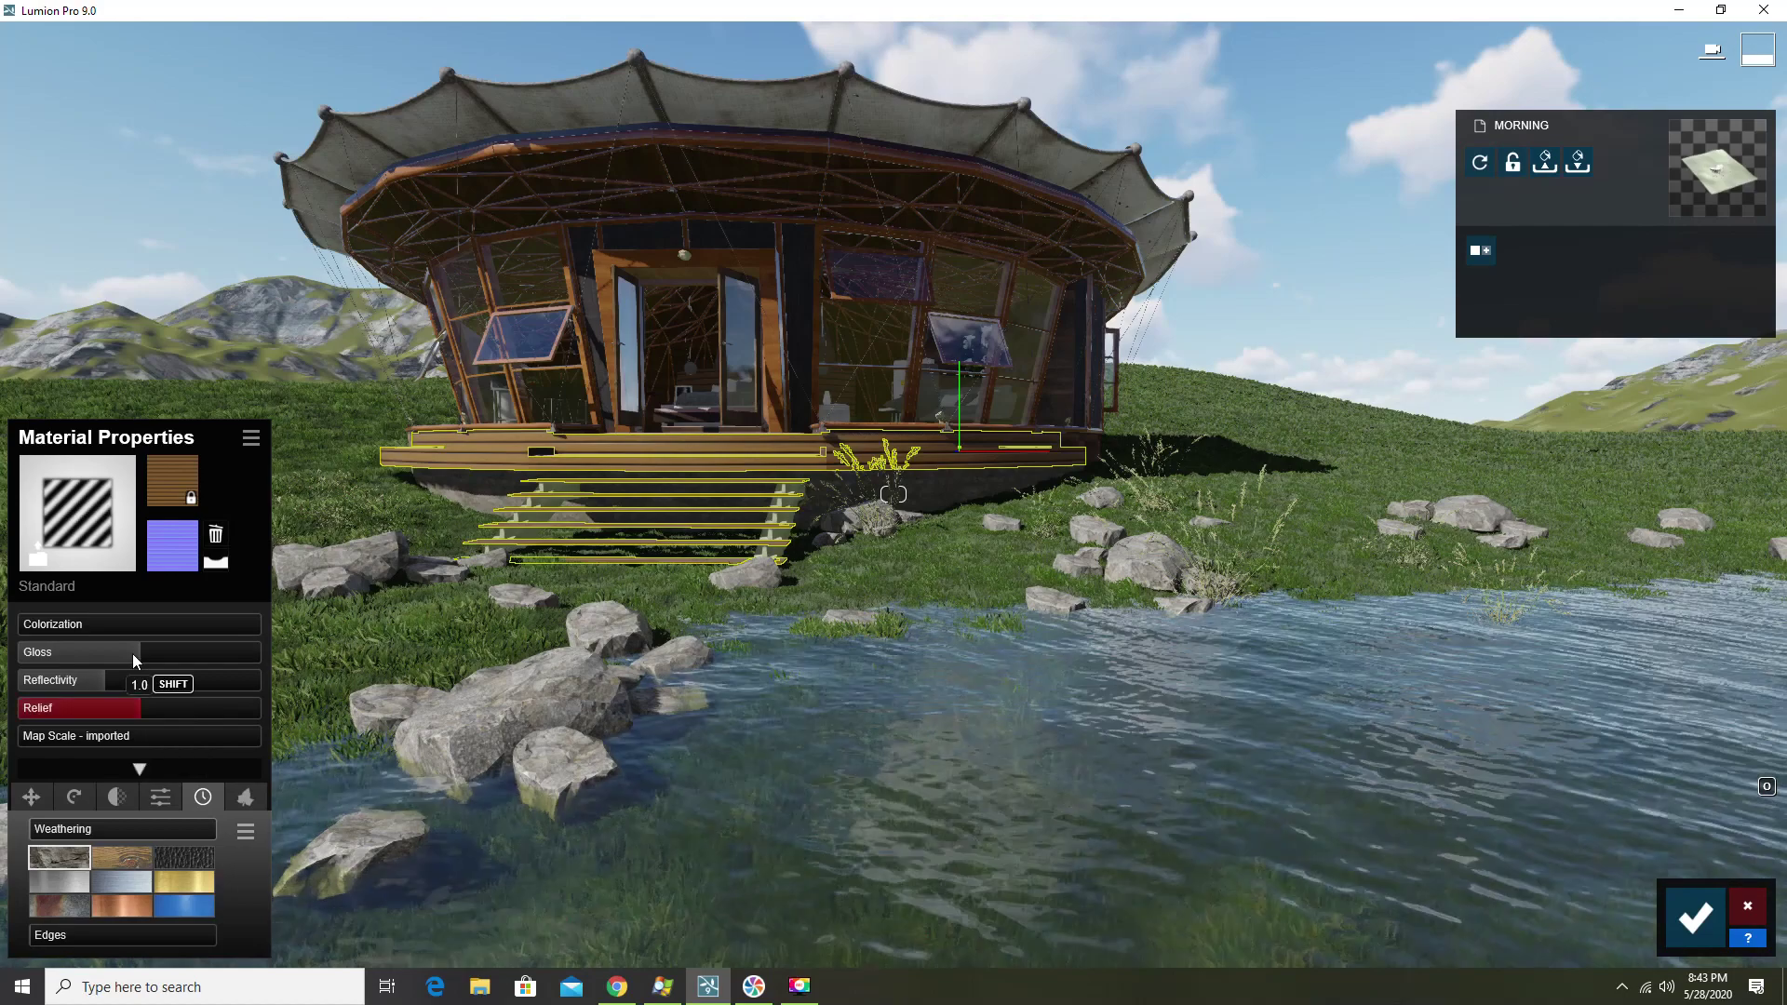
{"action": "left_click_drag", "start_coordinate": [132, 653], "coordinate": [116, 654]}
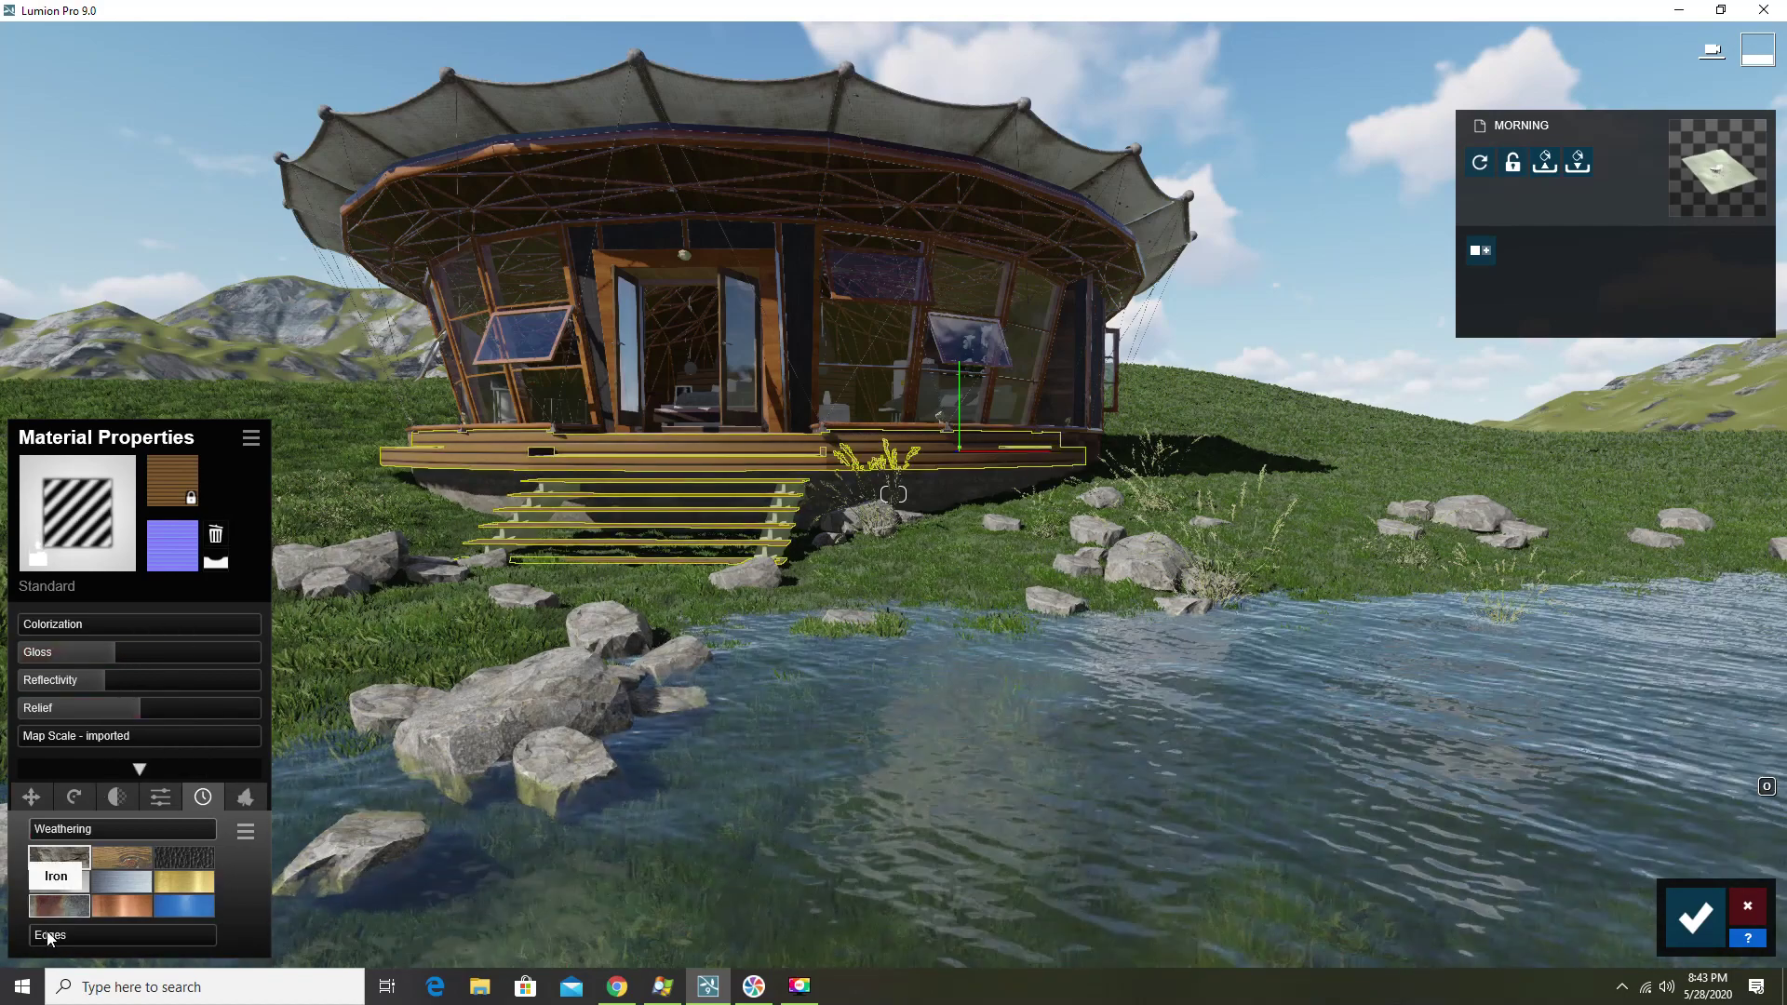
{"action": "left_click_drag", "start_coordinate": [67, 935], "coordinate": [62, 936]}
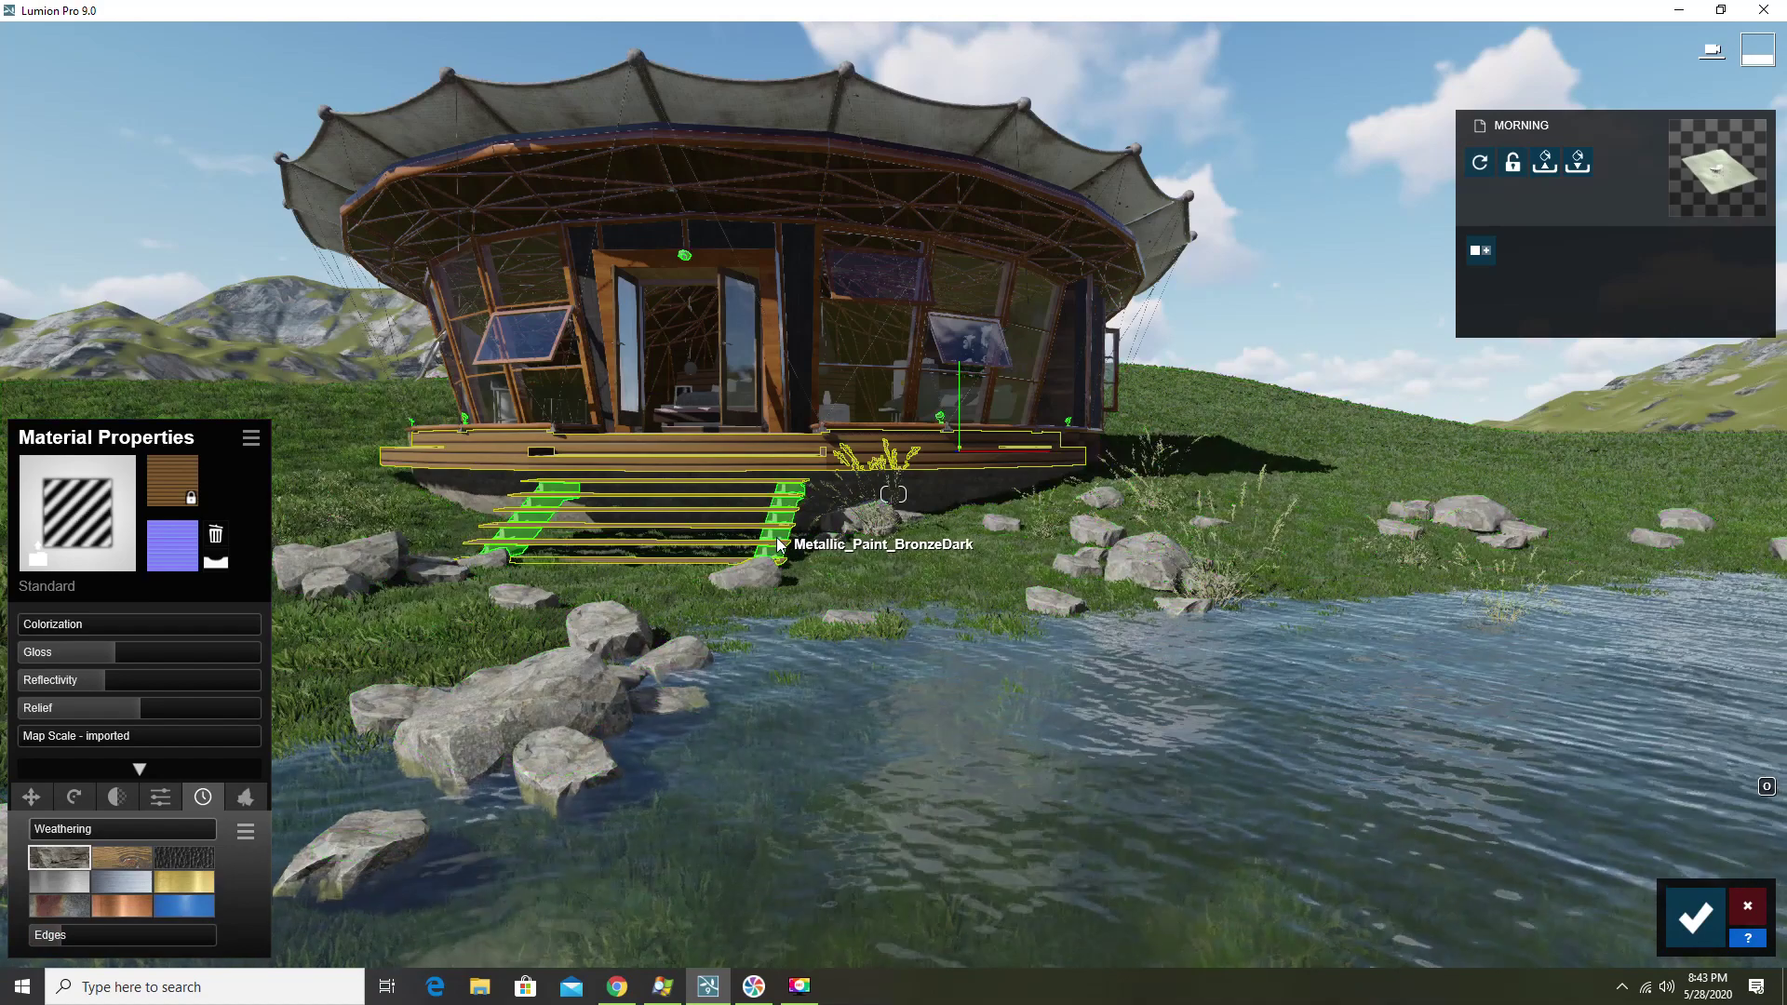
Give the stair railings the Indoor Metal Brass material with 0.1 weathering, then select the wooden wall frame
{"action": "left_click", "coordinate": [776, 538]}
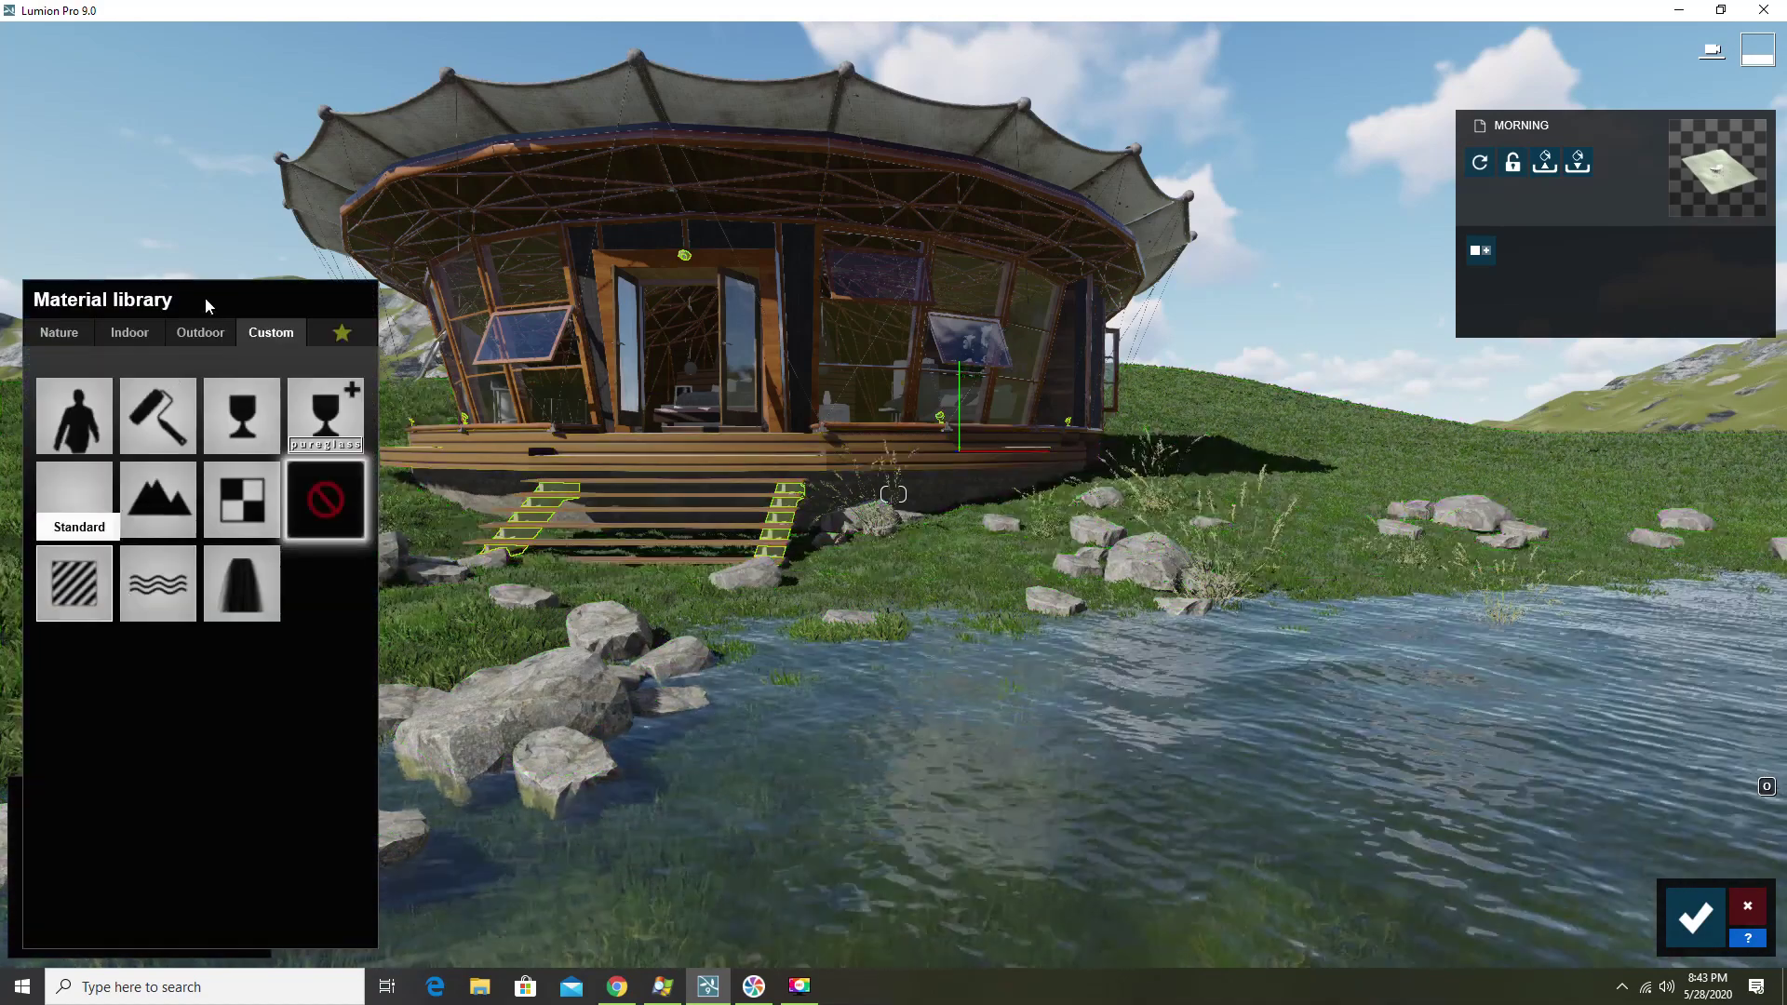
{"action": "left_click", "coordinate": [147, 333]}
{"action": "left_click", "coordinate": [278, 385]}
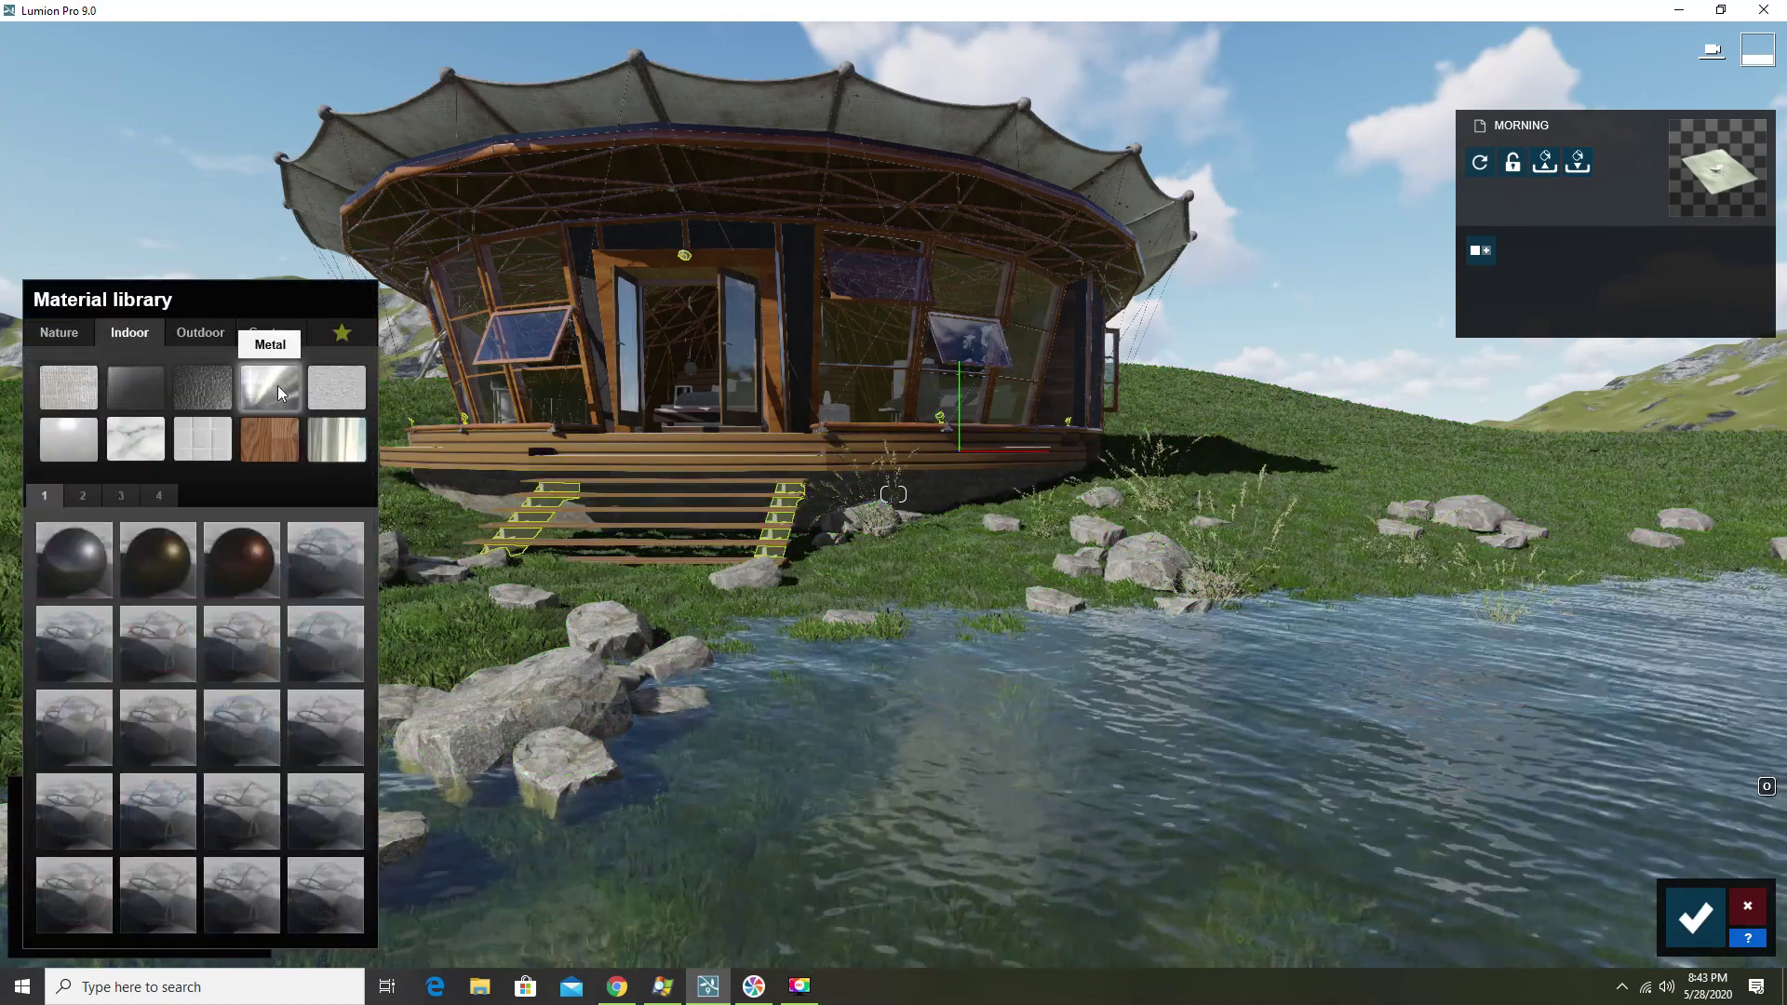
{"action": "left_click", "coordinate": [151, 561]}
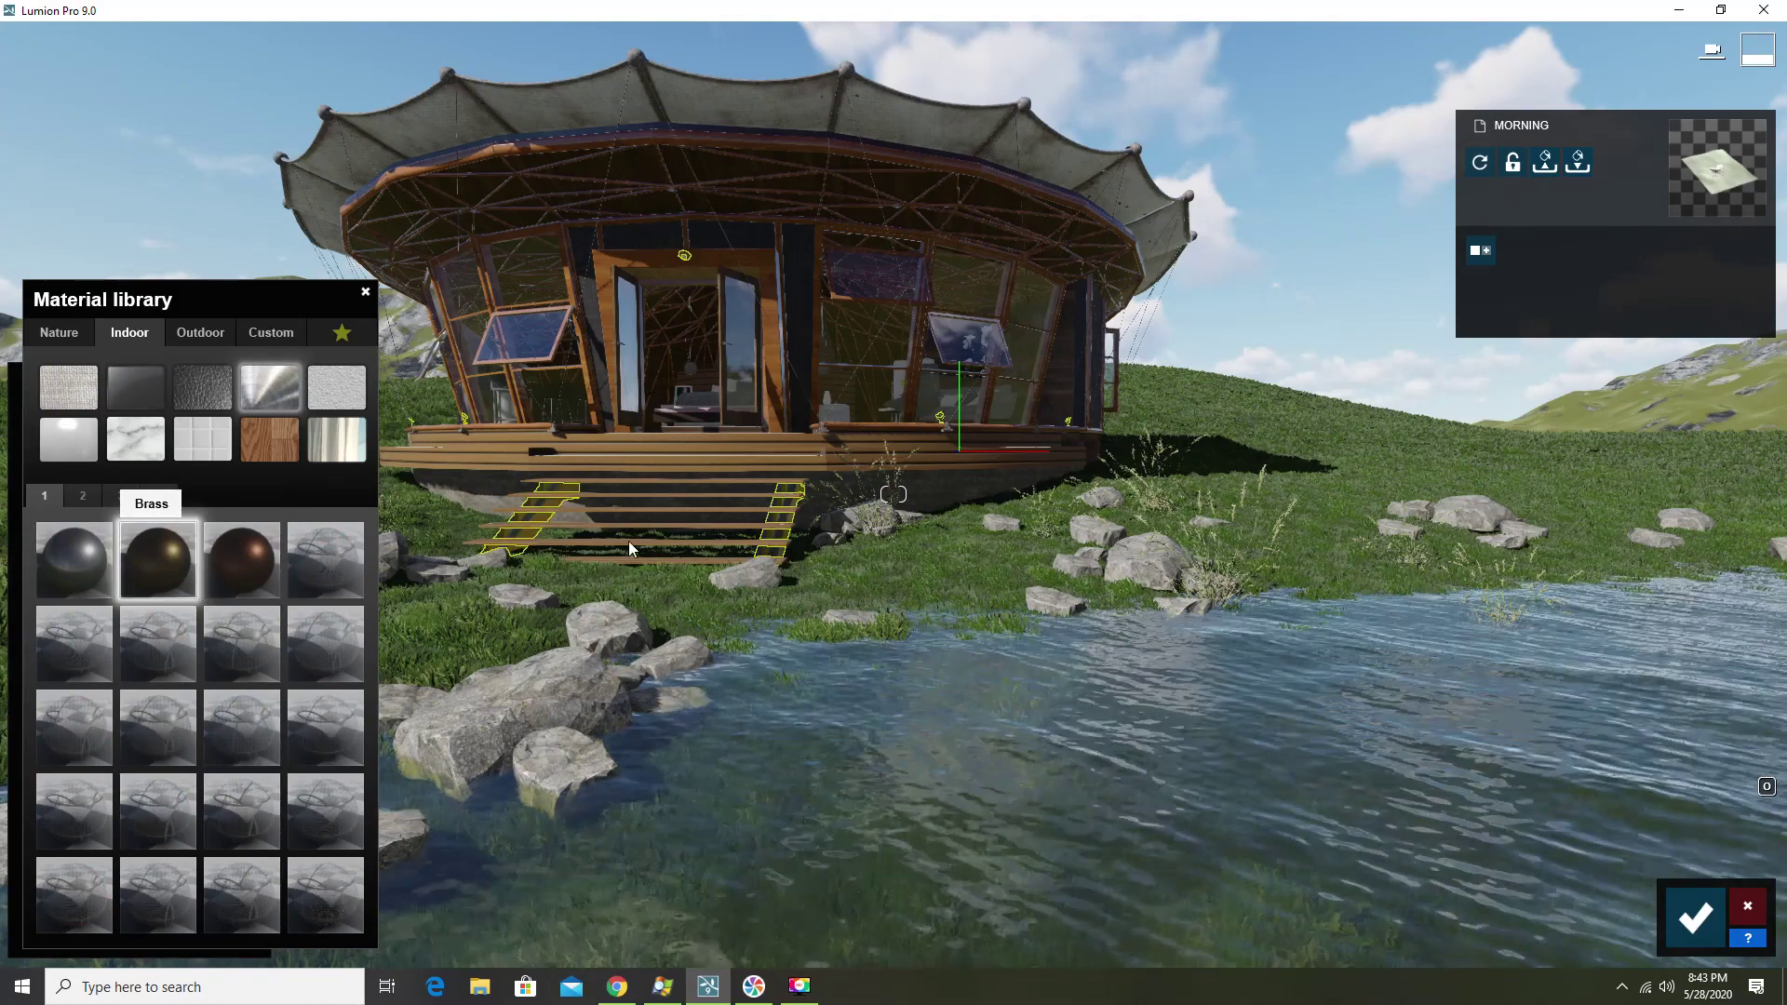
{"action": "left_click", "coordinate": [780, 543]}
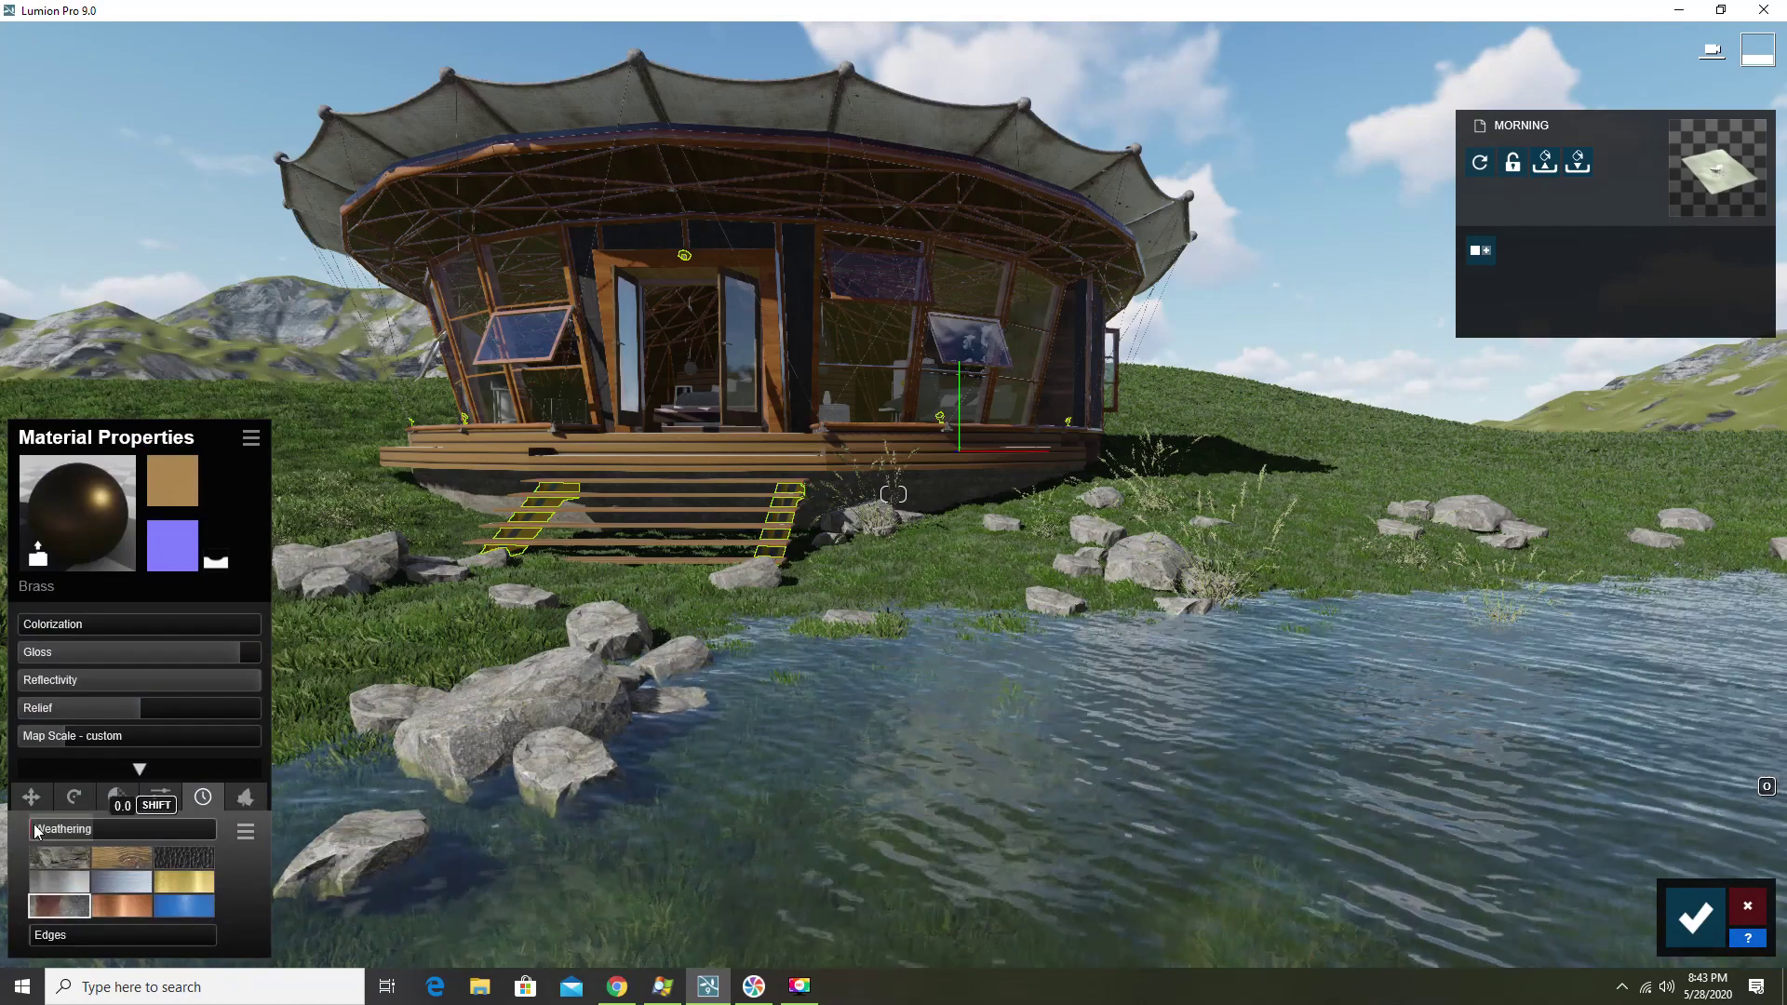
{"action": "left_click_drag", "start_coordinate": [54, 824], "coordinate": [39, 829]}
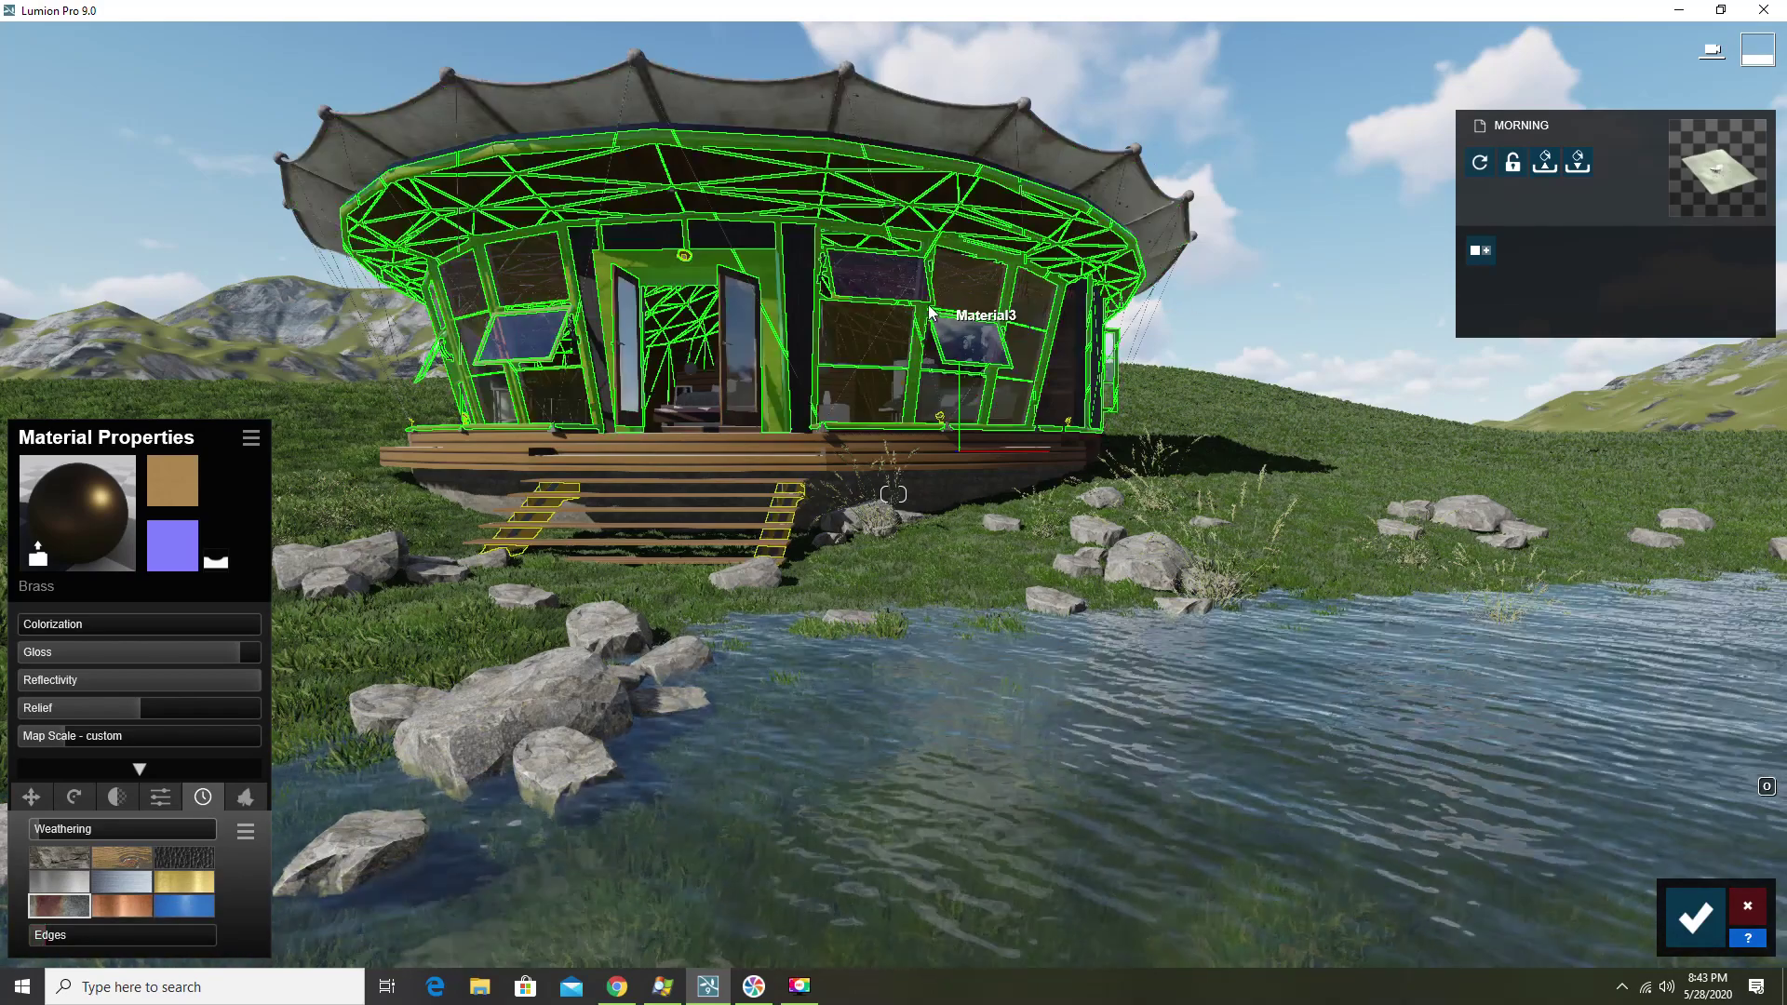
{"action": "left_click", "coordinate": [959, 303]}
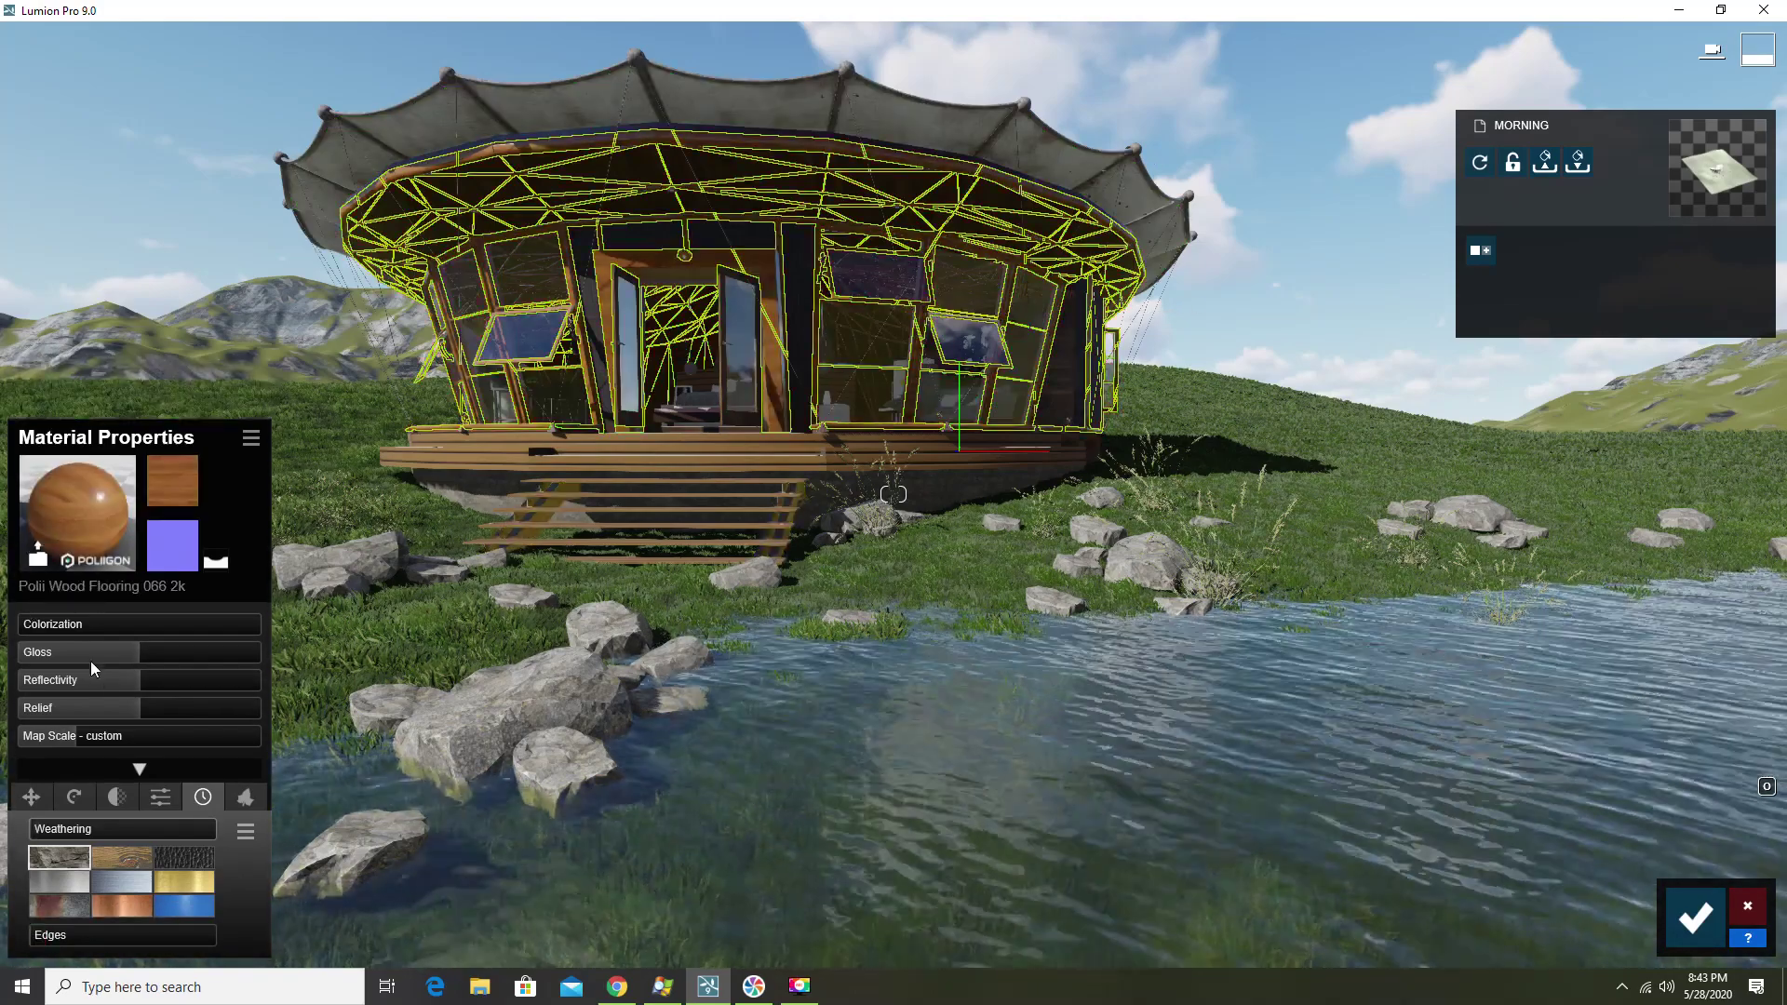
Lower the Poli Wood Flooring frame's reflectivity and add 0.1 edge wear and 0.1 wood weathering
{"action": "left_click_drag", "start_coordinate": [128, 679], "coordinate": [98, 685]}
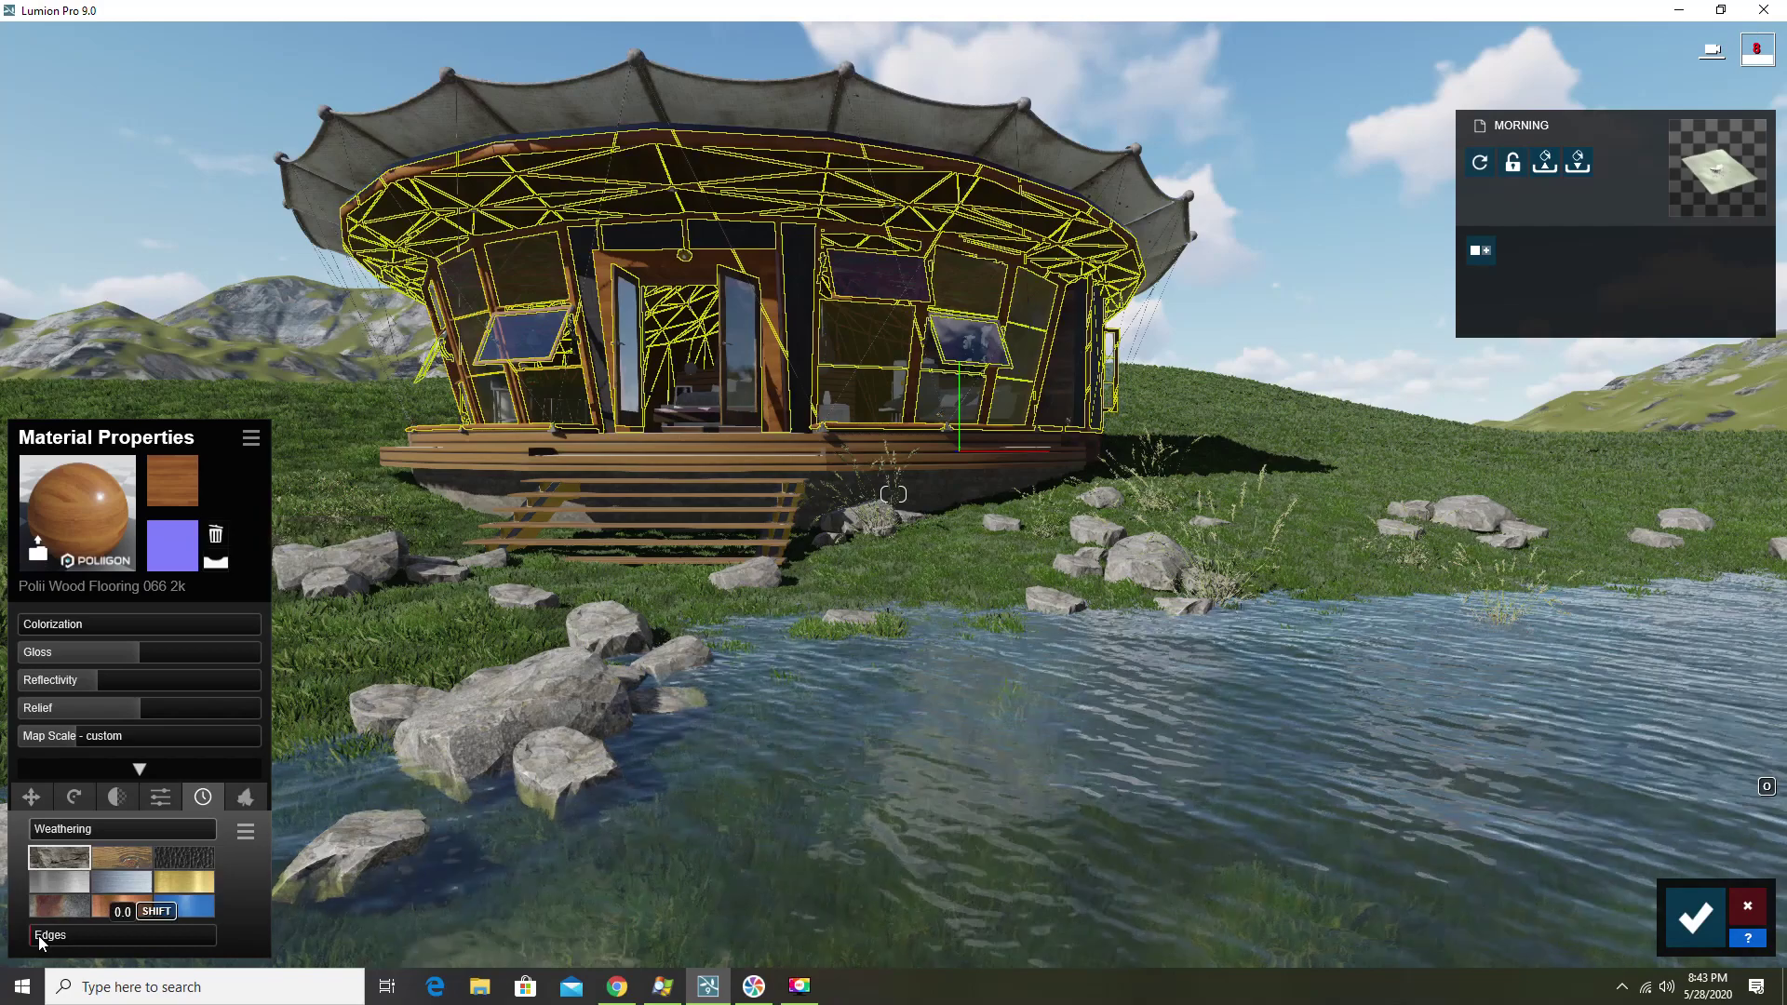
{"action": "left_click_drag", "start_coordinate": [42, 935], "coordinate": [46, 936]}
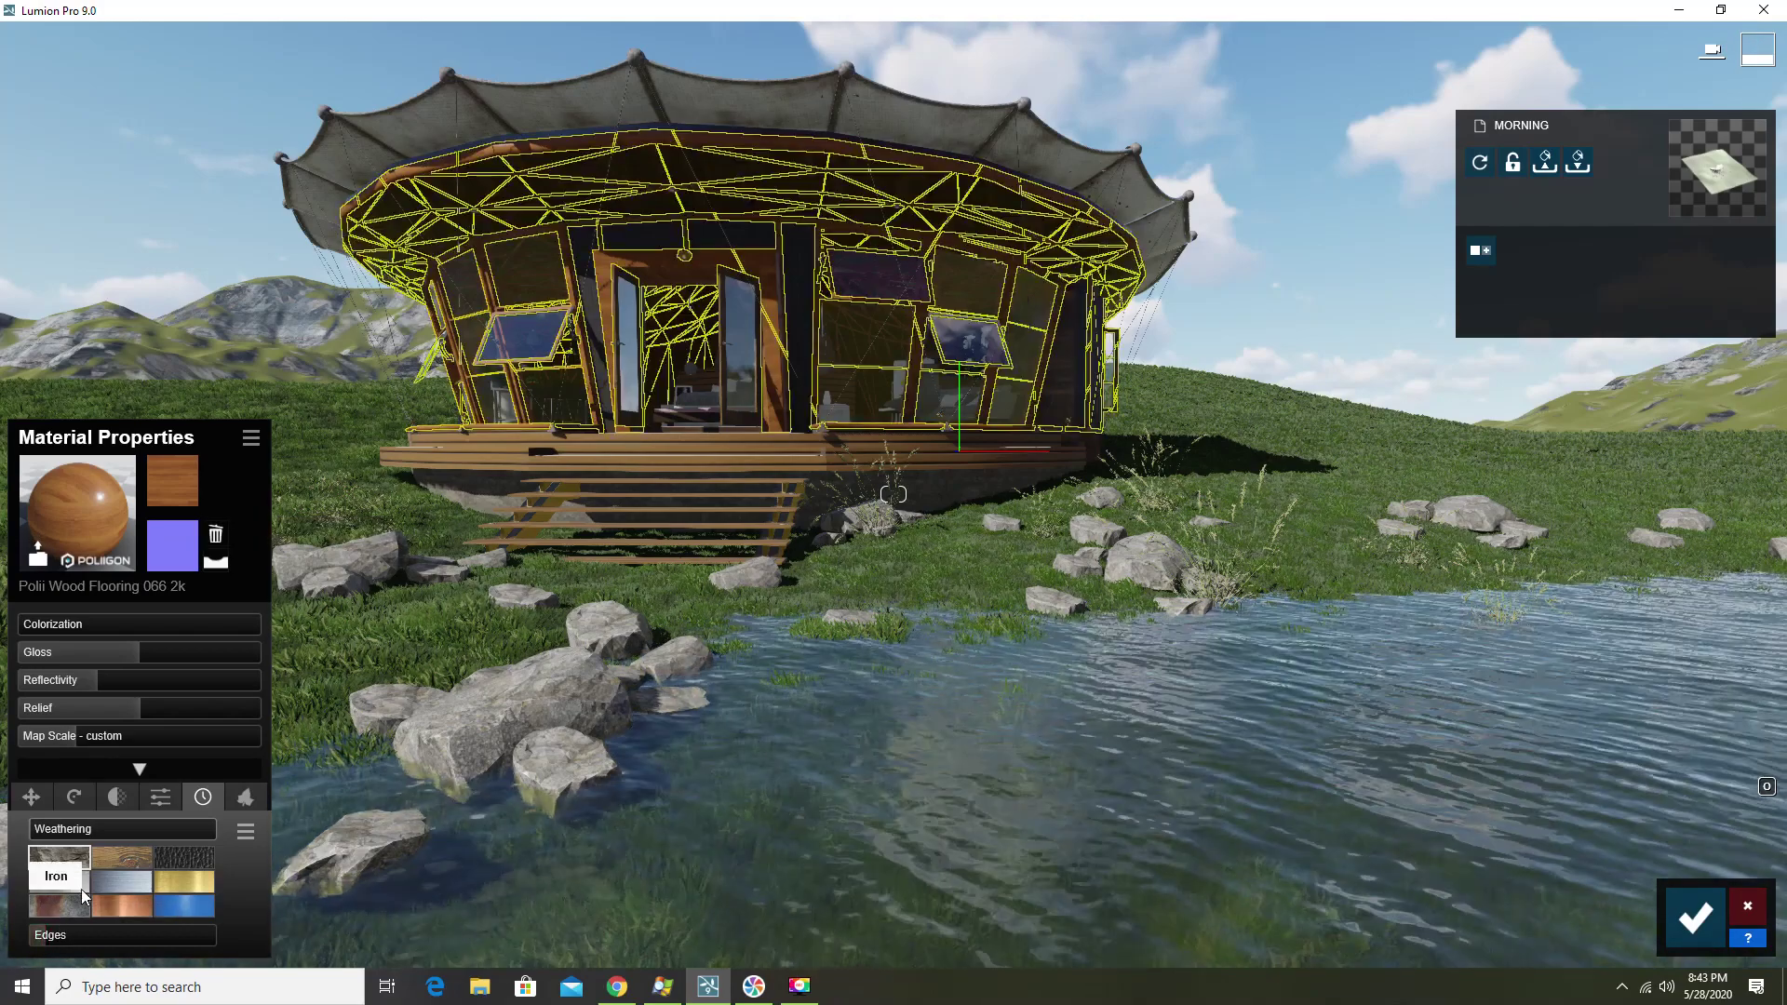
{"action": "left_click", "coordinate": [121, 858]}
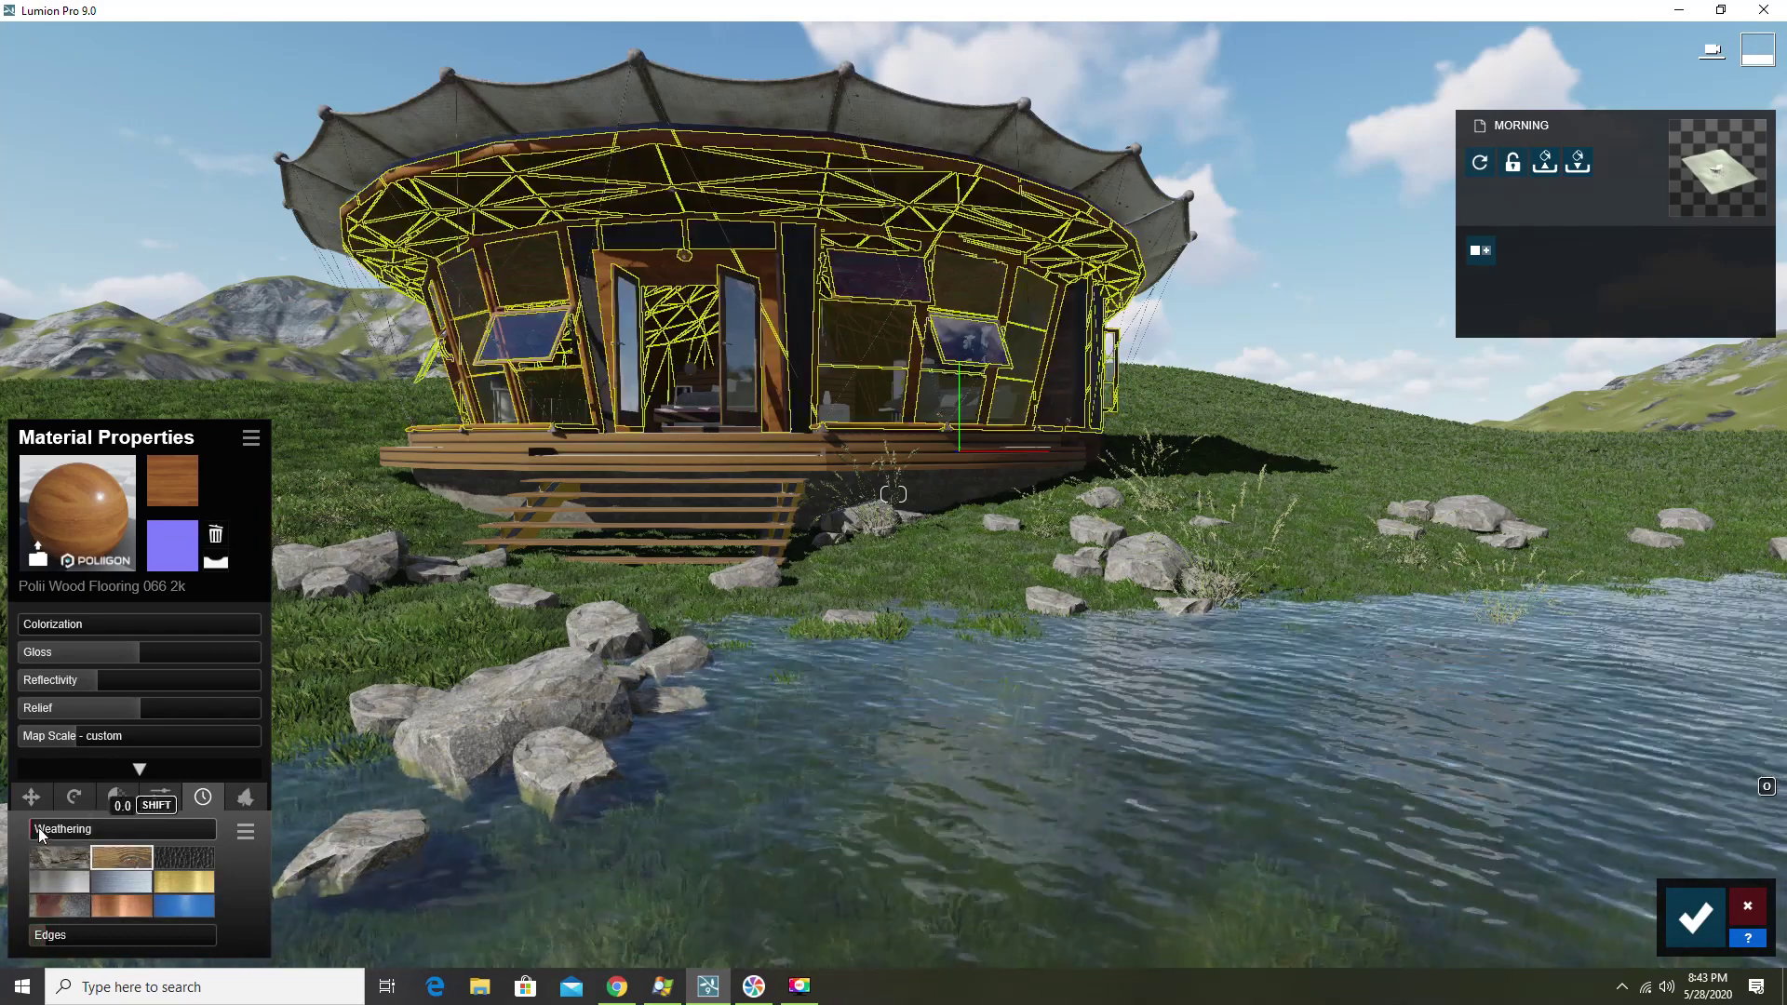
{"action": "left_click_drag", "start_coordinate": [54, 829], "coordinate": [34, 829]}
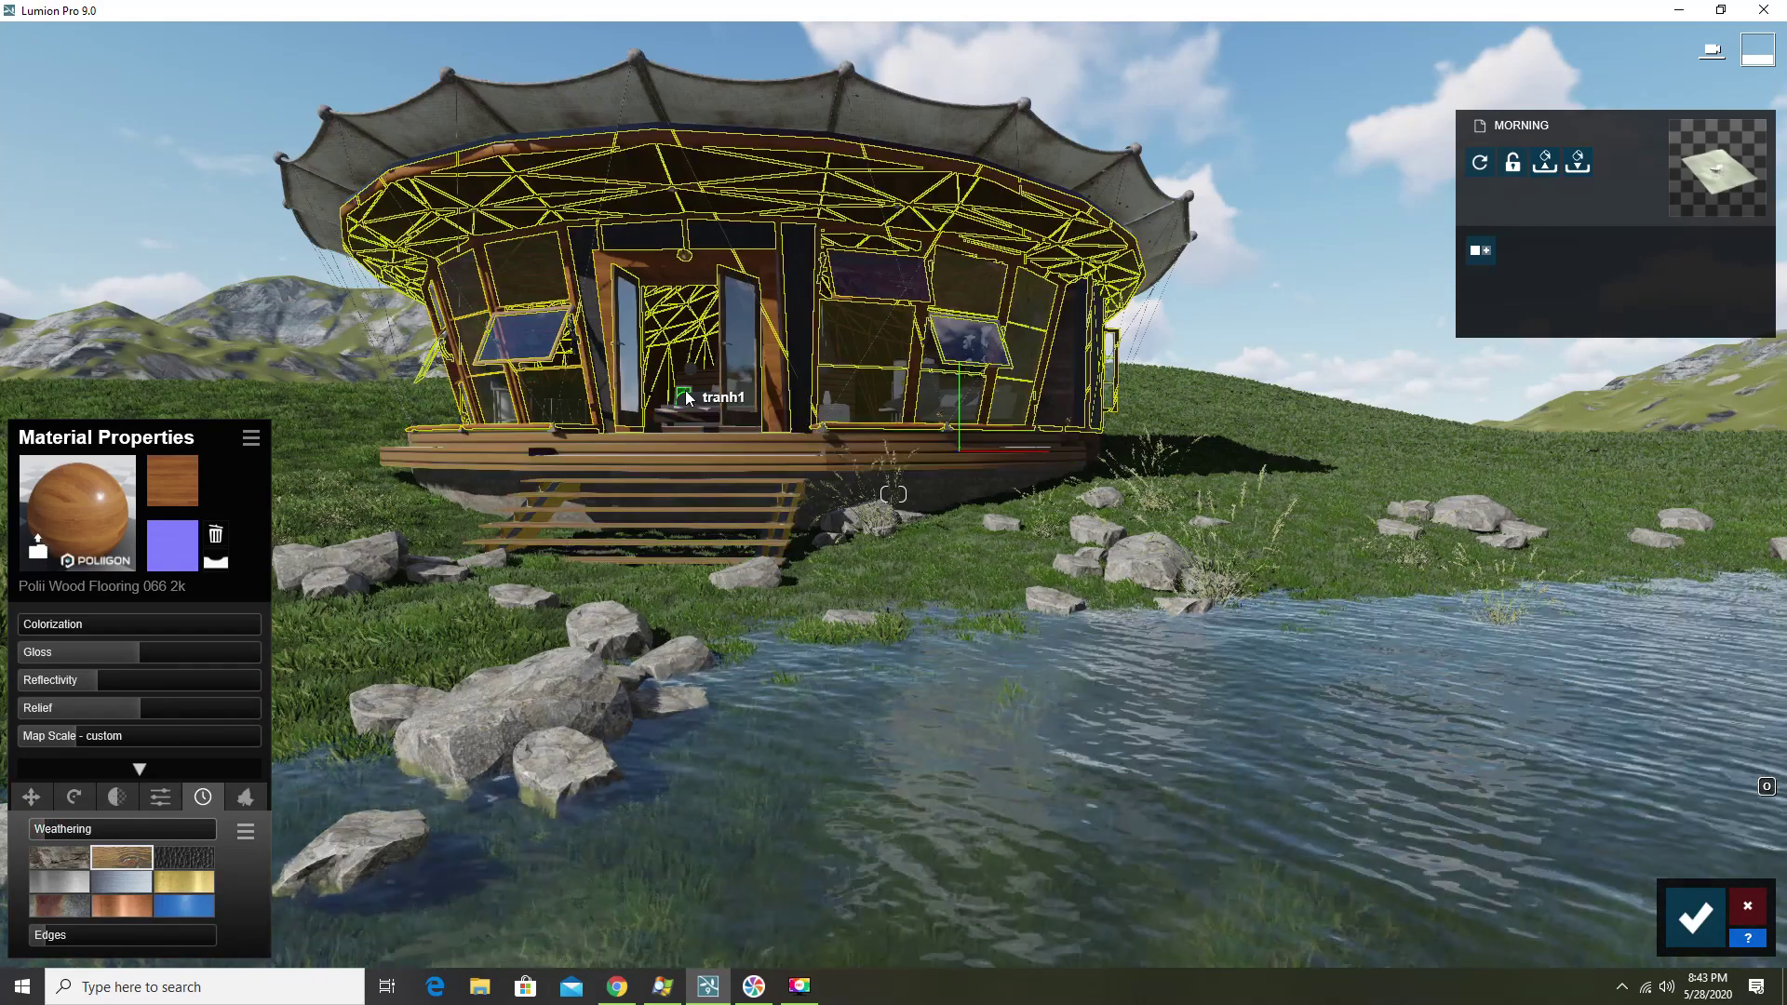
Walk into the pavilion and give the pendant lamp globes a Standard material
{"action": "key", "text": "w"}
{"action": "key", "text": "w"}
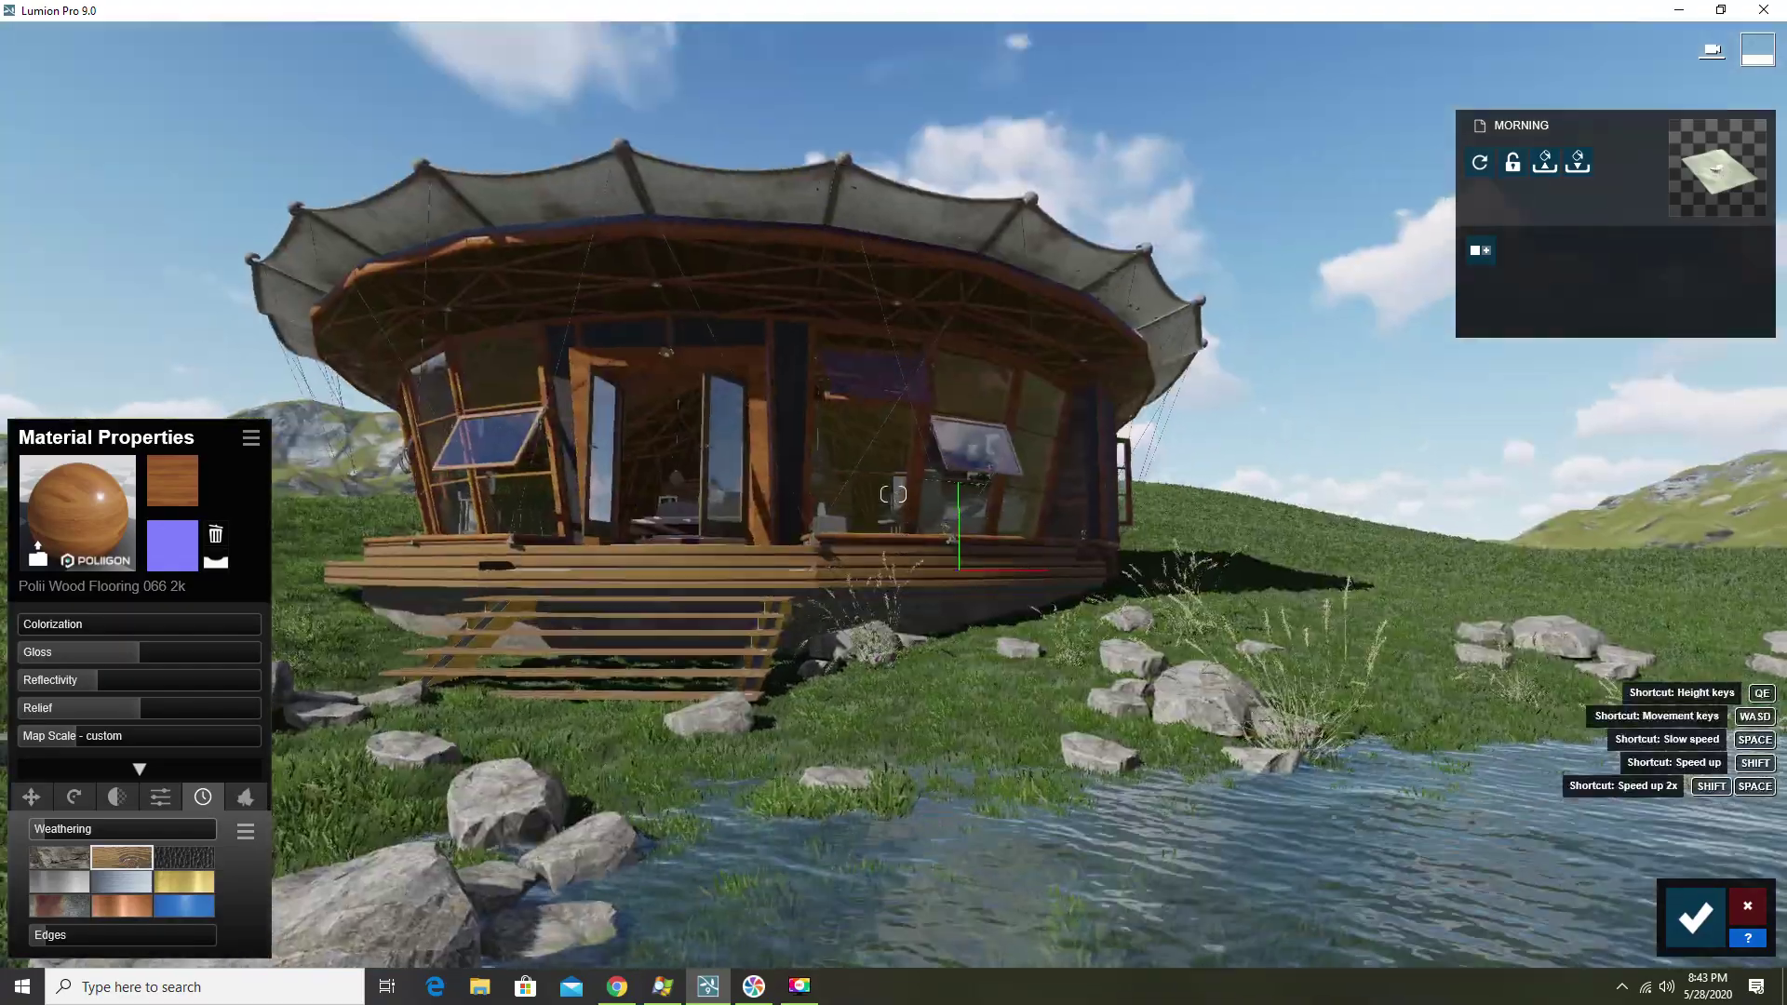
{"action": "key", "text": "w"}
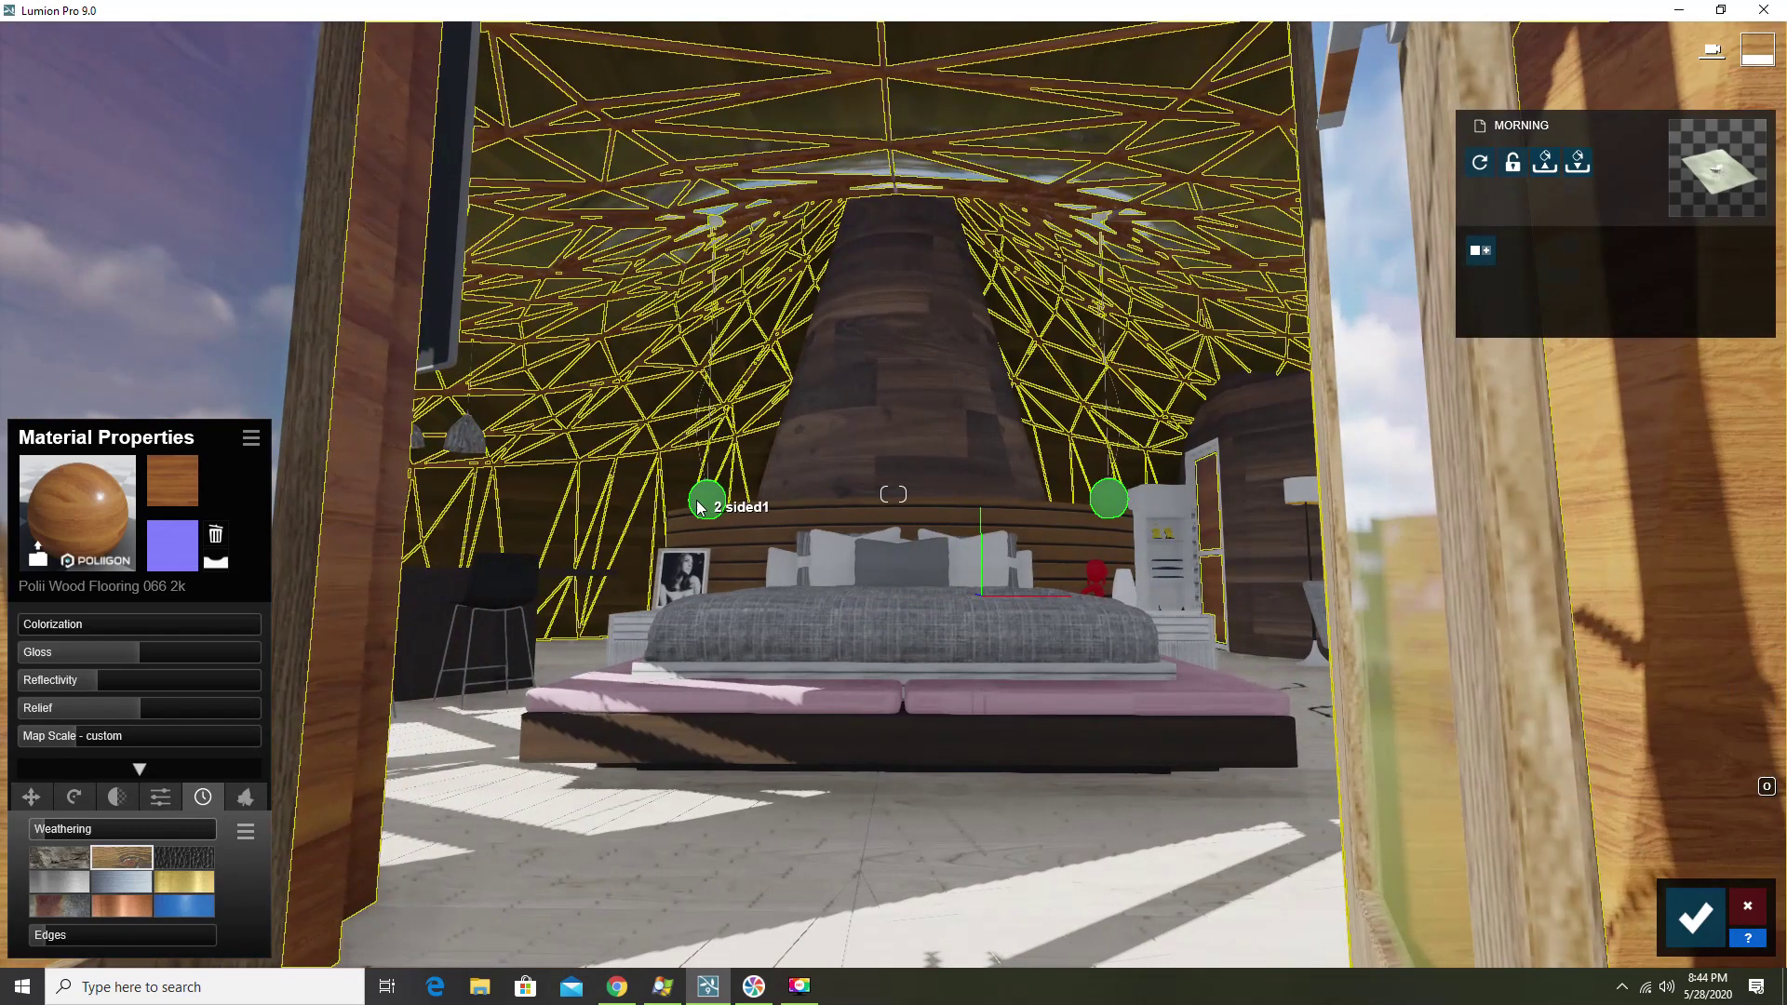
{"action": "left_click", "coordinate": [700, 502]}
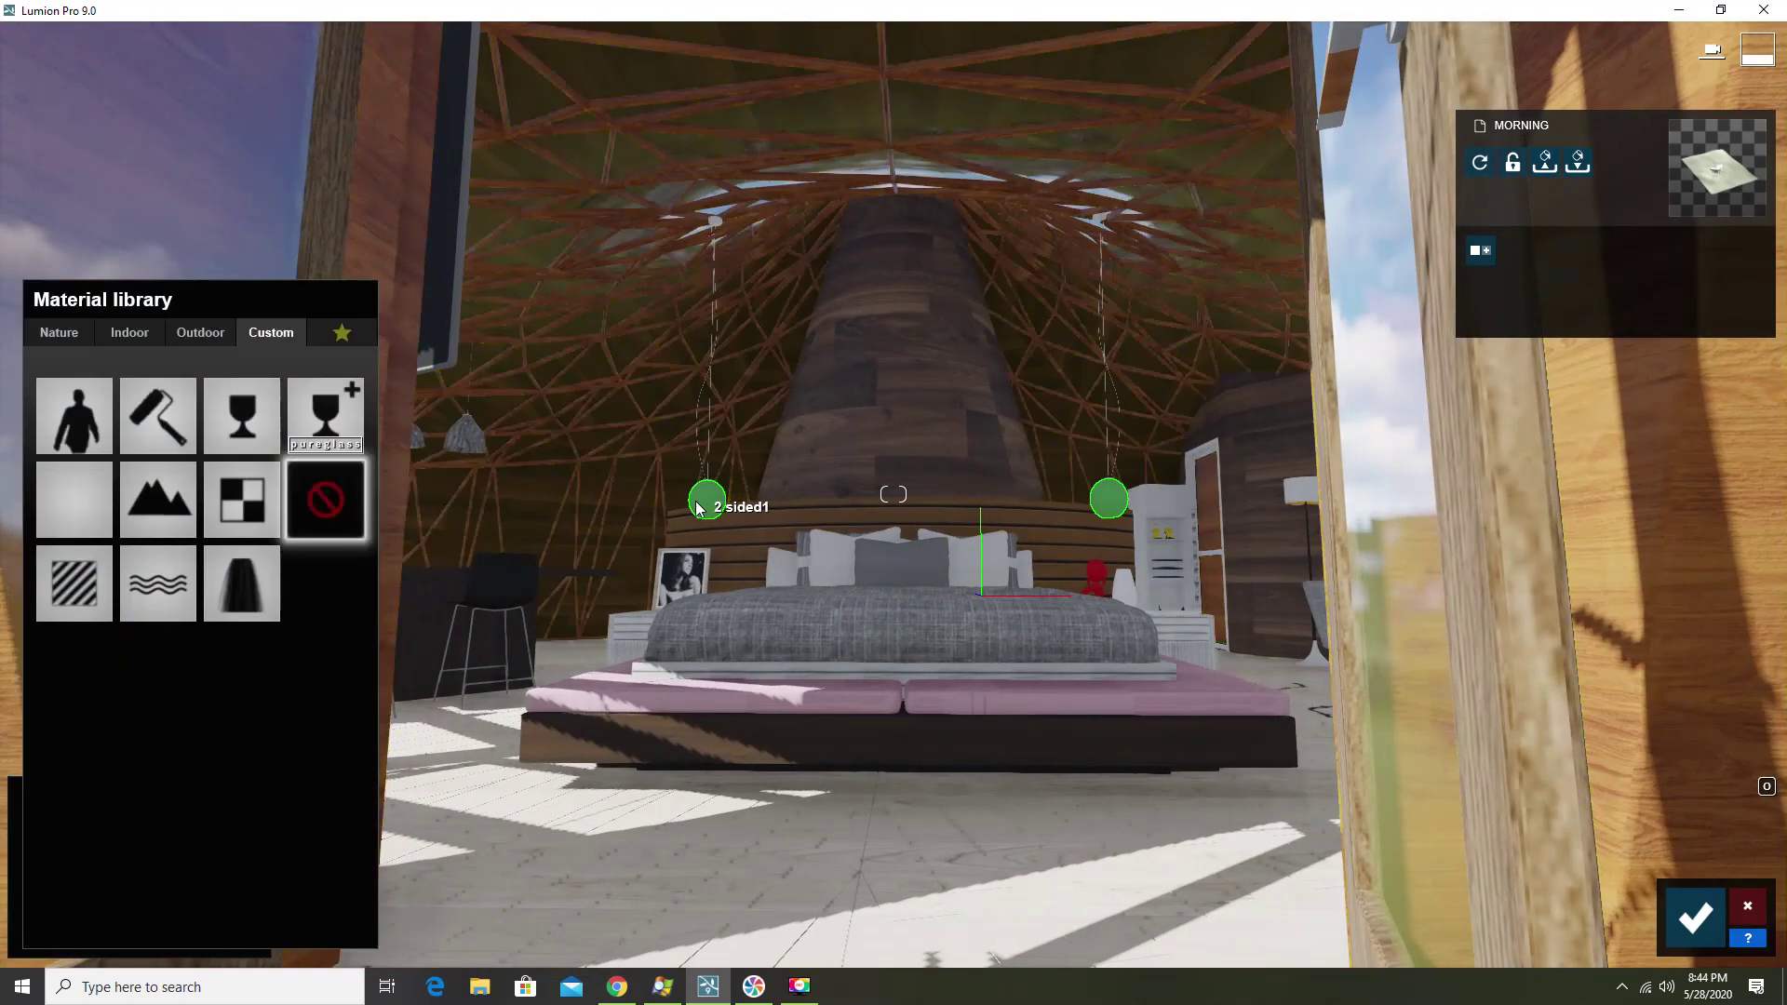
{"action": "left_click", "coordinate": [64, 588]}
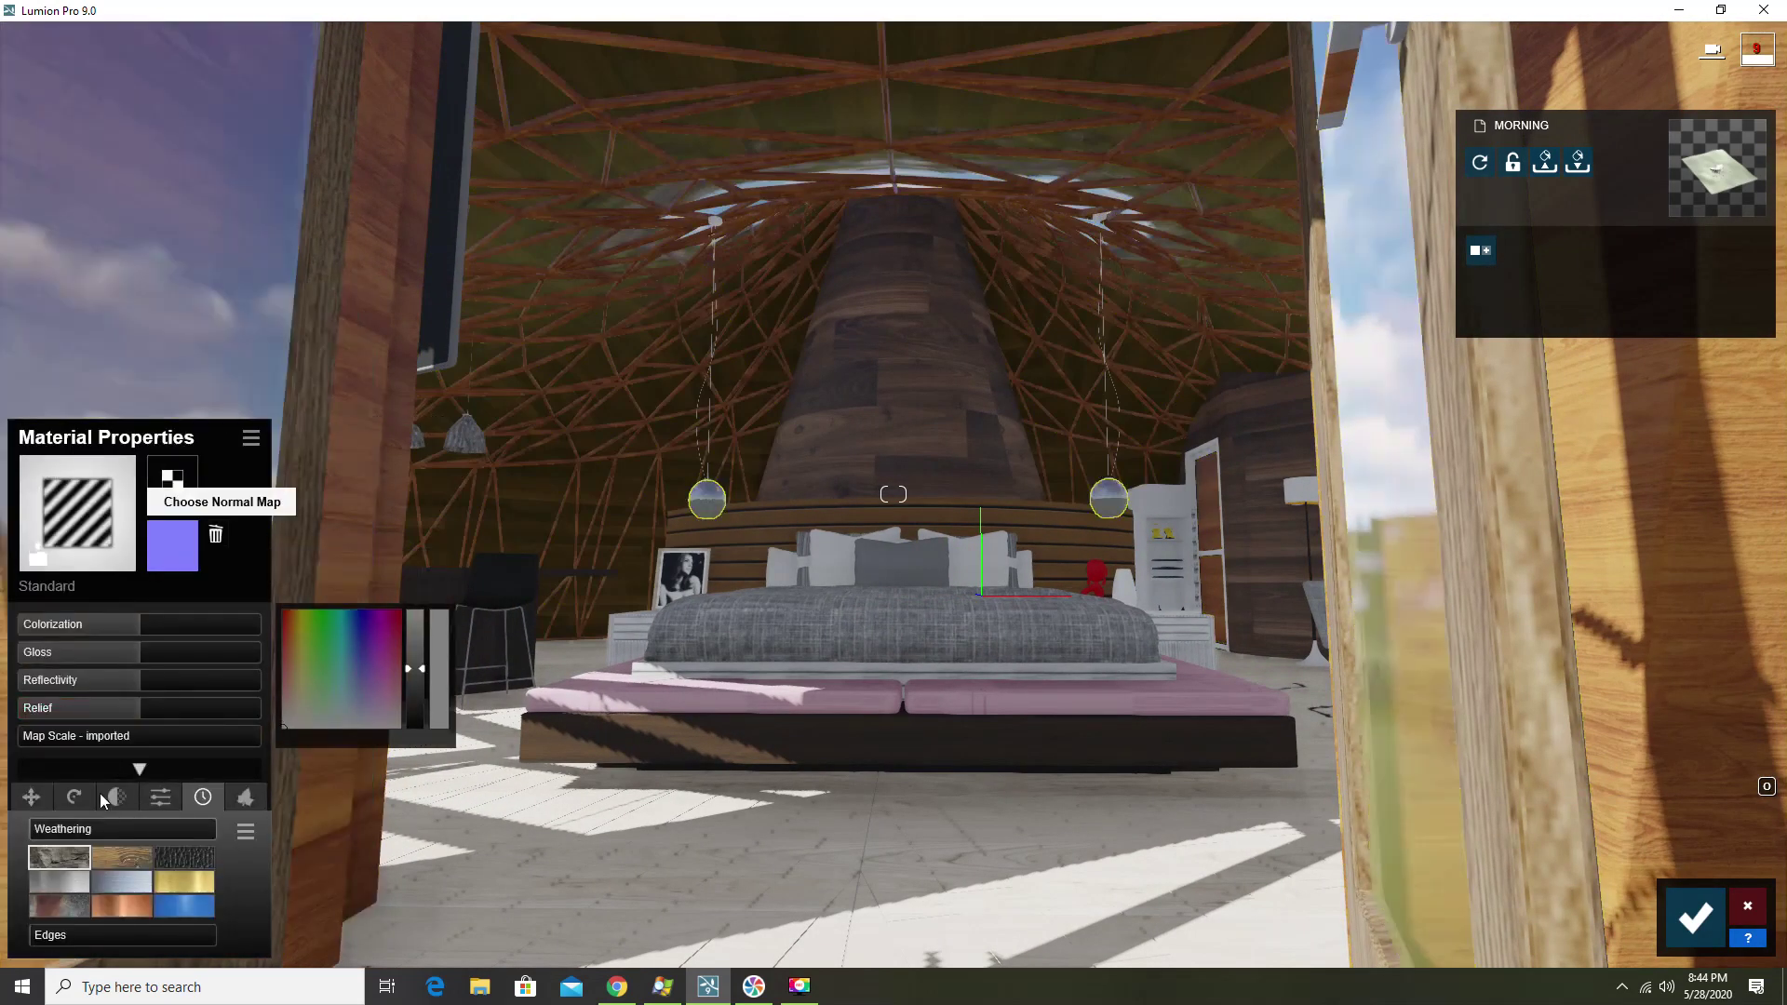
Tint the lamp globes' material pale yellow, then select the bed blanket
{"action": "left_click", "coordinate": [158, 806]}
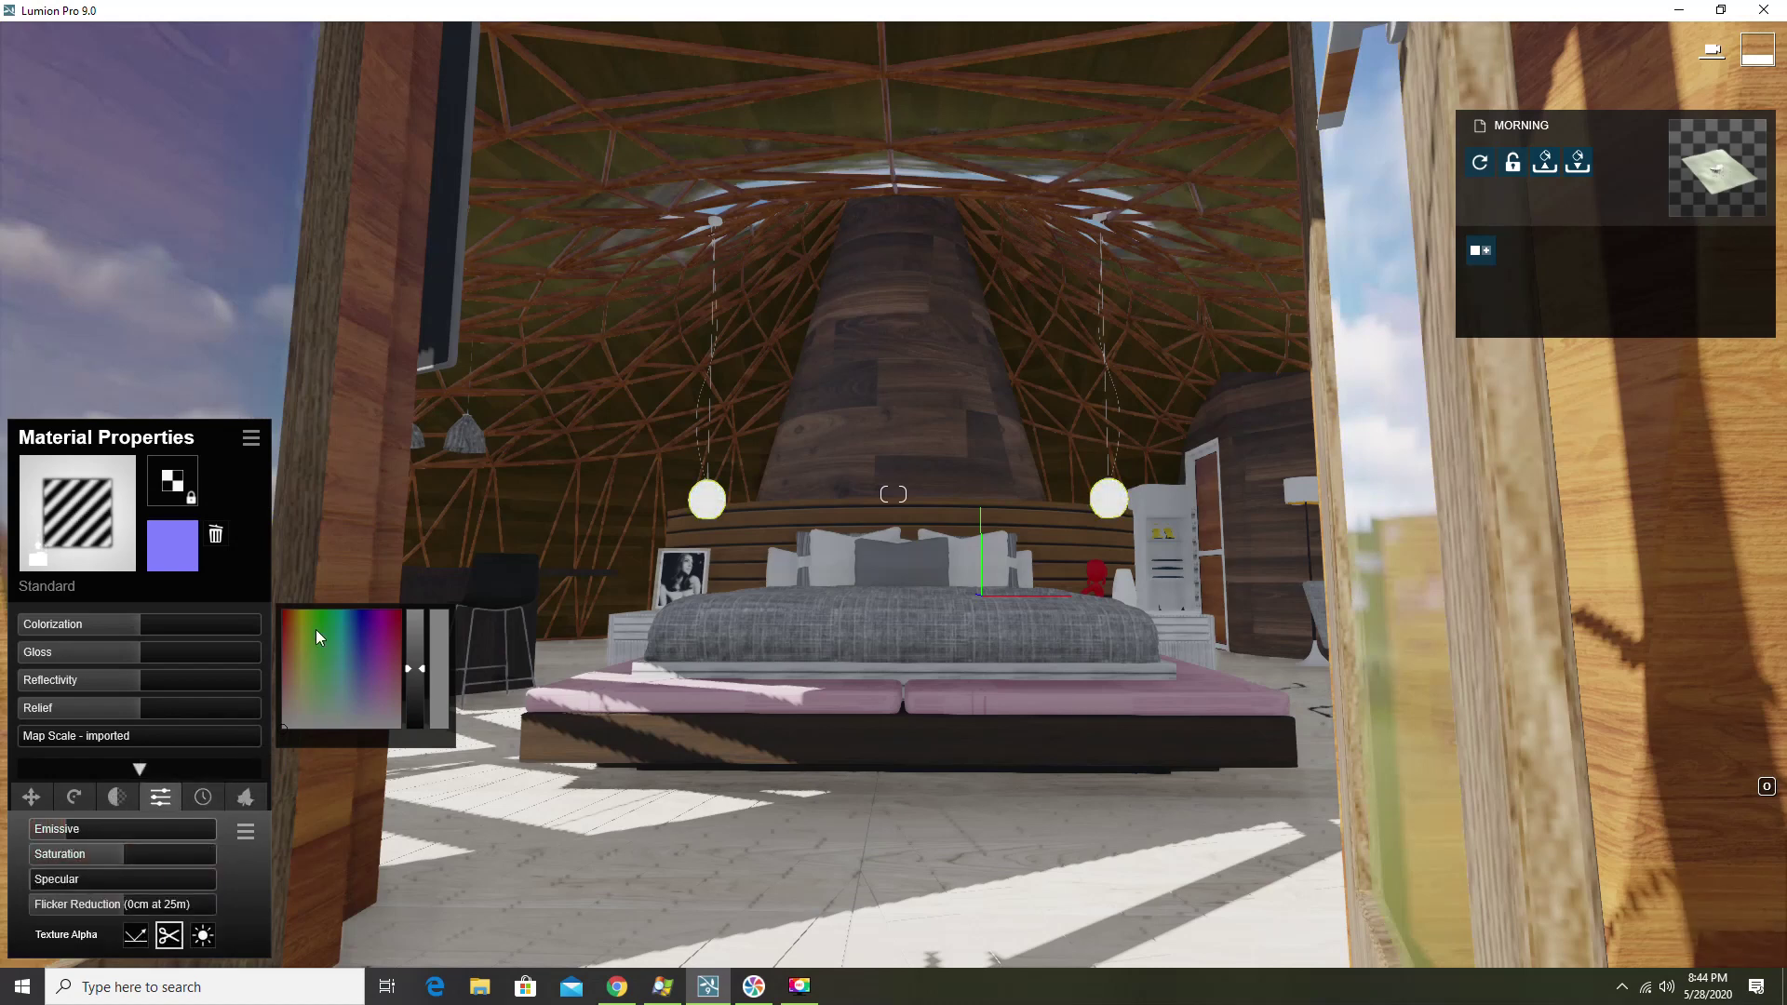
{"action": "left_click", "coordinate": [299, 612]}
{"action": "left_click_drag", "start_coordinate": [420, 668], "coordinate": [419, 633]}
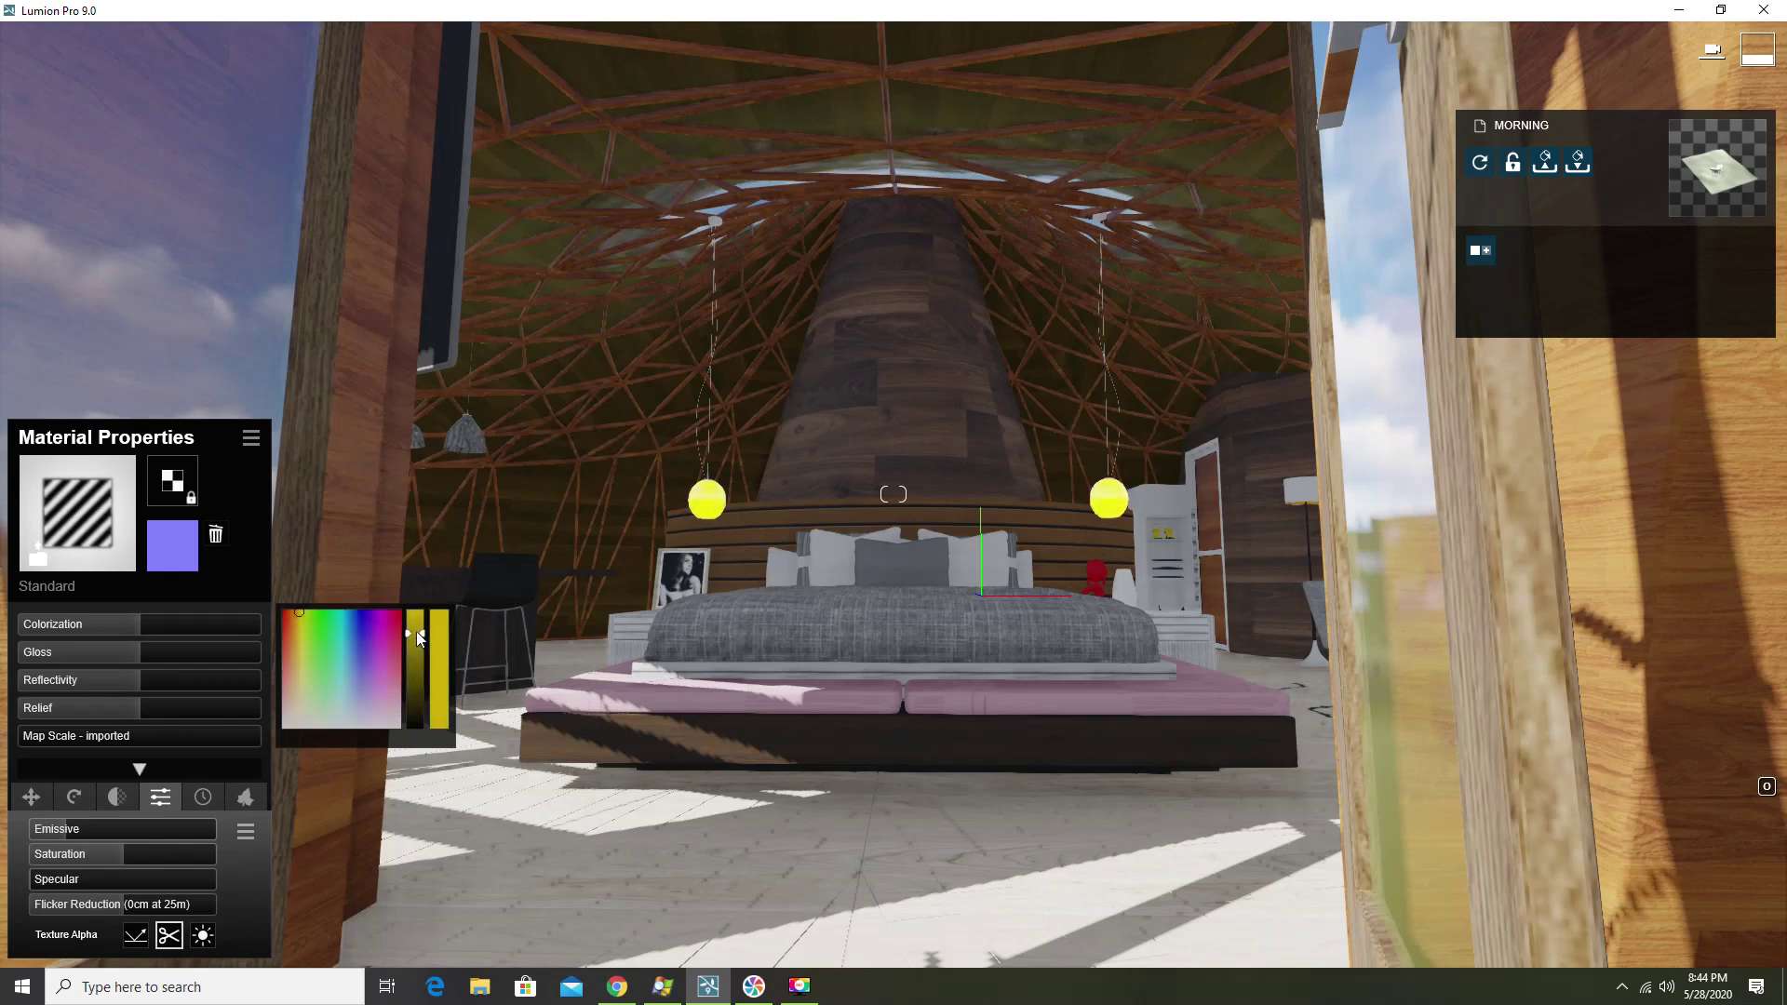
{"action": "left_click_drag", "start_coordinate": [294, 618], "coordinate": [299, 668]}
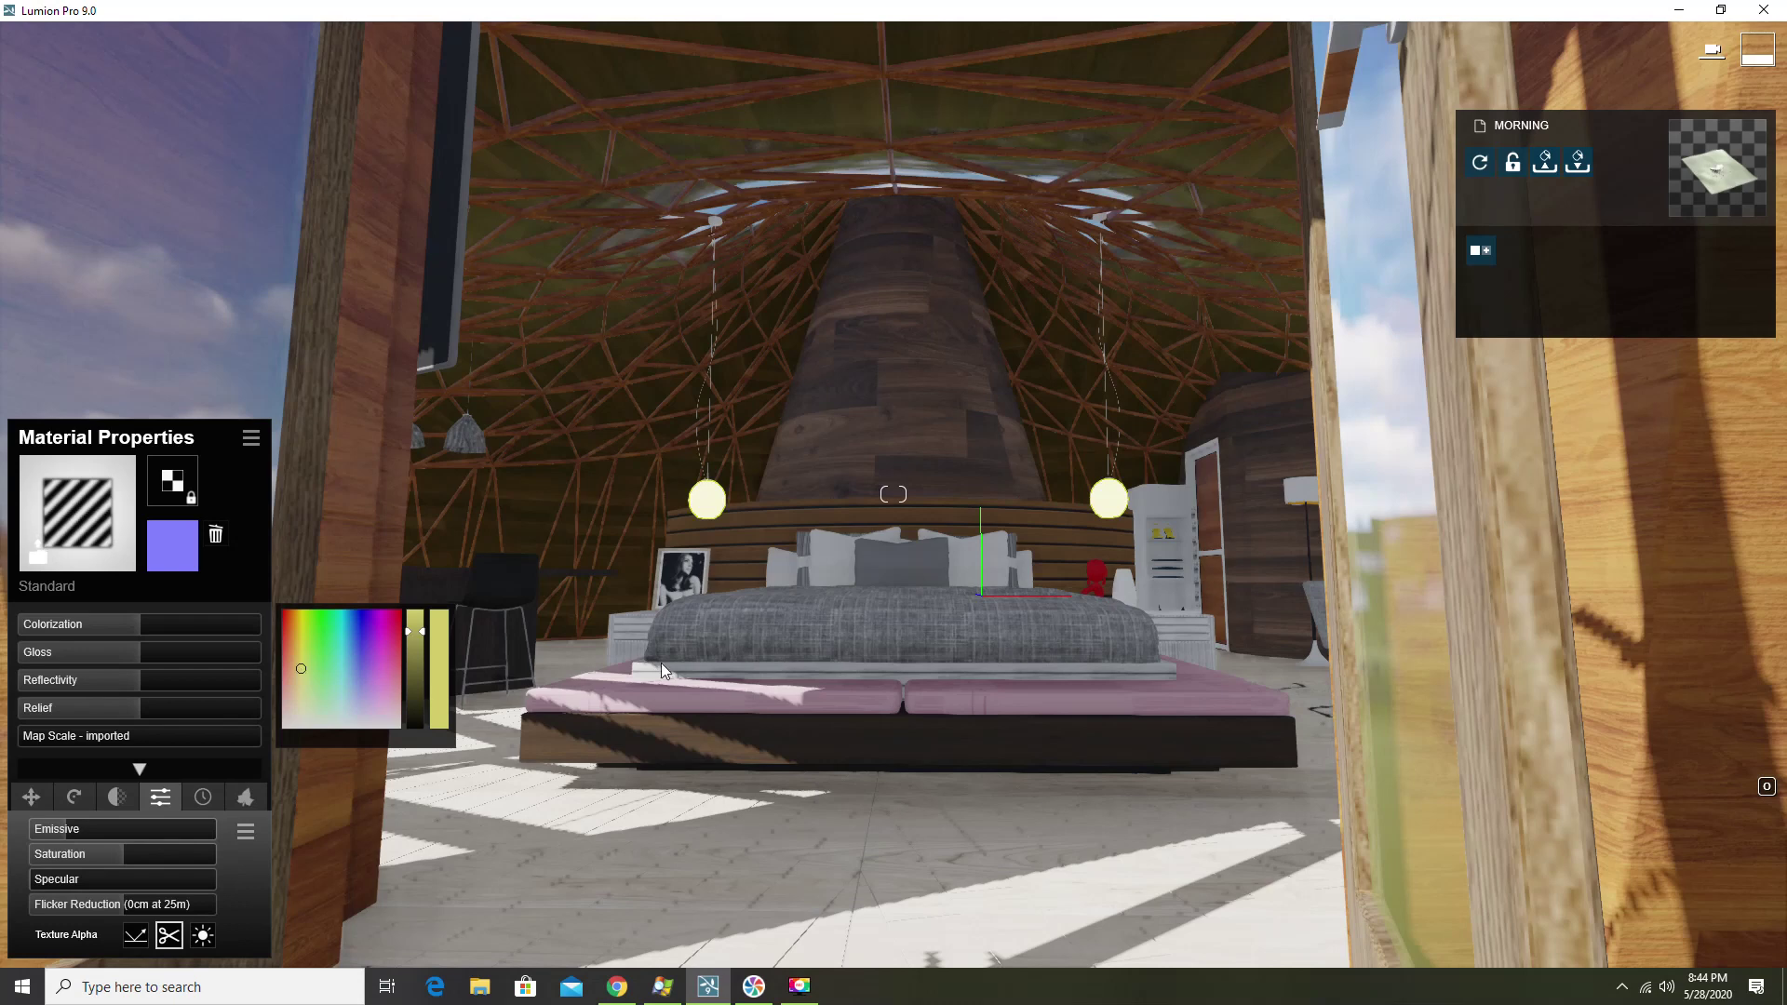
{"action": "left_click", "coordinate": [795, 626]}
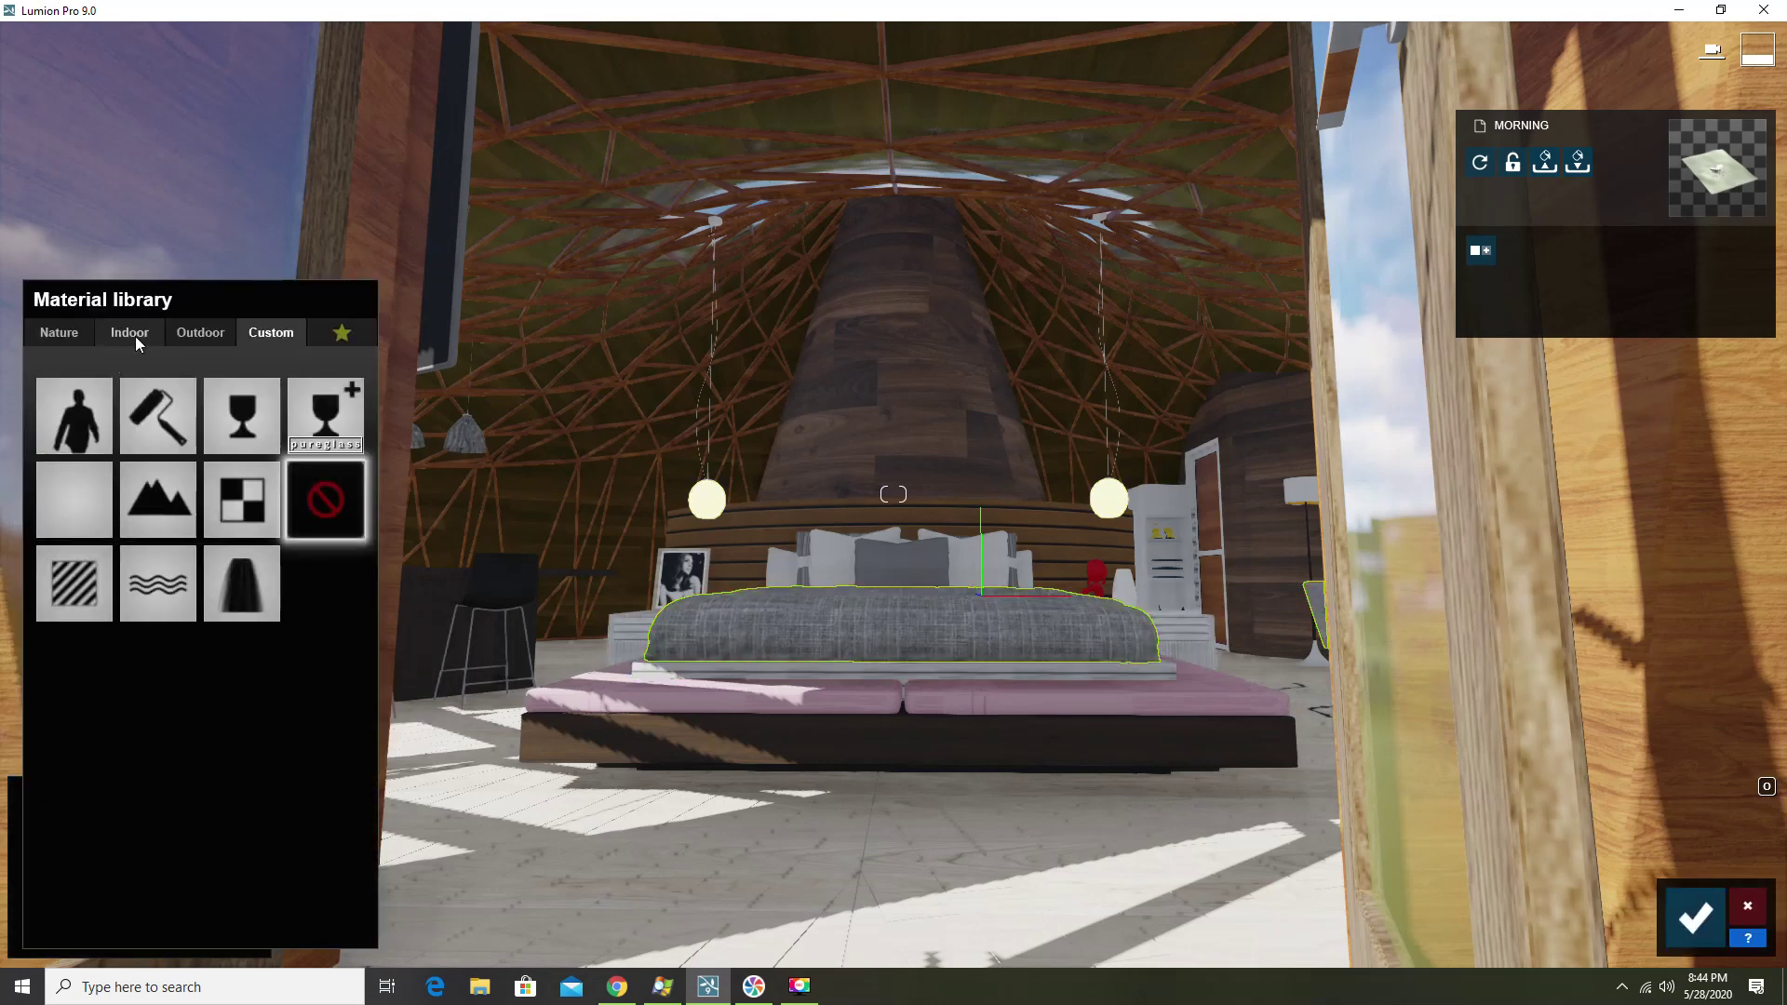
Put beige indoor carpet on the blanket and give the mattress a low-reflectivity Standard material
{"action": "left_click", "coordinate": [136, 337]}
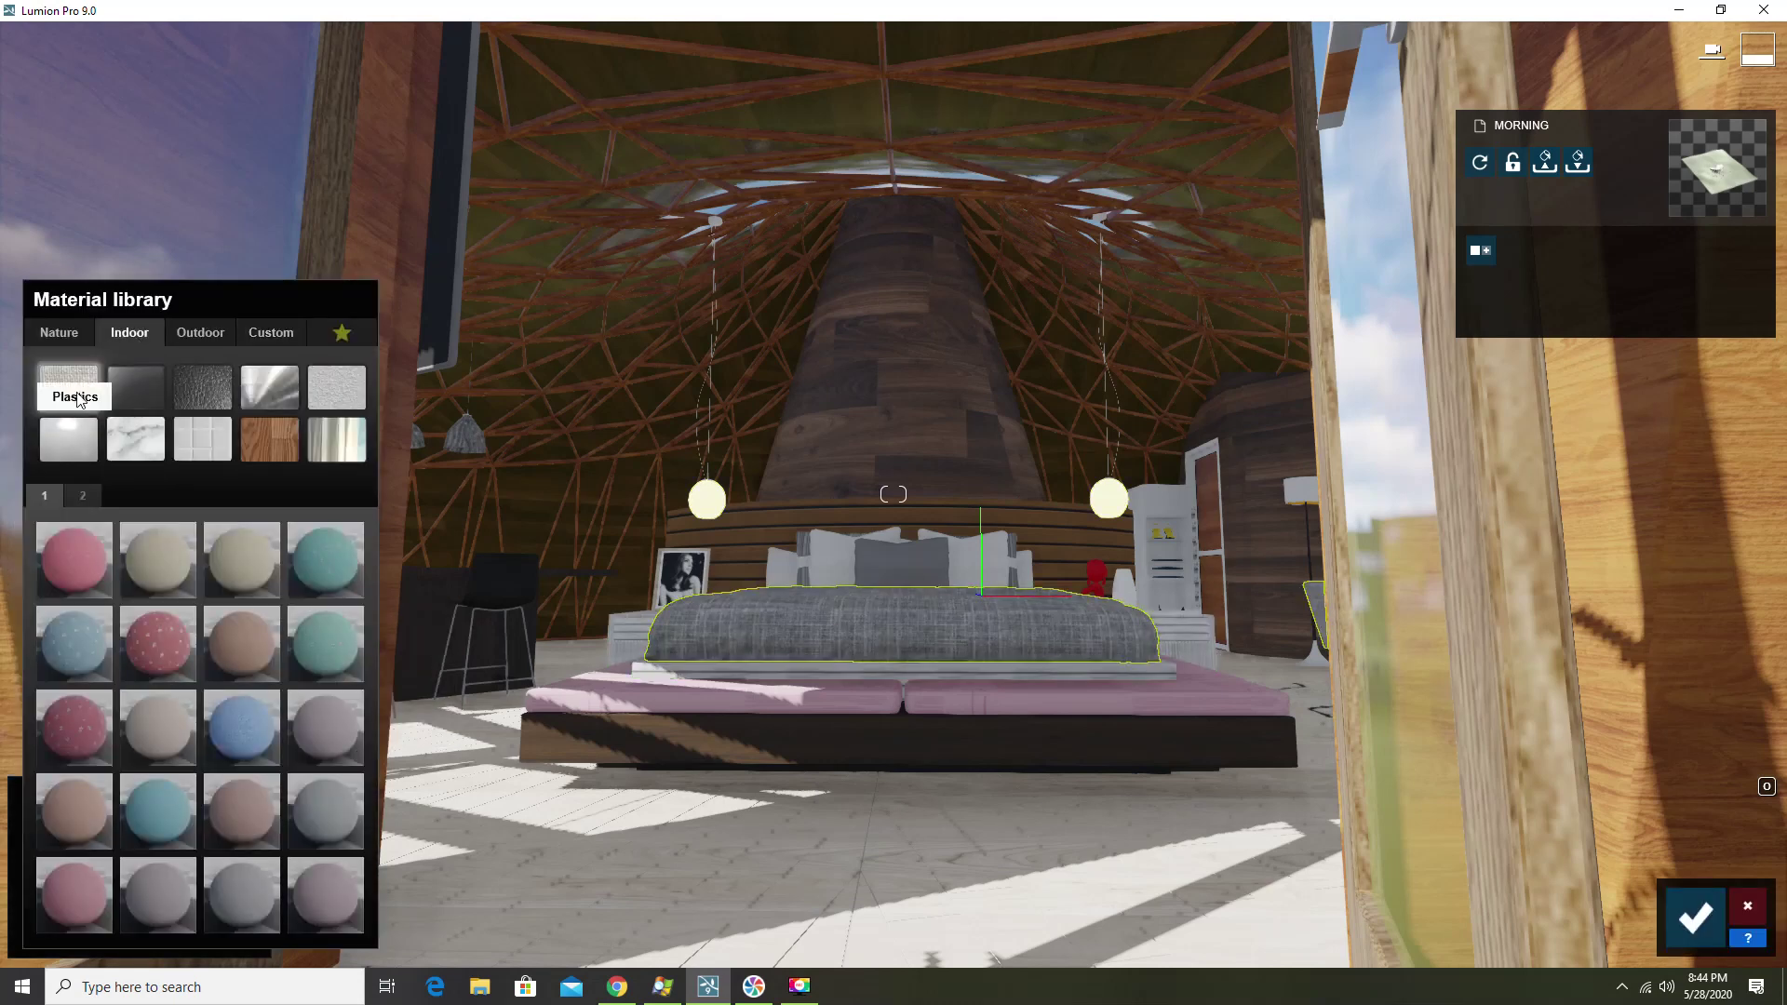
{"action": "left_click", "coordinate": [155, 571]}
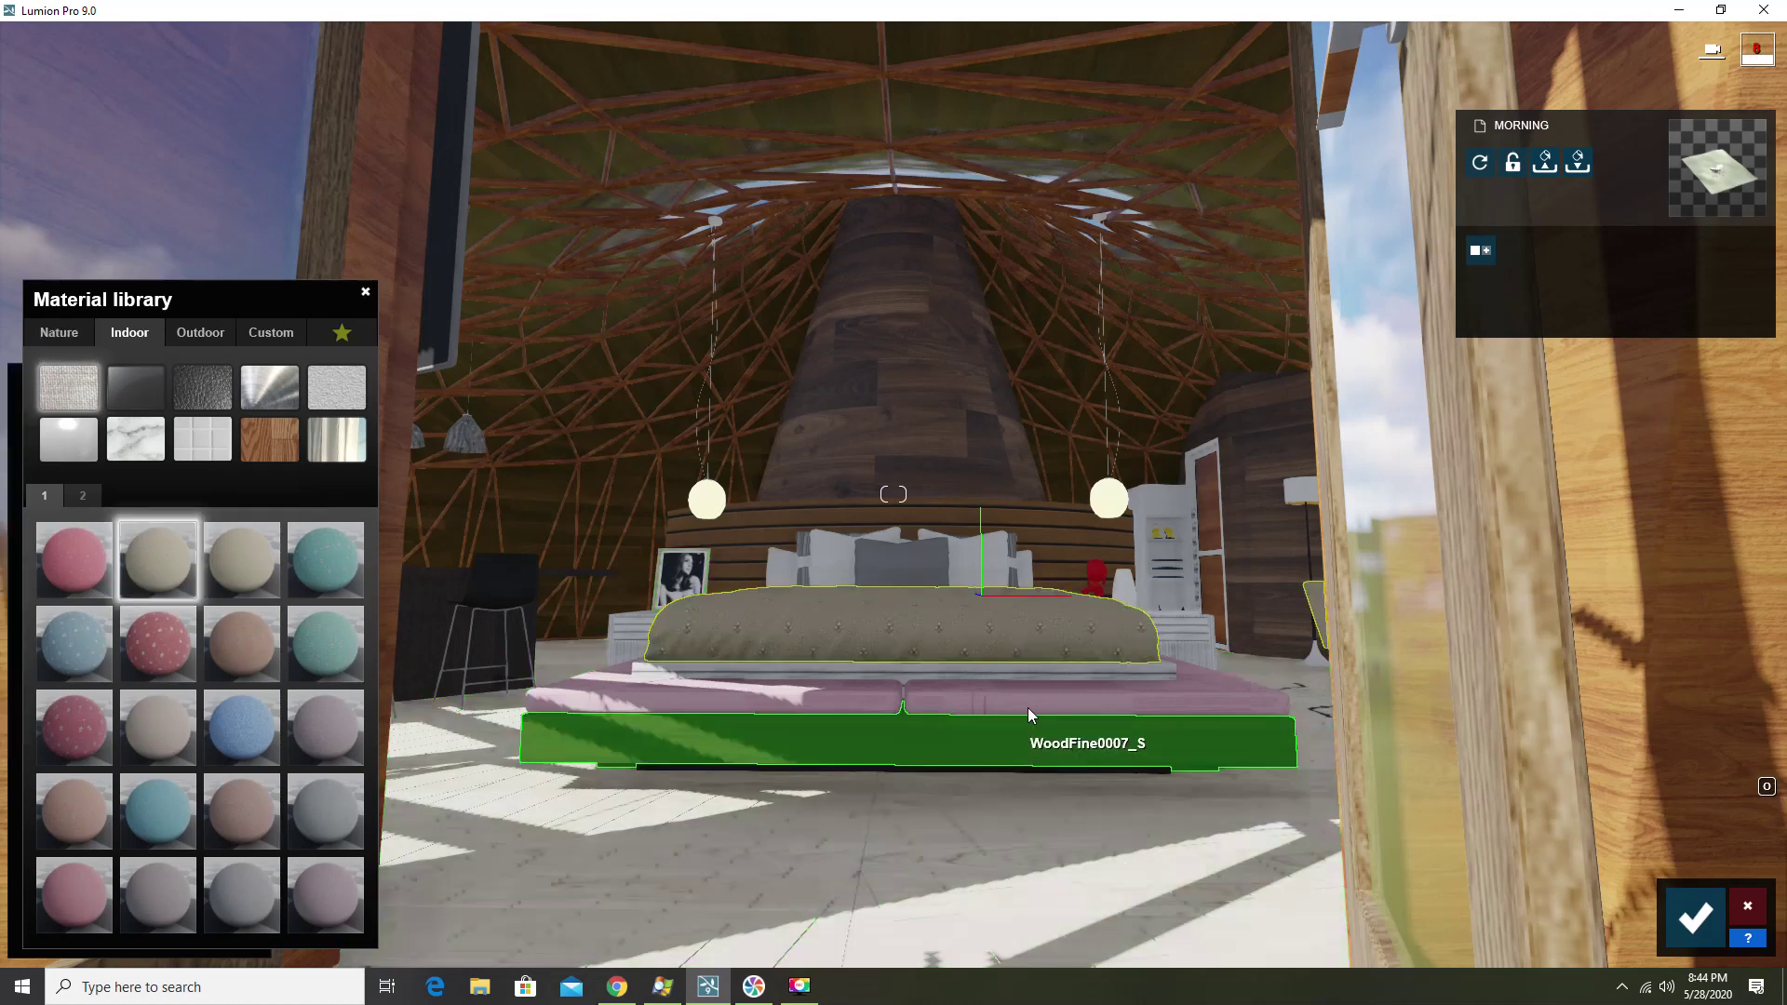
{"action": "left_click", "coordinate": [1027, 707]}
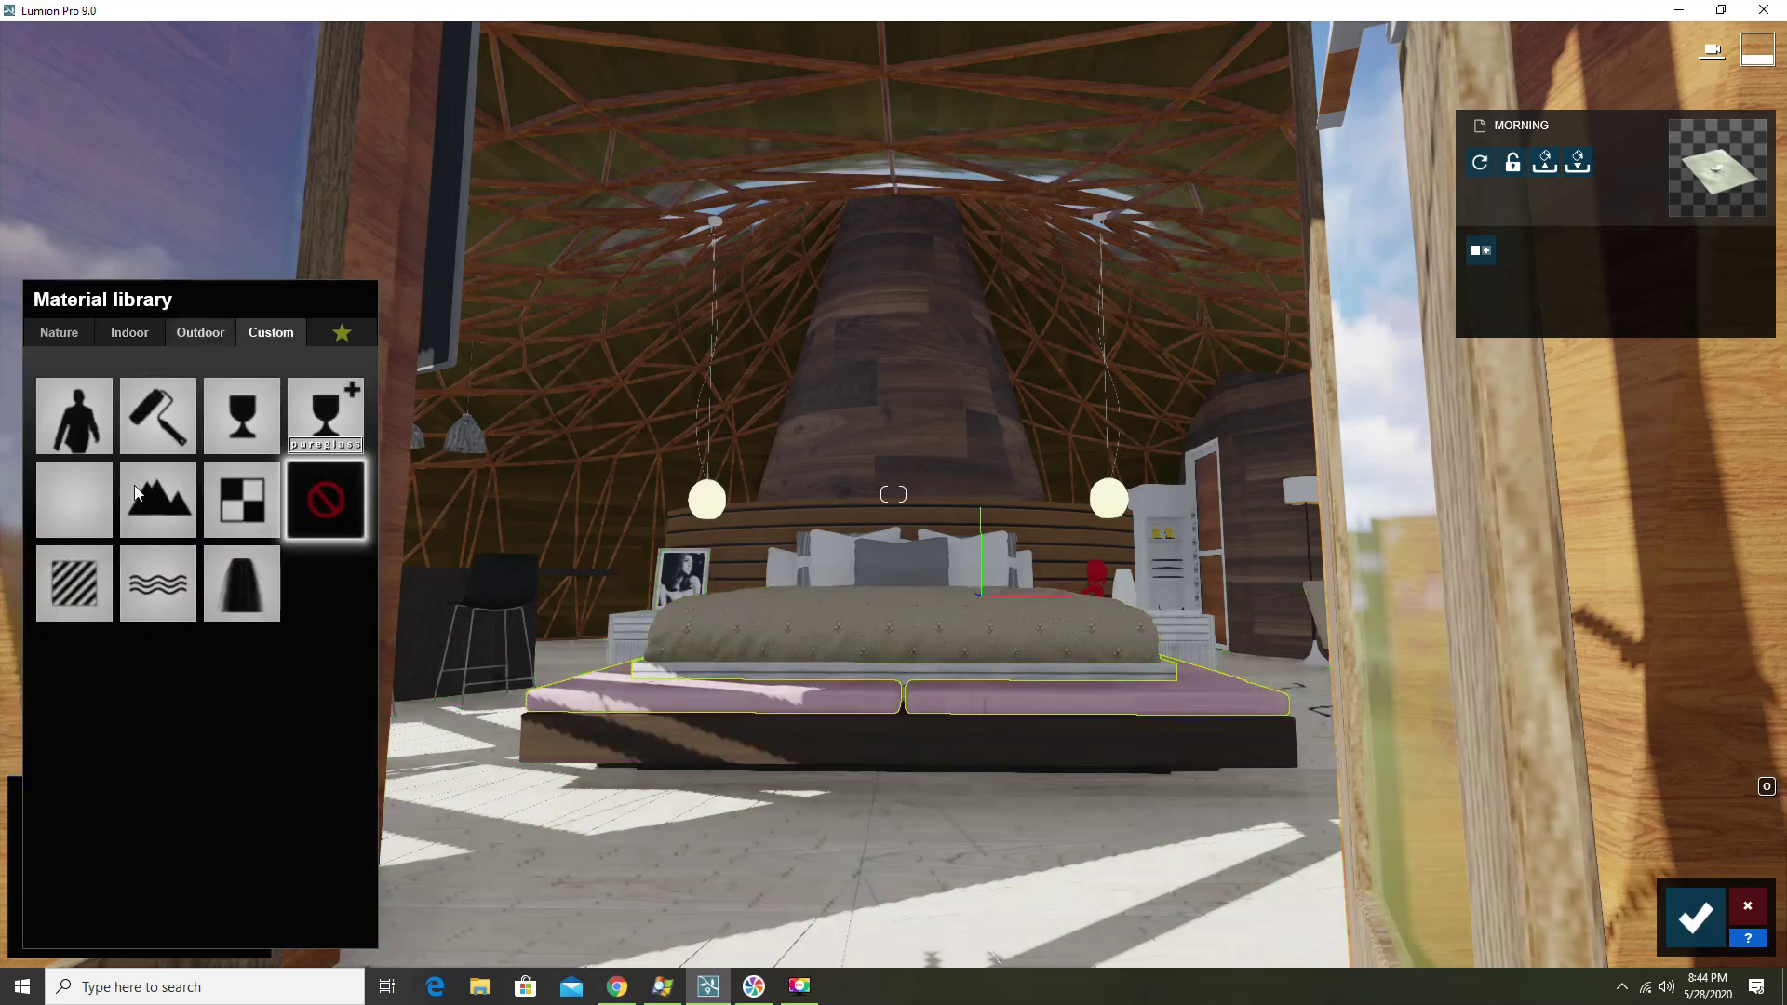
{"action": "left_click", "coordinate": [83, 575]}
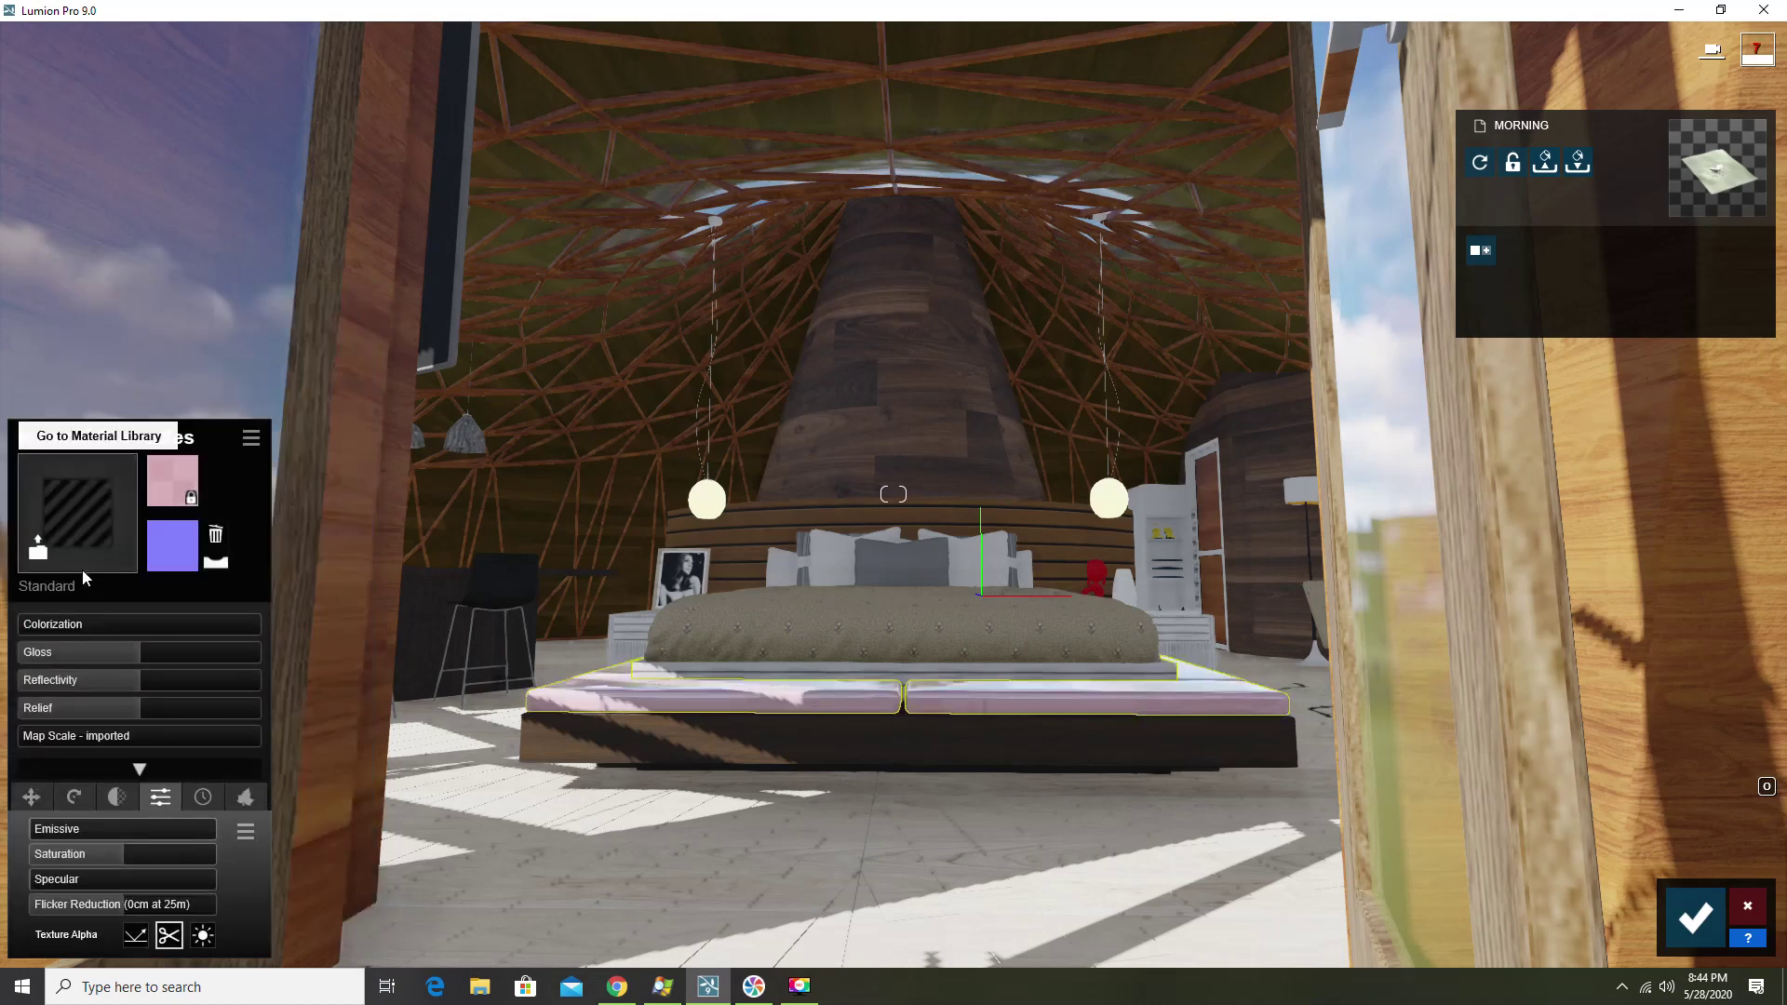
{"action": "left_click_drag", "start_coordinate": [123, 687], "coordinate": [87, 684]}
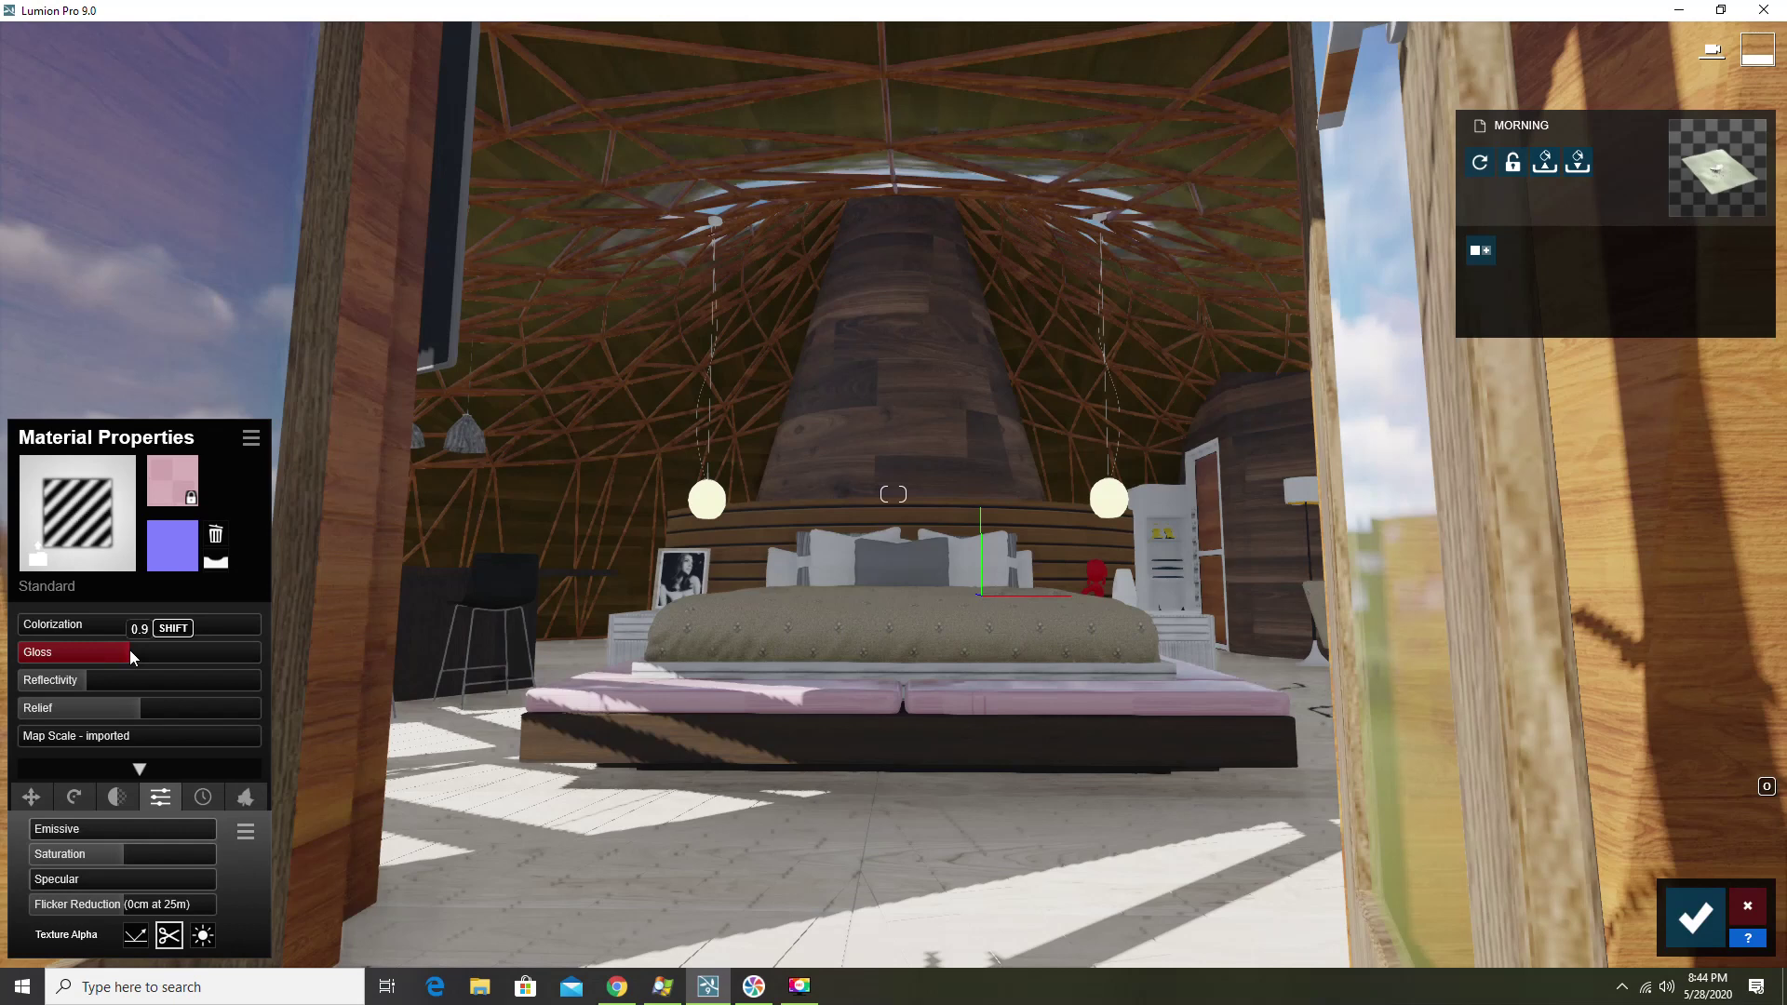
Replace the mattress material with dark Leather 006C from the indoor leather set
{"action": "left_click", "coordinate": [65, 540]}
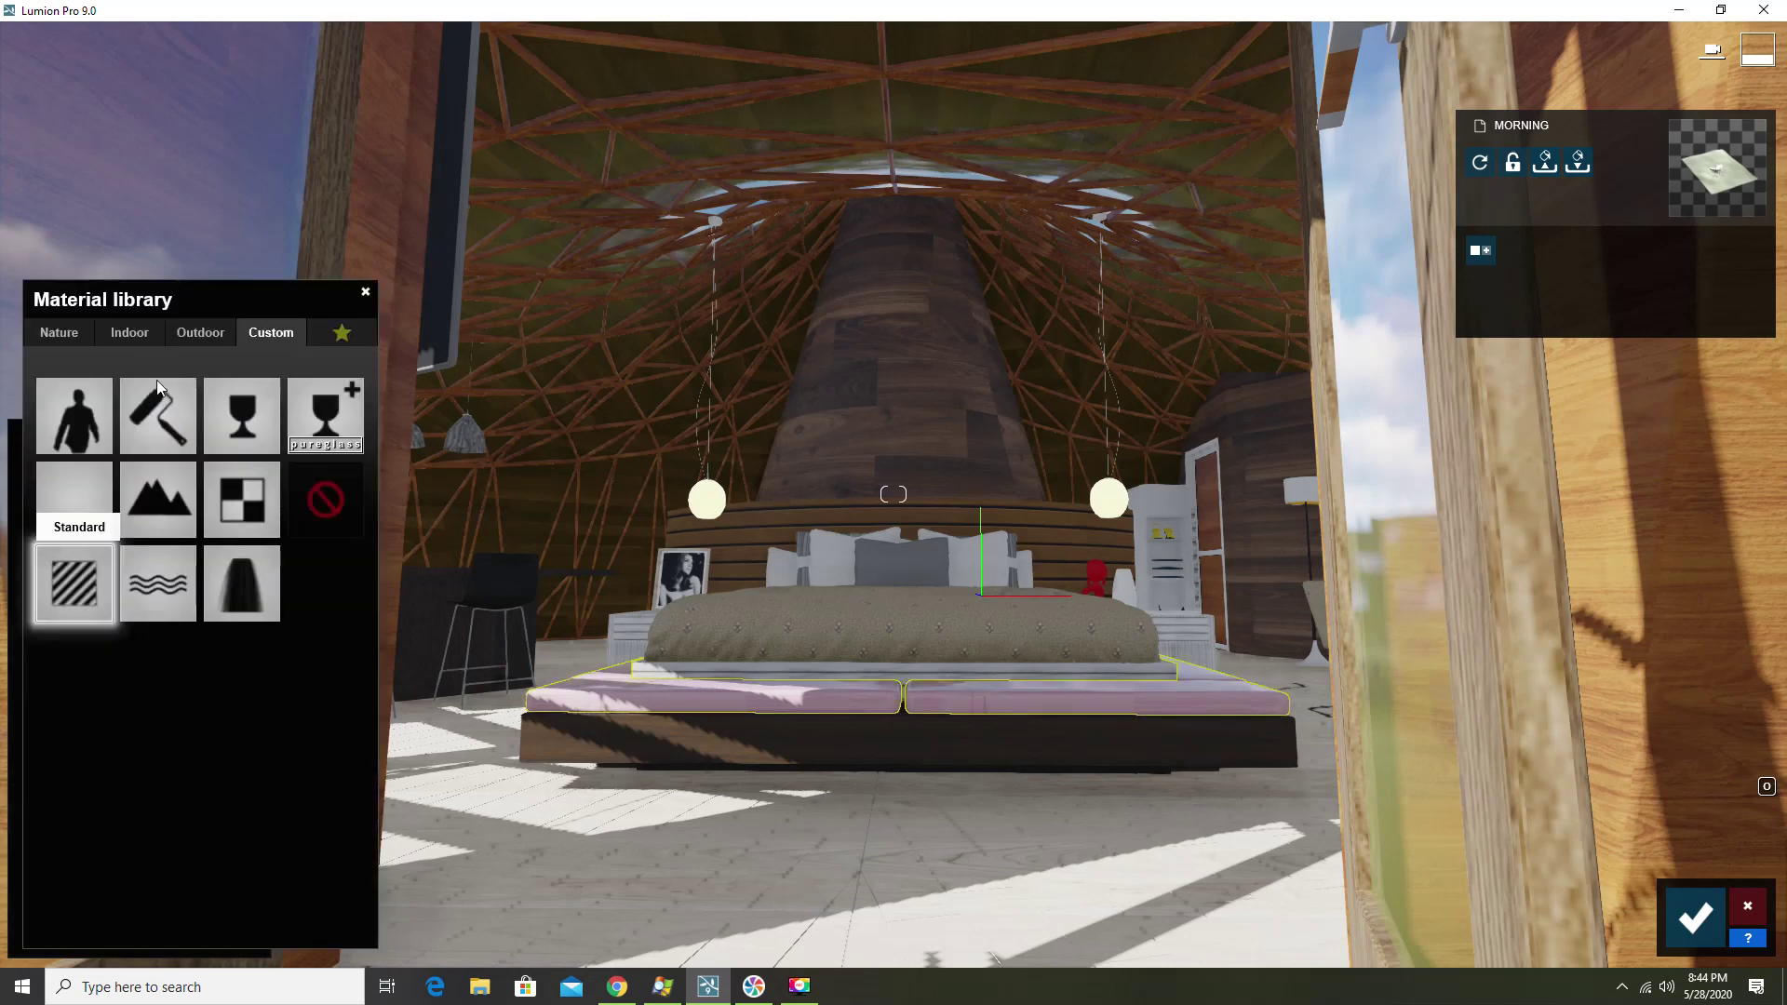
{"action": "left_click", "coordinate": [128, 333]}
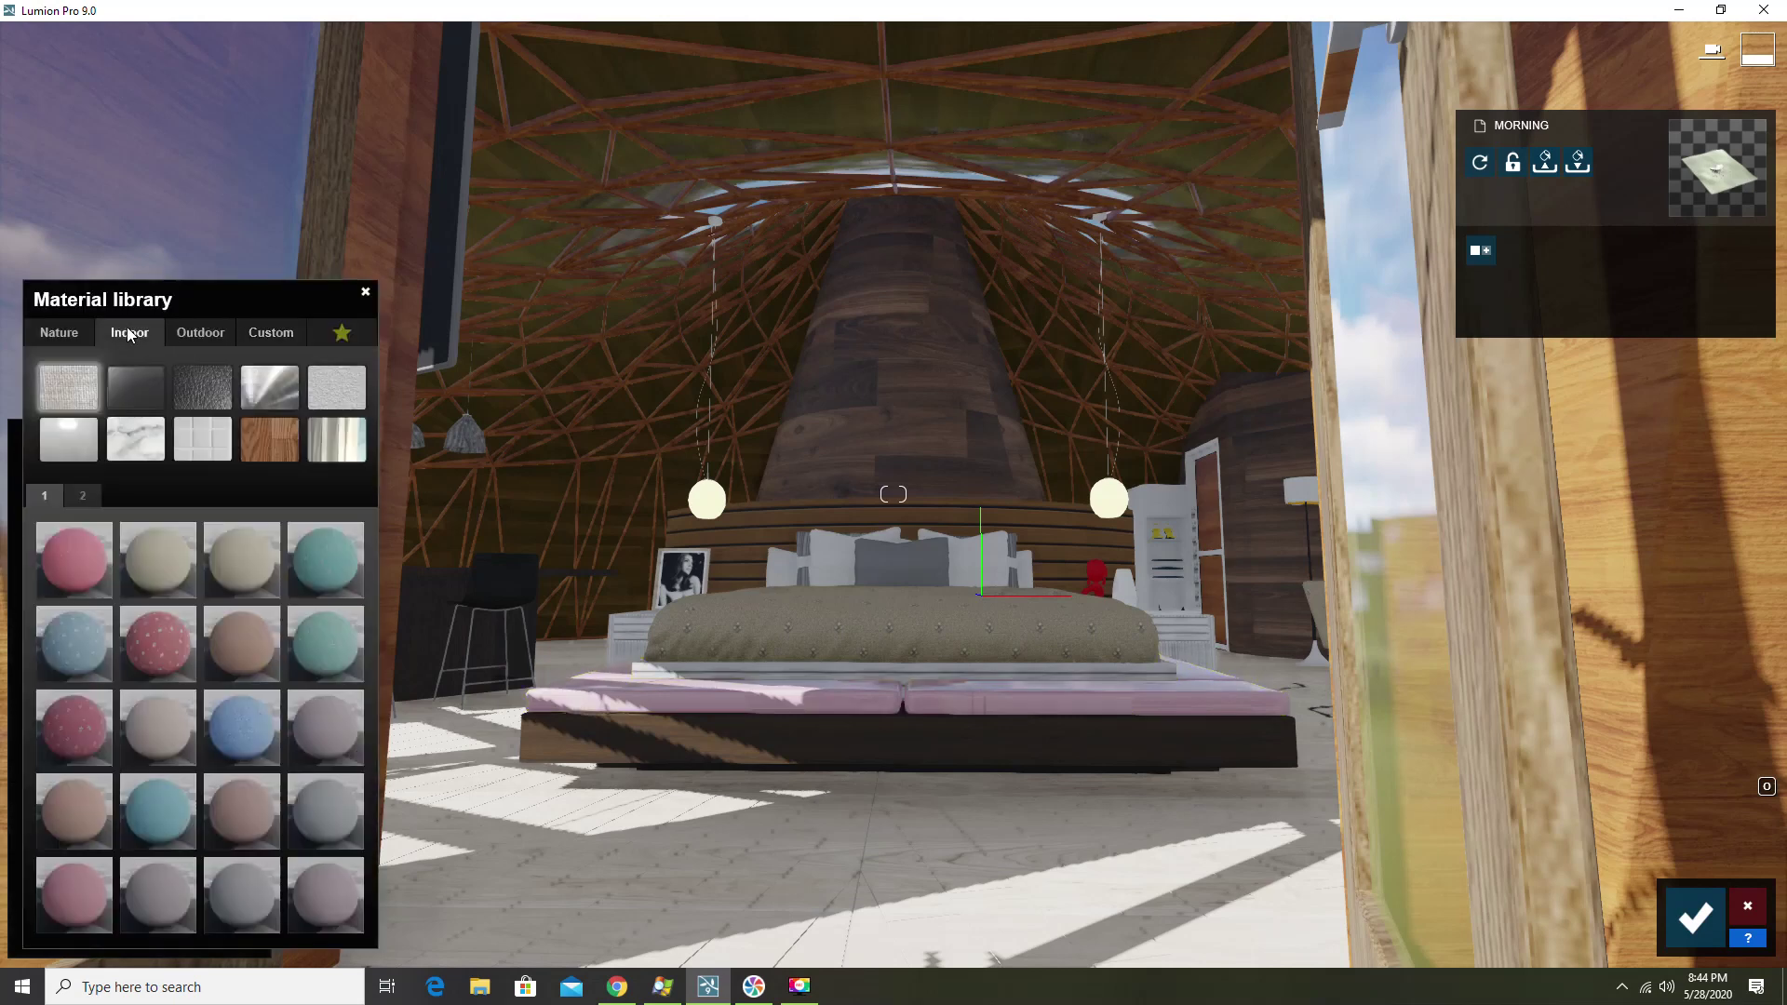
{"action": "left_click", "coordinate": [190, 377]}
{"action": "left_click", "coordinate": [343, 559]}
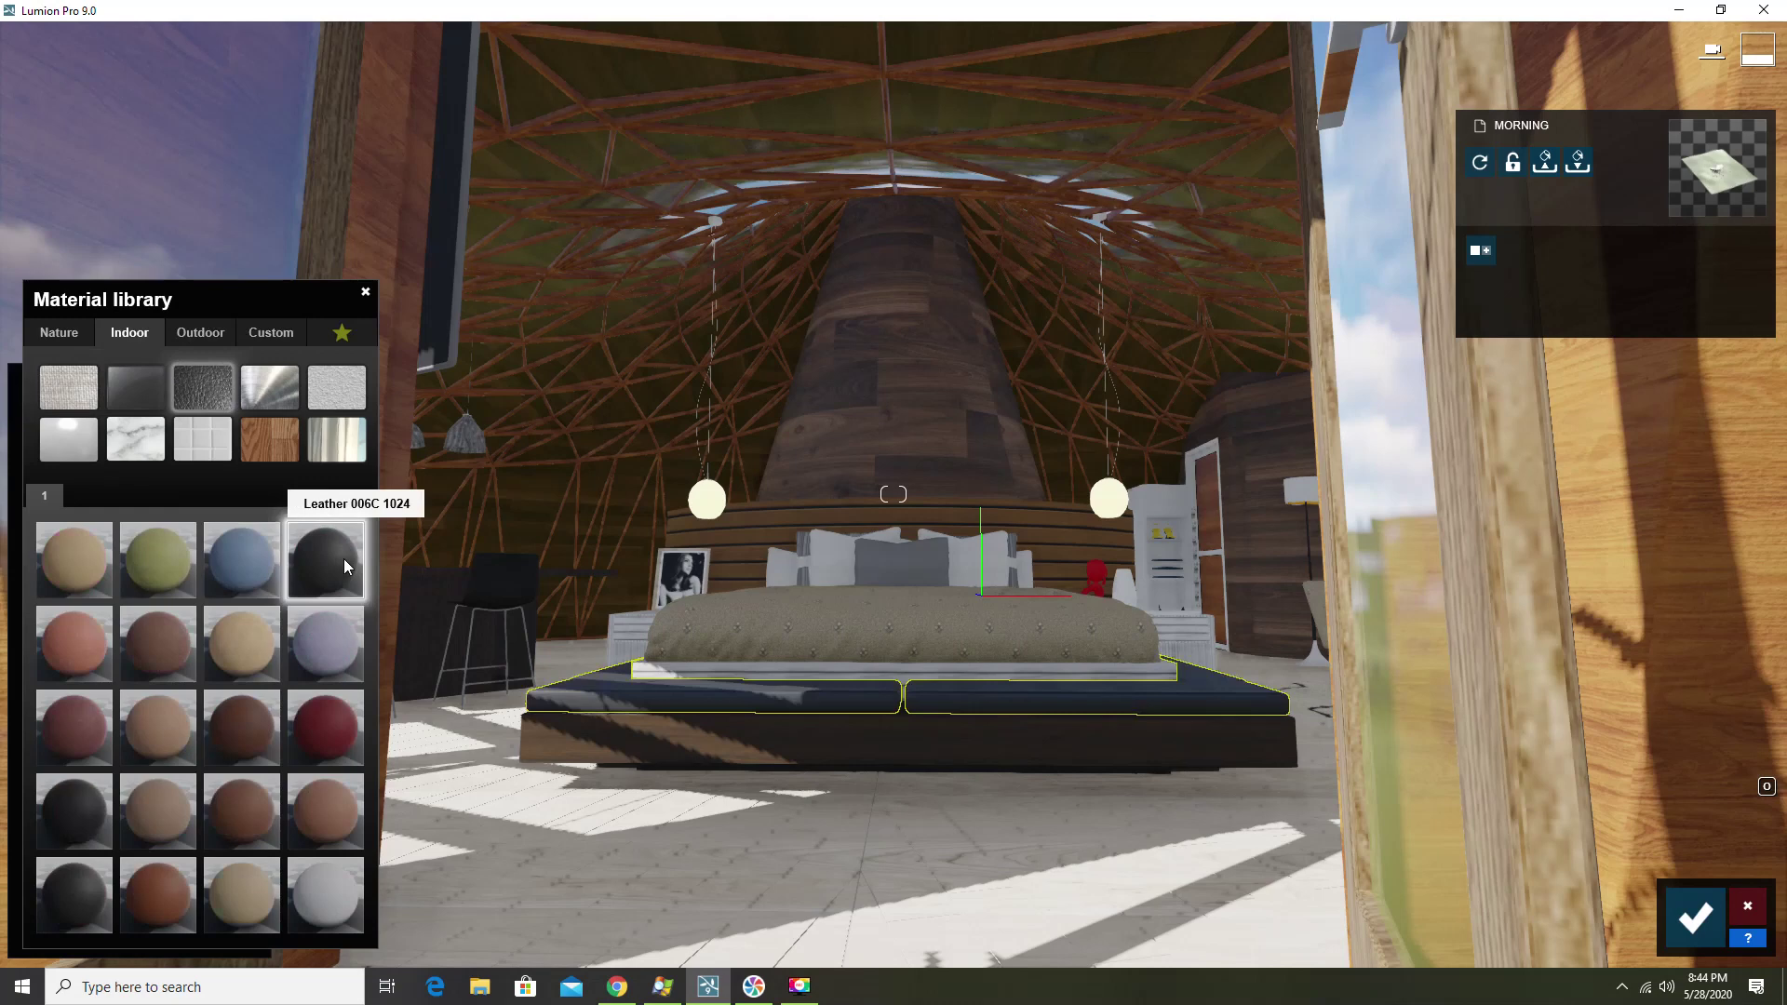
Give the bed base black Leather 012C 1024 with a generated normal map
{"action": "left_click", "coordinate": [624, 754]}
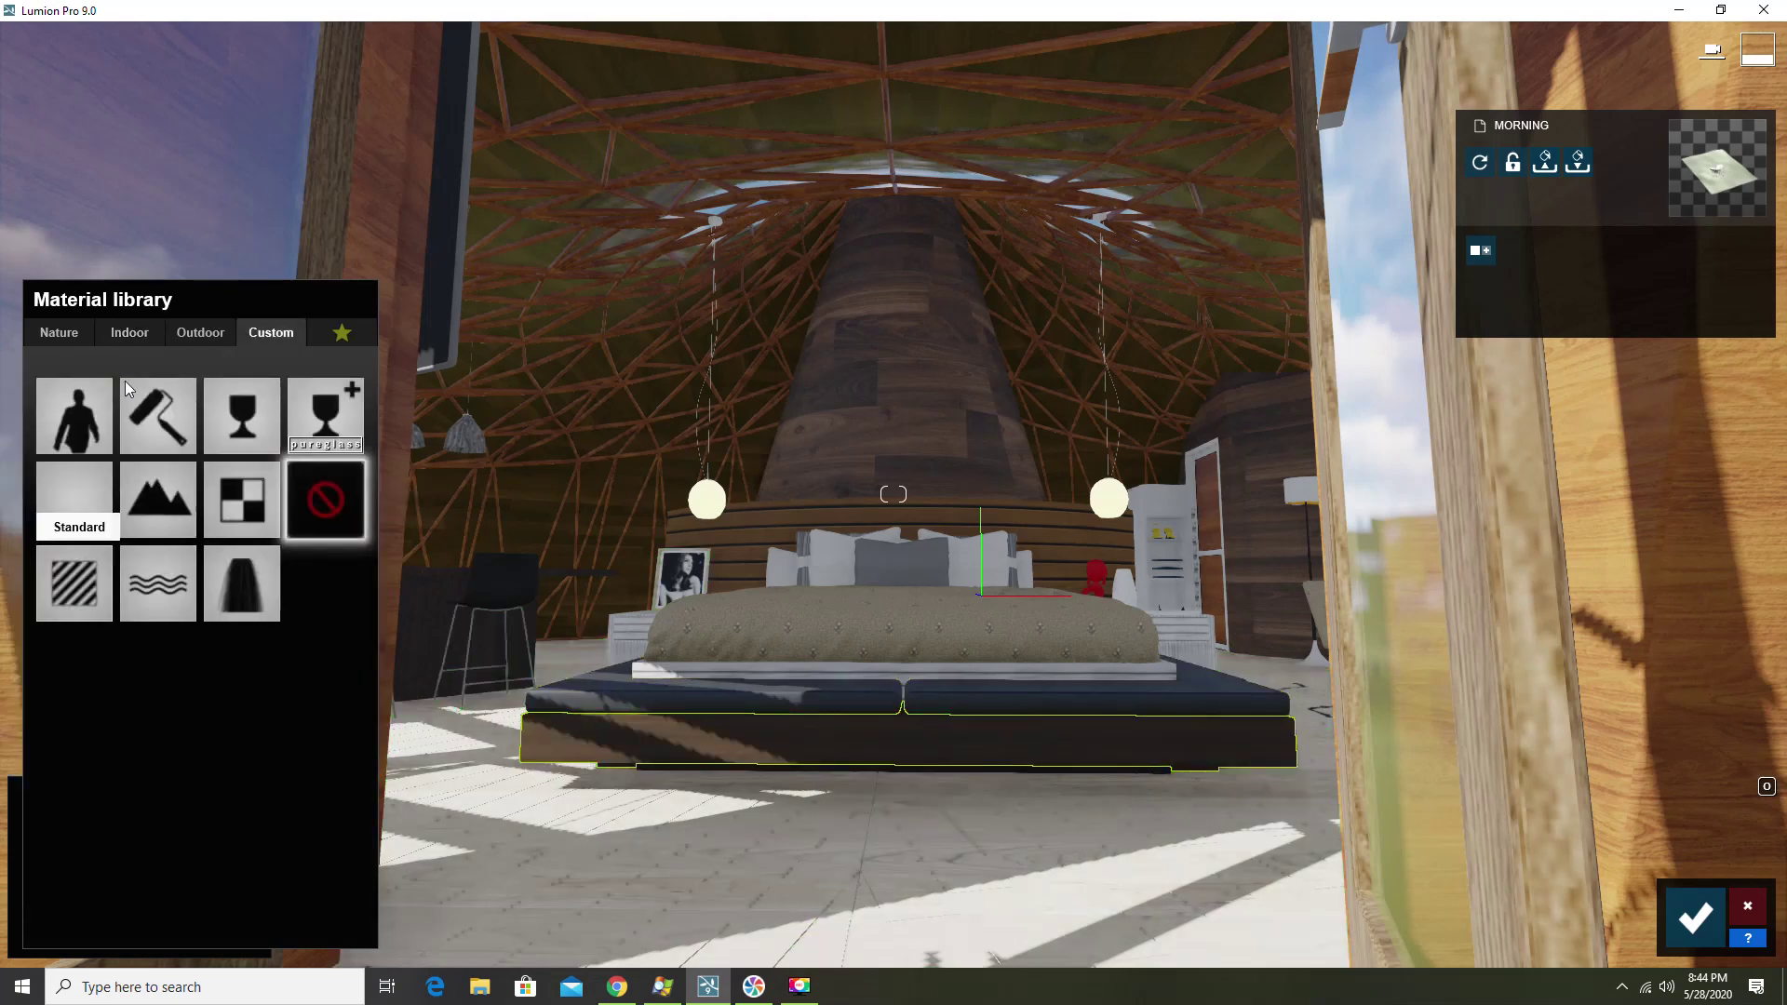
{"action": "left_click", "coordinate": [138, 336]}
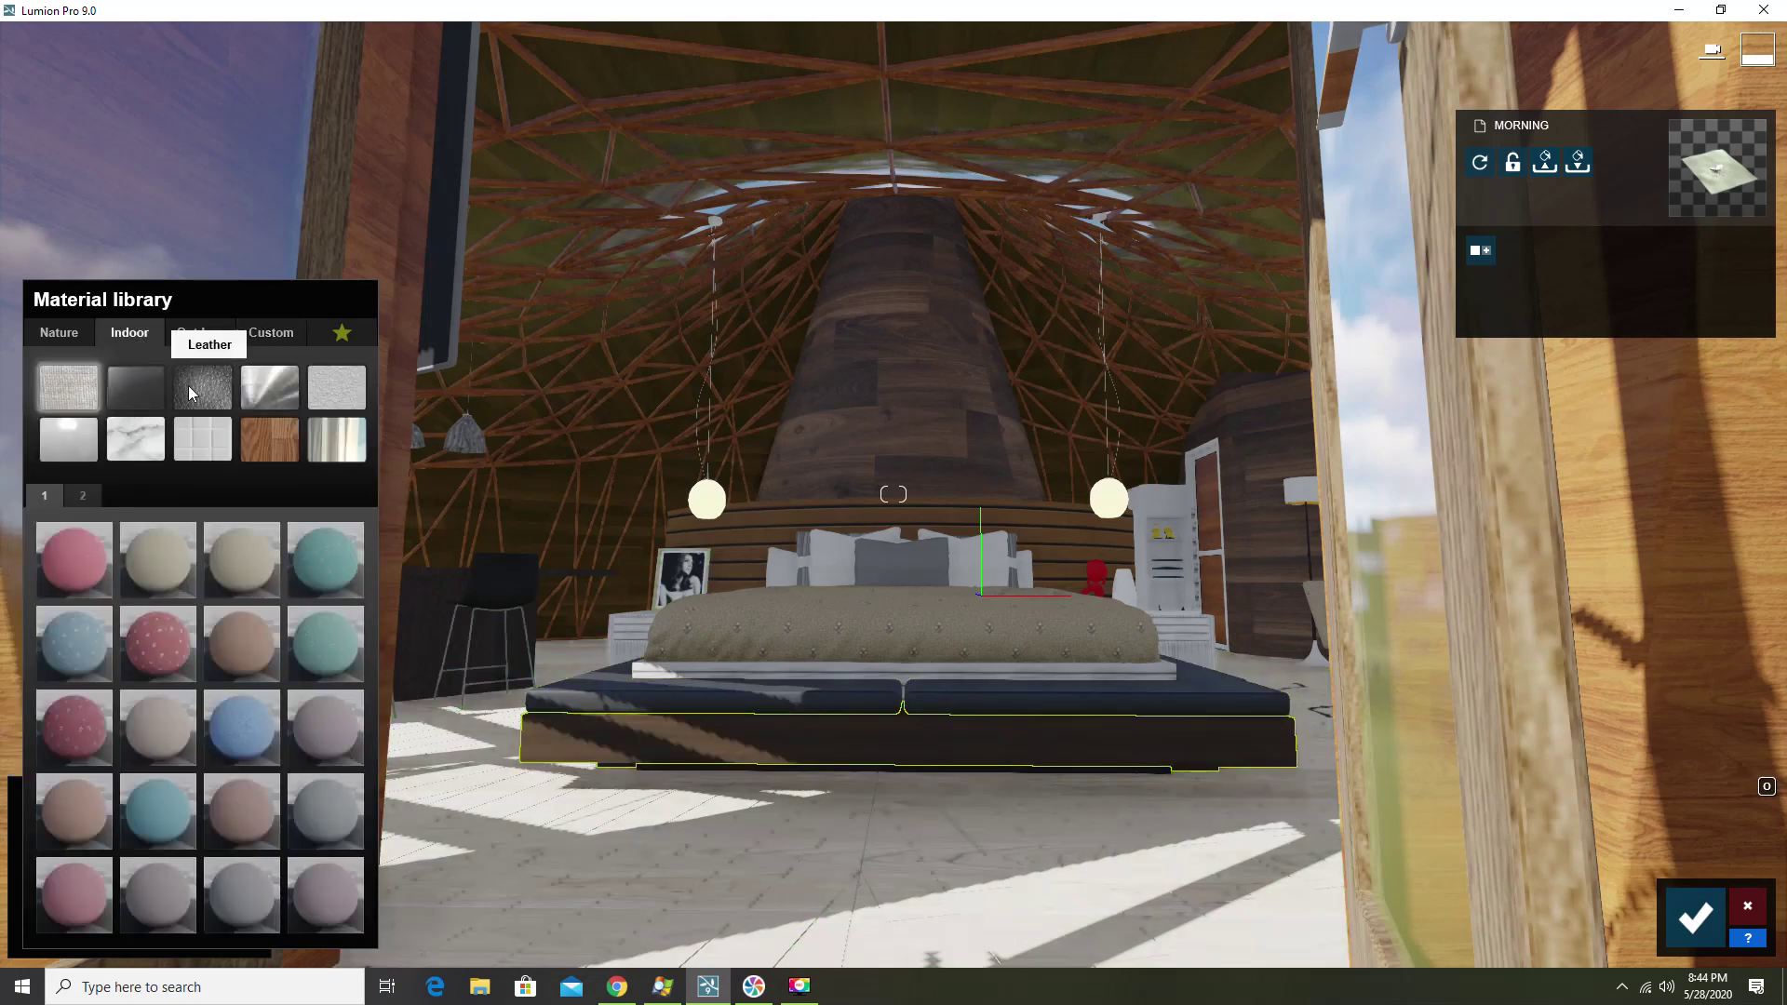
{"action": "left_click", "coordinate": [190, 384]}
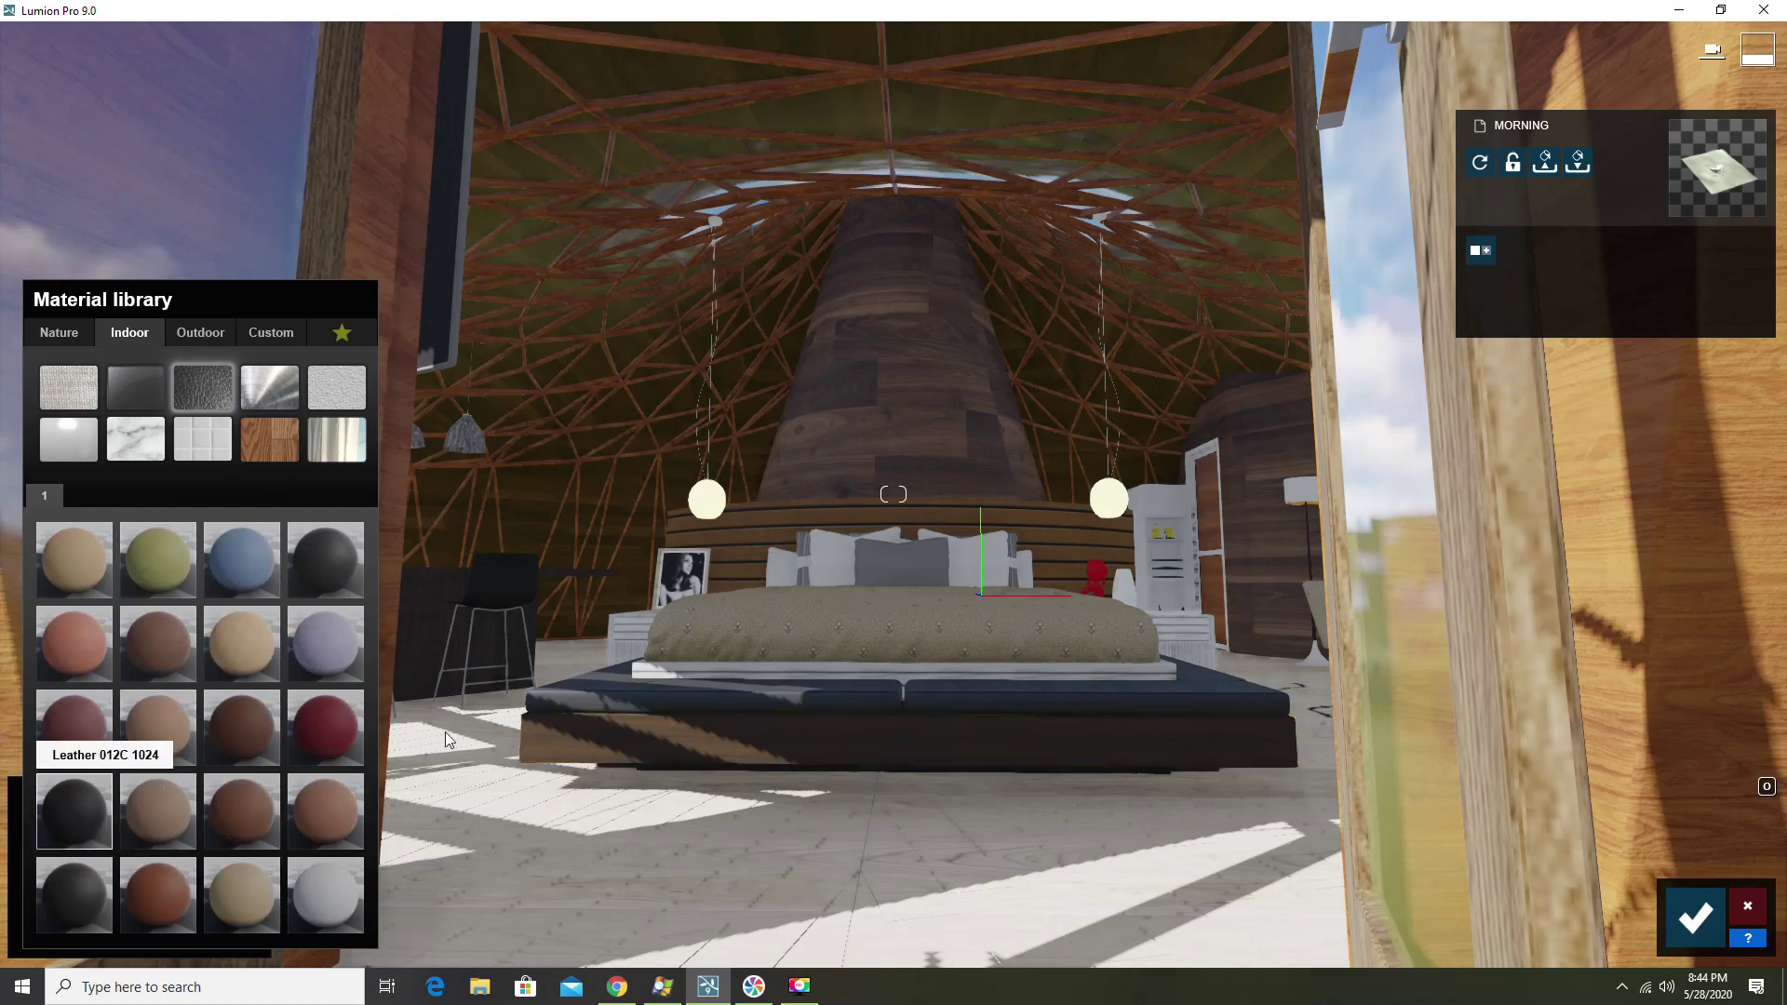
{"action": "left_click", "coordinate": [646, 742]}
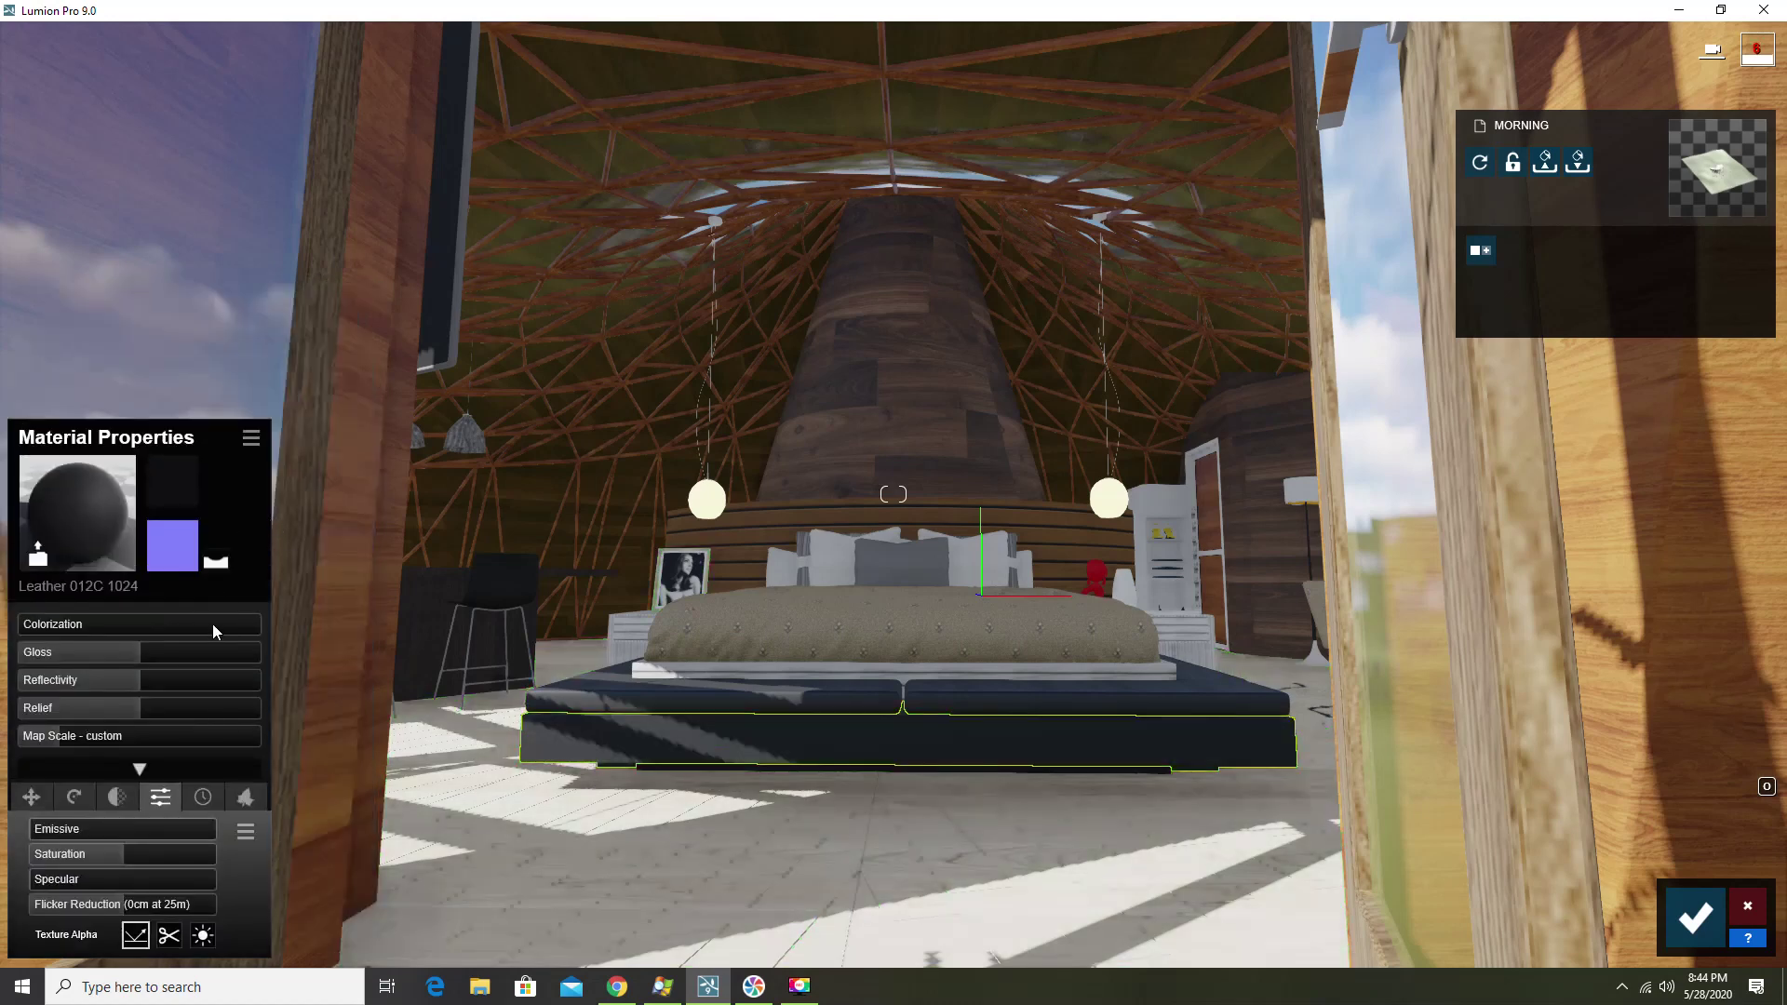
{"action": "left_click", "coordinate": [216, 561]}
Apply the dark Wood Floor 041 material to the pavilion floor and generate its normal map
{"action": "left_click", "coordinate": [871, 853]}
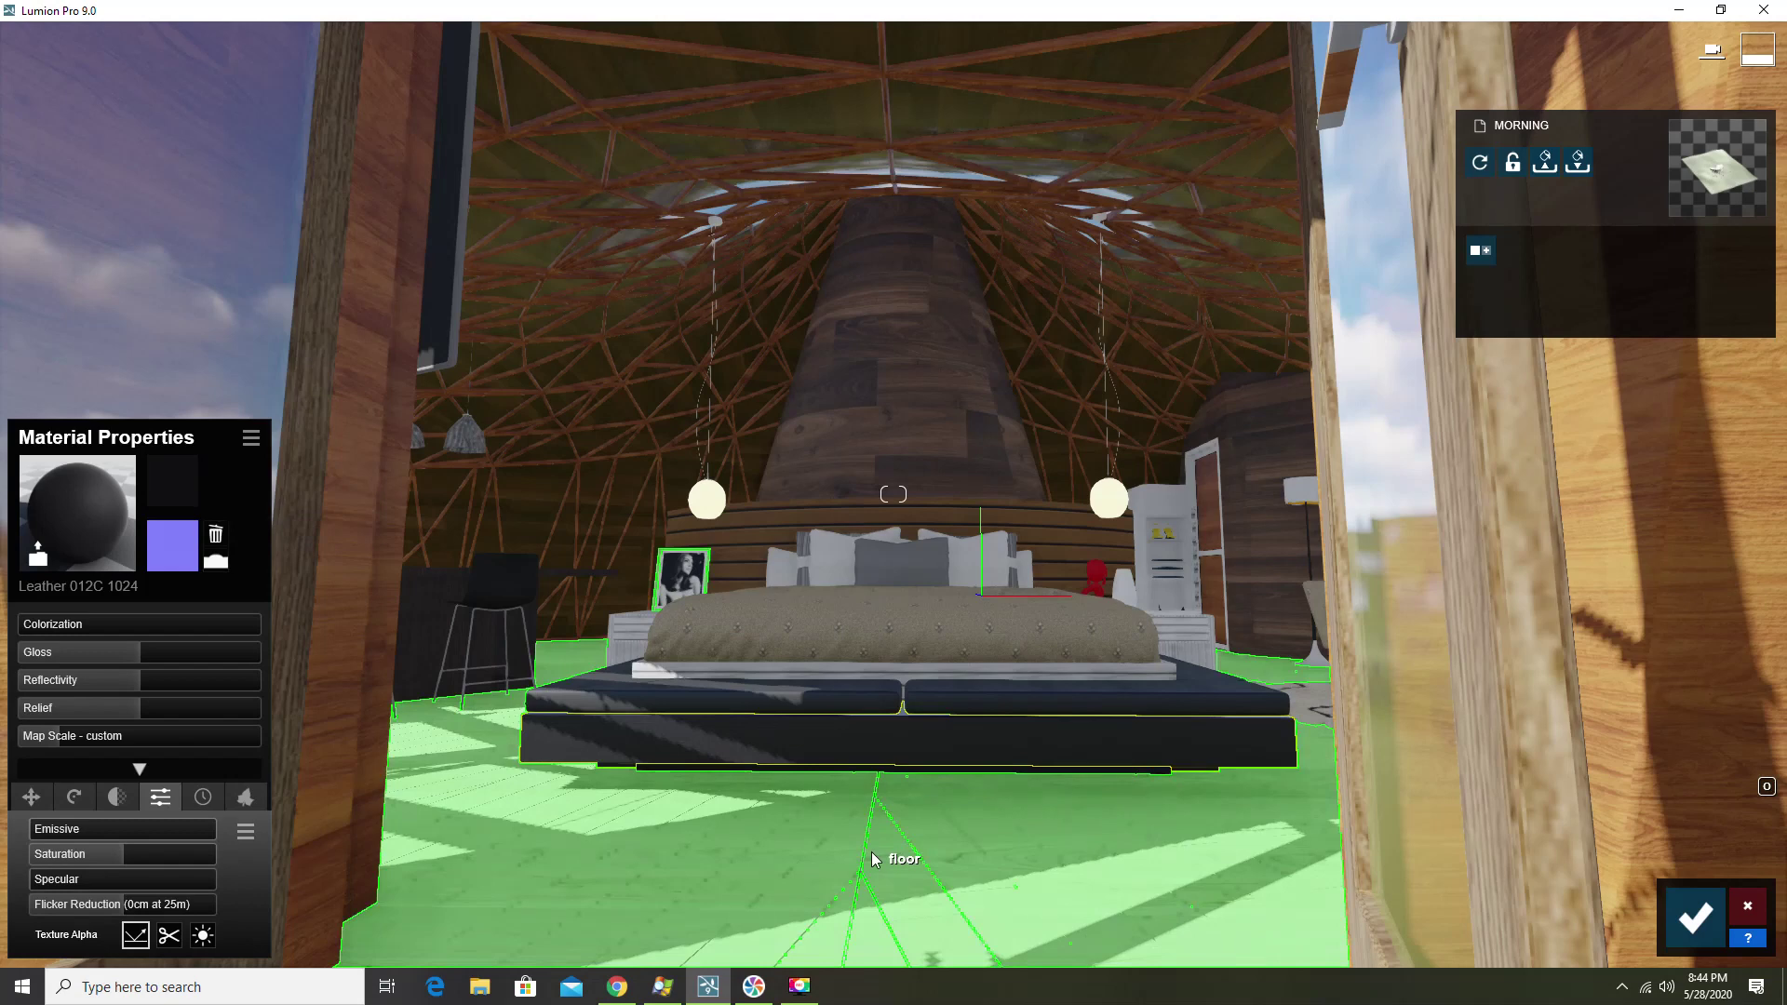
{"action": "left_click", "coordinate": [199, 333]}
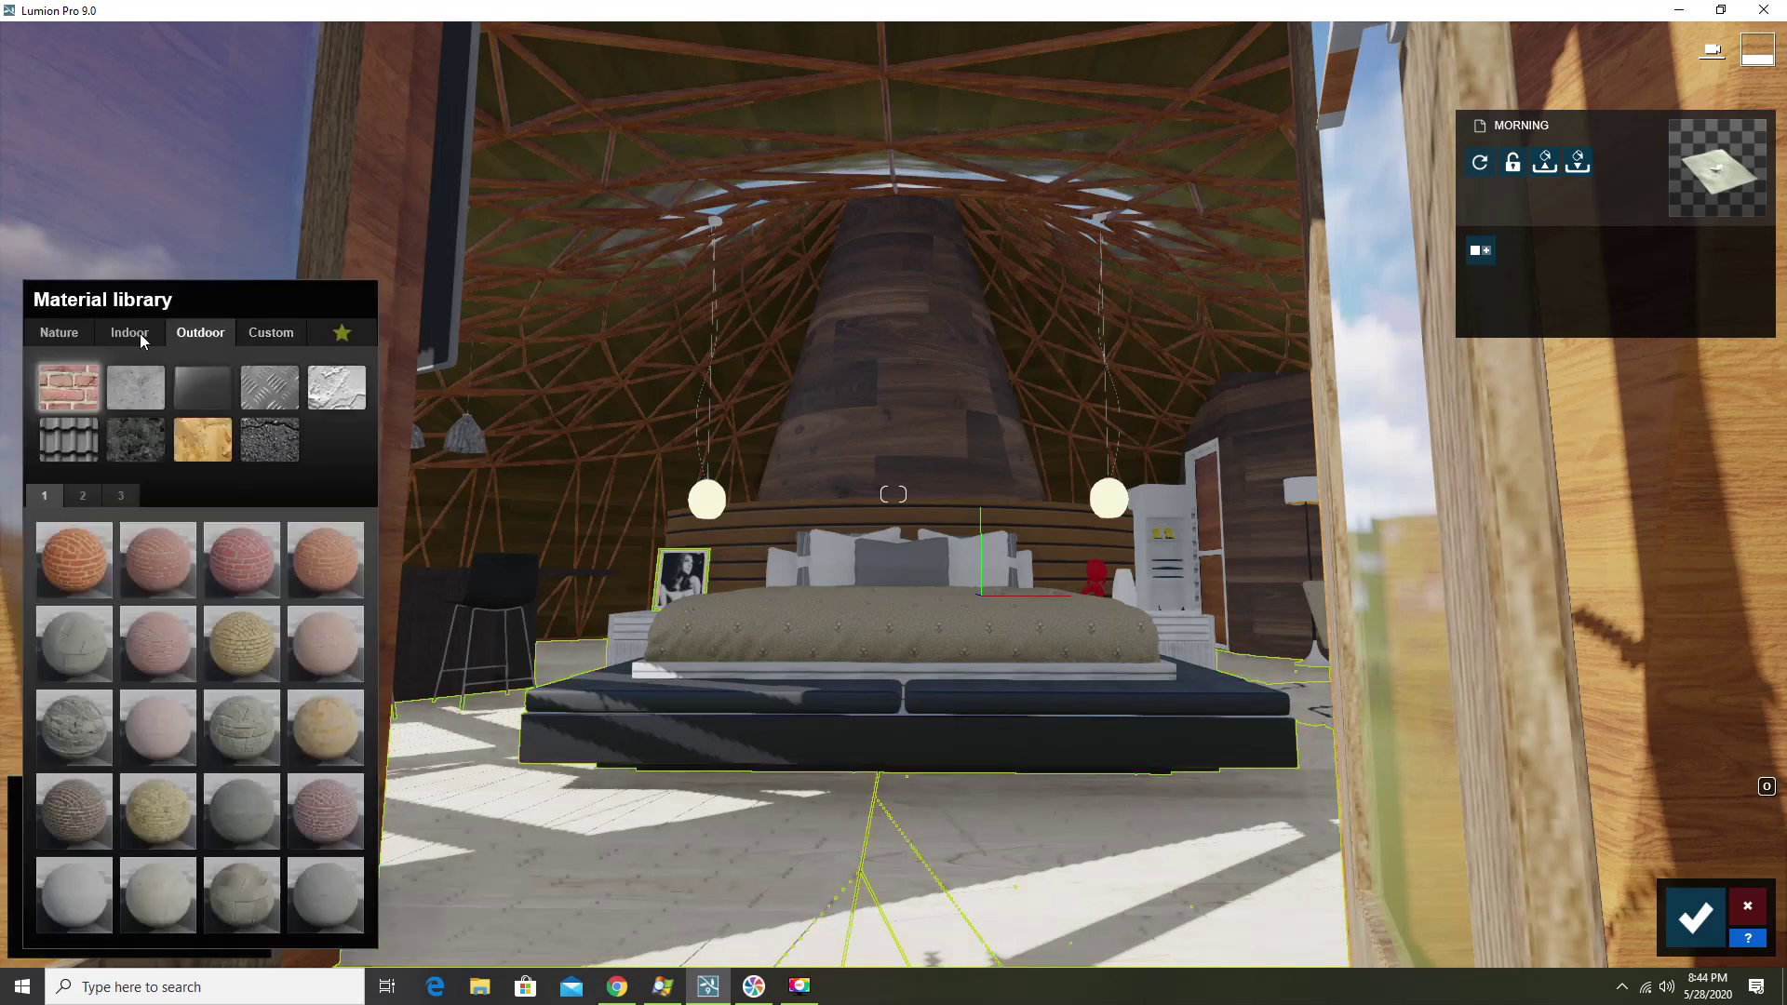
{"action": "left_click", "coordinate": [139, 334]}
{"action": "left_click", "coordinate": [284, 448]}
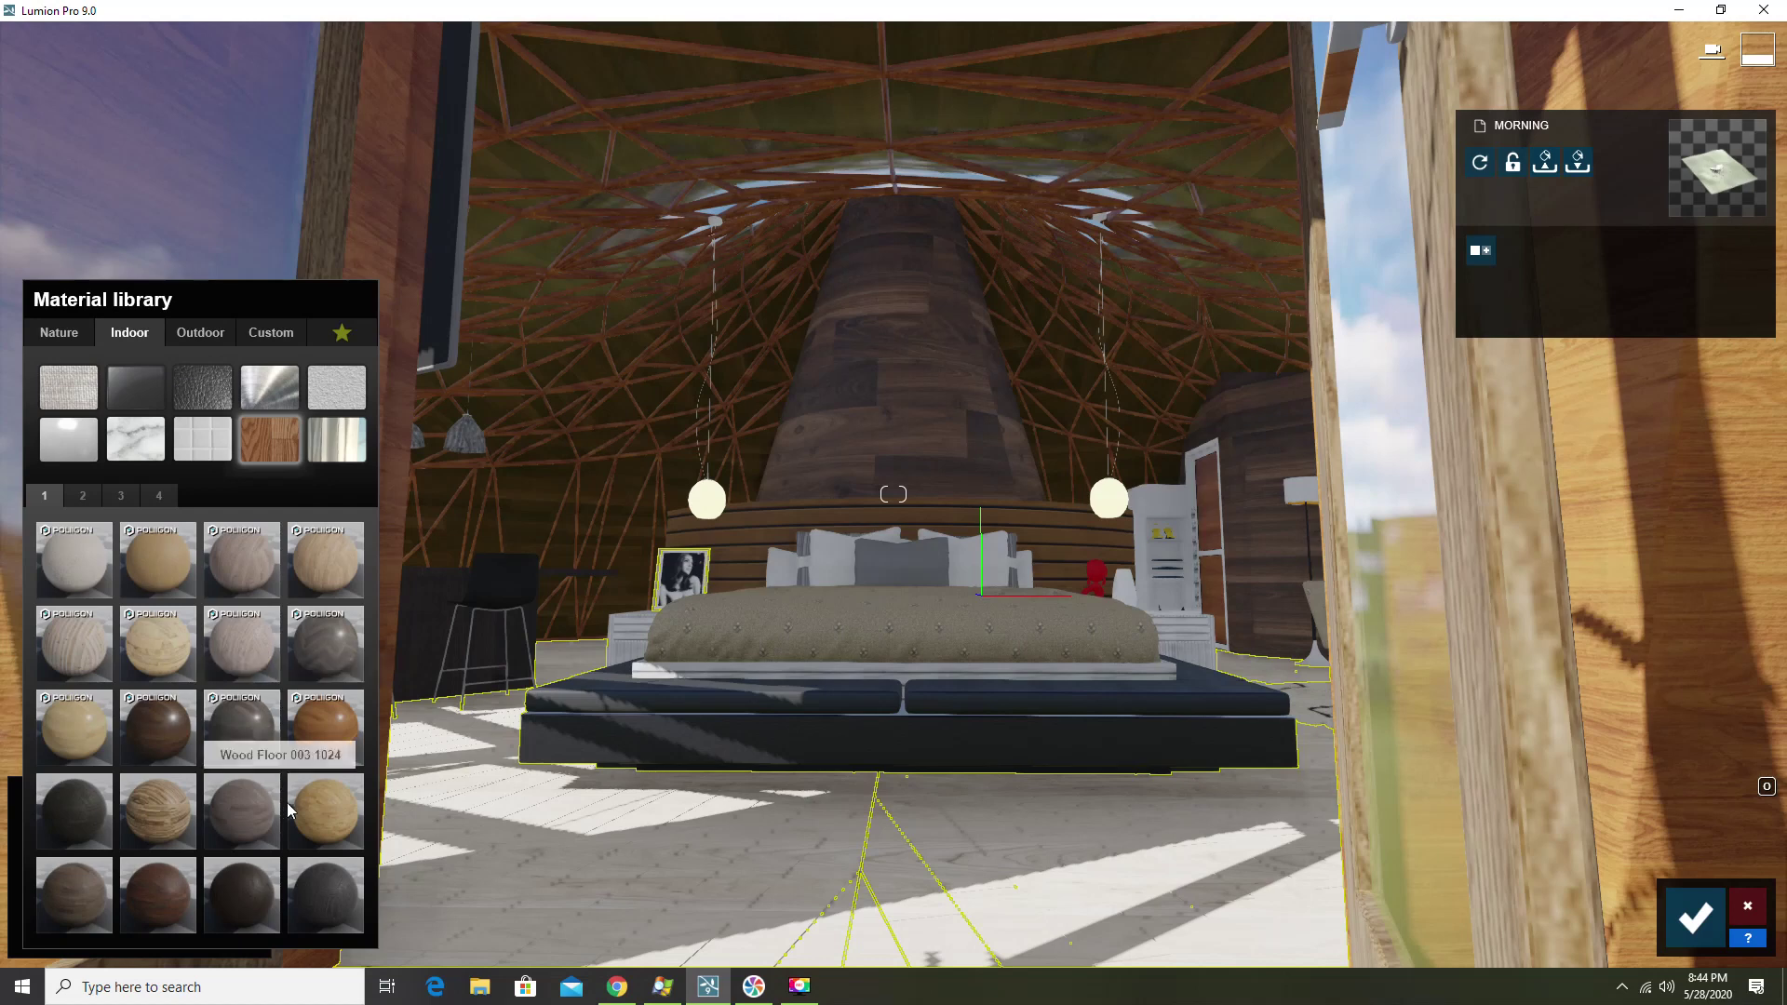
{"action": "left_click", "coordinate": [71, 498]}
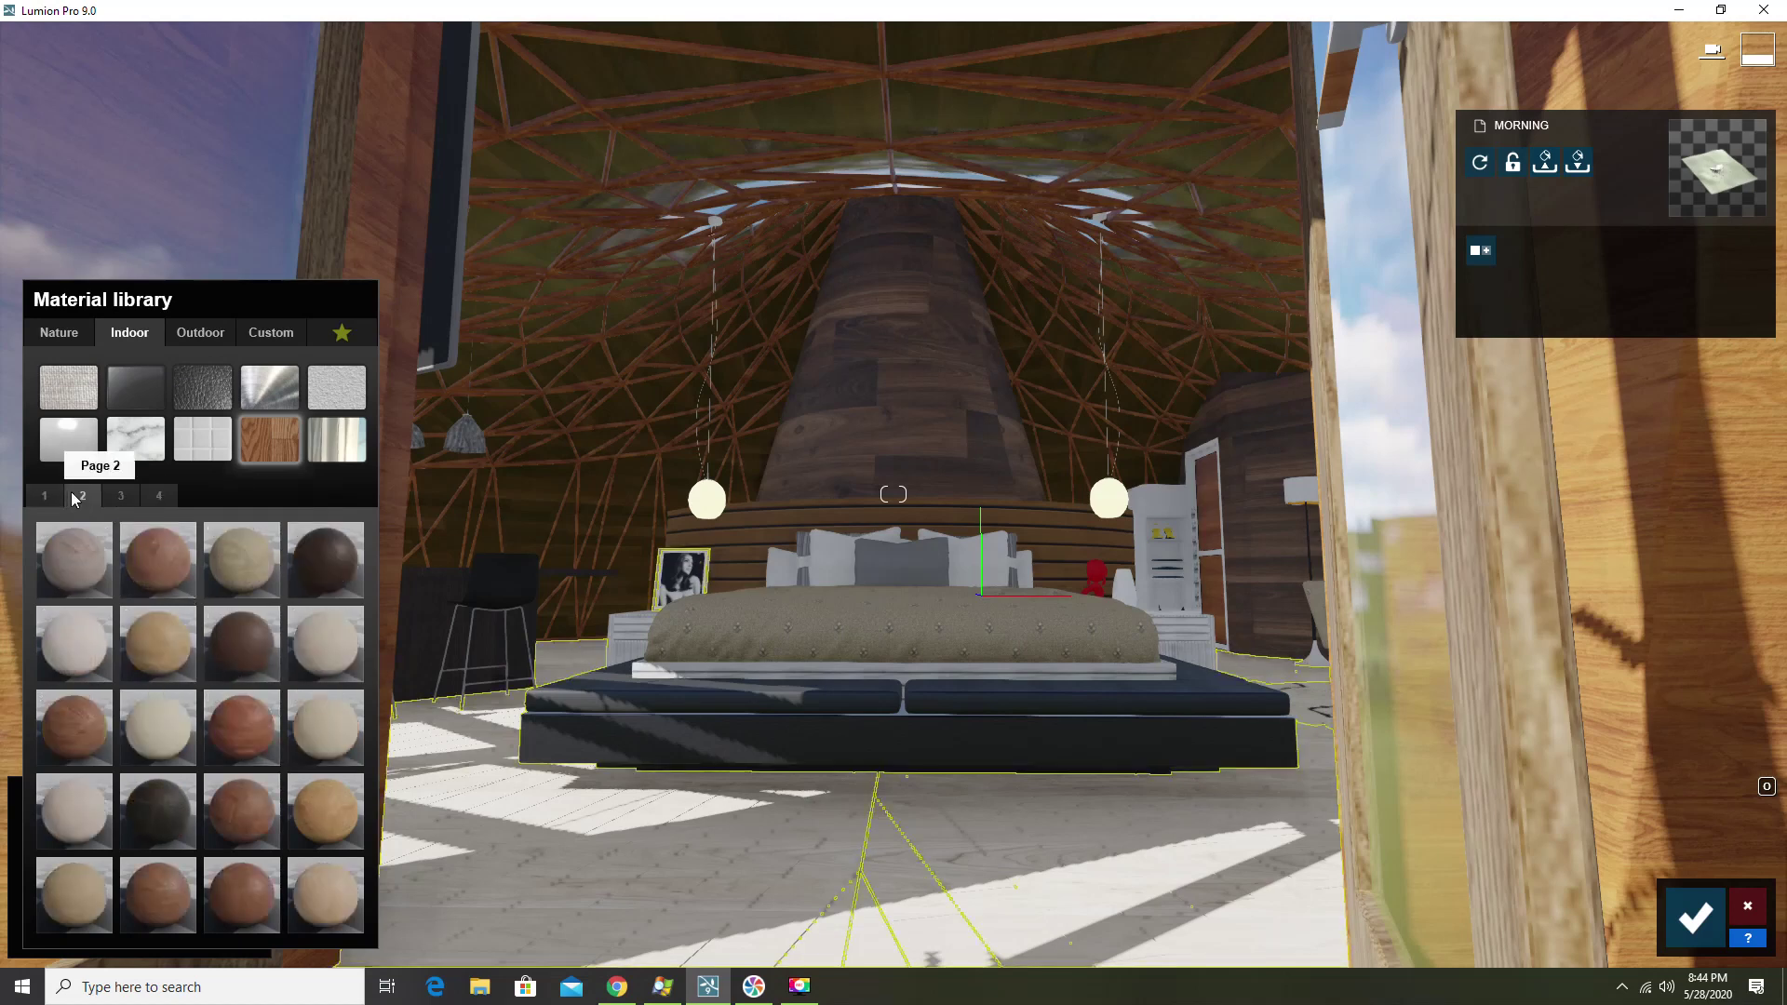
{"action": "left_click", "coordinate": [123, 495]}
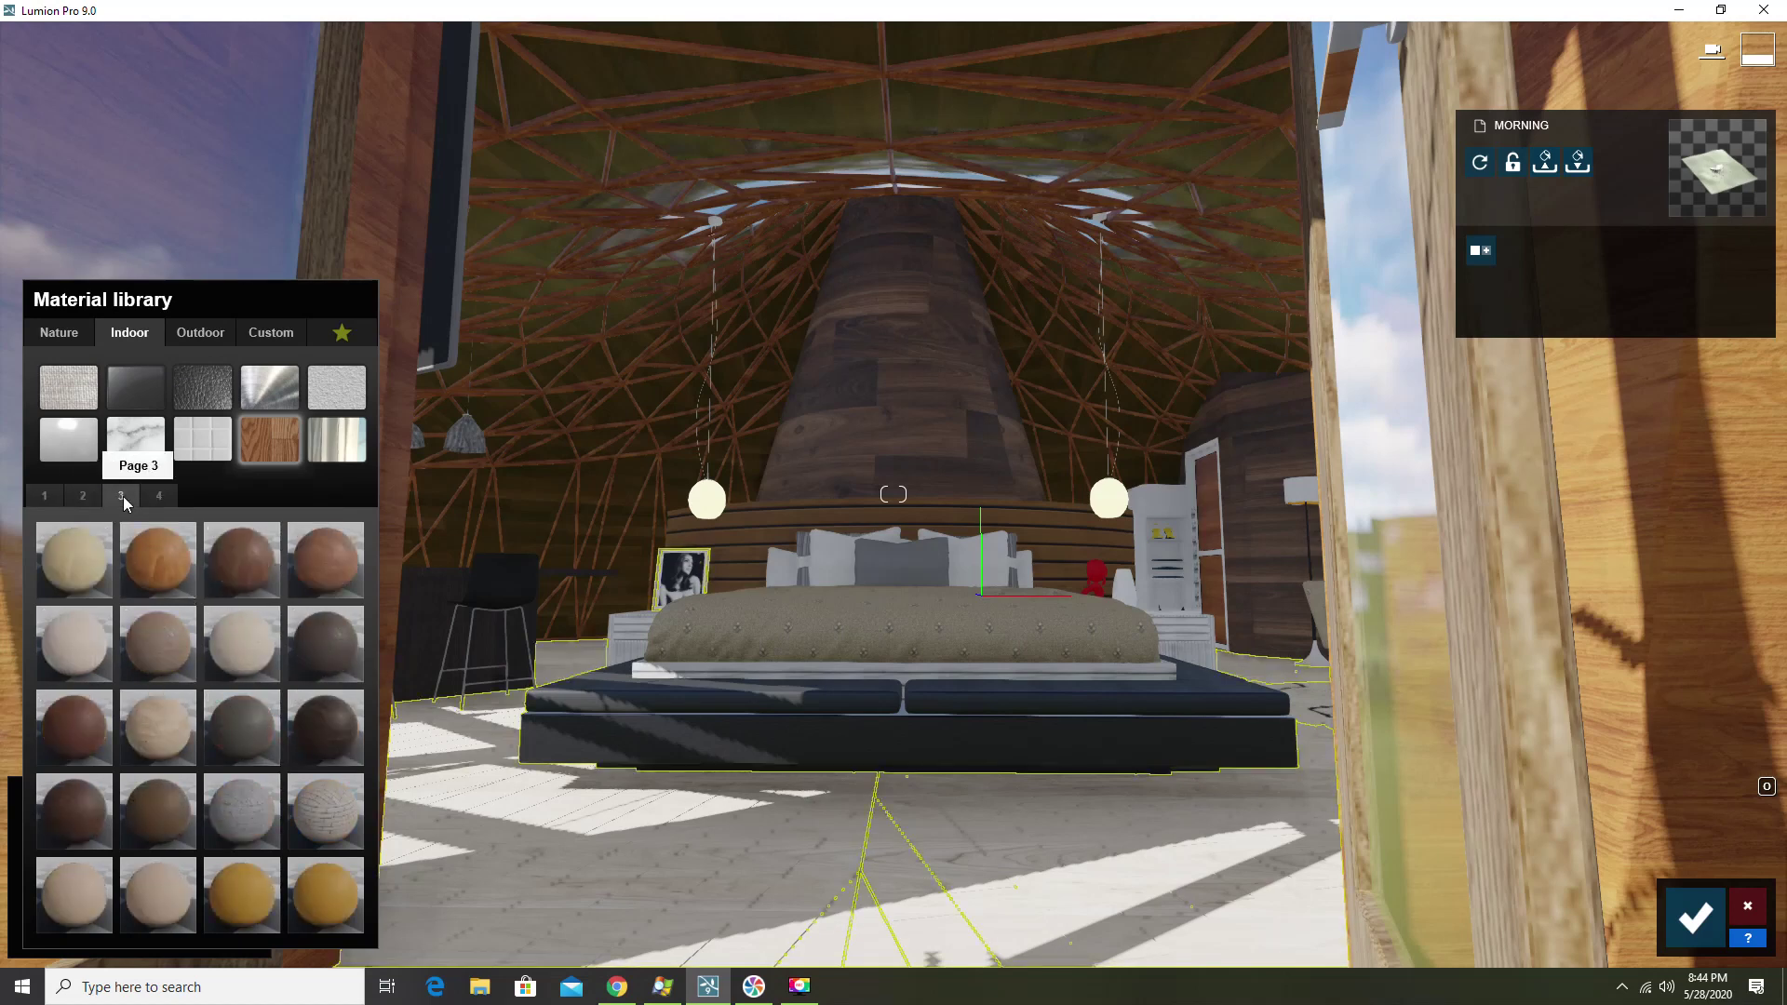
{"action": "left_click", "coordinate": [319, 740]}
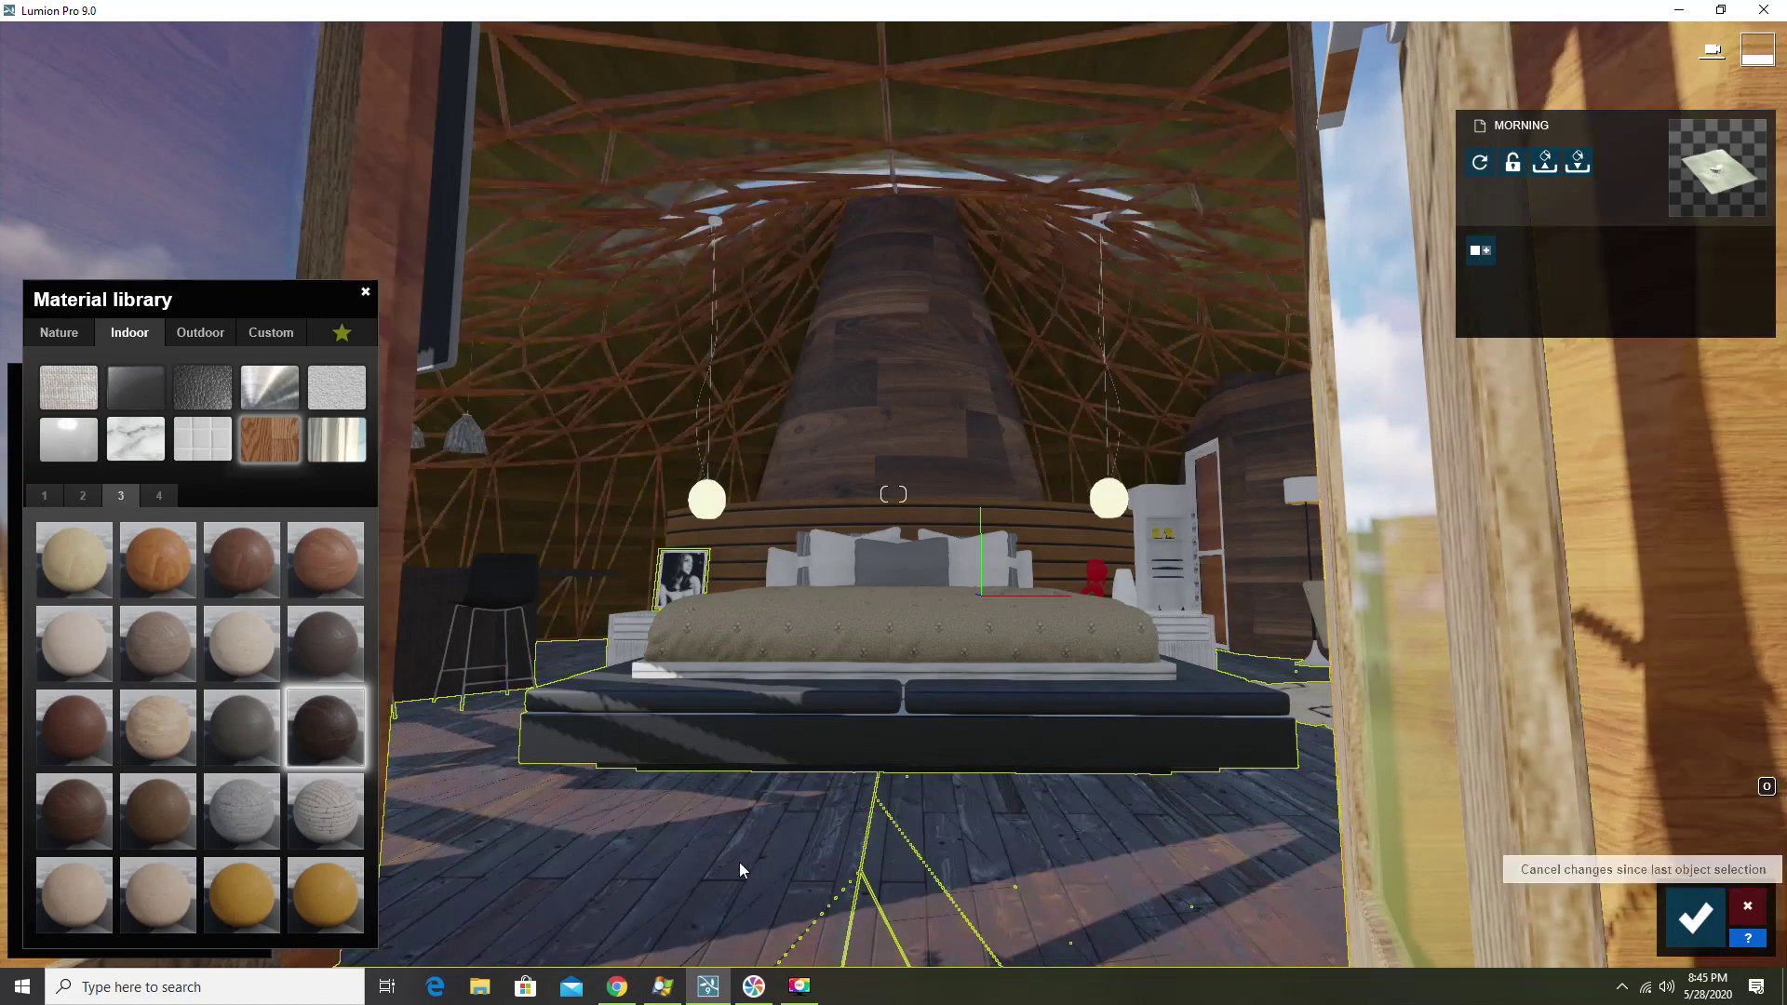
{"action": "left_click", "coordinate": [739, 862]}
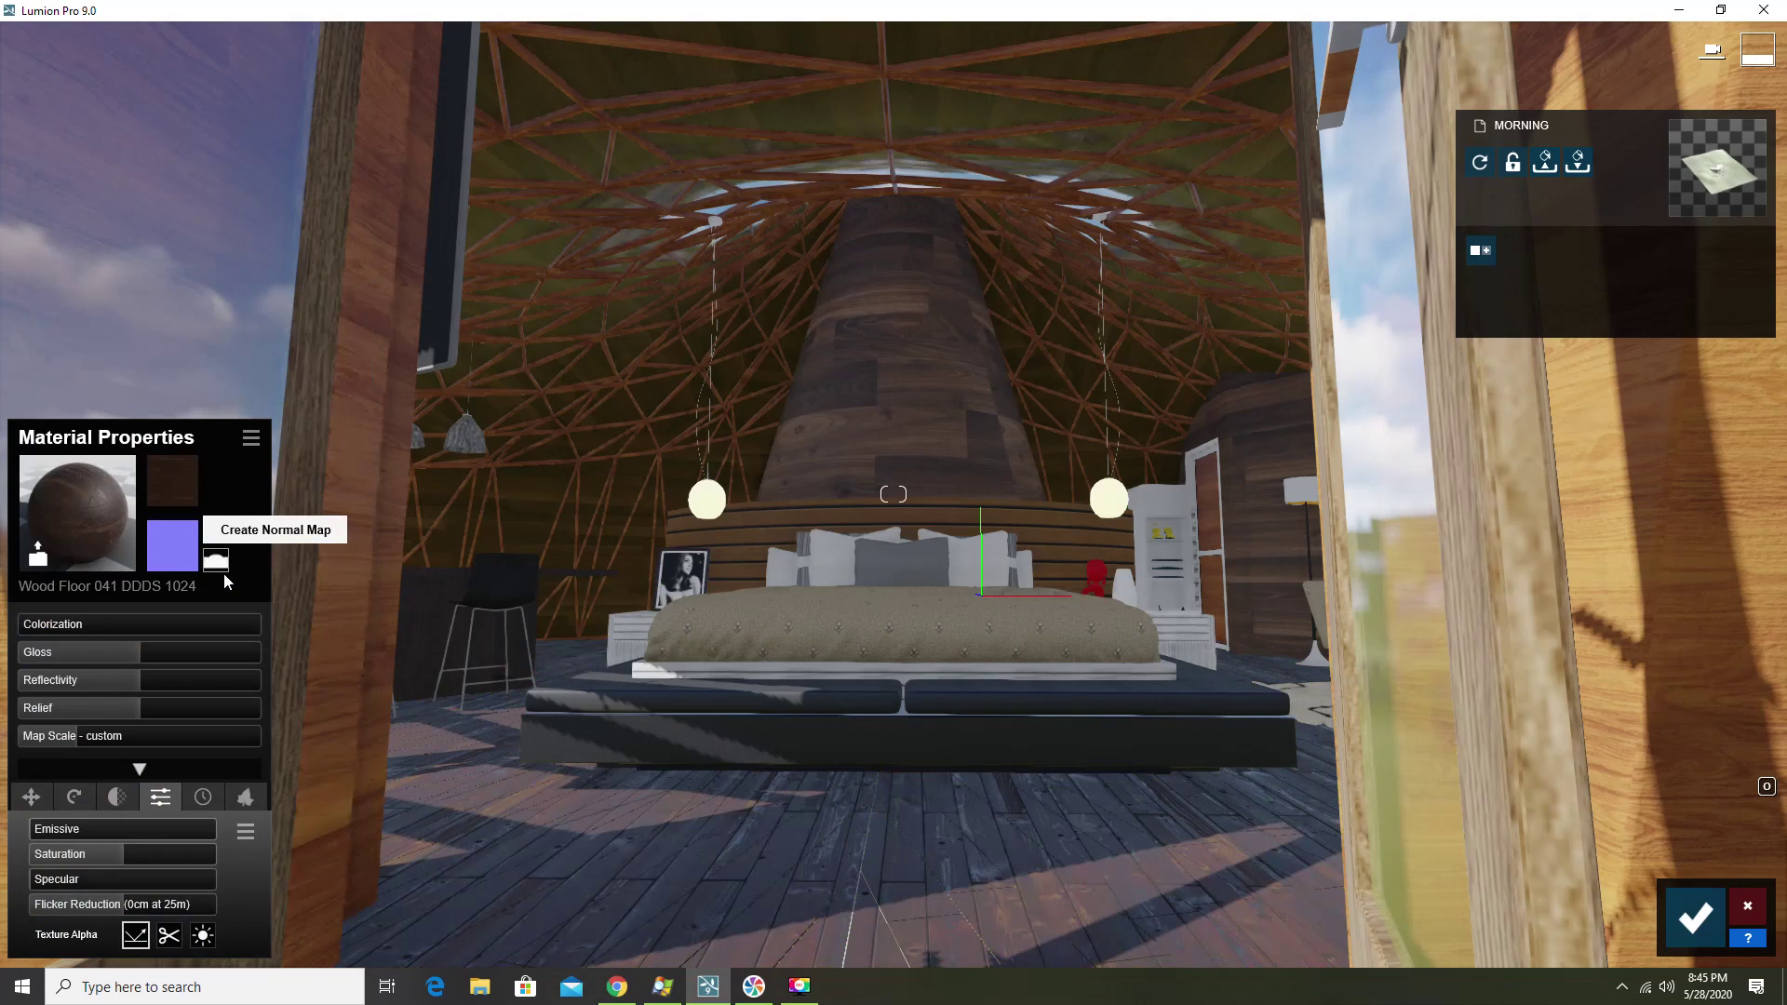
{"action": "left_click", "coordinate": [222, 569]}
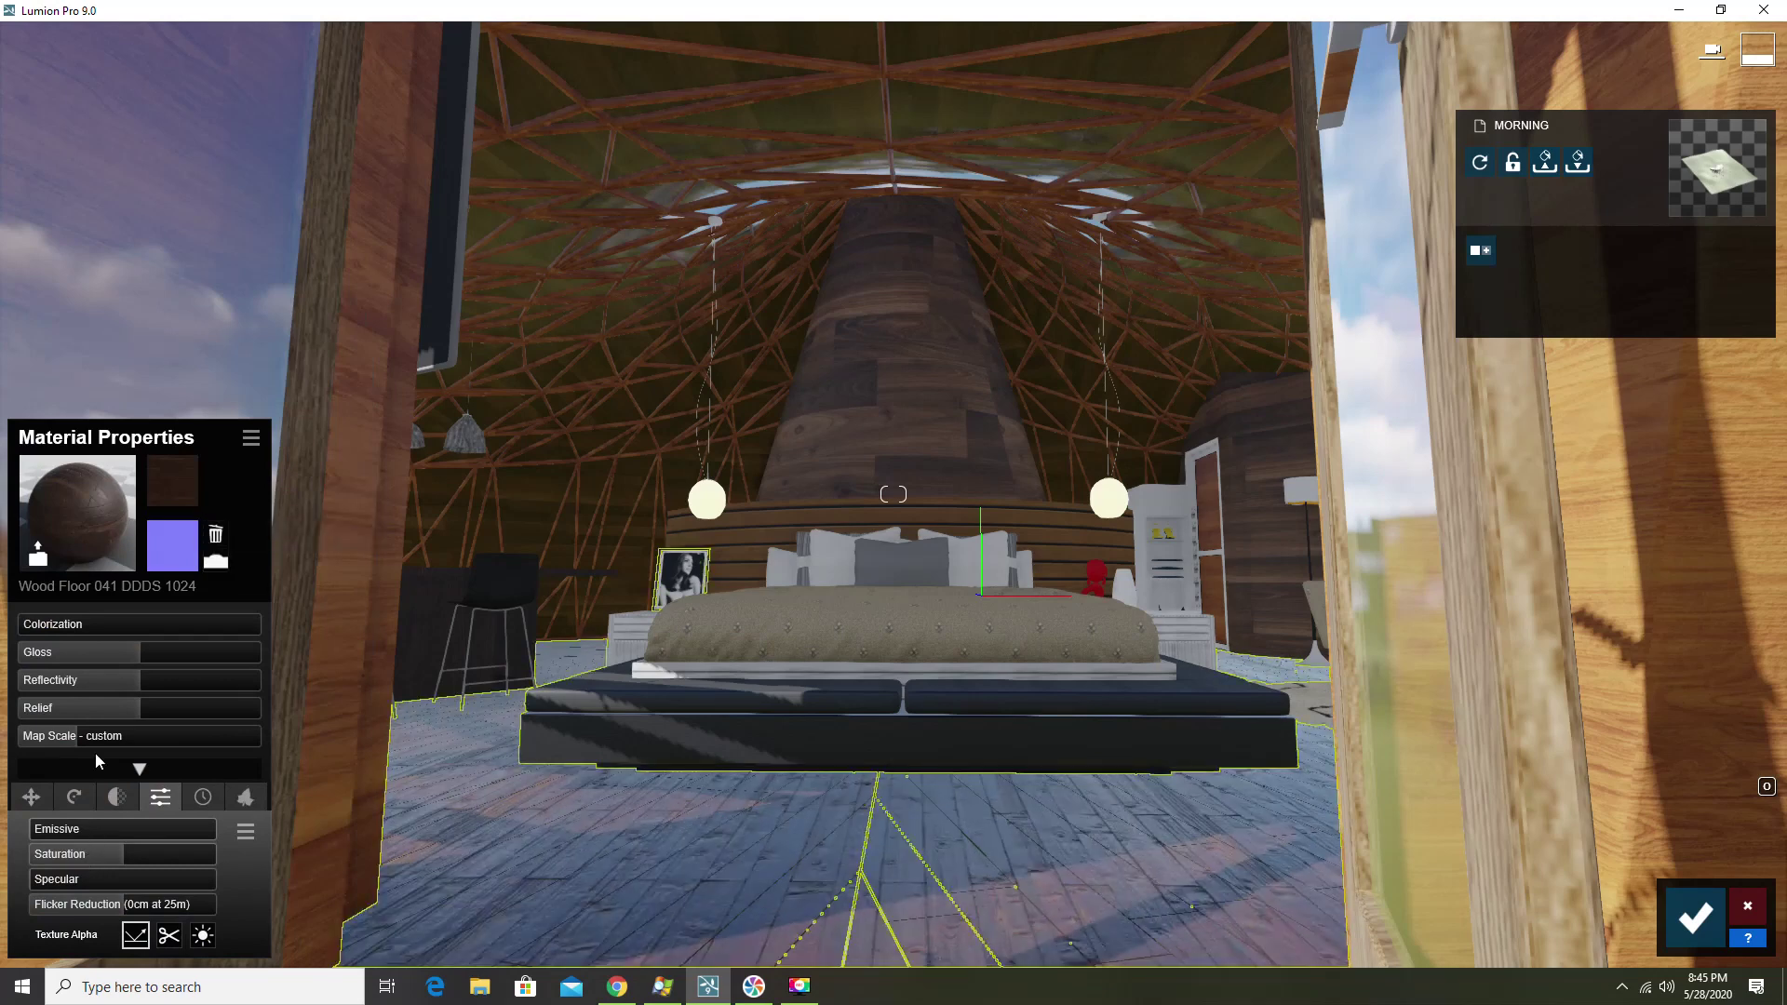
Lower the floor's reflectivity, weather it with the wood preset, and select the central cone
{"action": "left_click_drag", "start_coordinate": [131, 693], "coordinate": [117, 709]}
{"action": "left_click", "coordinate": [202, 797]}
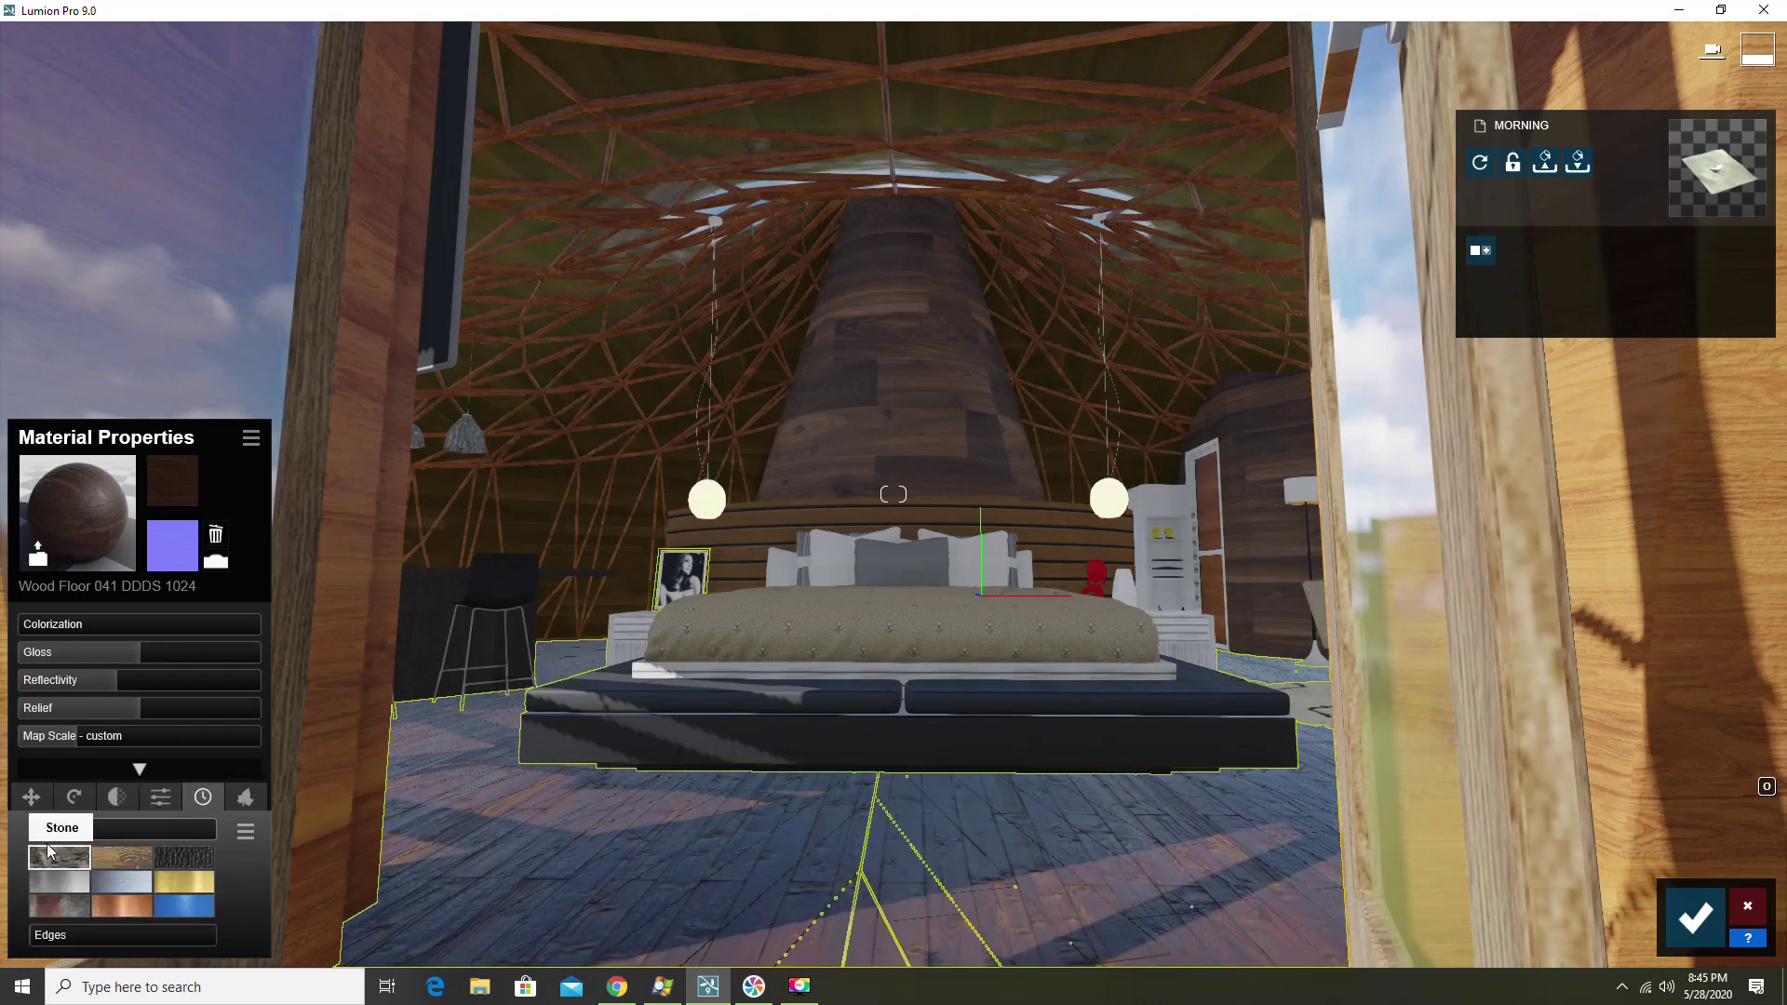
{"action": "left_click", "coordinate": [116, 856]}
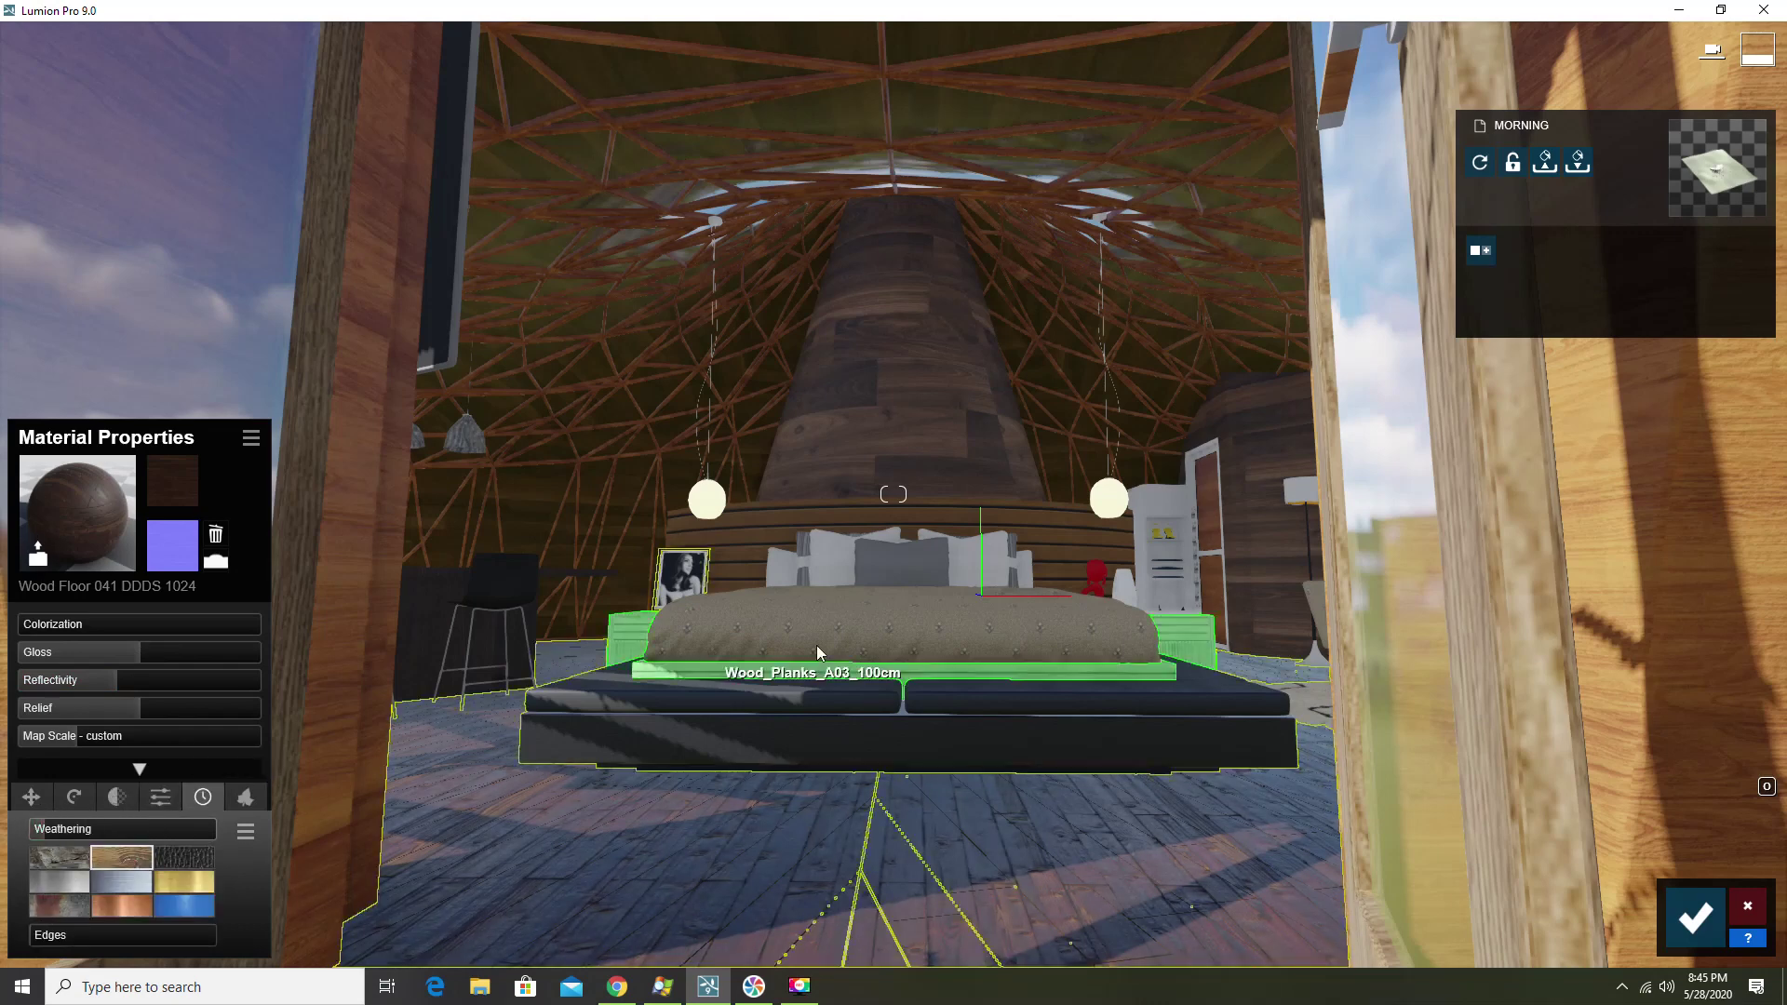
{"action": "left_click", "coordinate": [868, 428]}
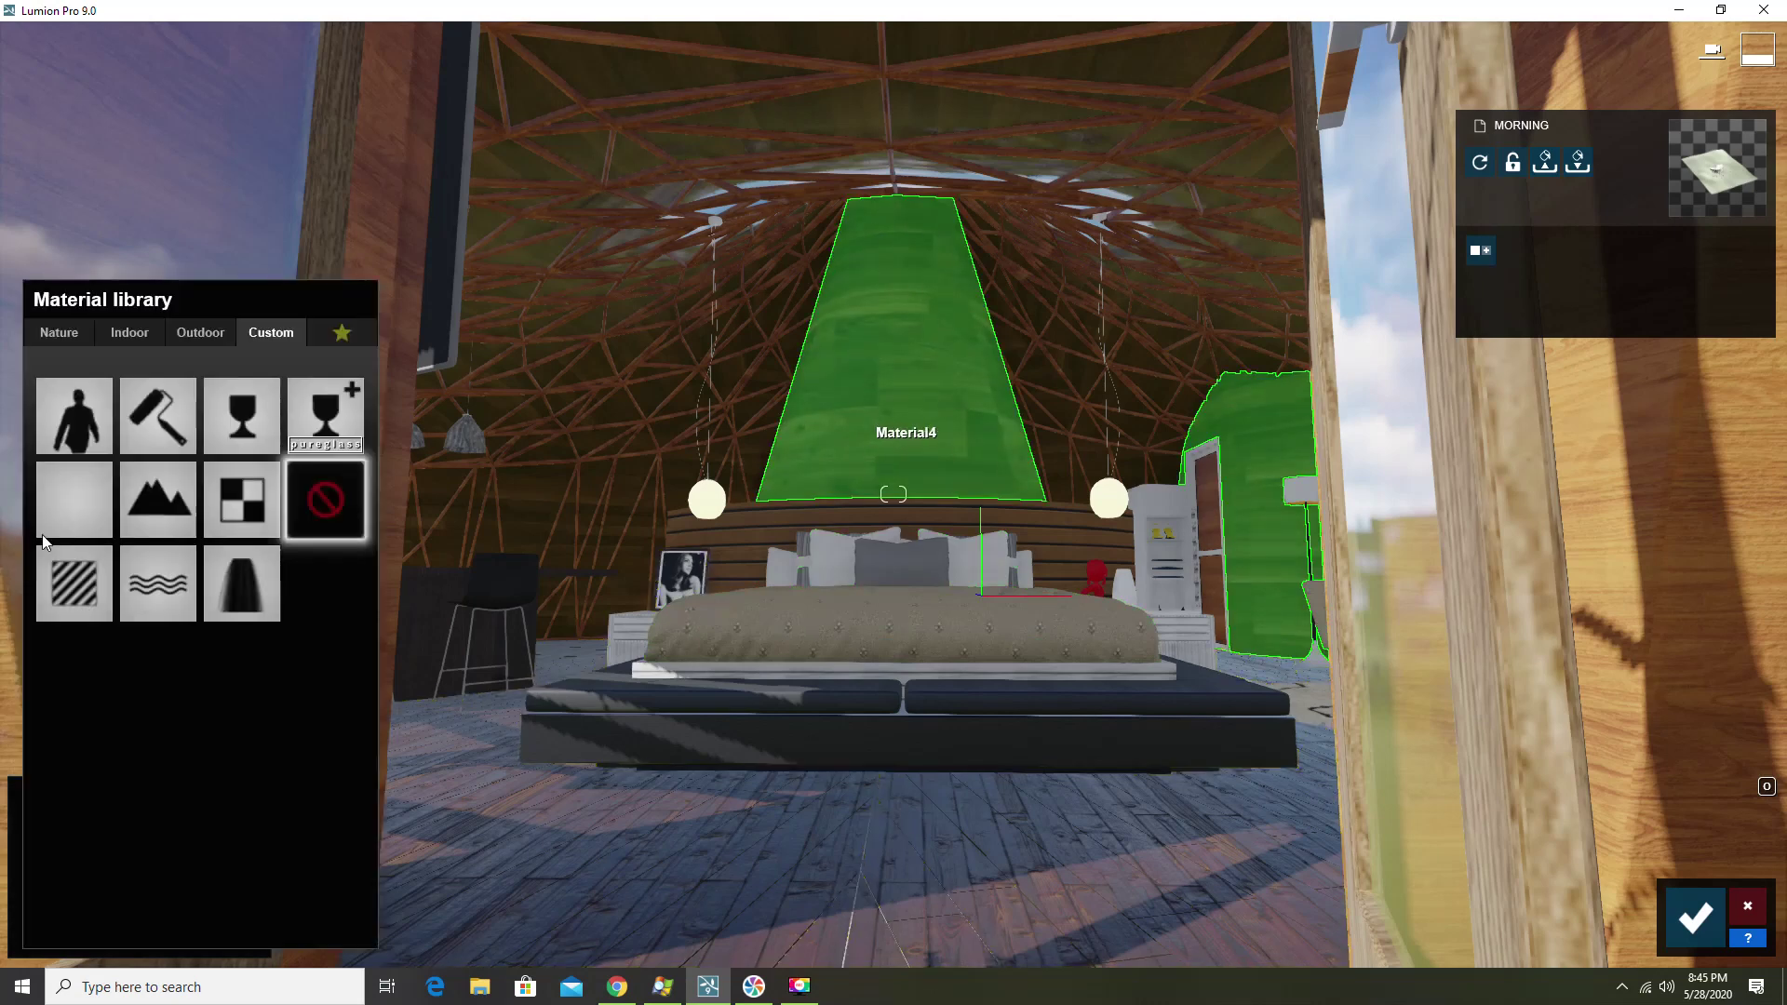
Apply Custom Standard to the cone and cabinet, generate a normal map, and reduce reflectivity
{"action": "left_click", "coordinate": [73, 589]}
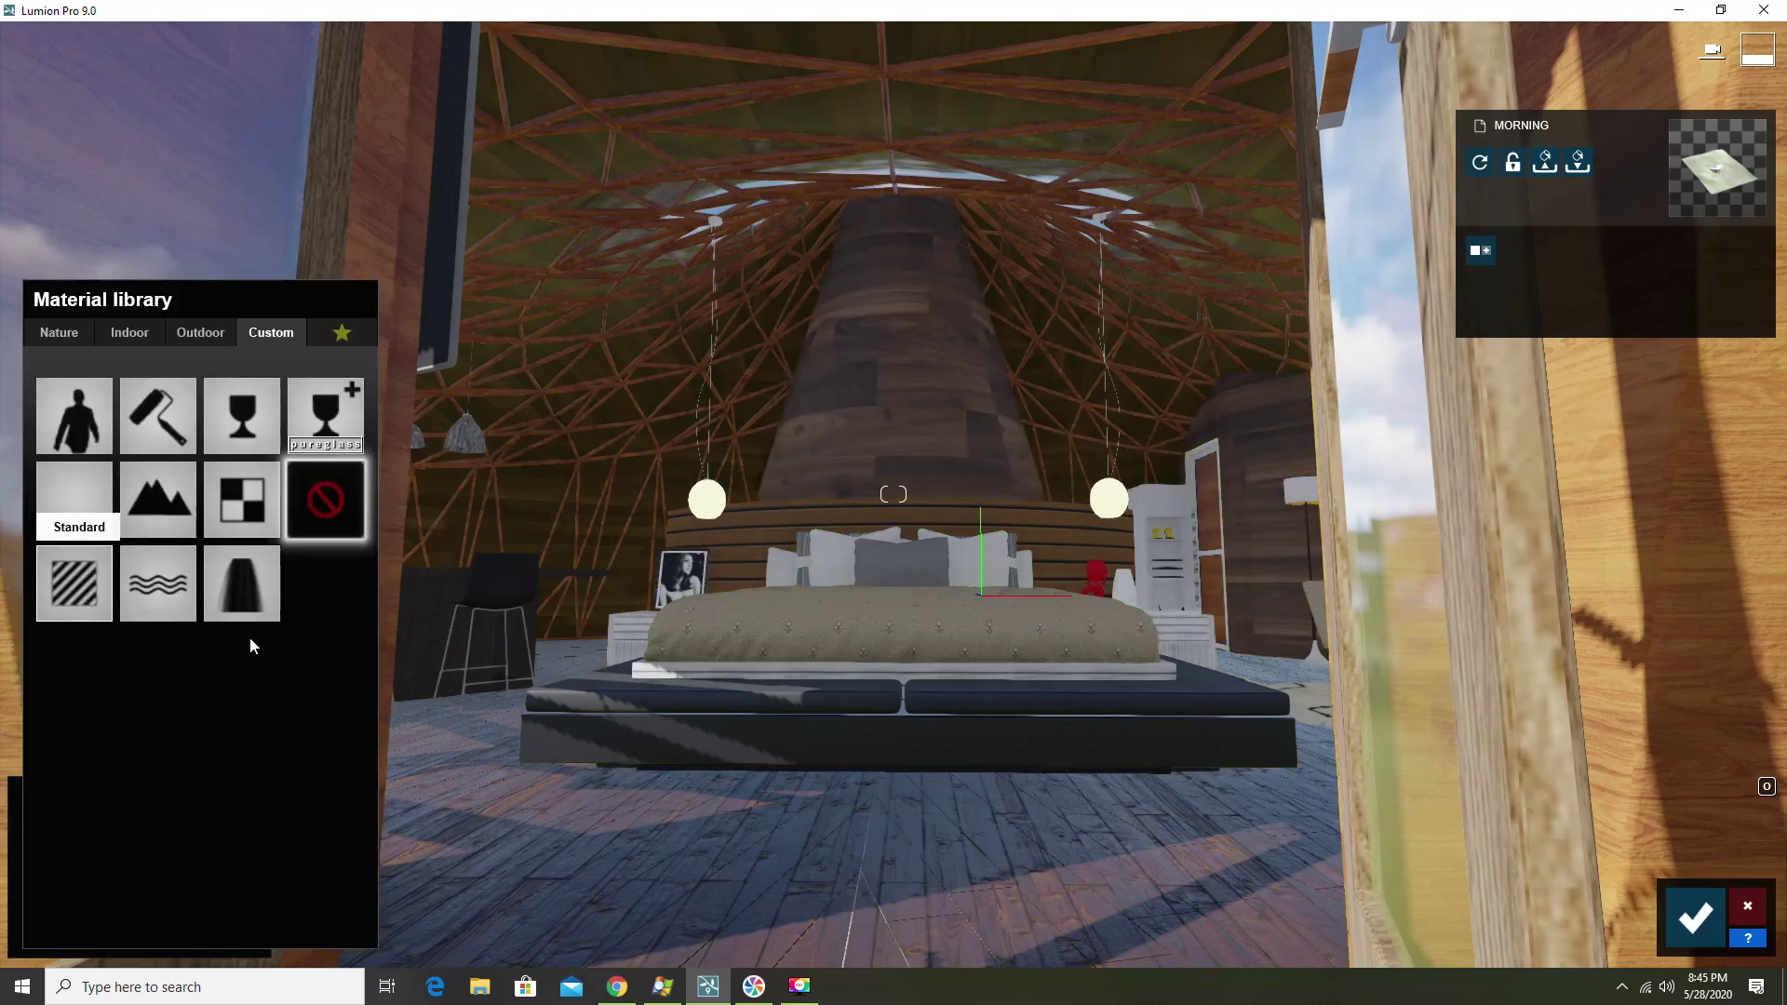
{"action": "left_click", "coordinate": [216, 561]}
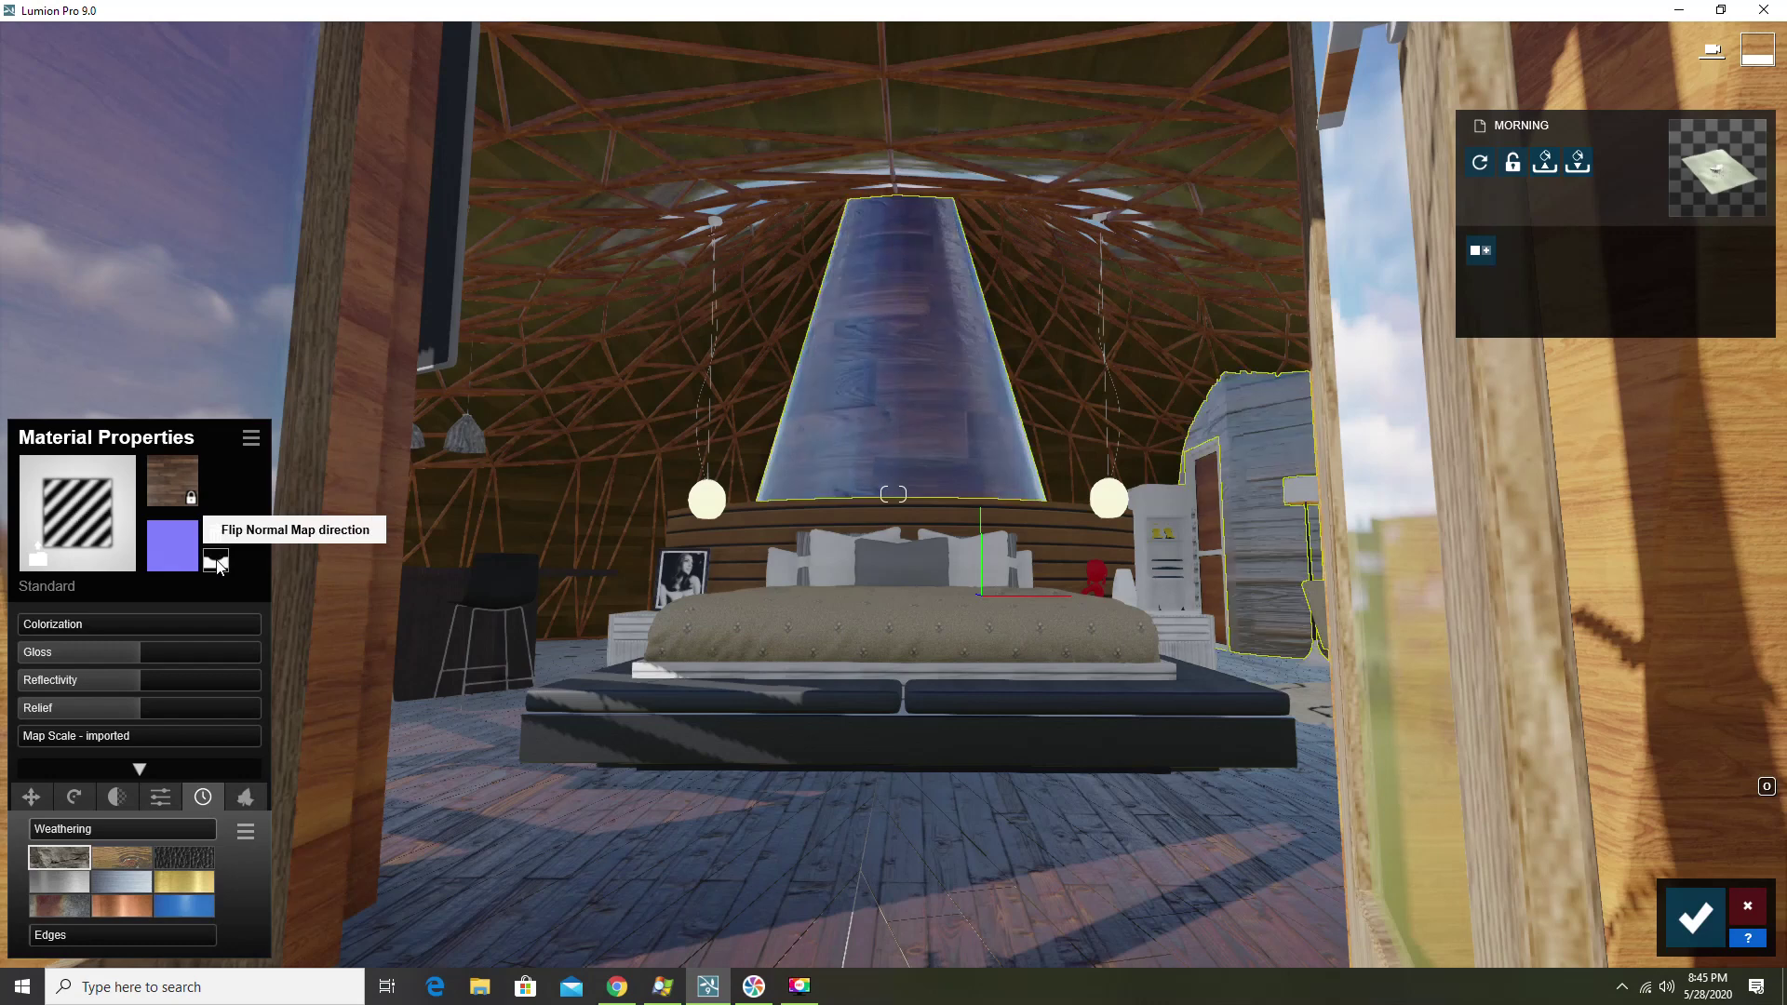
{"action": "left_click_drag", "start_coordinate": [133, 681], "coordinate": [82, 684]}
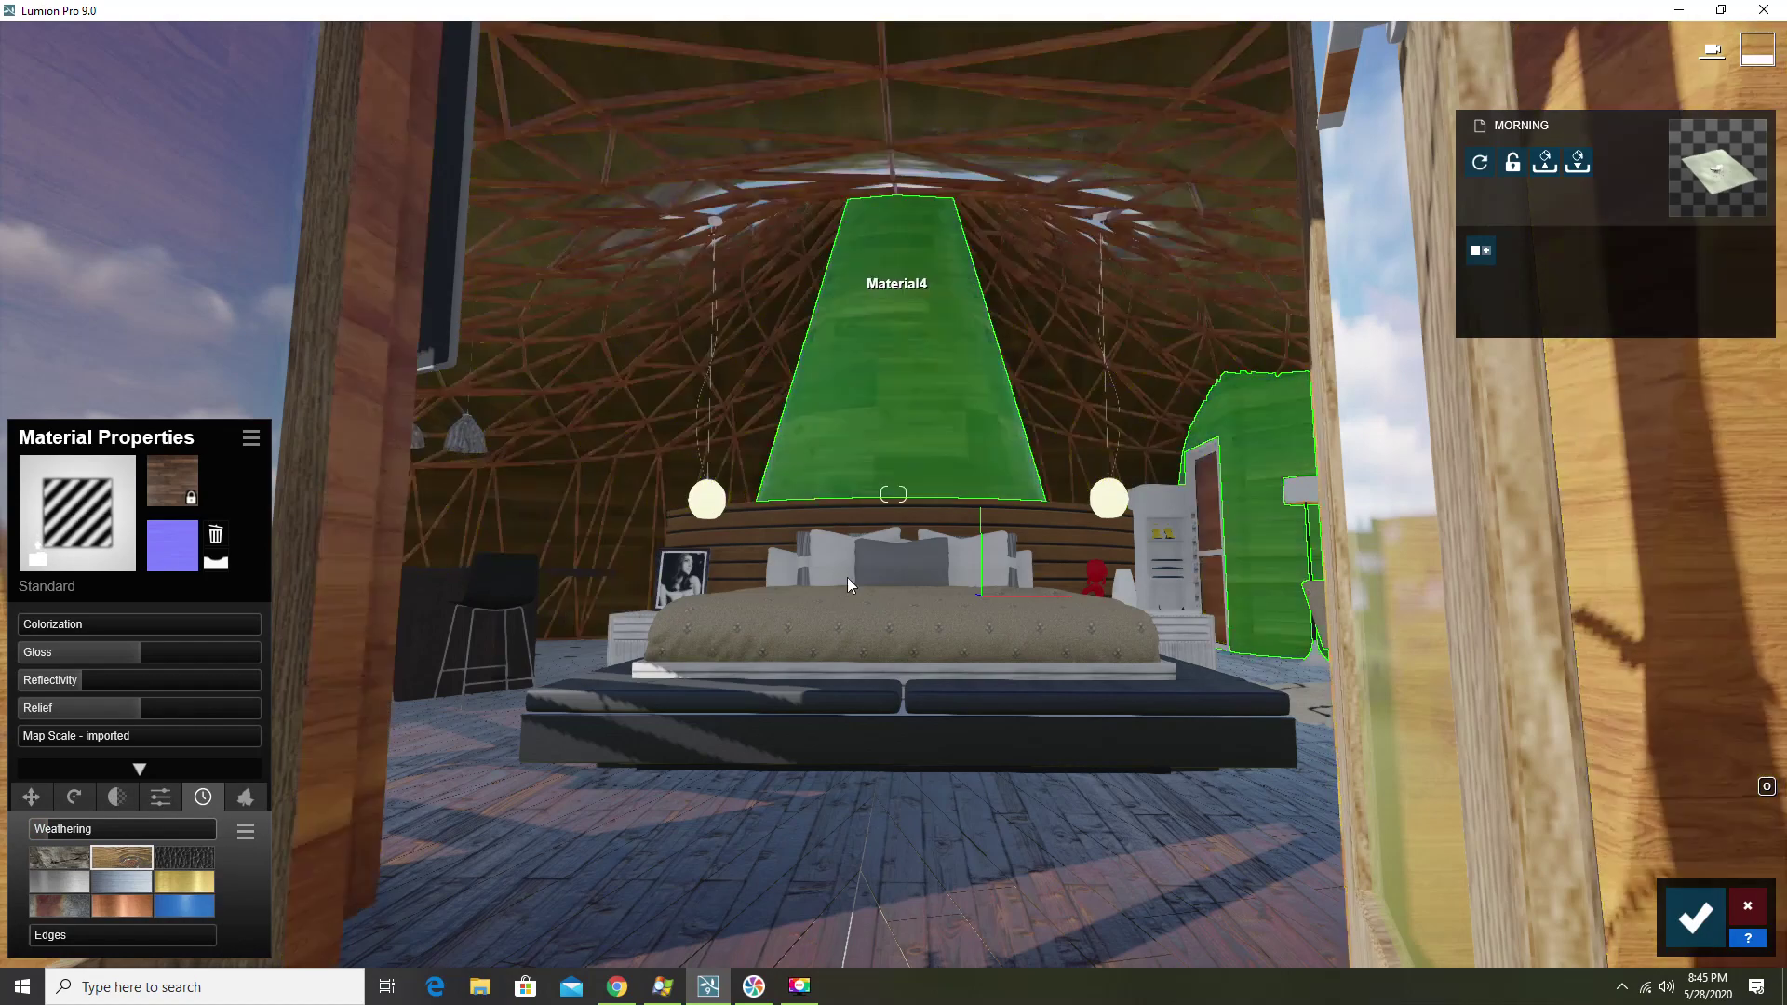
Give the bar chair a red indoor material, save the material edits and fly back outside
{"action": "left_click", "coordinate": [472, 628]}
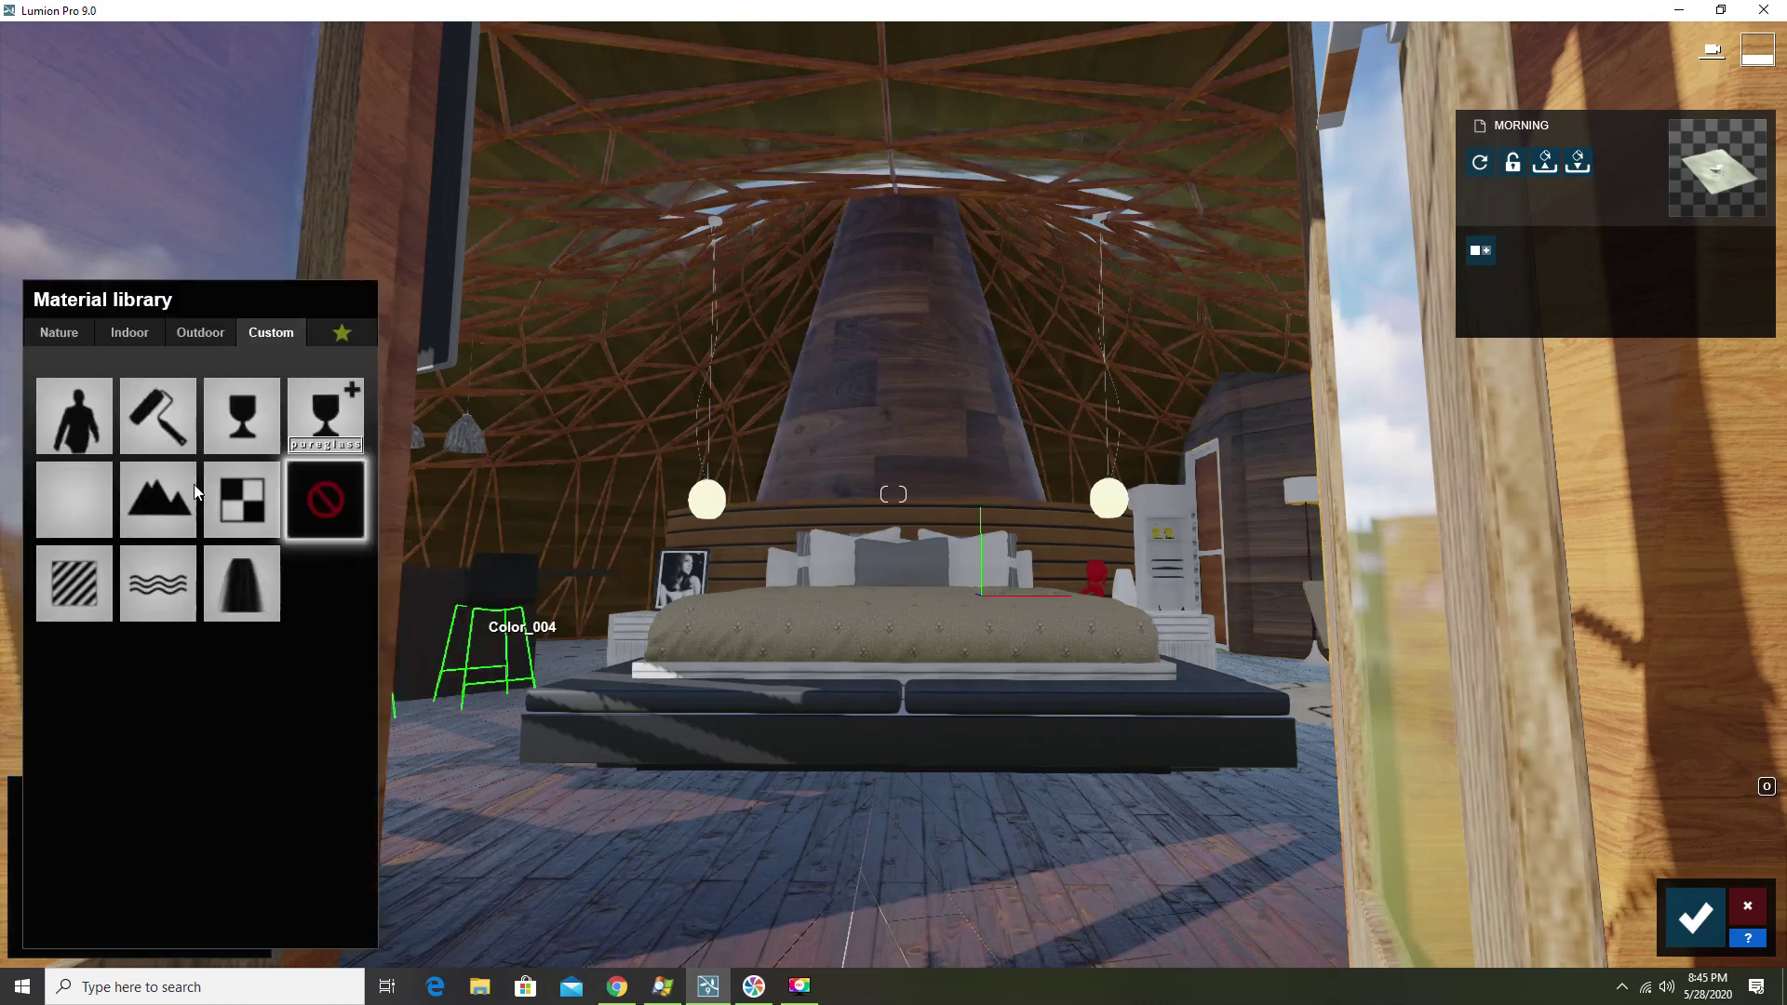
{"action": "left_click", "coordinate": [134, 334]}
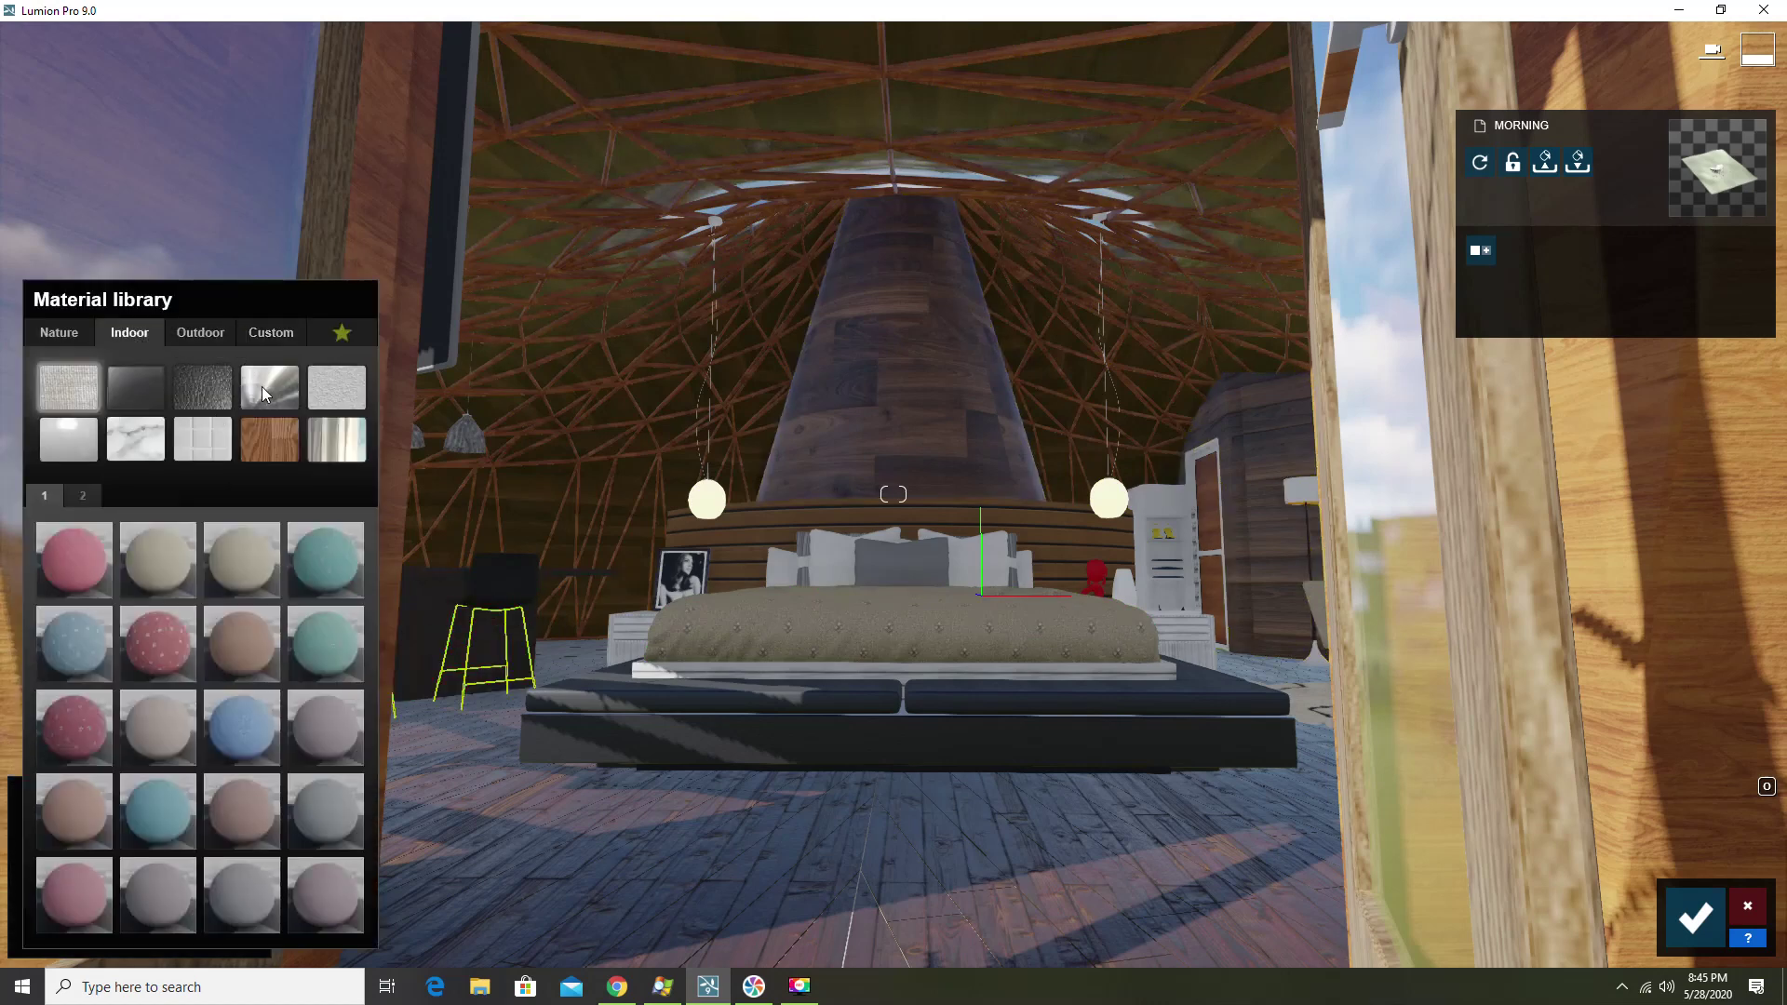
{"action": "left_click", "coordinate": [499, 581]}
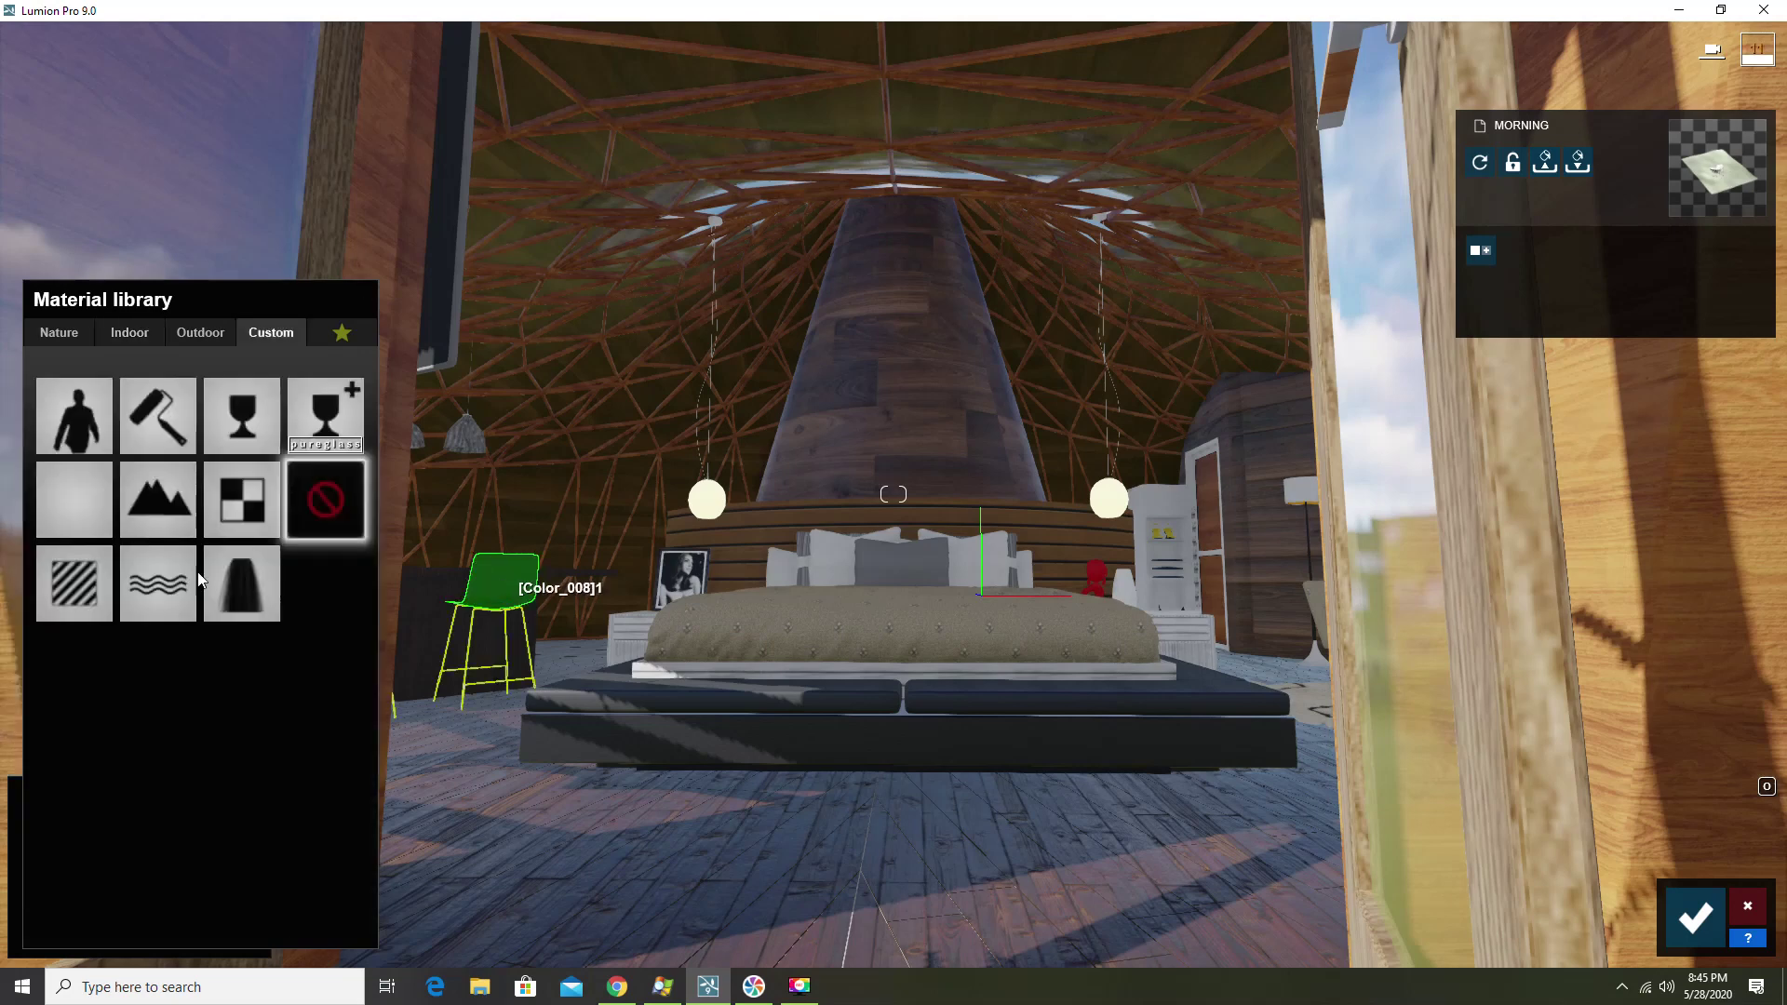
{"action": "left_click", "coordinate": [149, 333]}
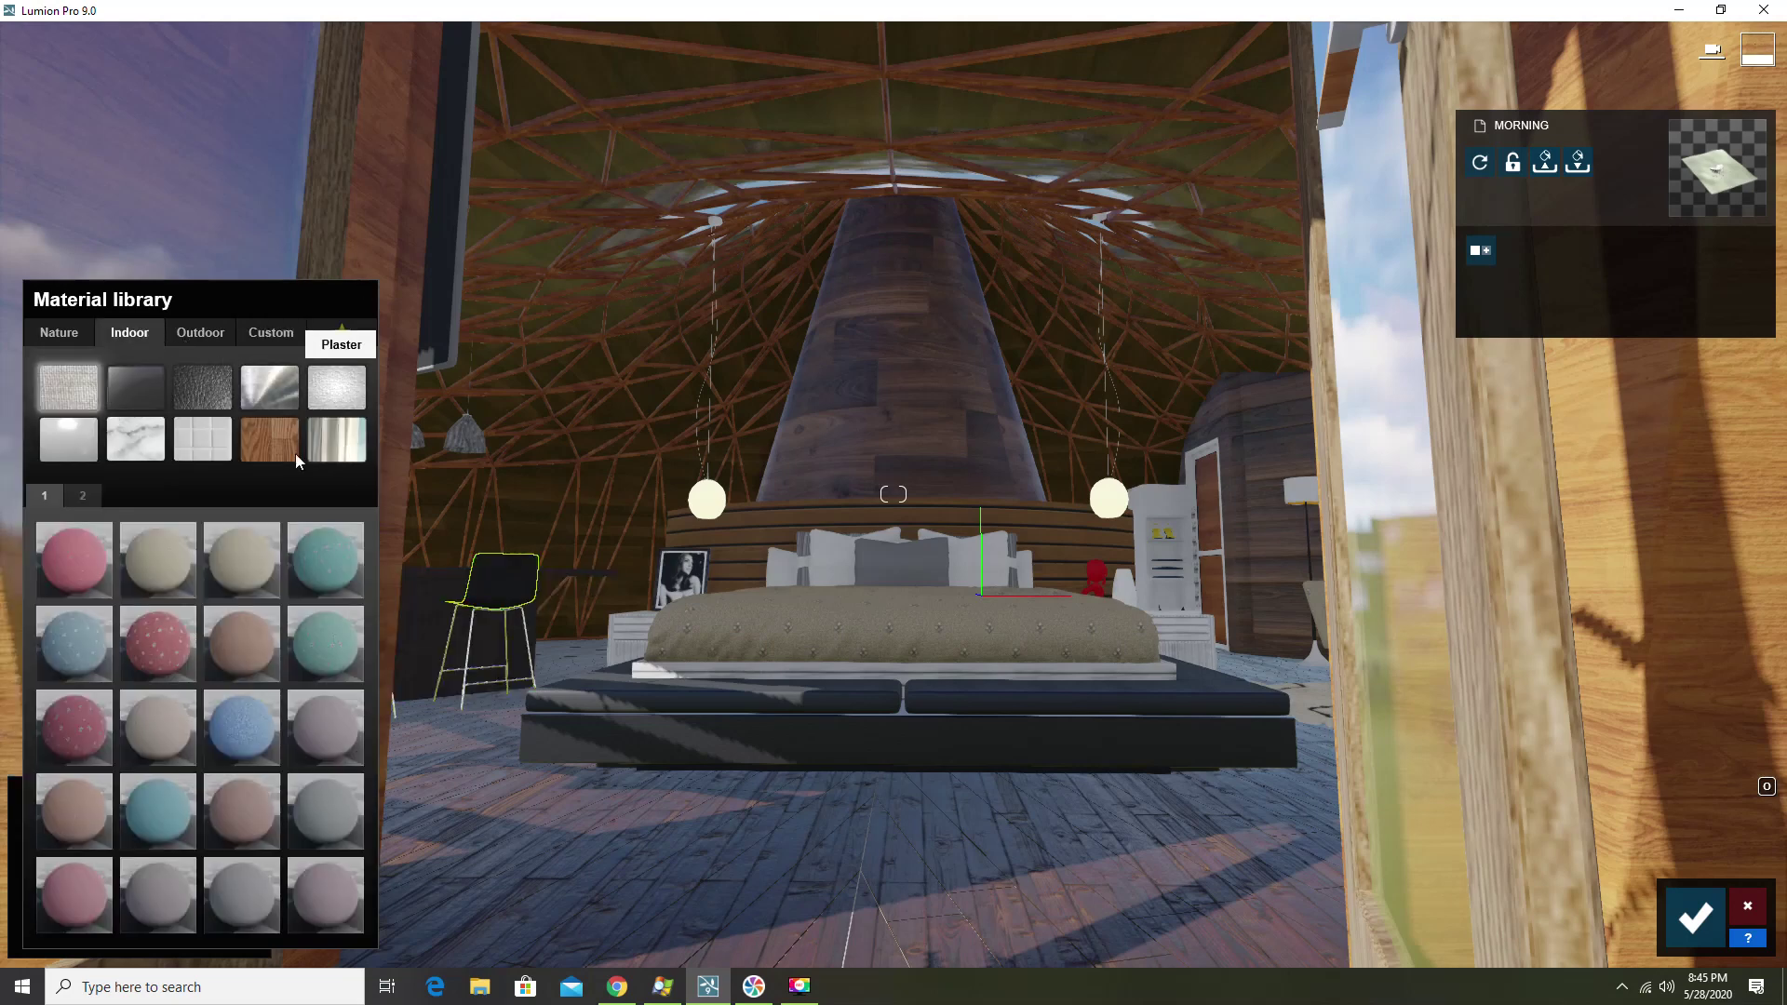
{"action": "left_click", "coordinate": [62, 444]}
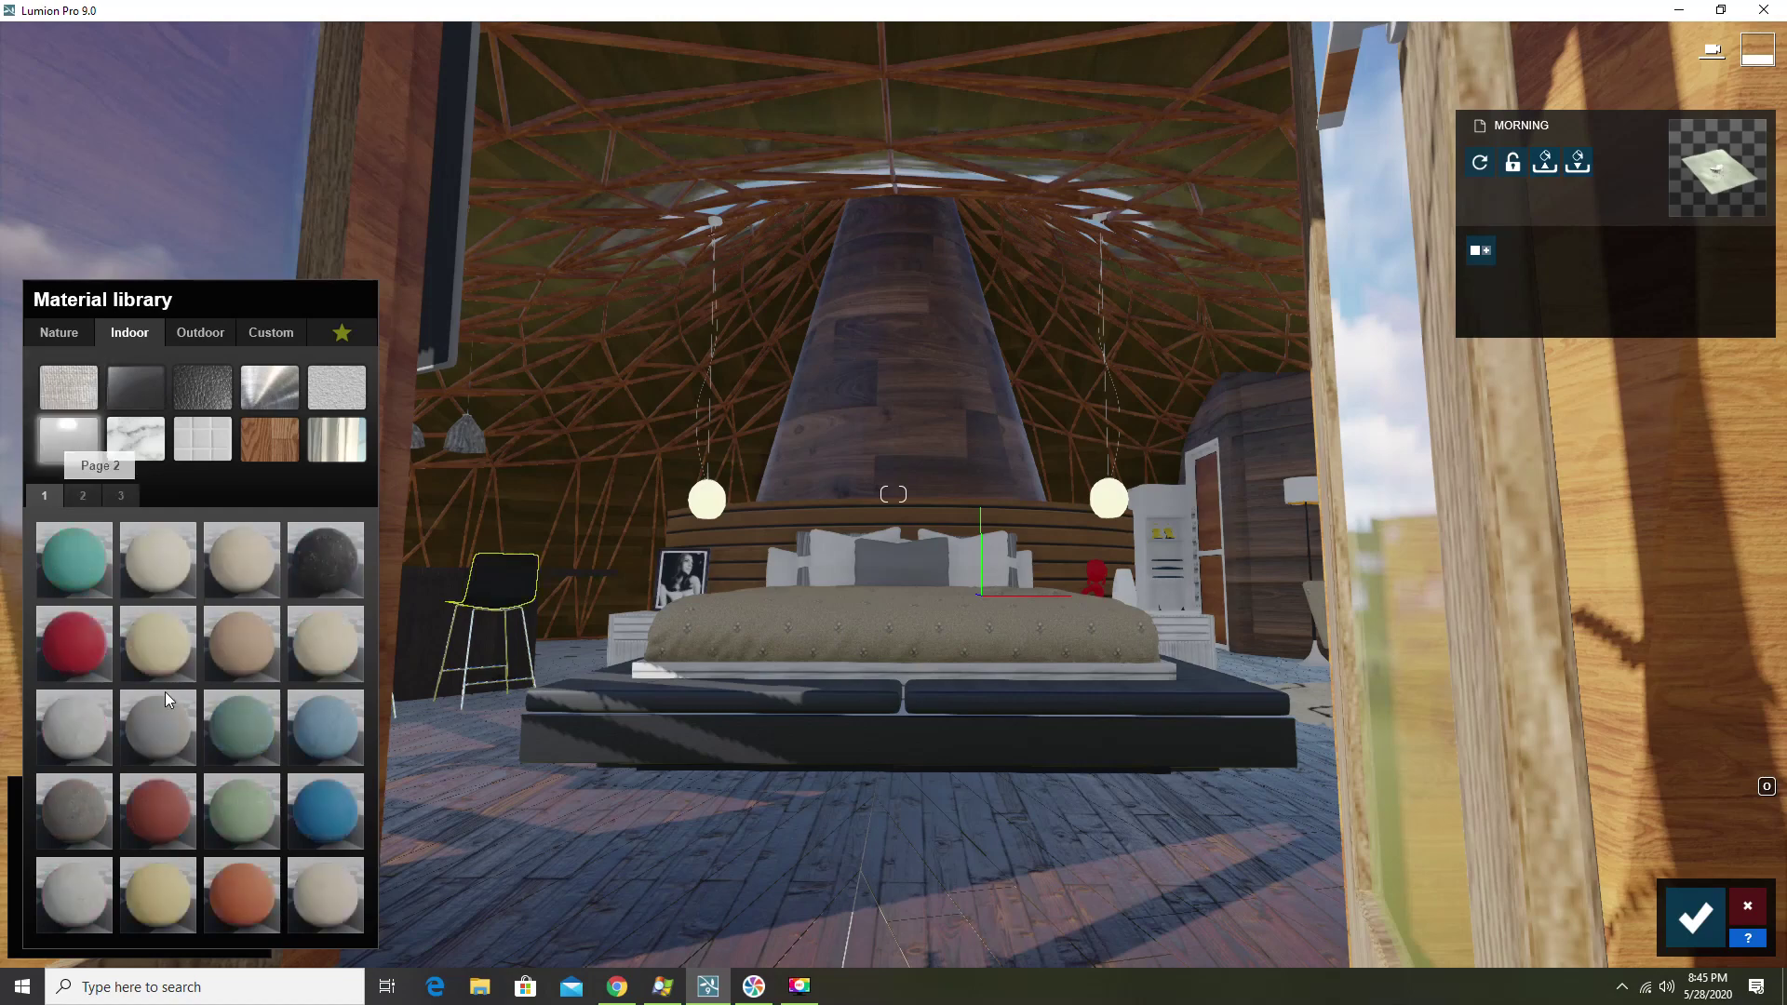
{"action": "left_click", "coordinate": [153, 786]}
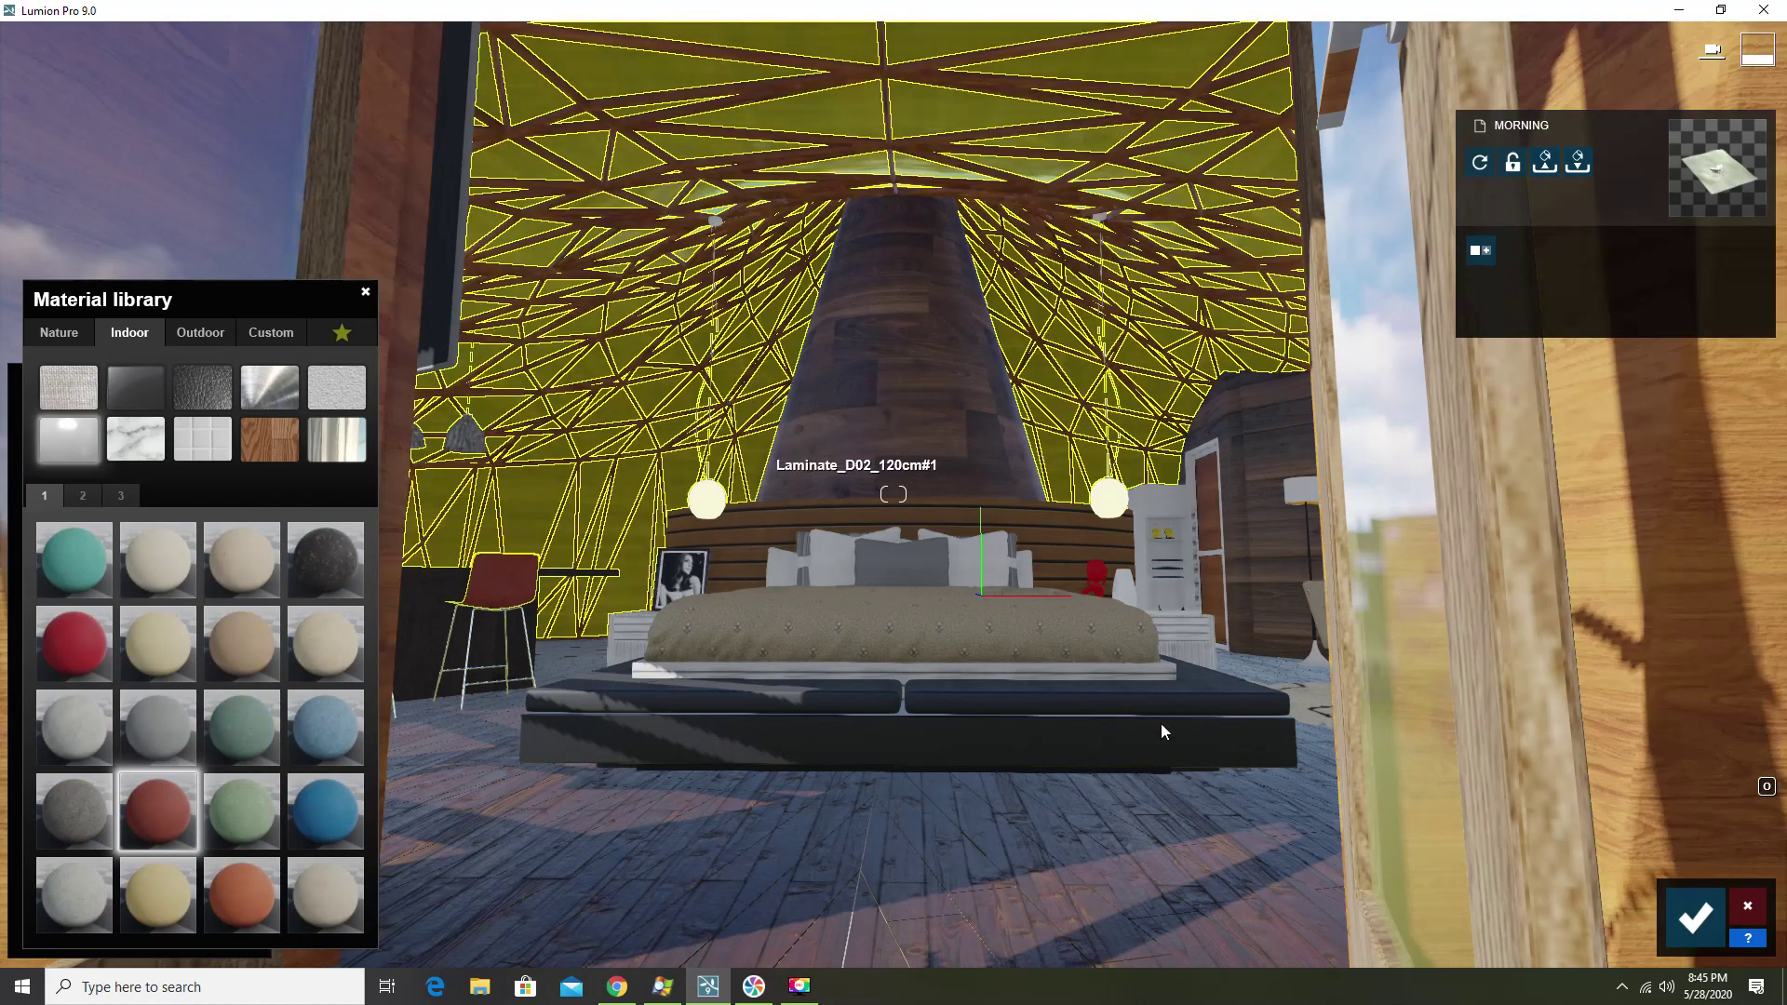
{"action": "left_click", "coordinate": [1694, 916]}
{"action": "key", "text": "s"}
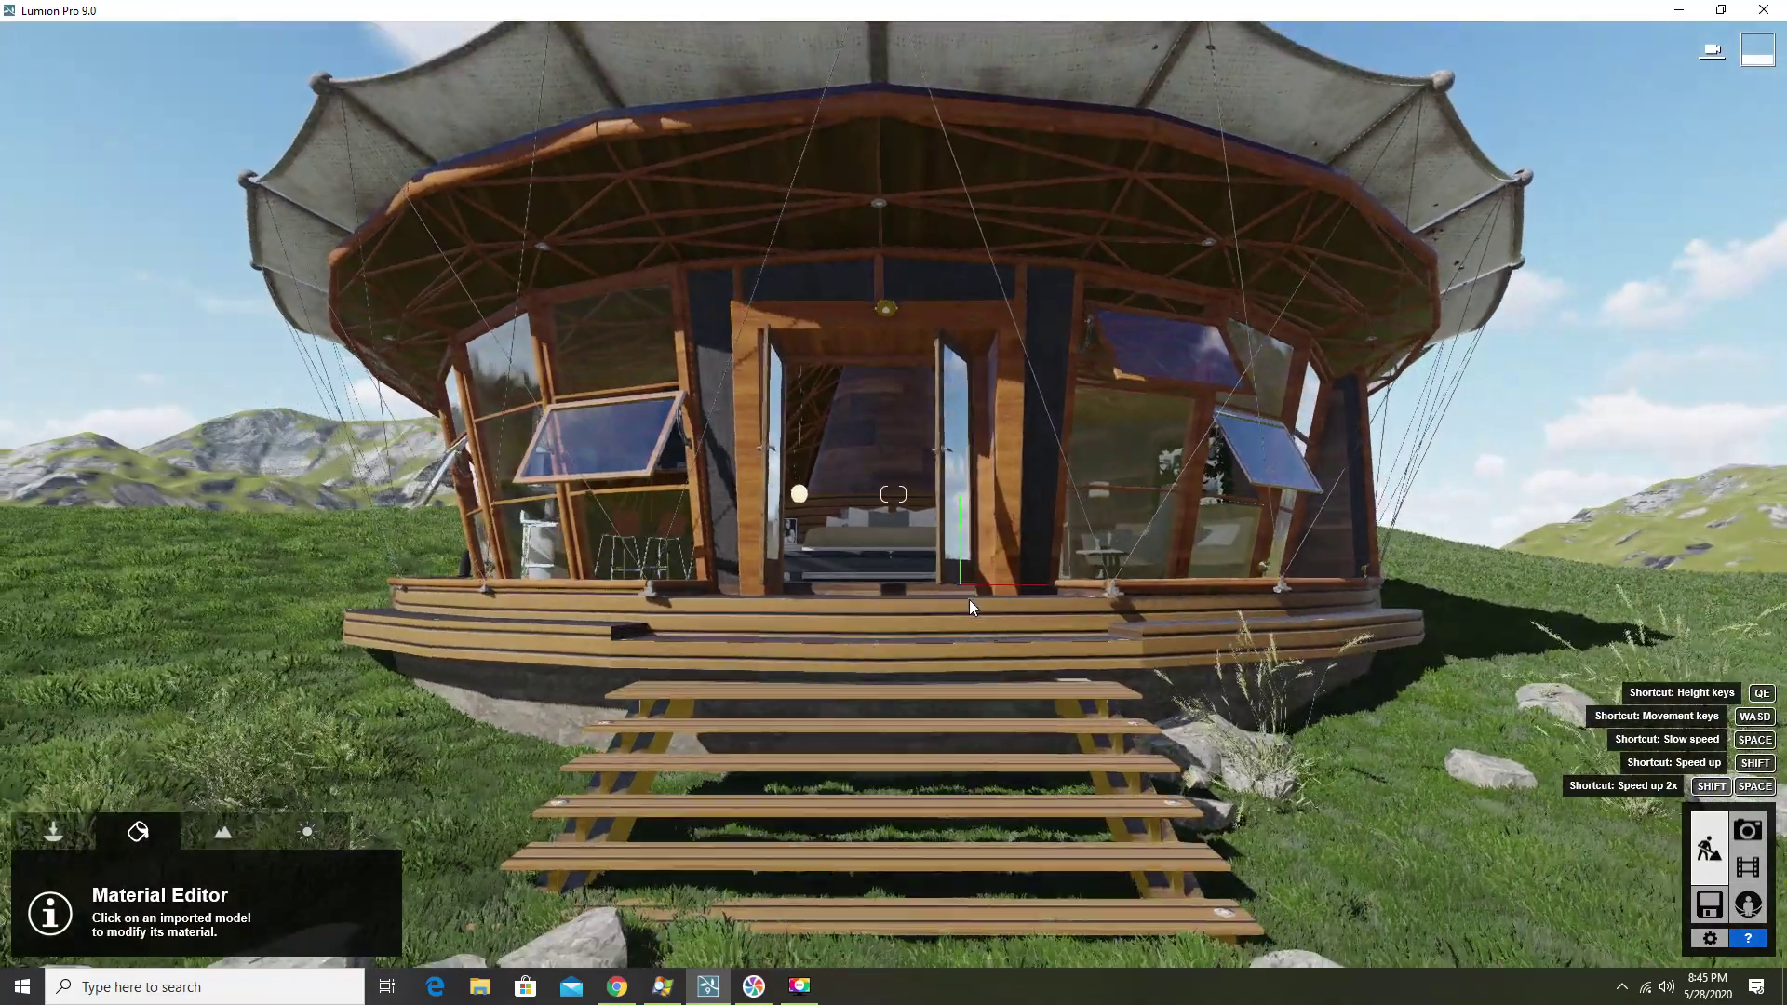
Pull the camera up and back, then tilt down to frame the pavilion from overhead
{"action": "key", "text": "d"}
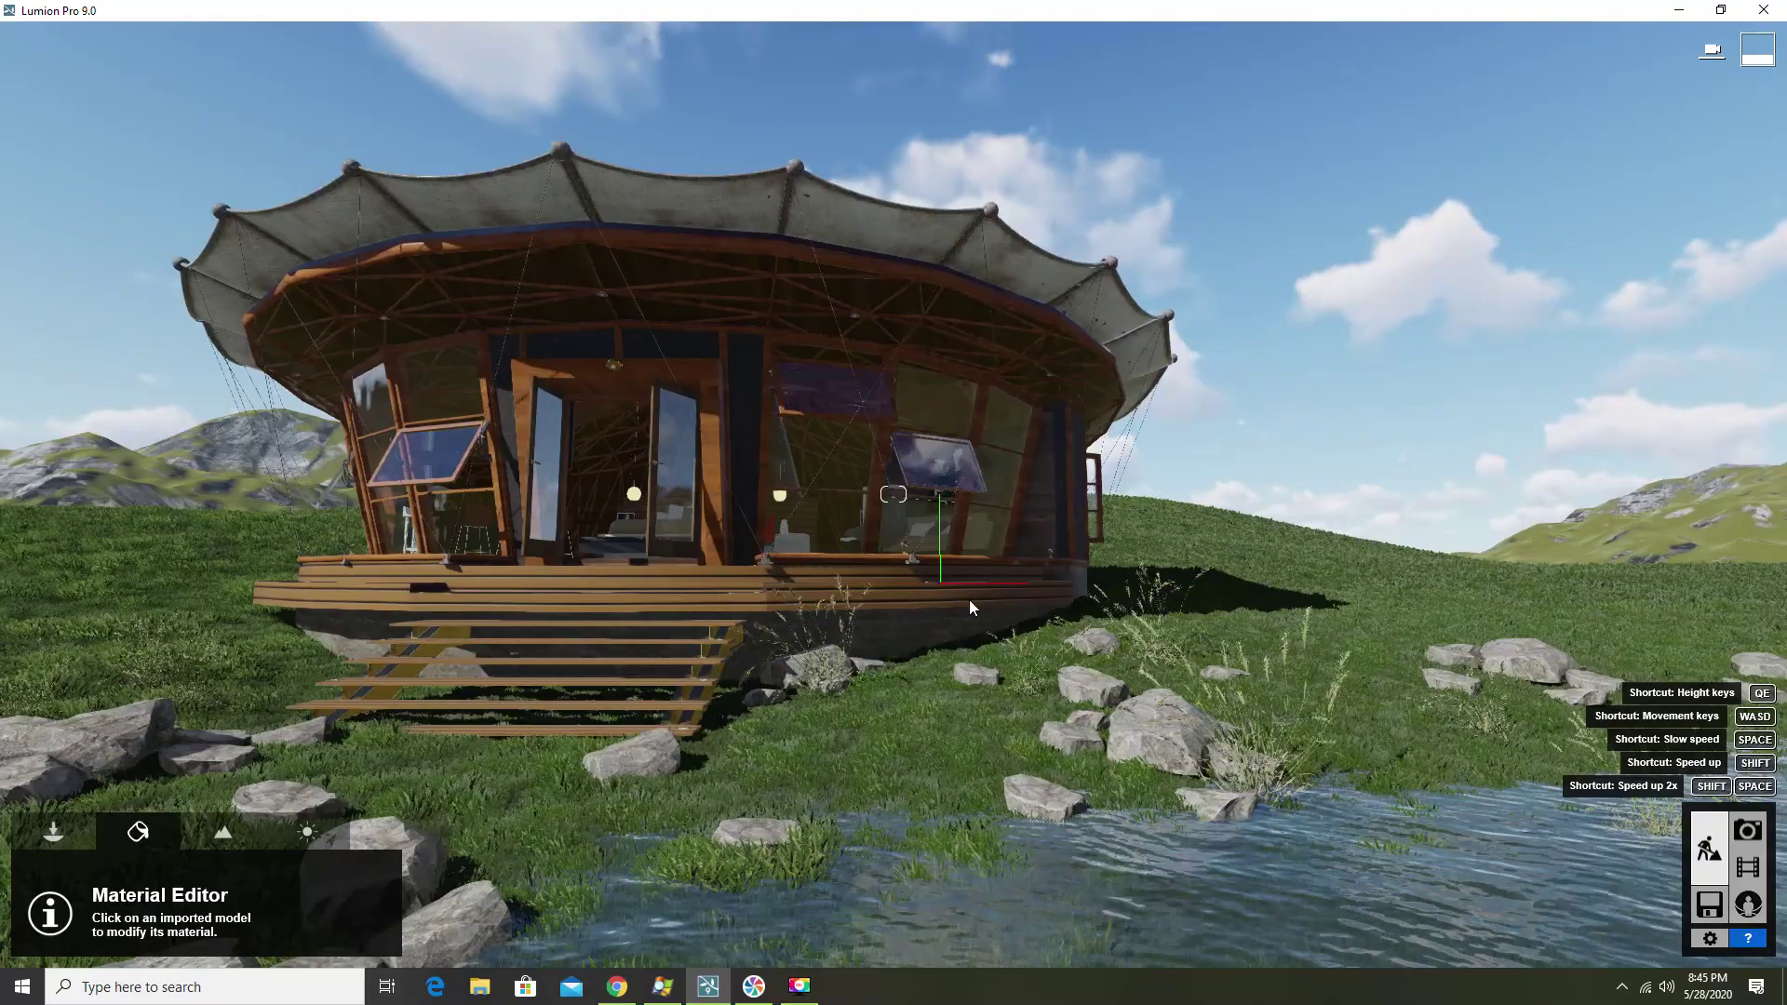
{"action": "key", "text": "s"}
{"action": "key", "text": "a"}
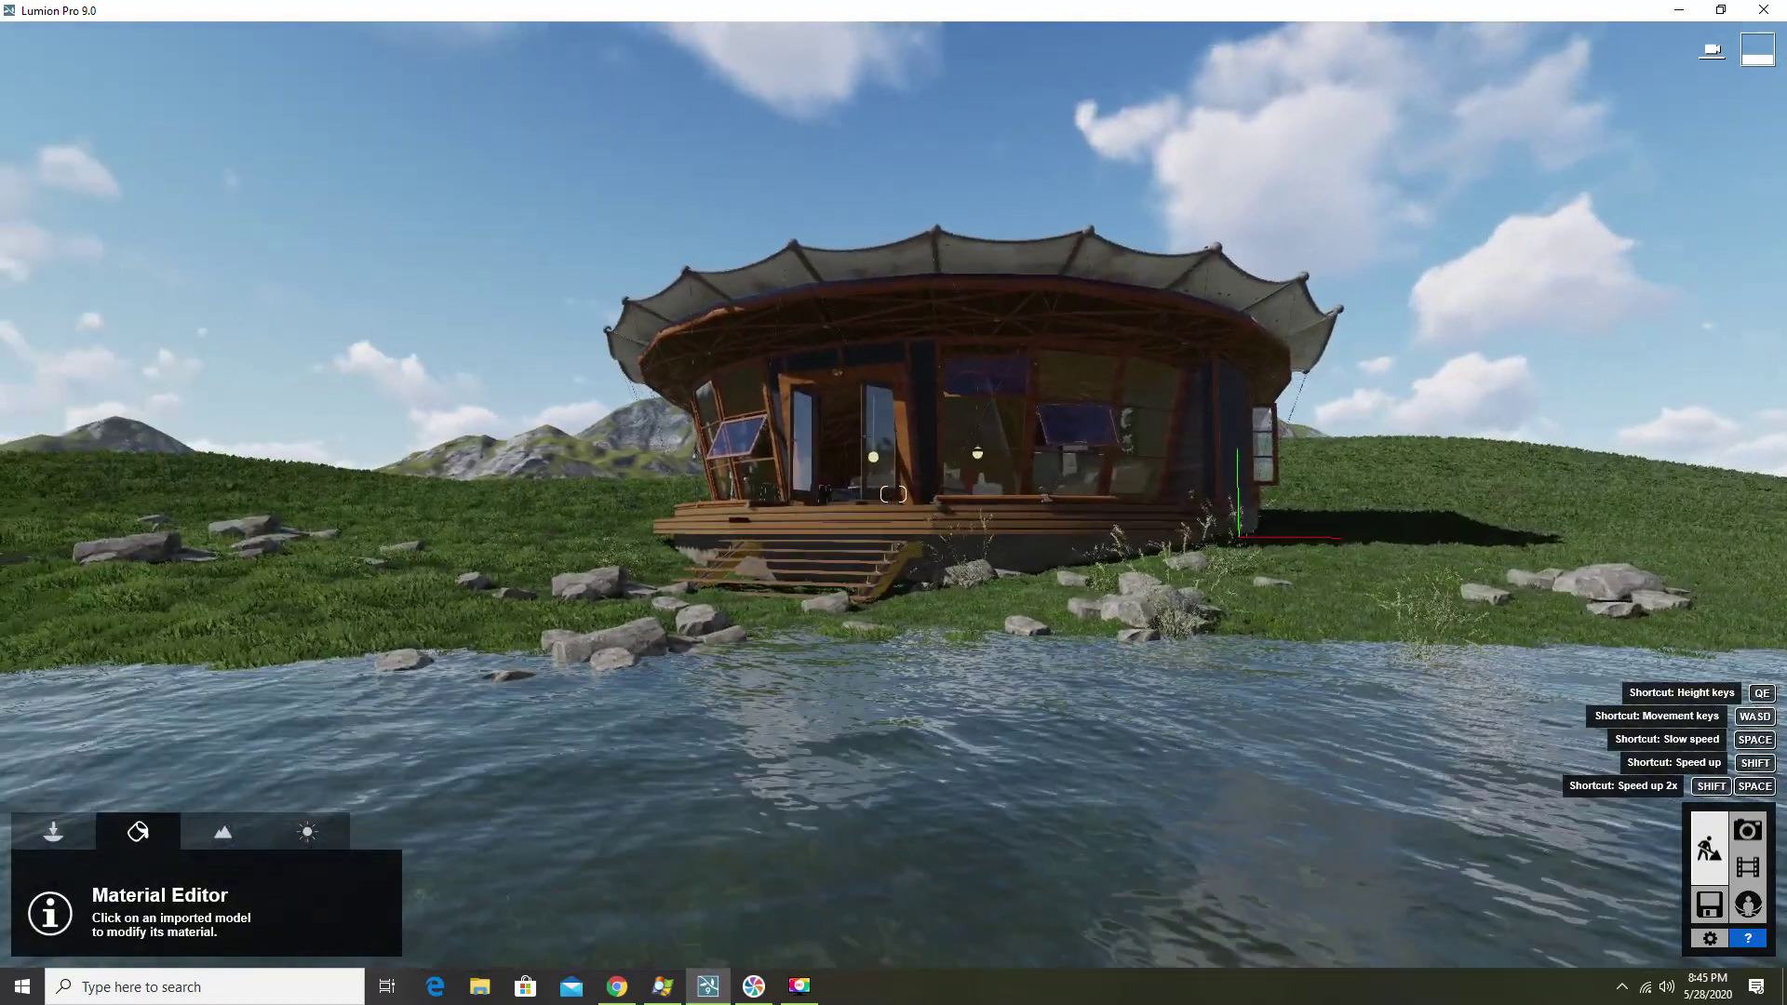
{"action": "key", "text": "a"}
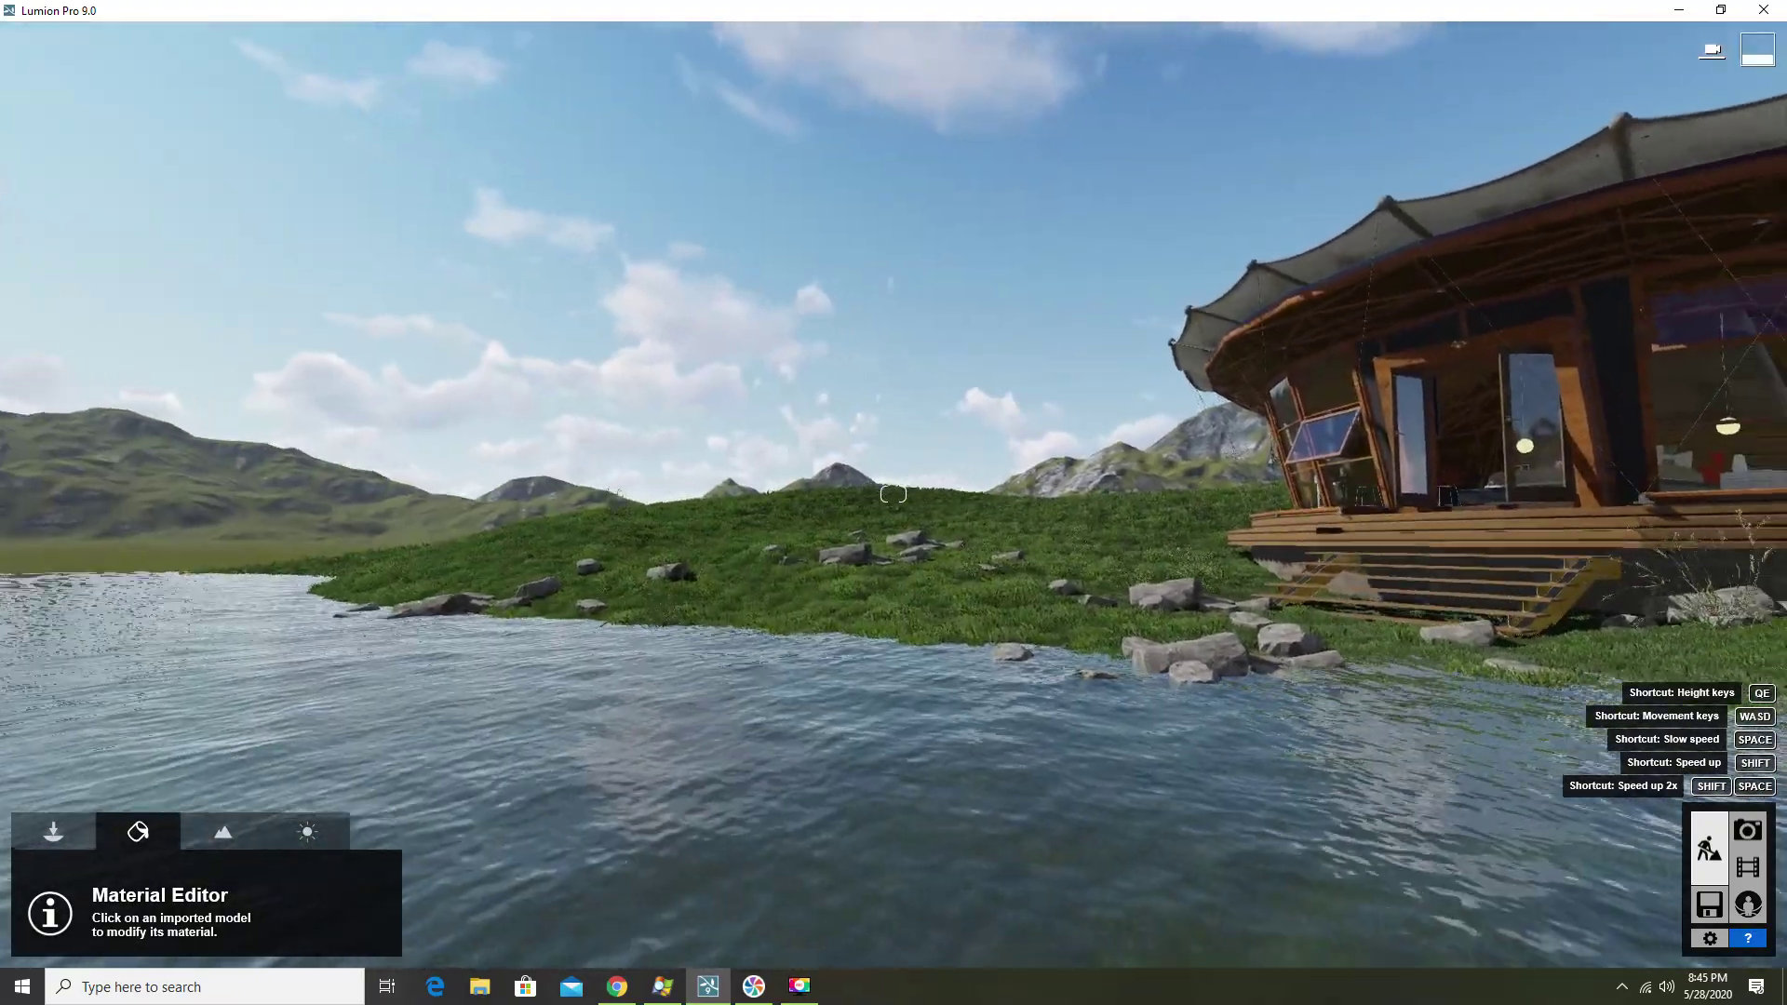
{"action": "right_click_drag", "start_coordinate": [894, 494], "coordinate": [894, 391]}
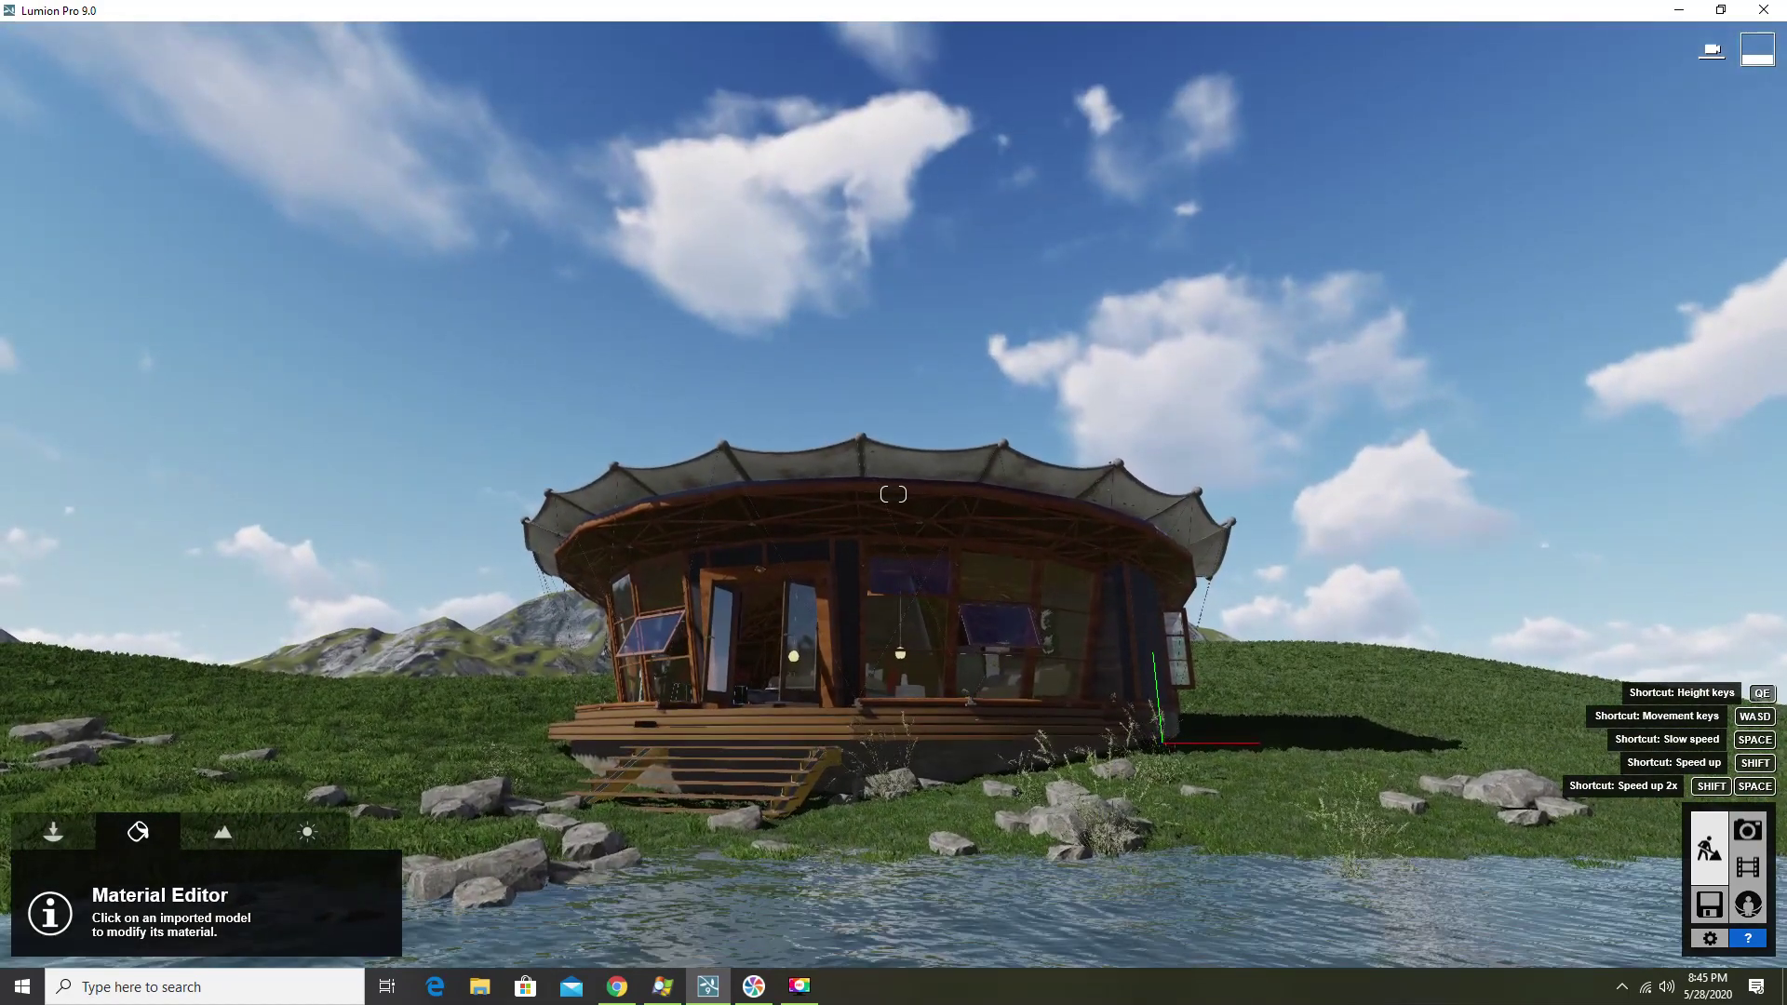
{"action": "right_click_drag", "start_coordinate": [894, 493], "coordinate": [894, 486]}
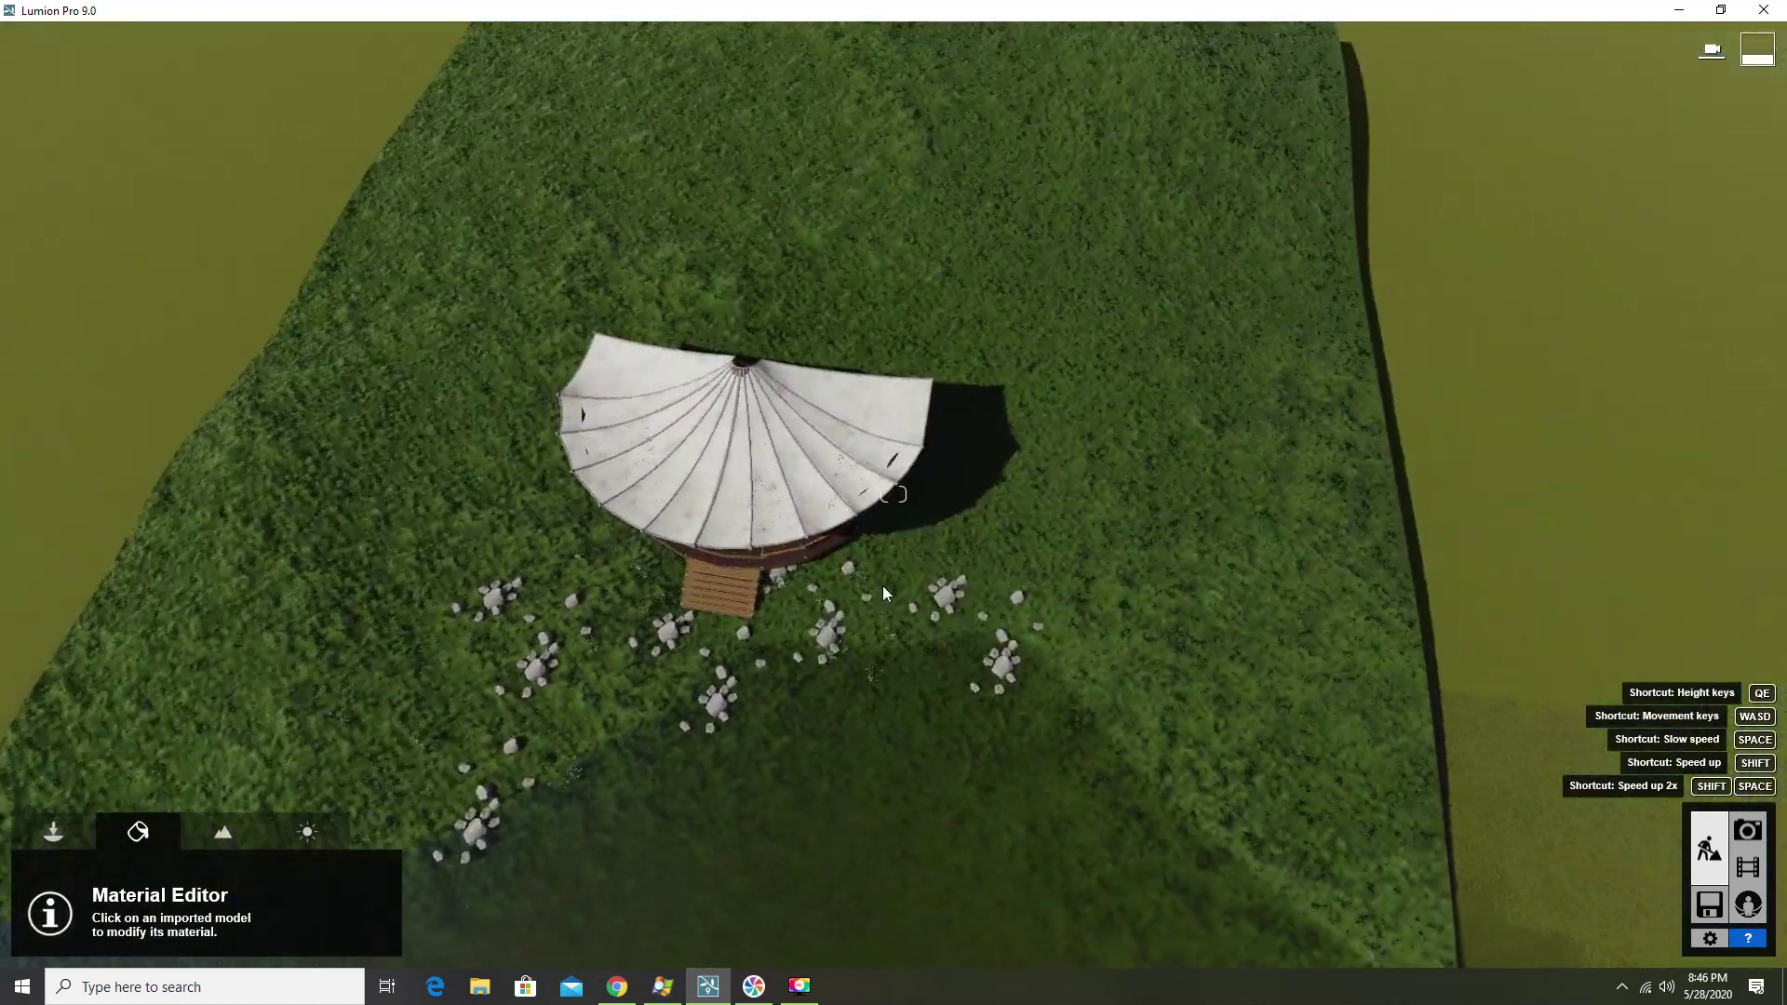
{"action": "left_click", "coordinate": [53, 832]}
Choose a tree species from the Nature library and swing to a wide oblique view
{"action": "left_click", "coordinate": [392, 907]}
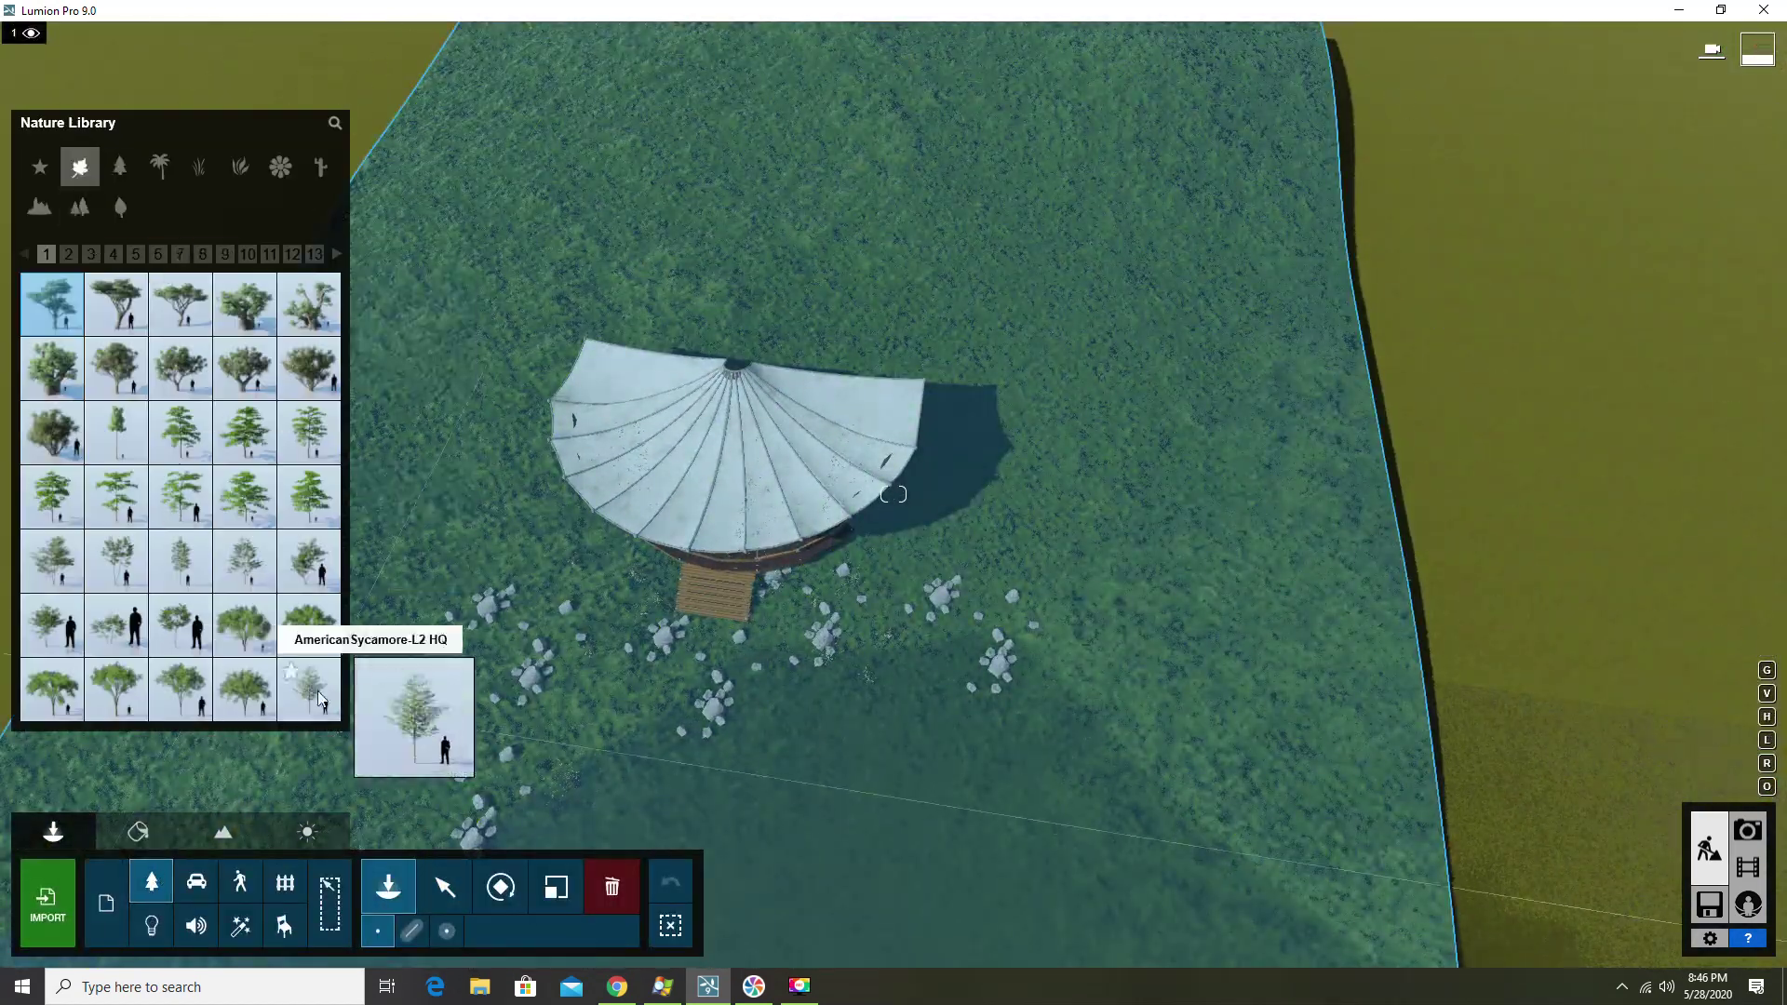
{"action": "left_click", "coordinate": [309, 688]}
{"action": "left_click", "coordinate": [116, 625]}
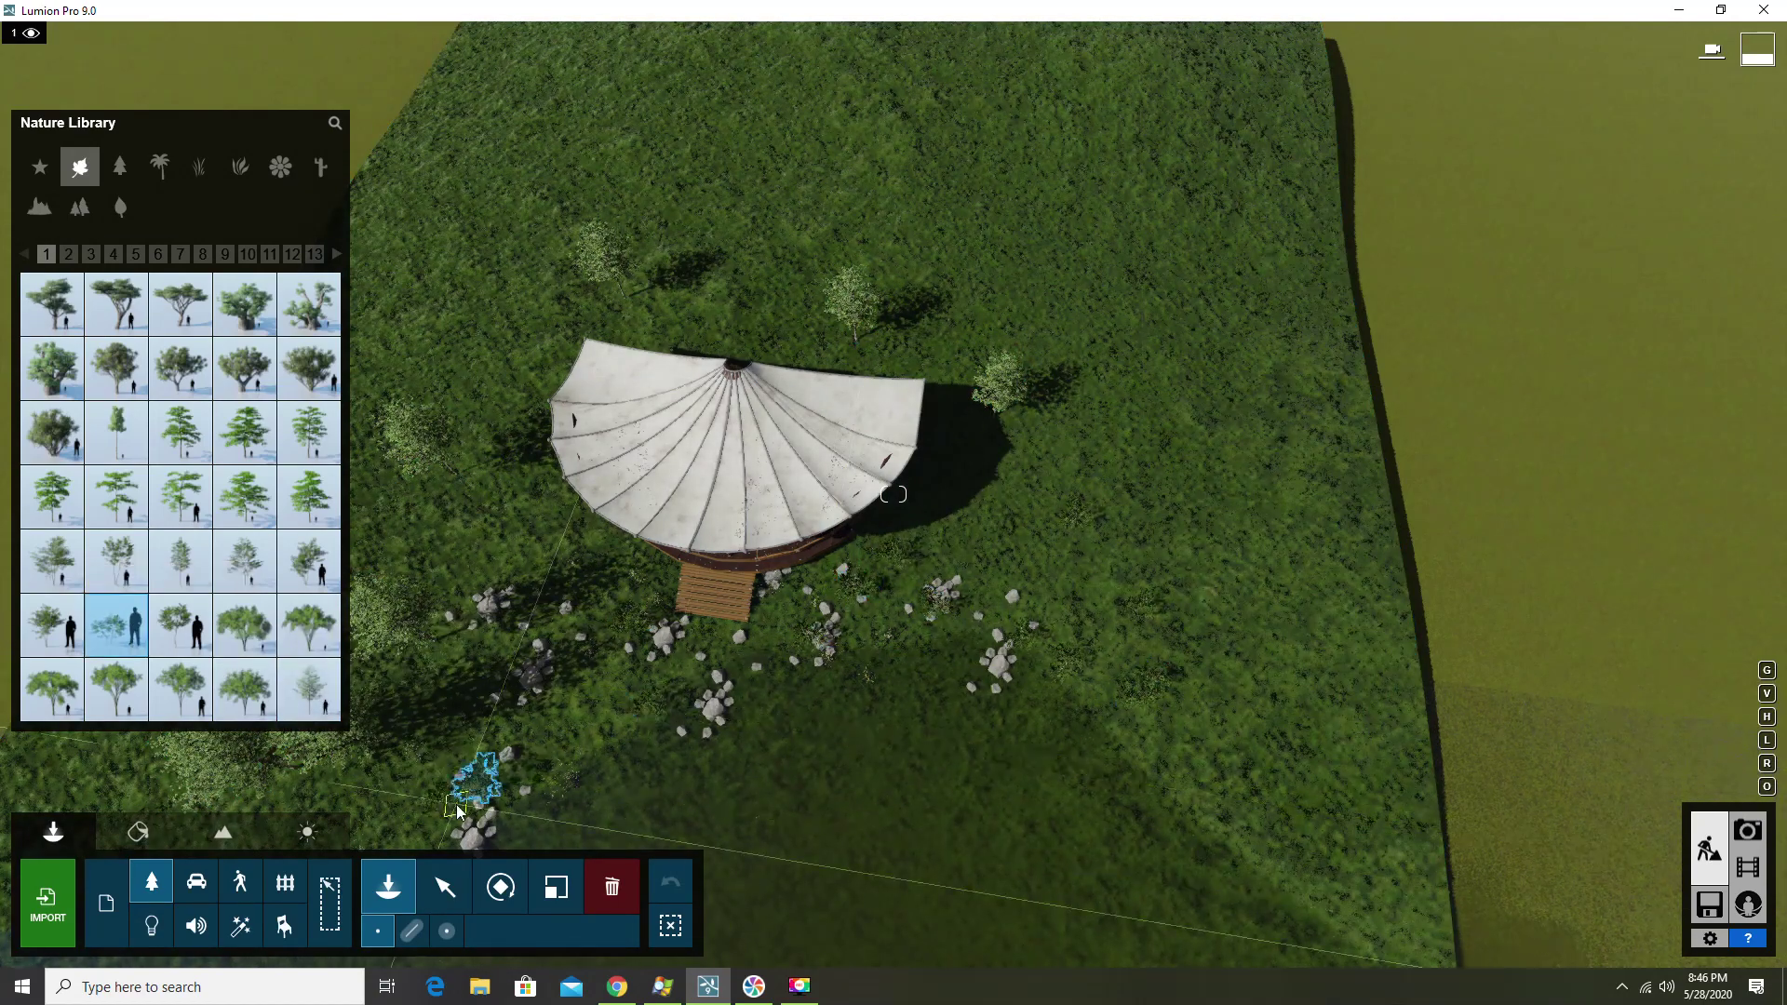
{"action": "left_click", "coordinate": [116, 562]}
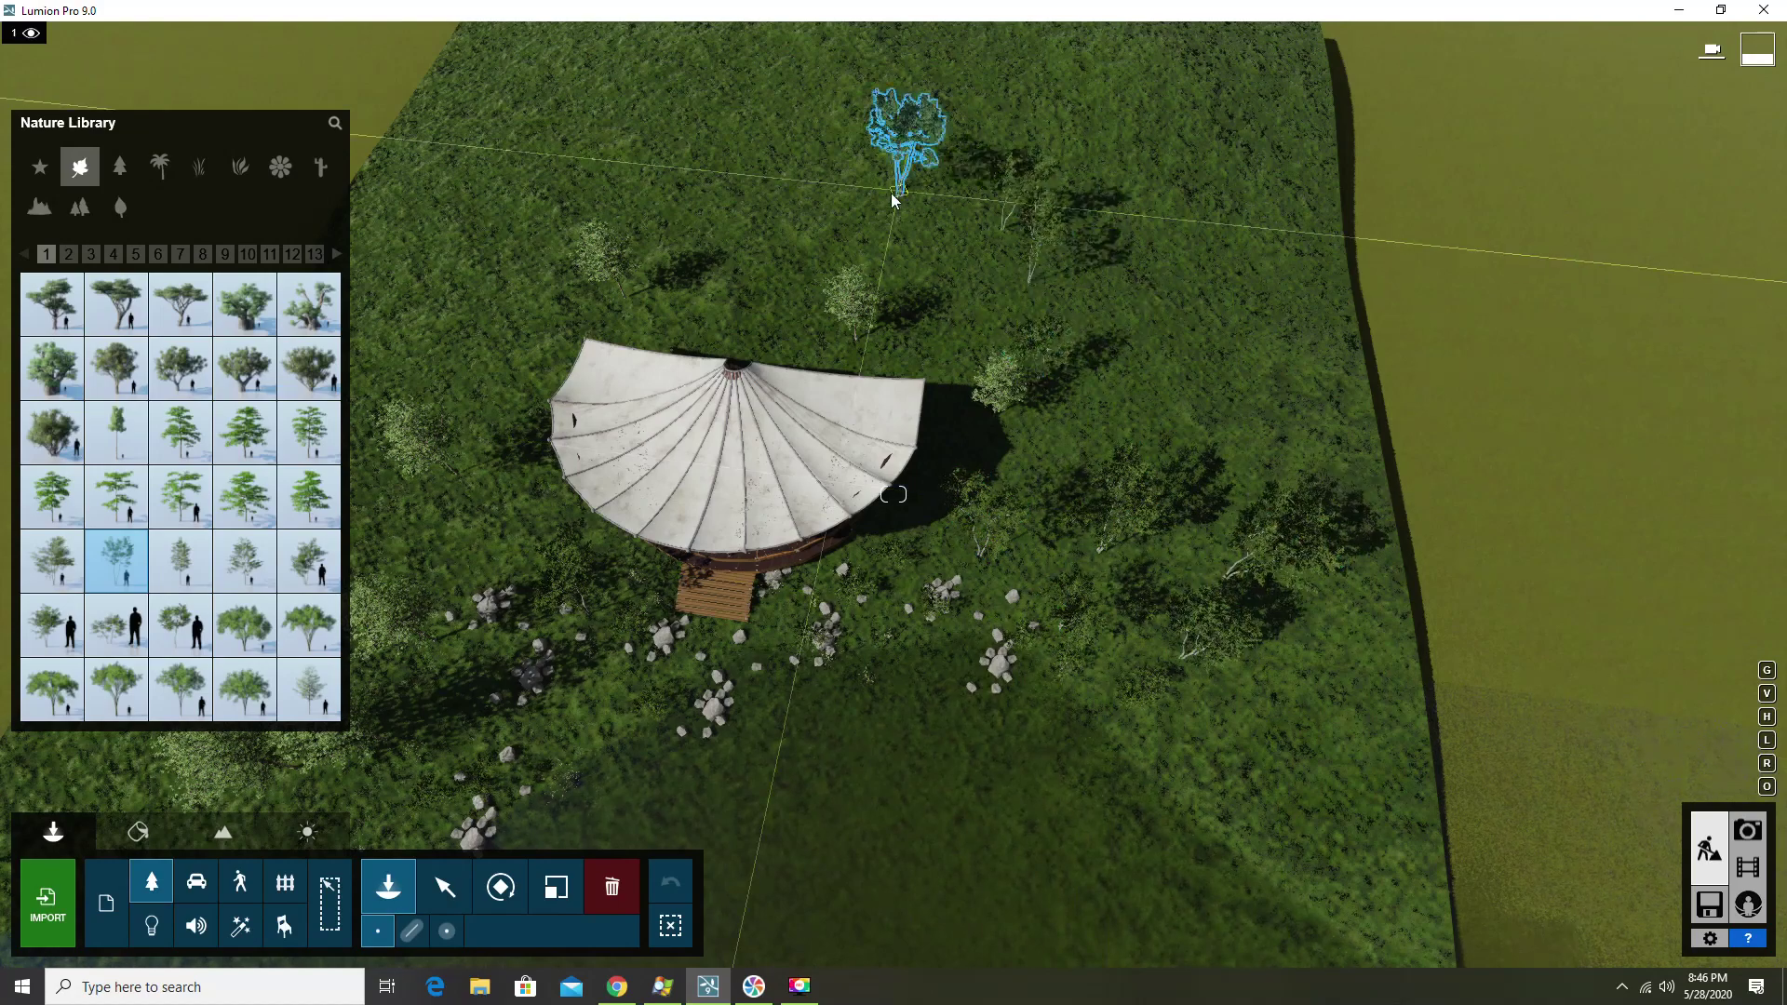
{"action": "right_click_drag", "start_coordinate": [1036, 619], "coordinate": [980, 554]}
Enable Cluster Placement and paint bands of trees across the terrain and its lower-left edge
{"action": "left_click", "coordinate": [52, 561]}
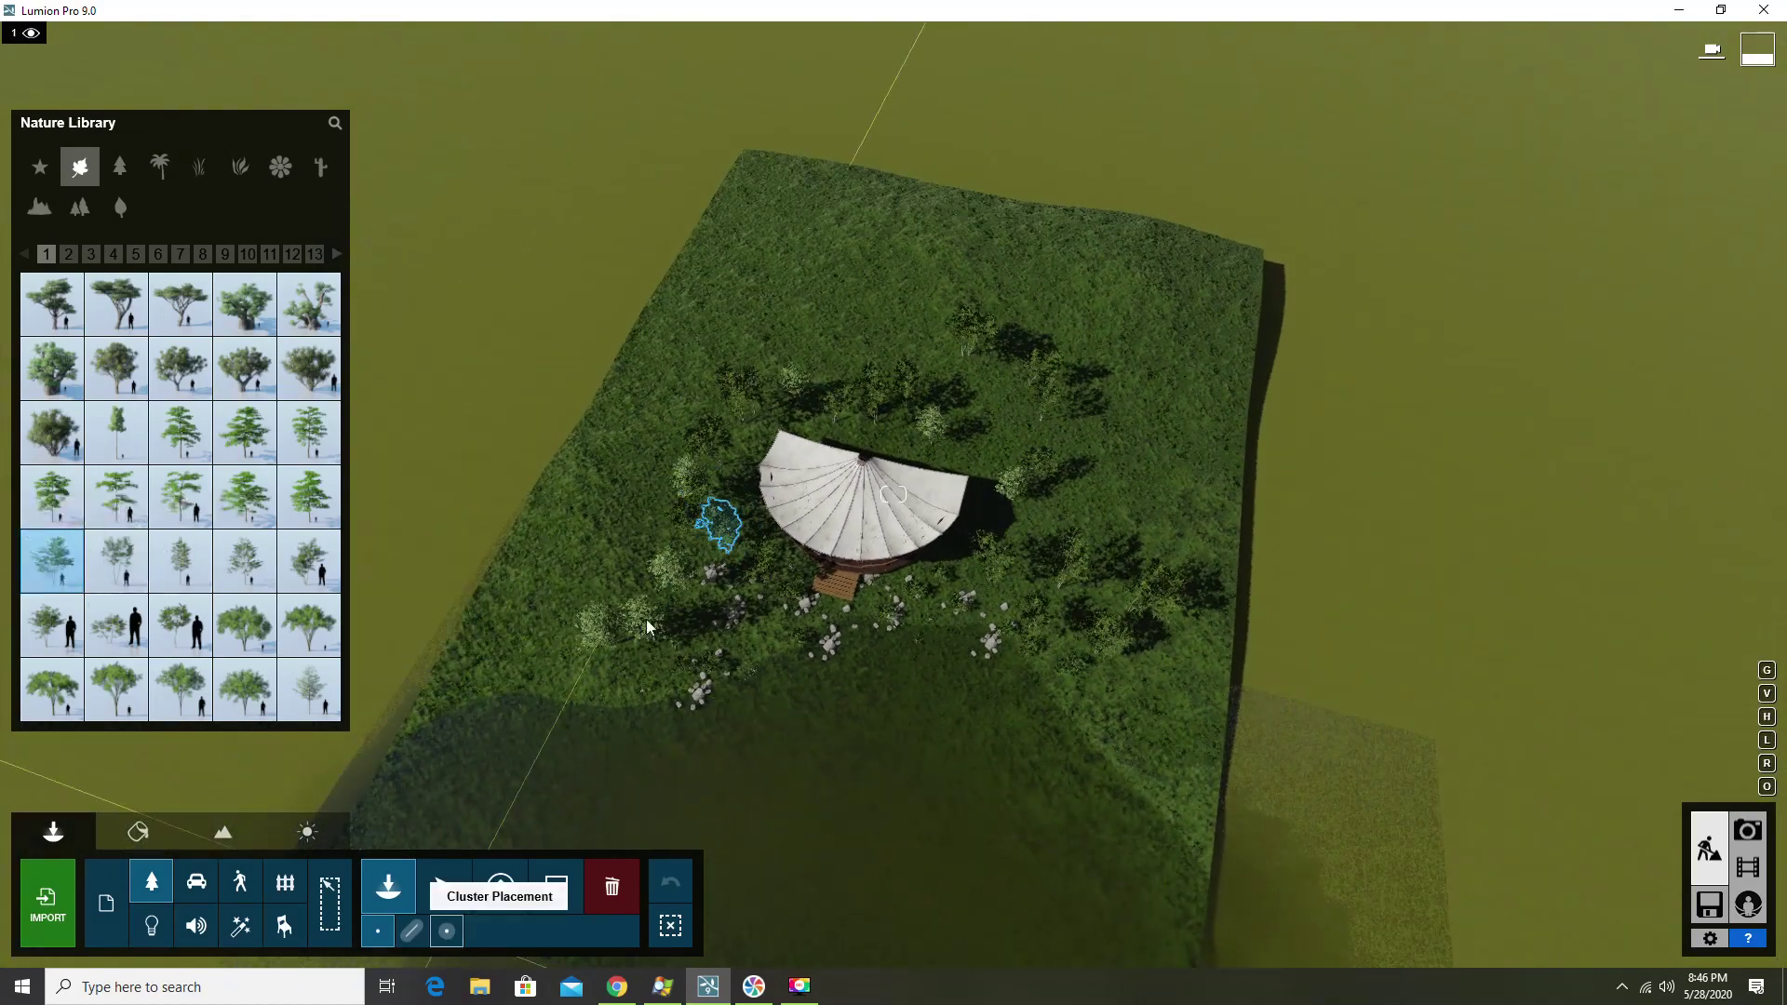
{"action": "left_click", "coordinate": [447, 931]}
{"action": "left_click_drag", "start_coordinate": [396, 789], "coordinate": [1169, 324]}
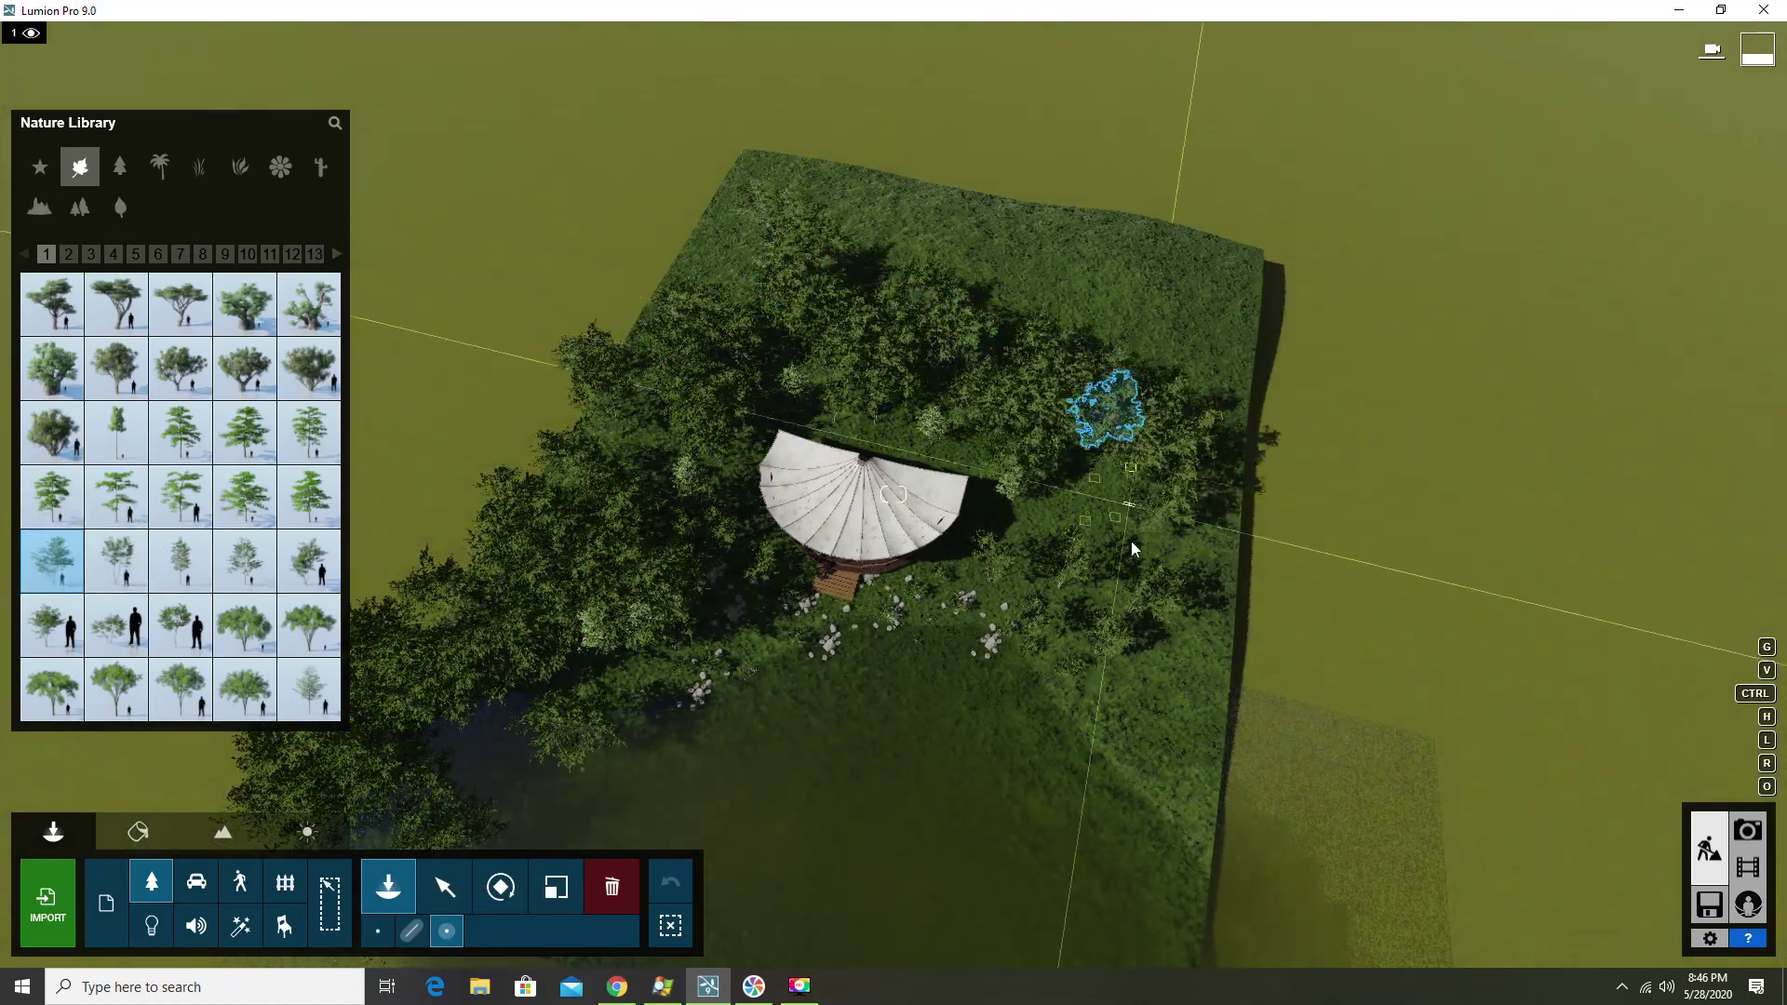
{"action": "right_click_drag", "start_coordinate": [889, 239], "coordinate": [878, 831]}
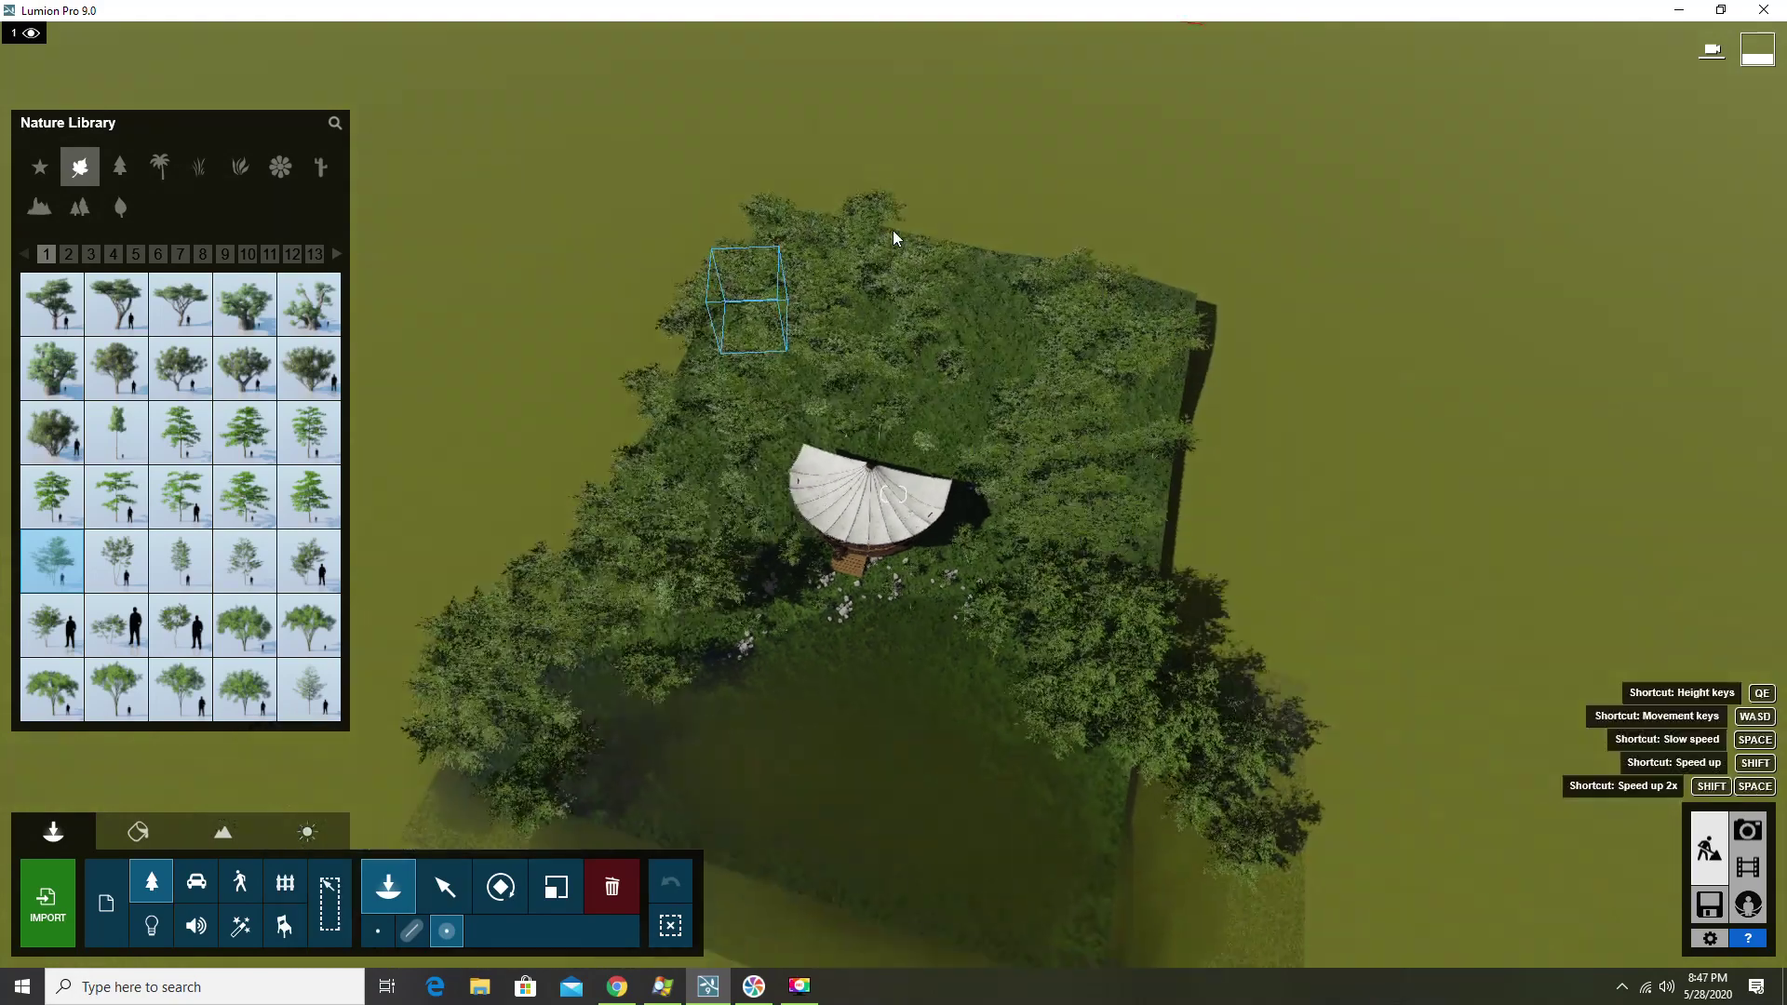
{"action": "left_click_drag", "start_coordinate": [877, 831], "coordinate": [642, 736]}
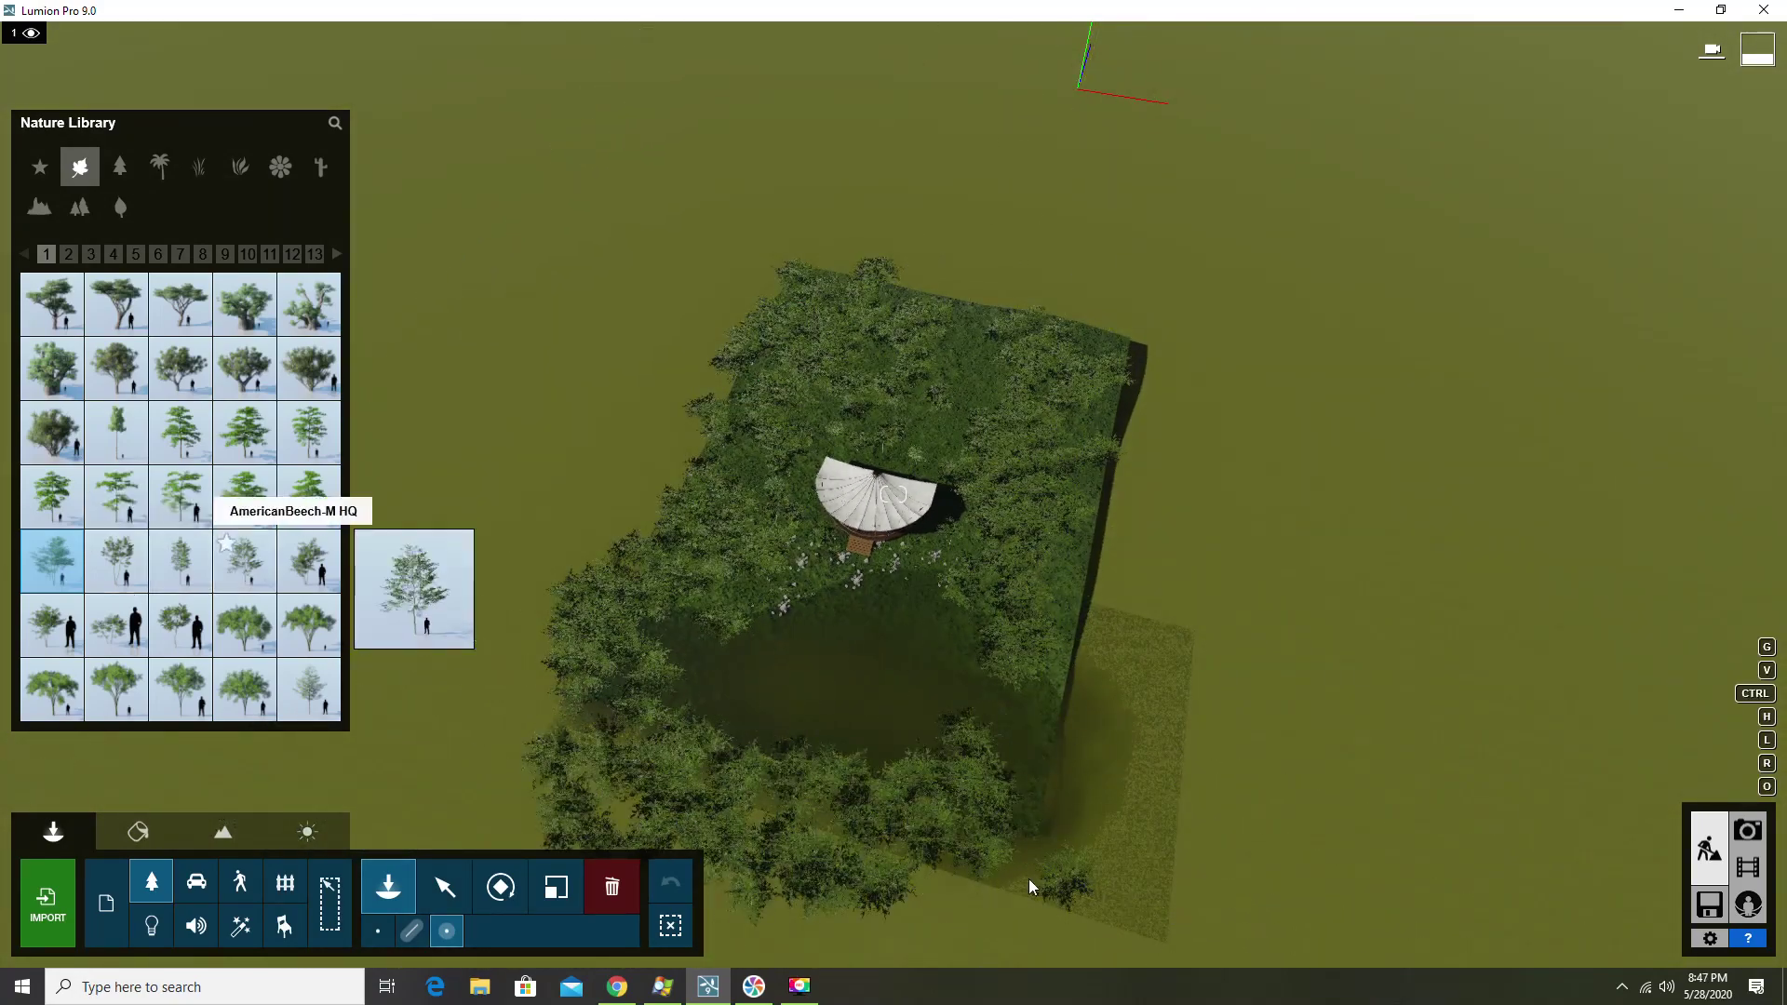
{"action": "left_click", "coordinate": [245, 561]}
Paint KonaraOak L2 trees along the terrain's lower and left edges
{"action": "left_click", "coordinate": [270, 254]}
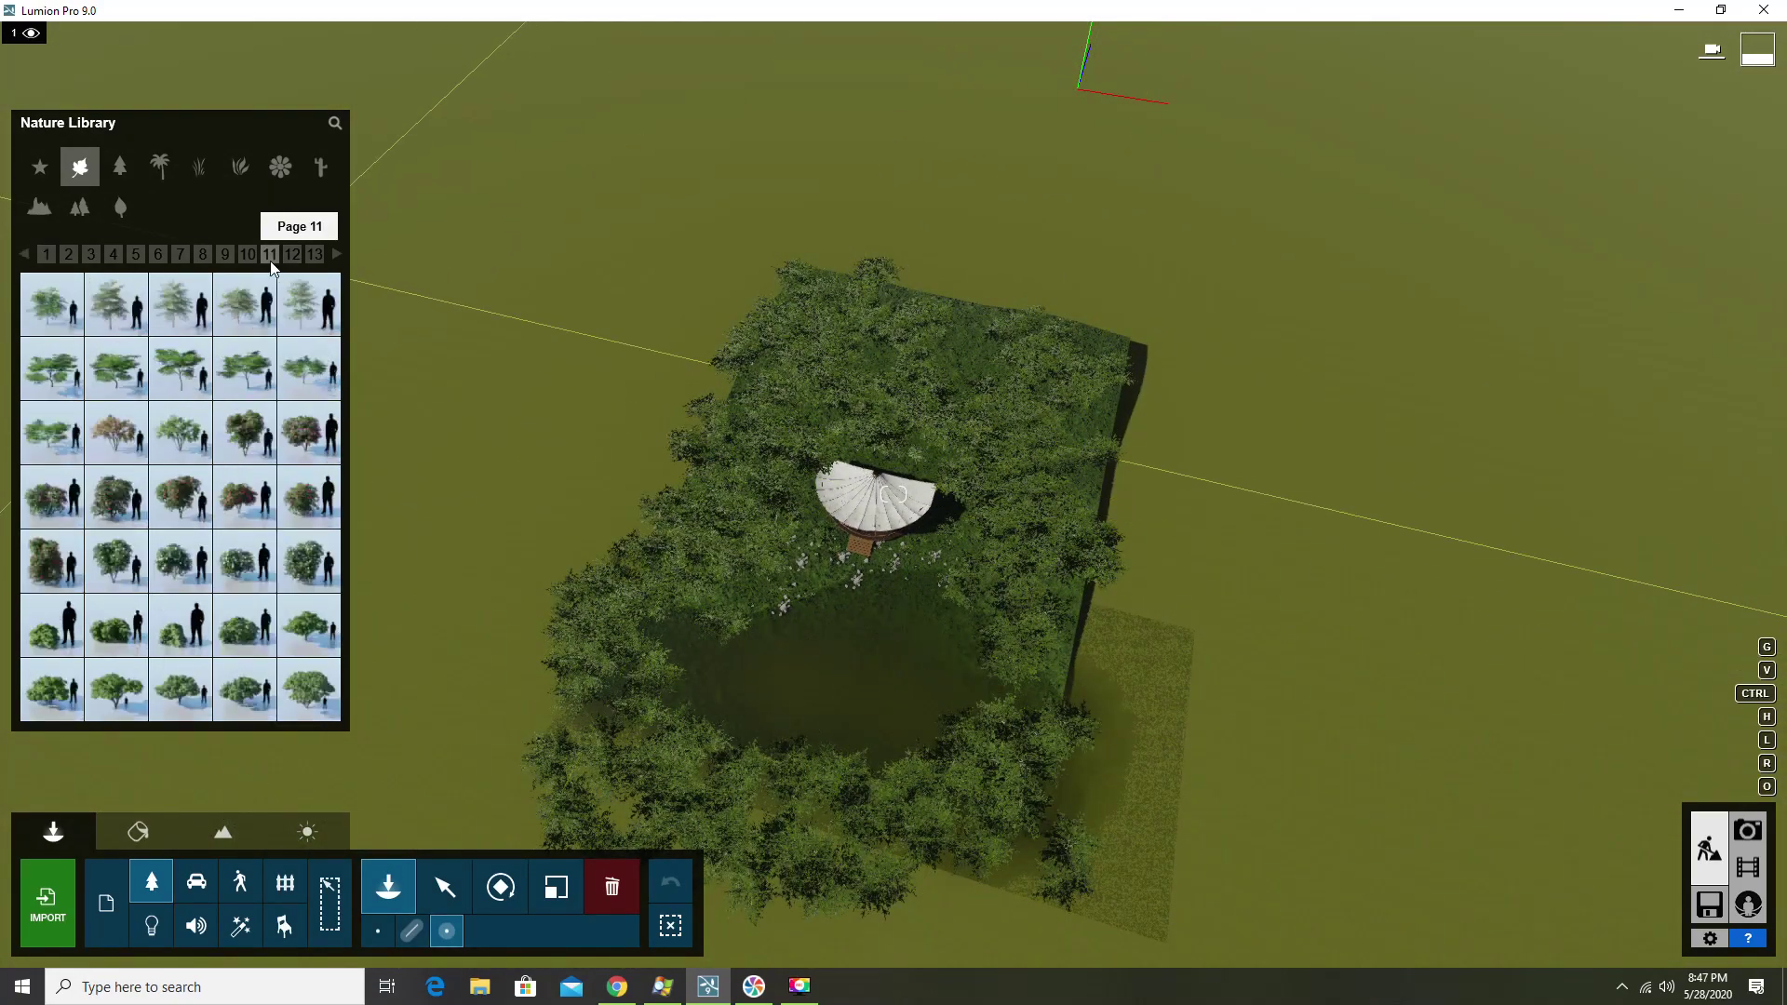
{"action": "left_click", "coordinate": [314, 254]}
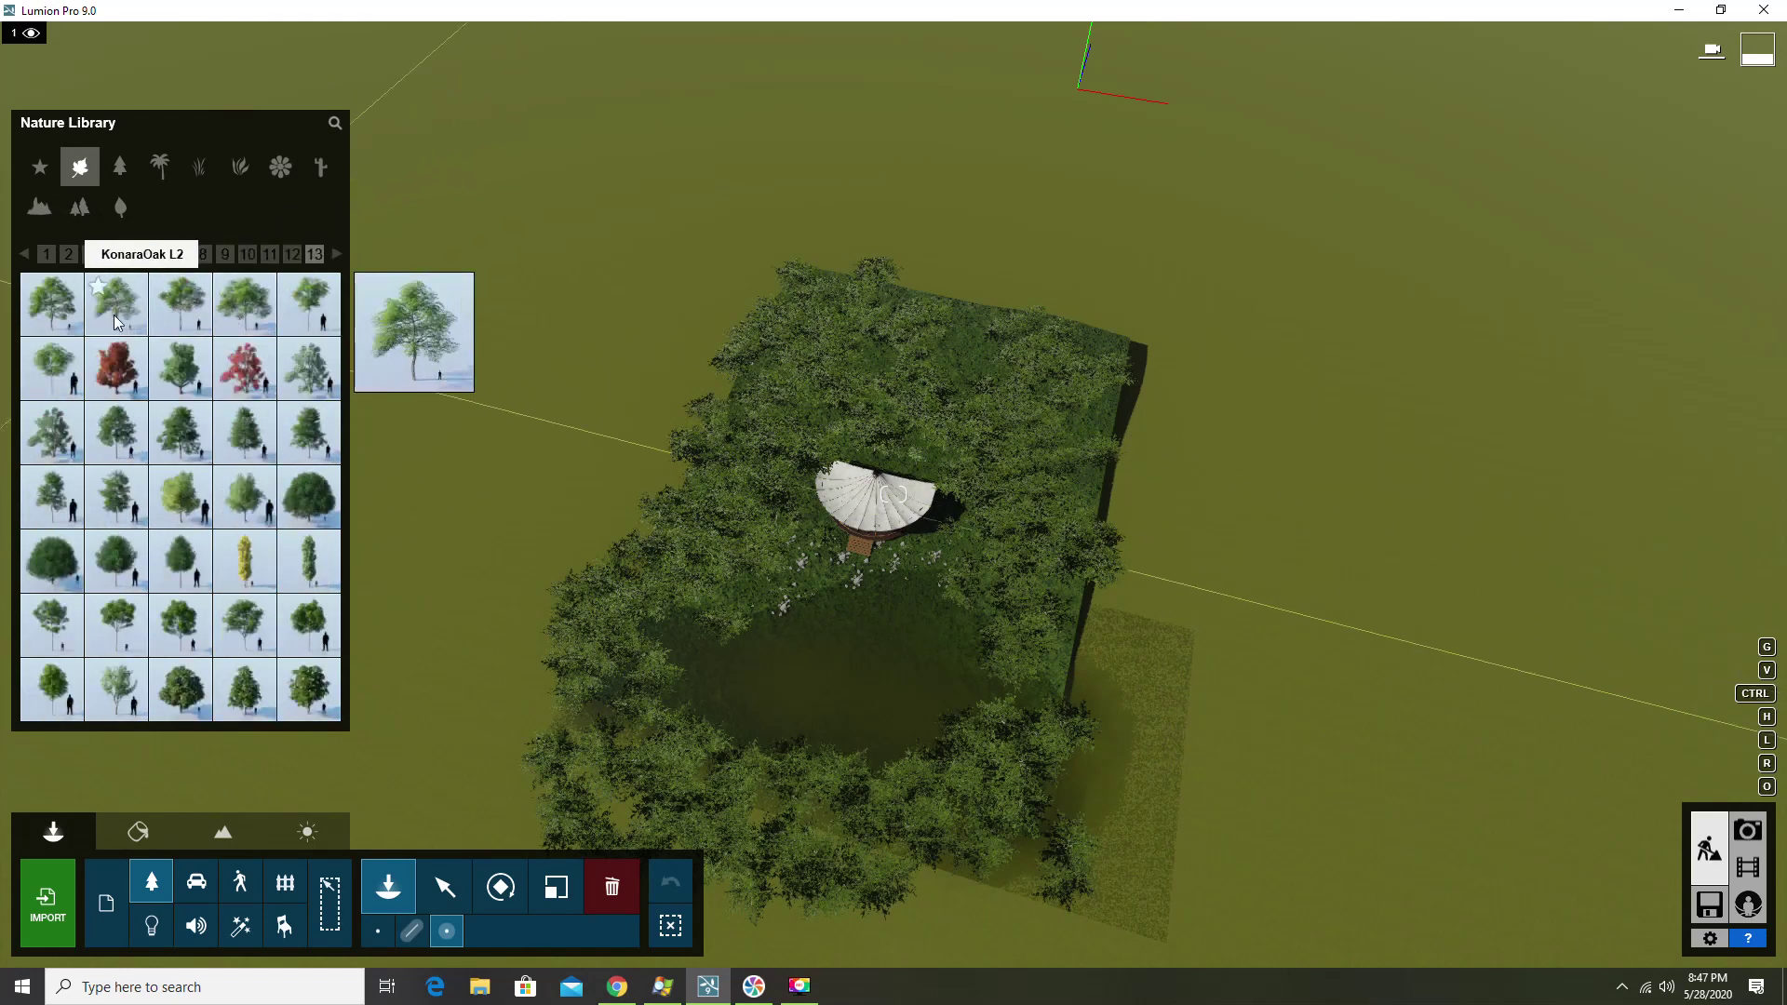
{"action": "left_click", "coordinate": [116, 305]}
{"action": "mouse_move", "coordinate": [1022, 817]}
{"action": "left_mouse_down"}
{"action": "mouse_move", "coordinate": [590, 726]}
{"action": "mouse_move", "coordinate": [643, 507]}
{"action": "mouse_move", "coordinate": [745, 387]}
{"action": "mouse_move", "coordinate": [664, 394]}
{"action": "left_mouse_up"}
Place broadleaf cluster patches around the terrain's top-left, top and right
{"action": "left_click", "coordinate": [79, 207]}
{"action": "left_click", "coordinate": [246, 496]}
{"action": "left_click", "coordinate": [378, 931]}
{"action": "left_click", "coordinate": [446, 442]}
{"action": "left_click", "coordinate": [605, 279]}
{"action": "left_click", "coordinate": [1017, 260]}
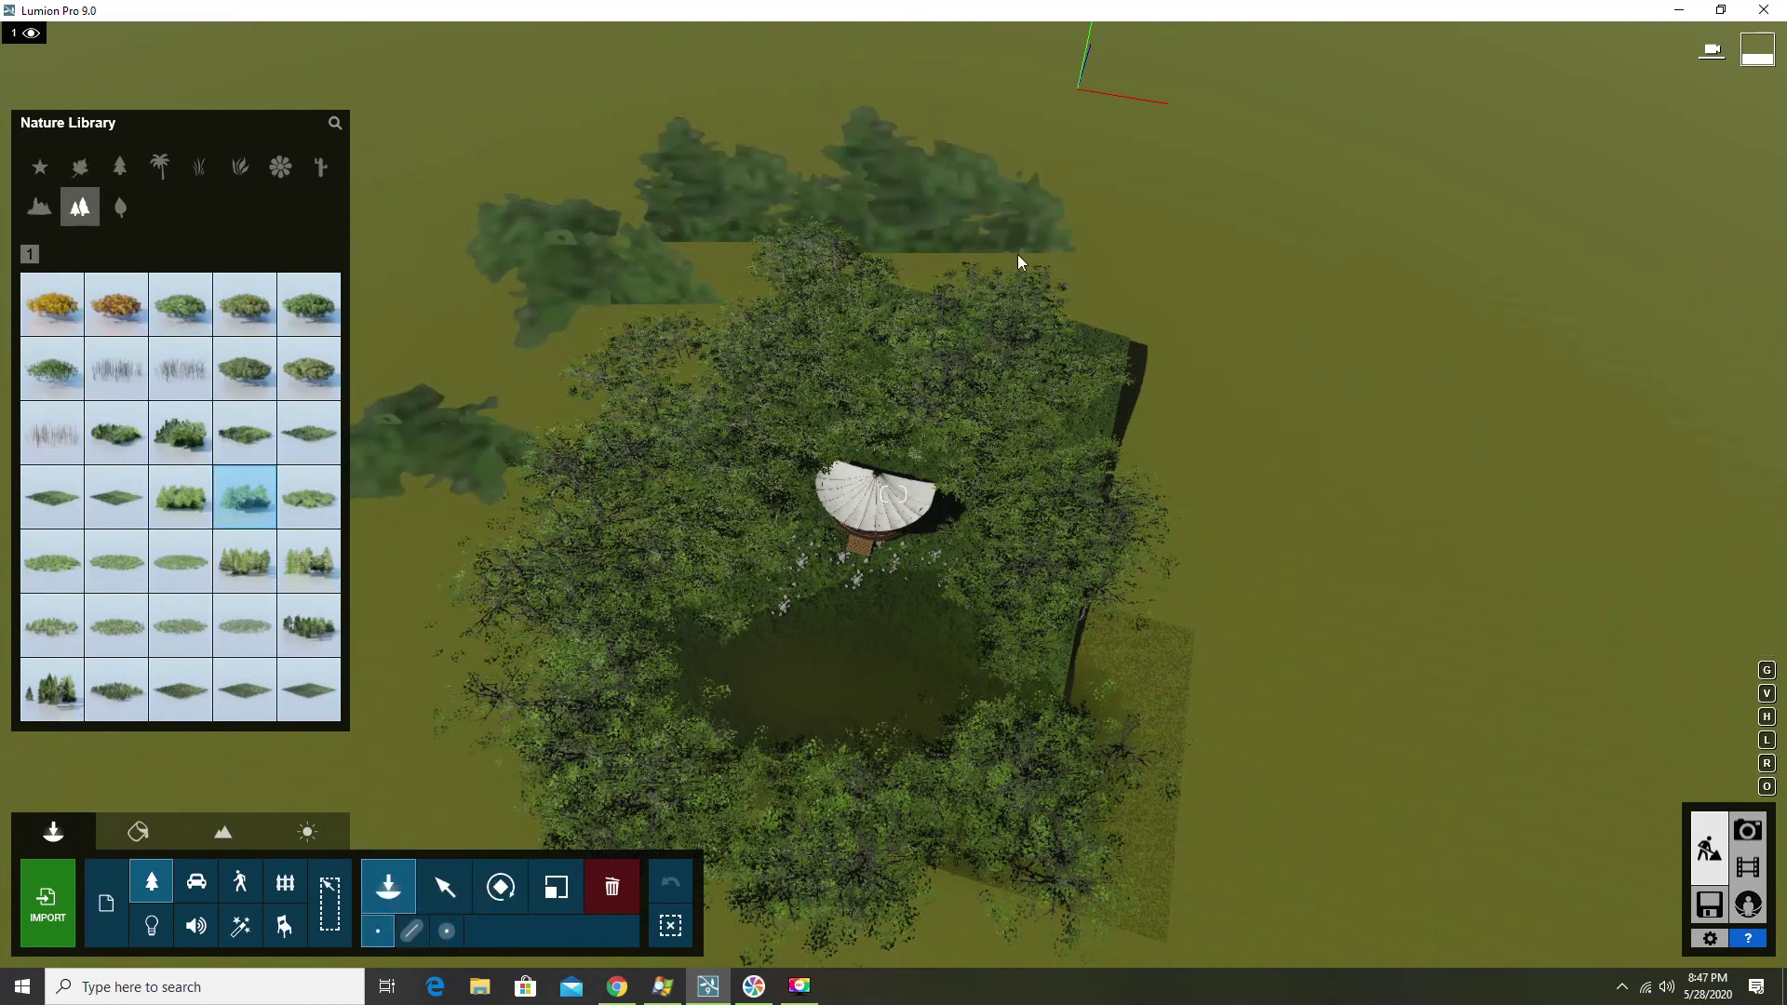
{"action": "left_click", "coordinate": [1216, 471]}
{"action": "left_click", "coordinate": [1336, 402]}
Add more broadleaf cluster patches along the bottom and left edges
{"action": "scroll", "coordinate": [1337, 402], "scroll_direction": "down", "scroll_amount": 2}
{"action": "left_click", "coordinate": [1091, 877]}
{"action": "left_click", "coordinate": [800, 896]}
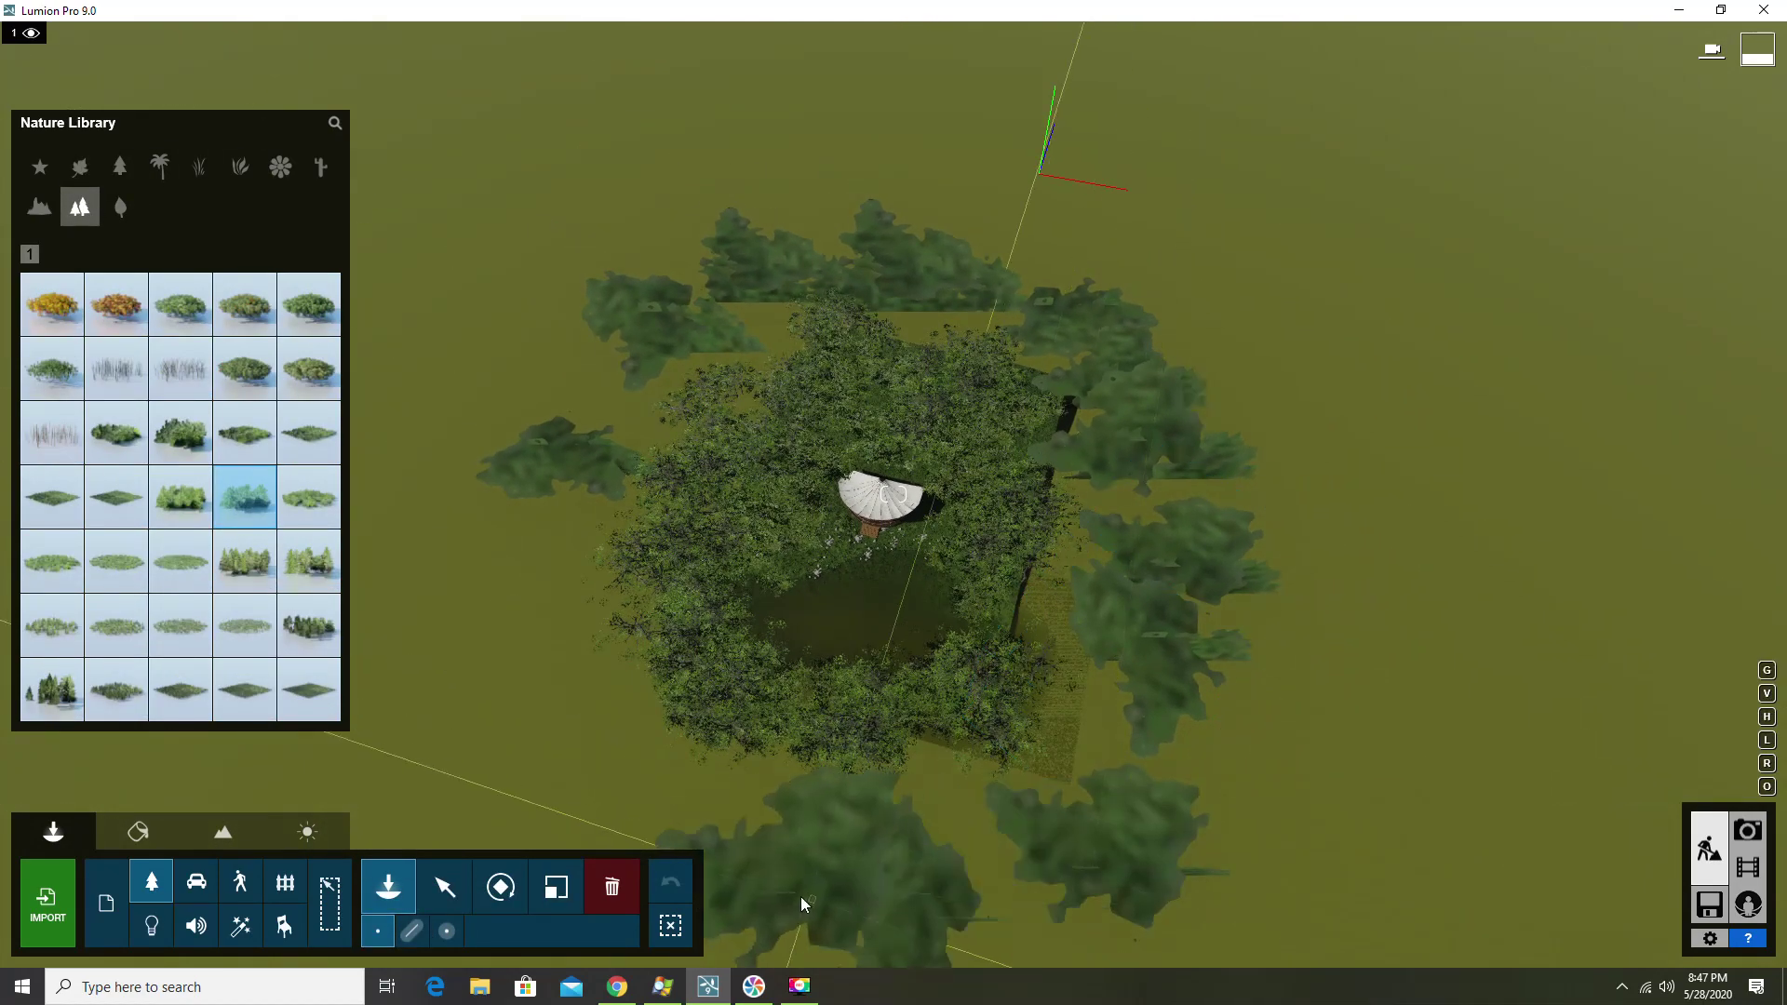
{"action": "left_click", "coordinate": [577, 773]}
{"action": "left_click", "coordinate": [438, 577]}
{"action": "left_click", "coordinate": [484, 372]}
{"action": "left_click", "coordinate": [456, 491]}
Zoom and tilt to an angled view of the pavilion over the pond
{"action": "scroll", "coordinate": [826, 730], "scroll_direction": "up", "scroll_amount": 2}
{"action": "scroll", "coordinate": [823, 782], "scroll_direction": "up", "scroll_amount": 2}
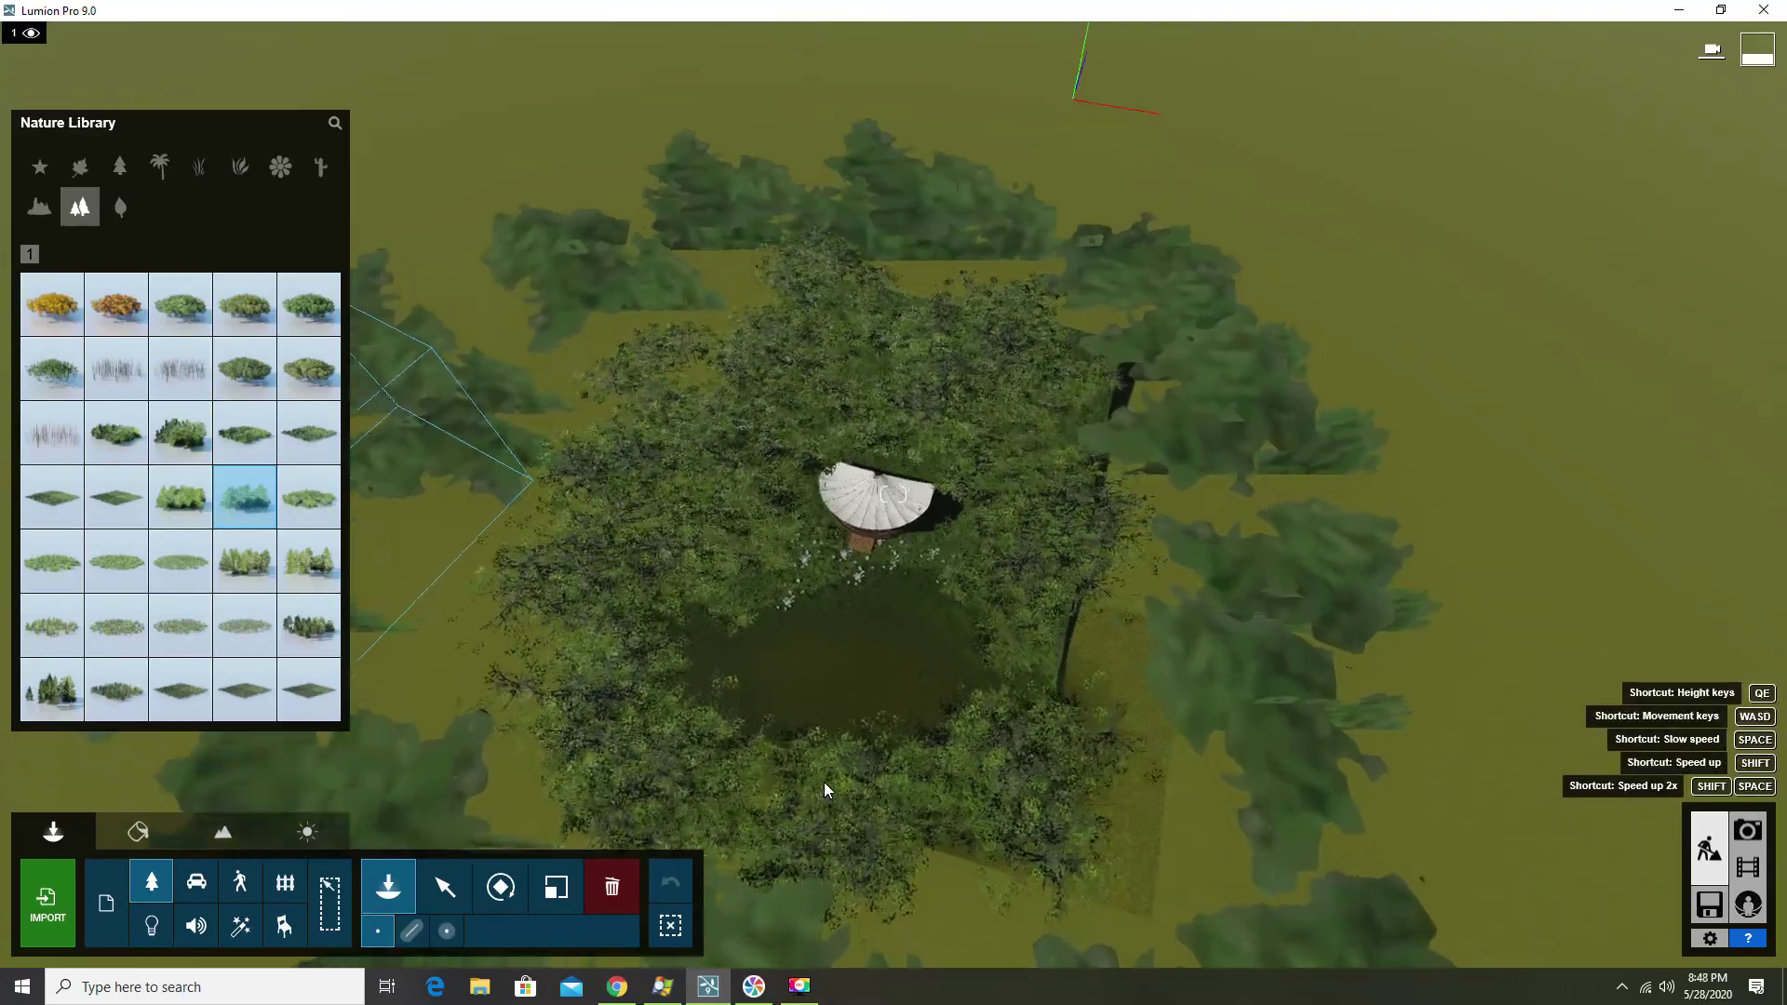
{"action": "scroll", "coordinate": [877, 701], "scroll_direction": "up", "scroll_amount": 3}
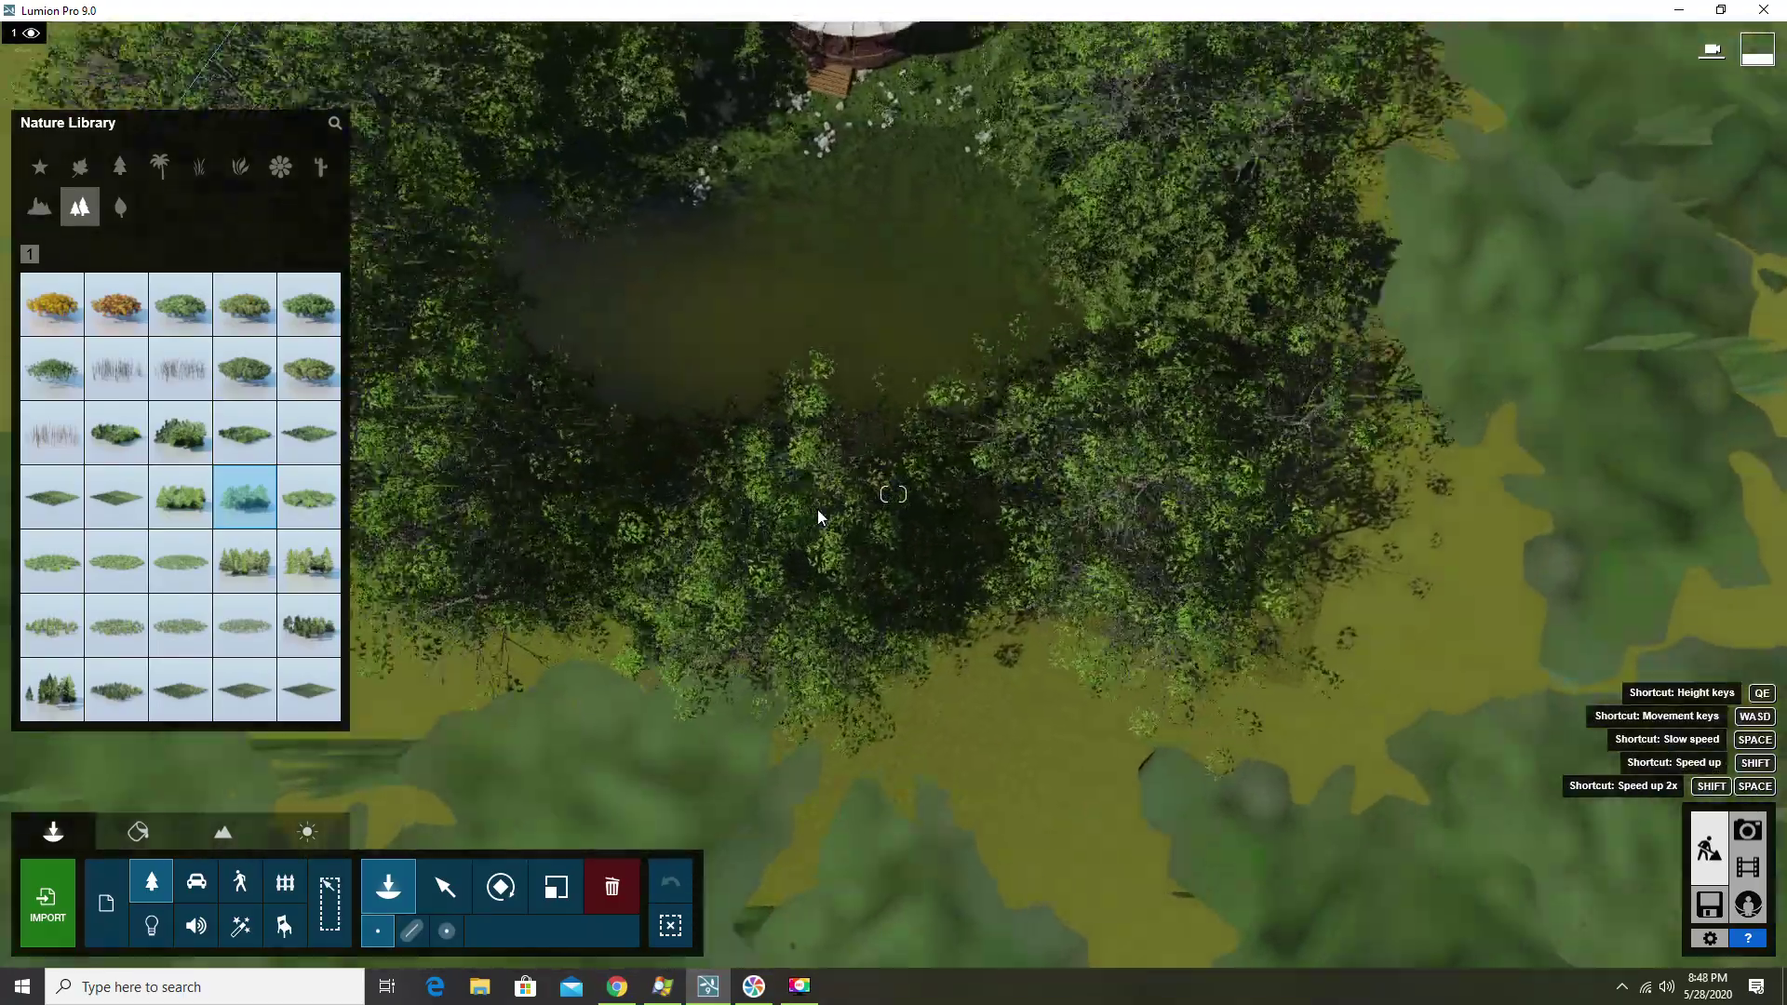
{"action": "scroll", "coordinate": [817, 510], "scroll_direction": "up", "scroll_amount": 2}
{"action": "scroll", "coordinate": [817, 510], "scroll_direction": "up", "scroll_amount": 2}
{"action": "right_click_drag", "start_coordinate": [817, 511], "coordinate": [817, 559]}
{"action": "scroll", "coordinate": [894, 494], "scroll_direction": "down", "scroll_amount": 3}
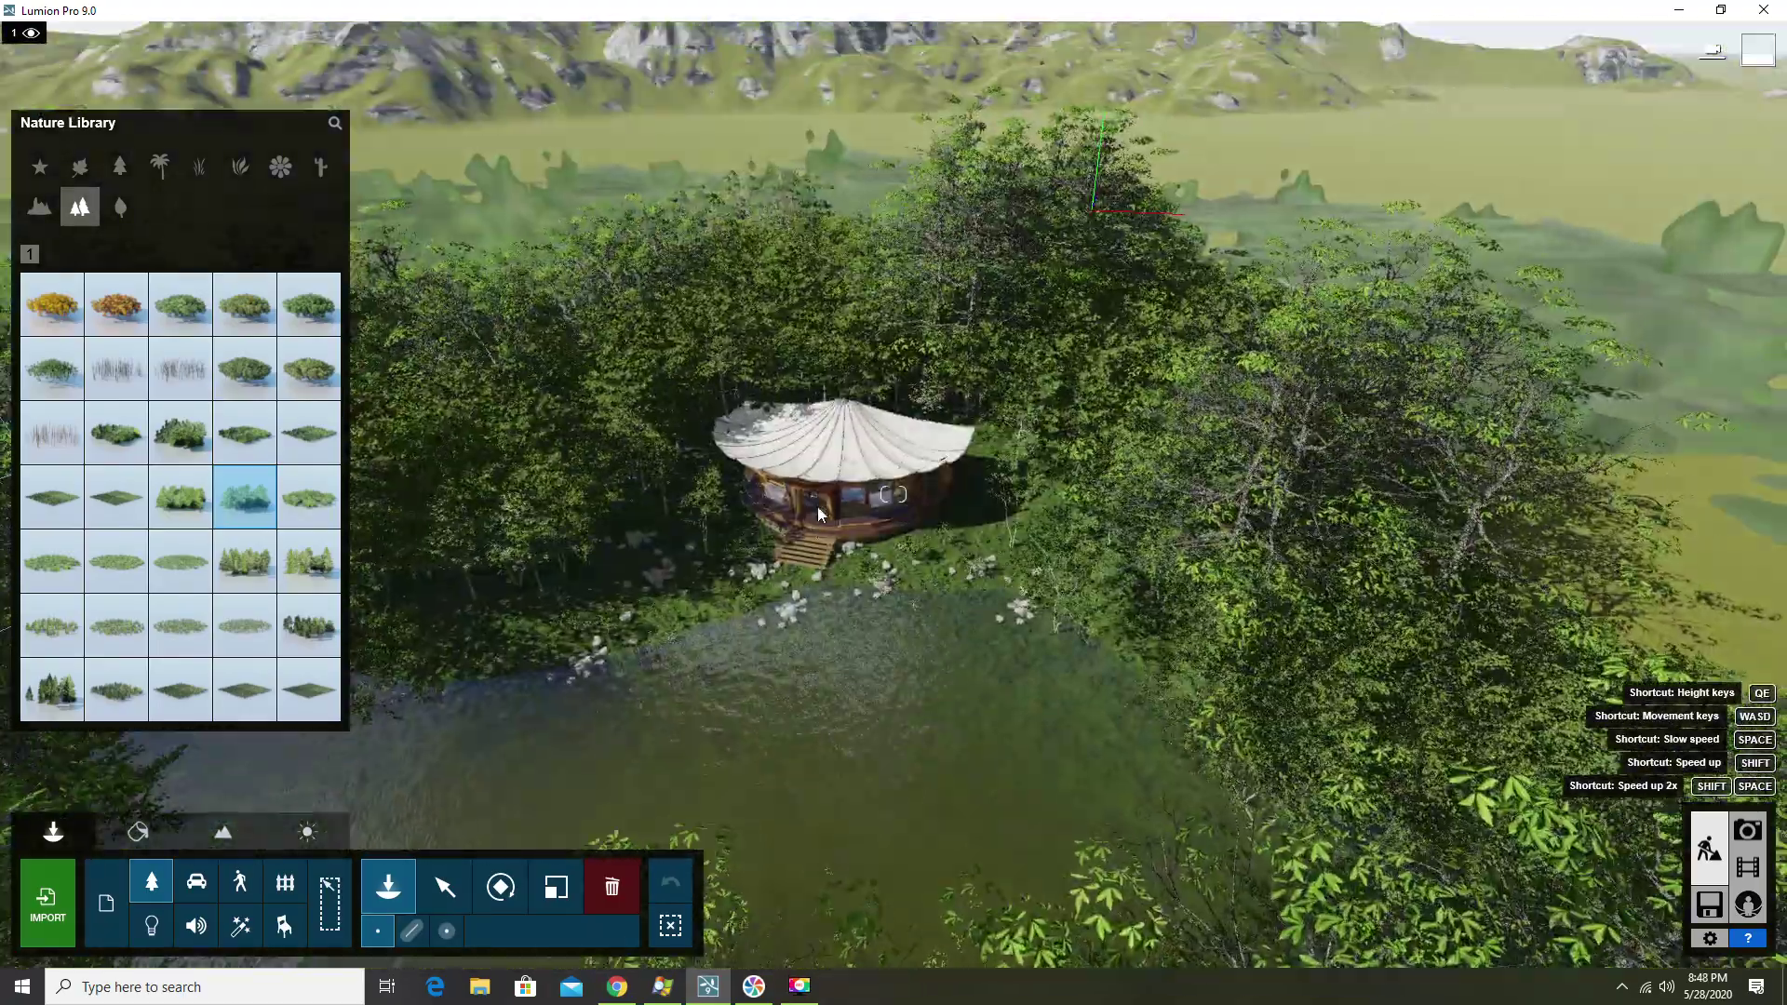
{"action": "scroll", "coordinate": [893, 494], "scroll_direction": "up", "scroll_amount": 4}
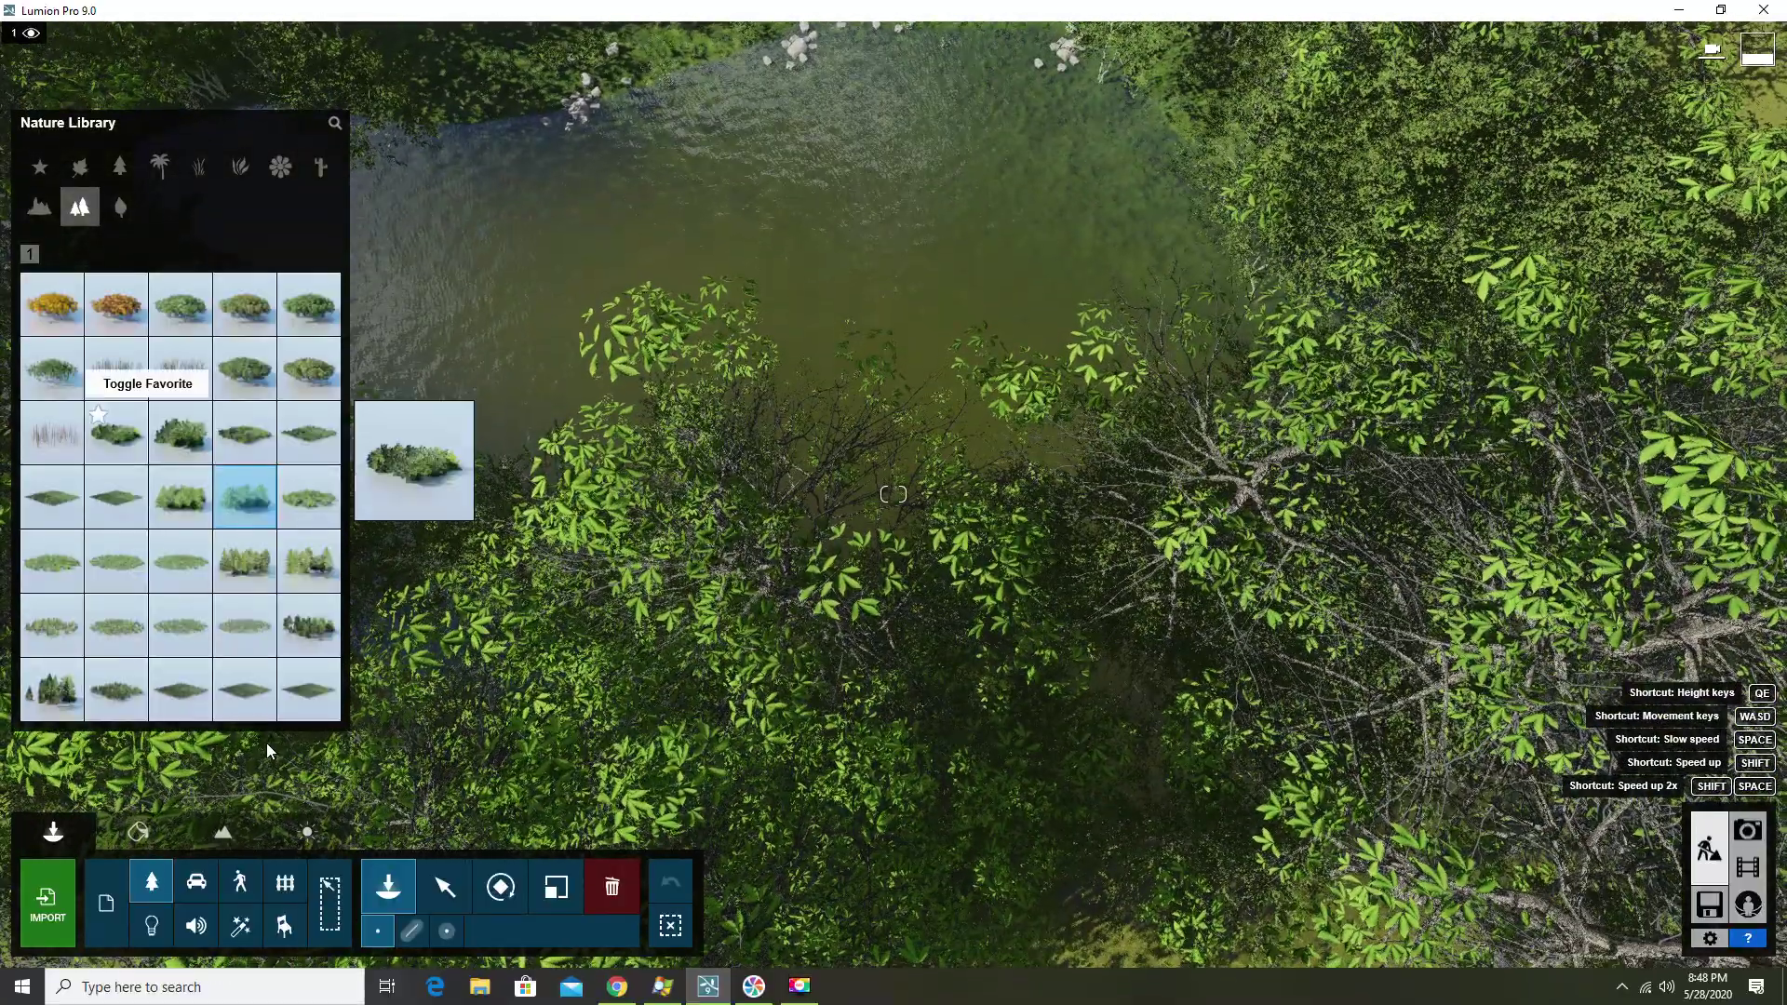
{"action": "left_click", "coordinate": [444, 887]}
Select the broadleaf tree cluster and tilt the view around the pond and trees
{"action": "left_click", "coordinate": [922, 456]}
{"action": "scroll", "coordinate": [920, 451], "scroll_direction": "up", "scroll_amount": 3}
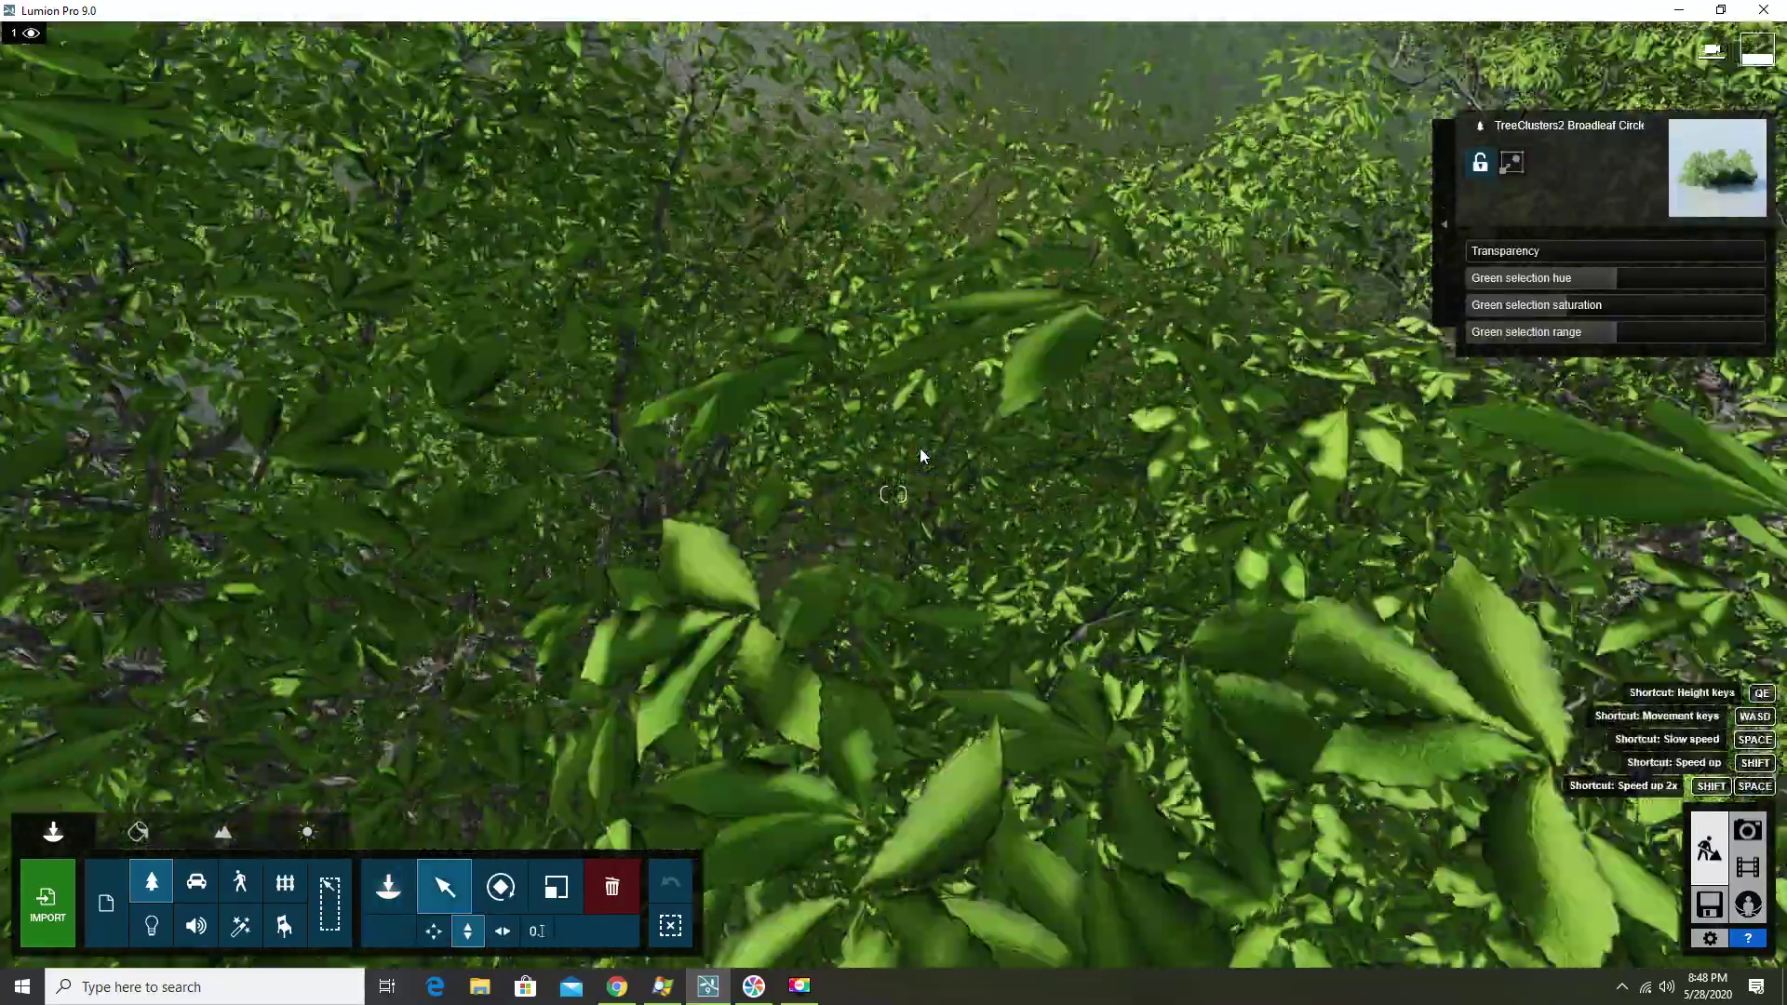
{"action": "scroll", "coordinate": [919, 449], "scroll_direction": "up", "scroll_amount": 2}
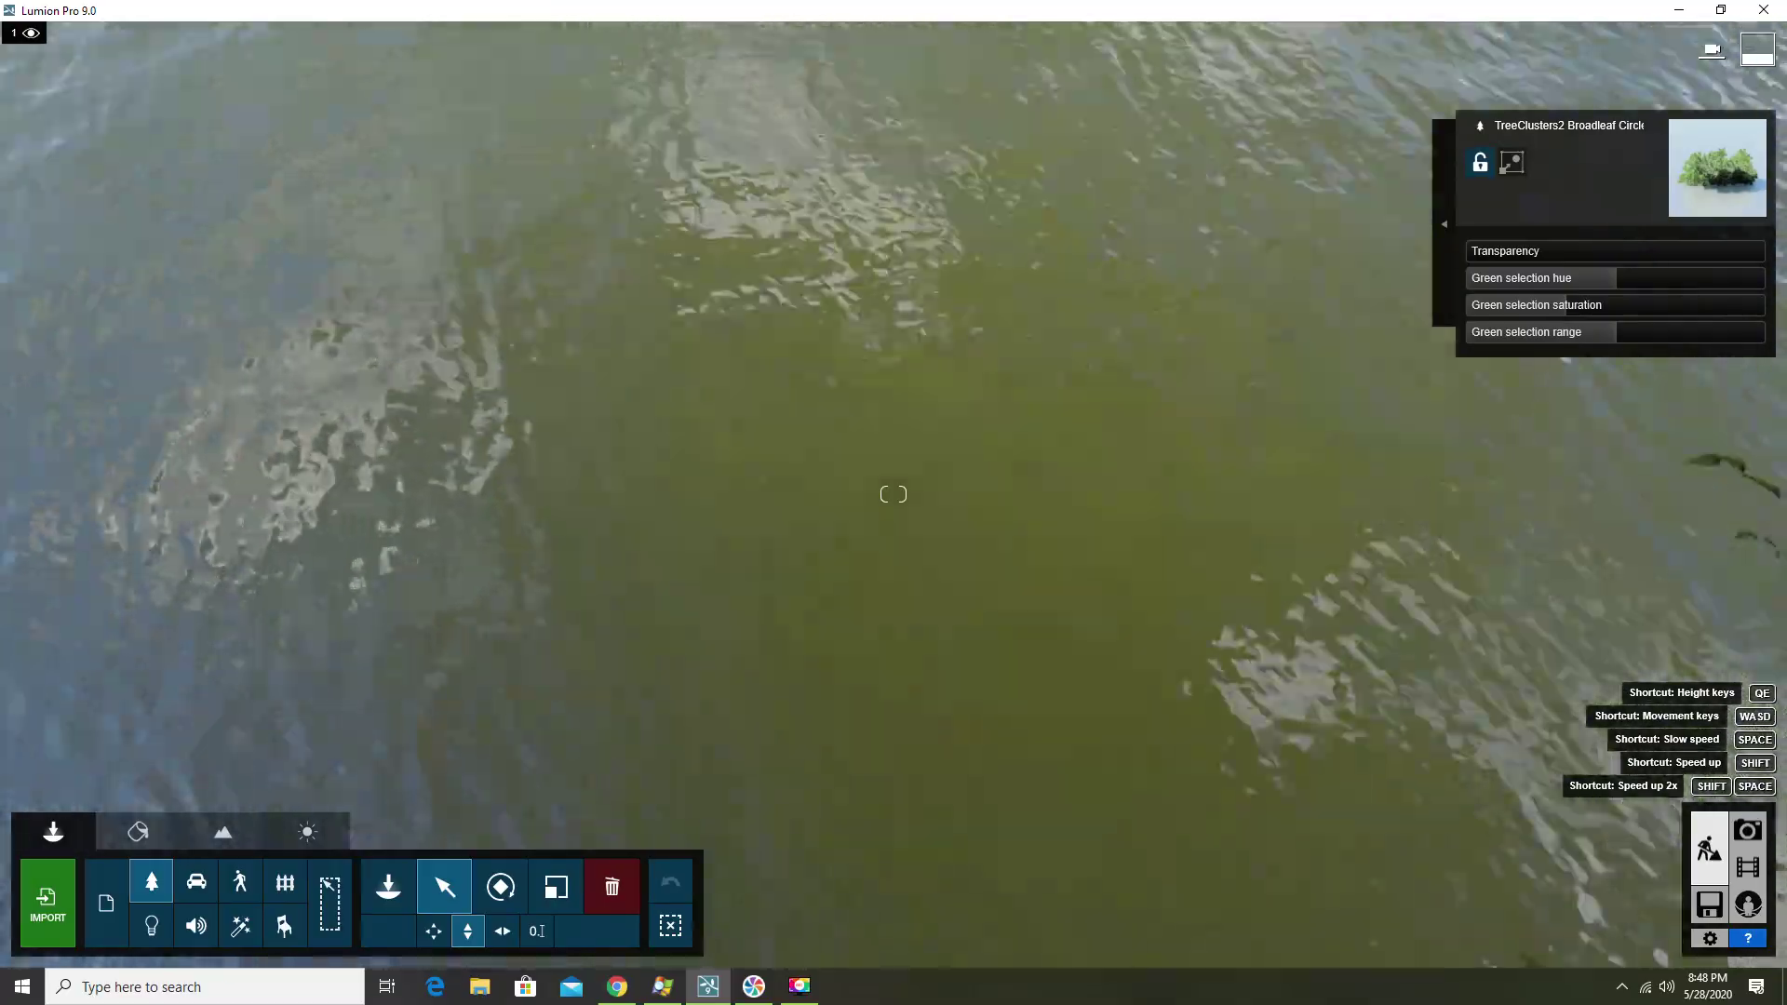
{"action": "right_click_drag", "start_coordinate": [915, 452], "coordinate": [915, 280]}
{"action": "right_click_drag", "start_coordinate": [893, 493], "coordinate": [894, 558]}
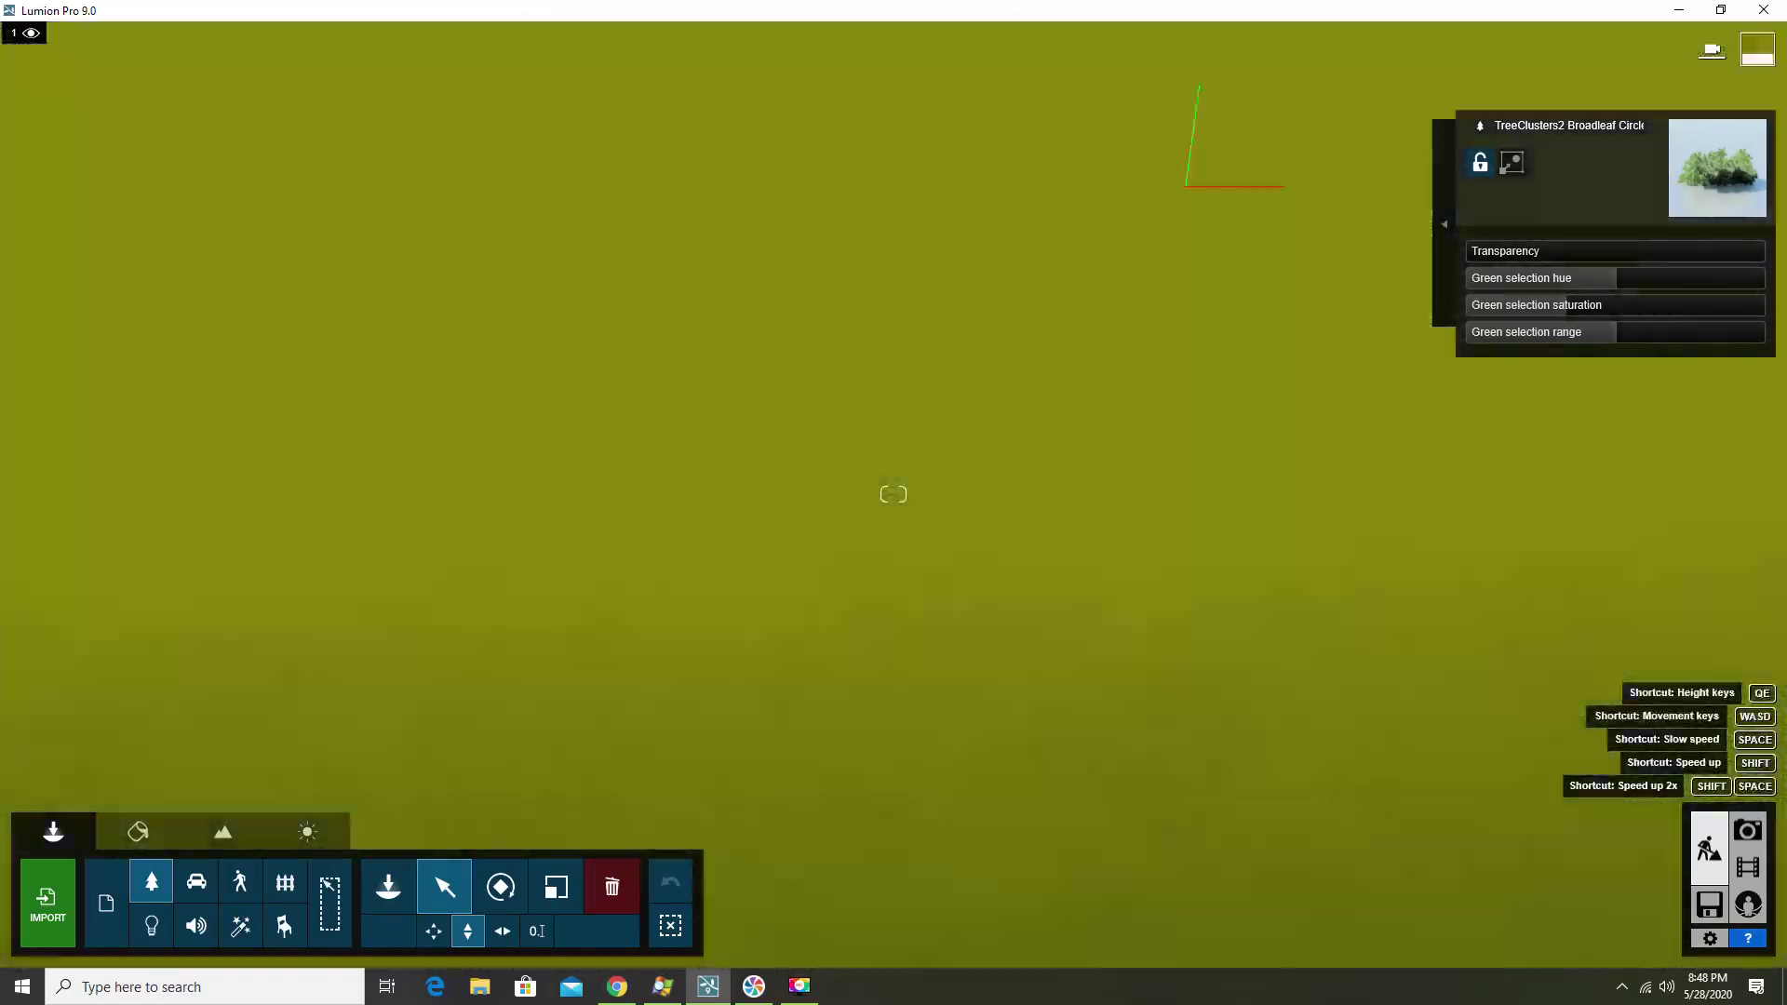
{"action": "right_click_drag", "start_coordinate": [927, 493], "coordinate": [927, 445]}
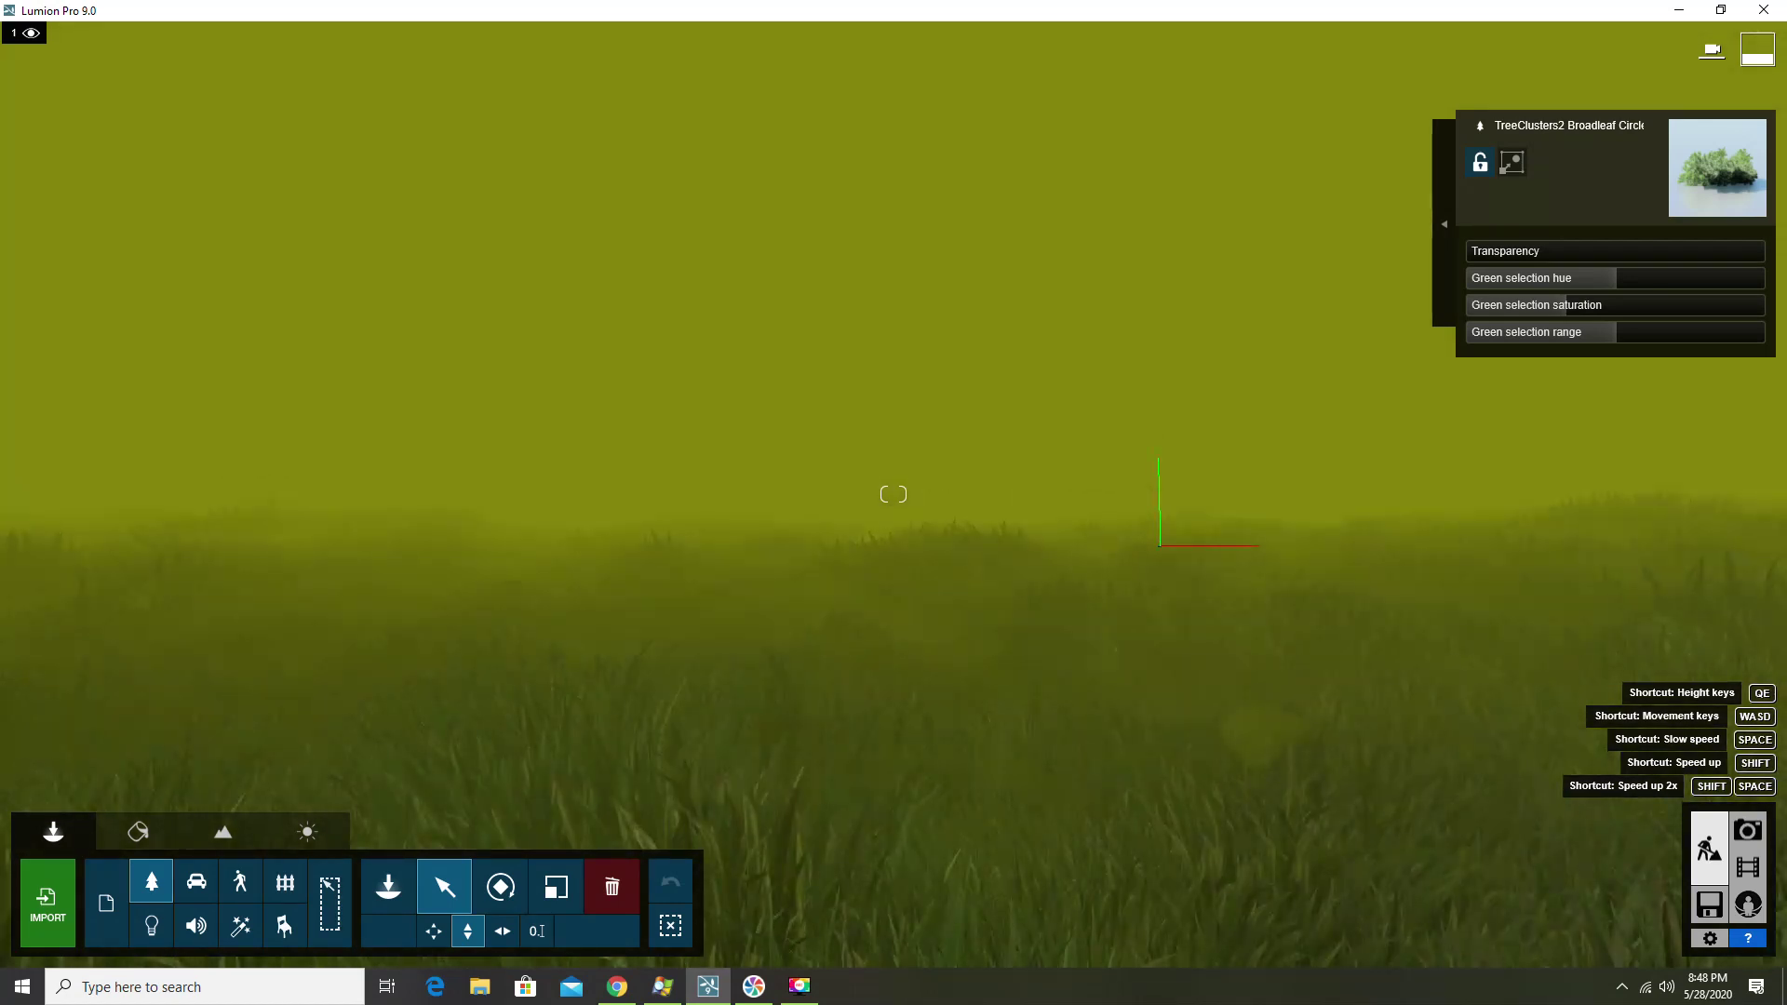
{"action": "right_click_drag", "start_coordinate": [921, 433], "coordinate": [920, 407]}
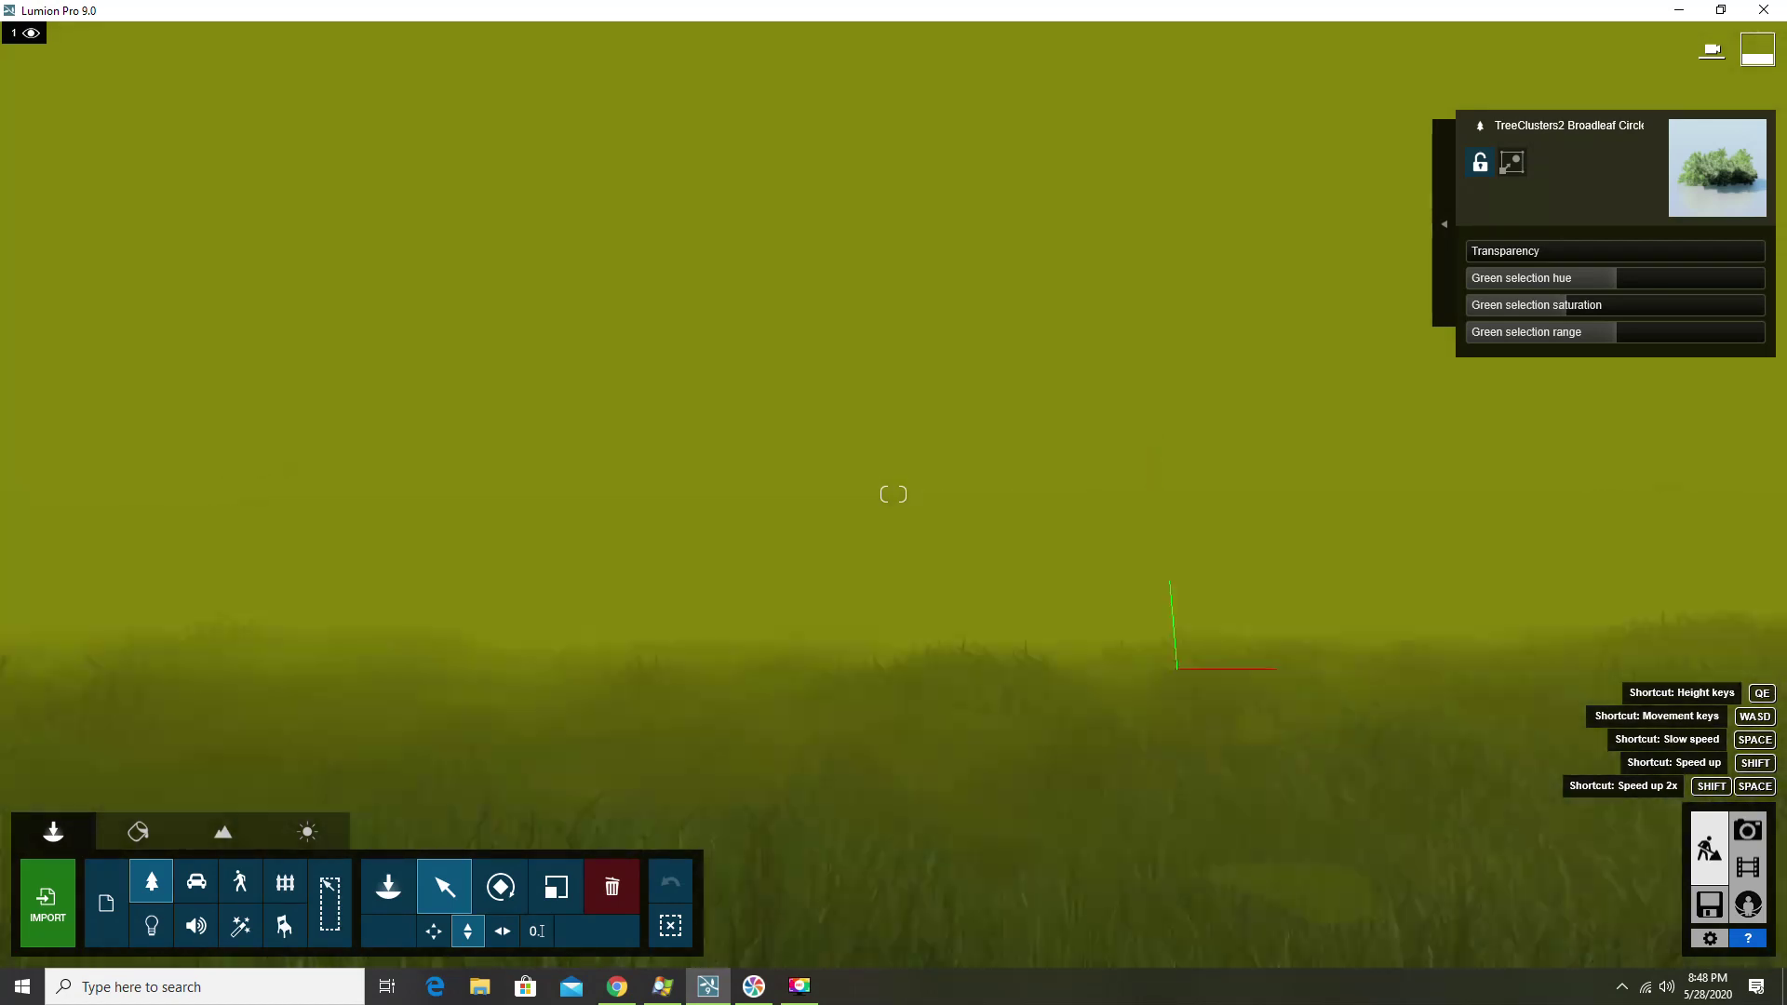
Fly in to the pavilion's front steps and bring the Nature Library back up
{"action": "right_click_drag", "start_coordinate": [902, 673], "coordinate": [893, 958]}
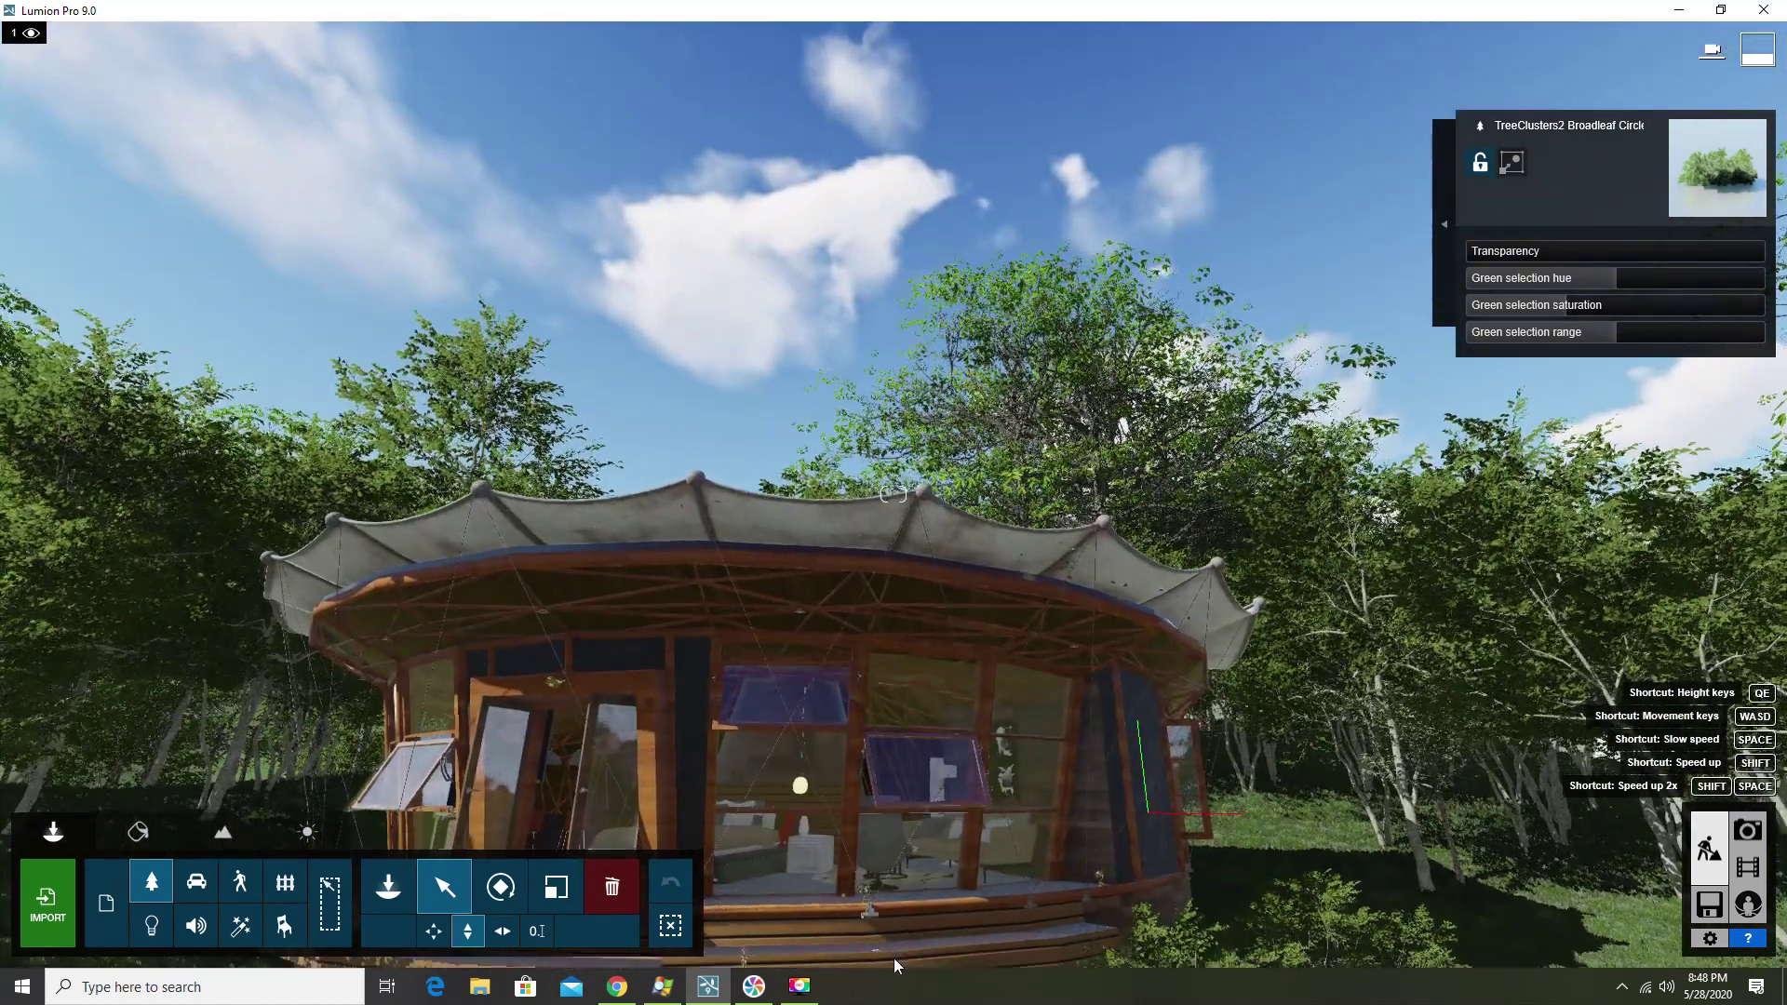
{"action": "key", "text": "w"}
{"action": "mouse_move", "coordinate": [894, 957]}
{"action": "right_mouse_down"}
{"action": "mouse_move", "coordinate": [986, 706]}
{"action": "mouse_move", "coordinate": [980, 844]}
{"action": "right_mouse_up"}
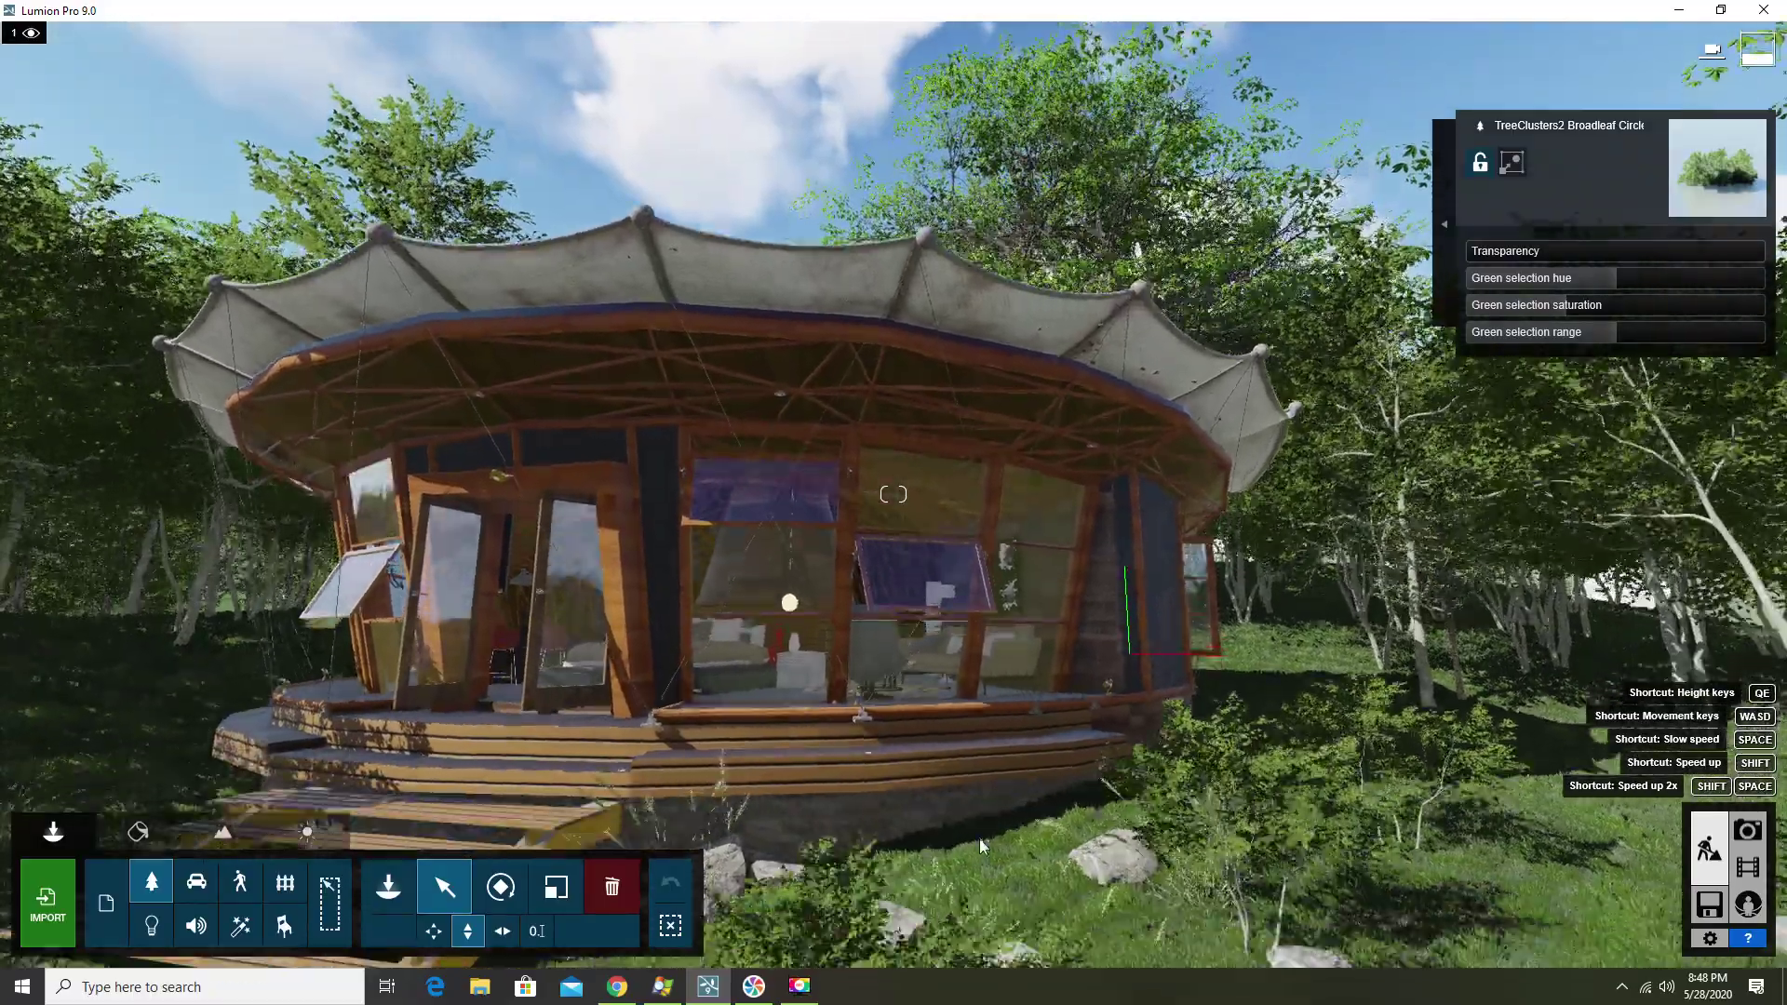
{"action": "key", "text": "w"}
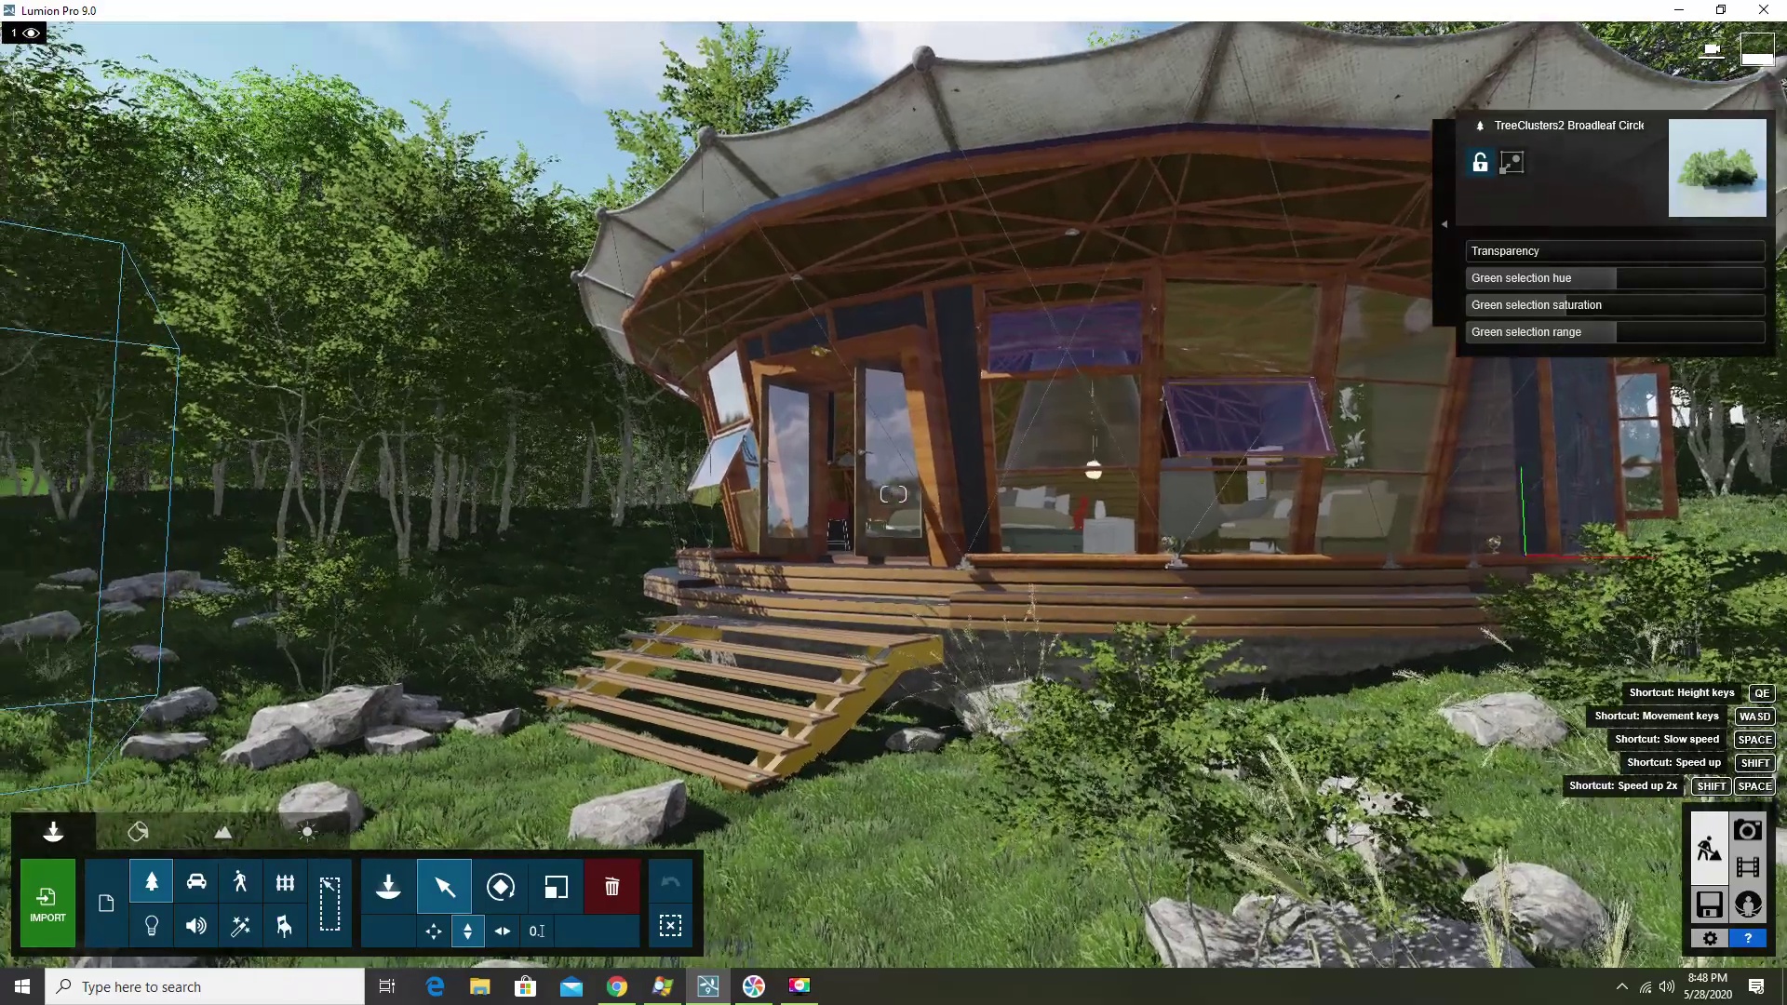
{"action": "key", "text": "w"}
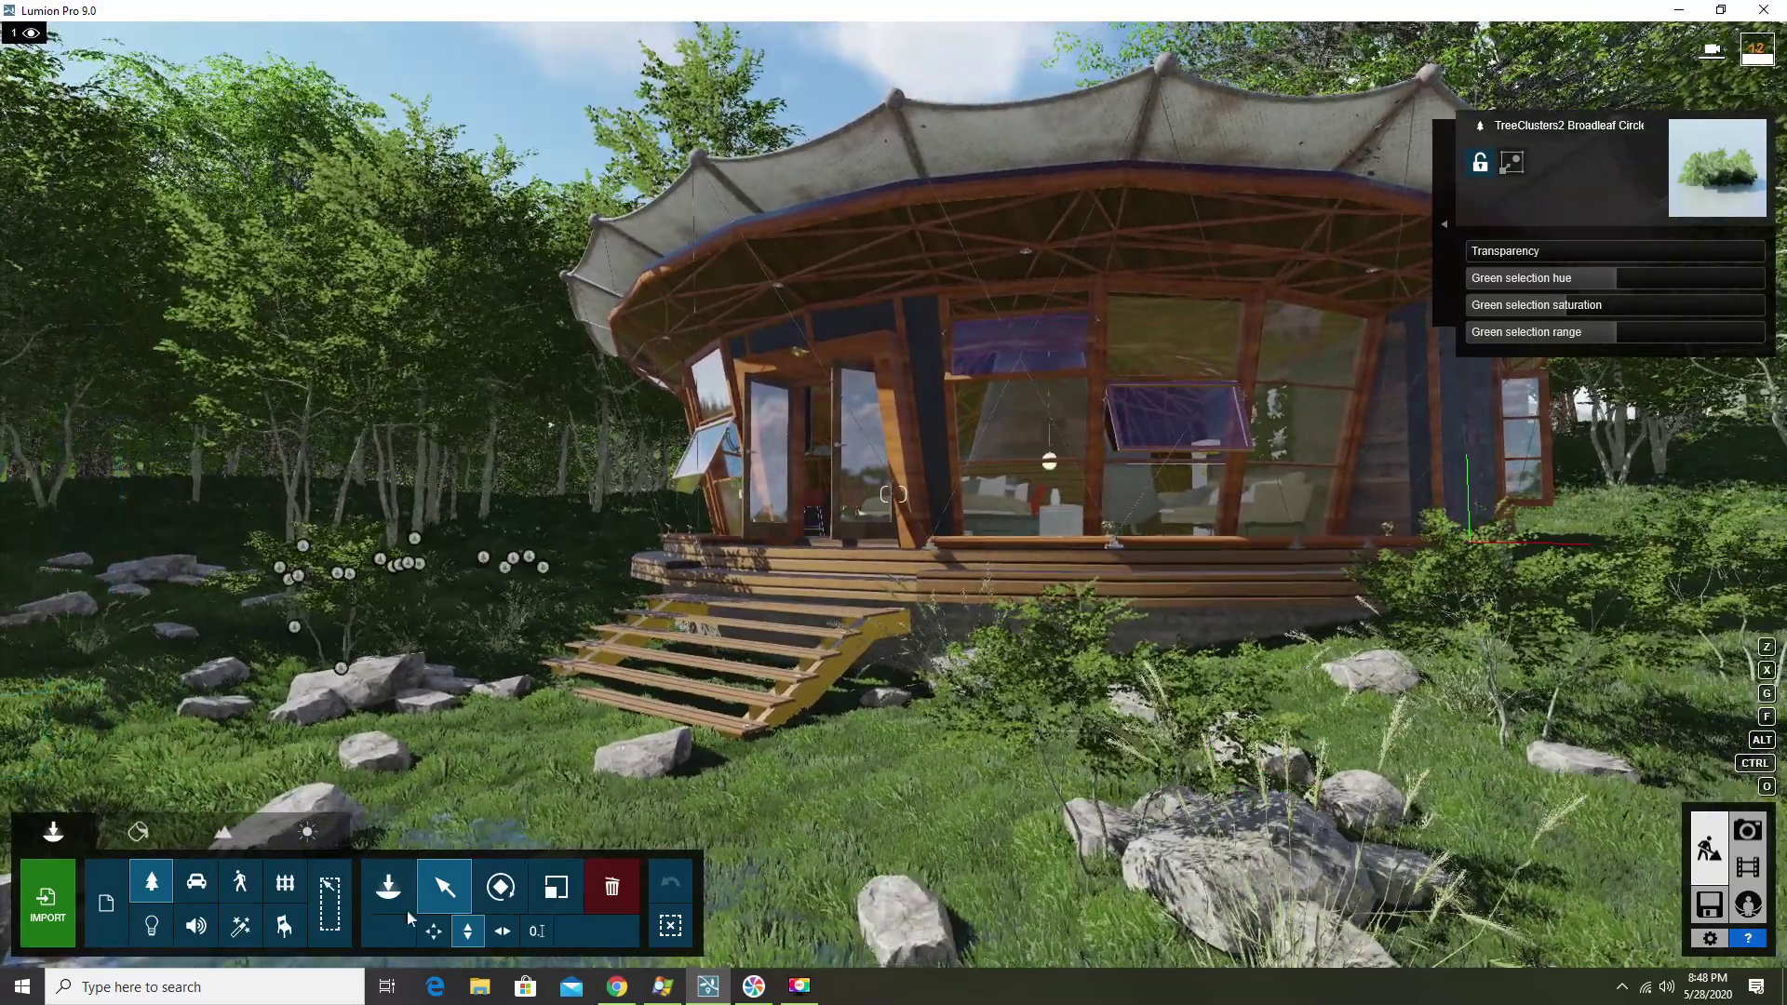
{"action": "left_click", "coordinate": [388, 886]}
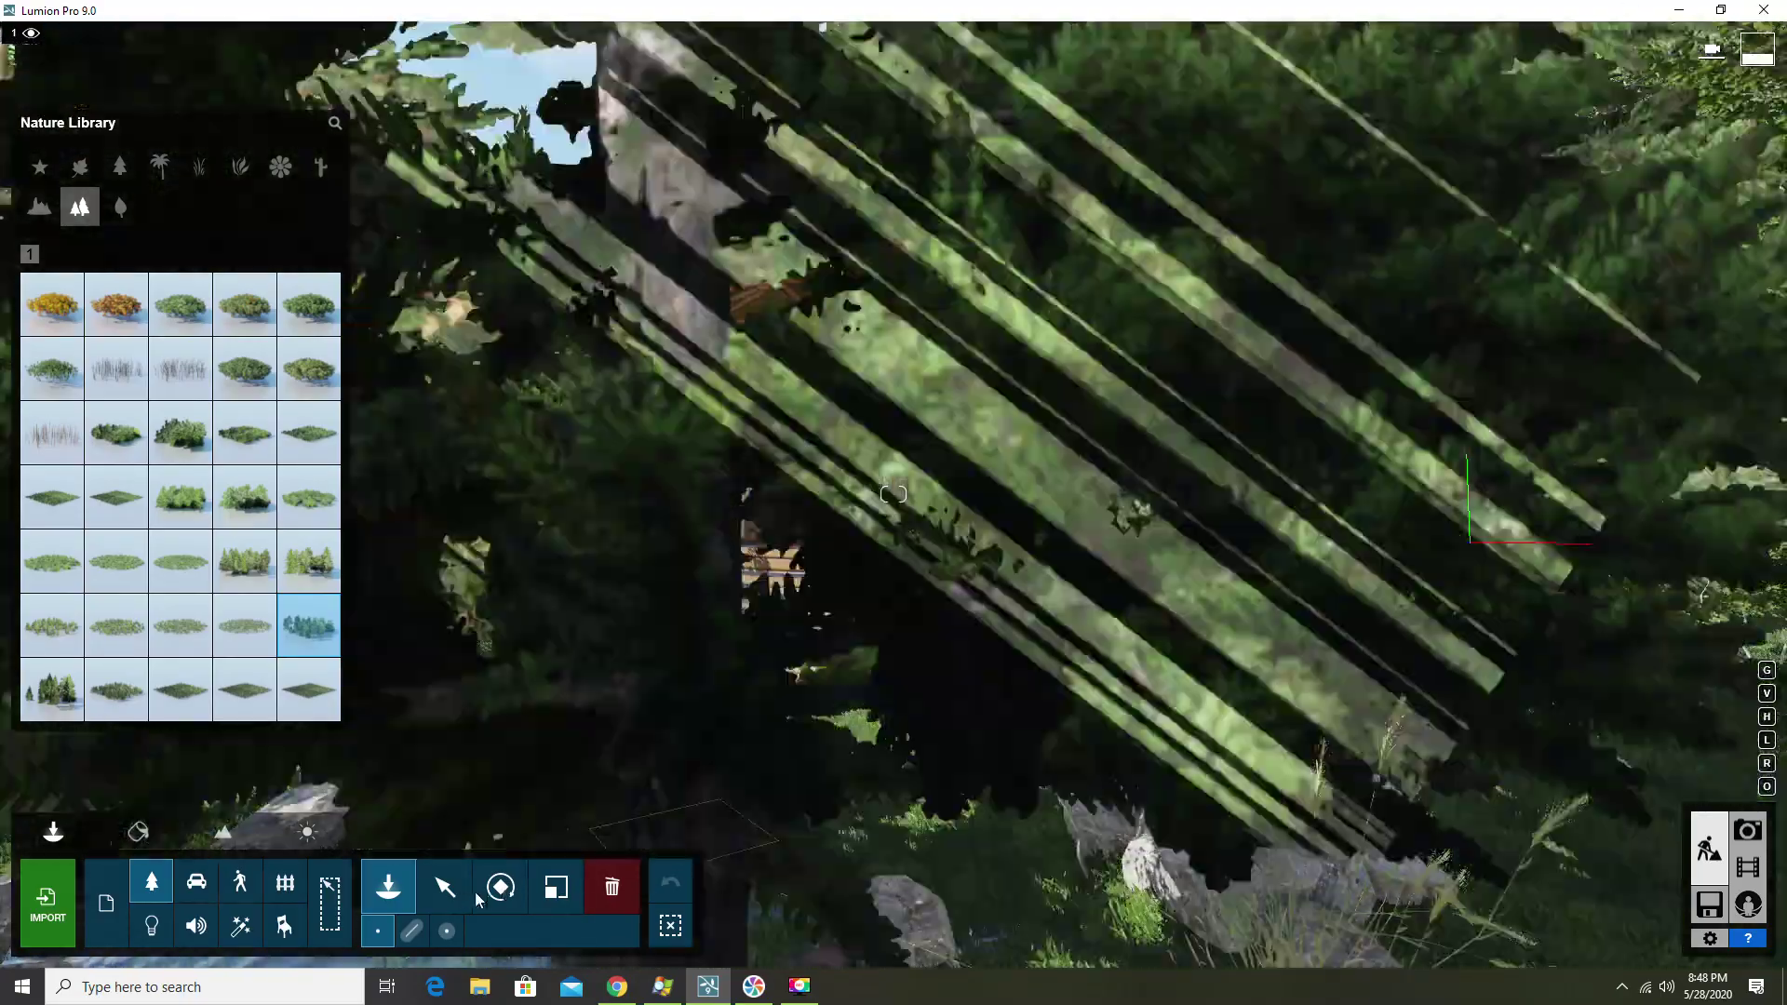
Select the pine tree cluster and rise above the treetops to survey the landscape
{"action": "left_click", "coordinate": [446, 889]}
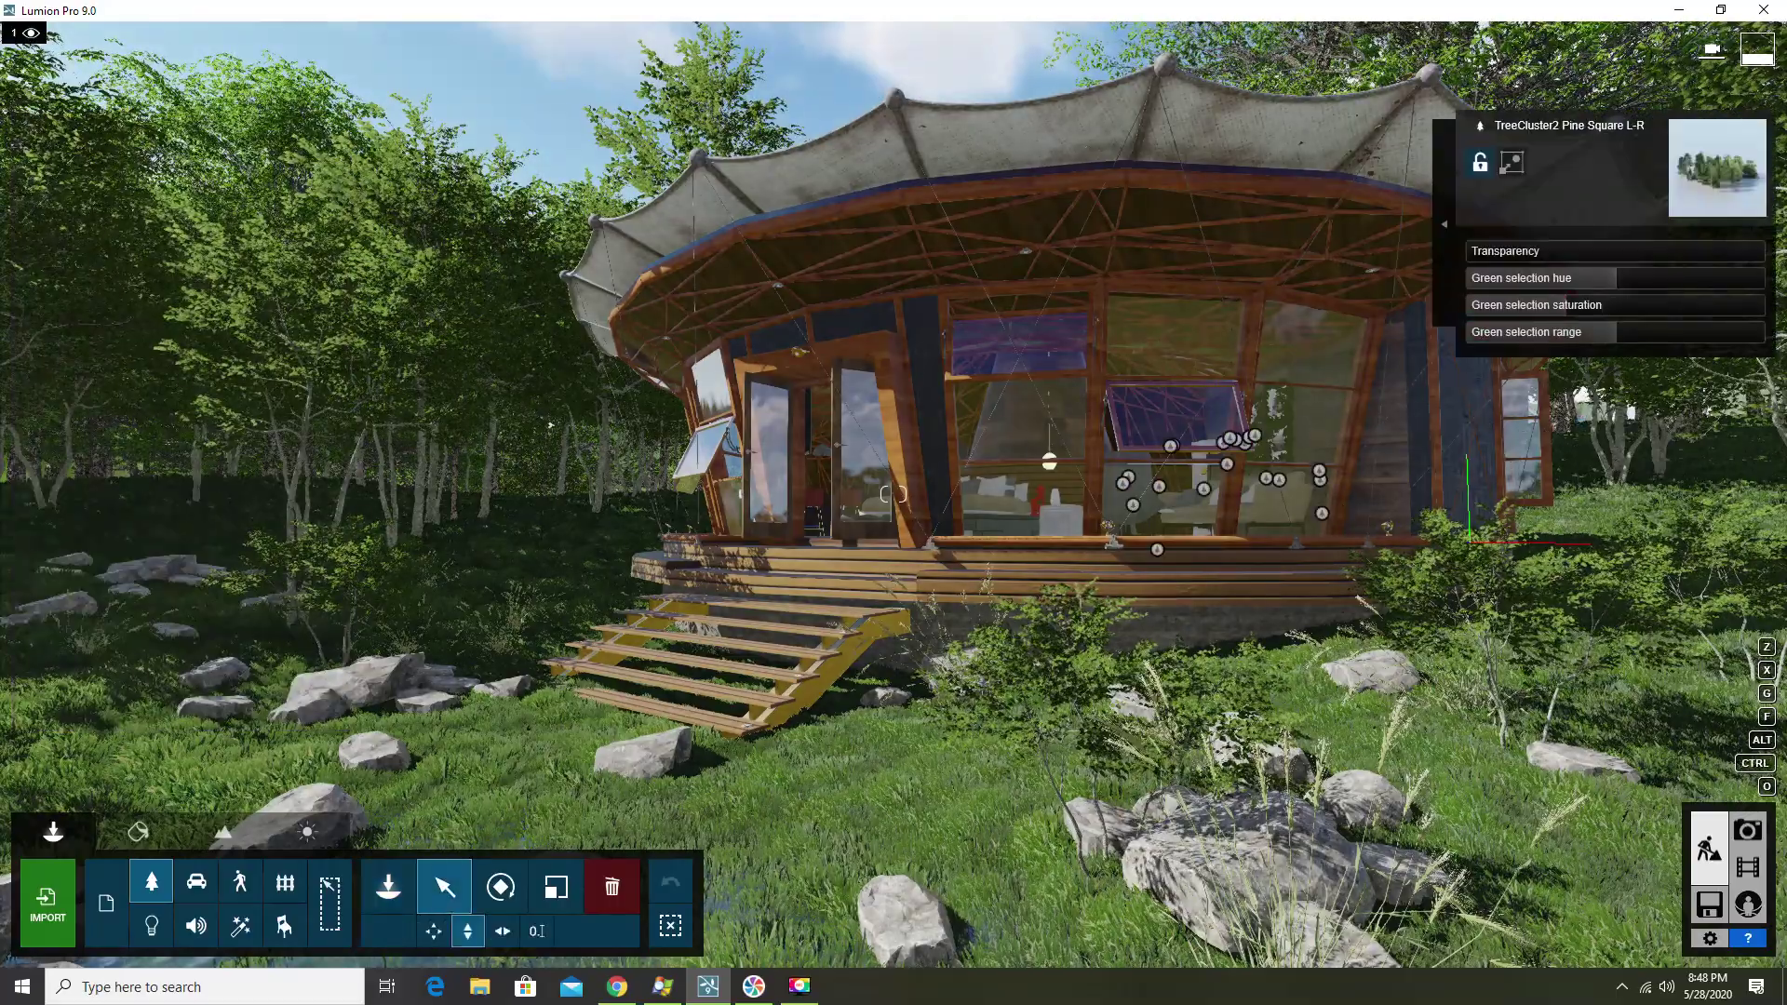
{"action": "key", "text": "w"}
{"action": "mouse_move", "coordinate": [894, 493]}
{"action": "right_mouse_down"}
{"action": "mouse_move", "coordinate": [893, 400]}
{"action": "mouse_move", "coordinate": [1130, 740]}
{"action": "right_mouse_up"}
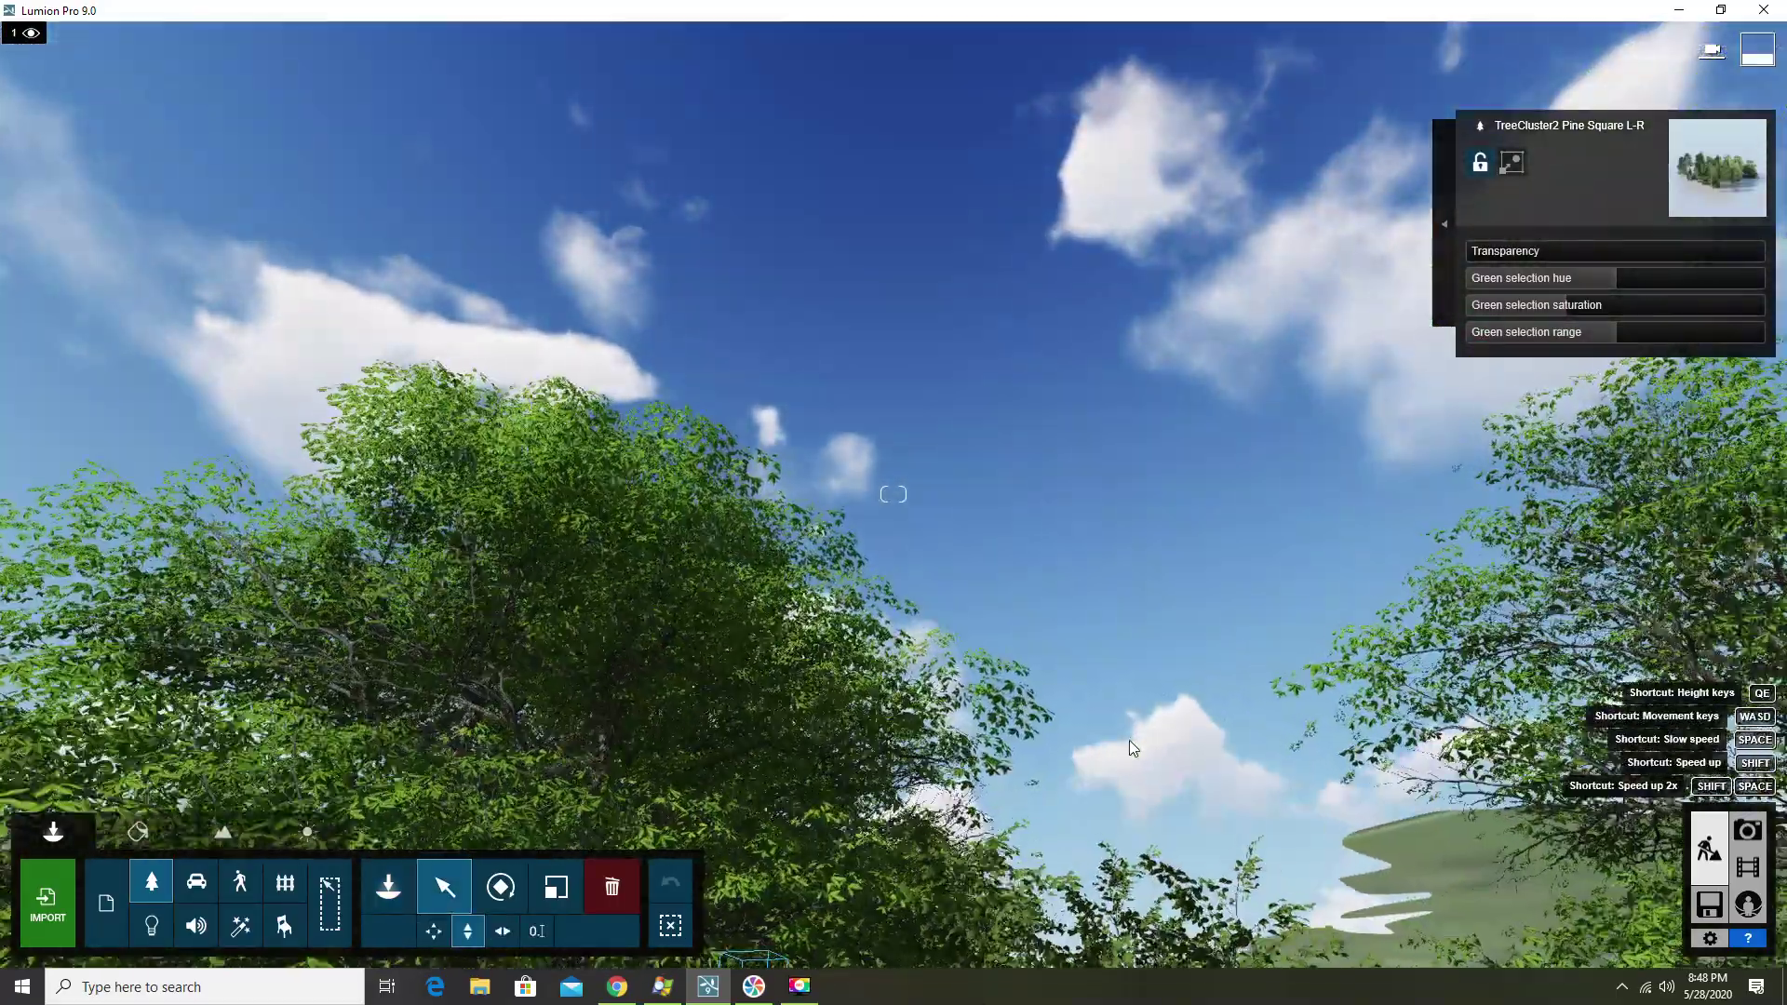
{"action": "key", "text": "e"}
{"action": "right_click_drag", "start_coordinate": [1130, 740], "coordinate": [1130, 884]}
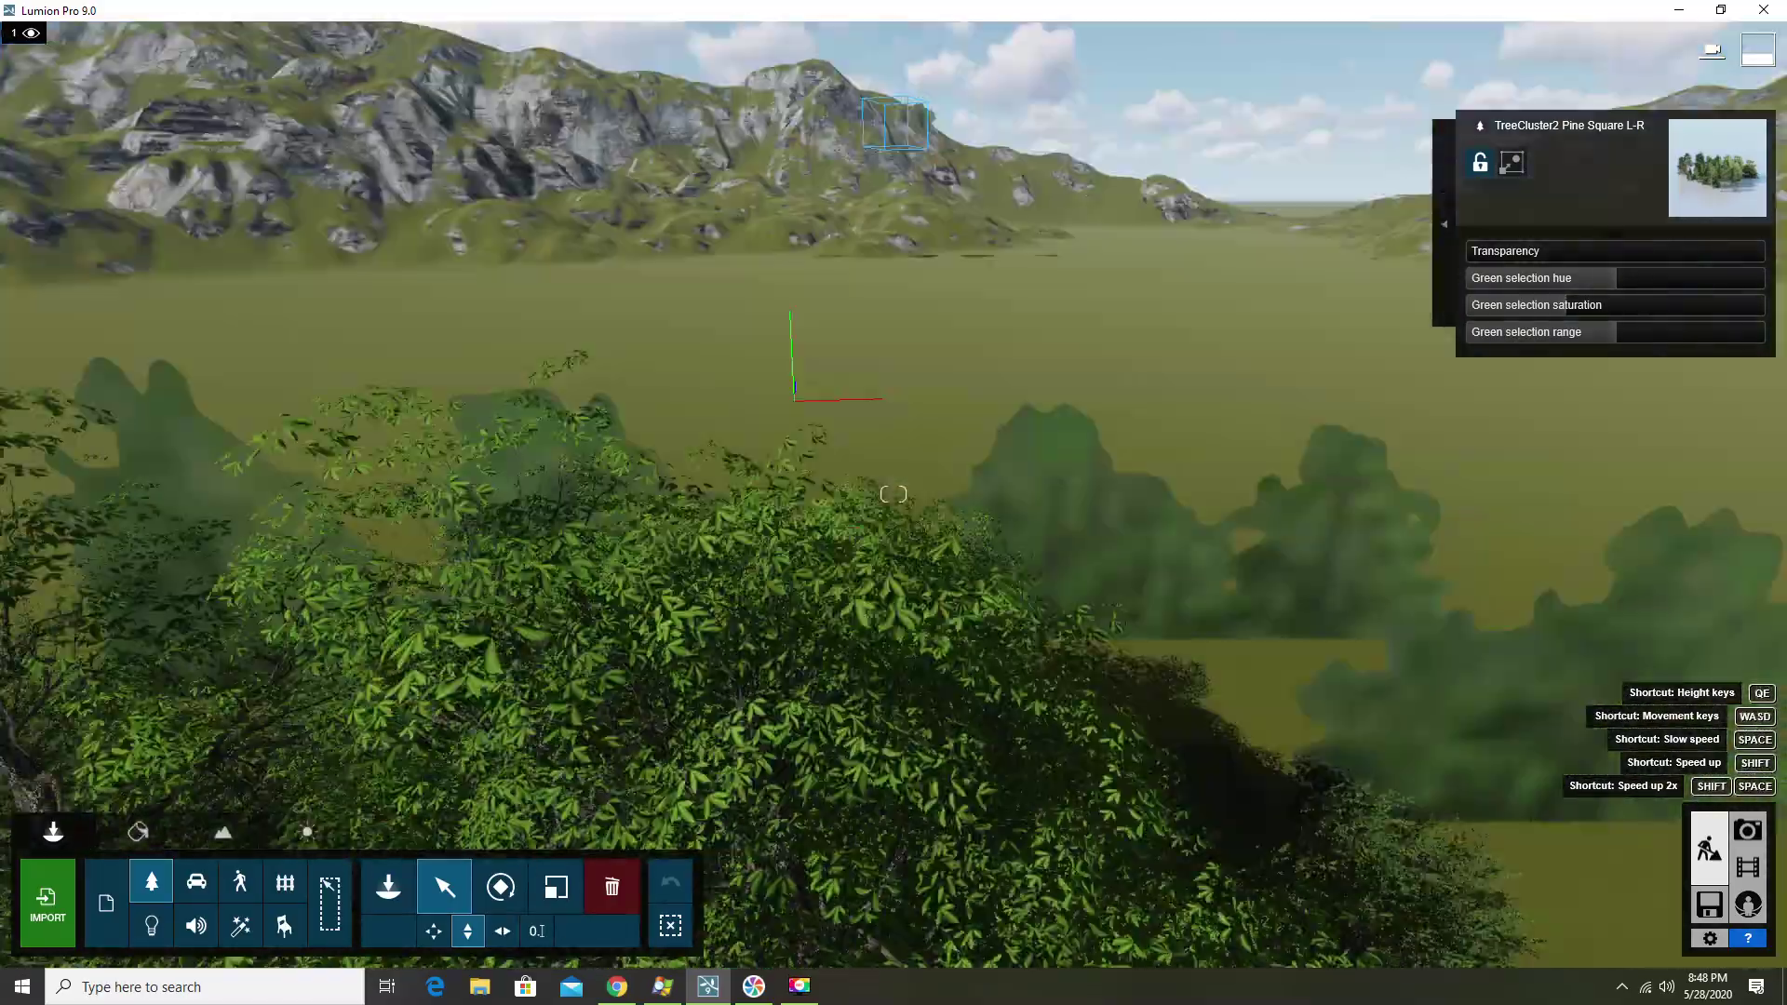
{"action": "mouse_move", "coordinate": [1131, 737]}
{"action": "right_mouse_down"}
{"action": "mouse_move", "coordinate": [1188, 343]}
{"action": "mouse_move", "coordinate": [805, 591]}
{"action": "right_mouse_up"}
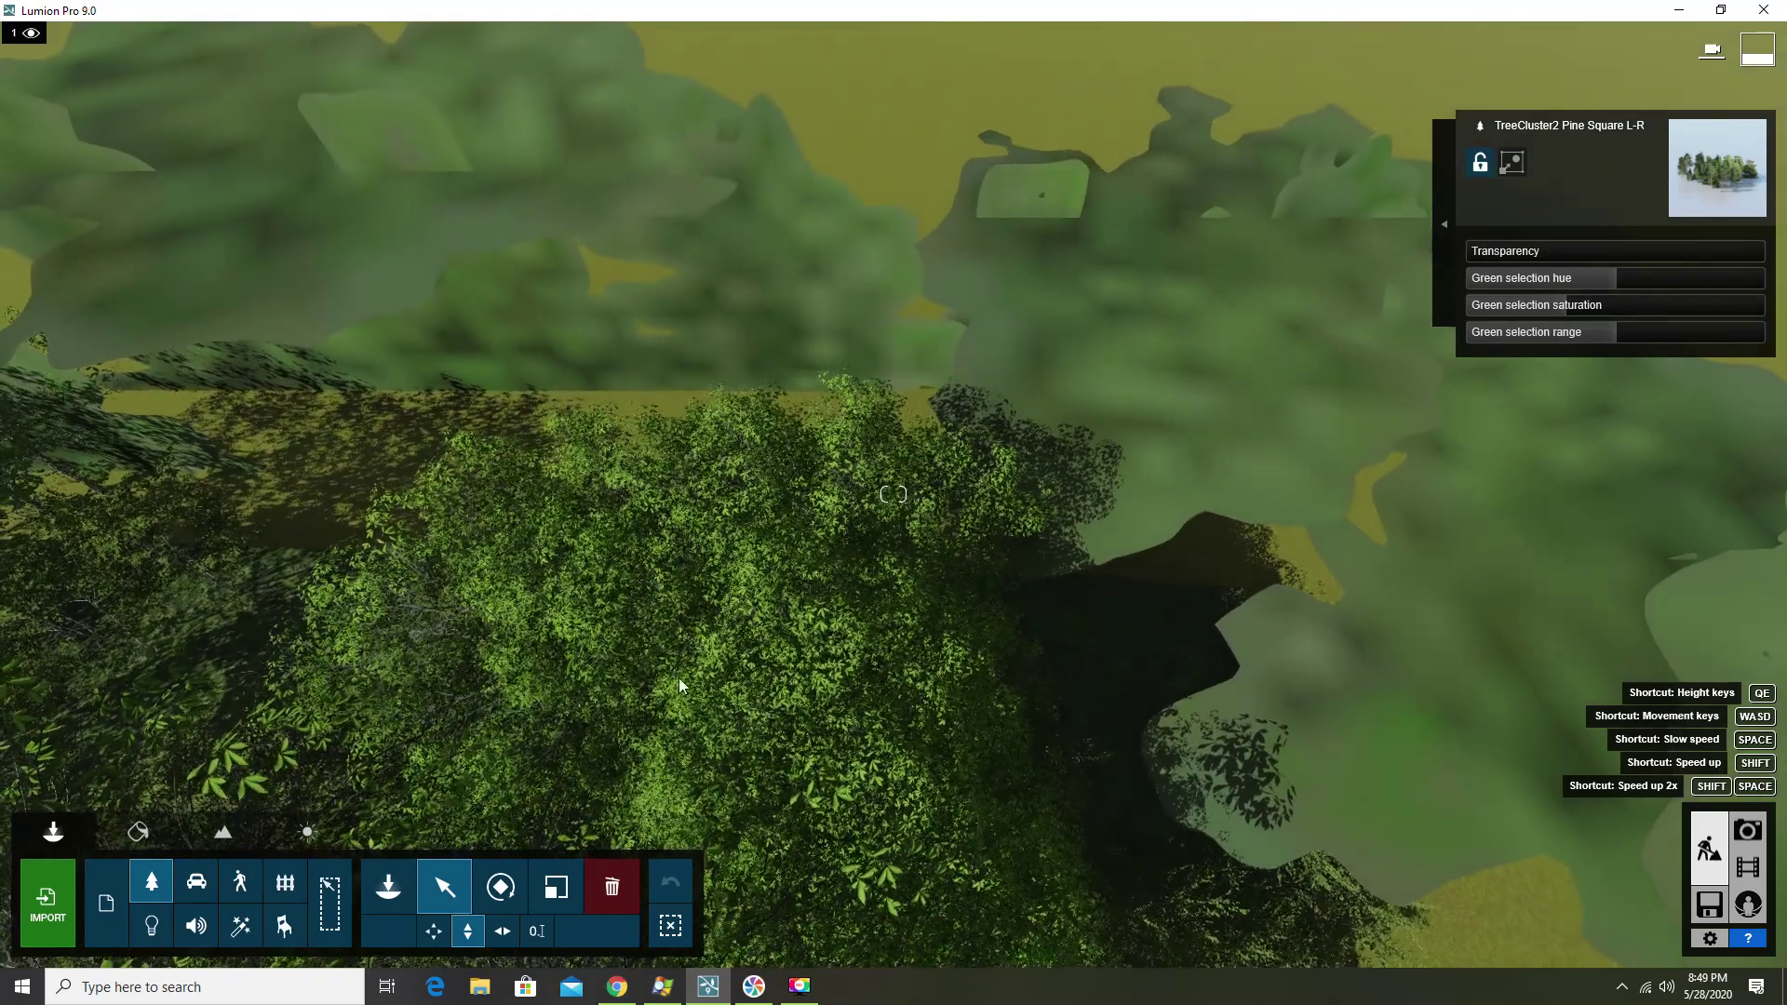
Return to Place mode and look down on the trees surrounding the tent roof
{"action": "left_click", "coordinate": [386, 894]}
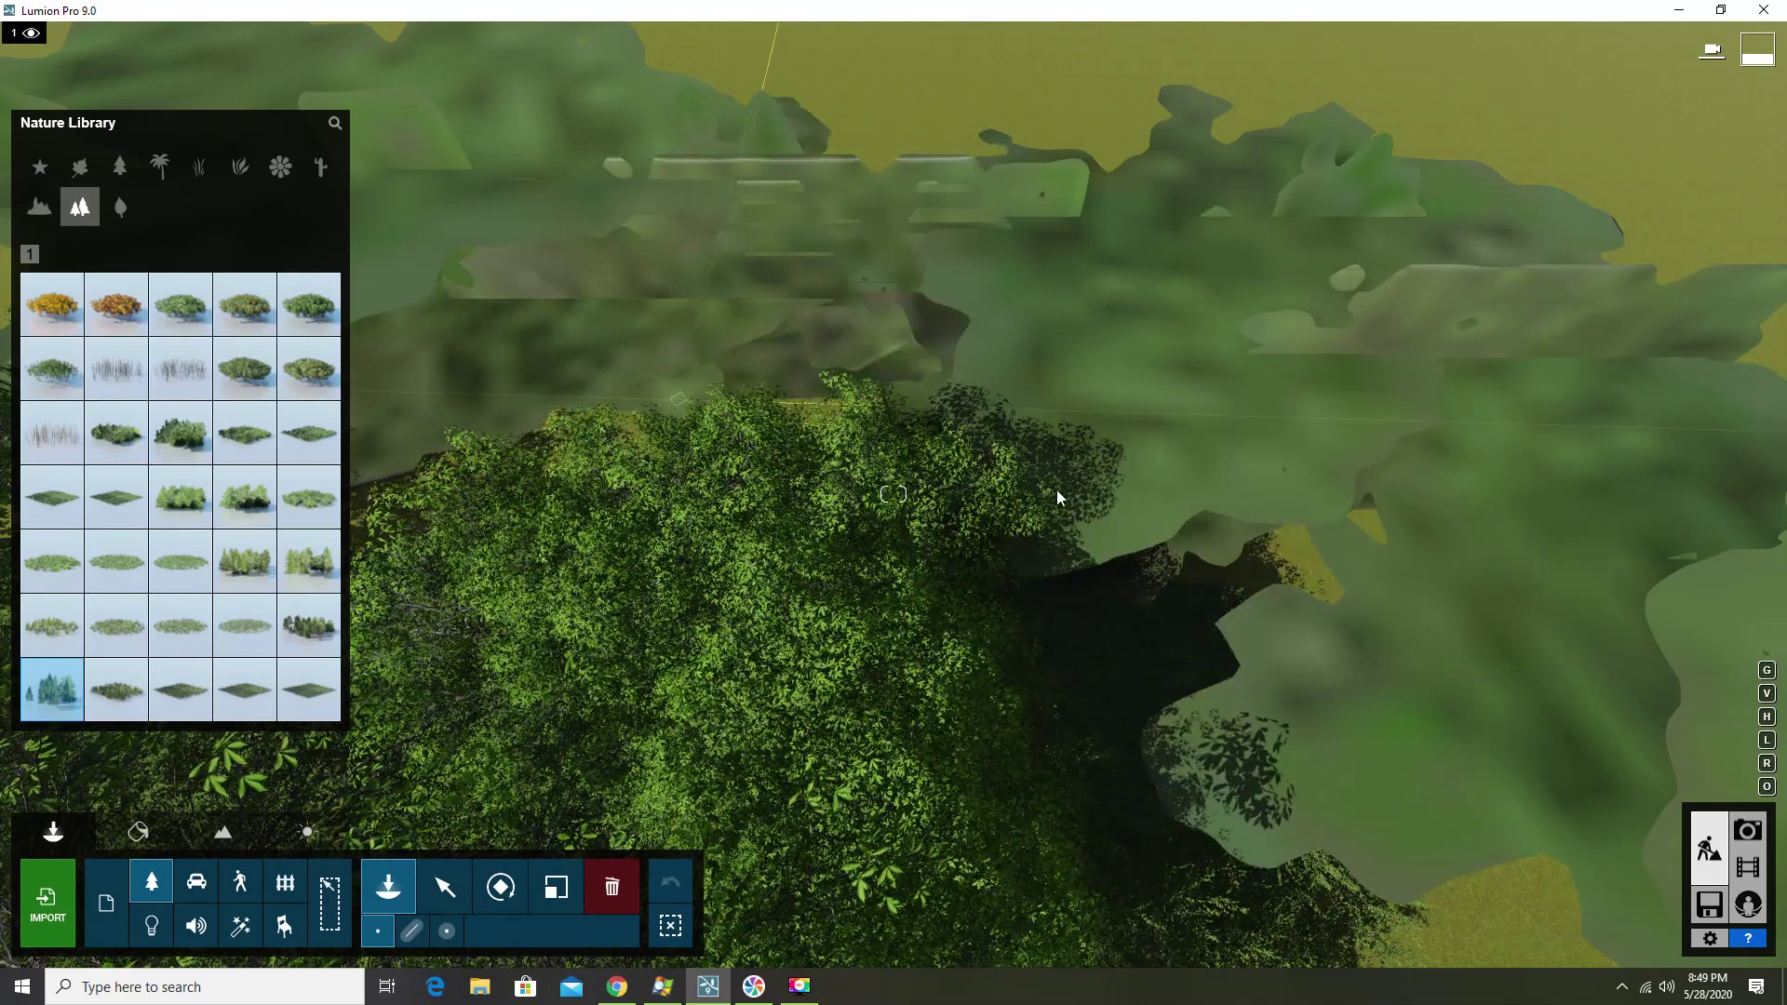
{"action": "scroll", "coordinate": [1087, 531], "scroll_direction": "down", "scroll_amount": 5}
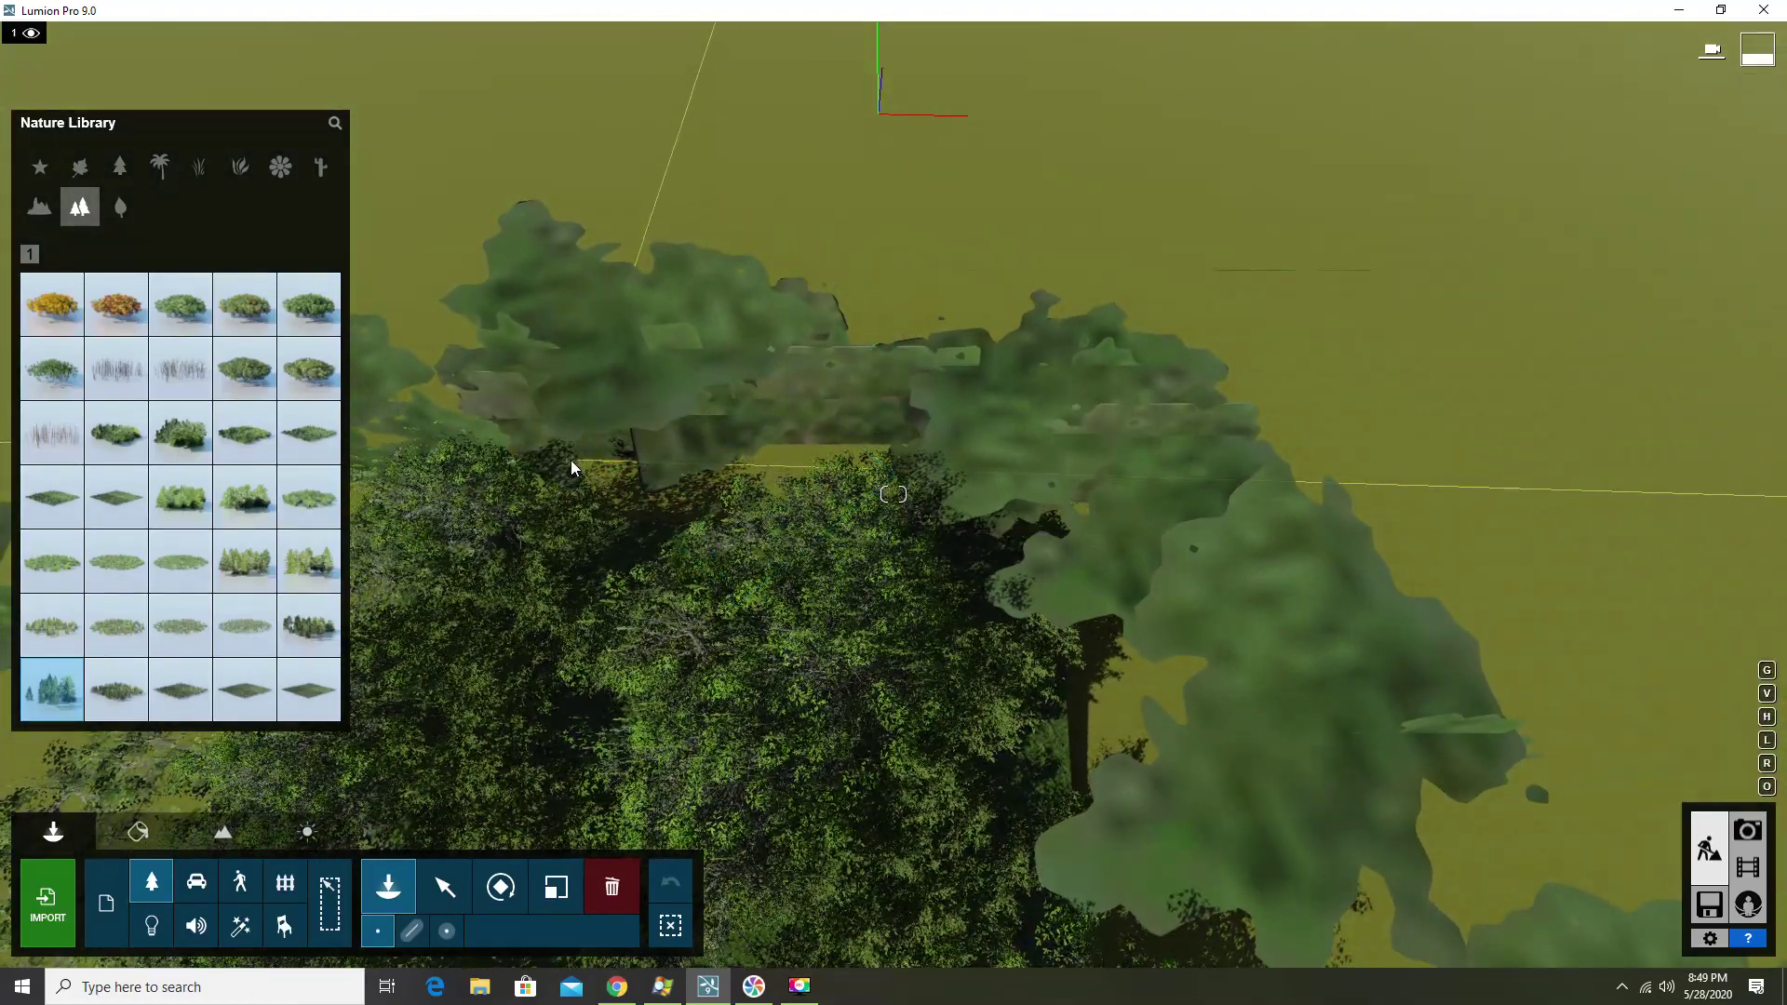
{"action": "mouse_move", "coordinate": [873, 706]}
{"action": "right_mouse_down"}
{"action": "mouse_move", "coordinate": [807, 482]}
{"action": "mouse_move", "coordinate": [739, 478]}
{"action": "right_mouse_up"}
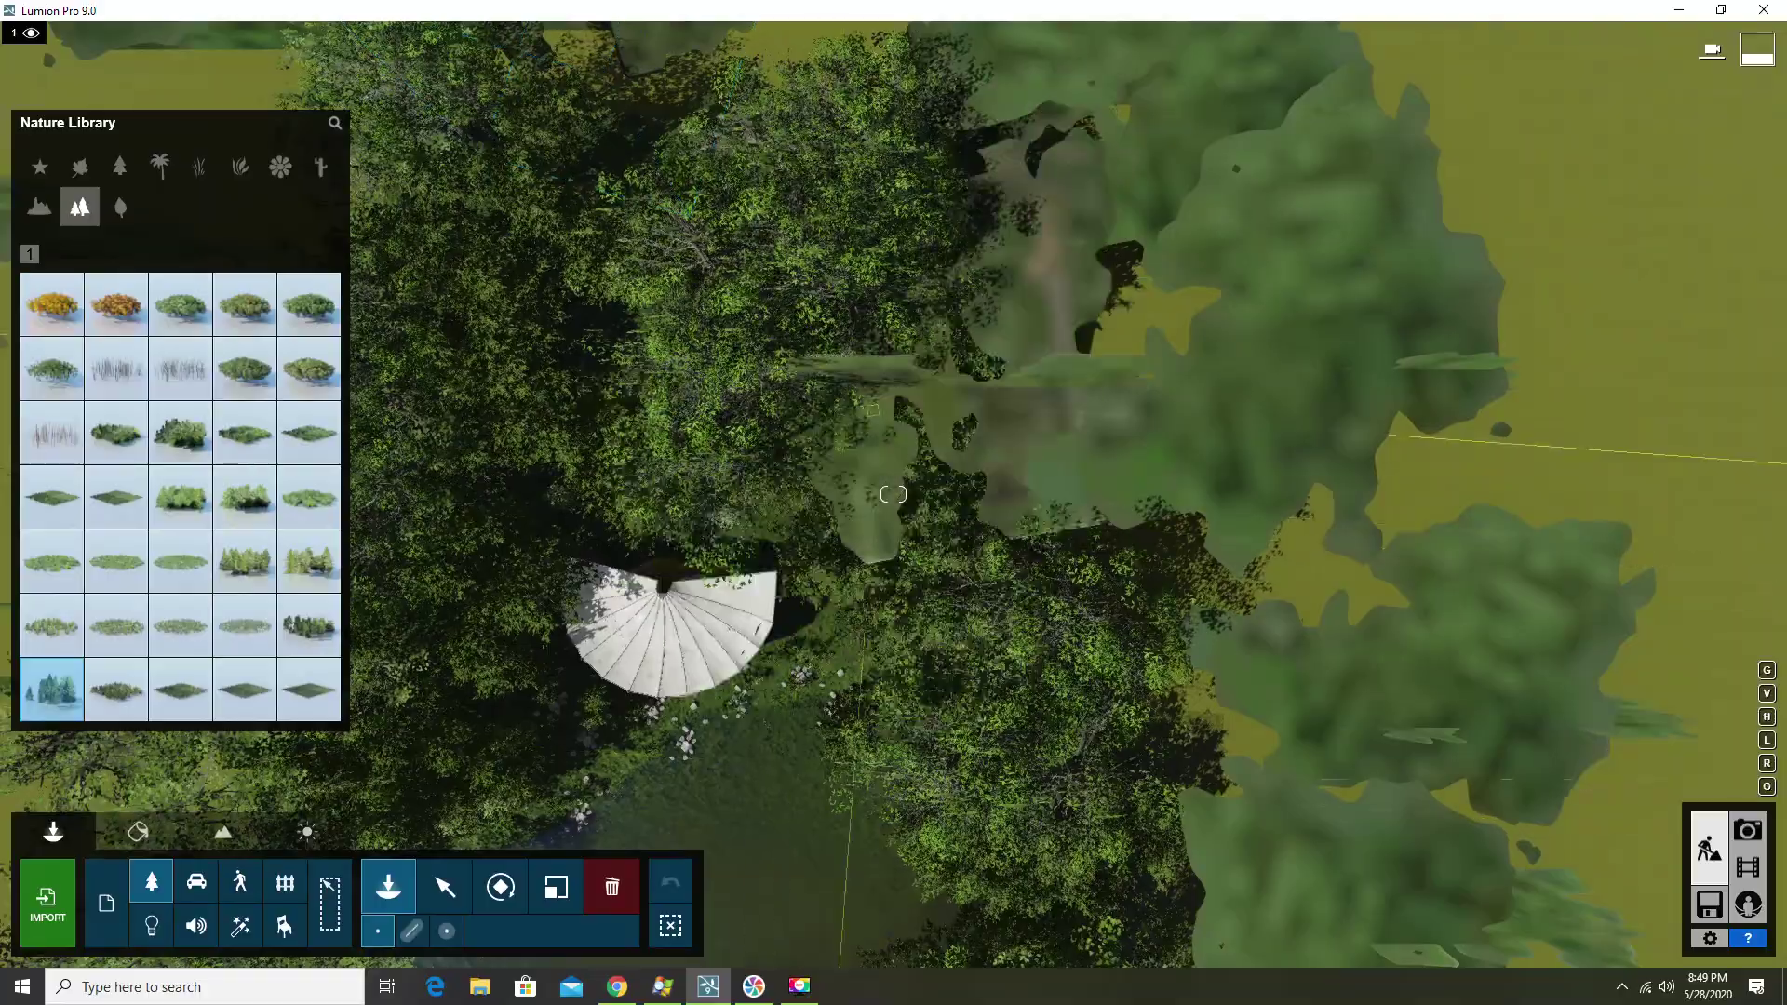
Select the pine cluster near the pavilion and look out over the pond
{"action": "left_click", "coordinate": [441, 896]}
{"action": "scroll", "coordinate": [912, 774], "scroll_direction": "up", "scroll_amount": 5}
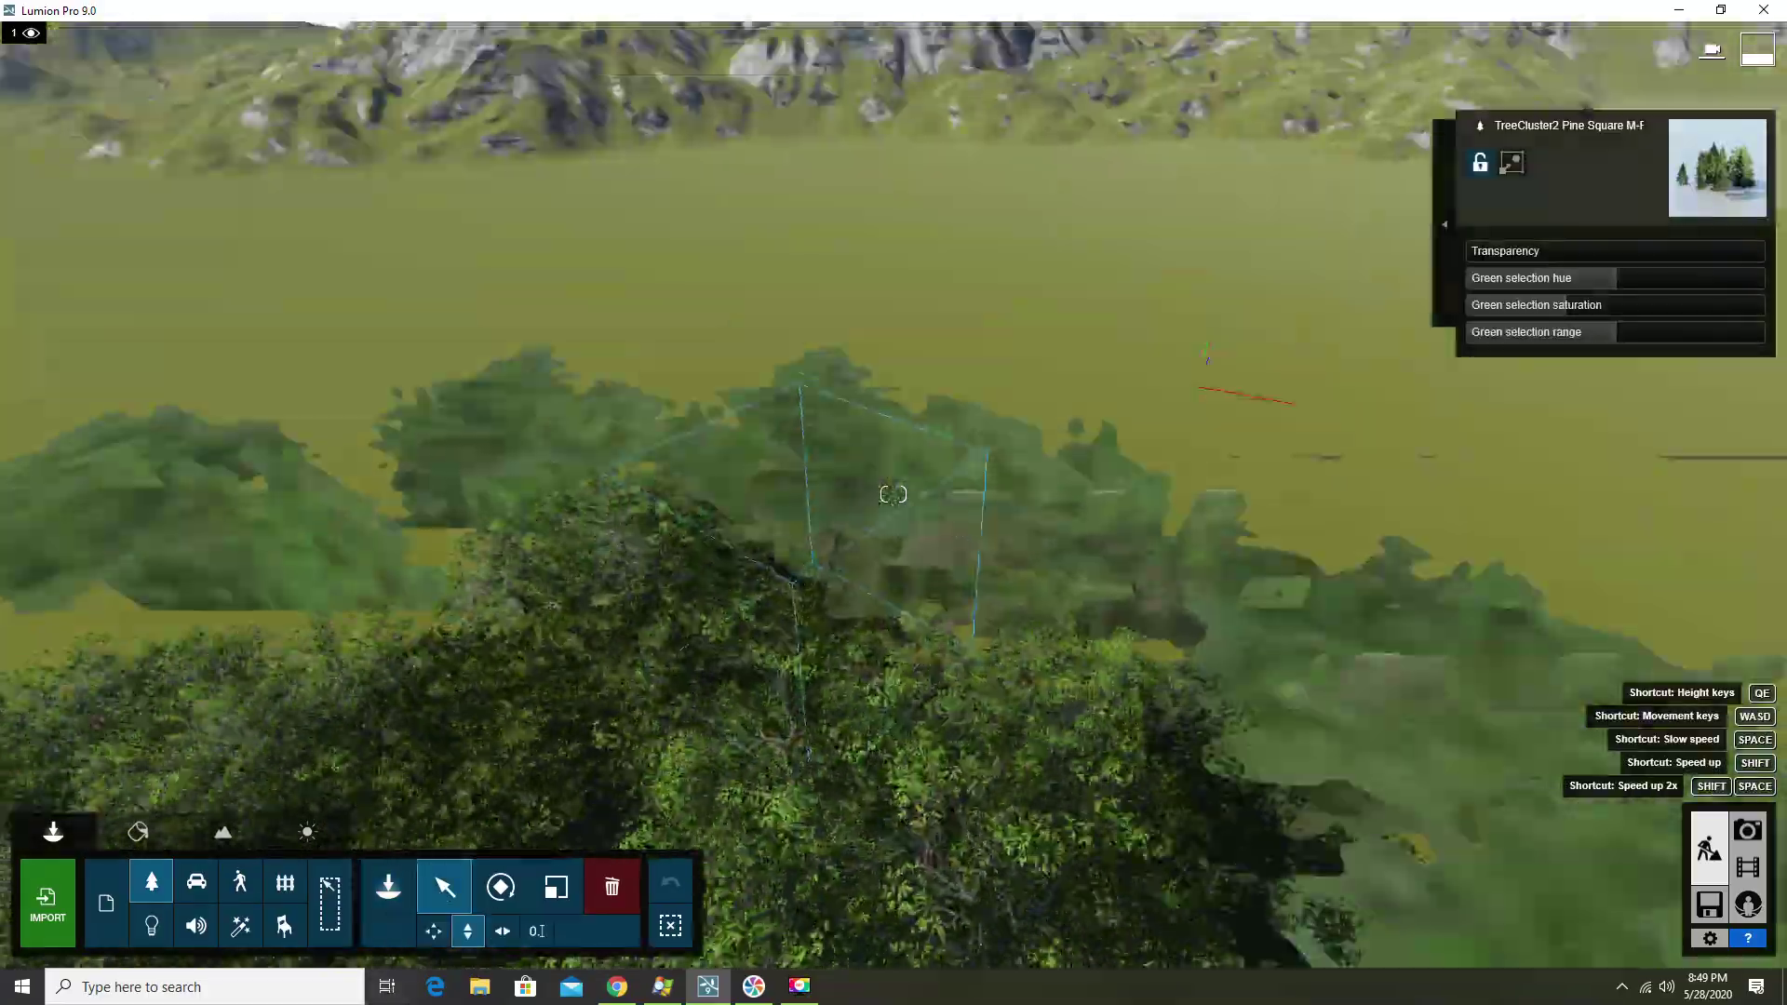
{"action": "right_click_drag", "start_coordinate": [893, 495], "coordinate": [1007, 551]}
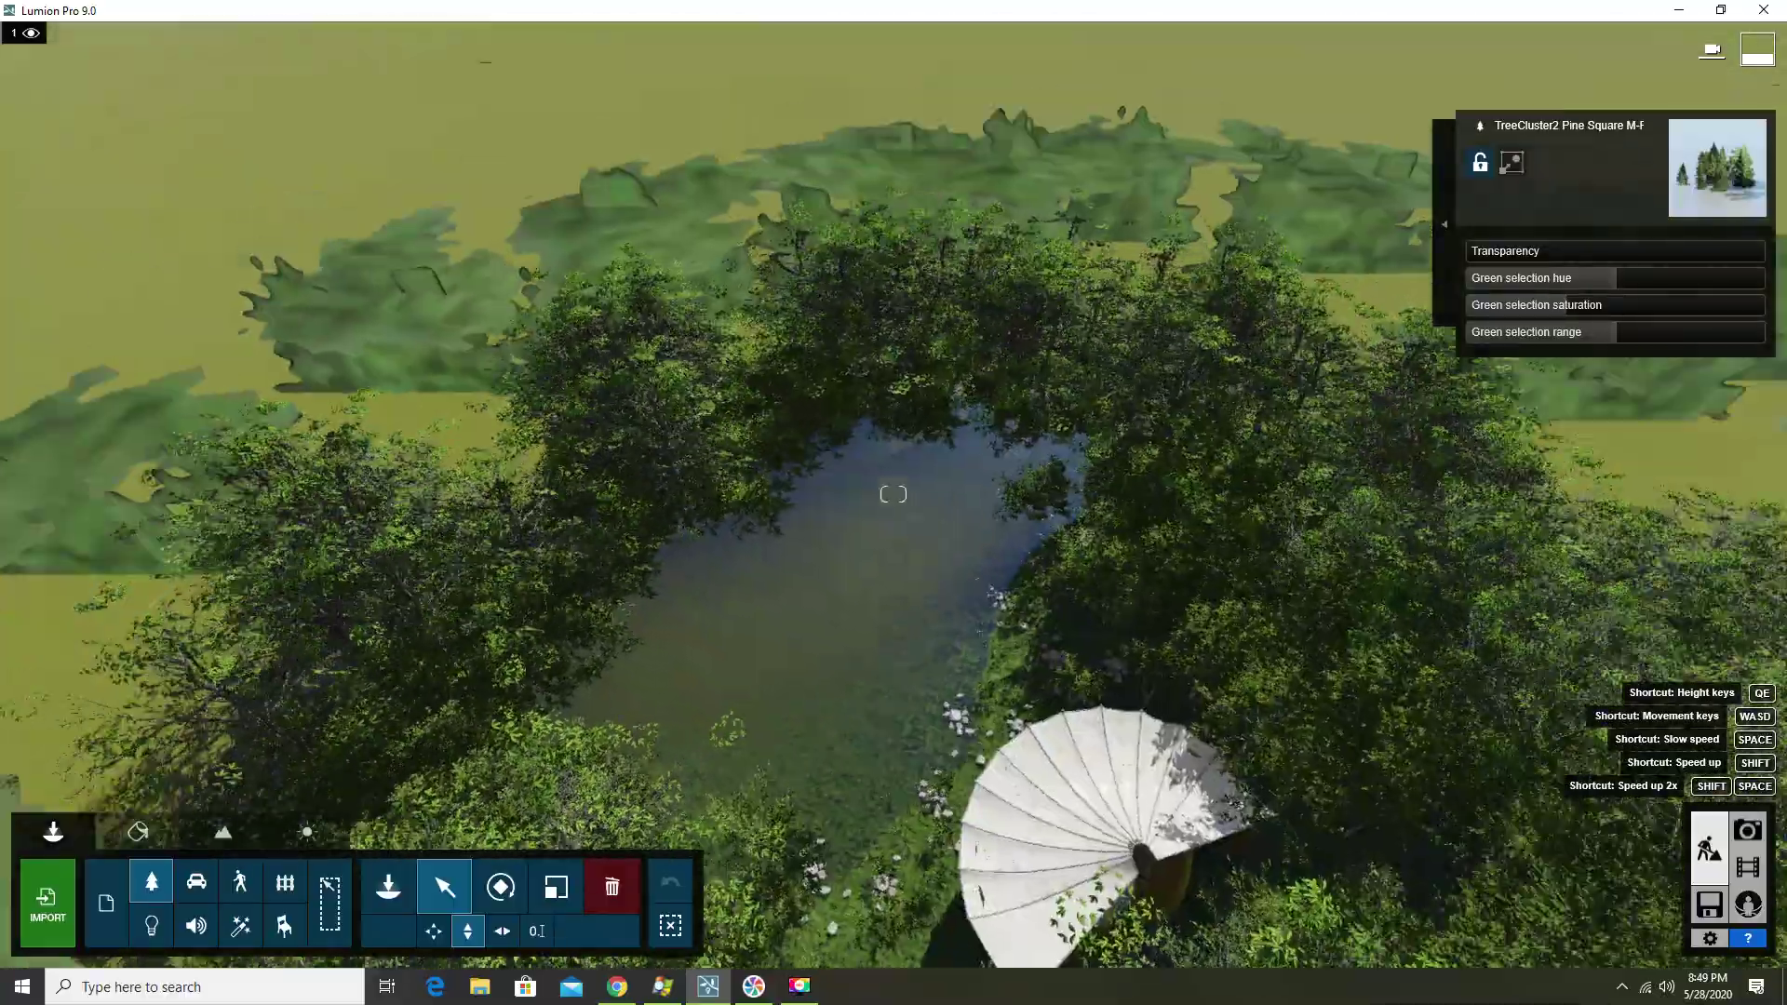
{"action": "scroll", "coordinate": [1067, 493], "scroll_direction": "up", "scroll_amount": 5}
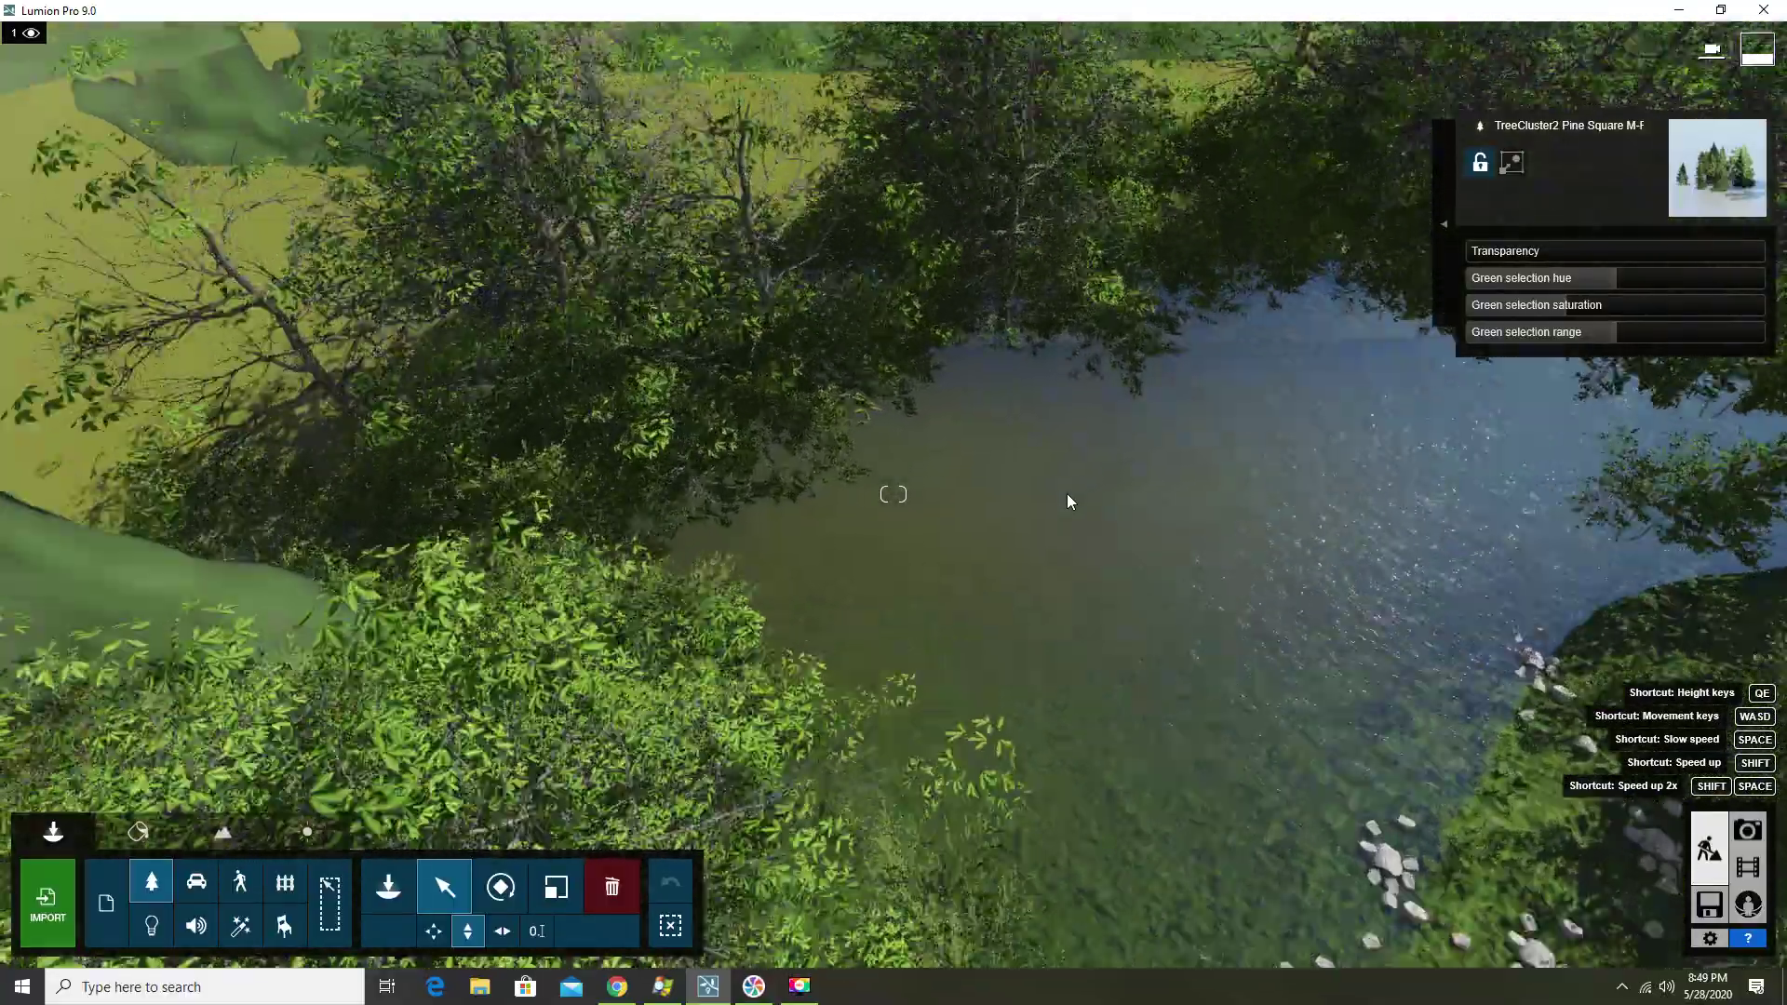
{"action": "scroll", "coordinate": [1068, 496], "scroll_direction": "up", "scroll_amount": 3}
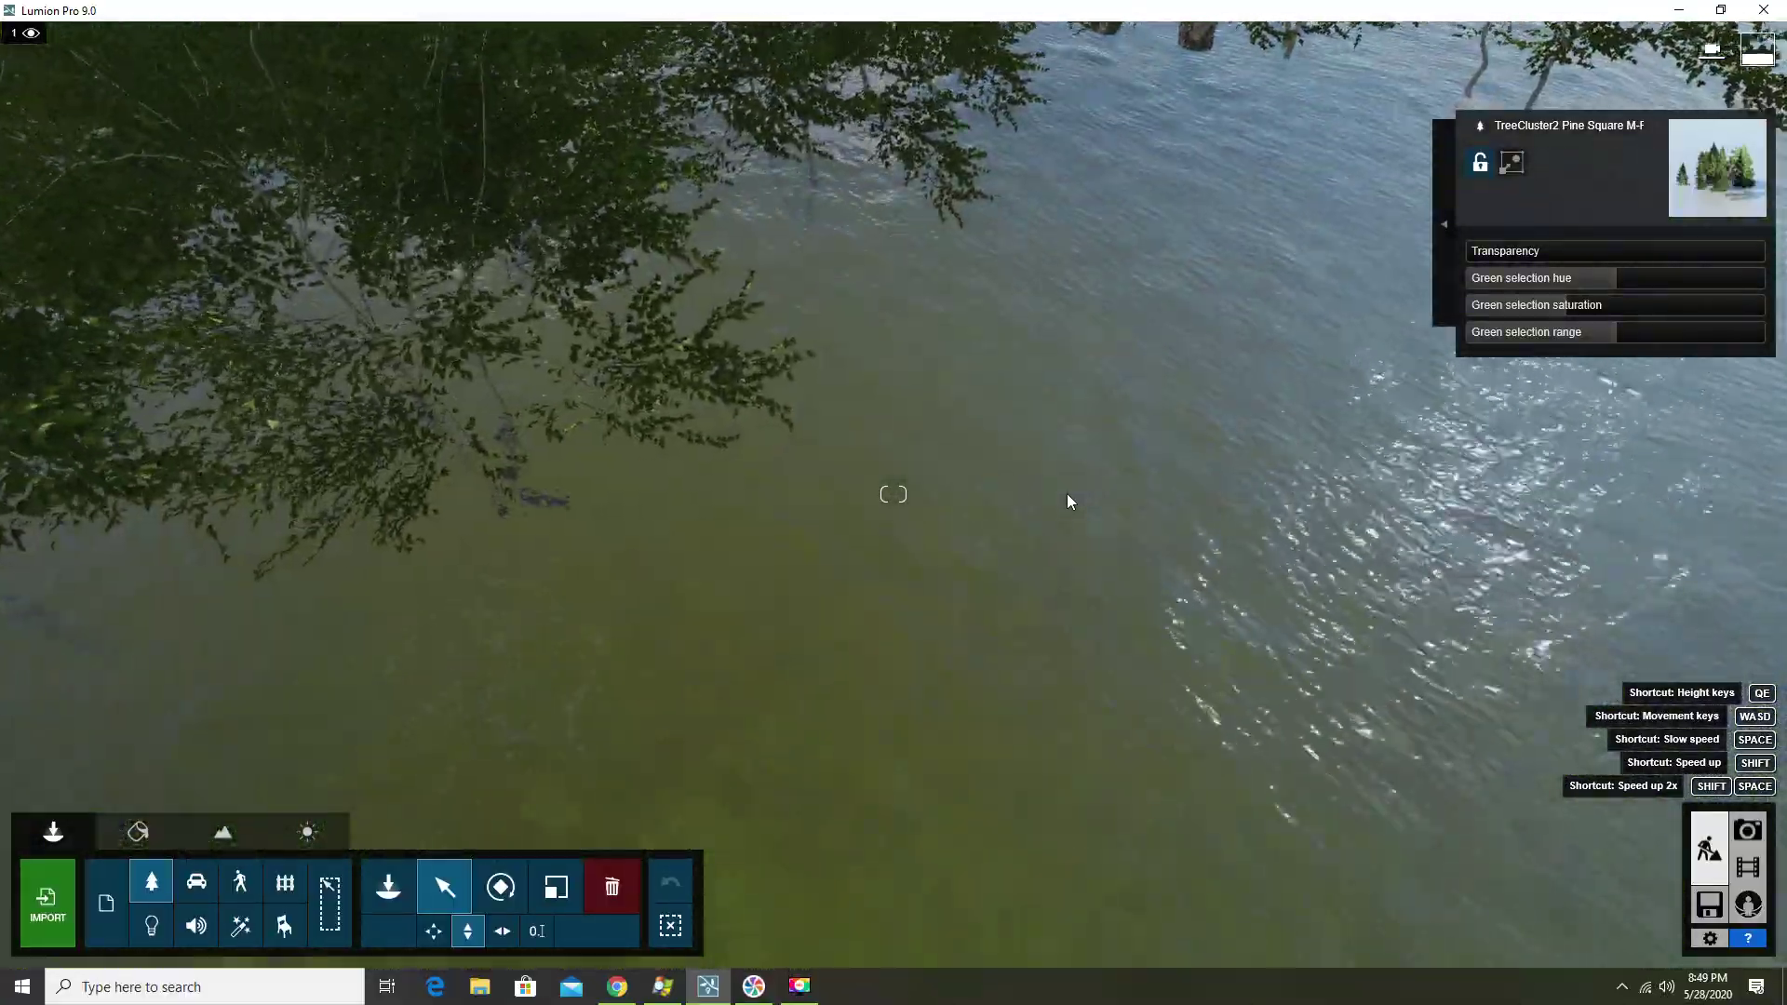
{"action": "right_click_drag", "start_coordinate": [1067, 494], "coordinate": [1070, 279]}
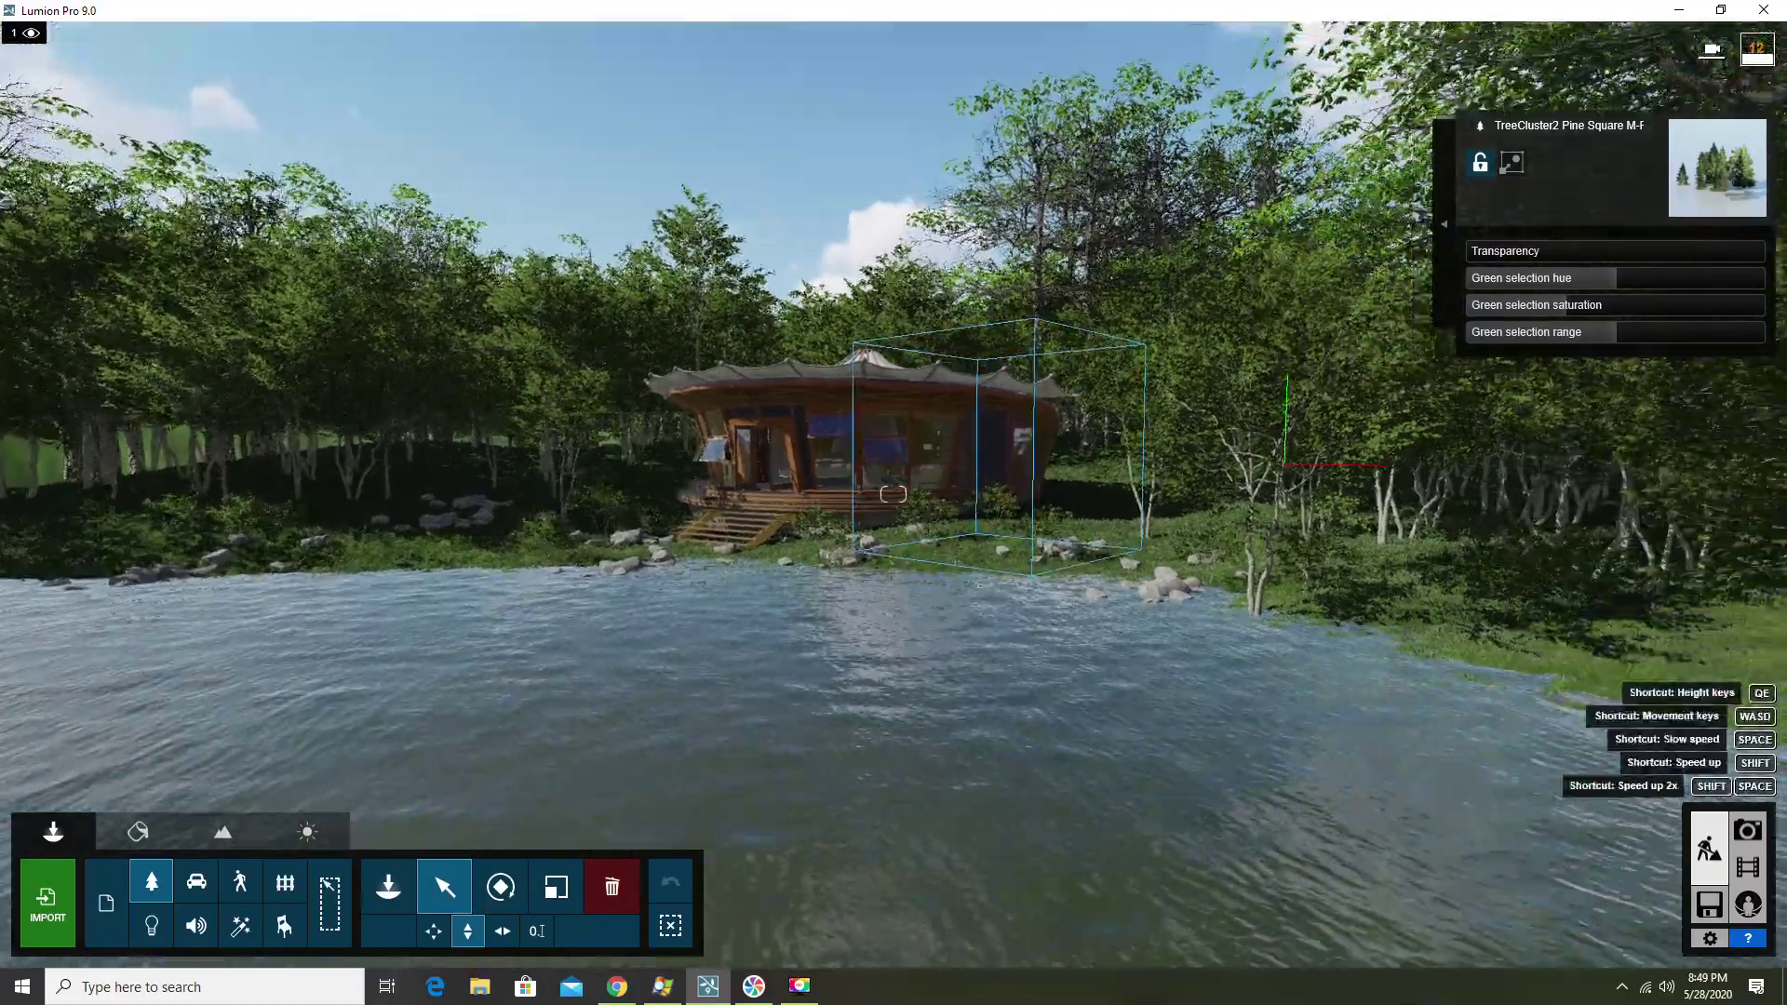
{"action": "right_click_drag", "start_coordinate": [811, 465], "coordinate": [812, 614]}
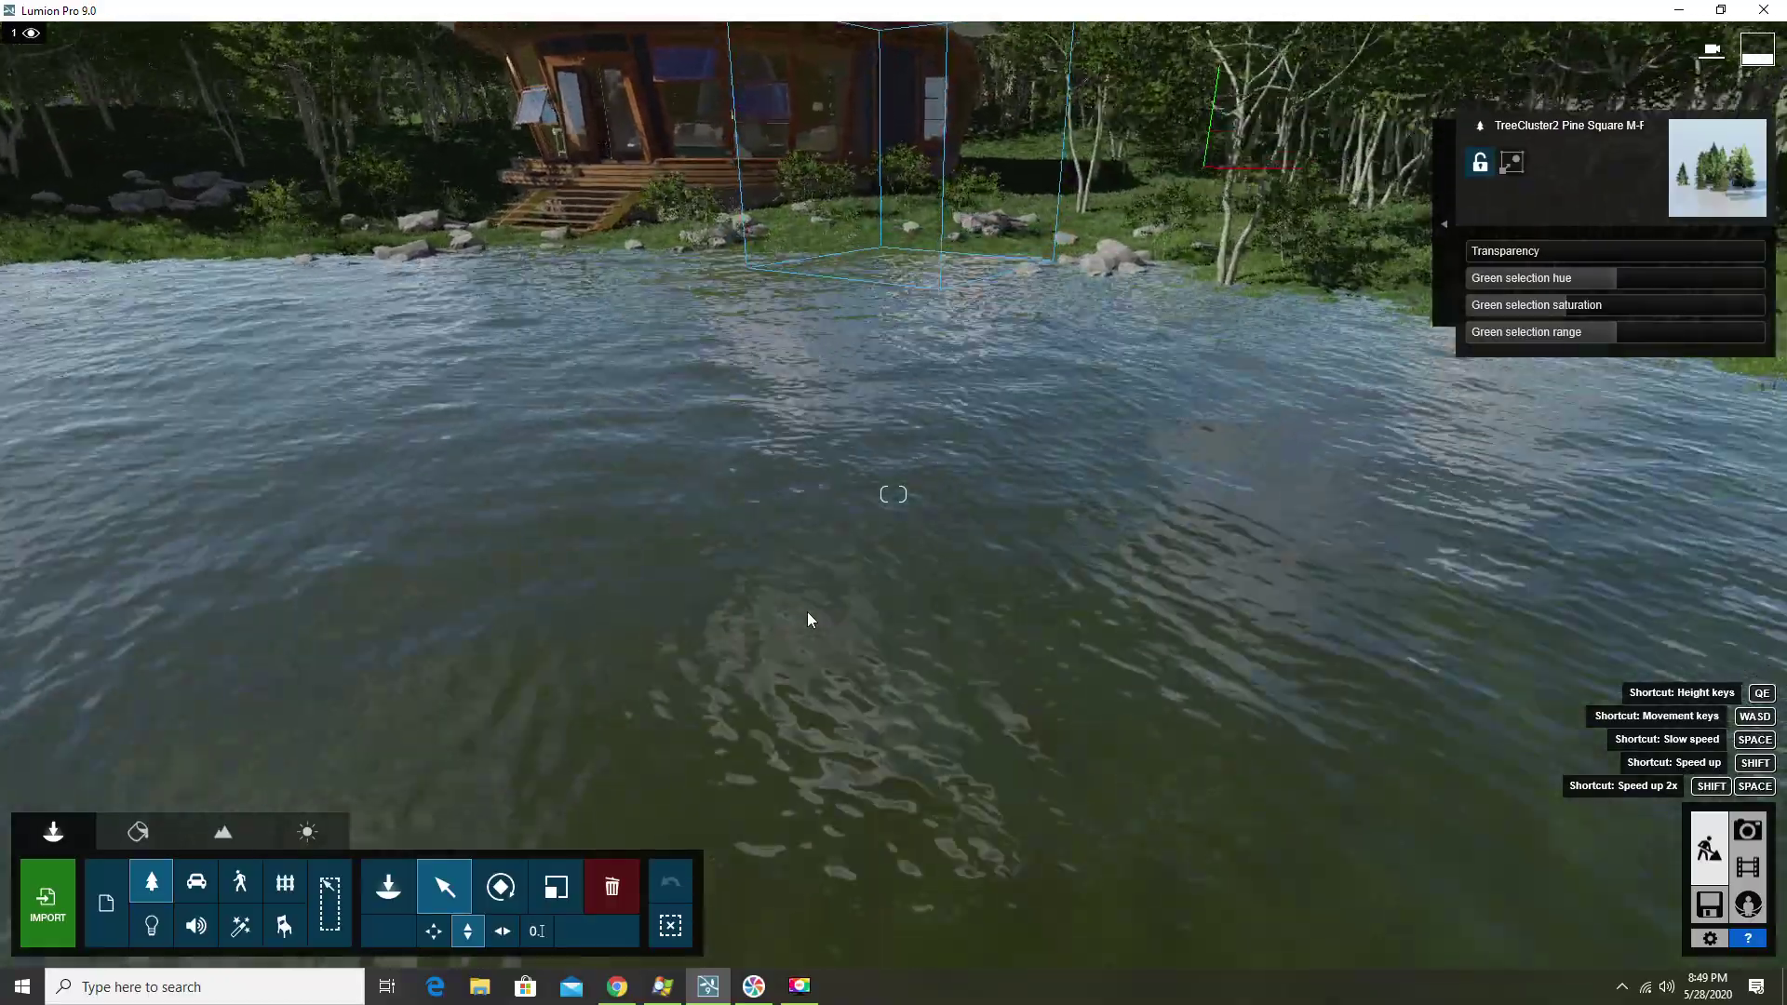
{"action": "right_click_drag", "start_coordinate": [807, 612], "coordinate": [791, 695]}
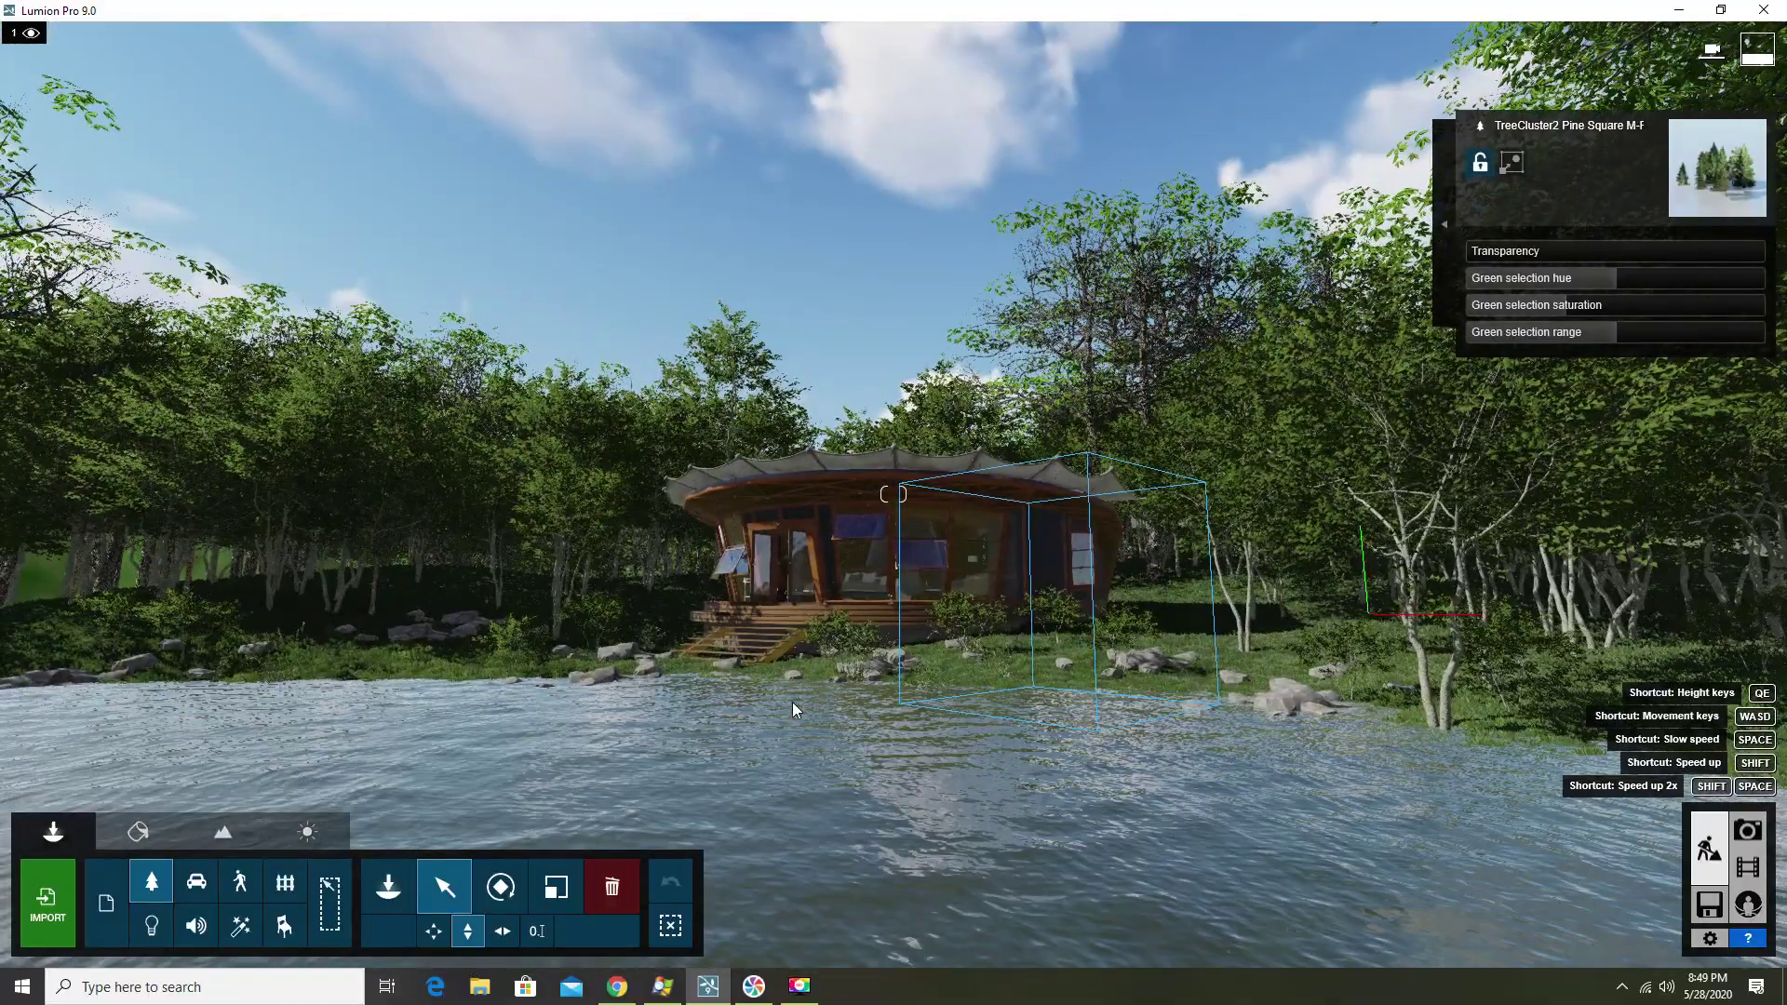
Fly across the pond down to shore level and frame the house
{"action": "key", "text": "w"}
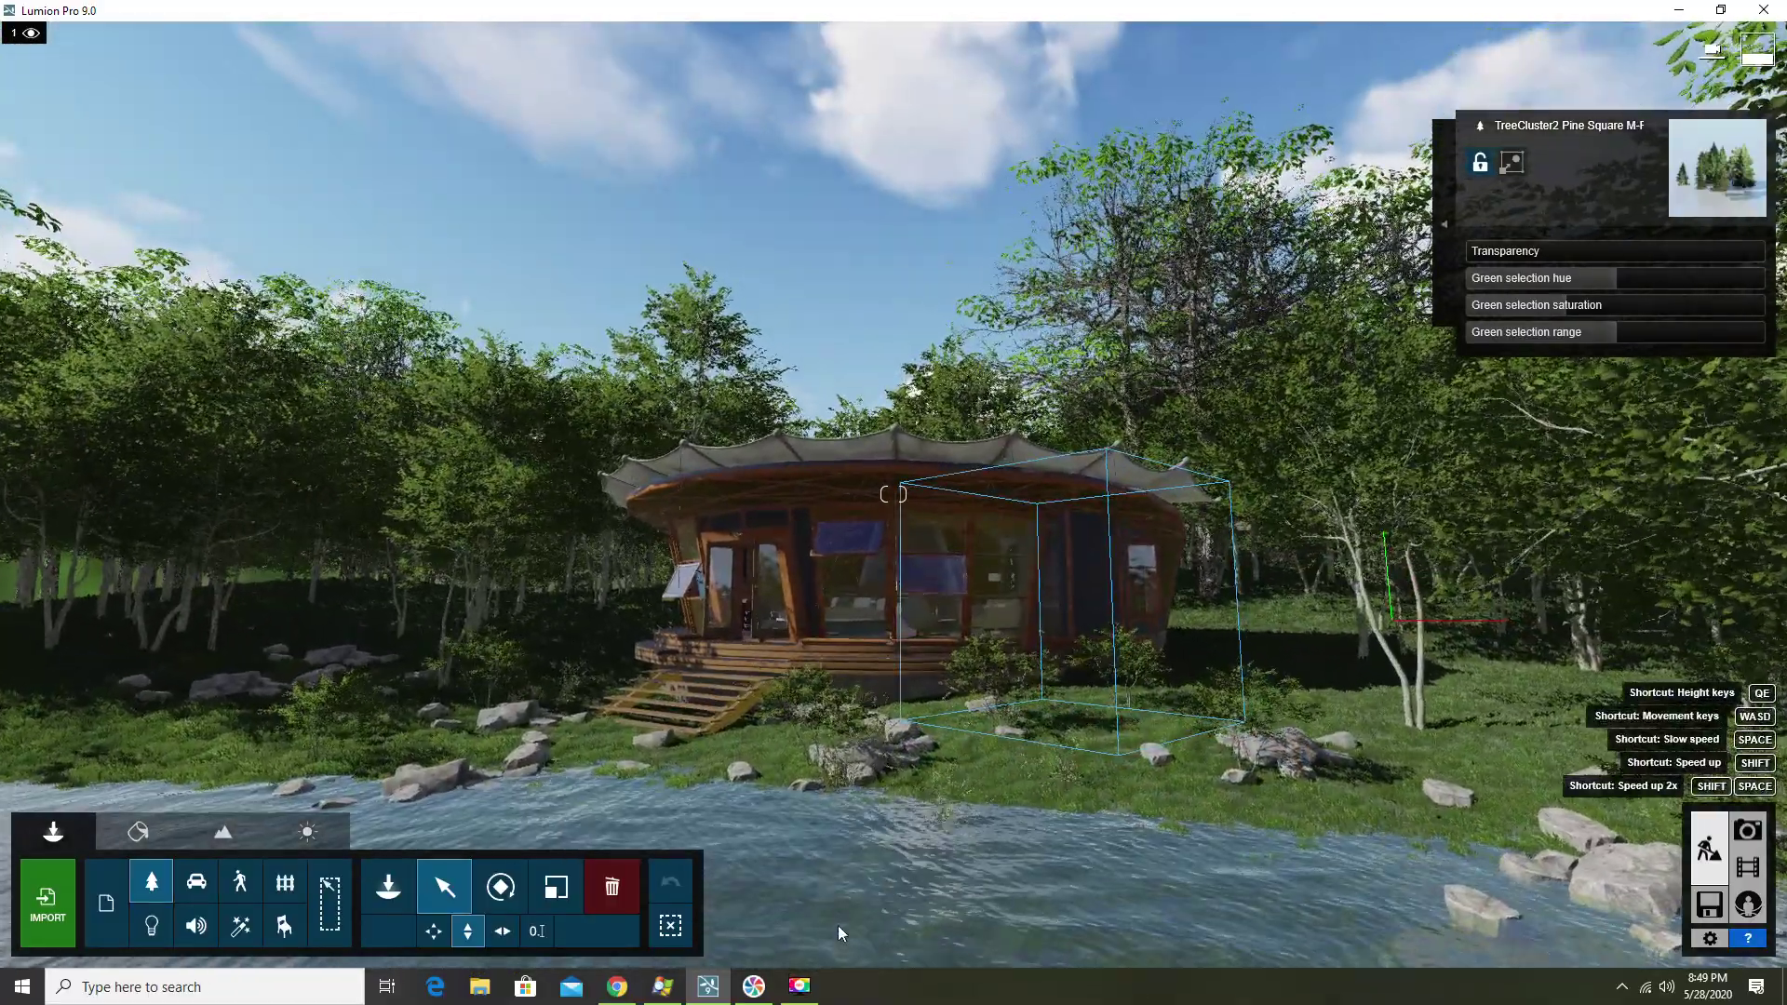
{"action": "middle_click_drag", "start_coordinate": [837, 925], "coordinate": [837, 894]}
{"action": "key", "text": "q"}
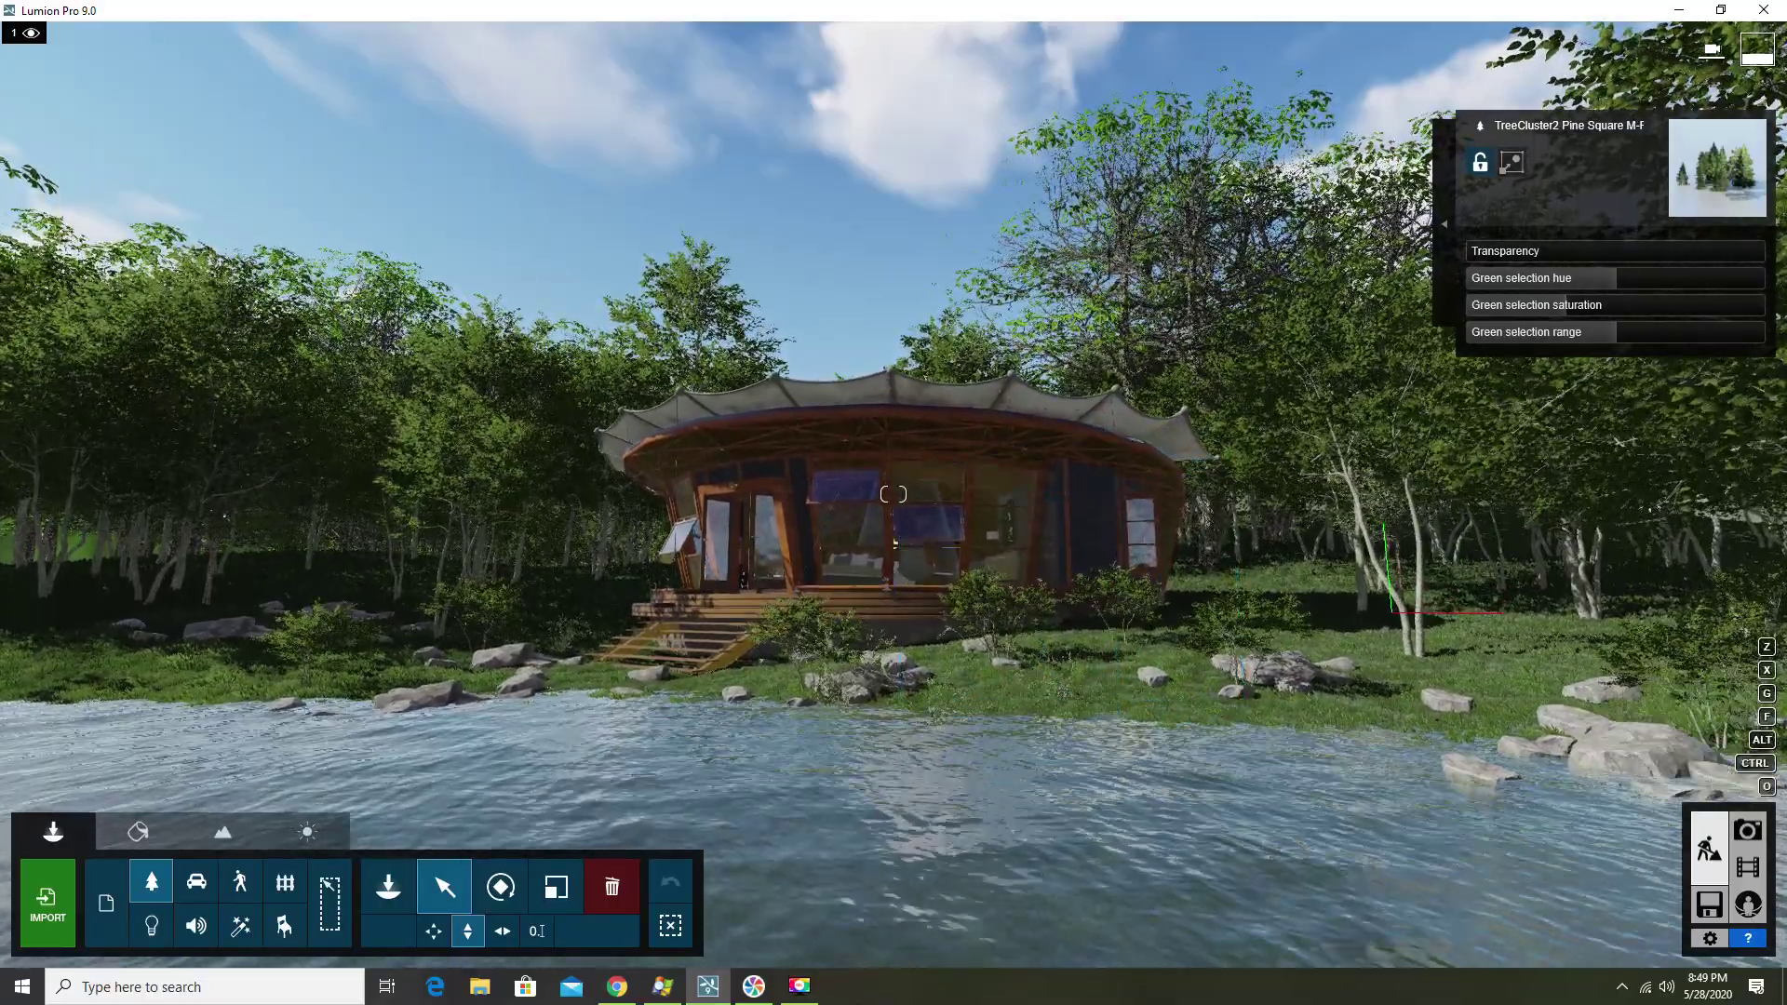
{"action": "key", "text": "w"}
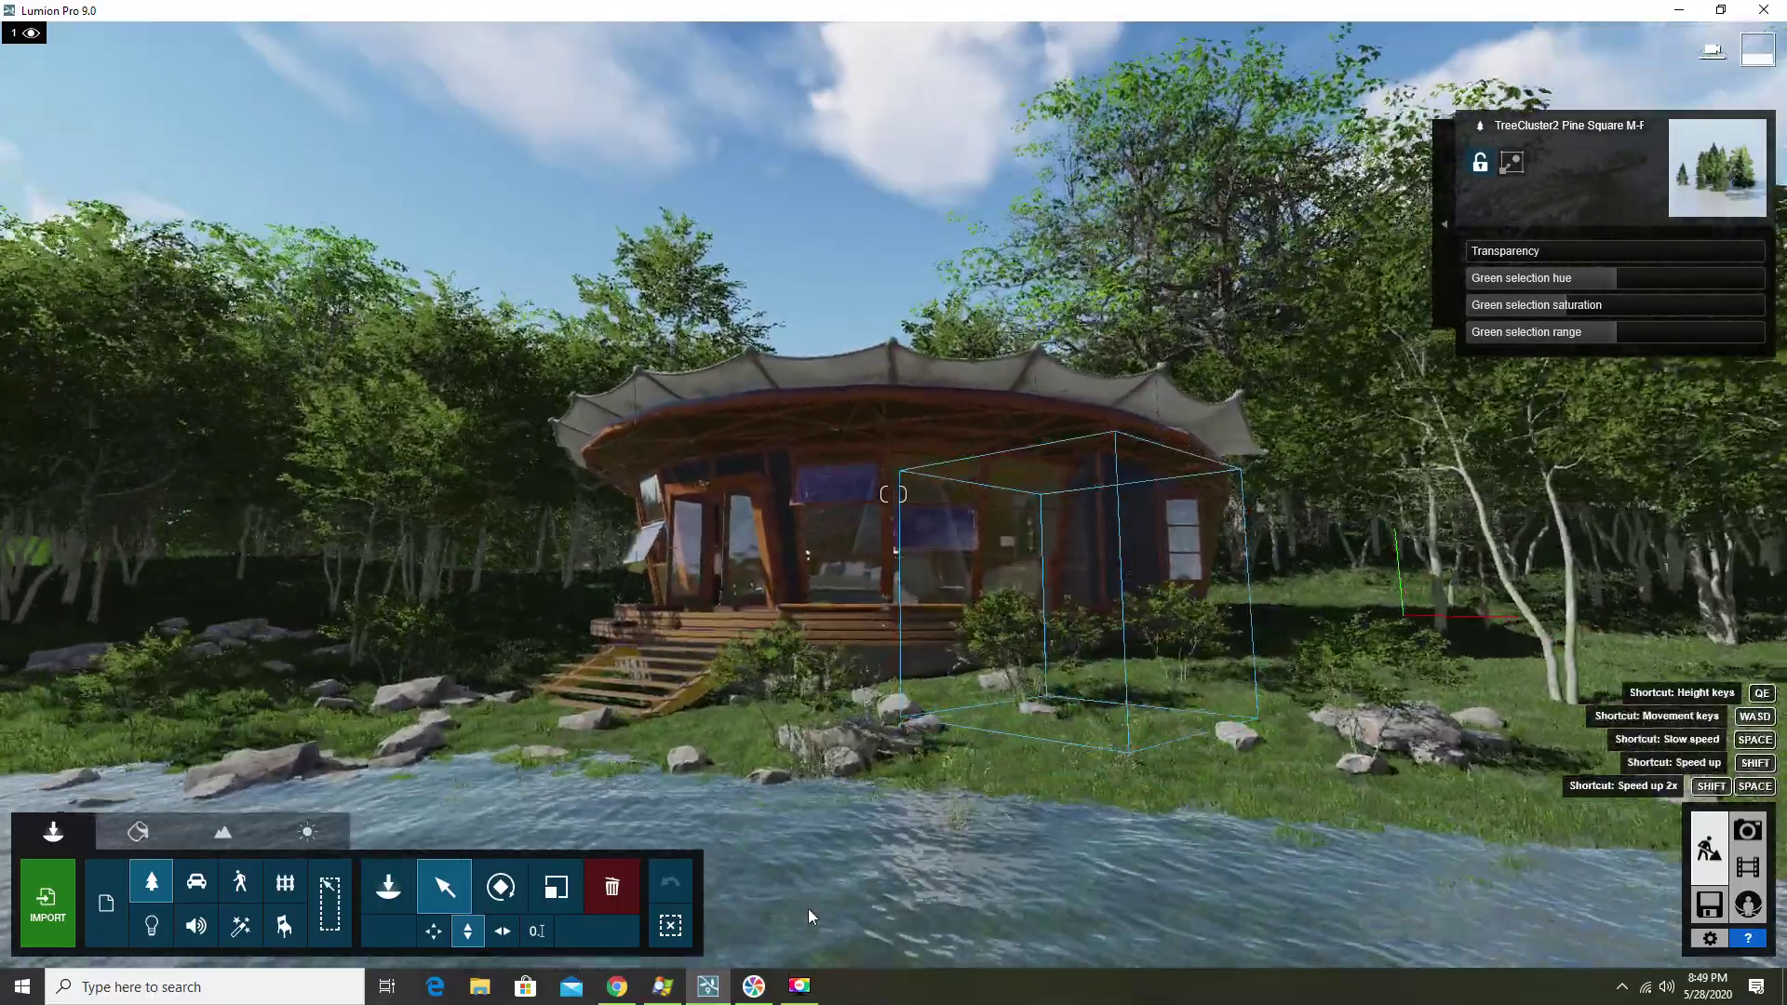
{"action": "key", "text": "w"}
{"action": "key", "text": "q"}
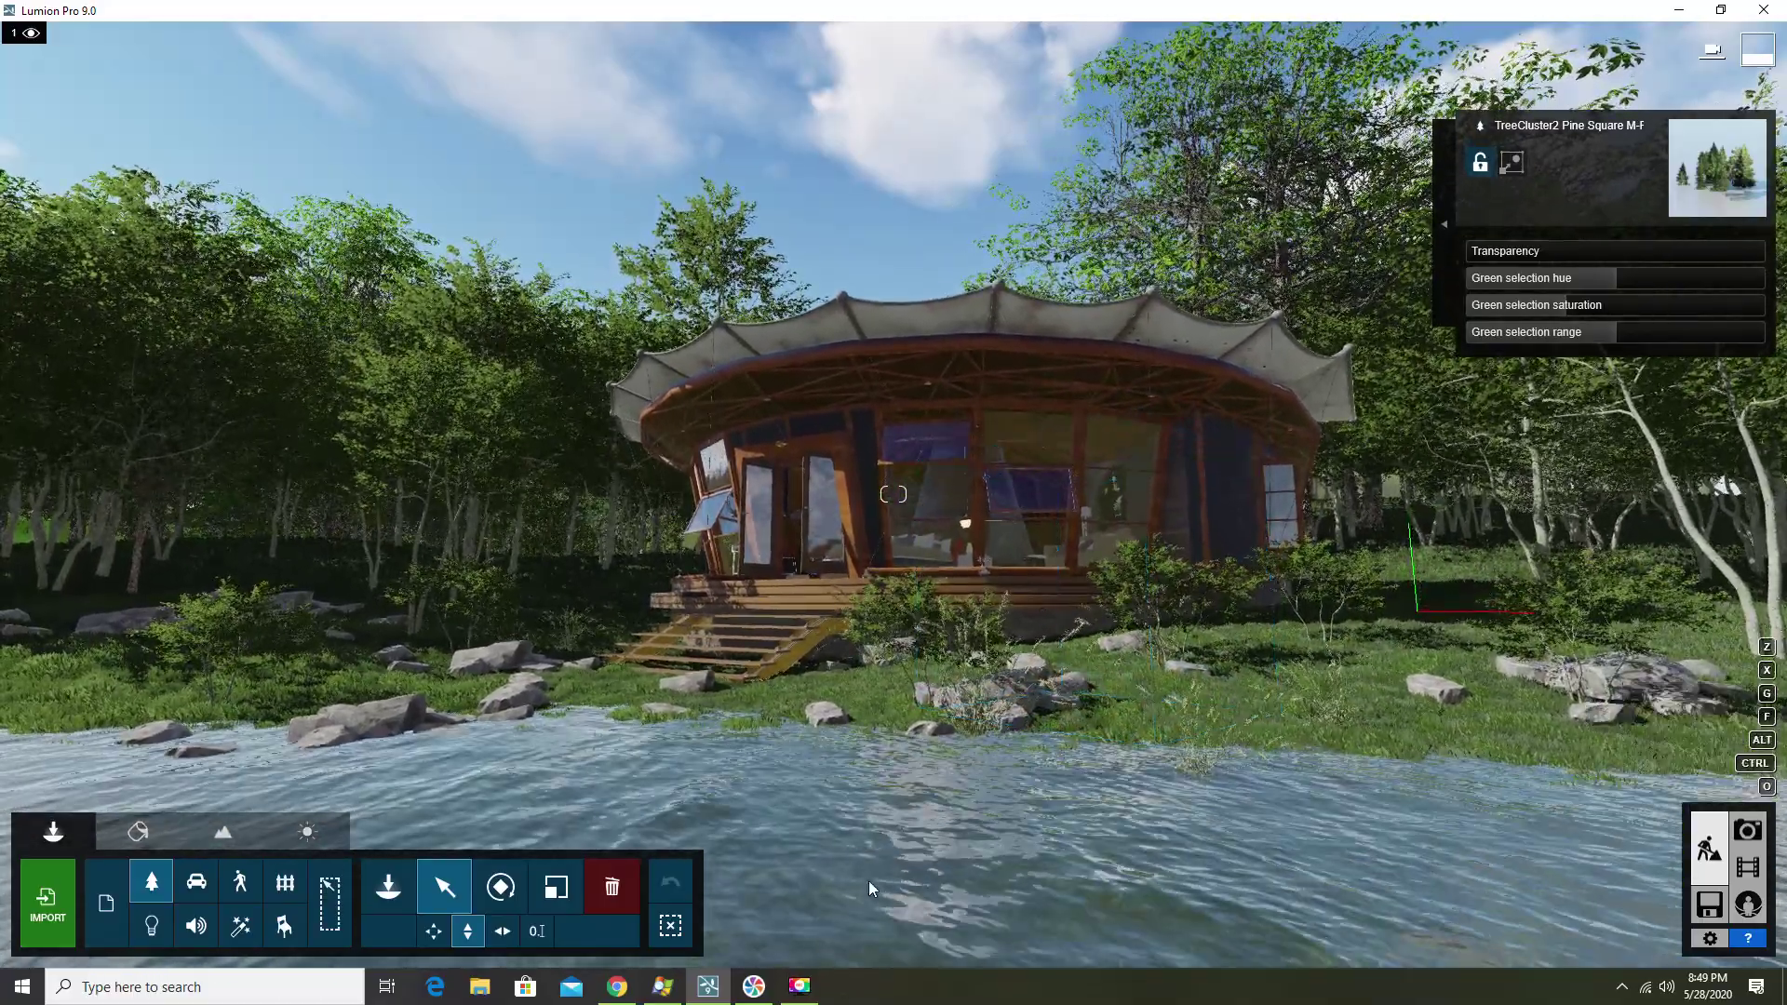
{"action": "key", "text": "a"}
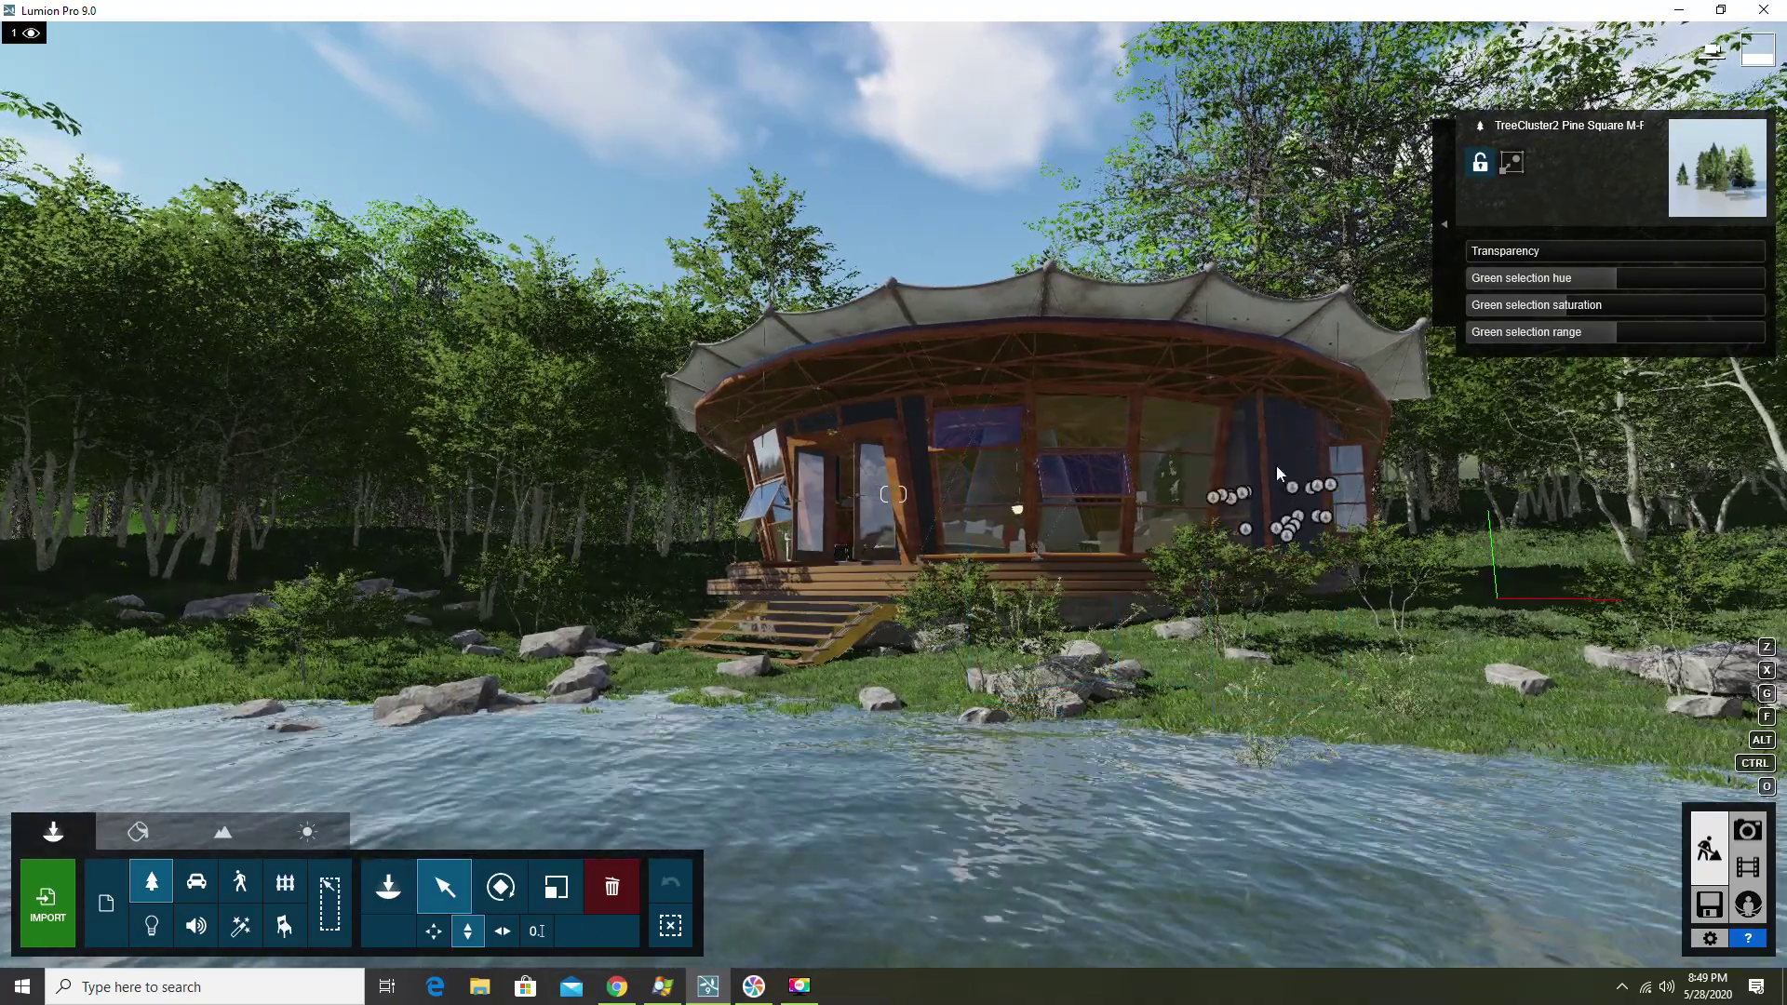
Pick a grass patch from page 2 of the Grass category and plant it right of the pavilion
{"action": "left_click", "coordinate": [389, 886]}
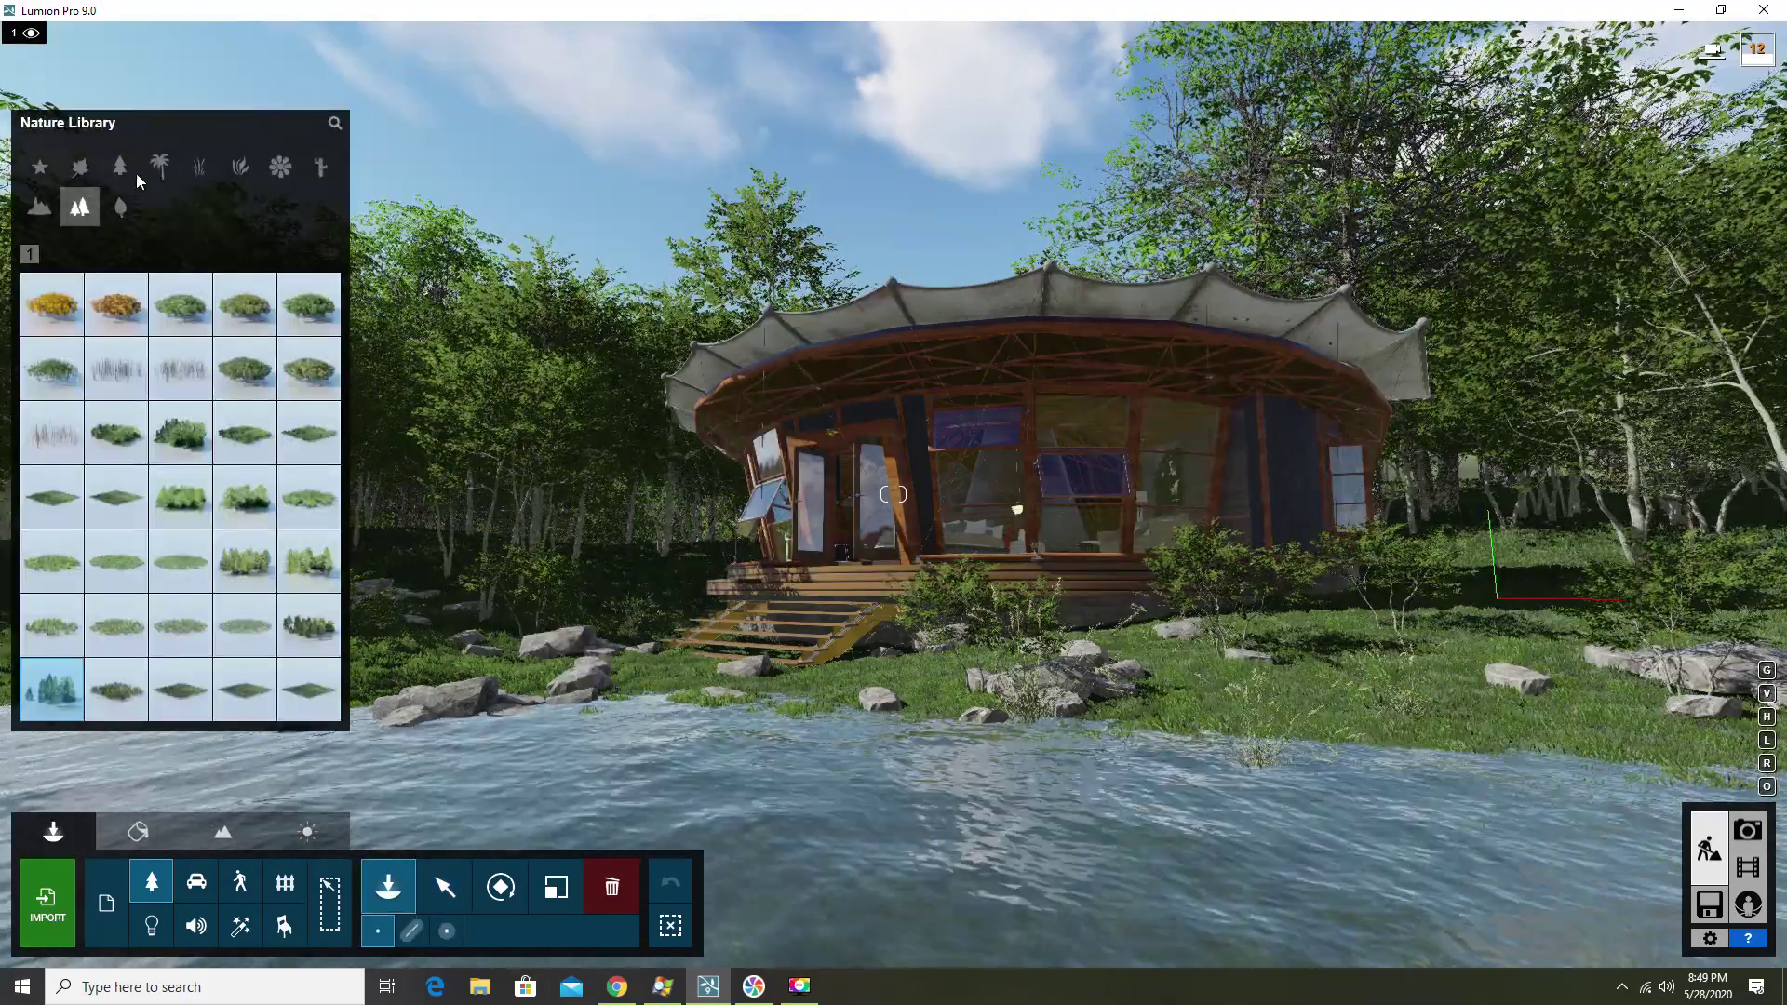
{"action": "left_click", "coordinate": [120, 168]}
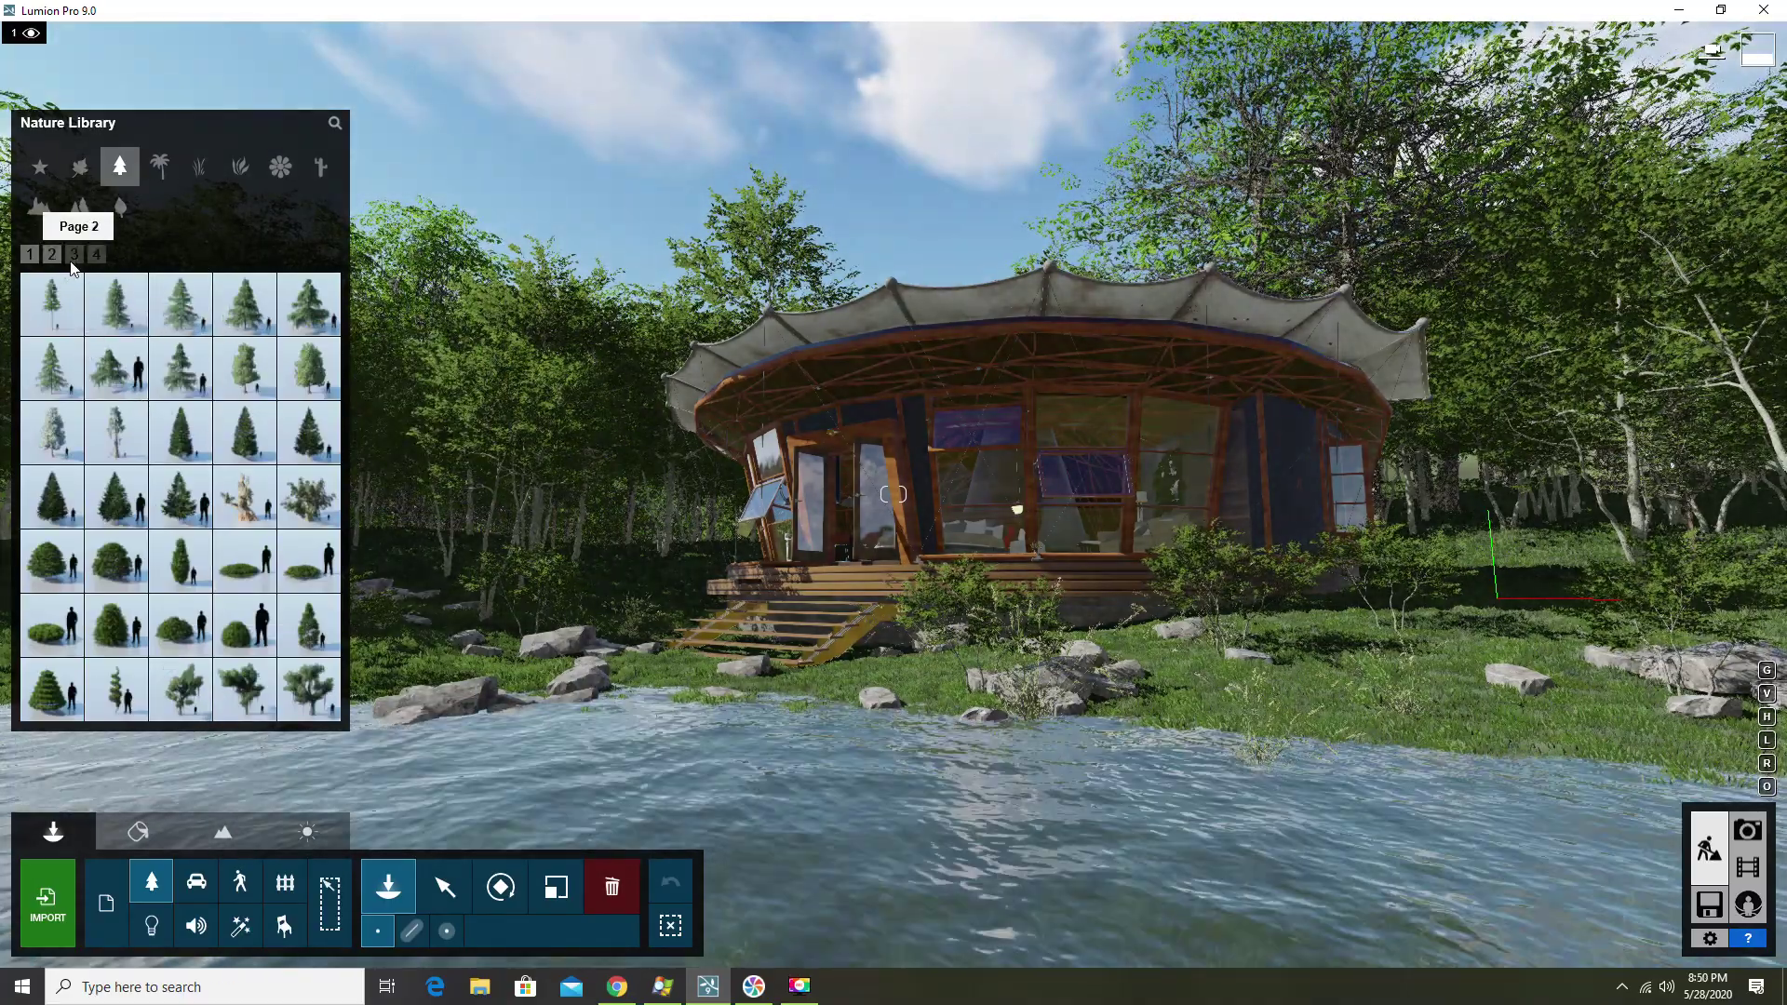
{"action": "left_click", "coordinate": [73, 261]}
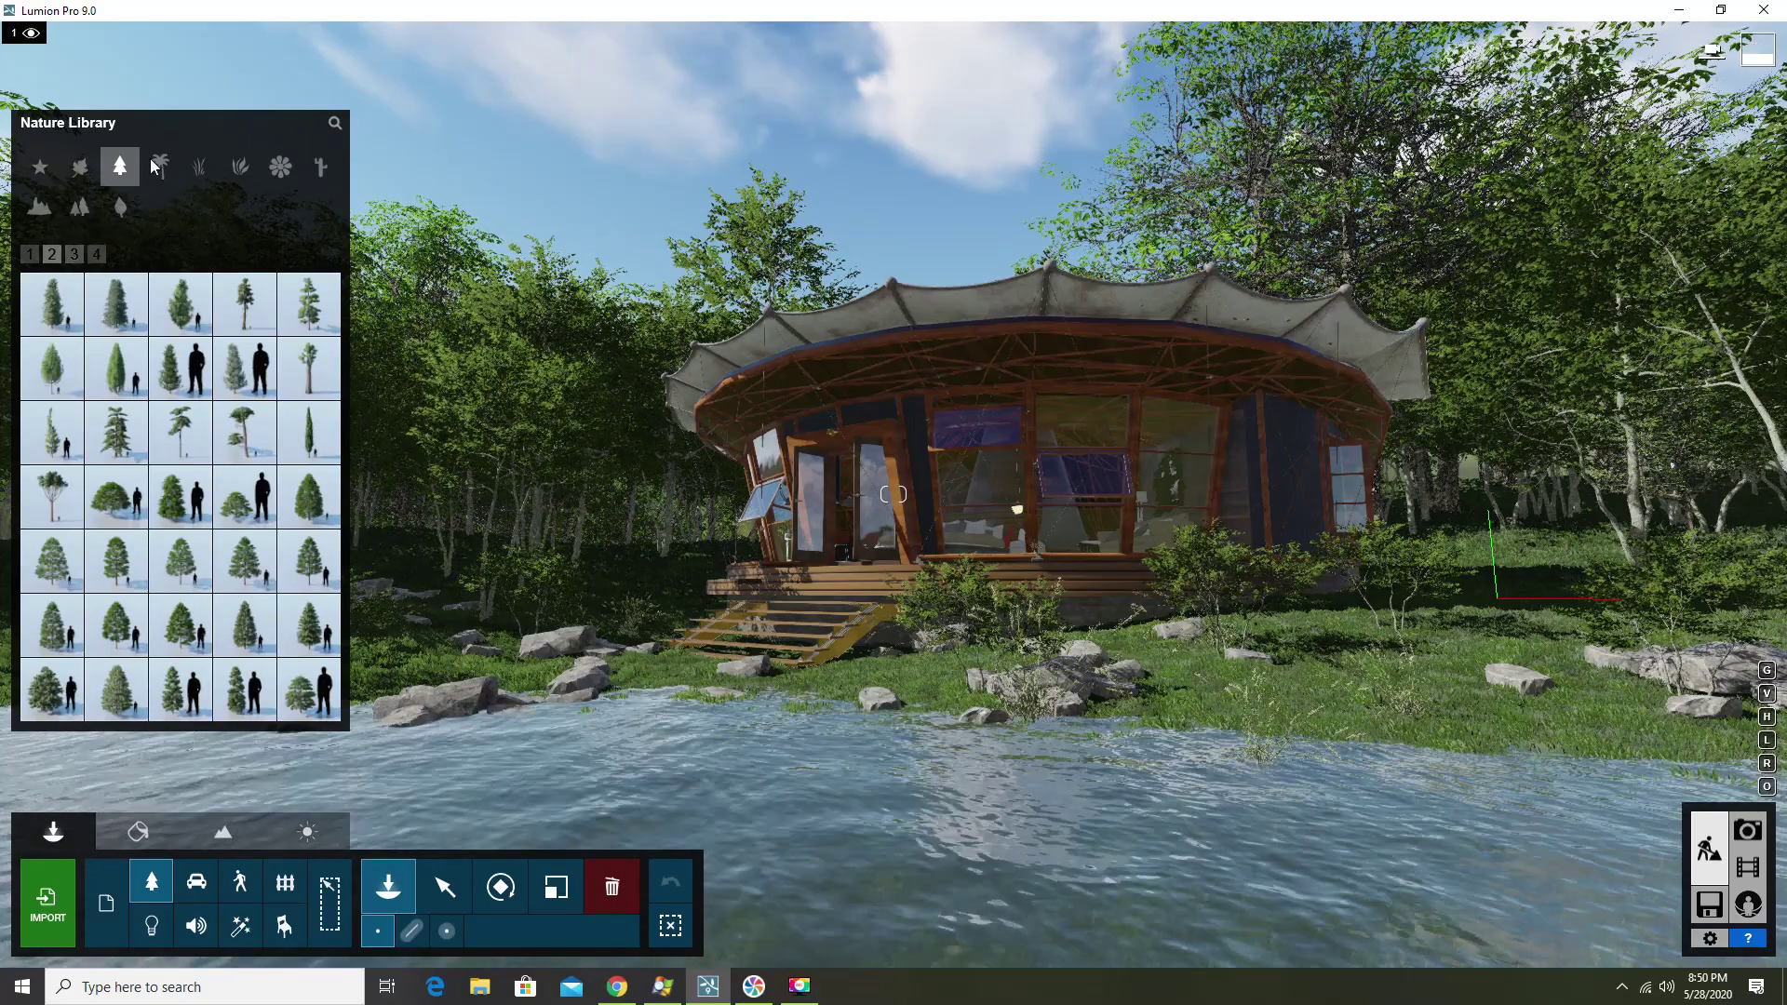
{"action": "left_click", "coordinate": [198, 167]}
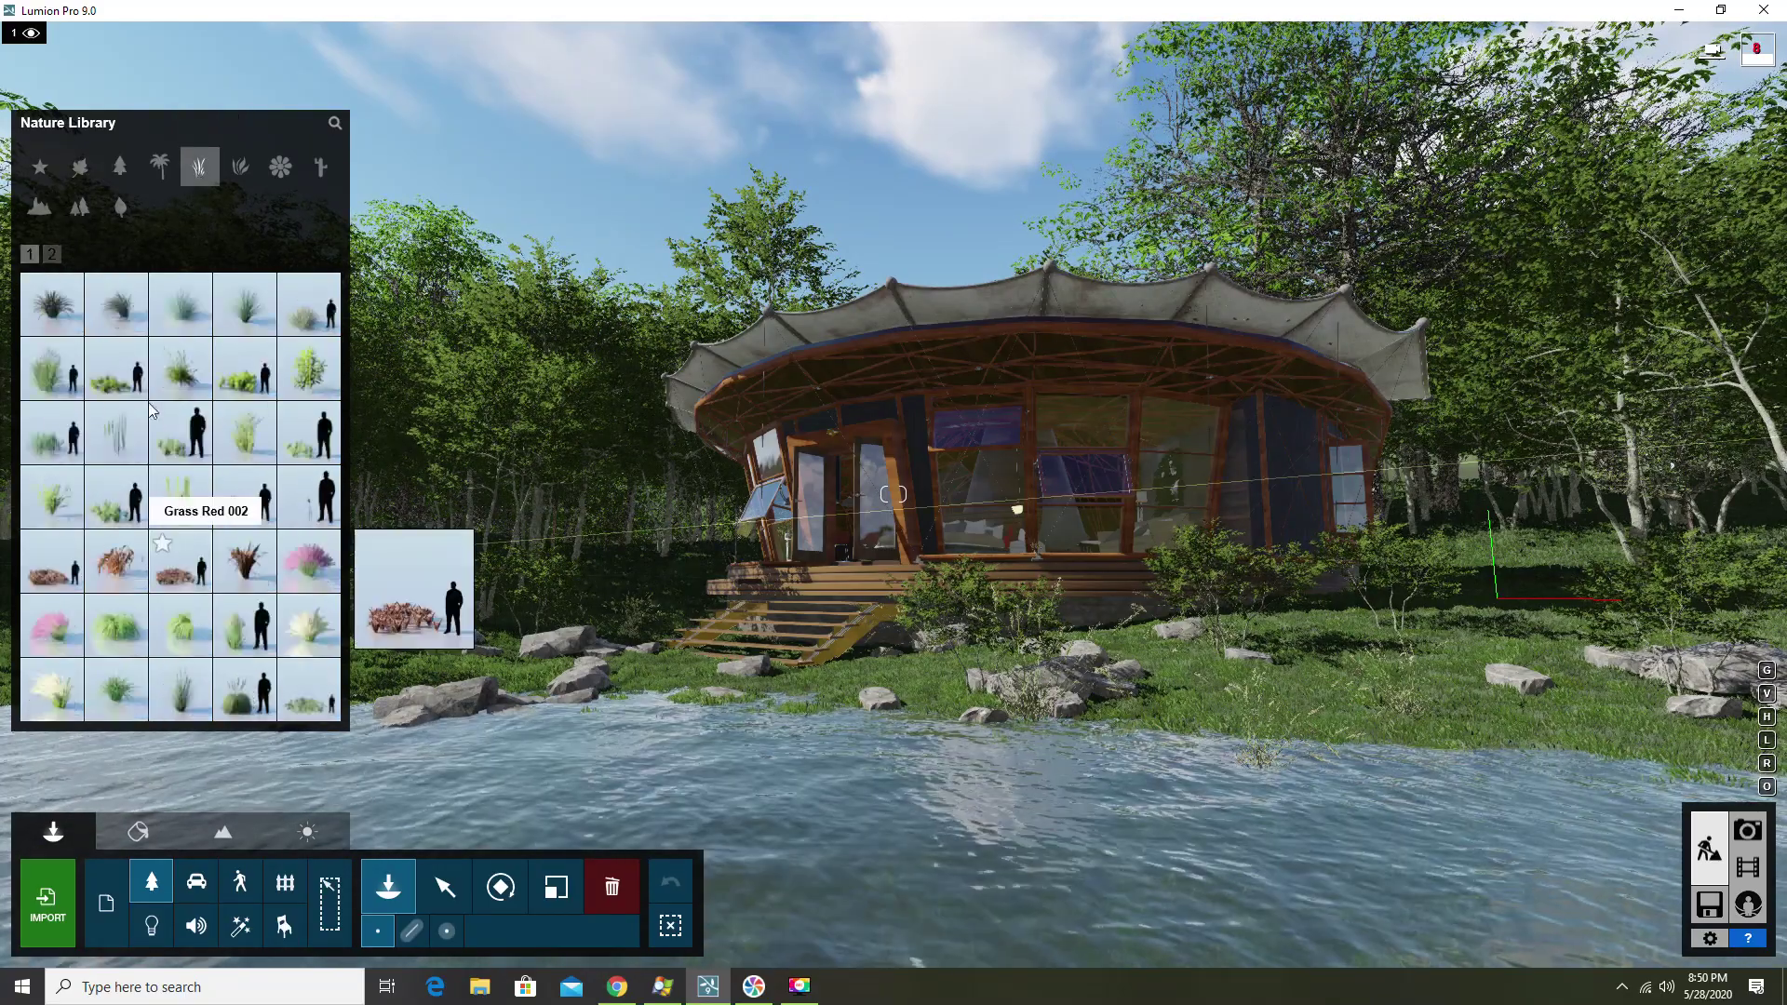
{"action": "left_click", "coordinate": [51, 260]}
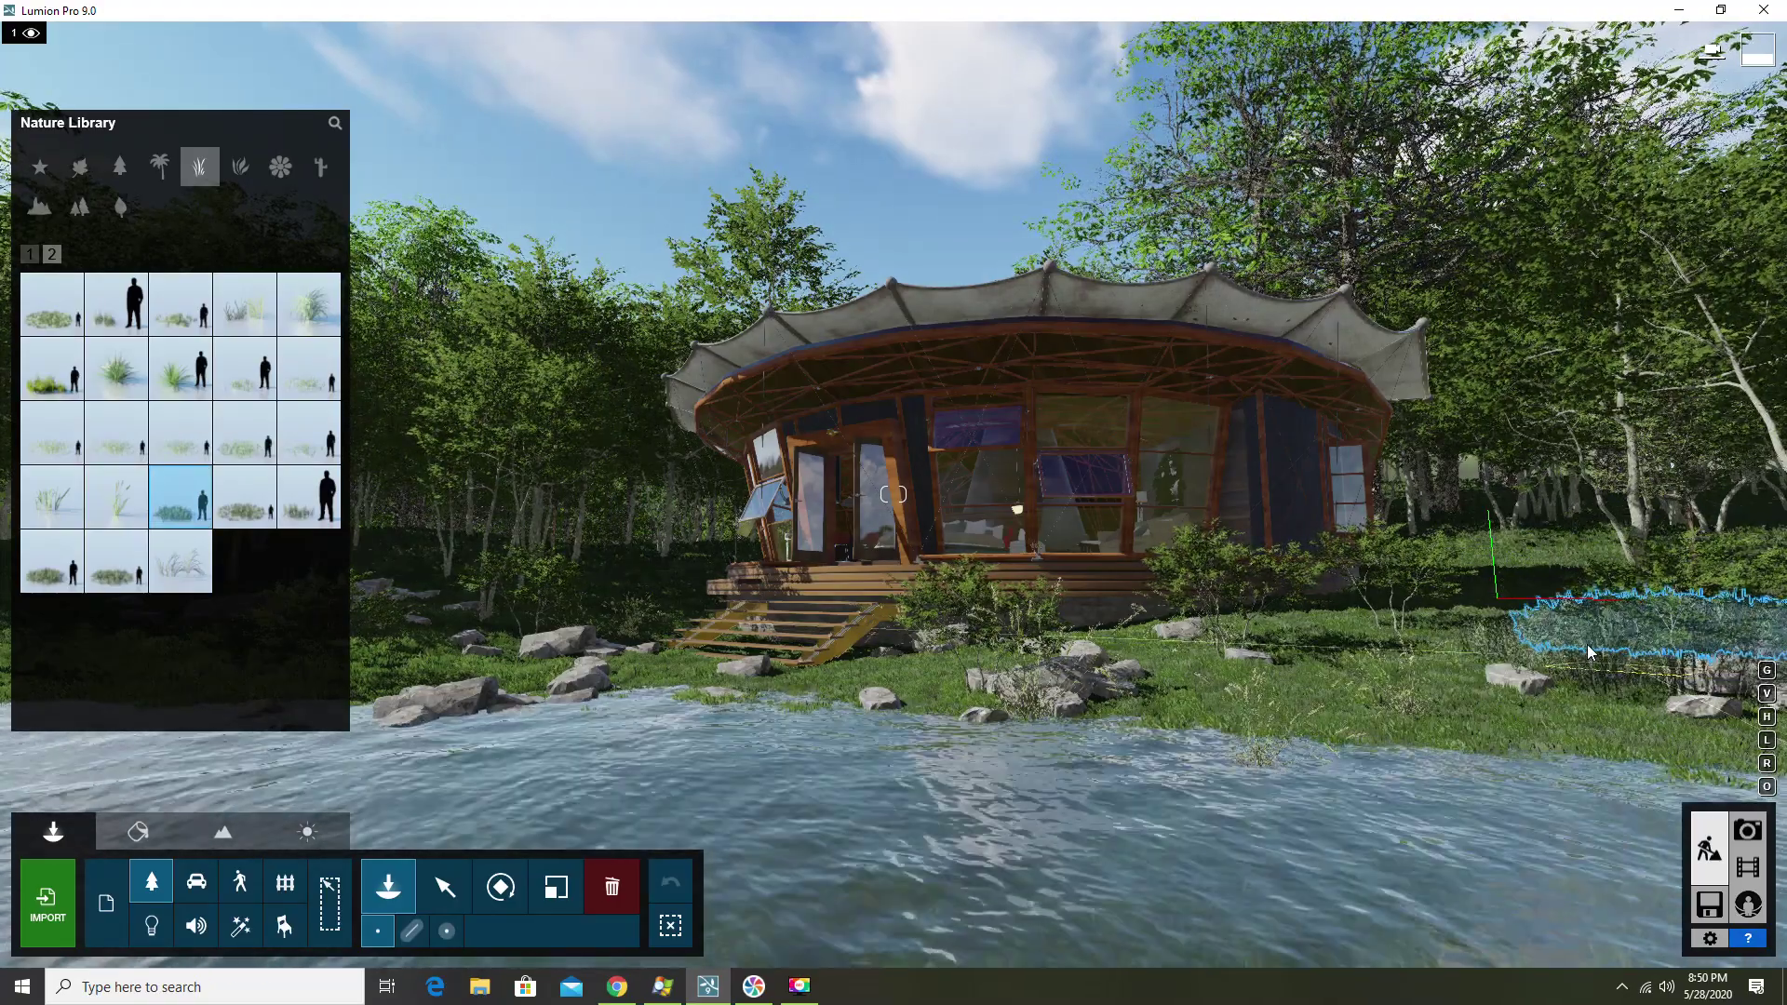
{"action": "left_click", "coordinate": [1522, 652]}
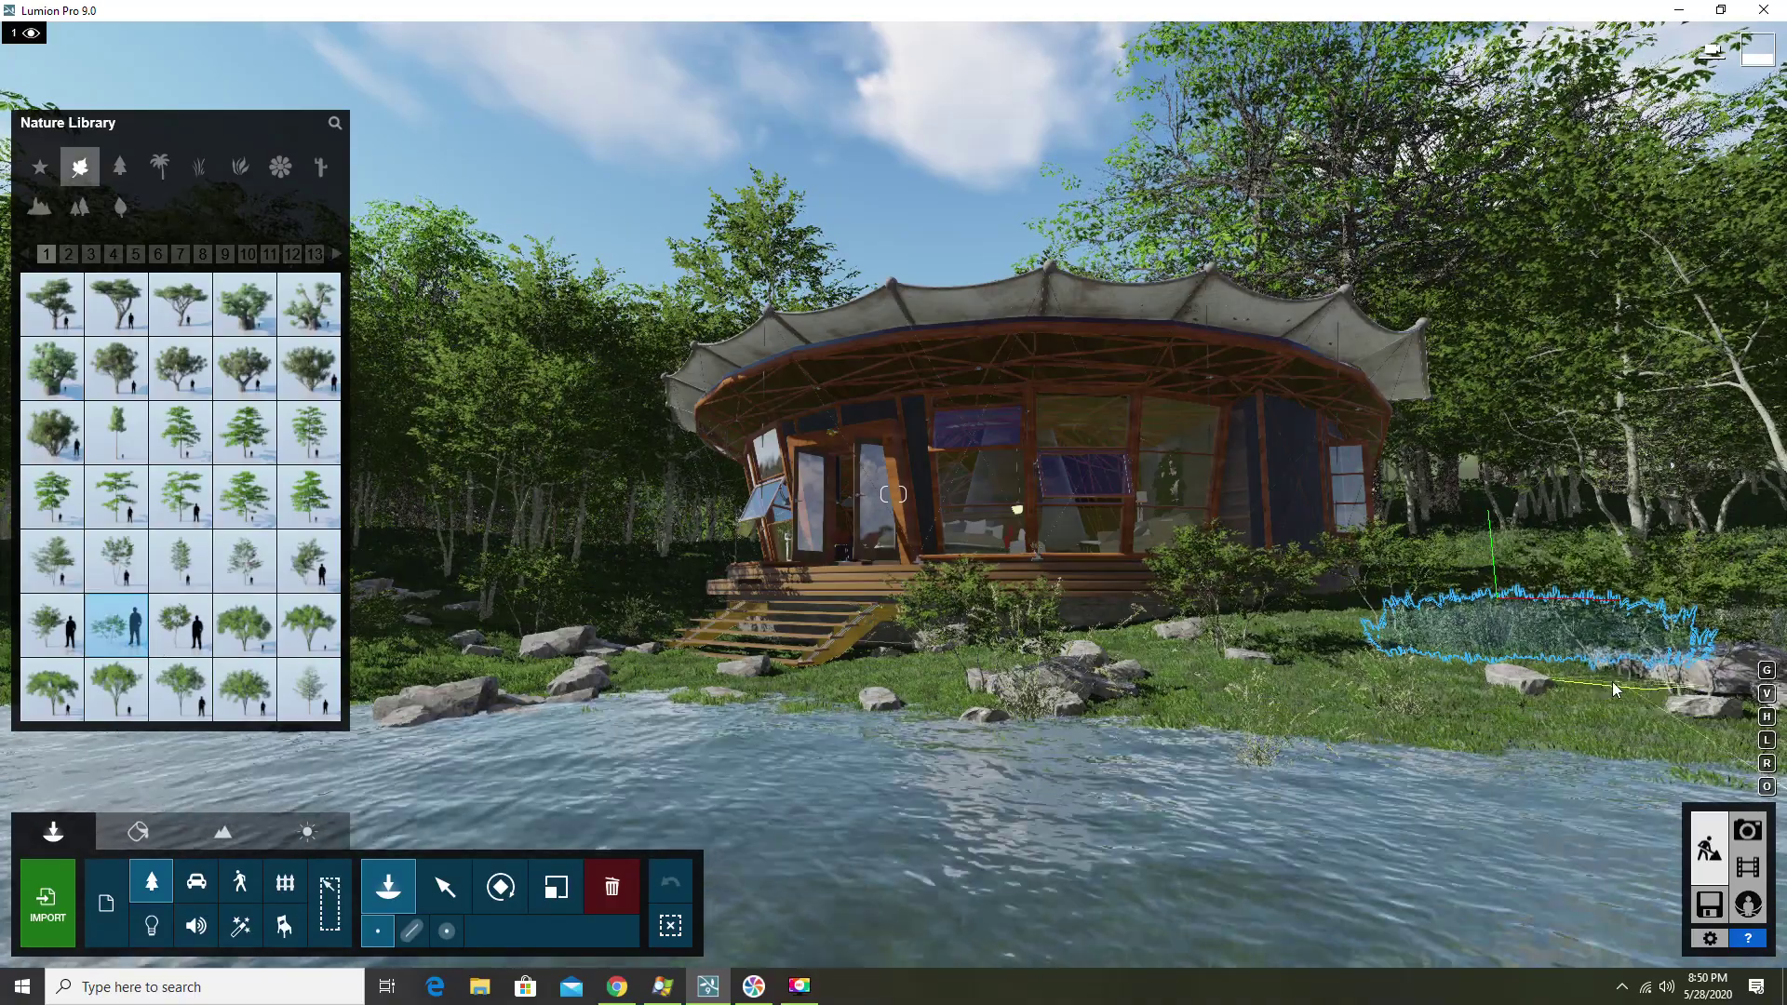
{"action": "right_click_drag", "start_coordinate": [977, 652], "coordinate": [831, 619]}
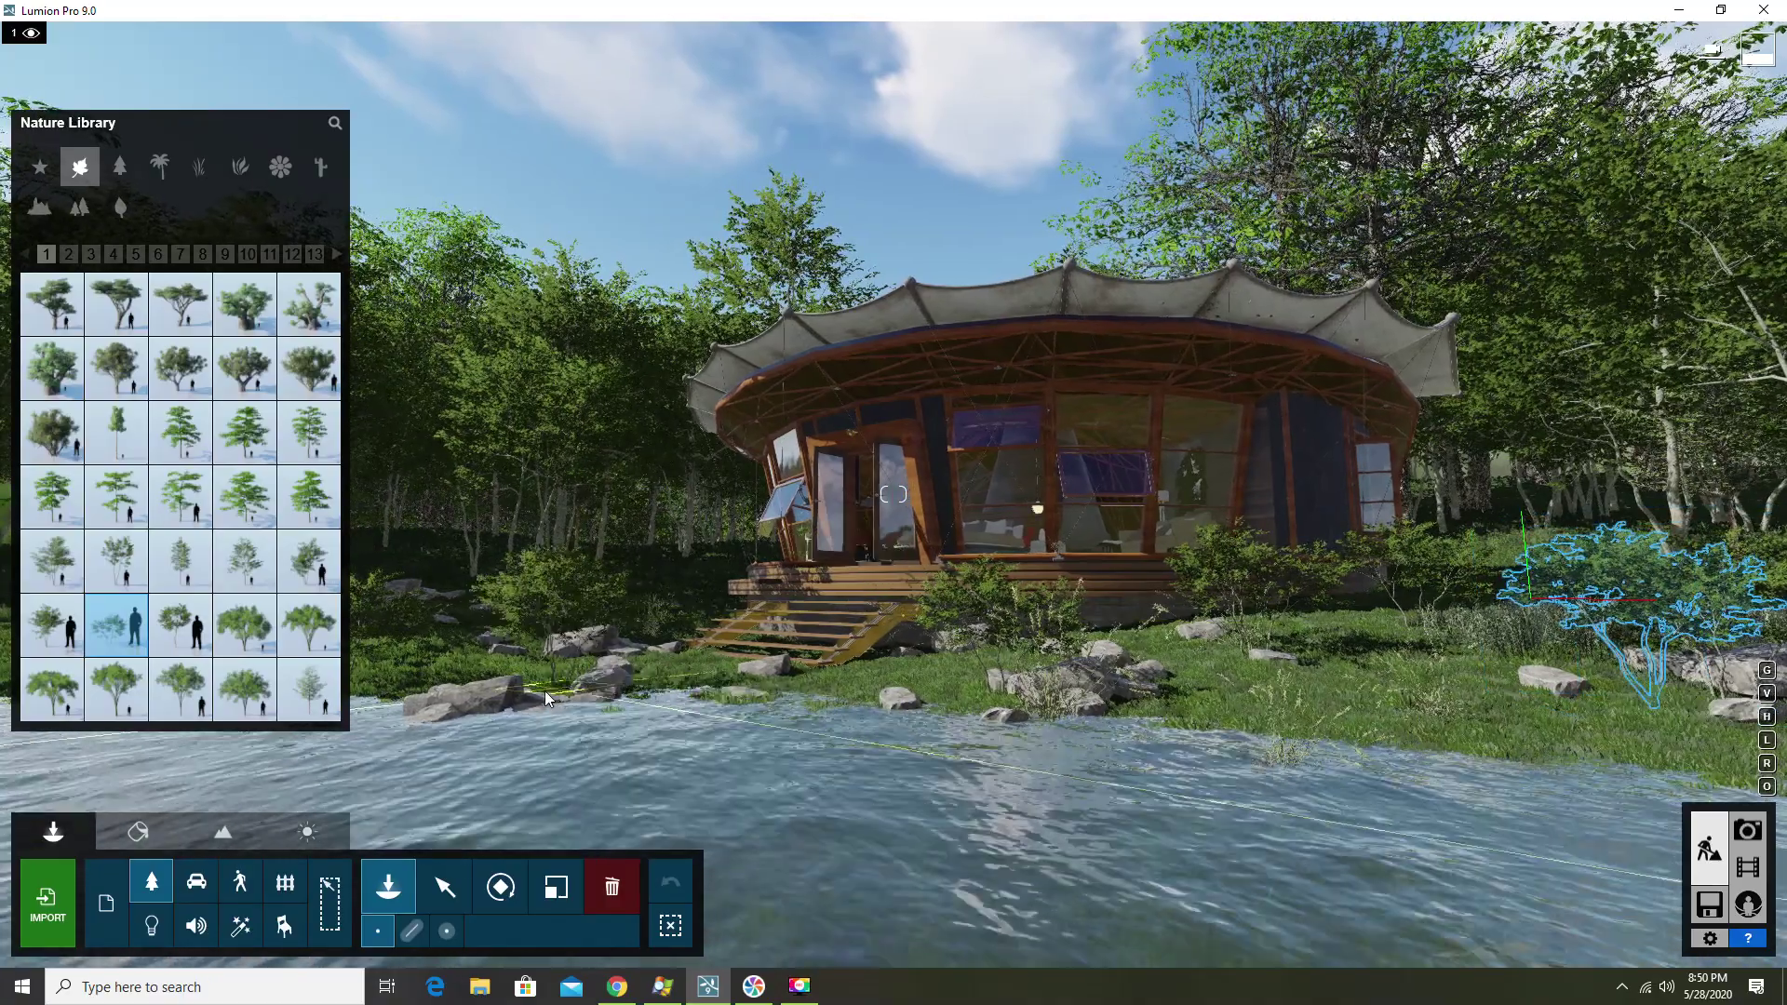
Plant the AmericanBeech-S4 HQ tree by the rocks and set it at ground level
{"action": "left_click", "coordinate": [539, 691]}
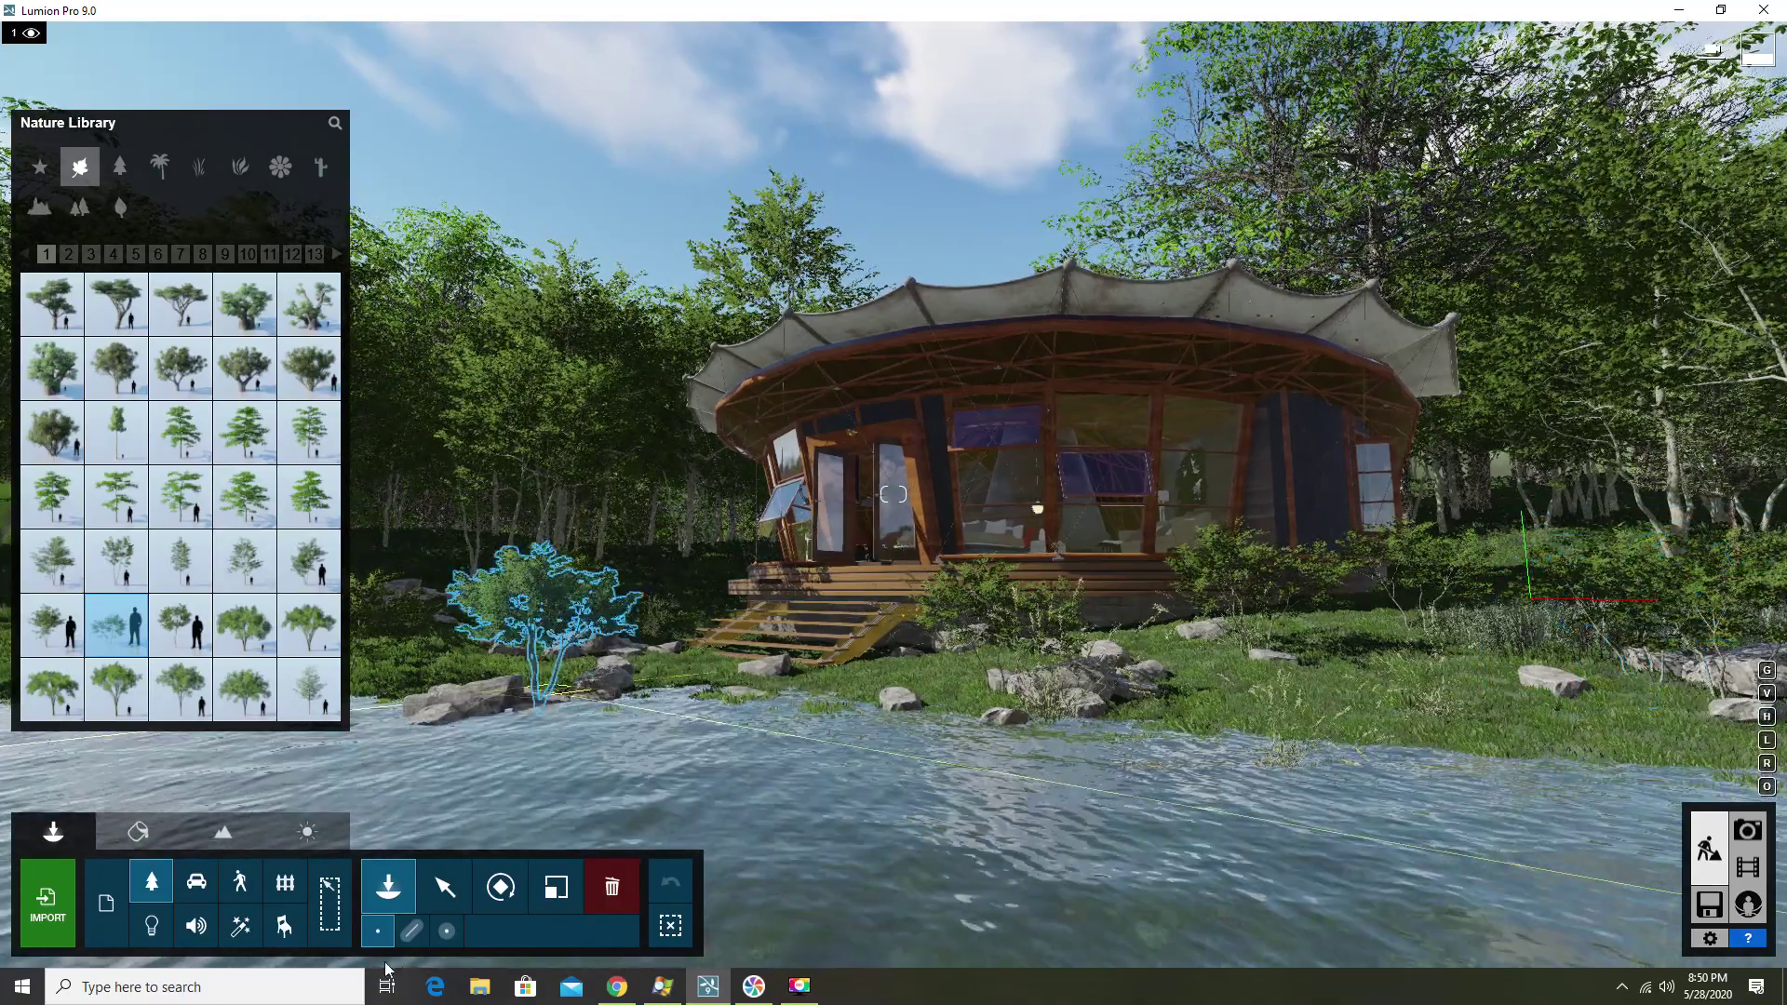
{"action": "left_click", "coordinate": [449, 886]}
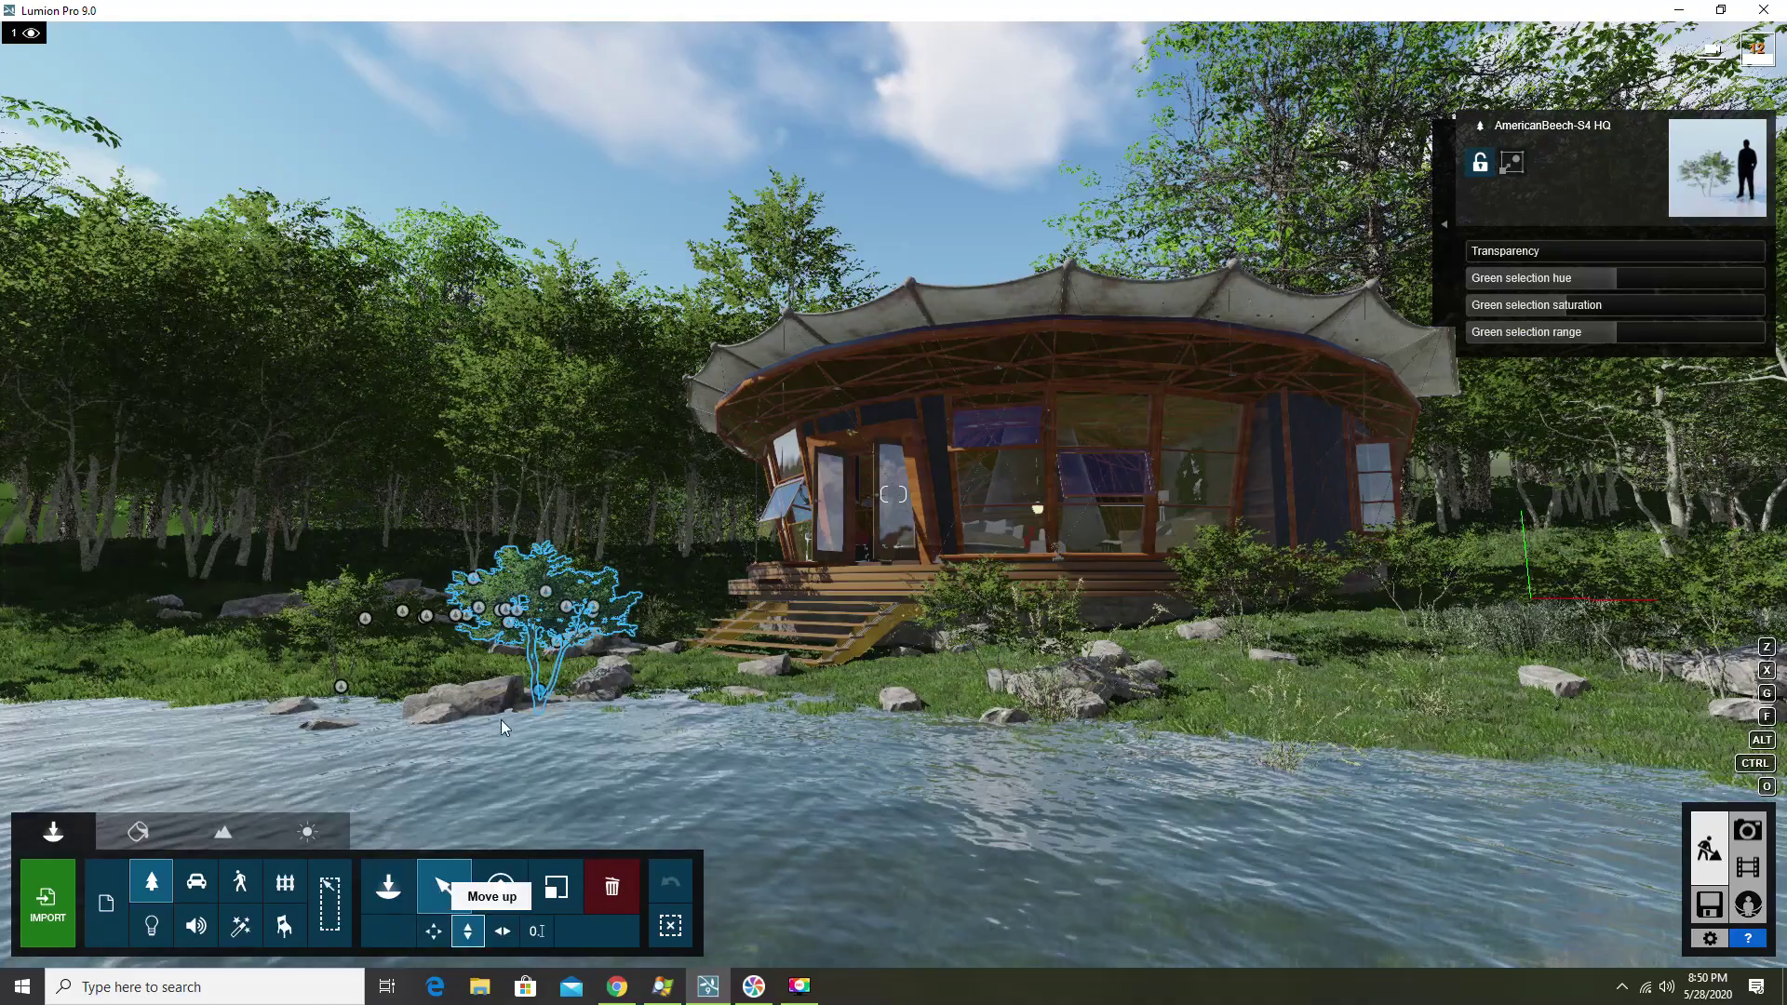
{"action": "left_click_drag", "start_coordinate": [541, 696], "coordinate": [544, 765]}
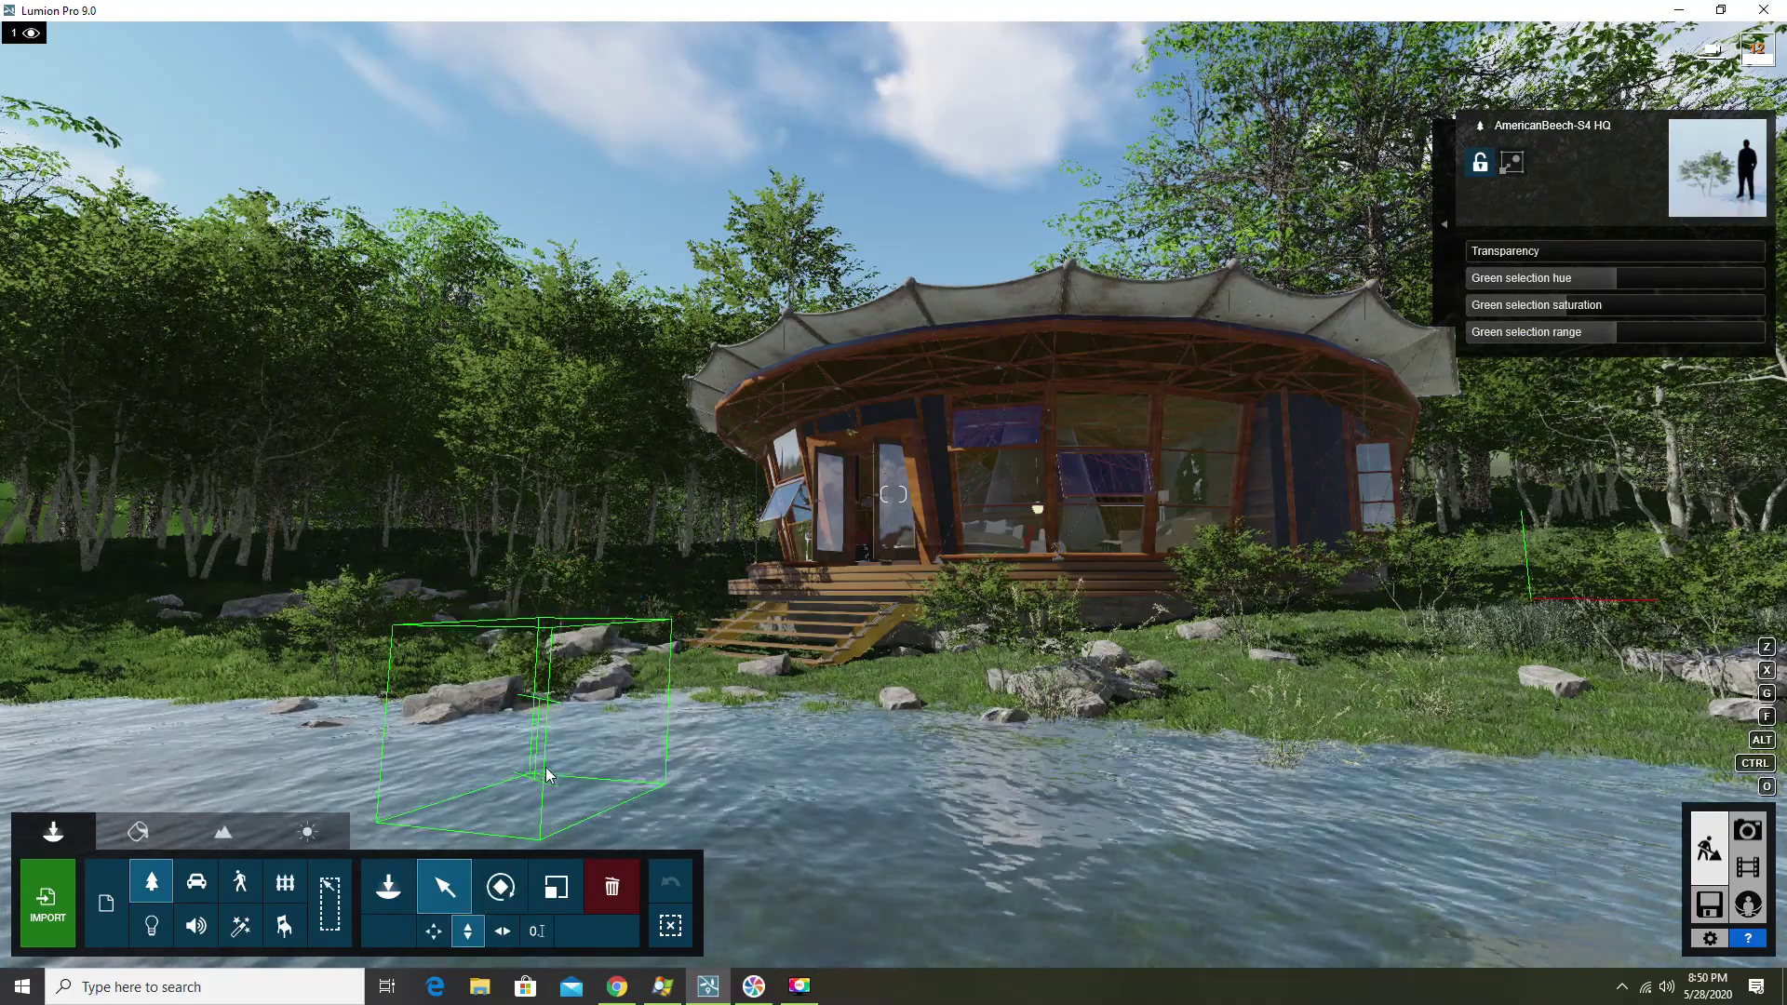
{"action": "left_click_drag", "start_coordinate": [544, 757], "coordinate": [539, 780]}
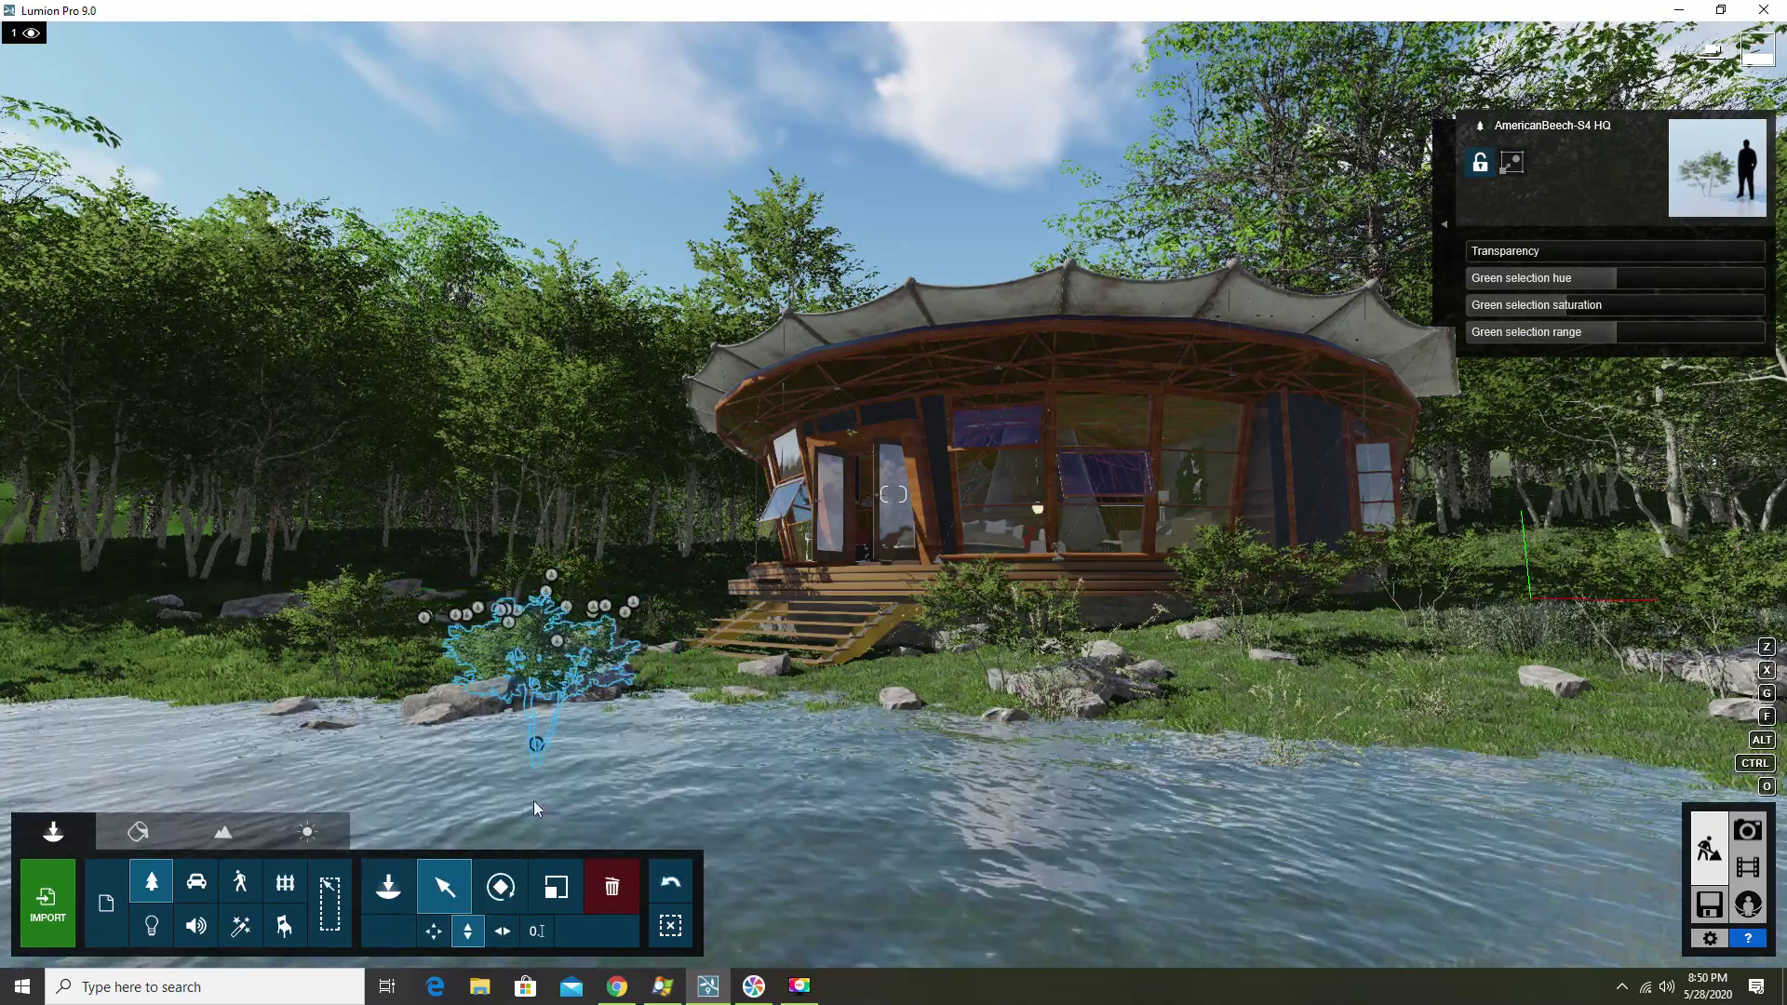
Move the beech tree to the water's edge in front of the pavilion and adjust its height
{"action": "left_click", "coordinate": [434, 931]}
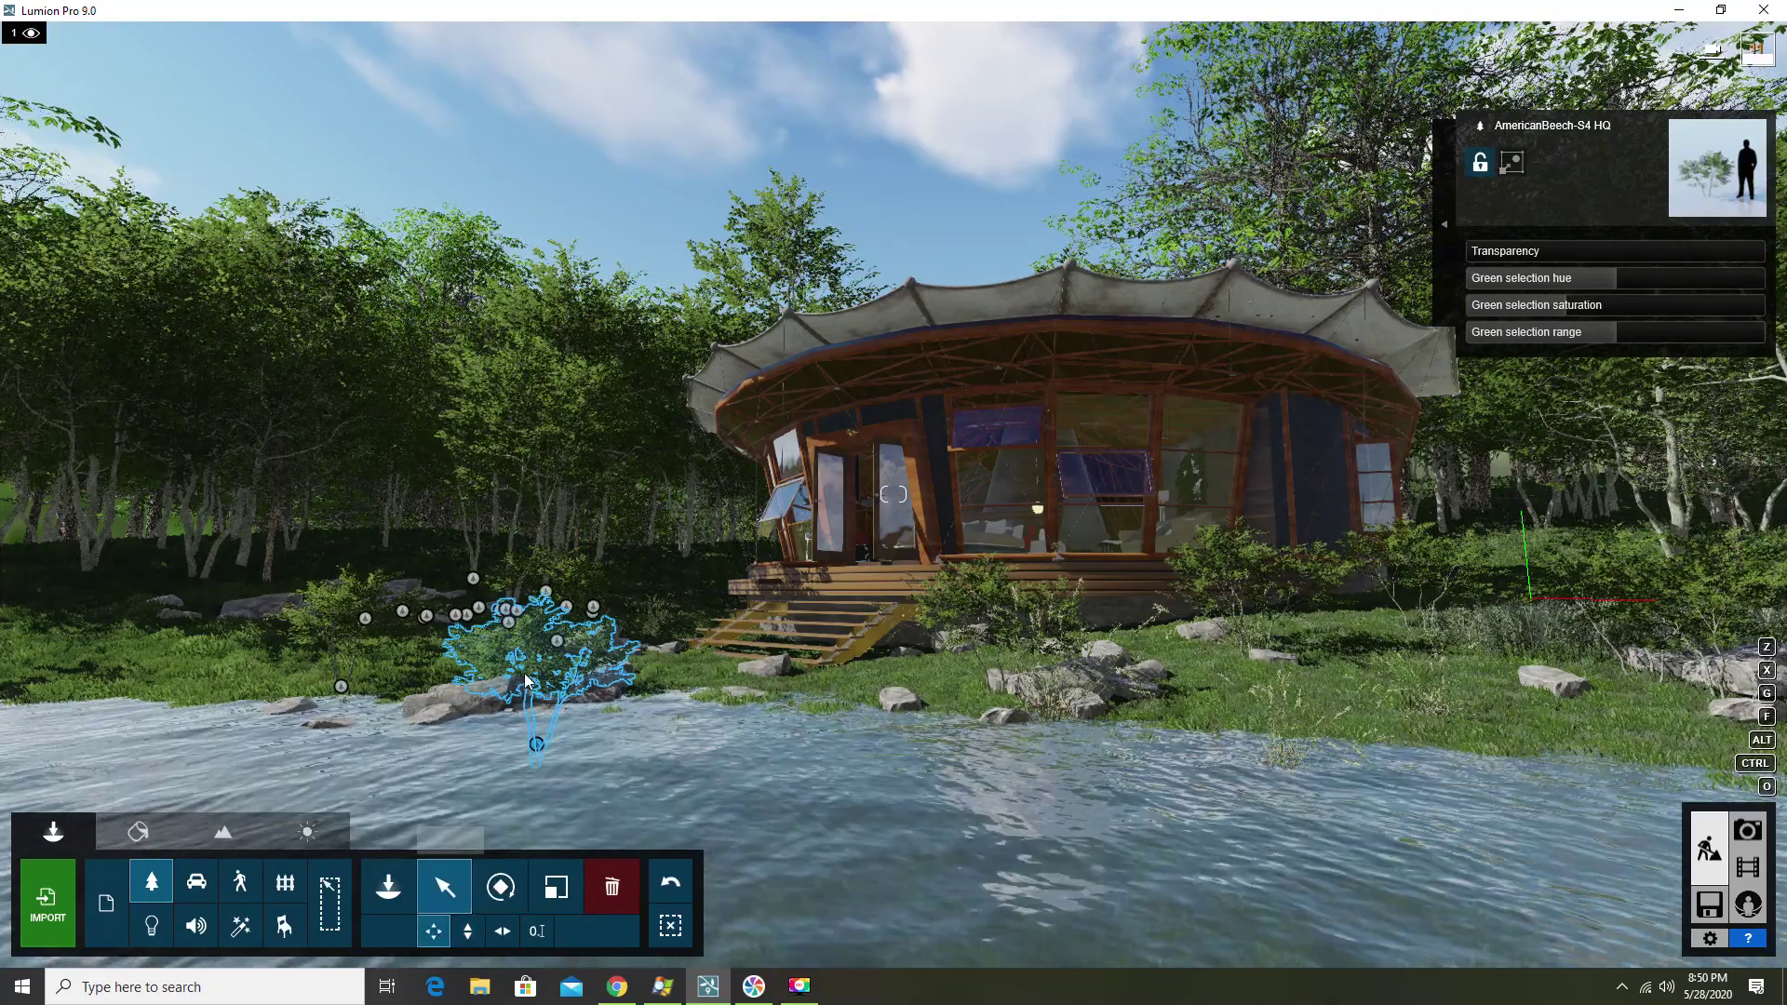
{"action": "mouse_move", "coordinate": [538, 750]}
{"action": "left_mouse_down"}
{"action": "mouse_move", "coordinate": [1203, 737]}
{"action": "mouse_move", "coordinate": [1155, 737]}
{"action": "left_mouse_up"}
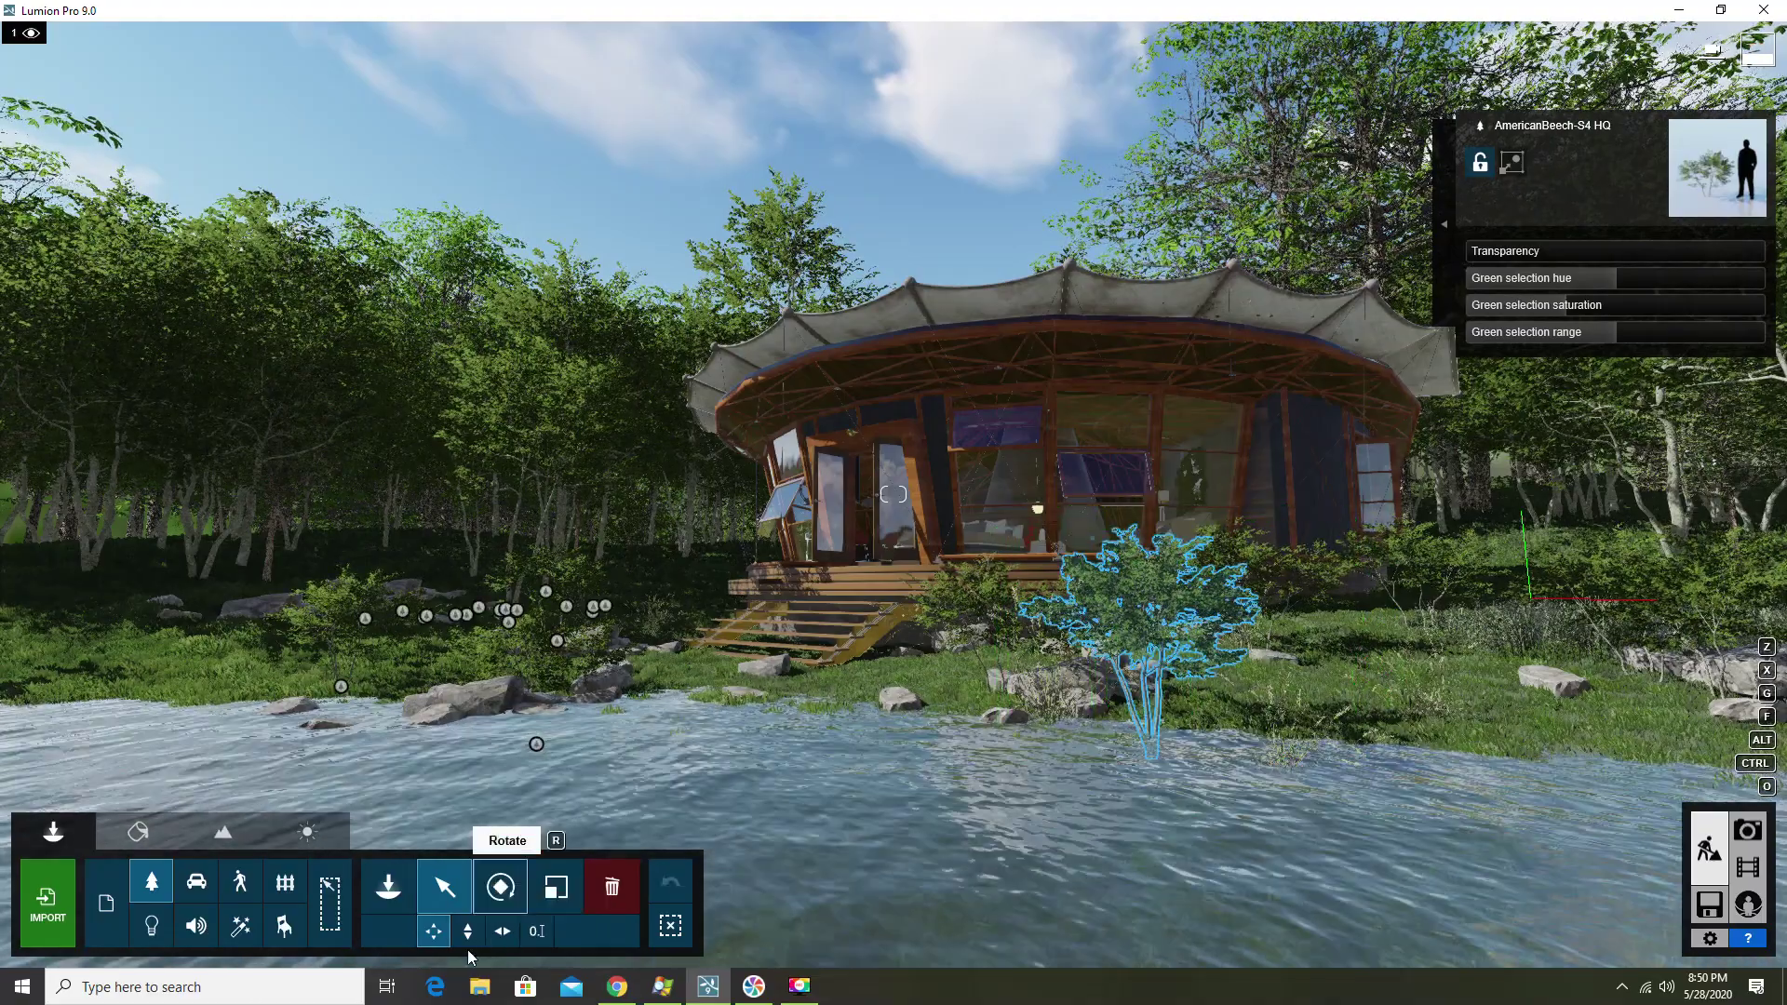
{"action": "left_click_drag", "start_coordinate": [1154, 754], "coordinate": [1154, 831]}
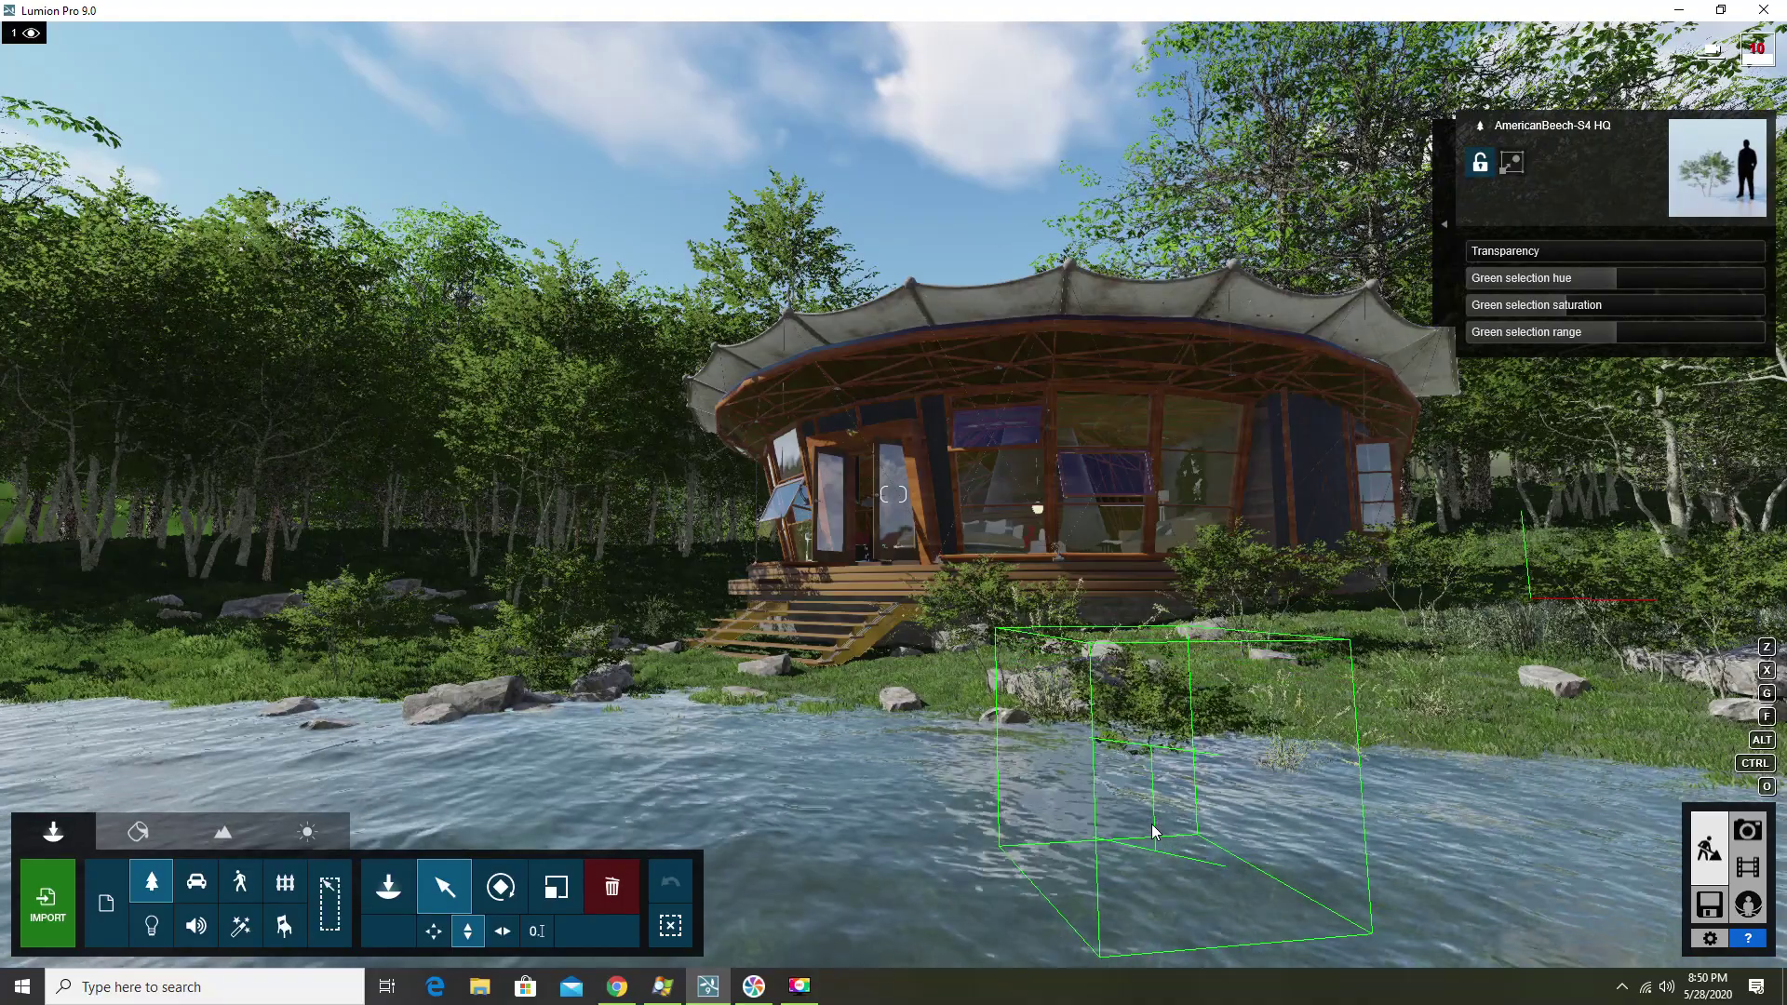
{"action": "left_click_drag", "start_coordinate": [1154, 831], "coordinate": [1150, 826]}
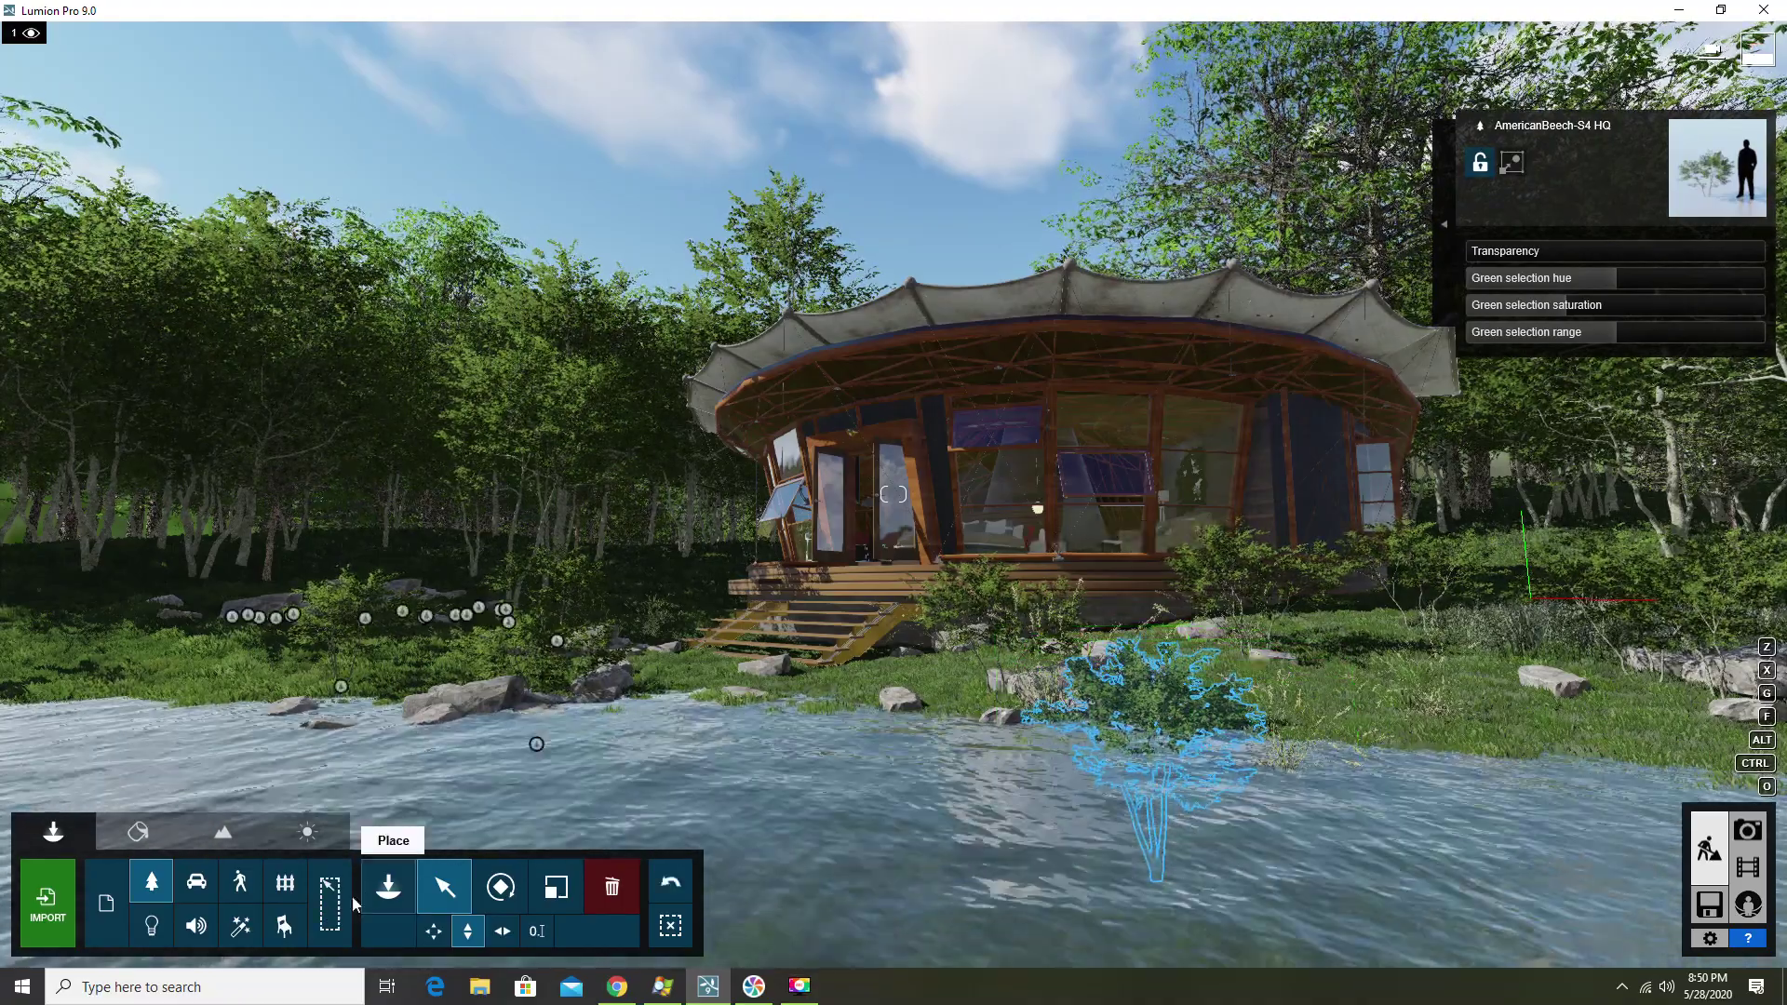
{"action": "left_click", "coordinate": [388, 888]}
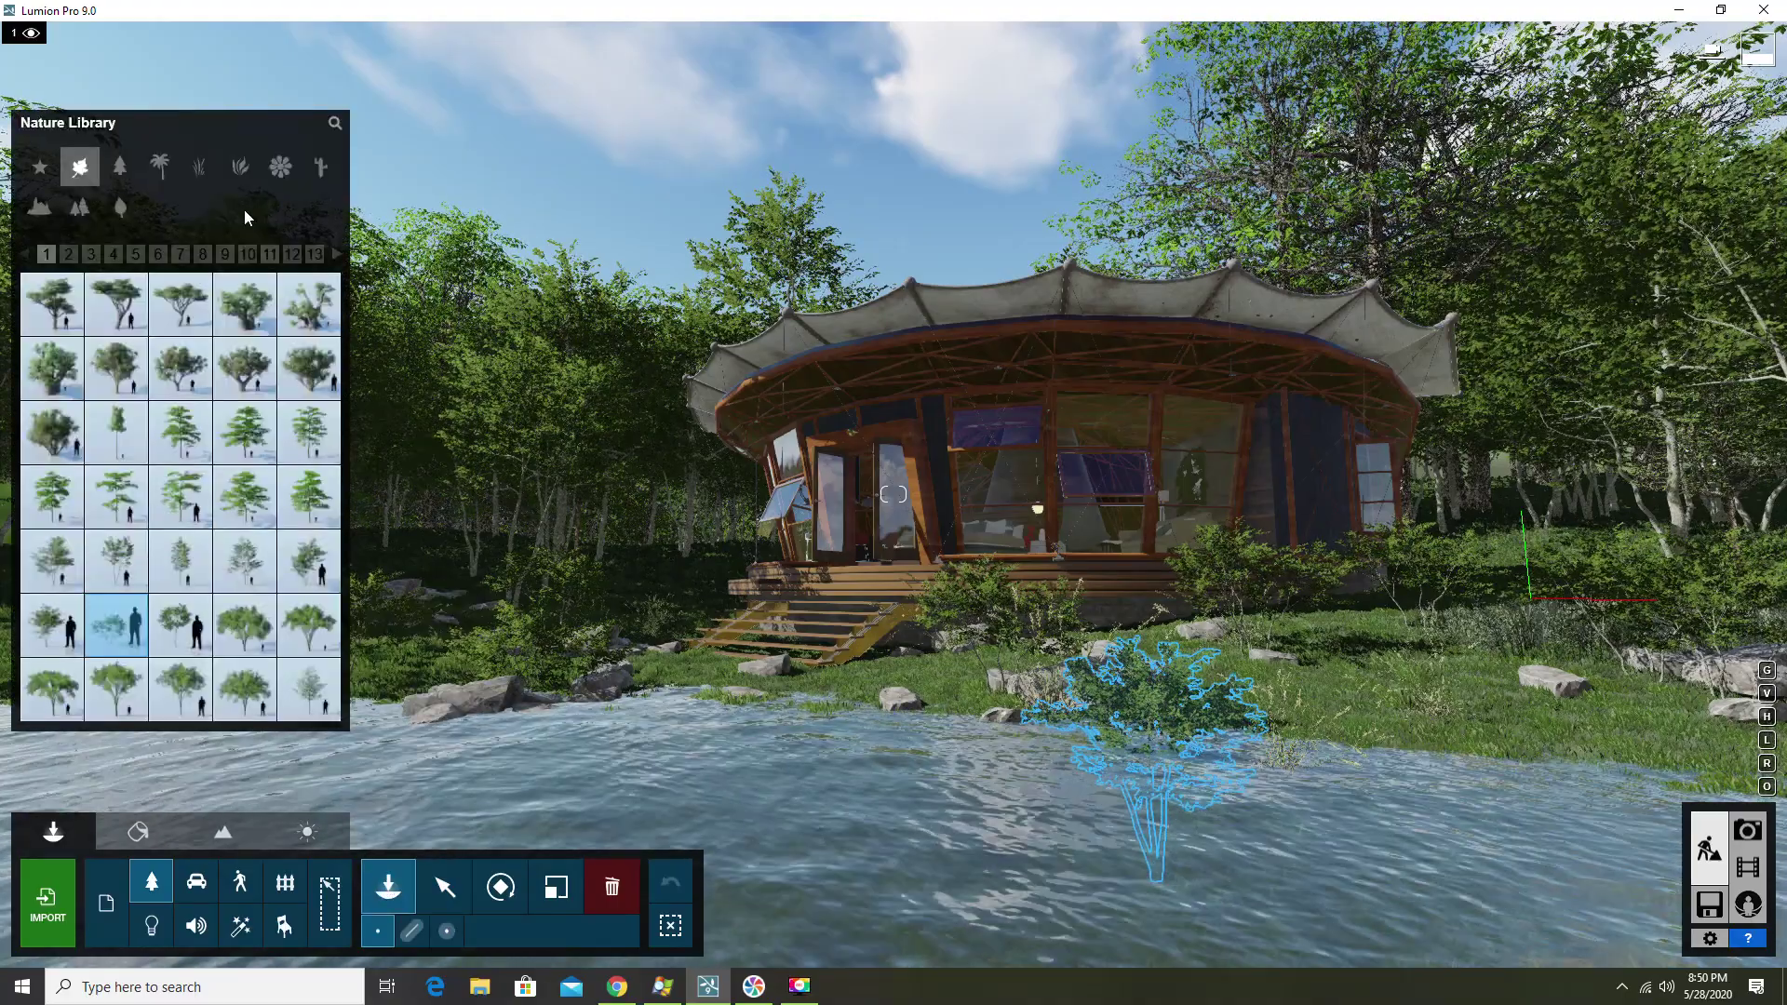
Choose FloweringDogwood from leaf trees page 8 and plant it right of the pavilion
{"action": "left_click", "coordinate": [93, 260]}
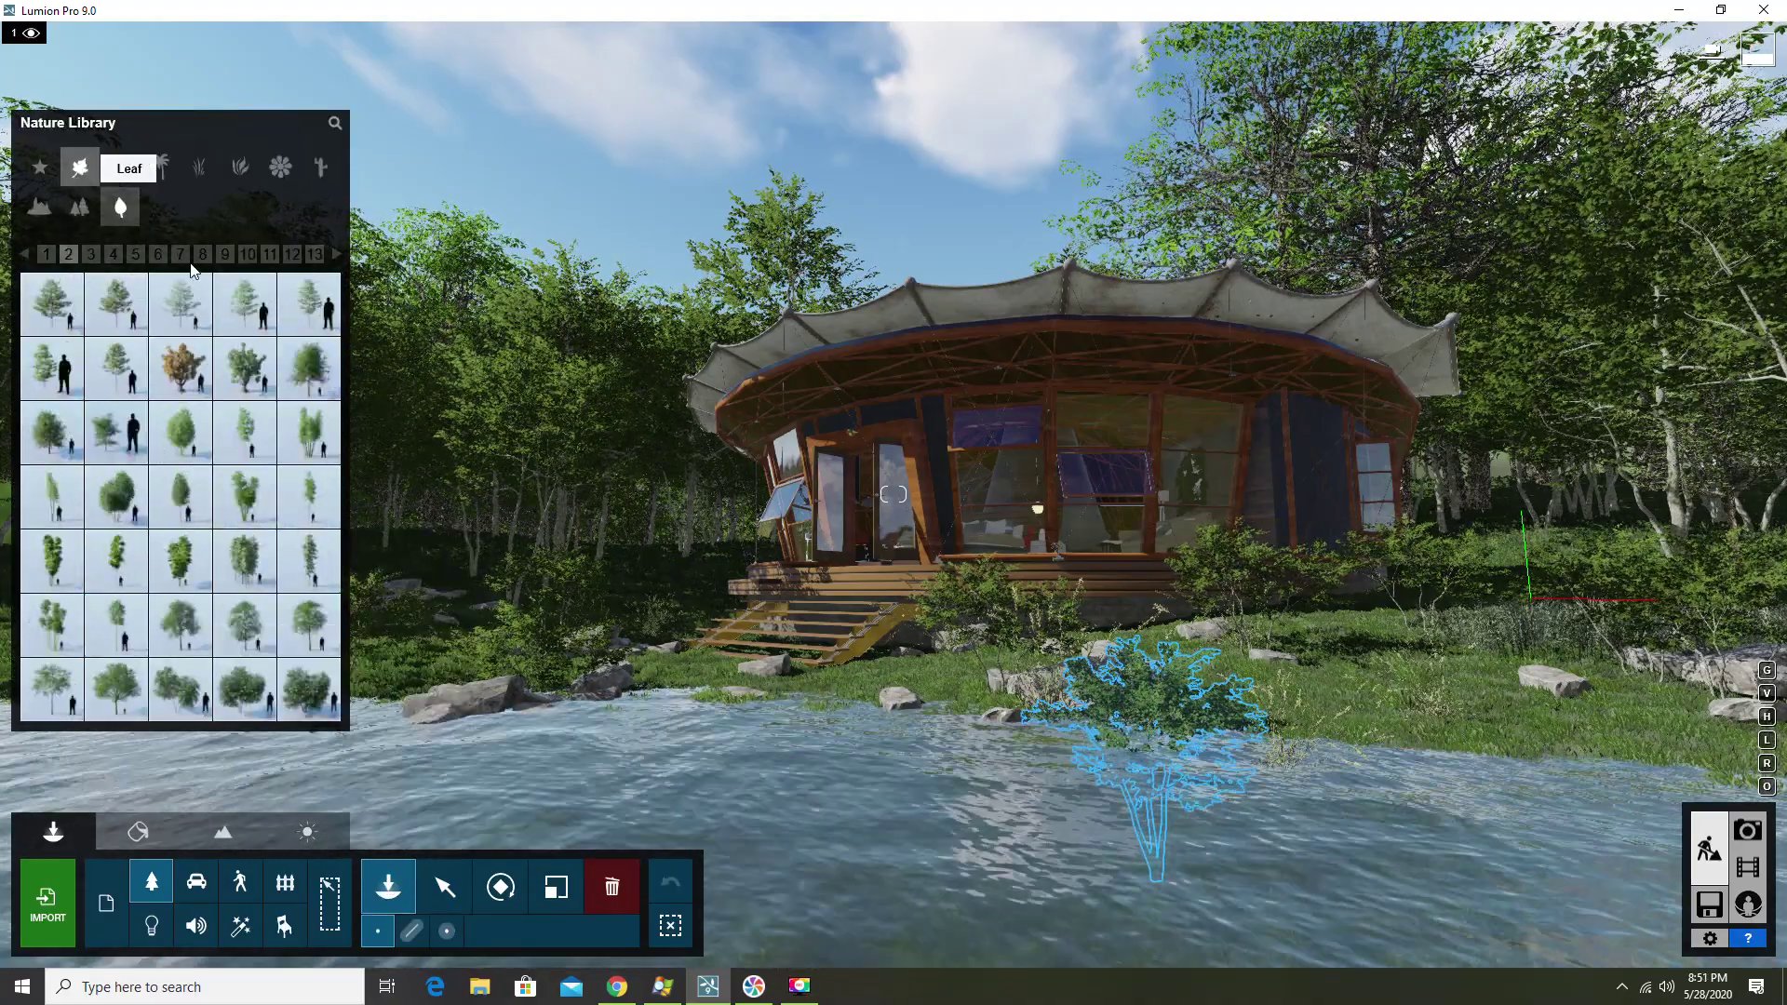
{"action": "left_click", "coordinate": [180, 261]}
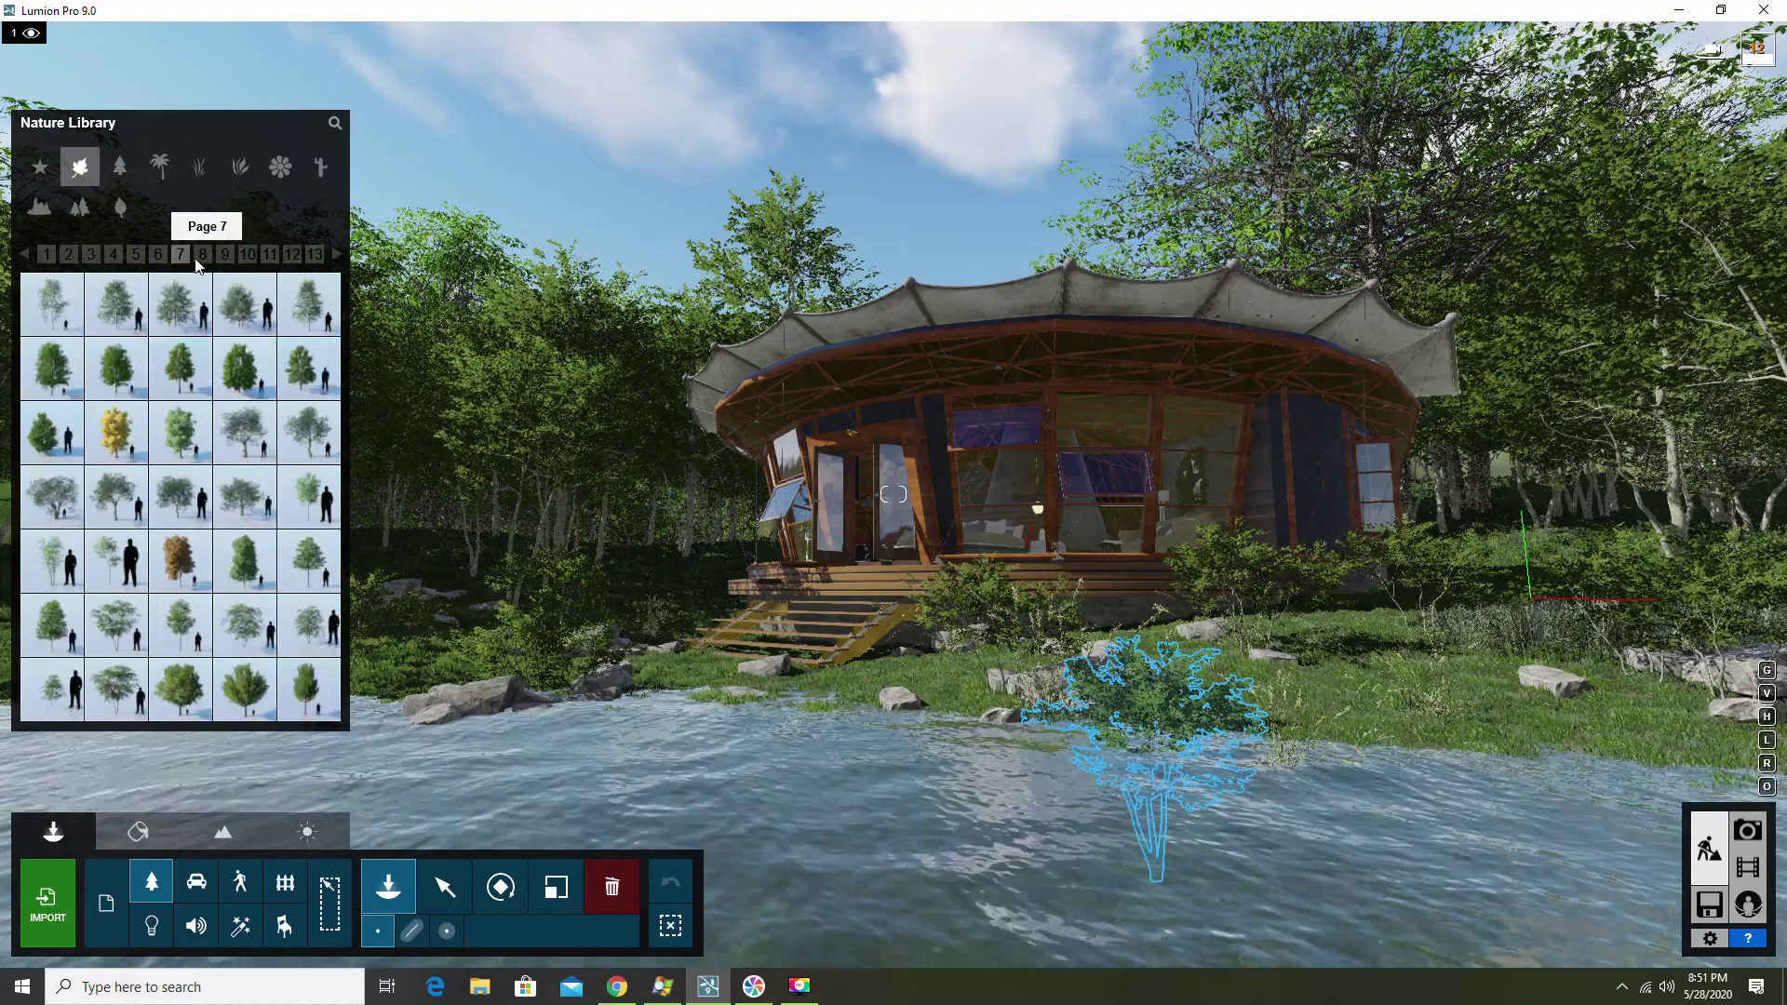
{"action": "left_click", "coordinate": [203, 256]}
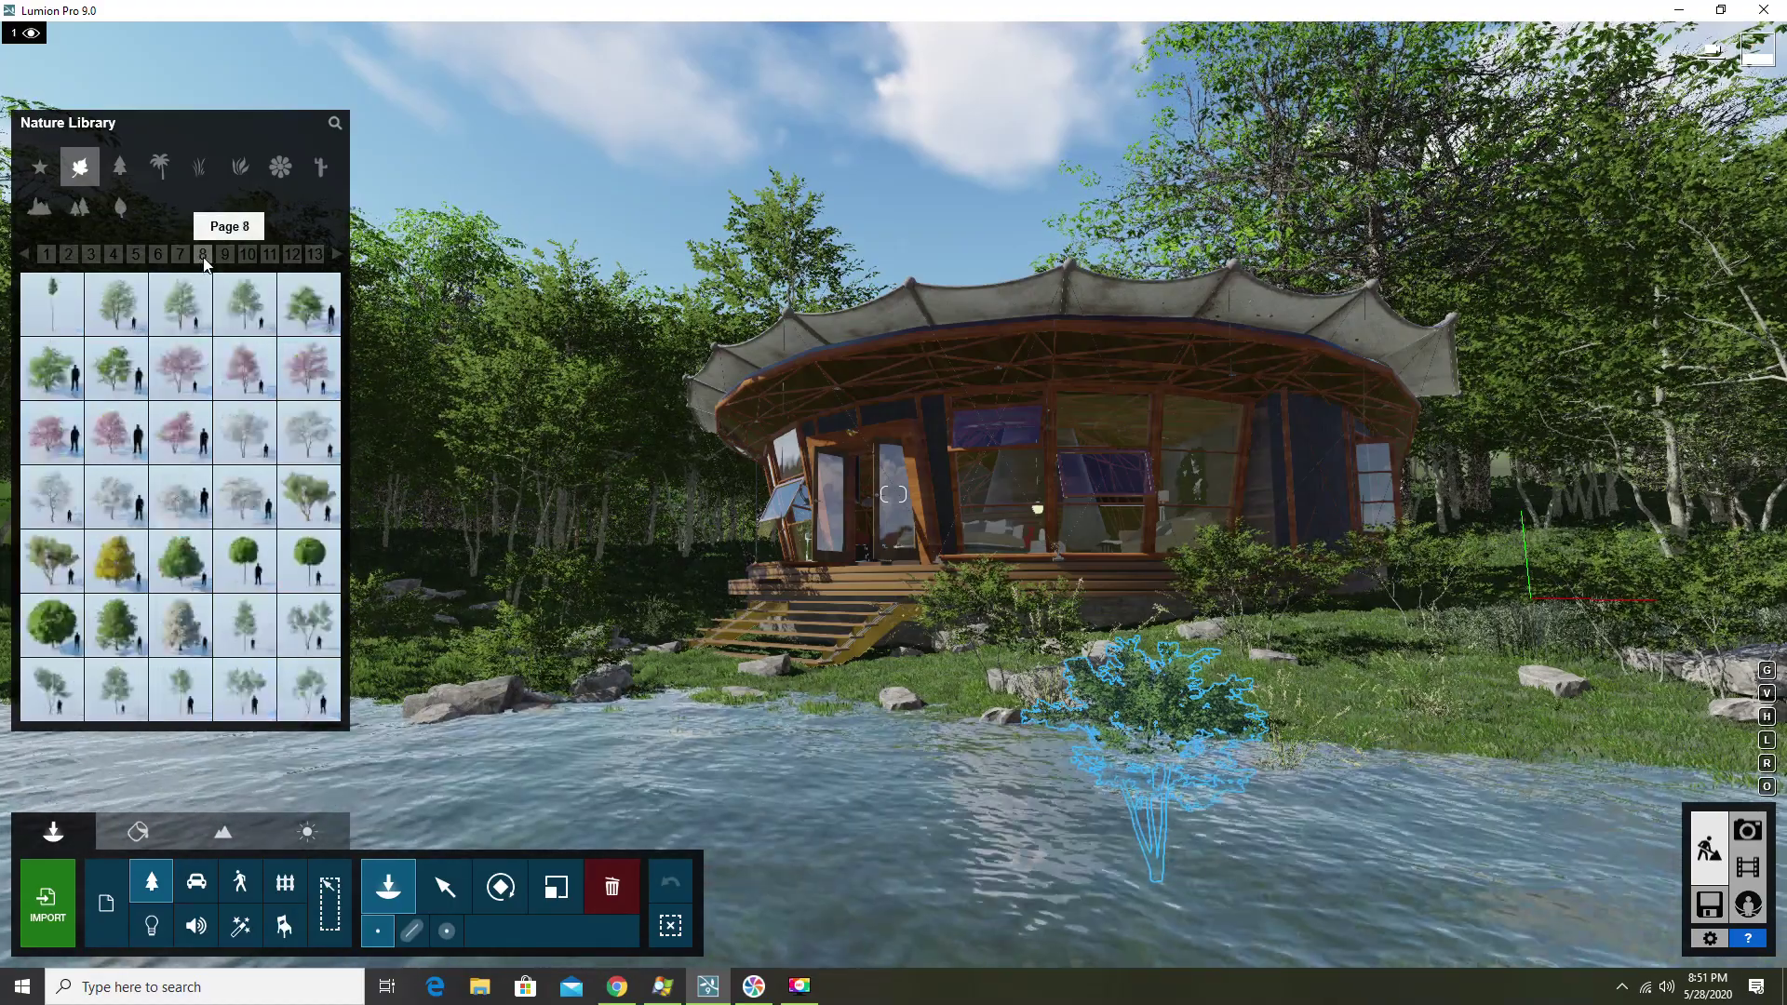
{"action": "left_click", "coordinate": [226, 256]}
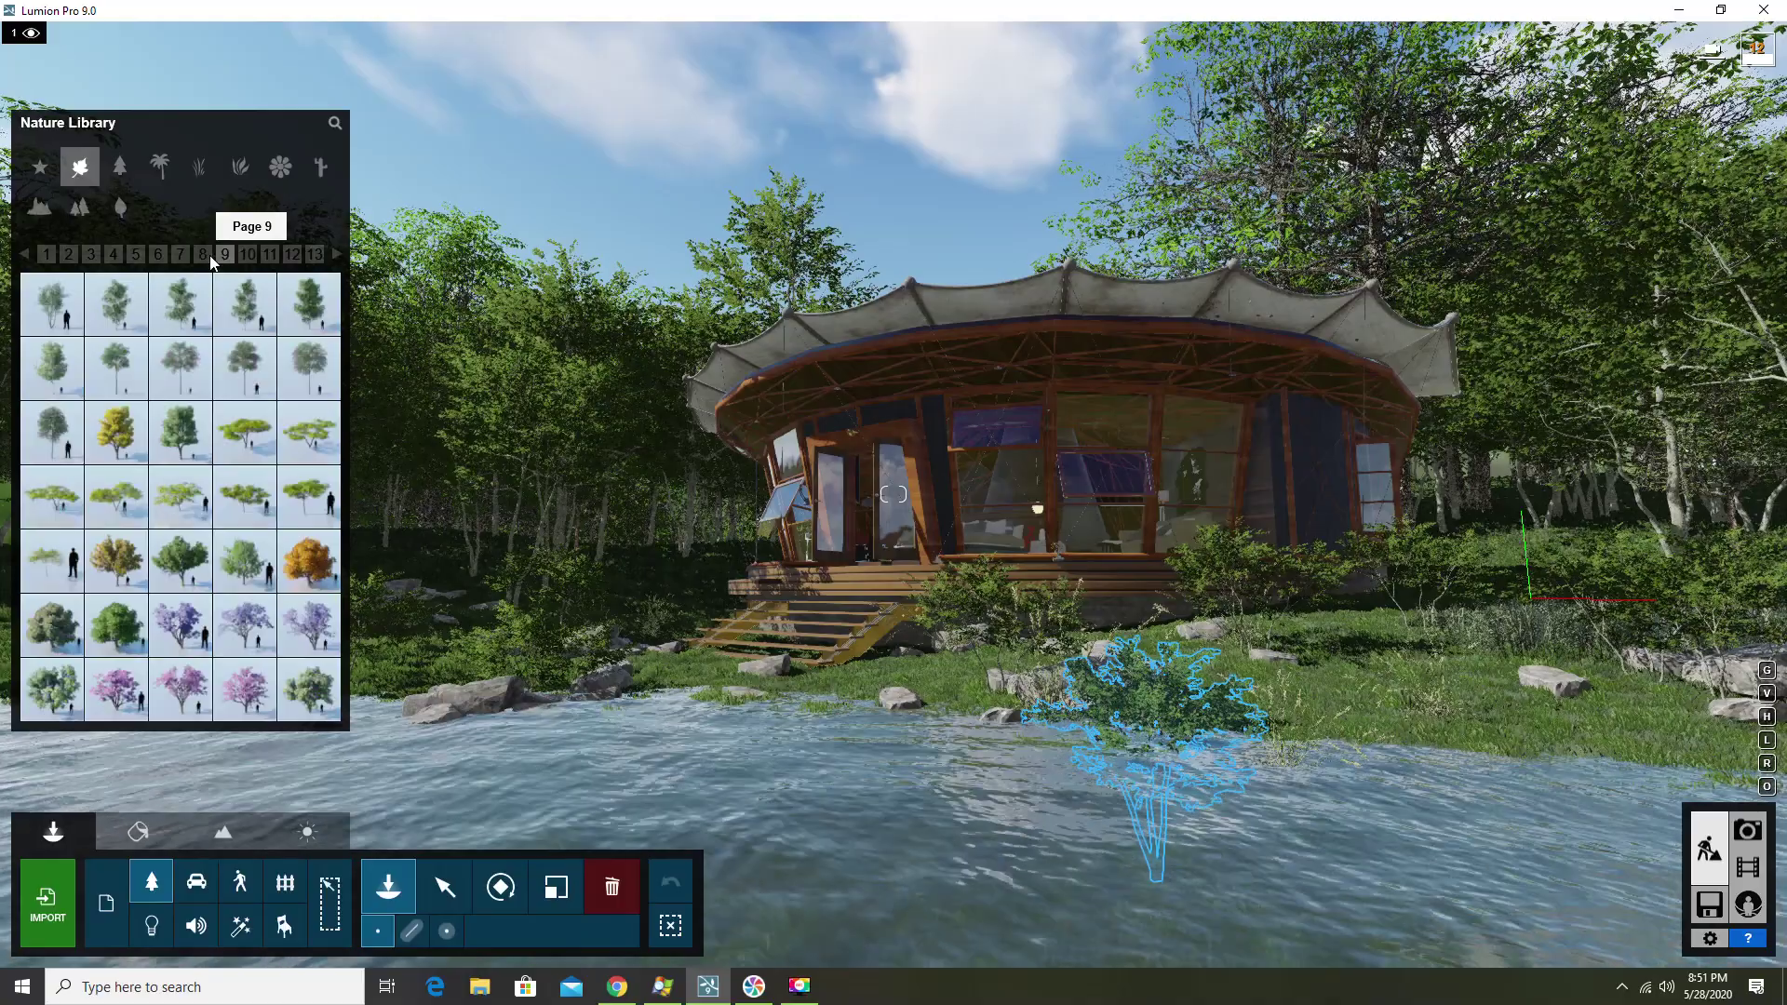
{"action": "left_click", "coordinate": [202, 254]}
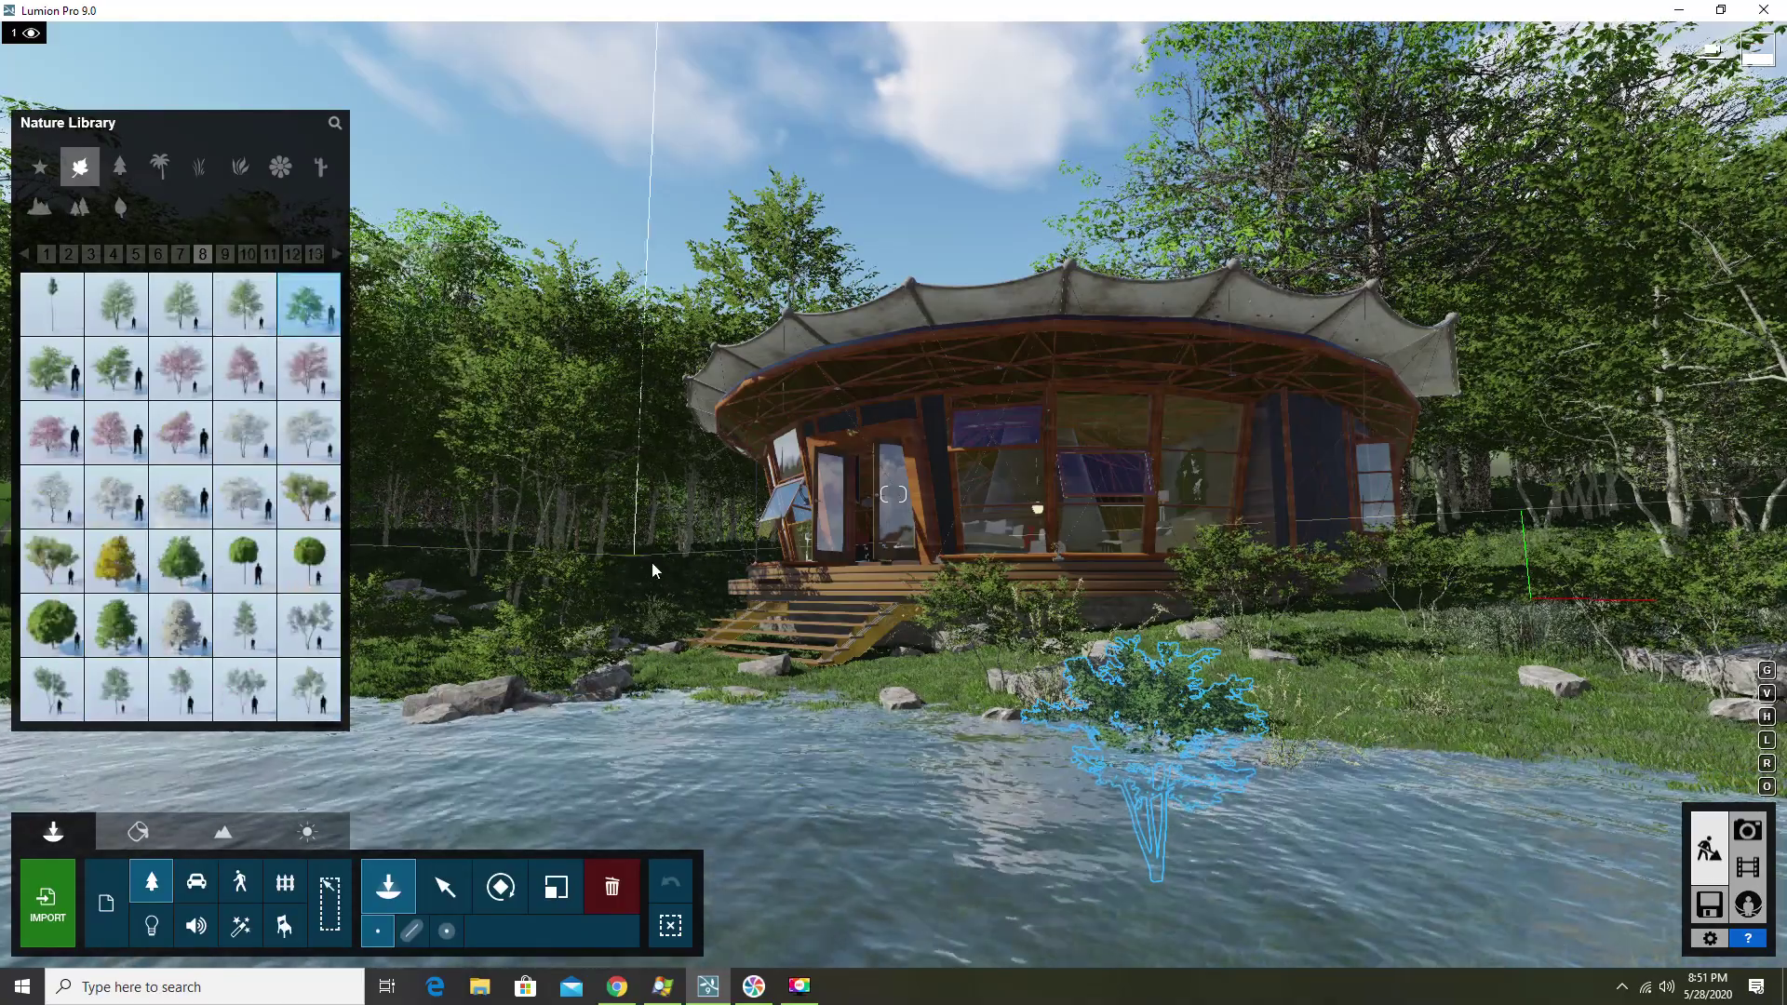
{"action": "right_click_drag", "start_coordinate": [1156, 875], "coordinate": [510, 575]}
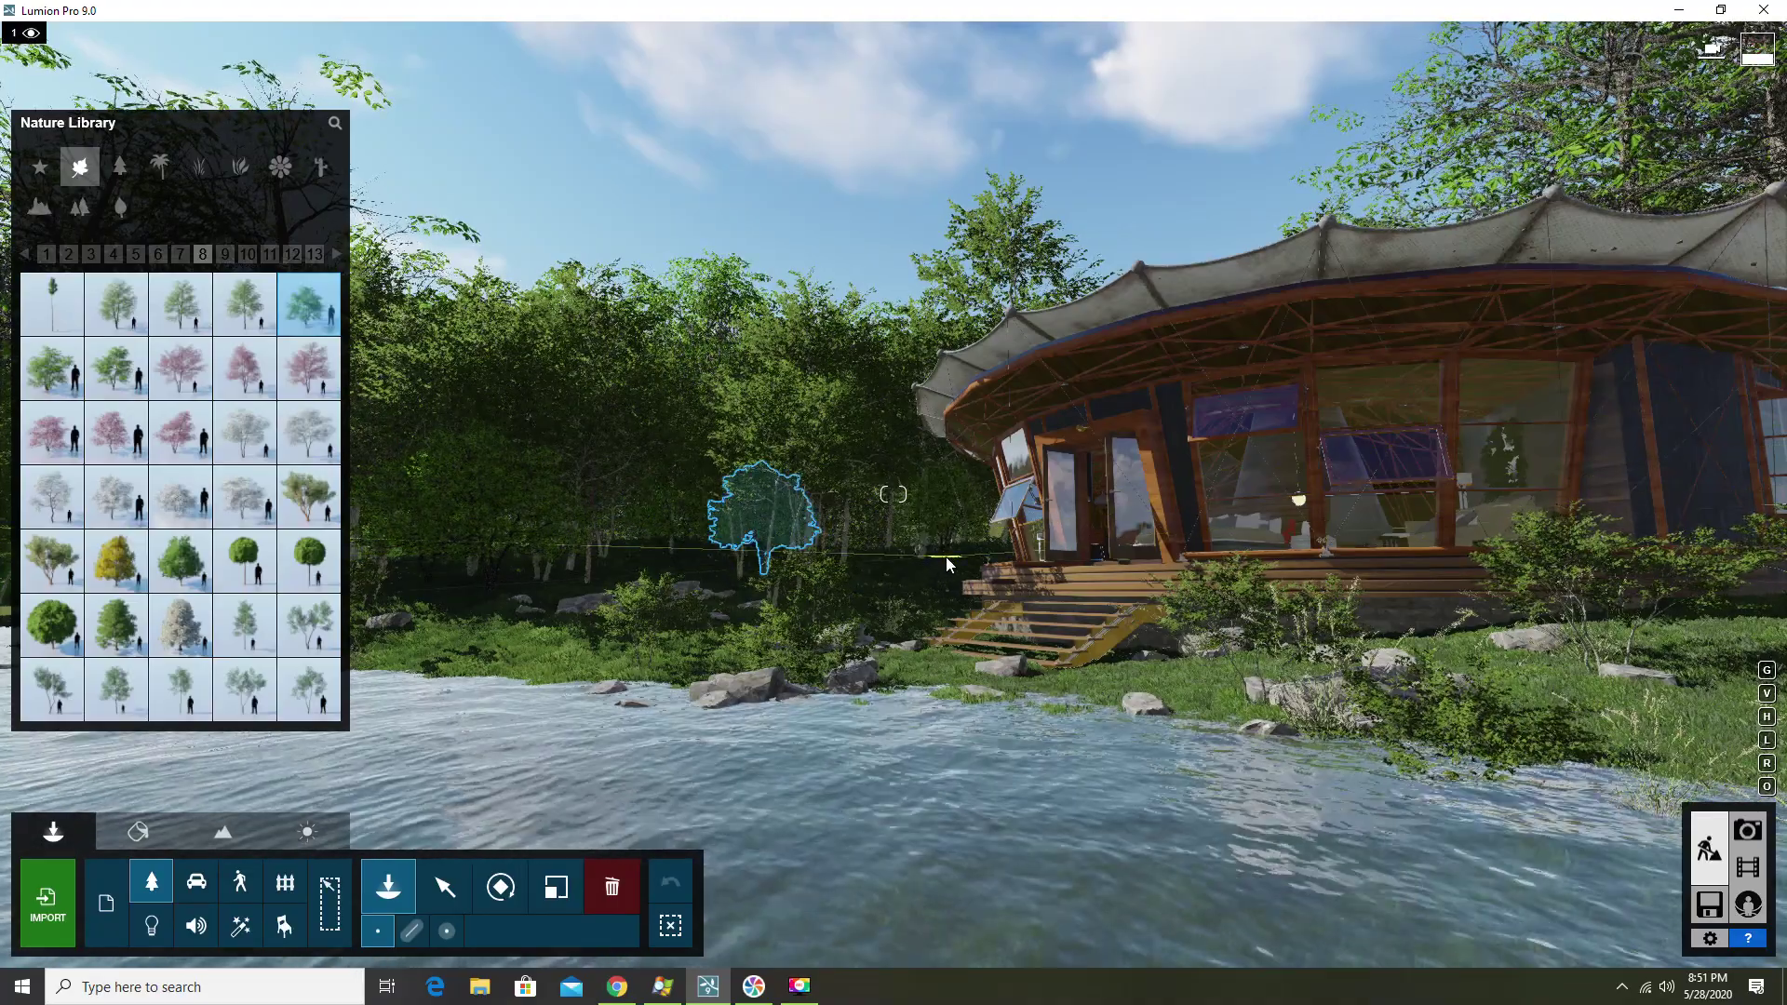
{"action": "left_click", "coordinate": [946, 556]}
{"action": "mouse_move", "coordinate": [945, 557]}
{"action": "right_mouse_down"}
{"action": "mouse_move", "coordinate": [1117, 559]}
{"action": "mouse_move", "coordinate": [1534, 495]}
{"action": "right_mouse_up"}
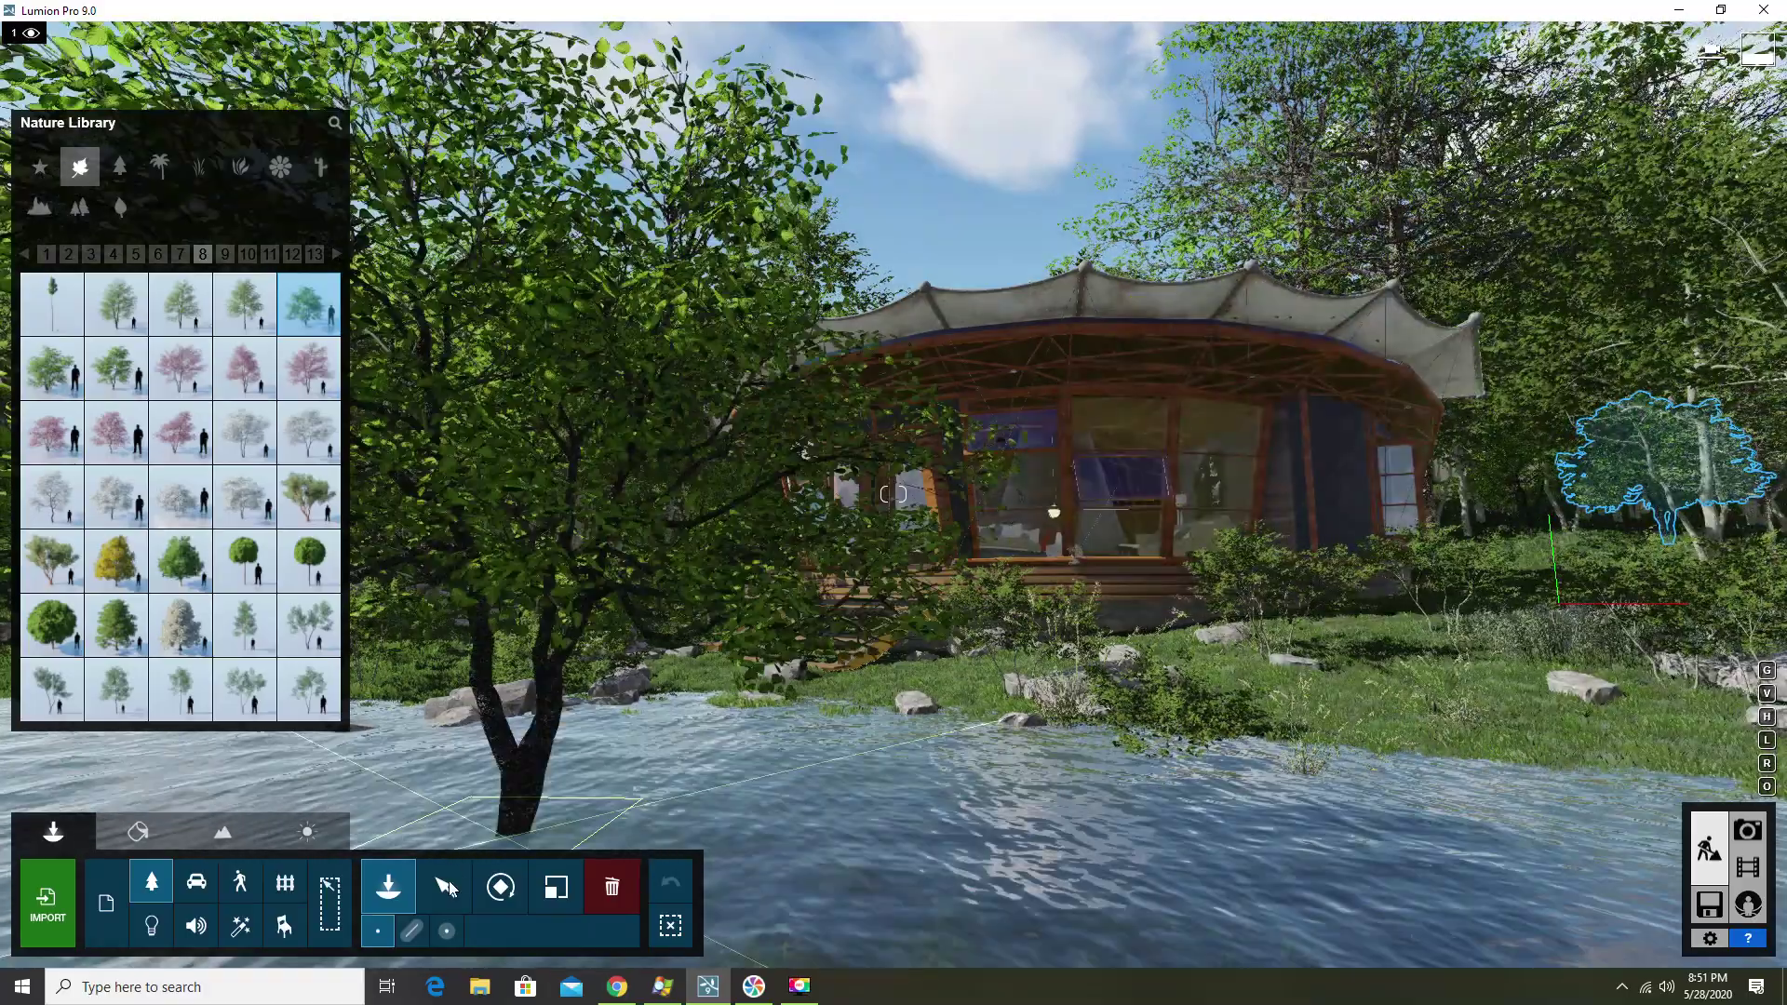
{"action": "left_click", "coordinate": [445, 887]}
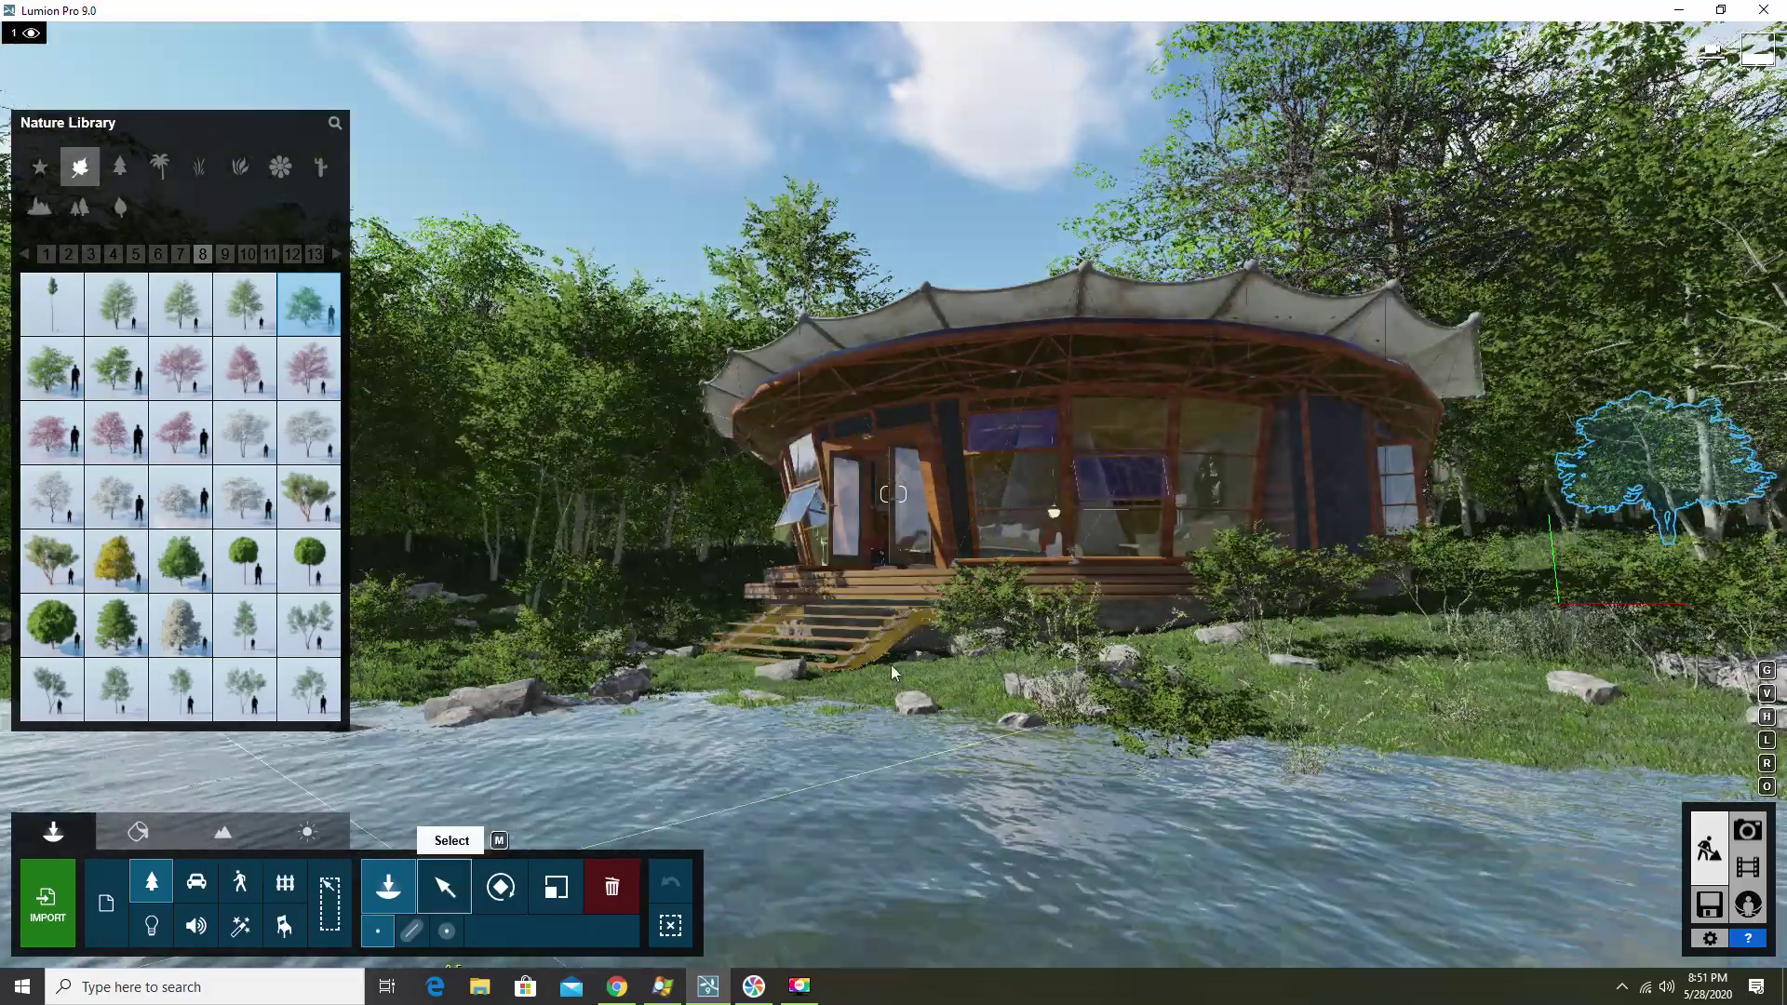
Select the dogwood, fly up to the pavilion's steps, and preview Photo mode before returning to Build
{"action": "left_click", "coordinate": [981, 645]}
{"action": "right_click_drag", "start_coordinate": [982, 645], "coordinate": [931, 645]}
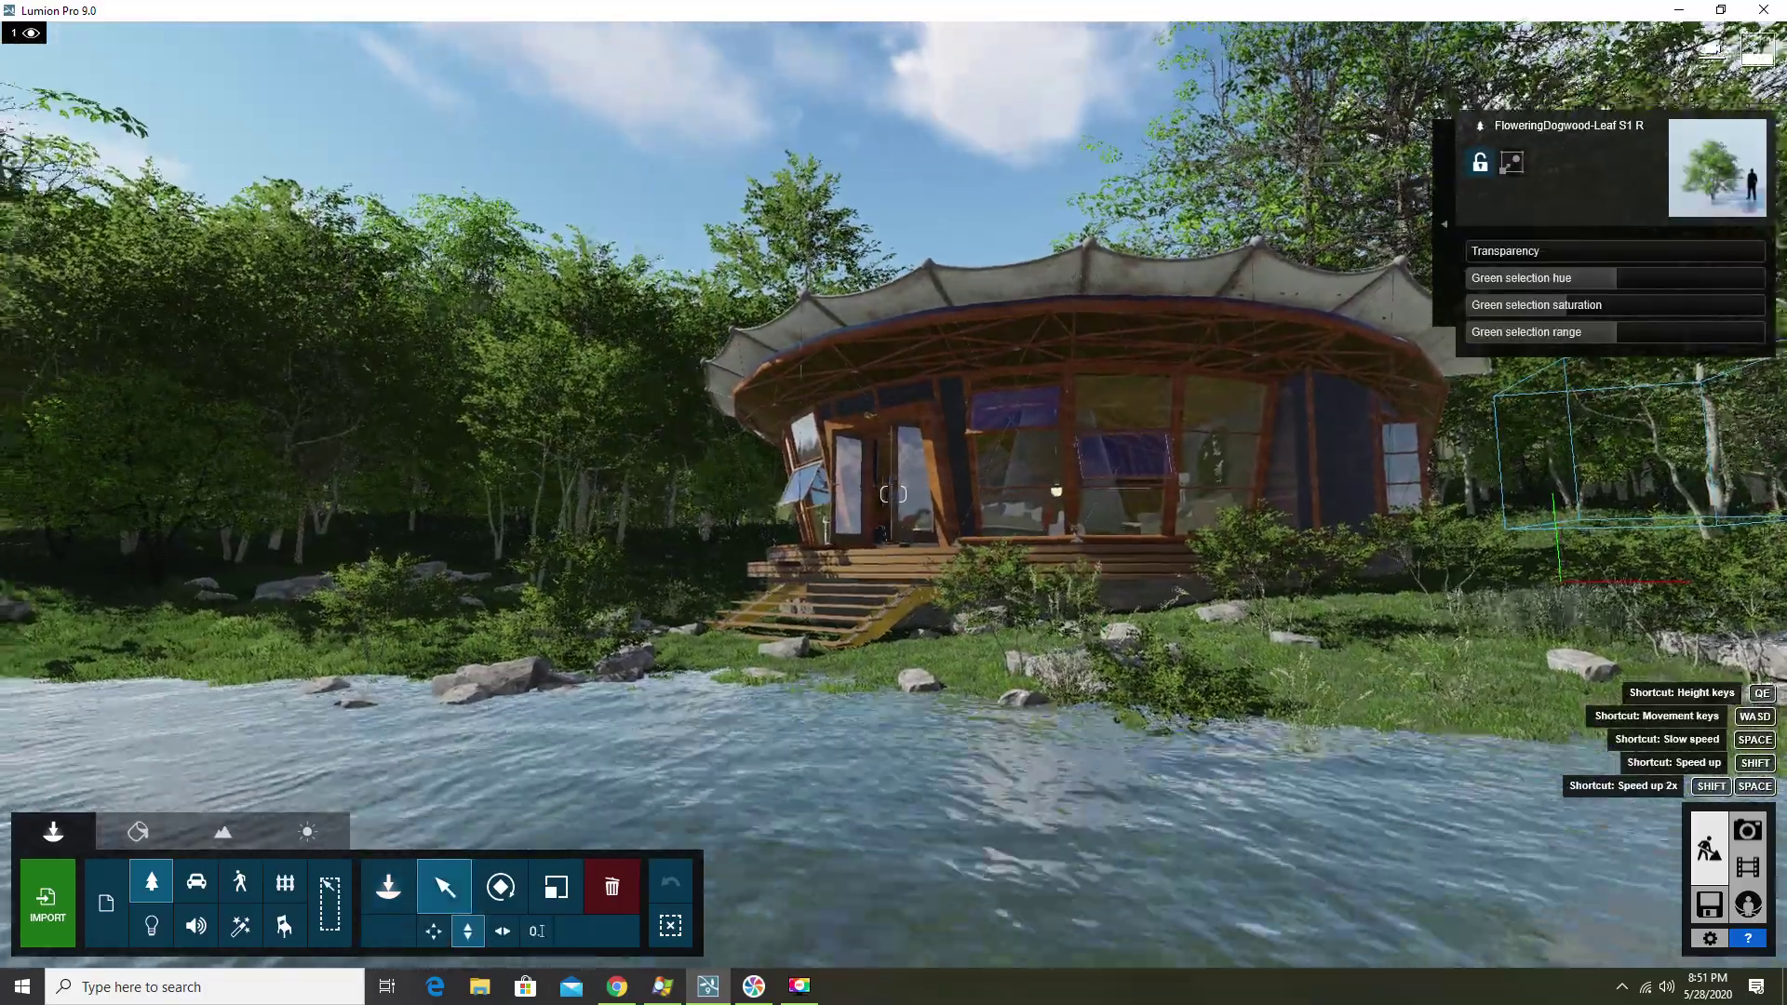
{"action": "key", "text": "w"}
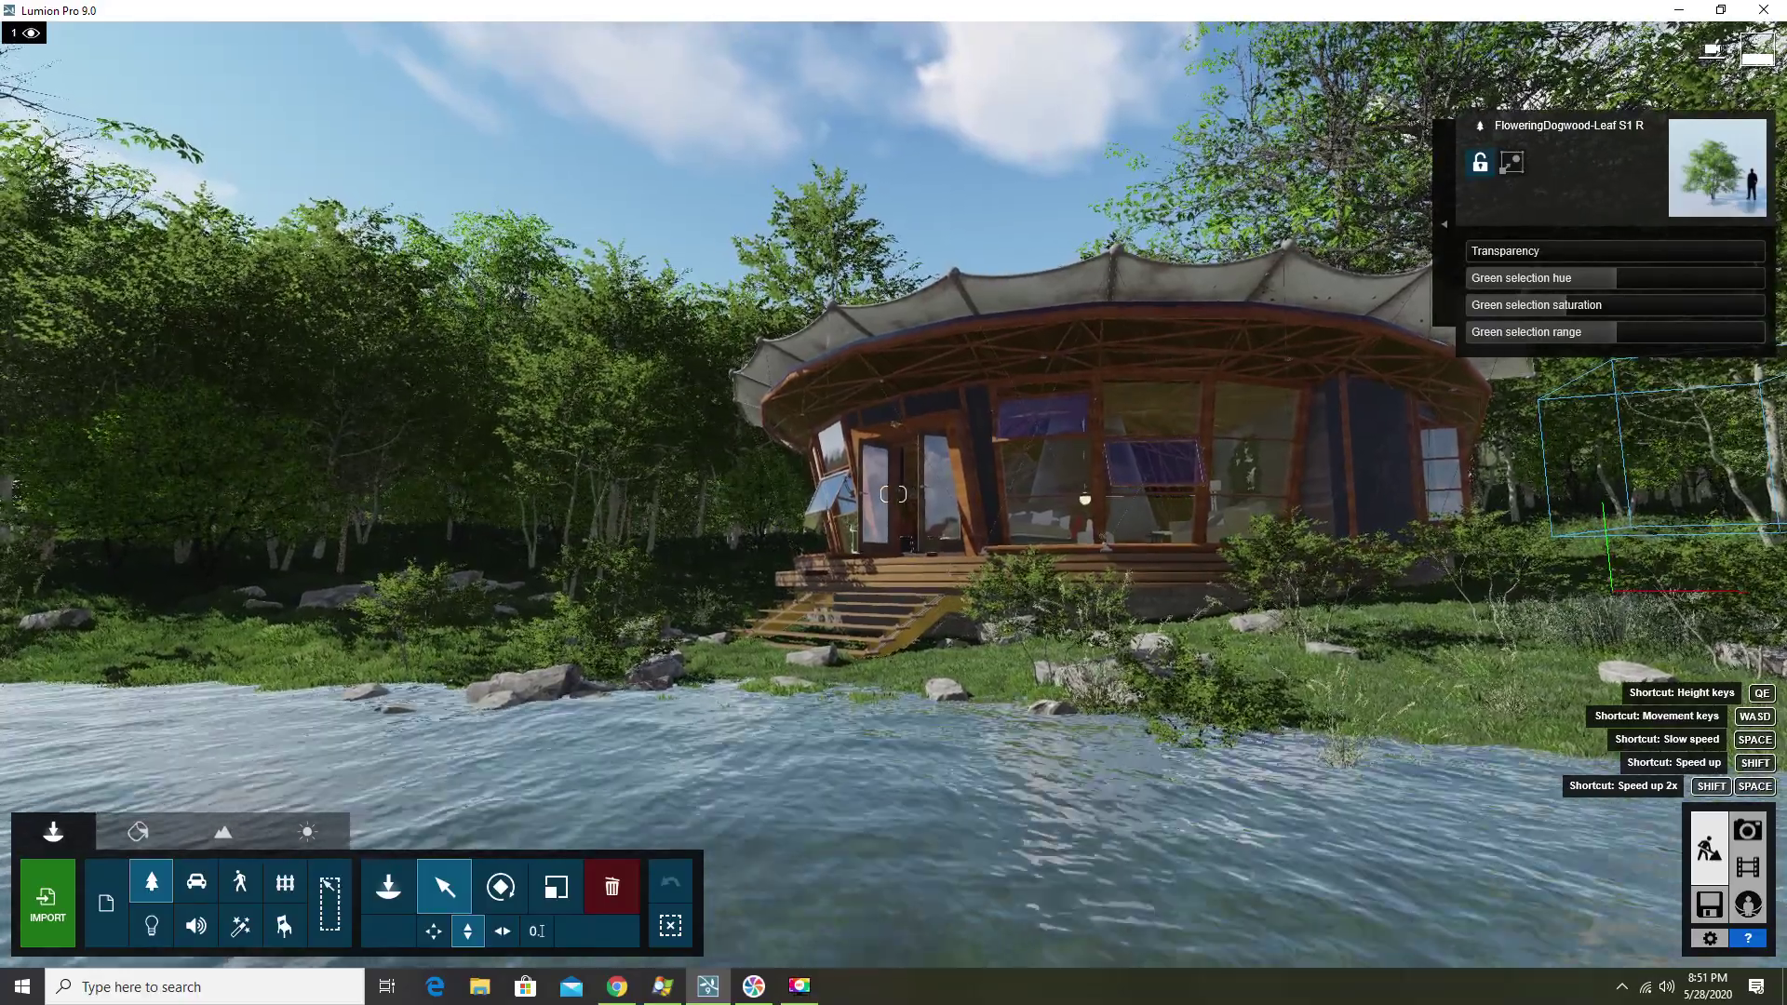
{"action": "key", "text": "w"}
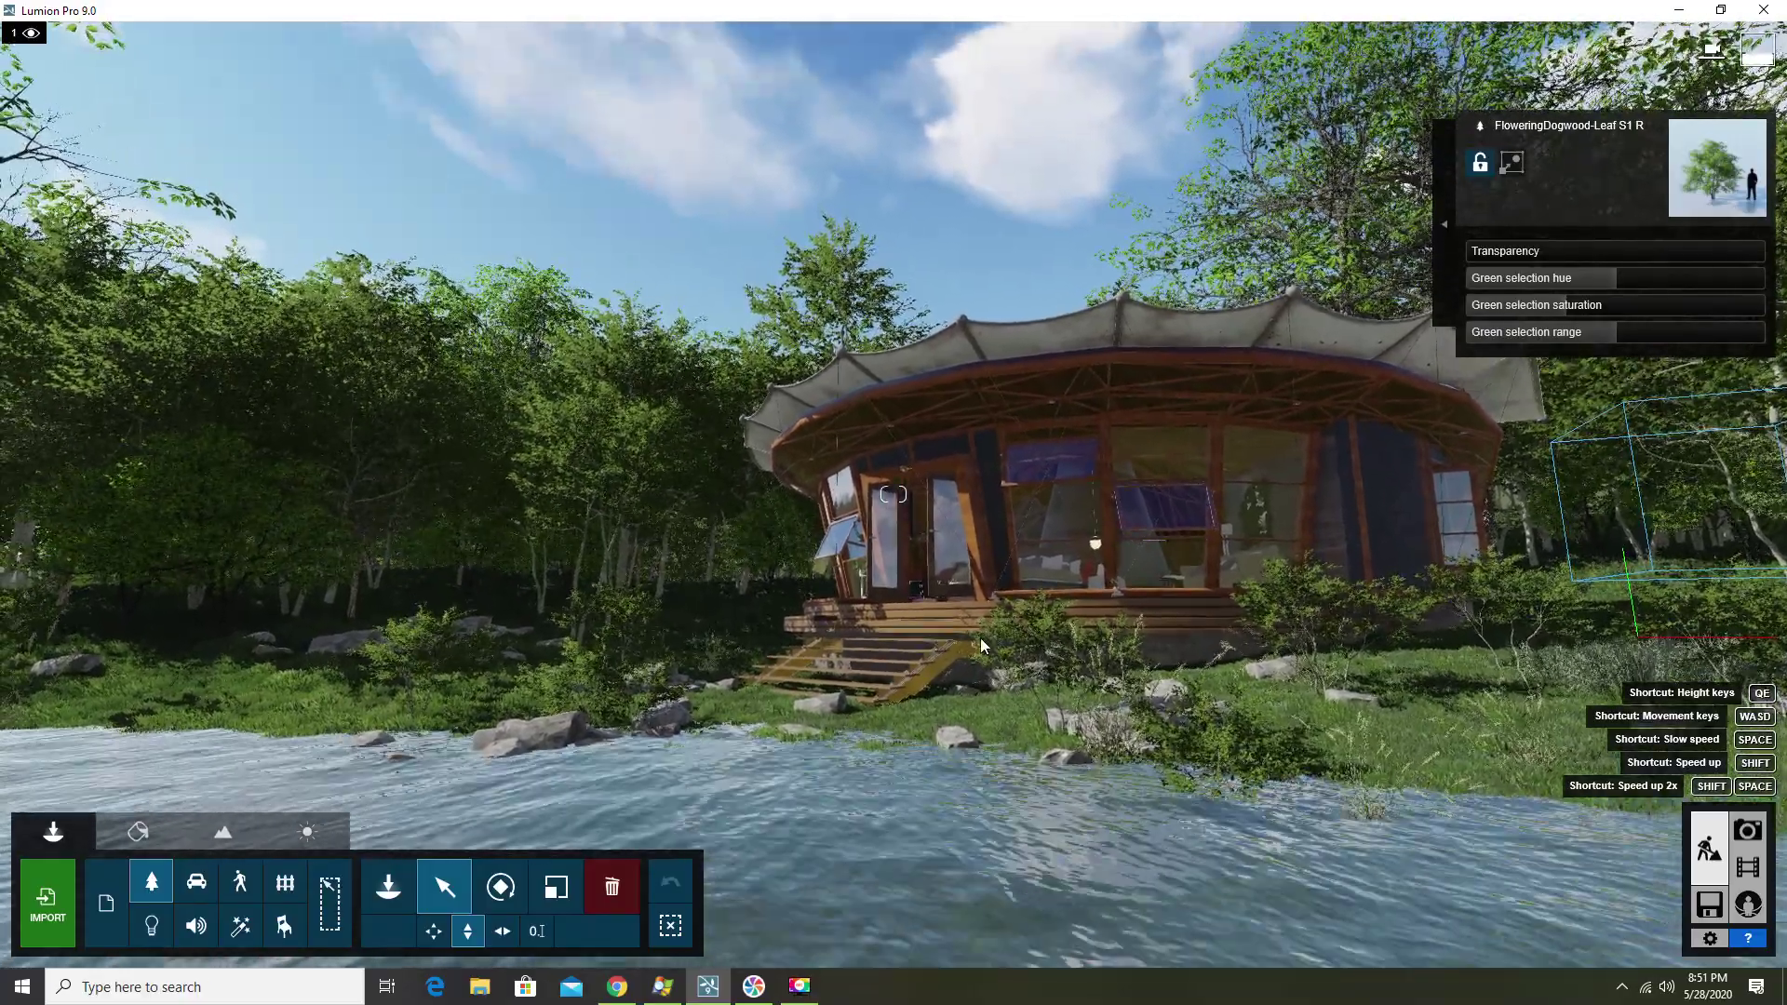
{"action": "left_click", "coordinate": [1747, 831]}
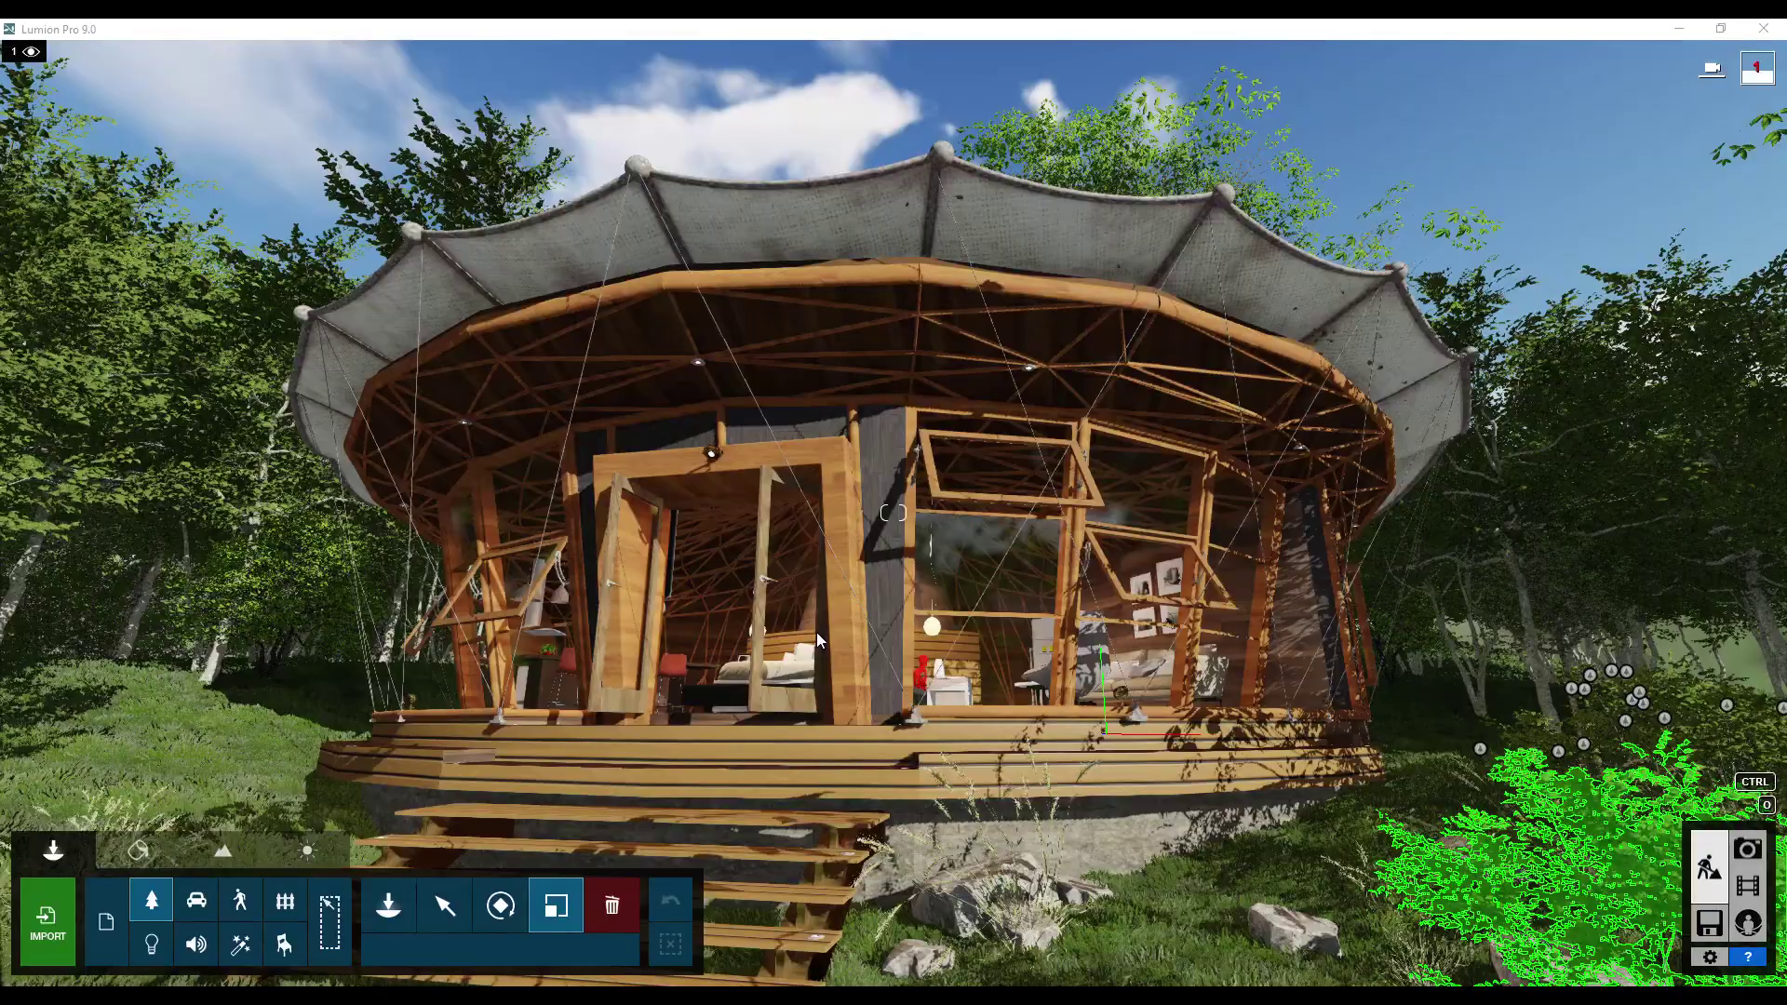
{"action": "mouse_move", "coordinate": [817, 633]}
{"action": "right_mouse_down"}
{"action": "mouse_move", "coordinate": [744, 522]}
{"action": "mouse_move", "coordinate": [817, 633]}
{"action": "right_mouse_up"}
Walk up the deck steps into the bedroom and select the area light above the bed
{"action": "key", "text": "w"}
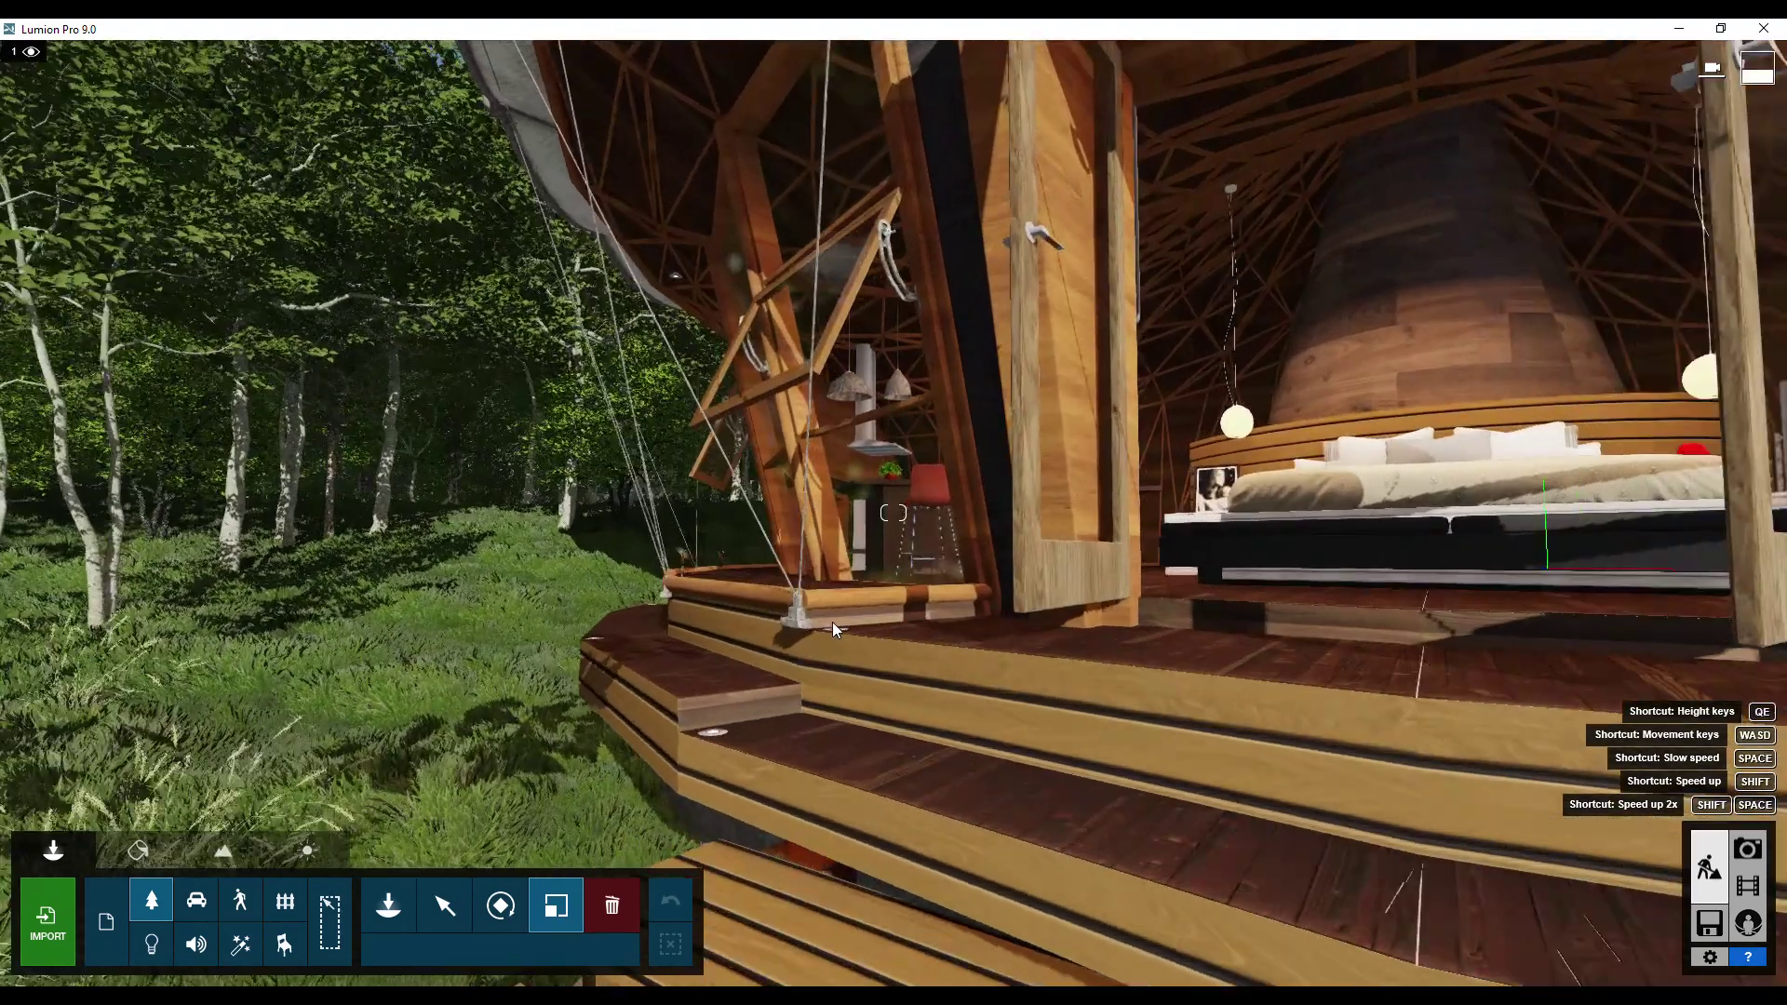
{"action": "right_click_drag", "start_coordinate": [832, 622], "coordinate": [1070, 624]}
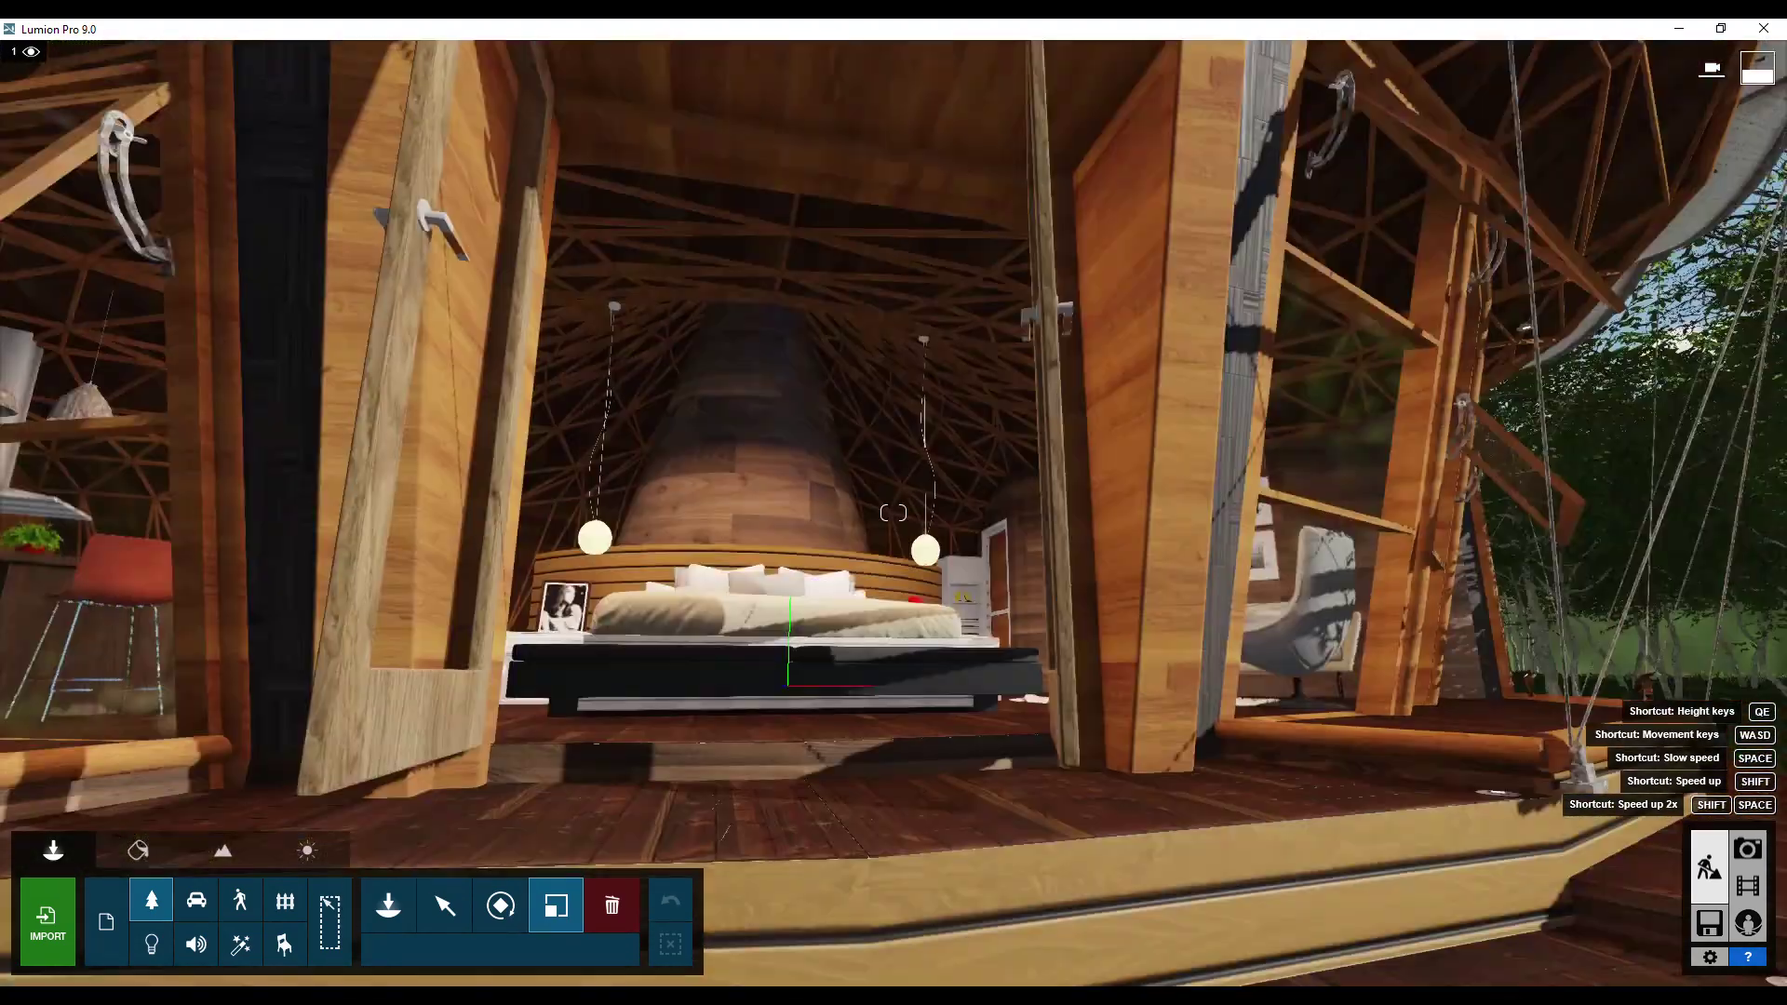
{"action": "key", "text": "w"}
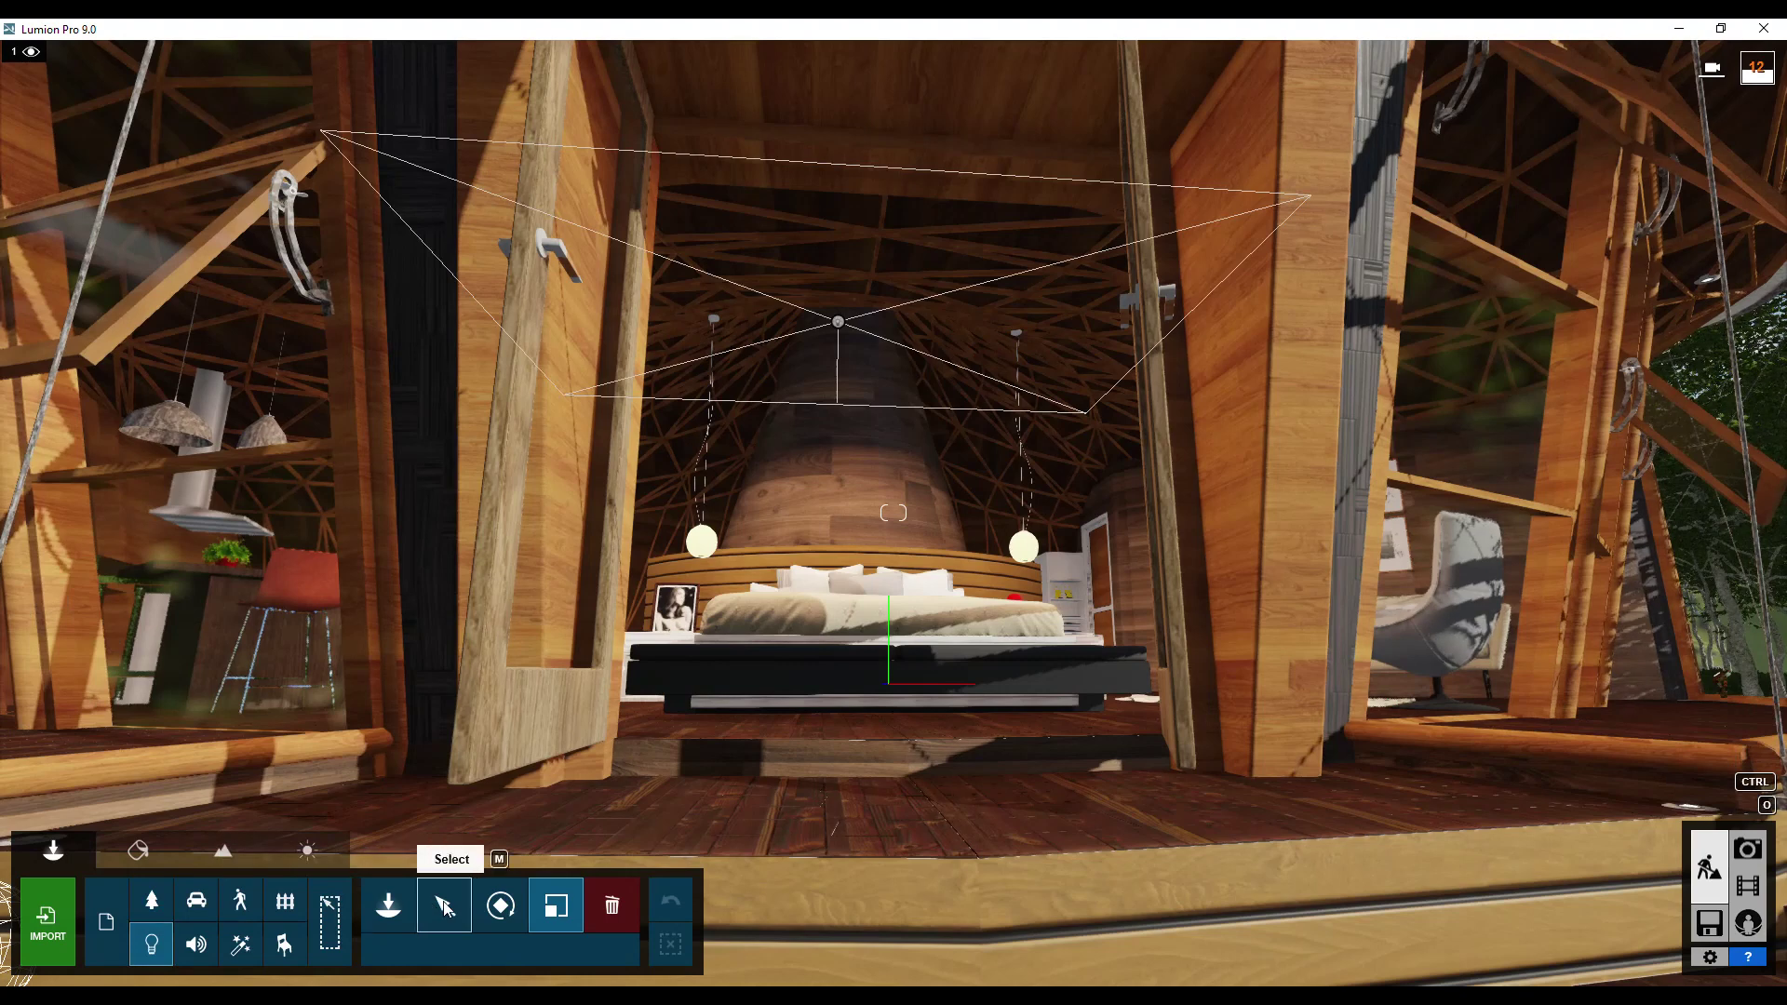
{"action": "left_click", "coordinate": [836, 324]}
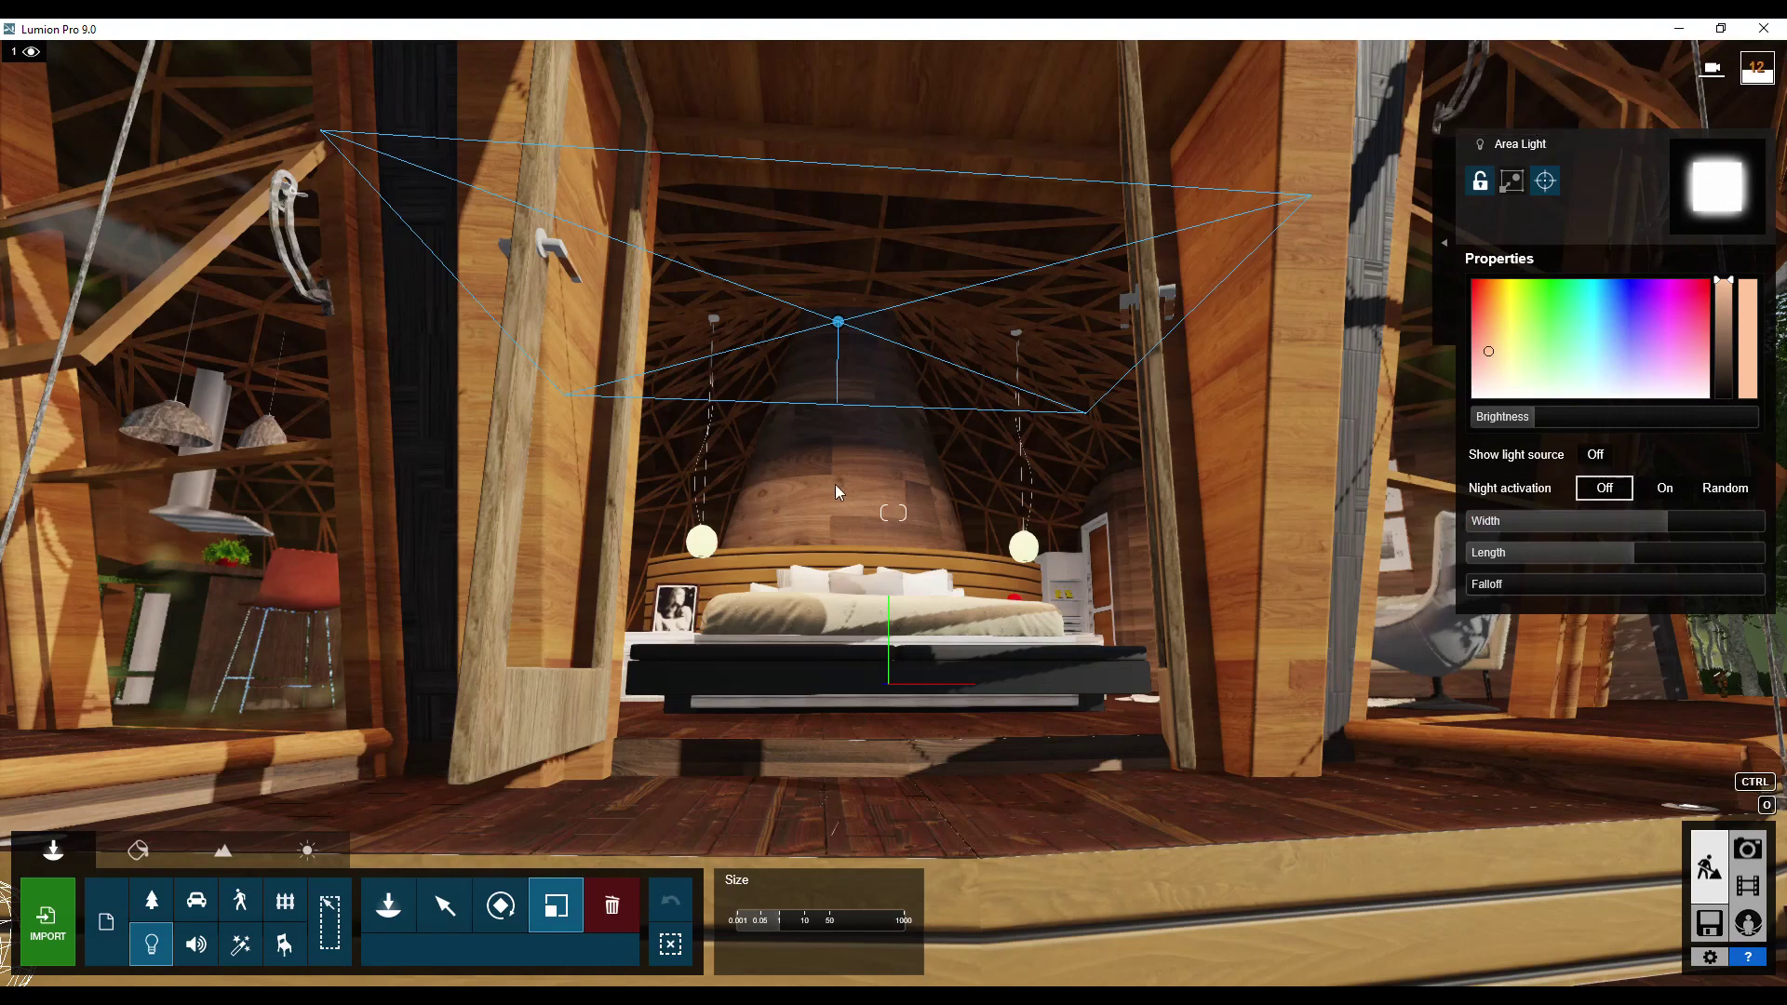
Move closer to the bed, enter material editing and select the door handle
{"action": "key", "text": "w"}
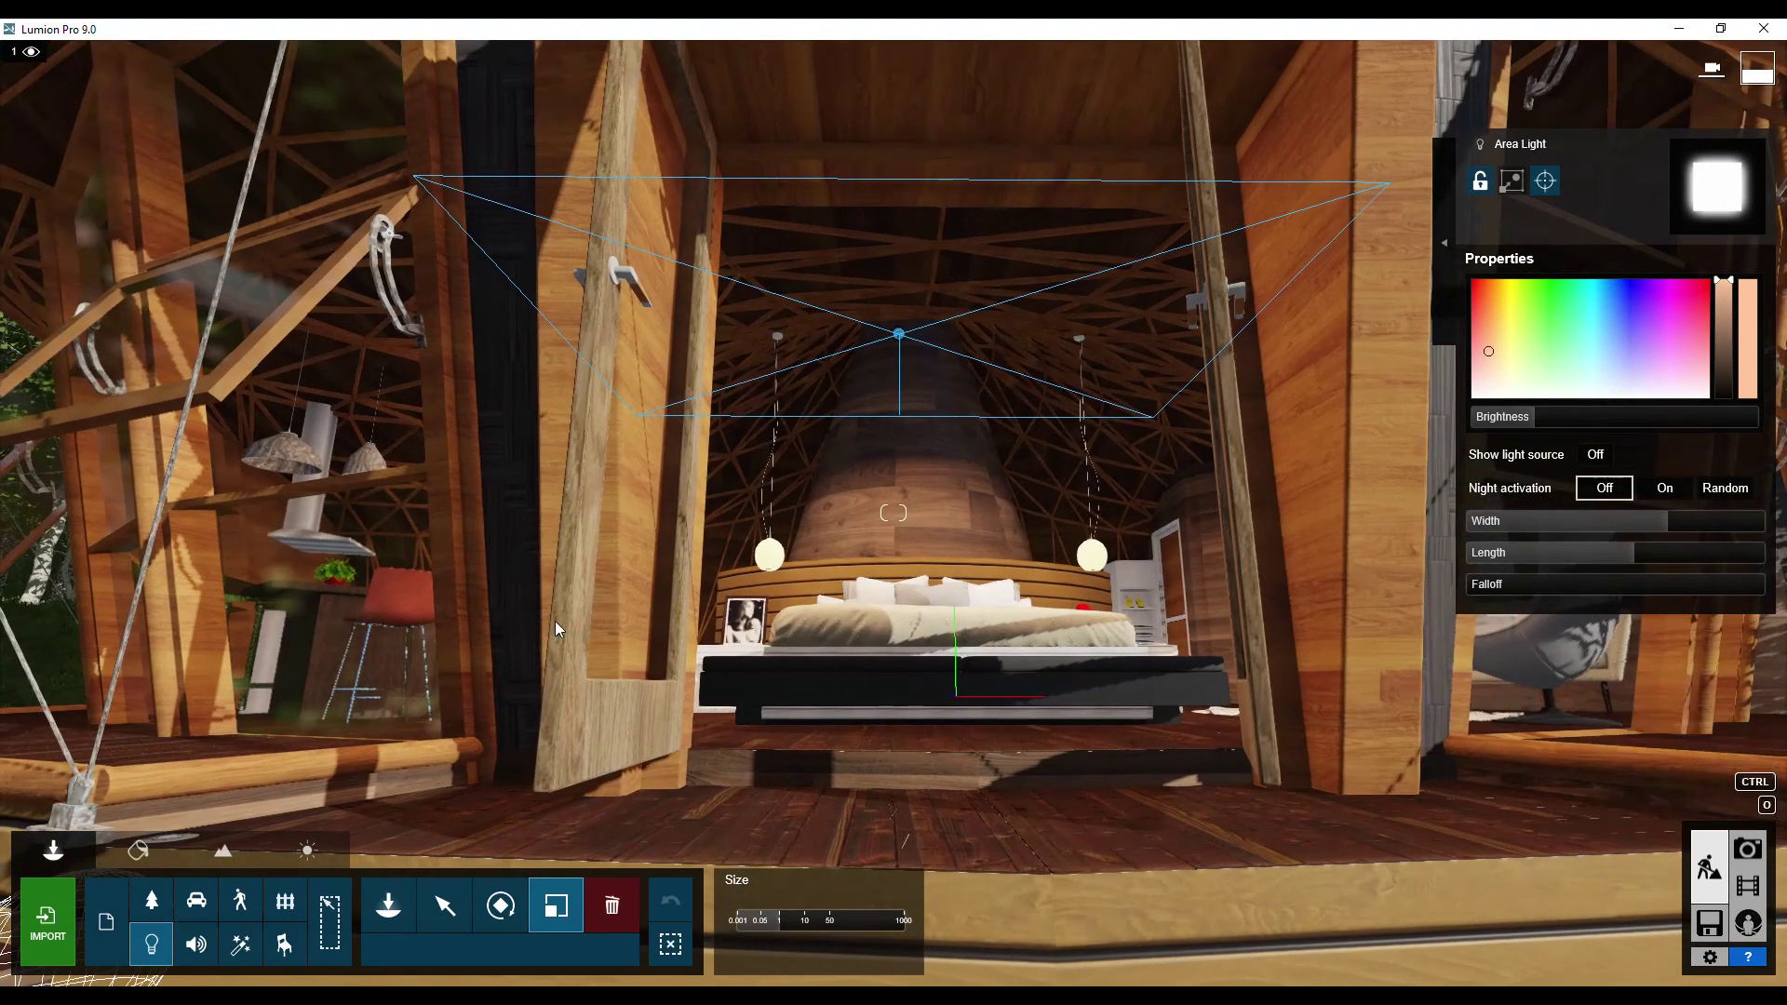
{"action": "left_click", "coordinate": [138, 849]}
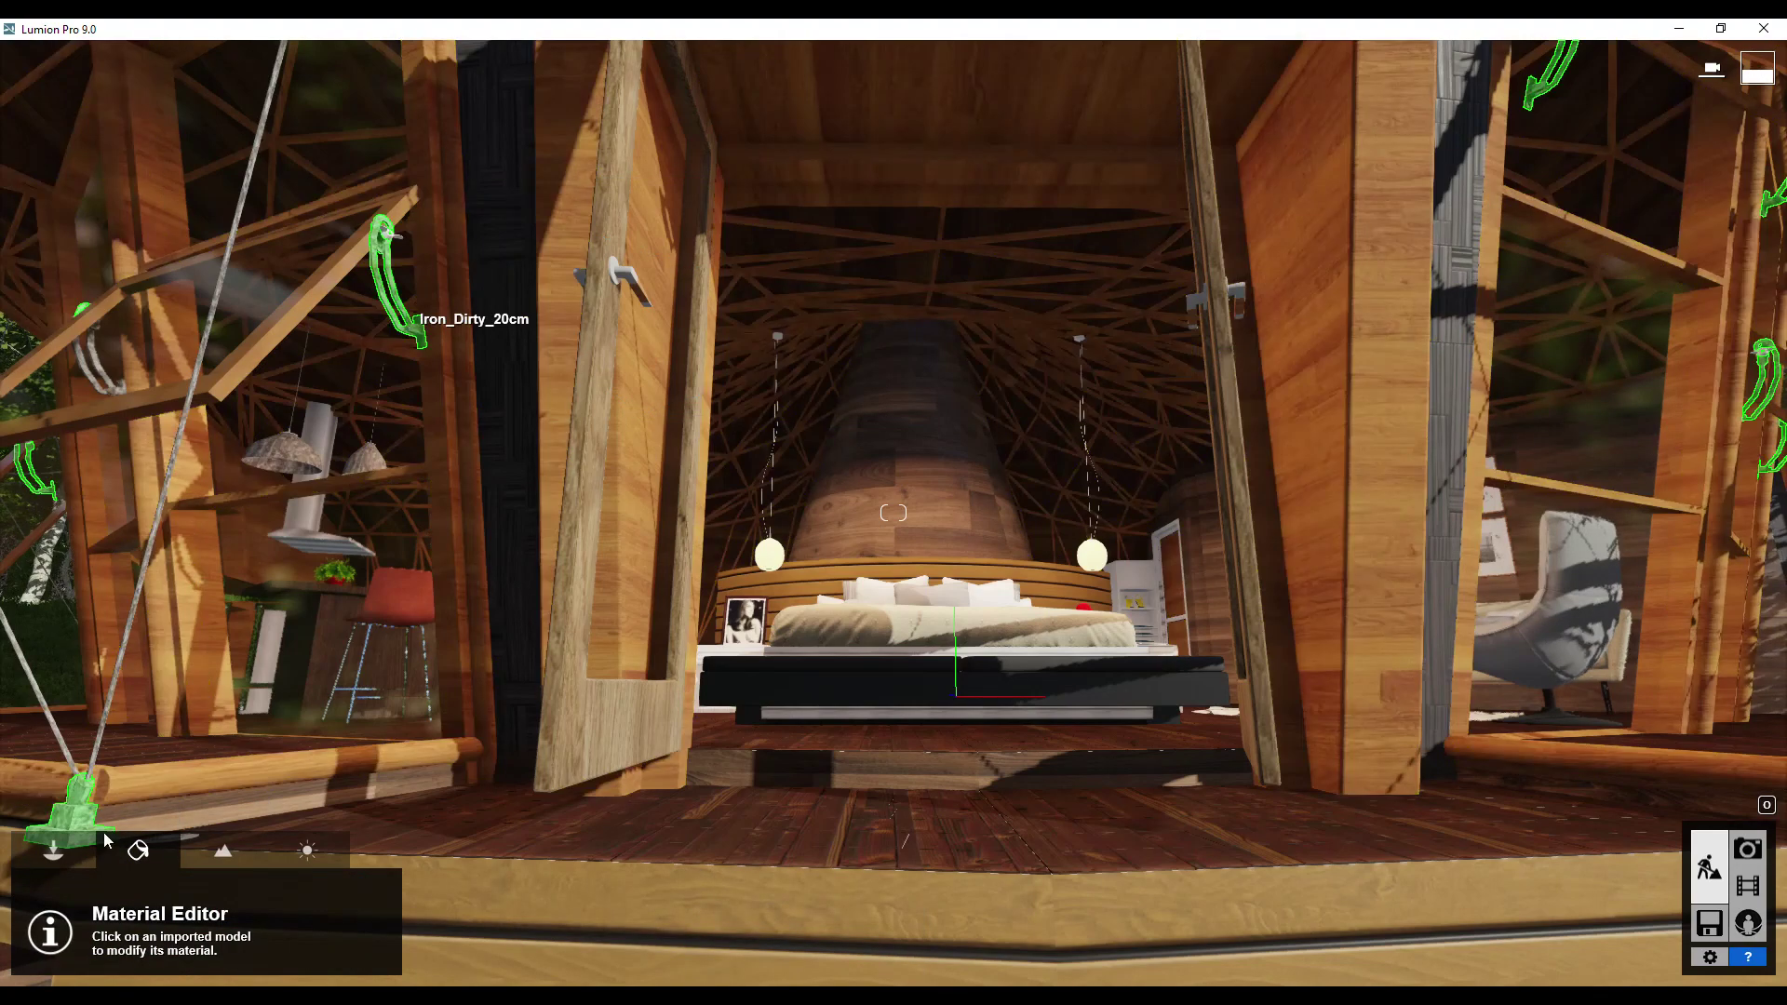
{"action": "left_click", "coordinate": [47, 852]}
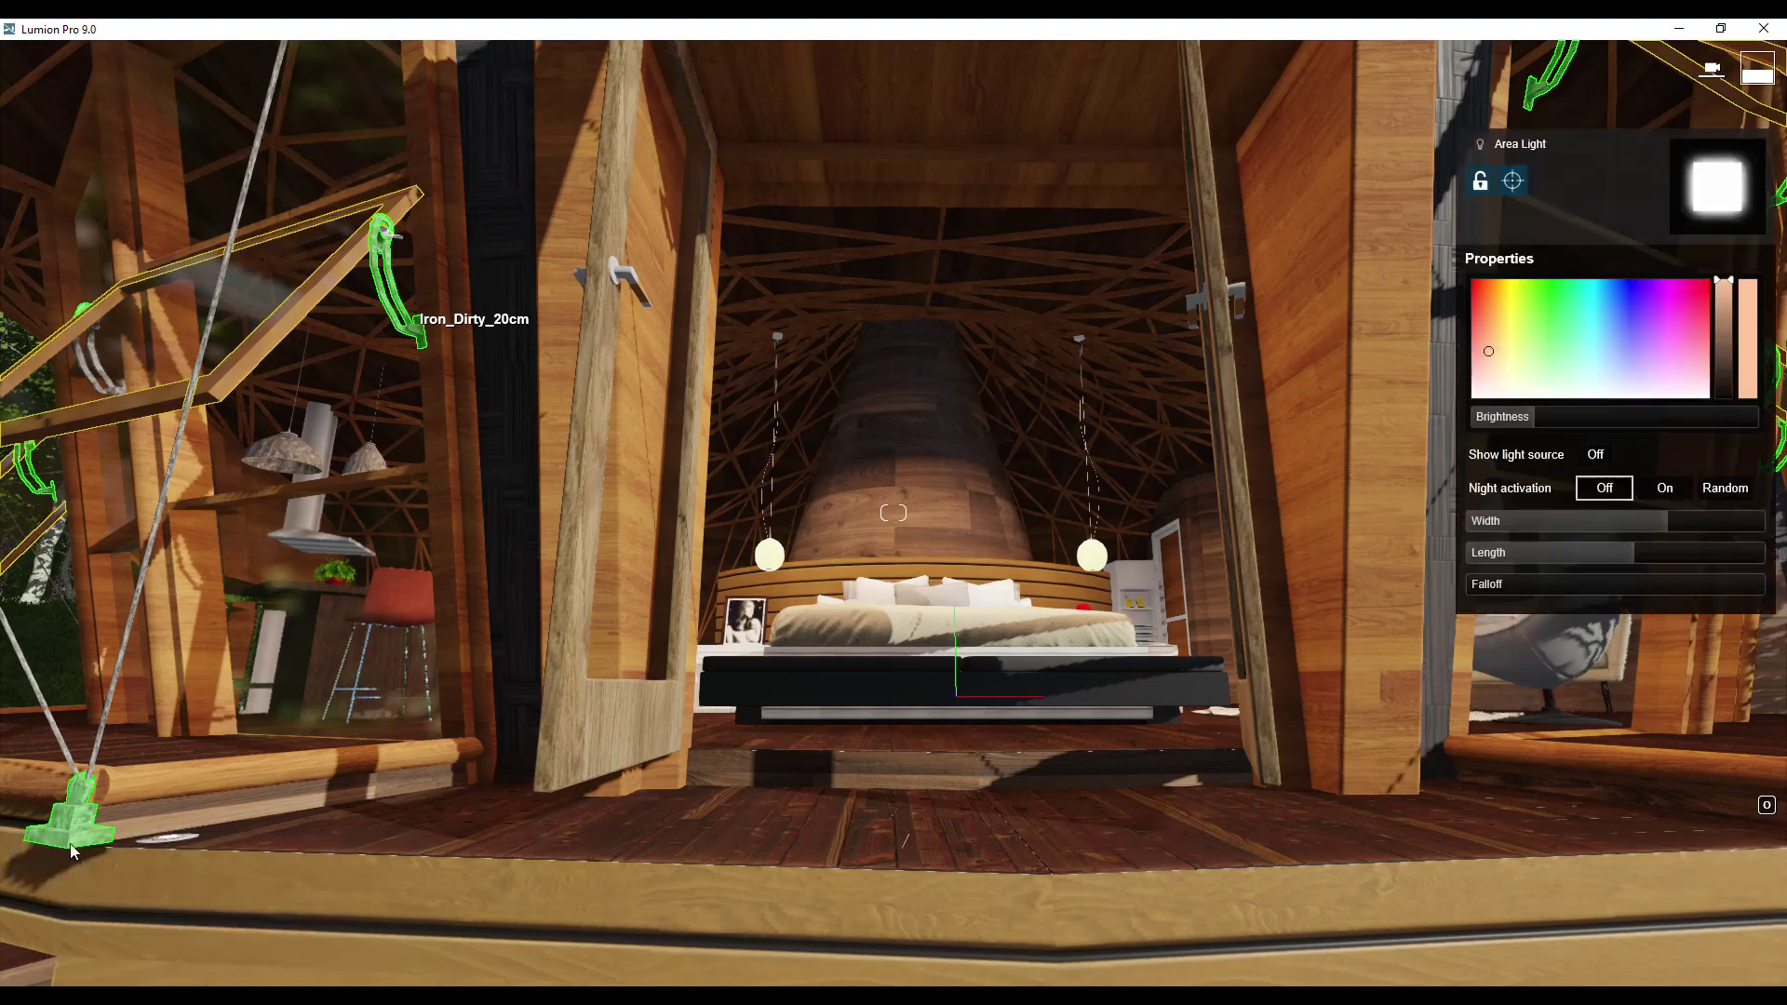
Browse the Indoor > Metal material library to give the door handles Brass, then back out
{"action": "left_click", "coordinate": [137, 354]}
{"action": "left_click", "coordinate": [281, 405]}
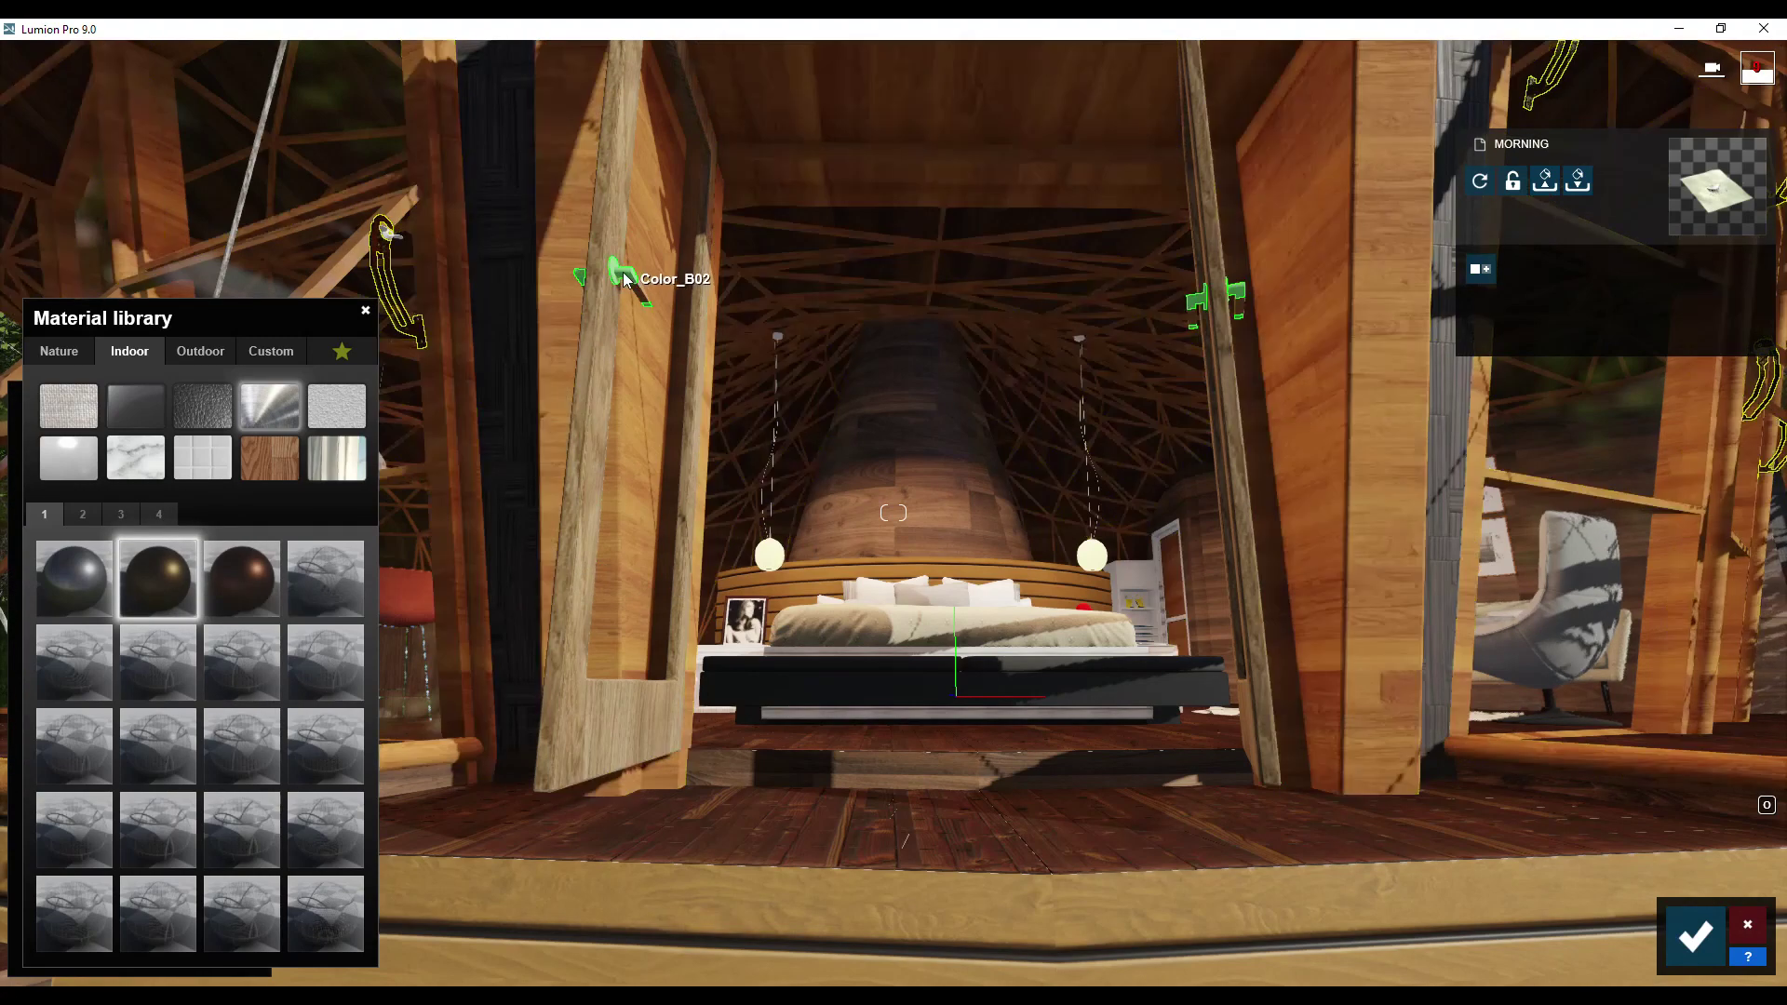
{"action": "left_click", "coordinate": [270, 351]}
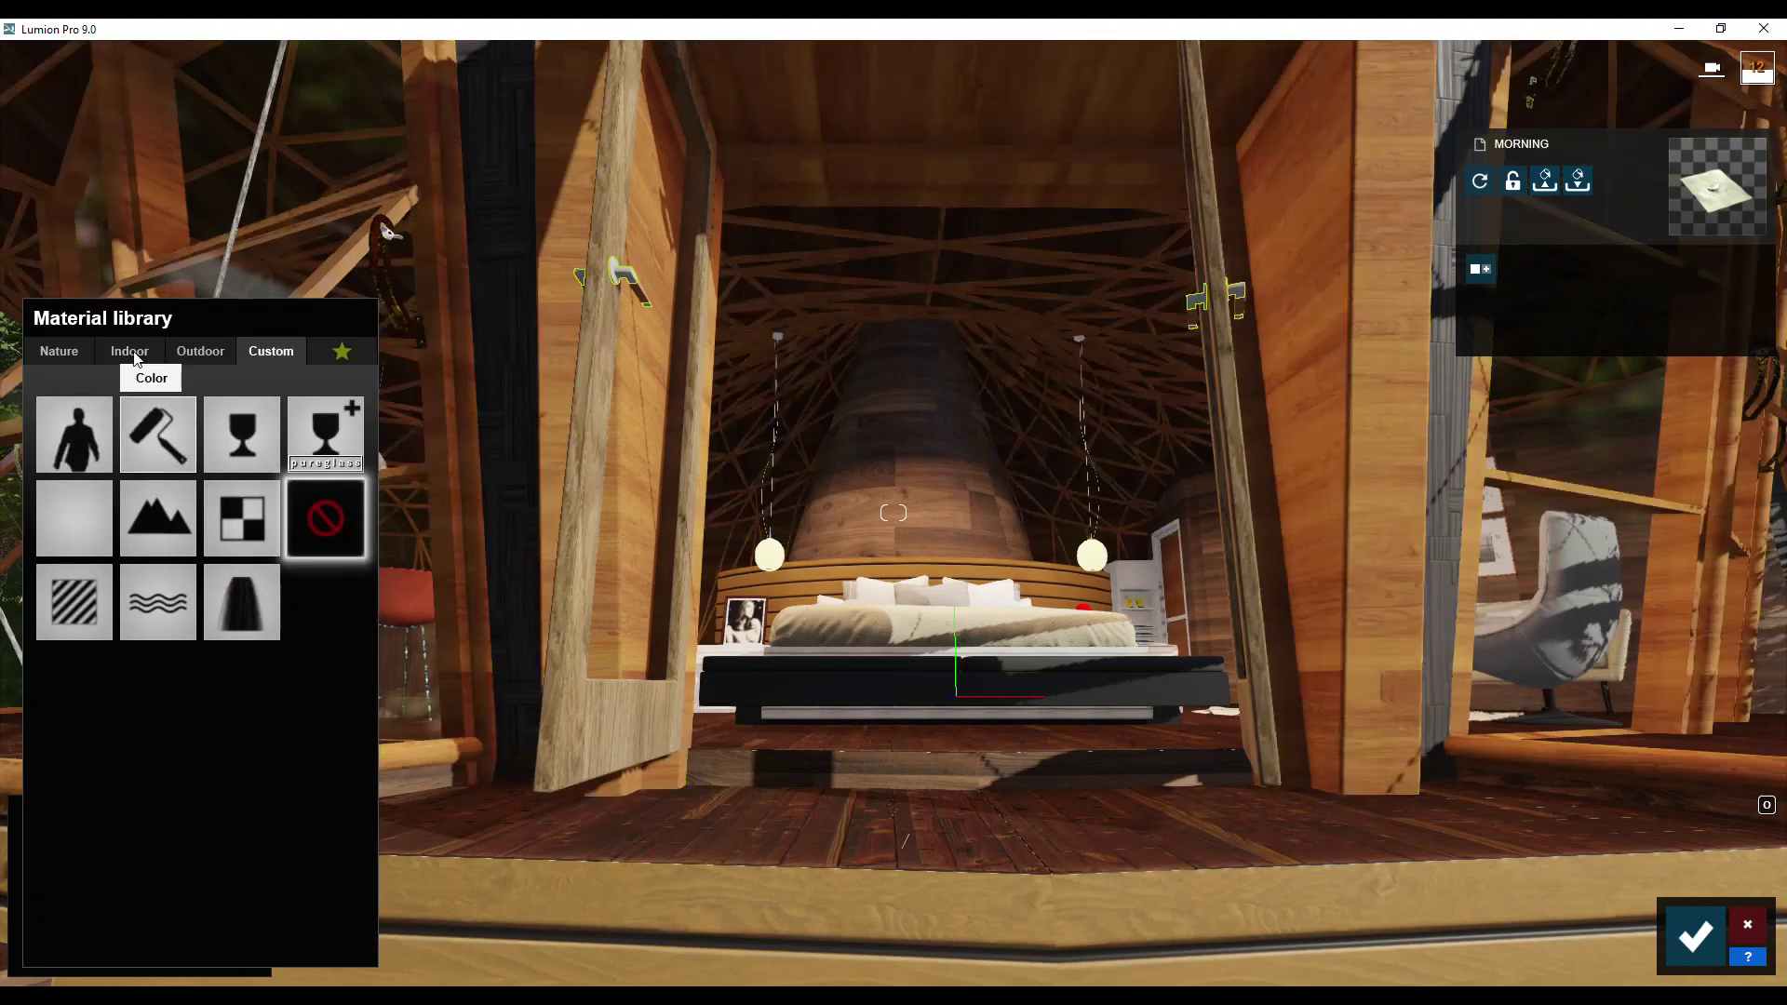
{"action": "left_click", "coordinate": [149, 359]}
{"action": "left_click", "coordinate": [269, 401]}
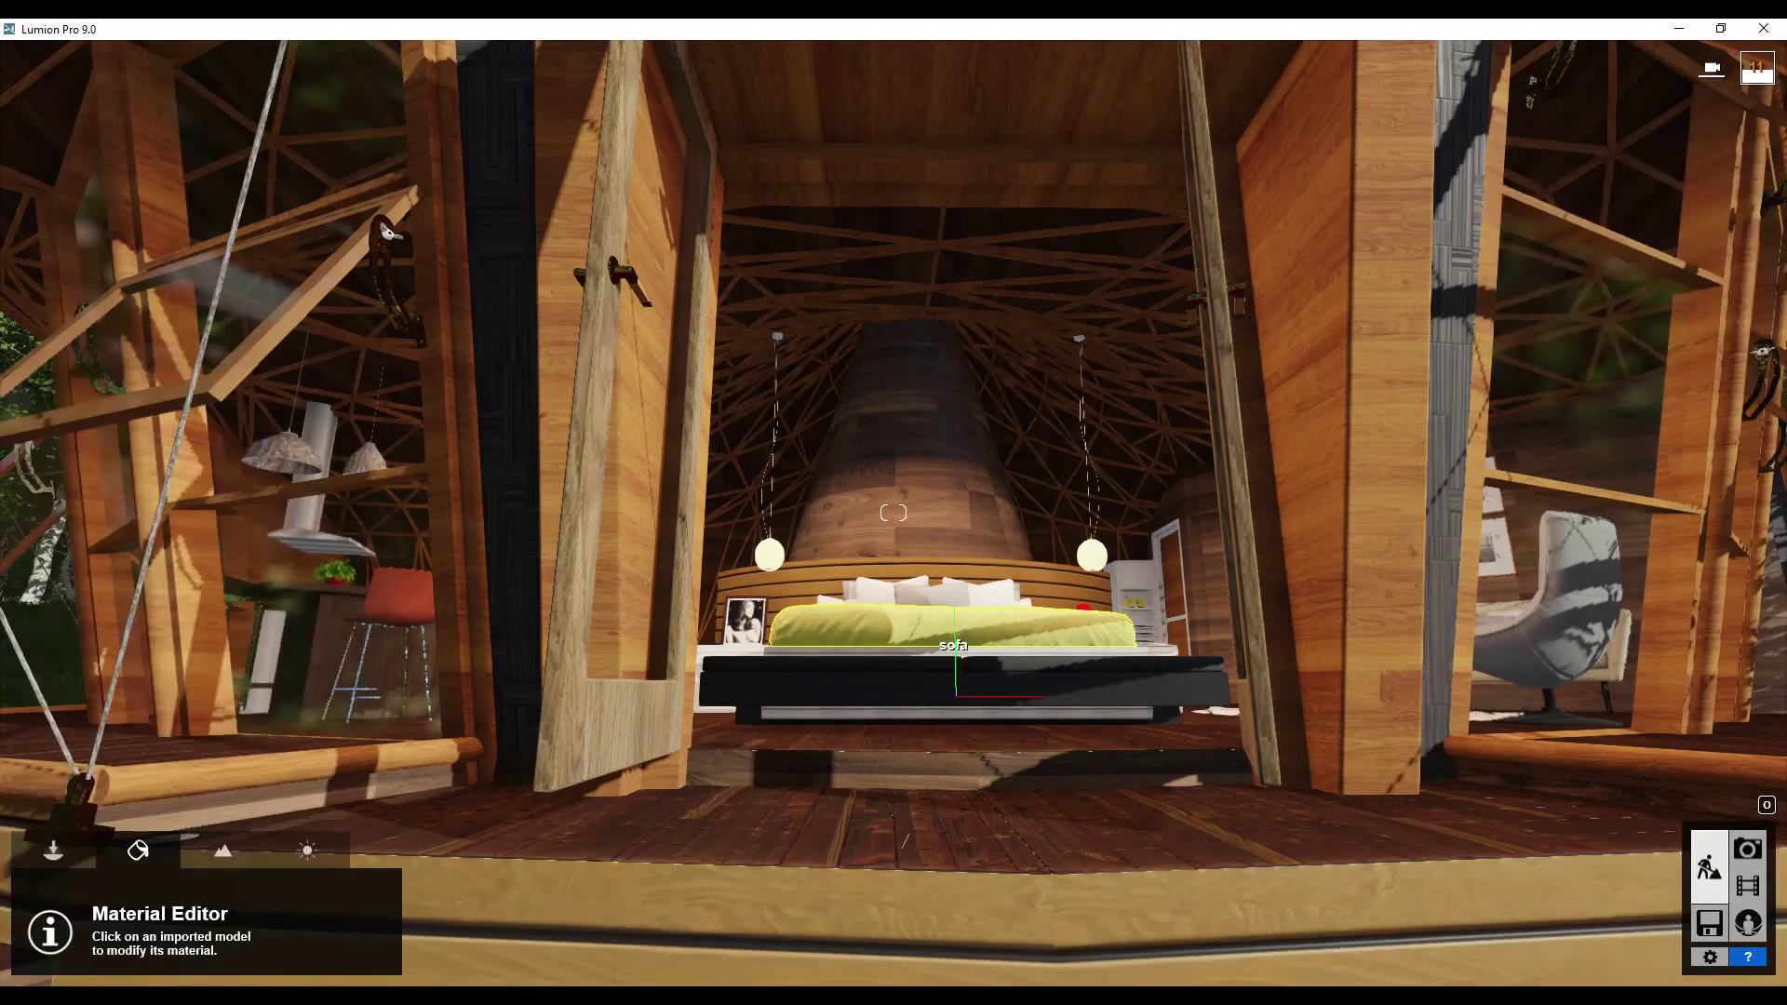
{"action": "key", "text": "s"}
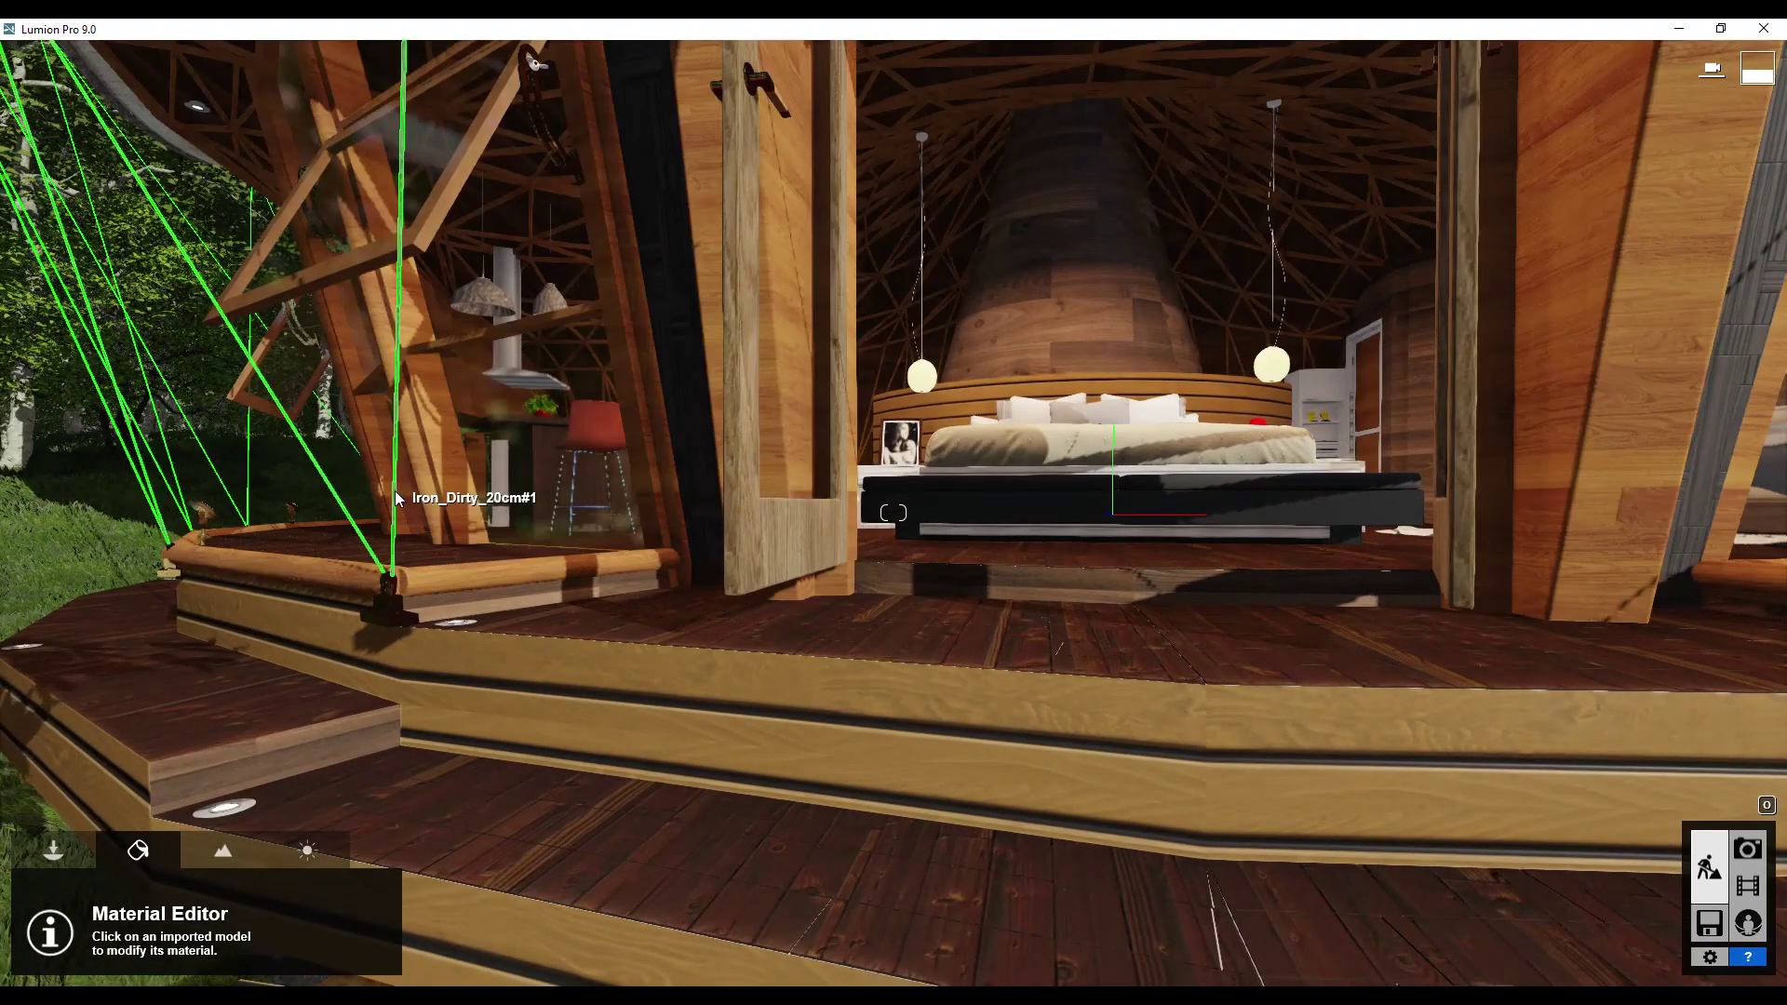
{"action": "key", "text": "s"}
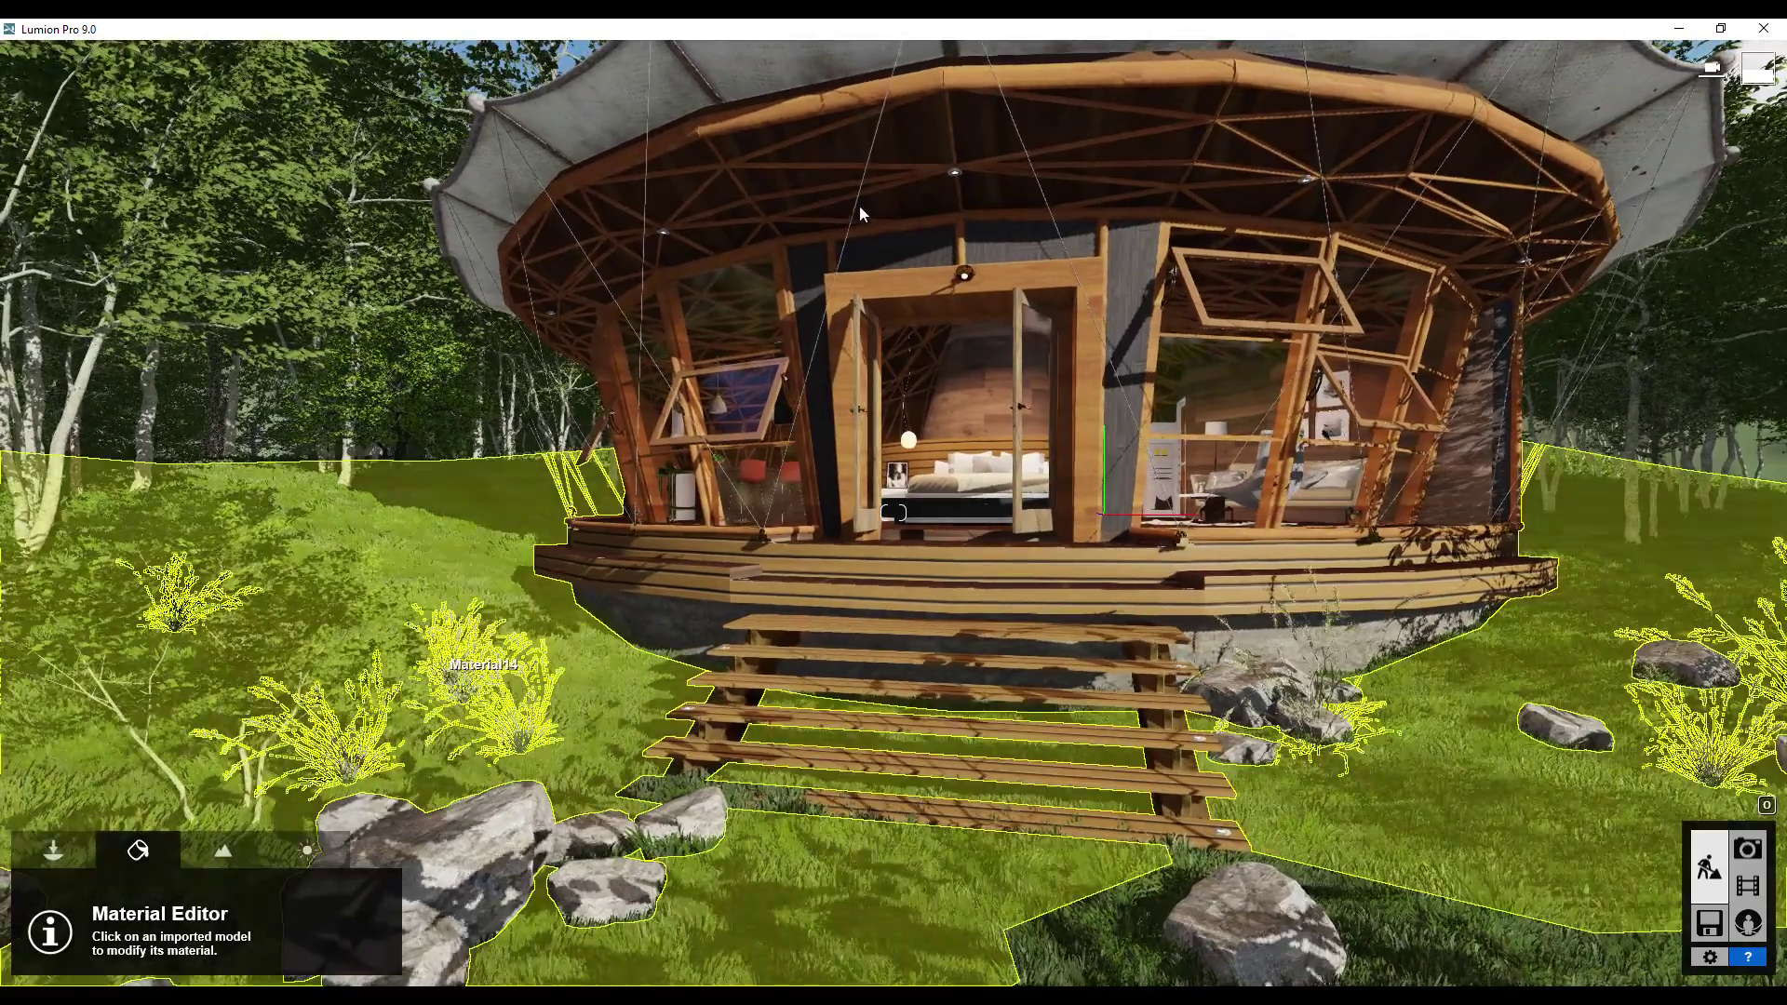
{"action": "key", "text": "w"}
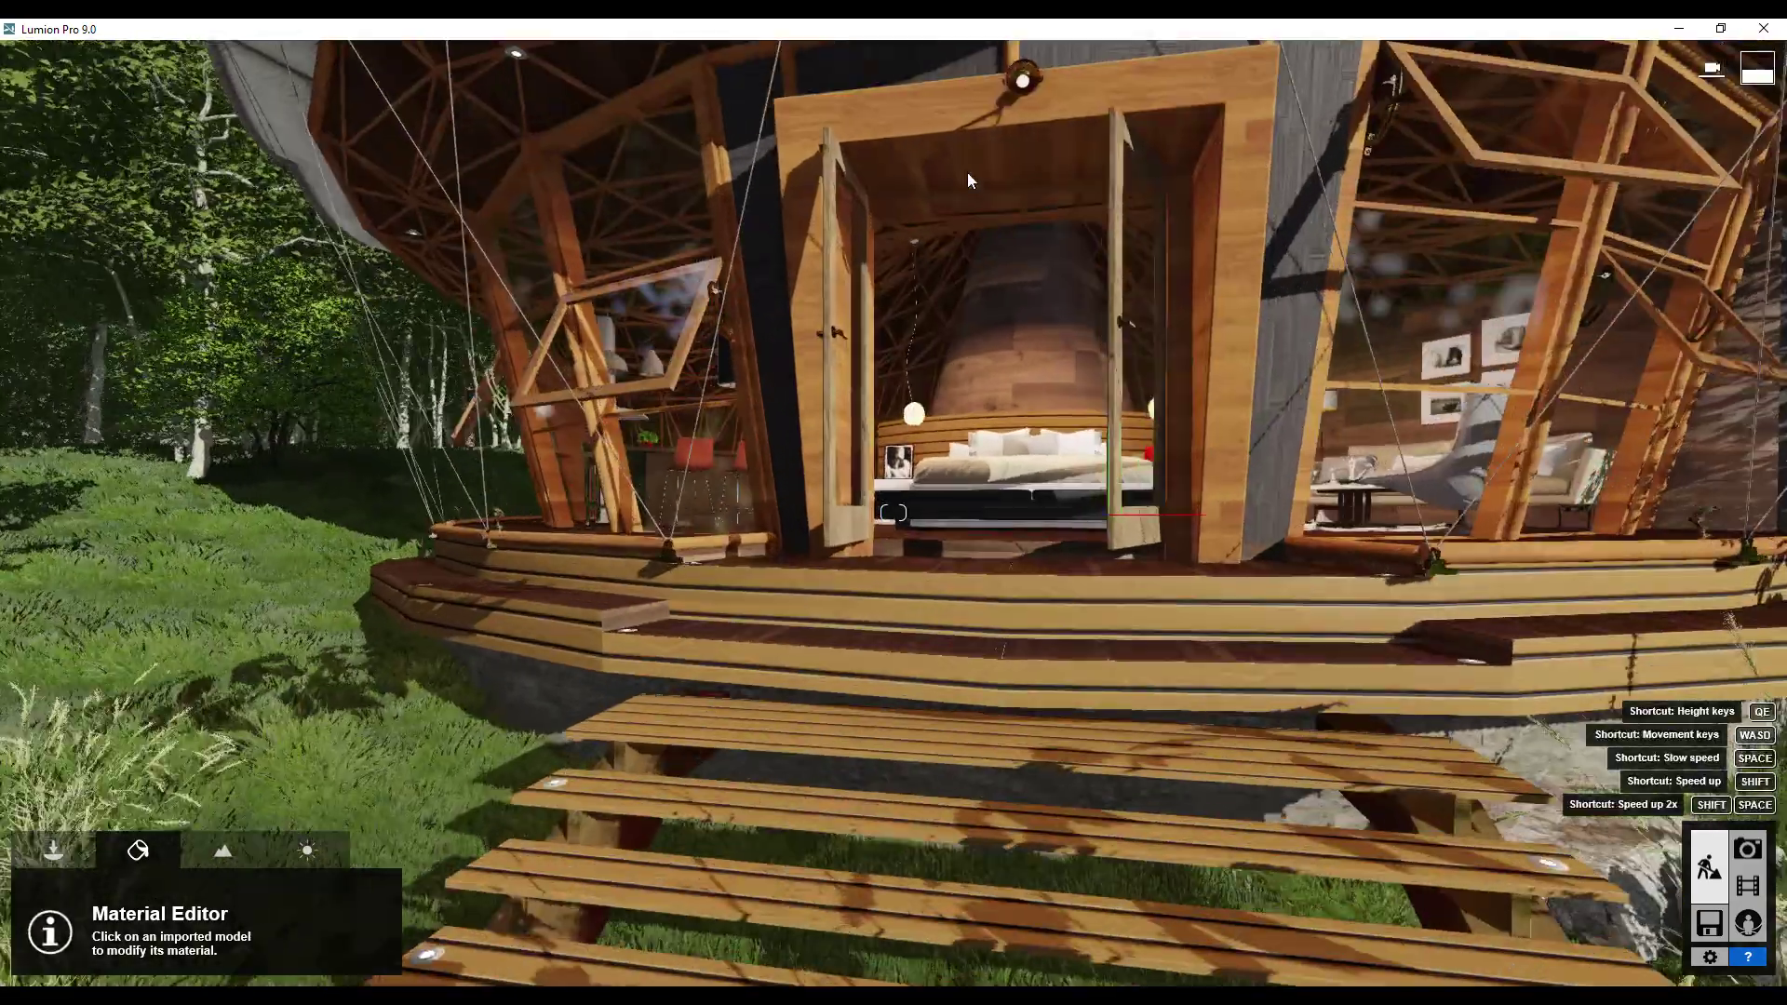
{"action": "key", "text": "s"}
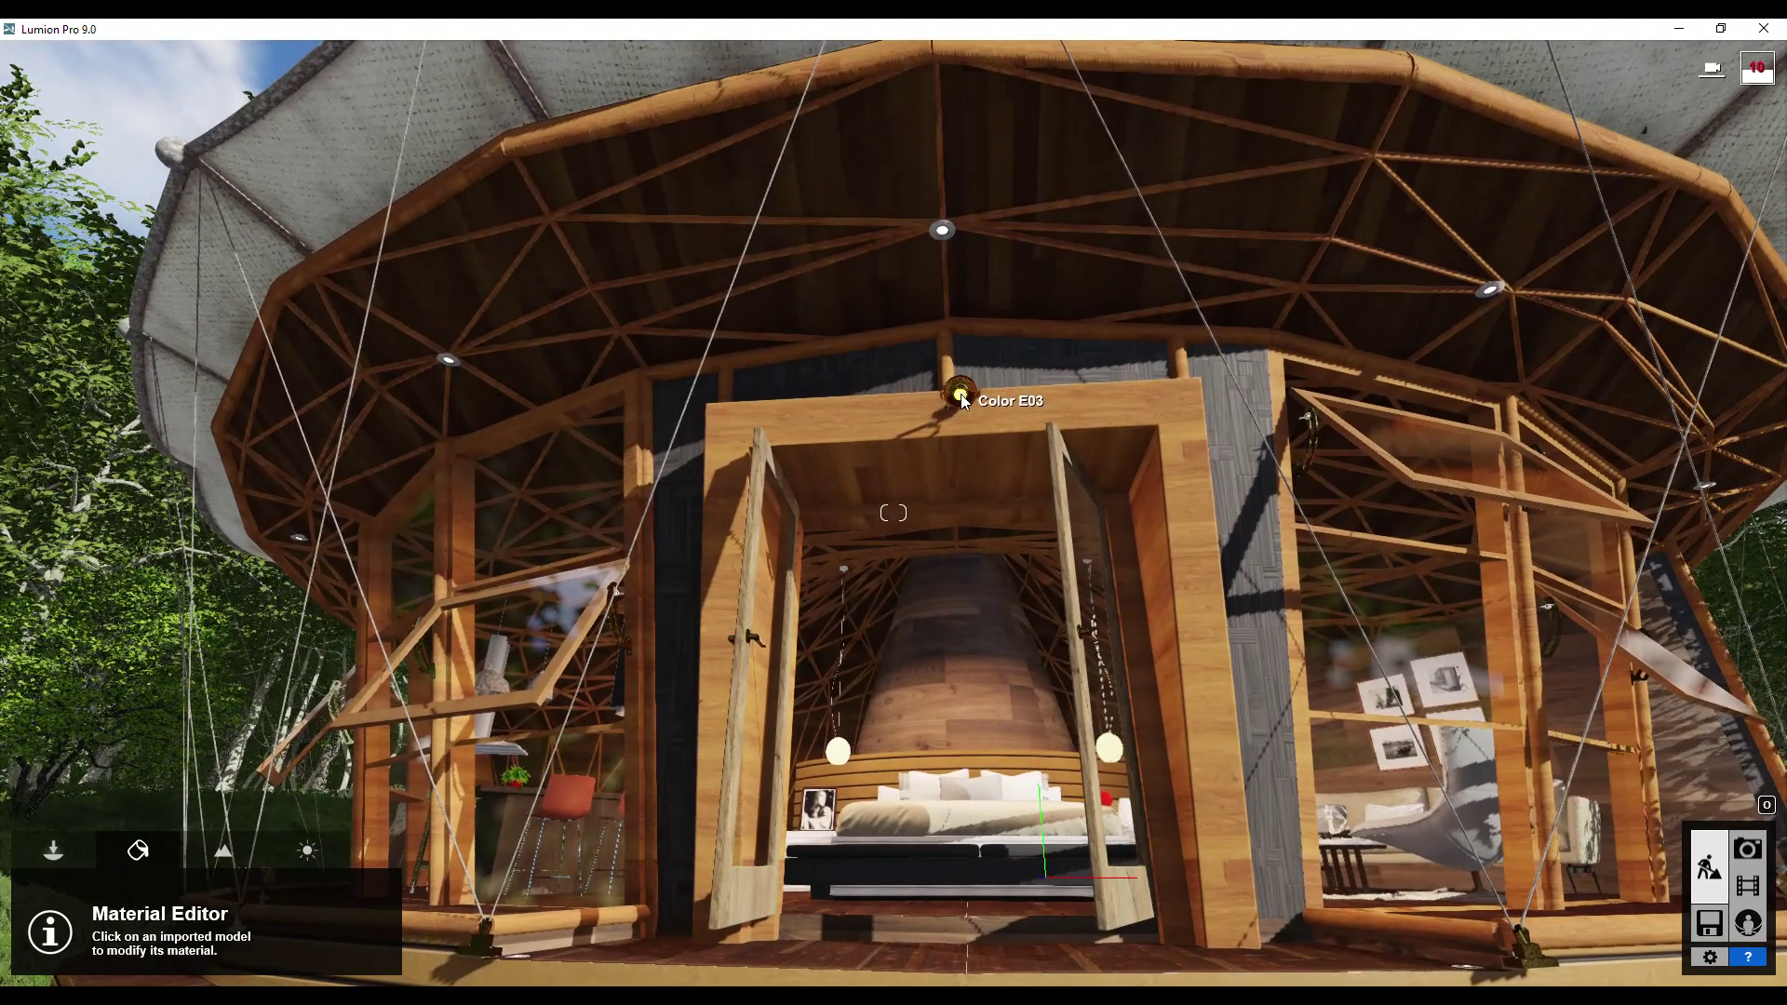
{"action": "left_click", "coordinate": [386, 717]}
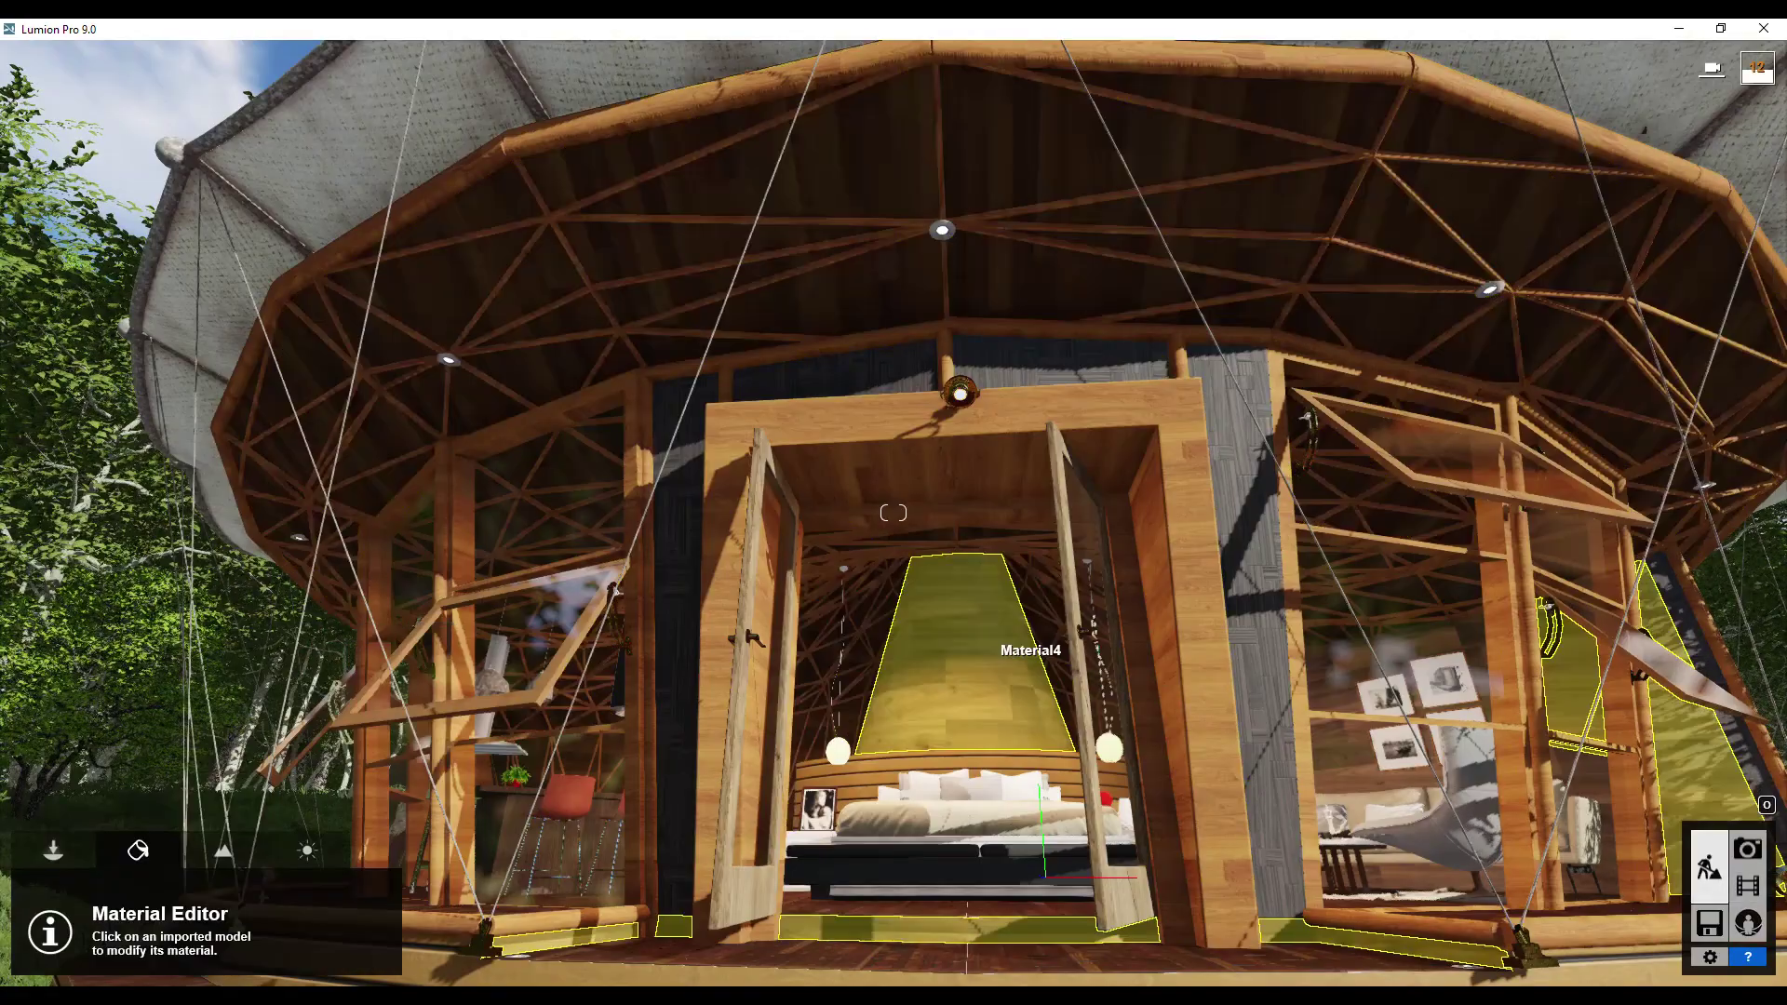
{"action": "scroll", "coordinate": [1029, 639], "scroll_direction": "down", "scroll_amount": 2}
{"action": "right_click_drag", "start_coordinate": [1029, 638], "coordinate": [1303, 642]}
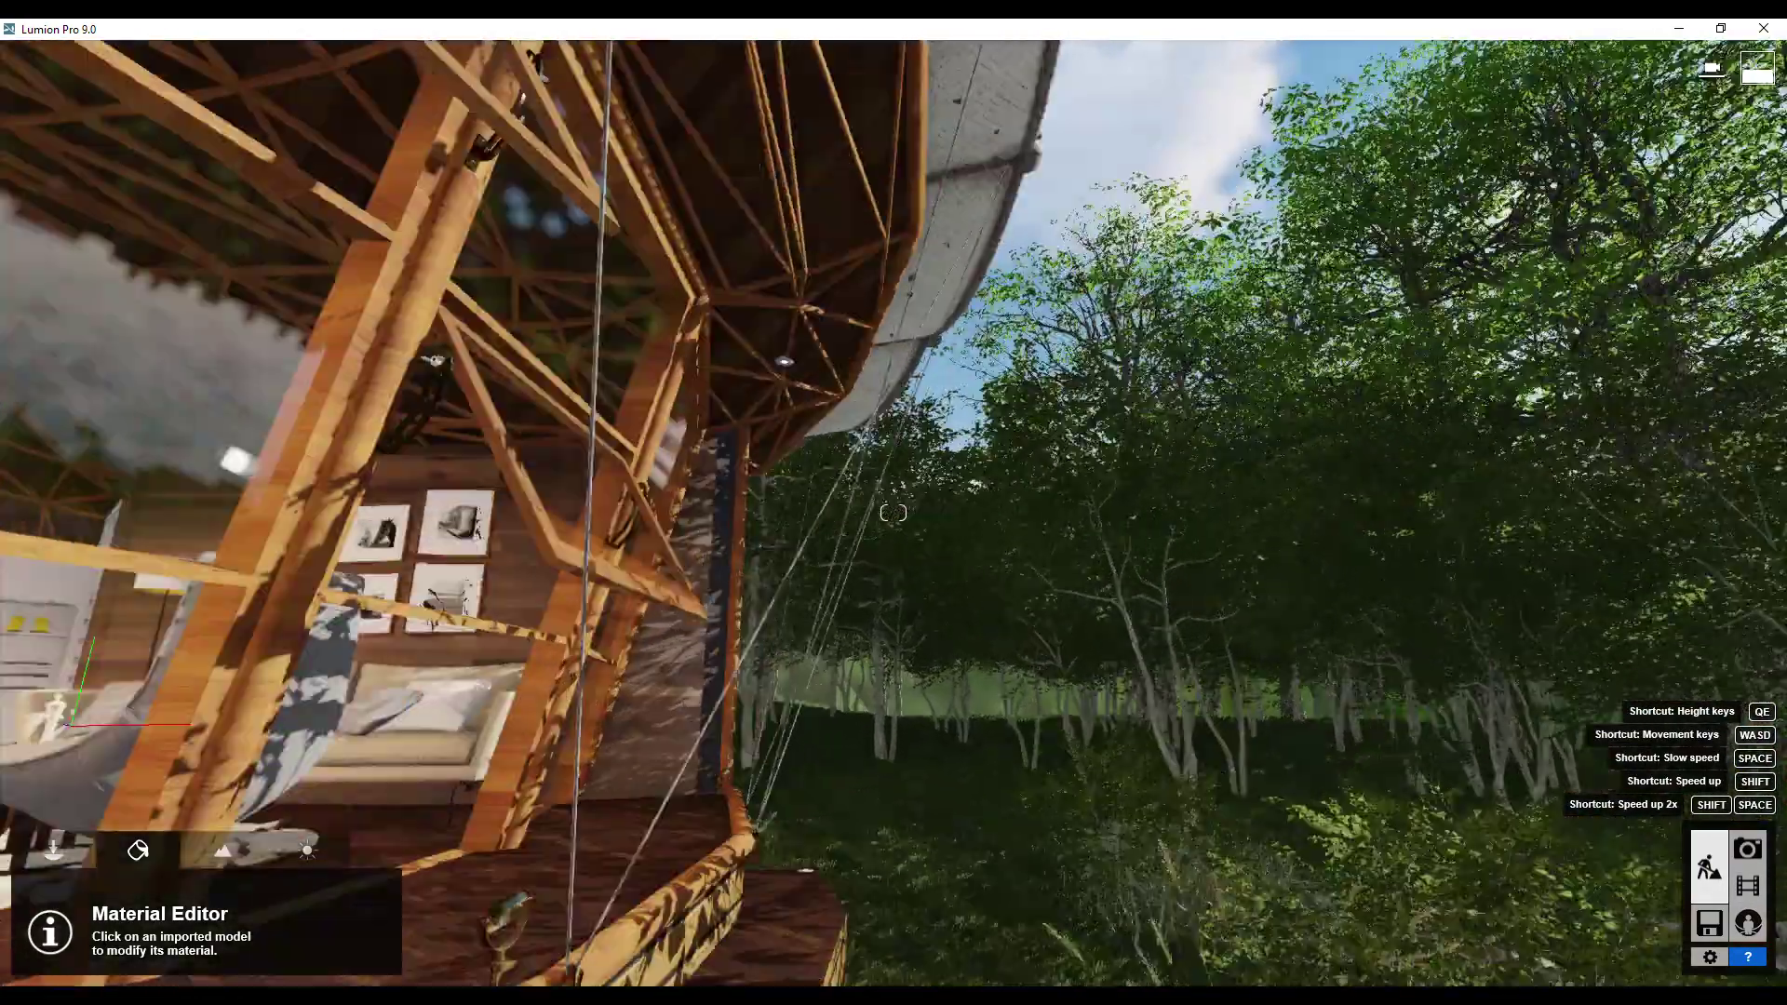
{"action": "right_click_drag", "start_coordinate": [1117, 642], "coordinate": [845, 628]}
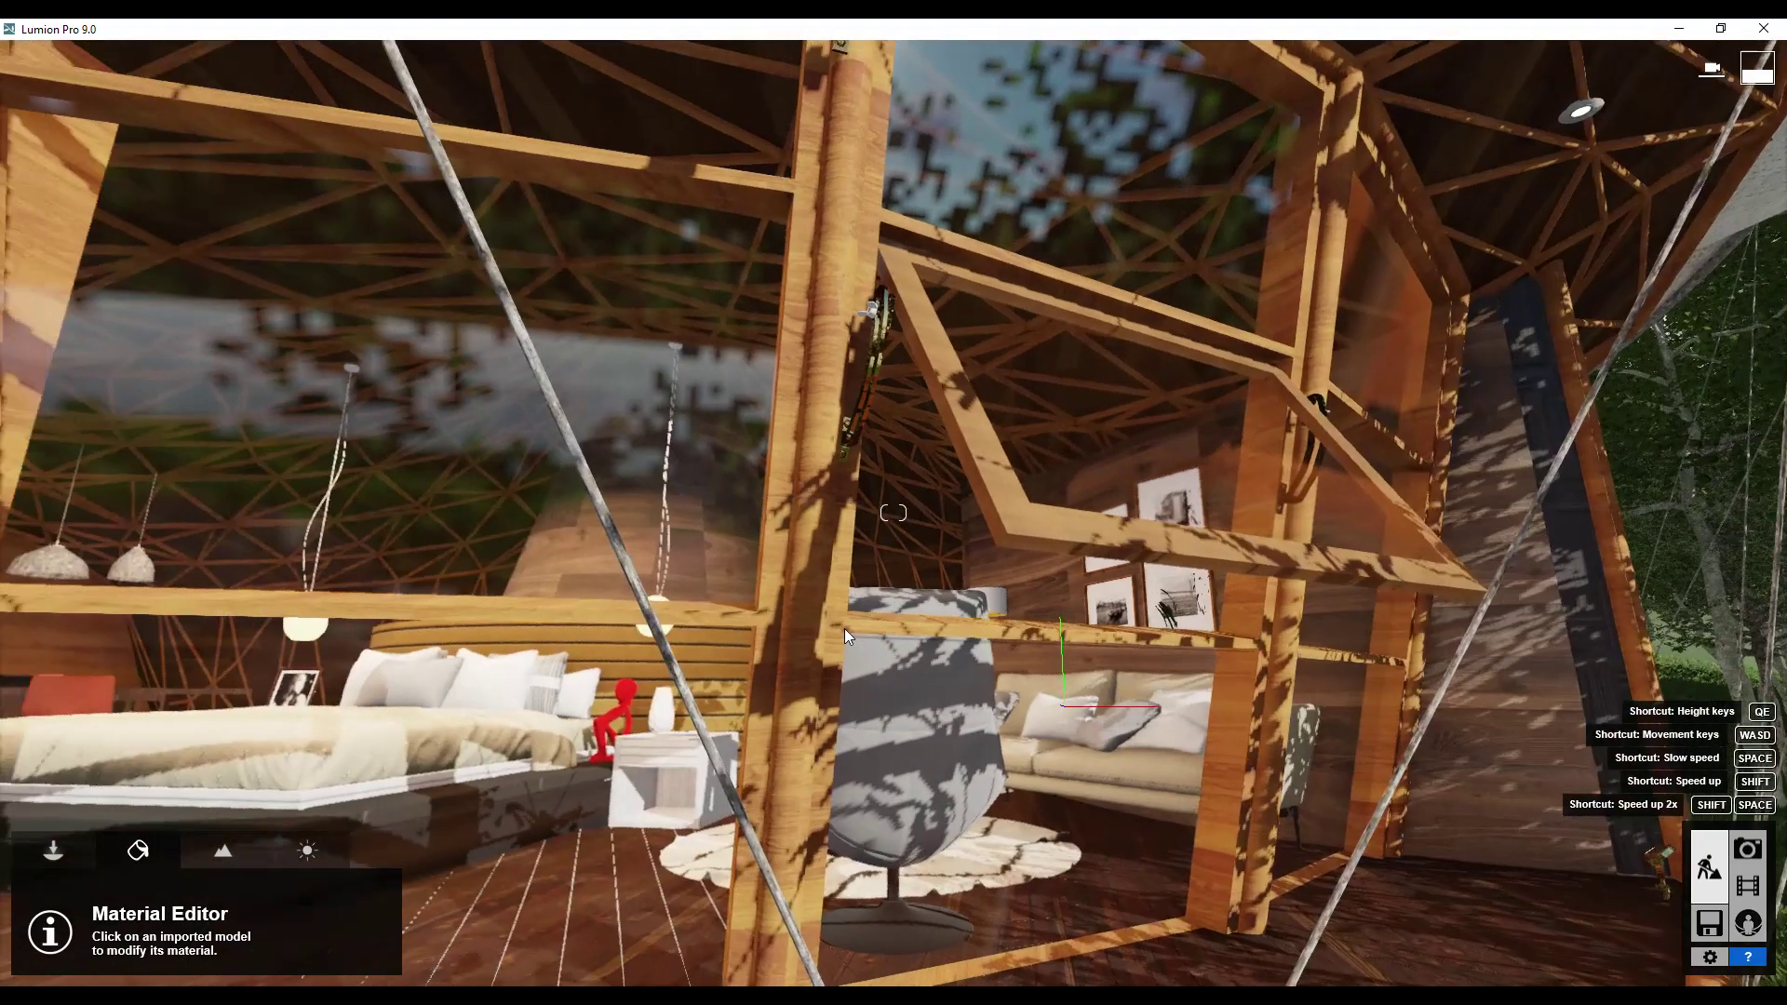
{"action": "scroll", "coordinate": [845, 628], "scroll_direction": "down", "scroll_amount": 3}
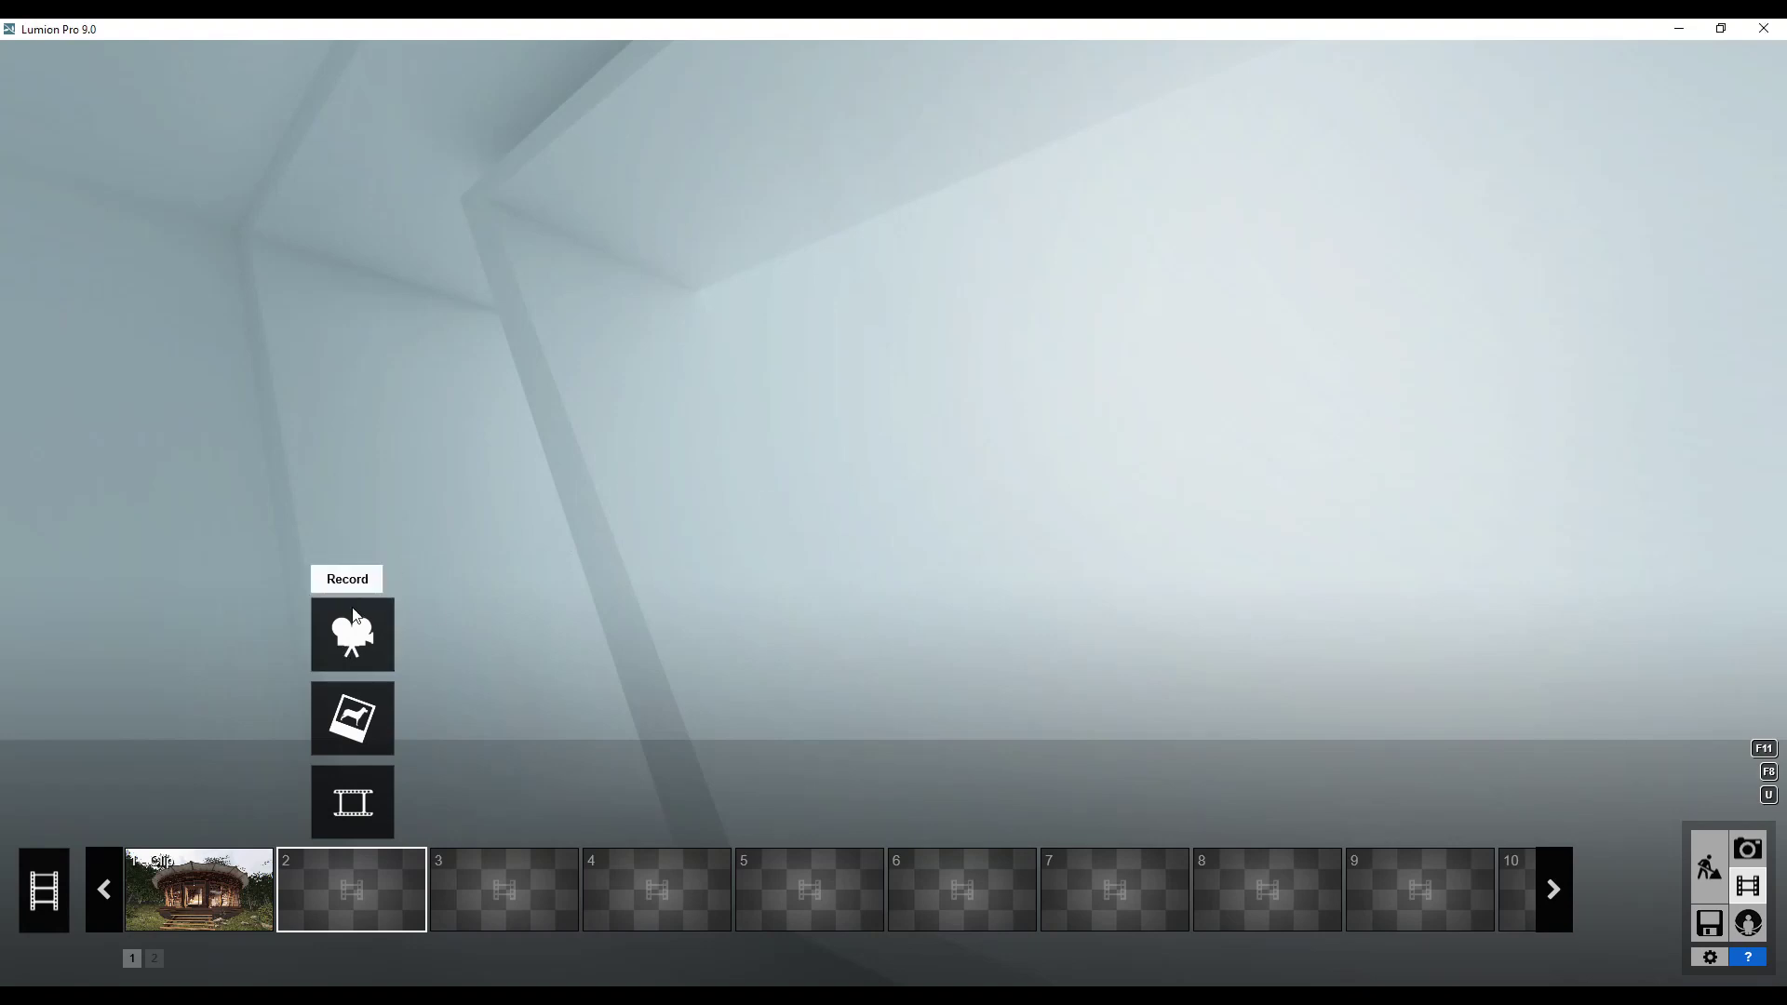
Start recording a new camera clip in movie slot 2
{"action": "left_click", "coordinate": [346, 640]}
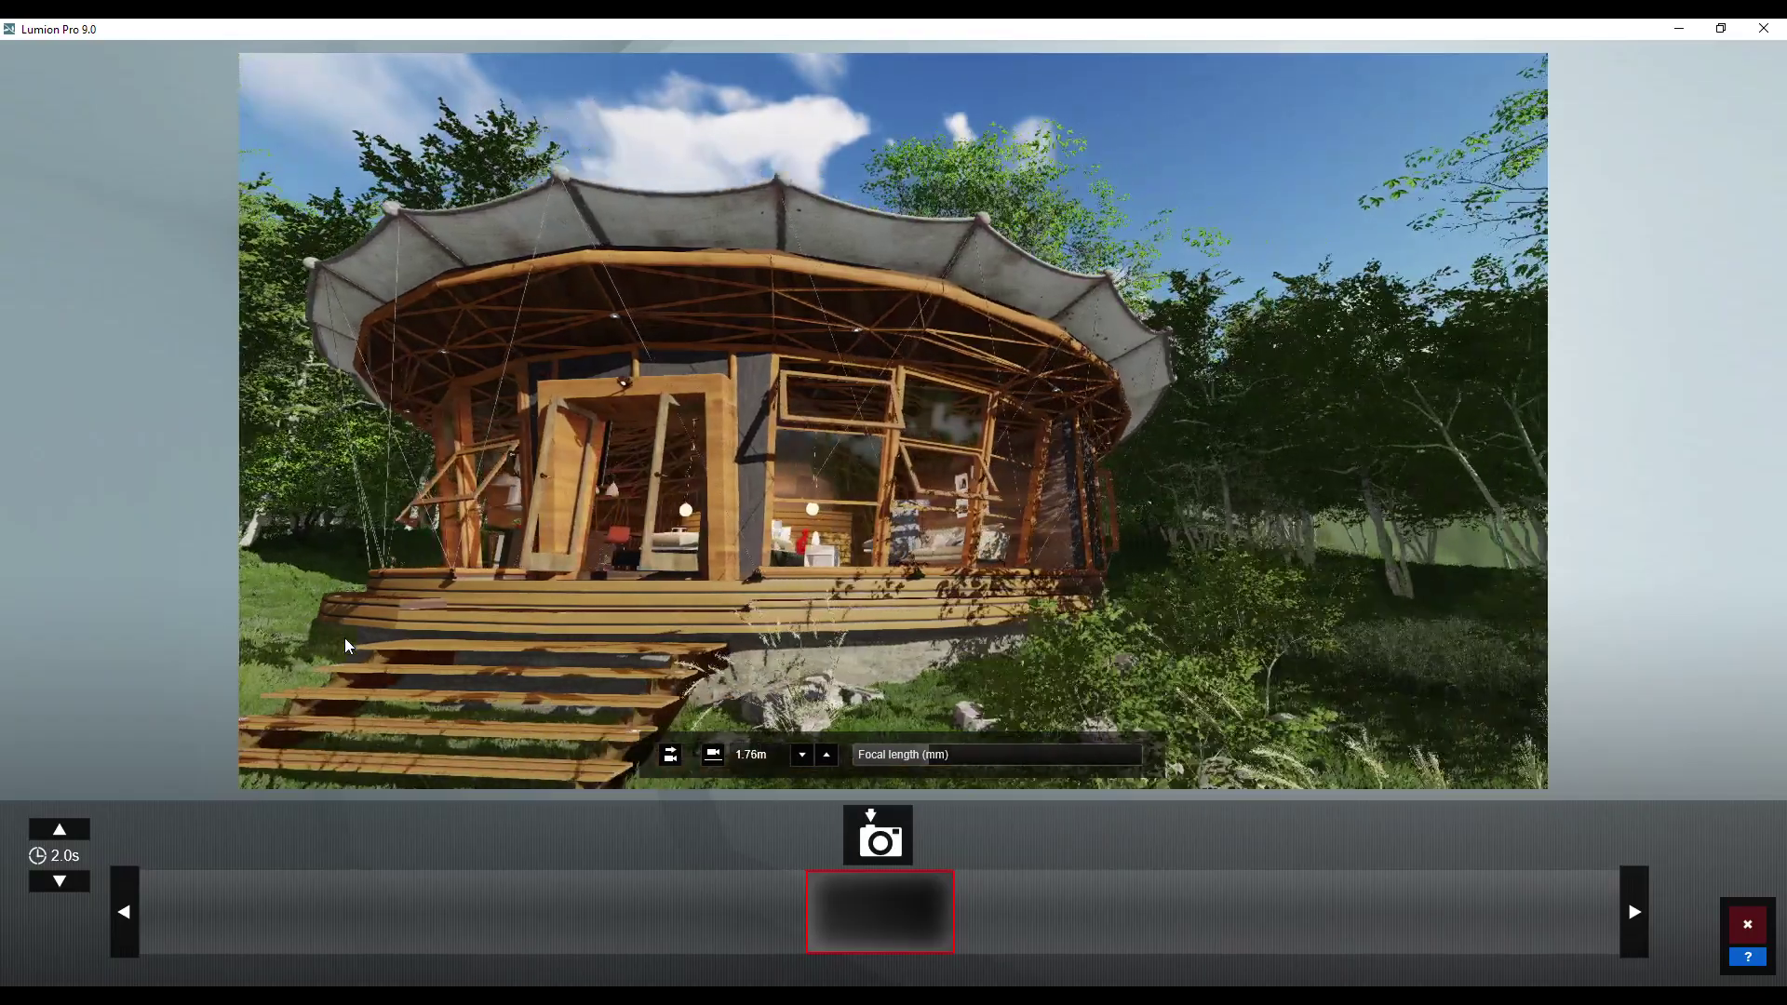
Frame the house from the forest for keyframe one, then raise the camera for keyframe two
{"action": "right_click_drag", "start_coordinate": [344, 638], "coordinate": [279, 638]}
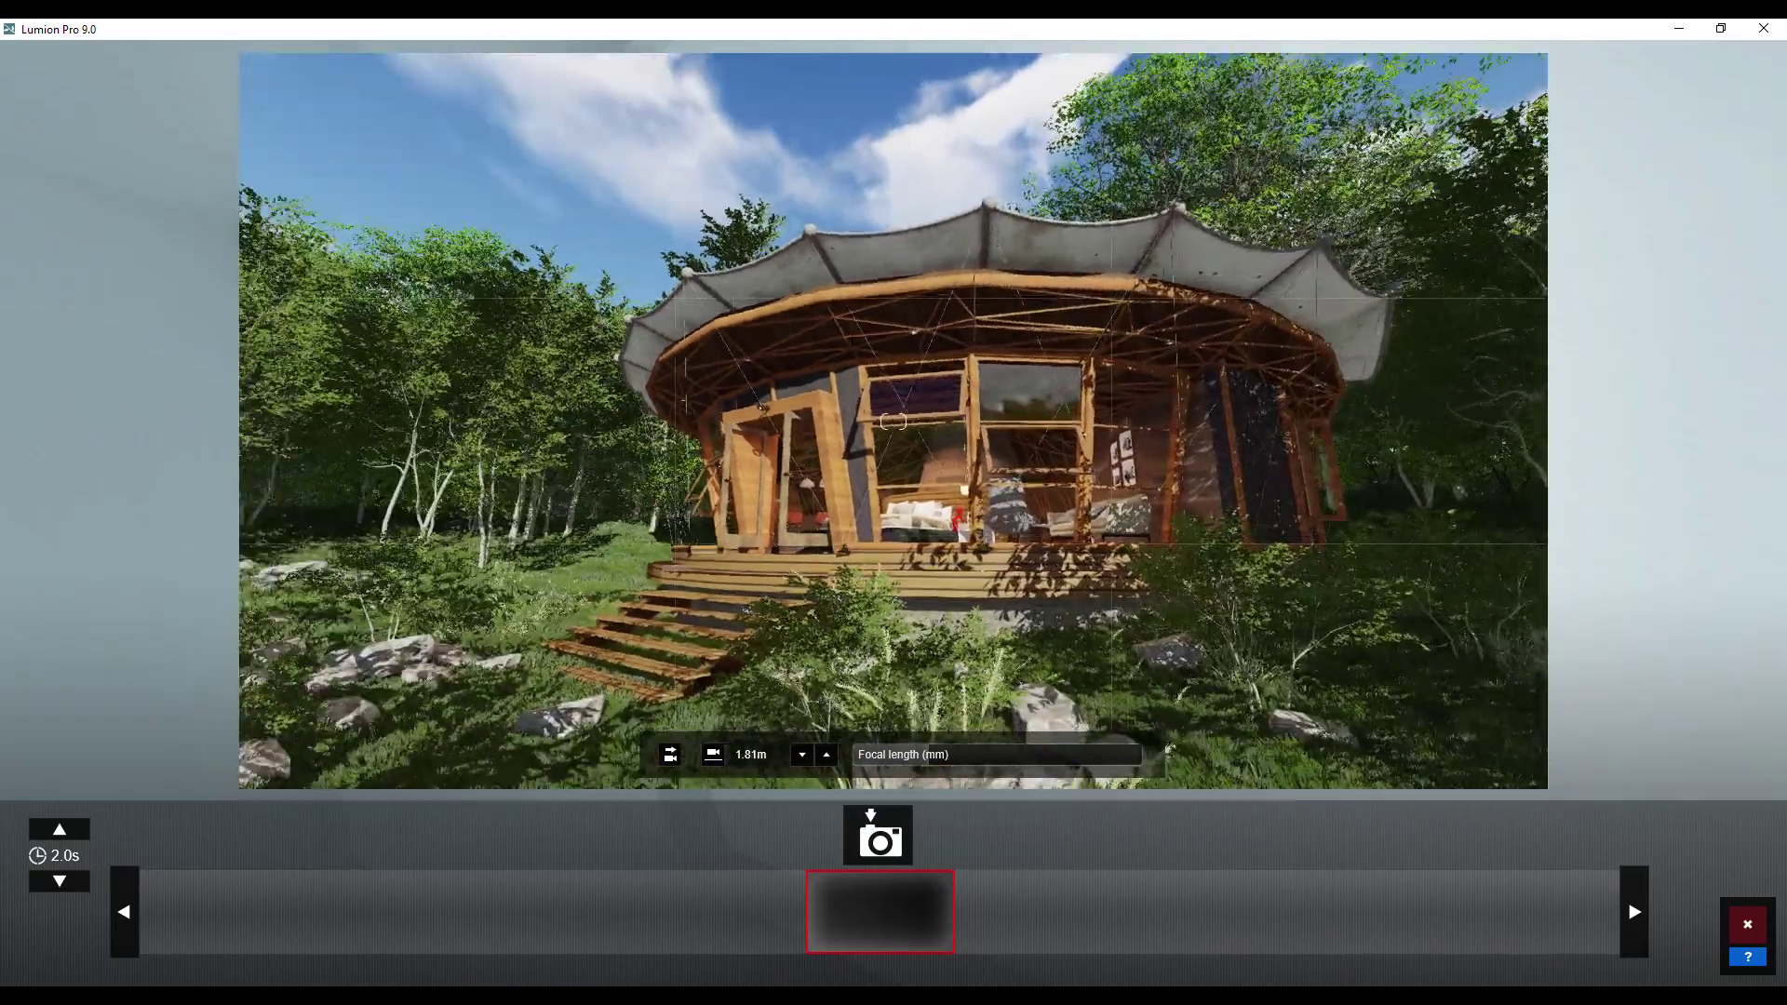
{"action": "right_click_drag", "start_coordinate": [605, 587], "coordinate": [558, 584]}
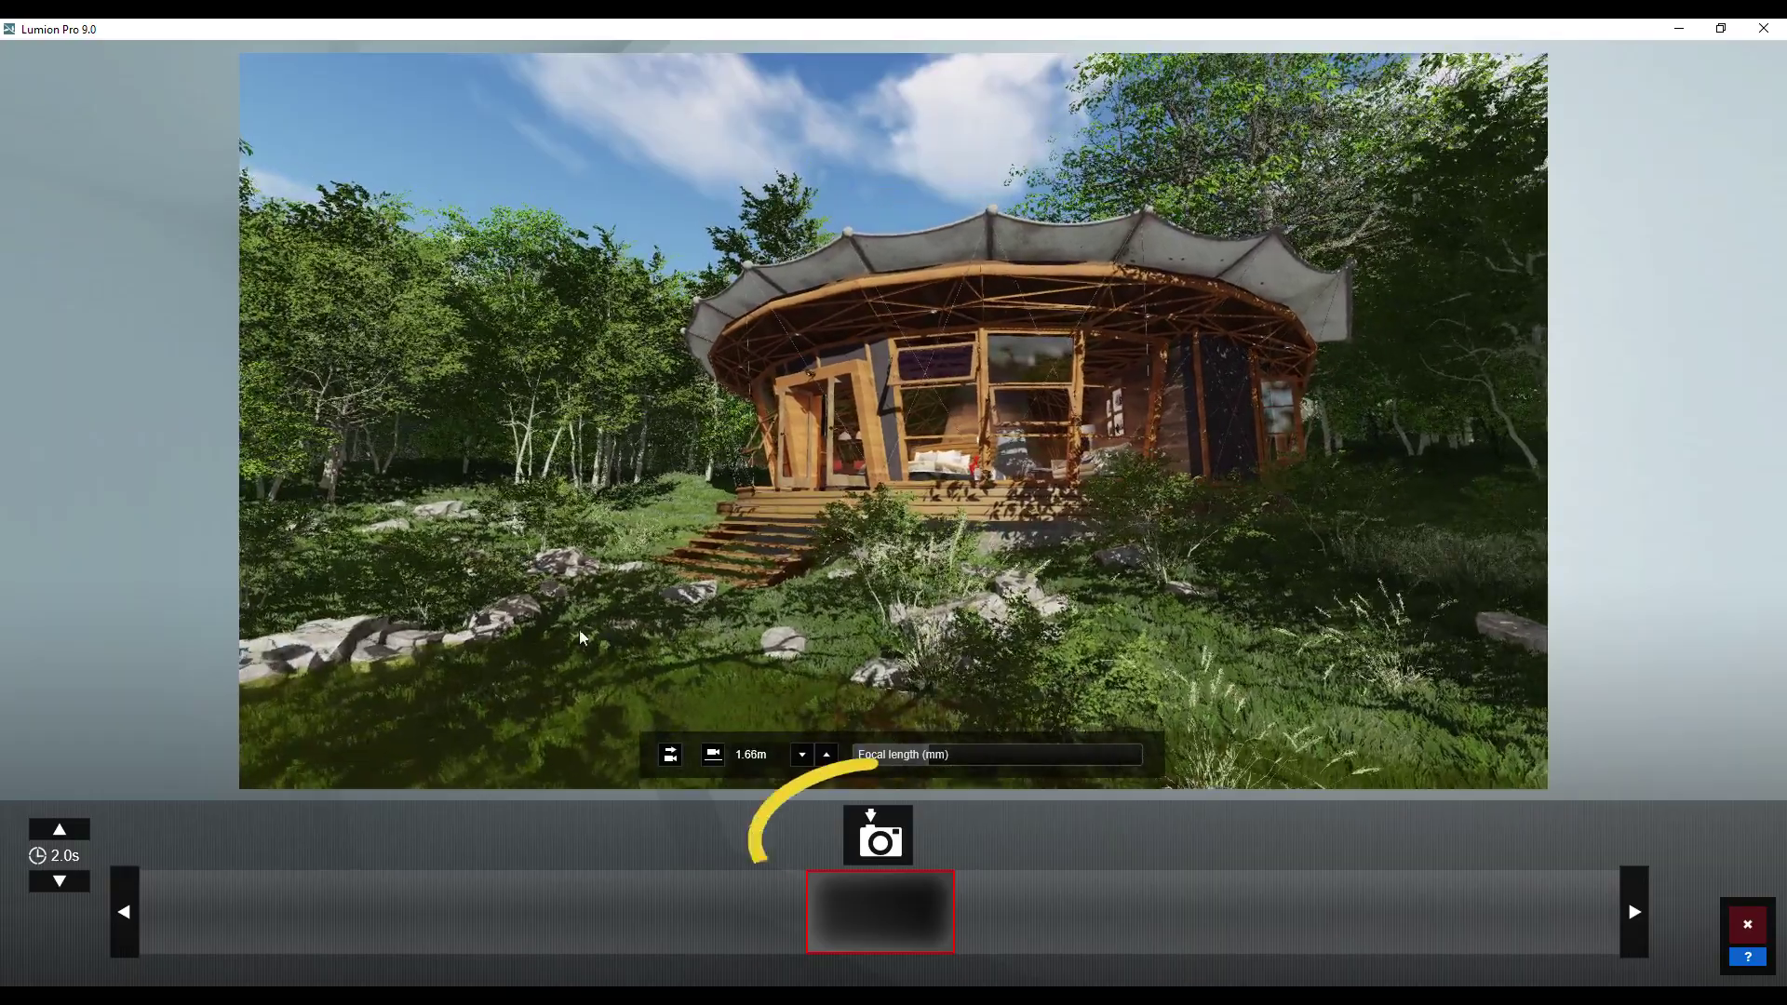
{"action": "left_click", "coordinate": [879, 842]}
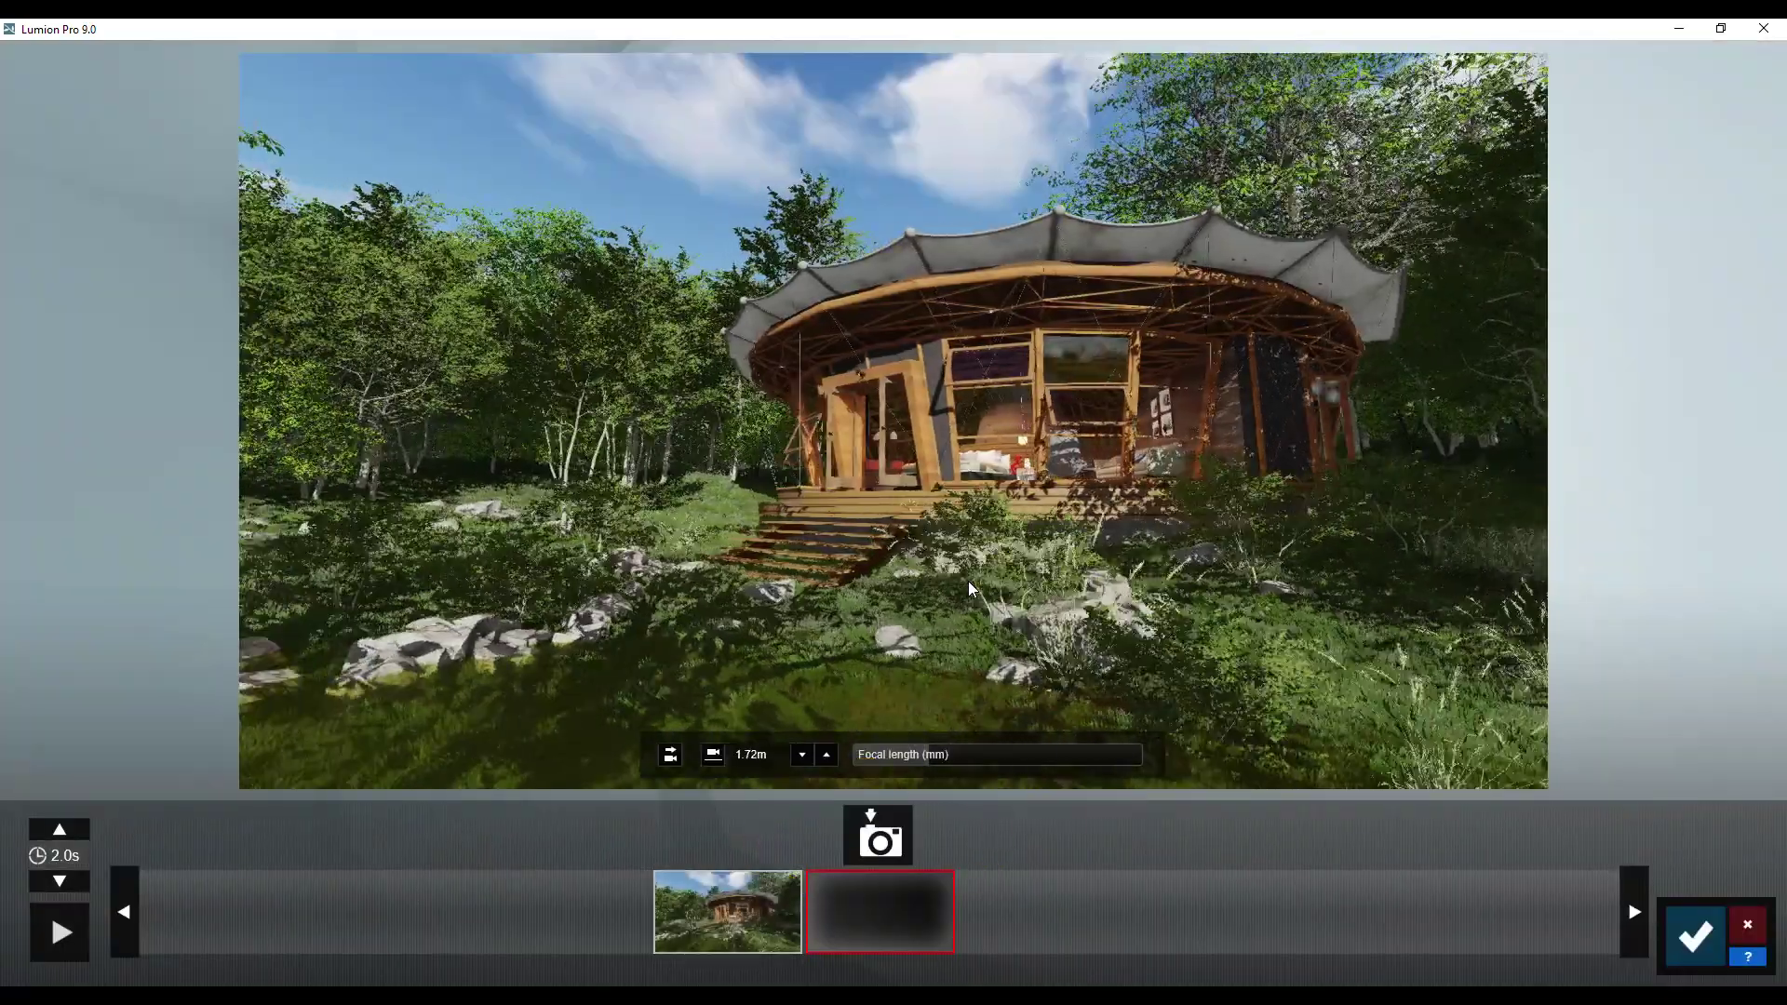
{"action": "right_click_drag", "start_coordinate": [968, 580], "coordinate": [979, 583]}
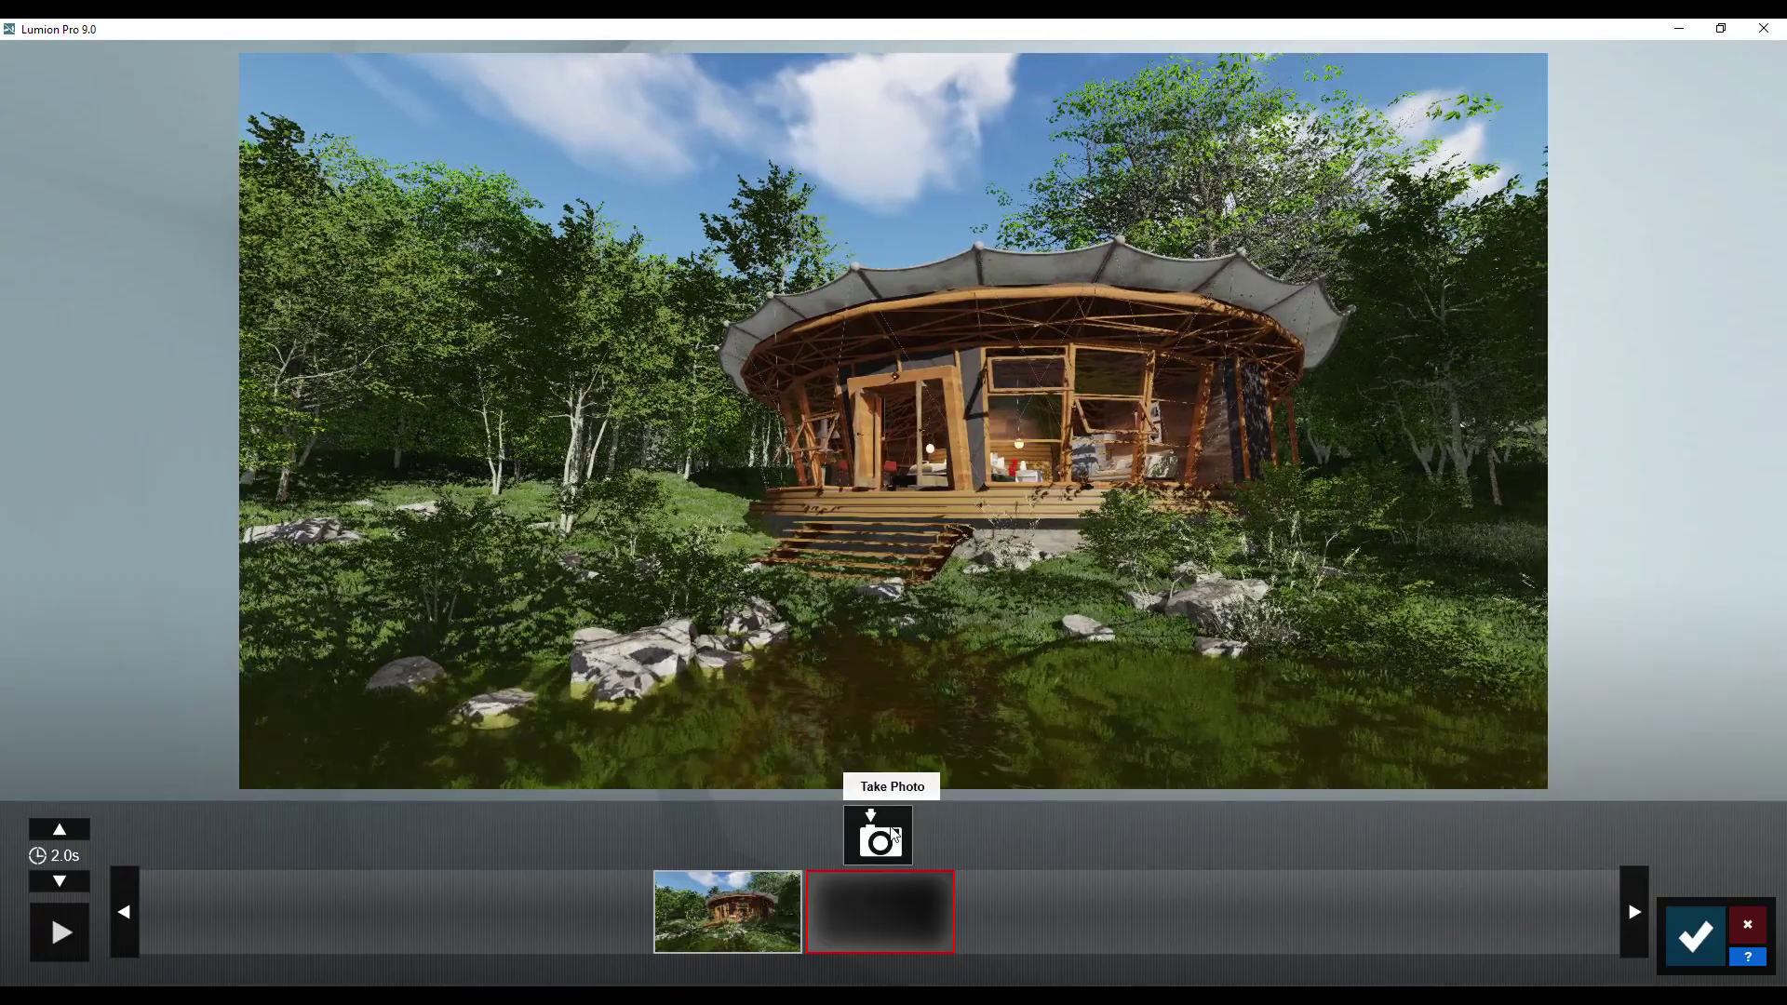
{"action": "left_click", "coordinate": [879, 840]}
Move the camera forward and lower toward the house for the third keyframe
{"action": "key", "text": "w"}
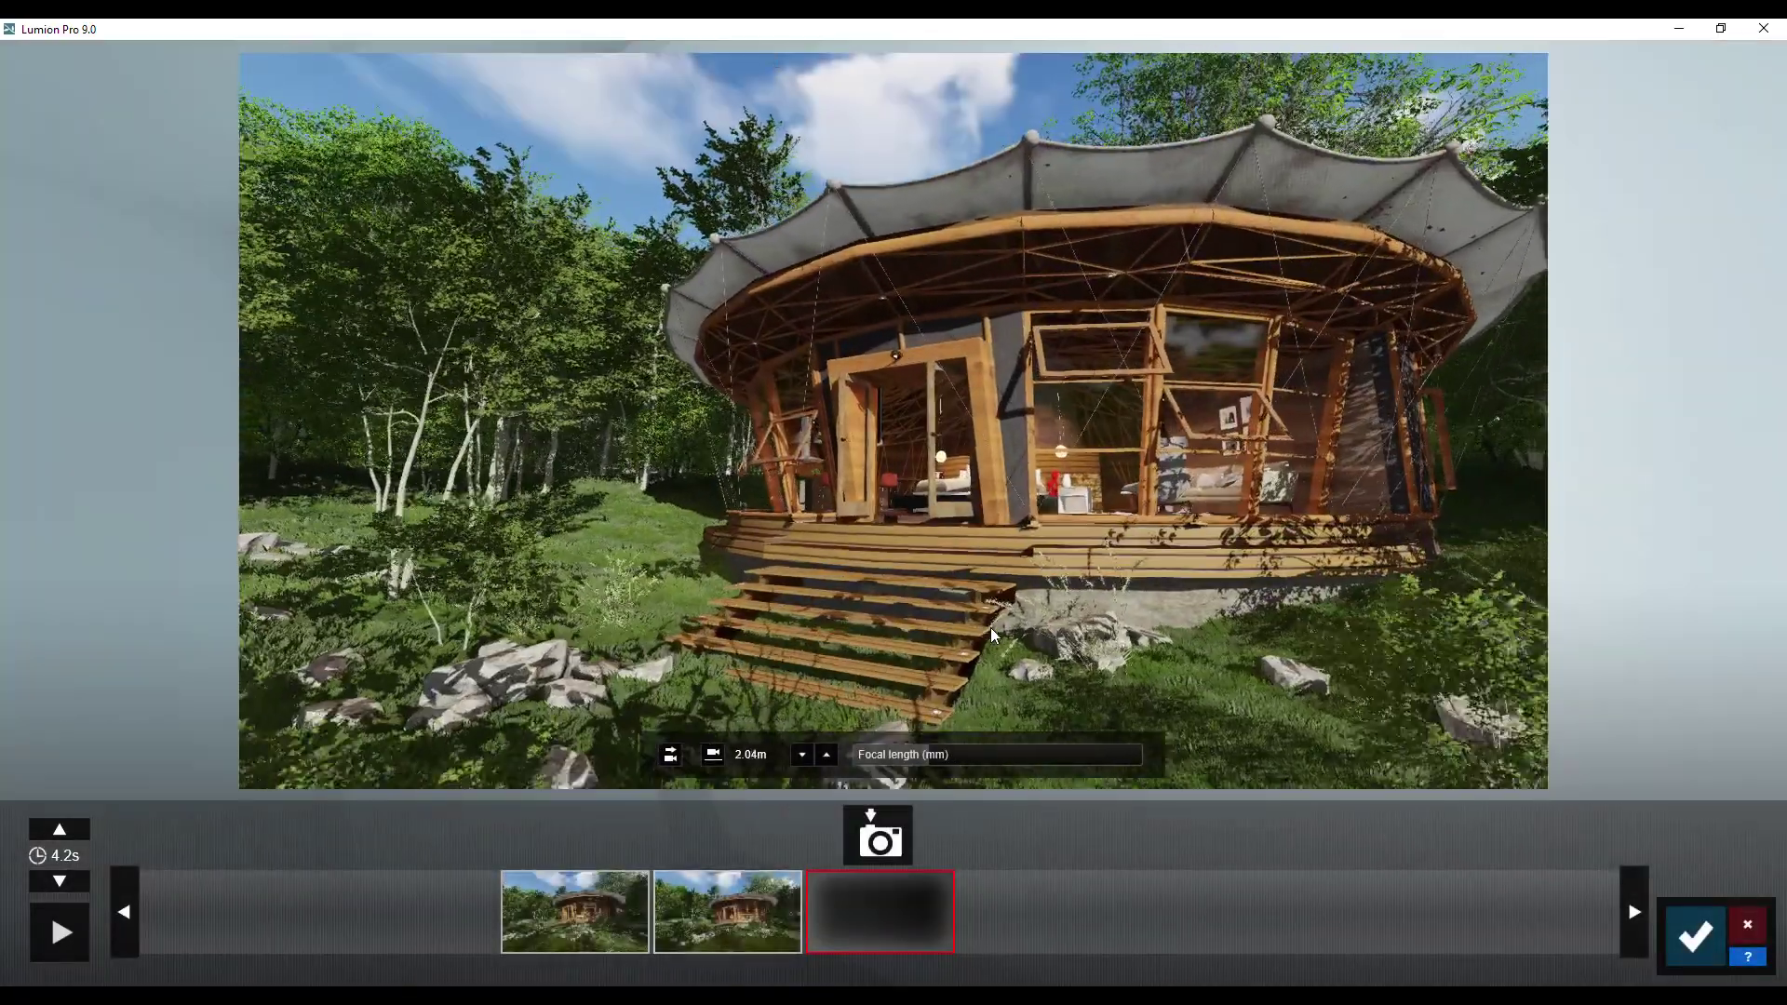
{"action": "key", "text": "w"}
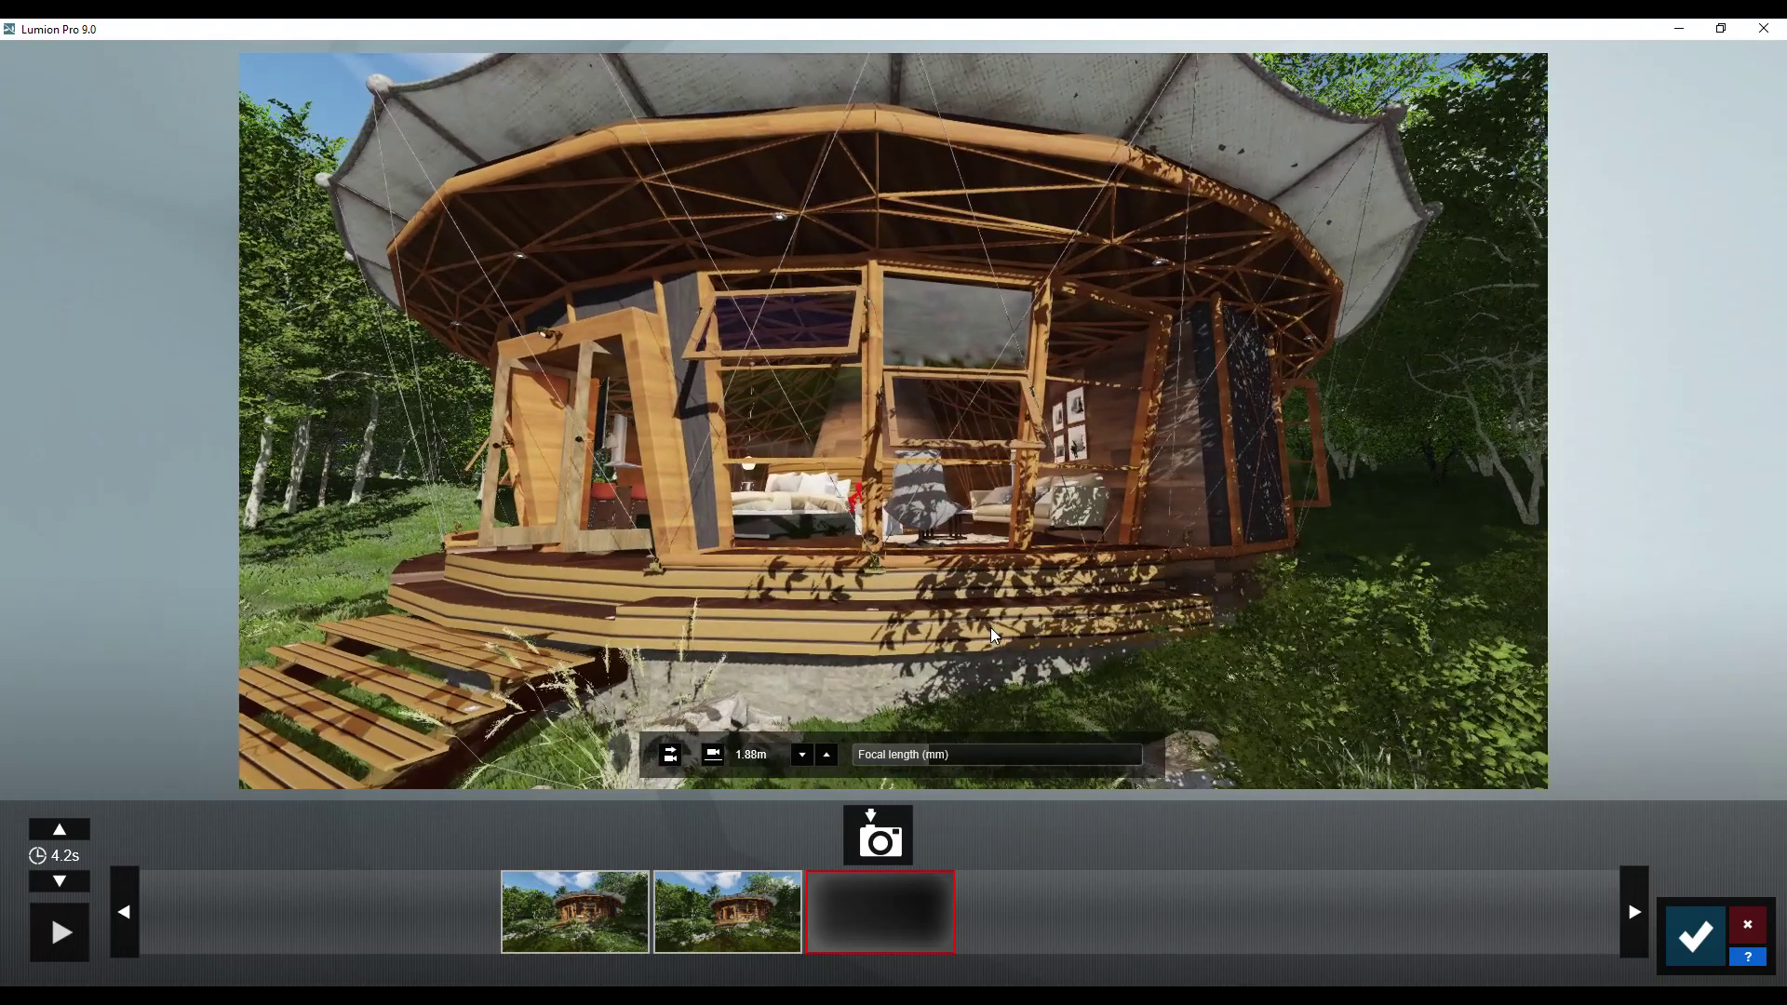
{"action": "right_click_drag", "start_coordinate": [990, 627], "coordinate": [990, 789]}
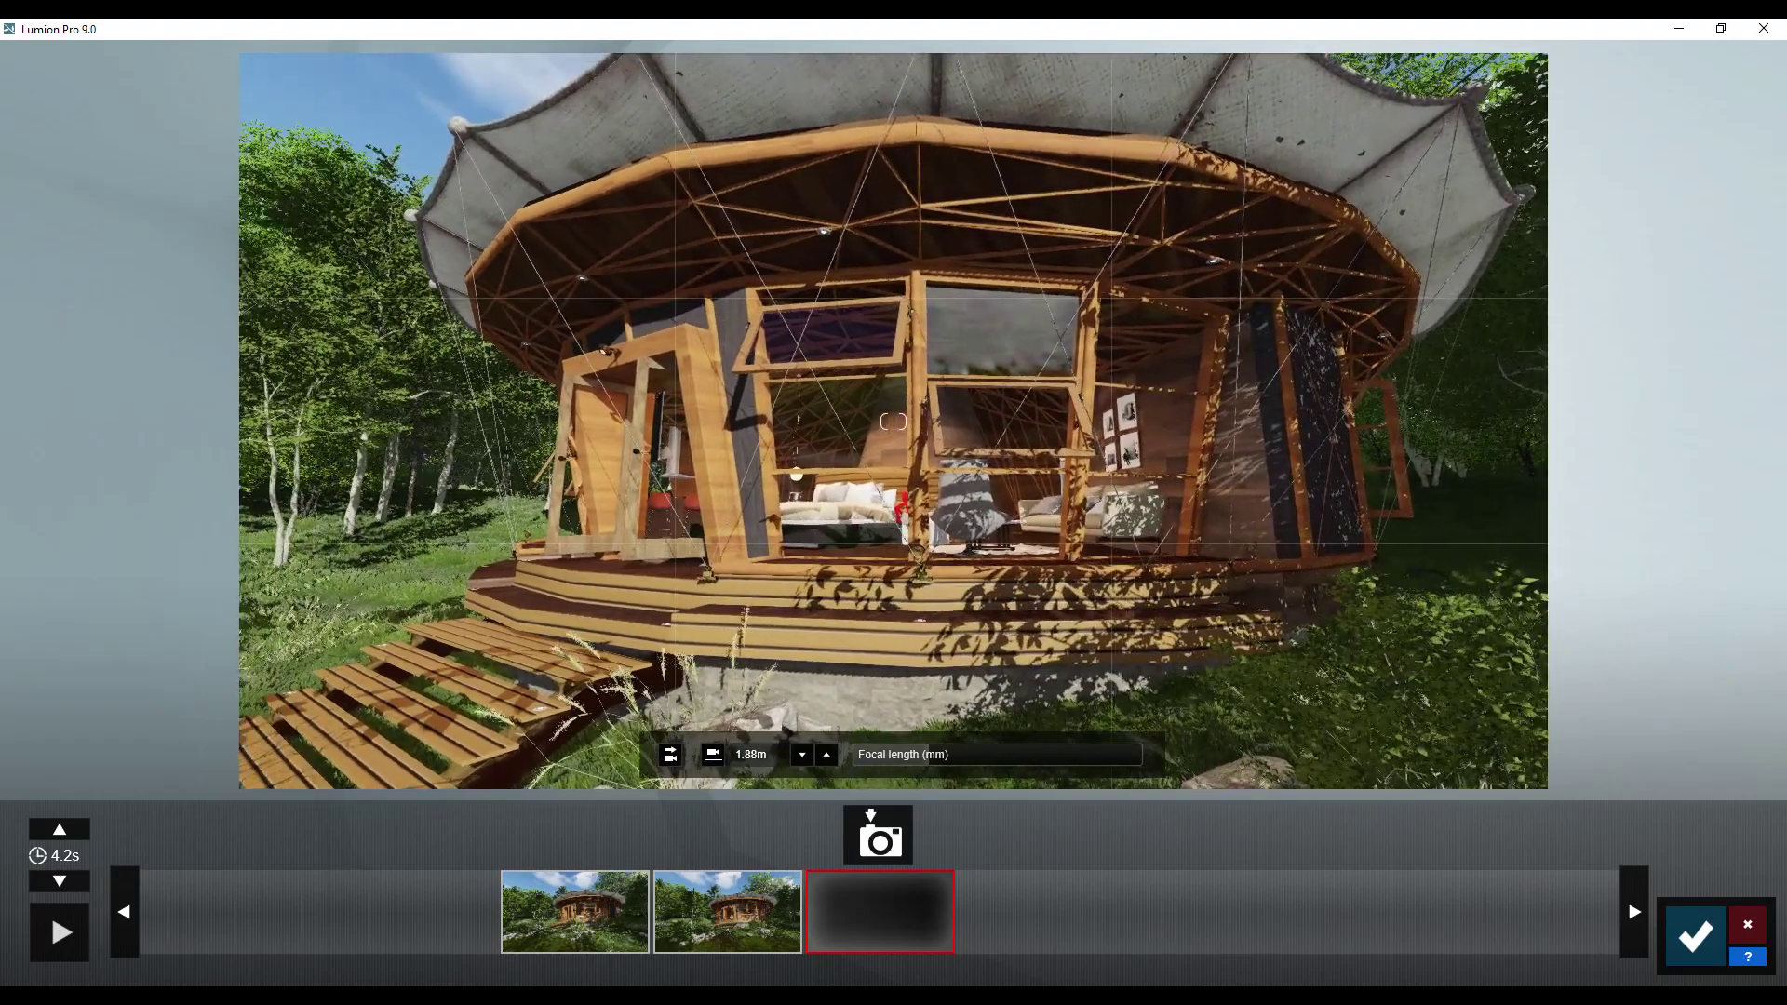
{"action": "left_click", "coordinate": [884, 837]}
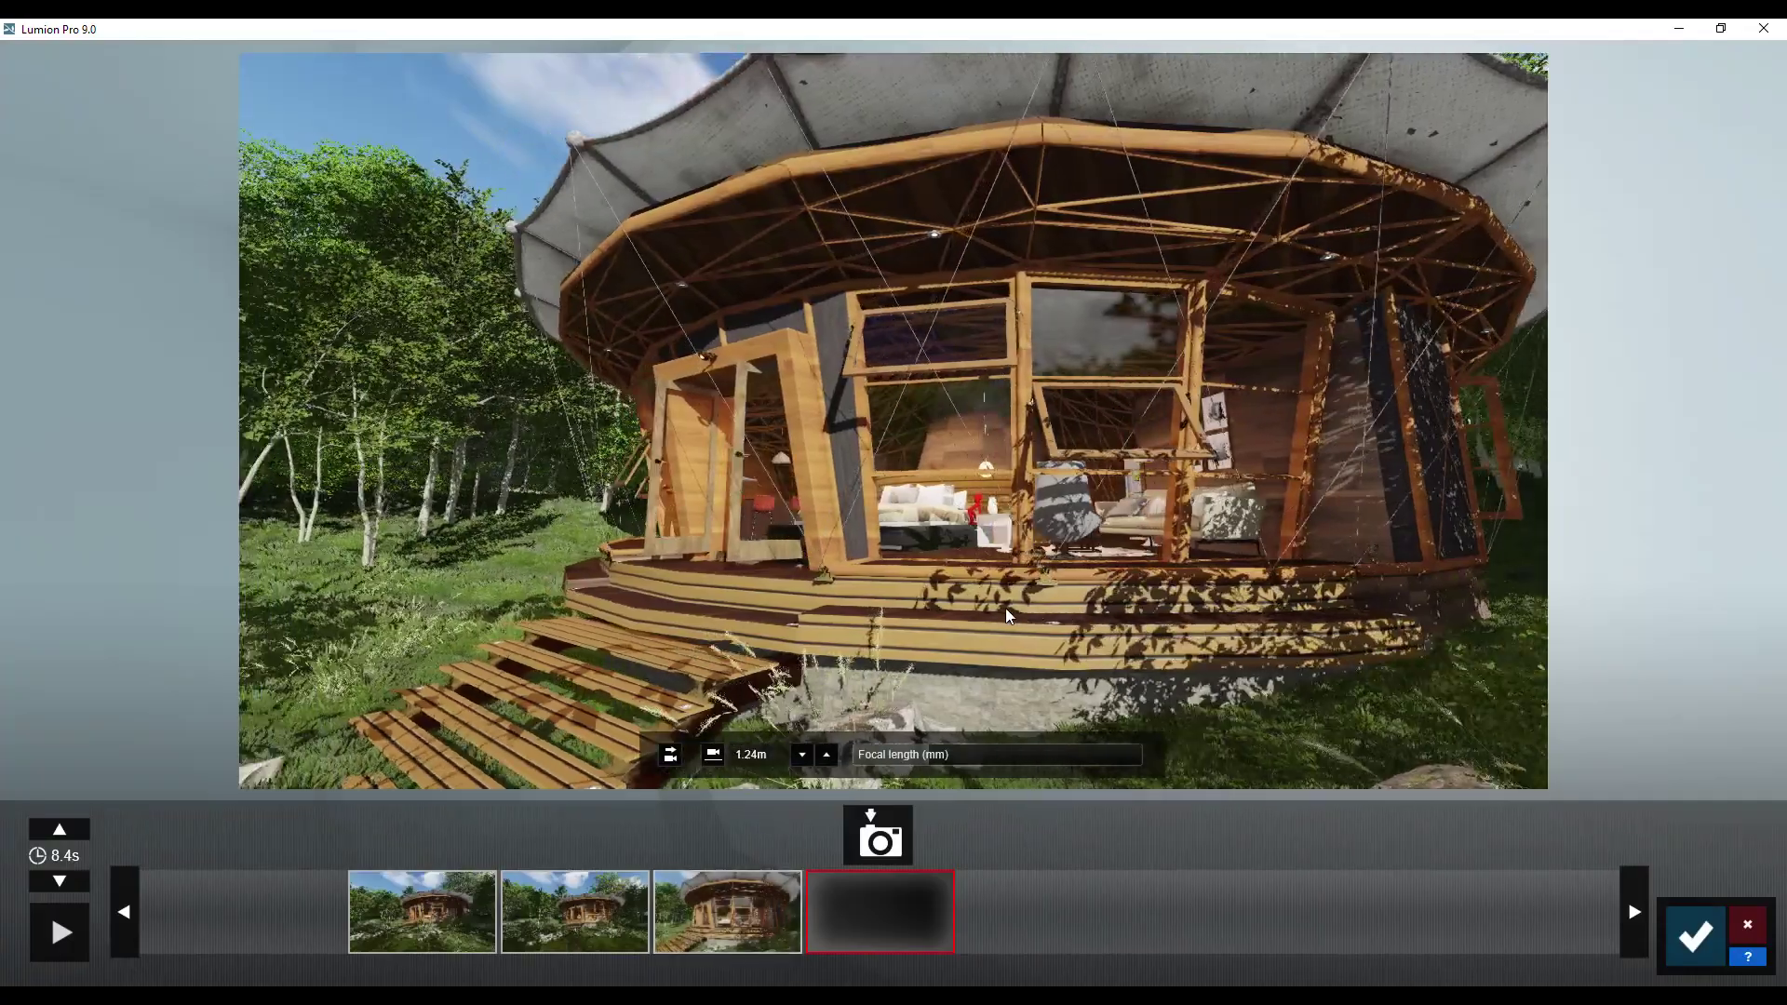
Reframe the view with the whole house centred for the fourth keyframe
{"action": "mouse_move", "coordinate": [1005, 607]}
{"action": "right_mouse_down"}
{"action": "mouse_move", "coordinate": [931, 607]}
{"action": "mouse_move", "coordinate": [1042, 607]}
{"action": "right_mouse_up"}
{"action": "key", "text": "s"}
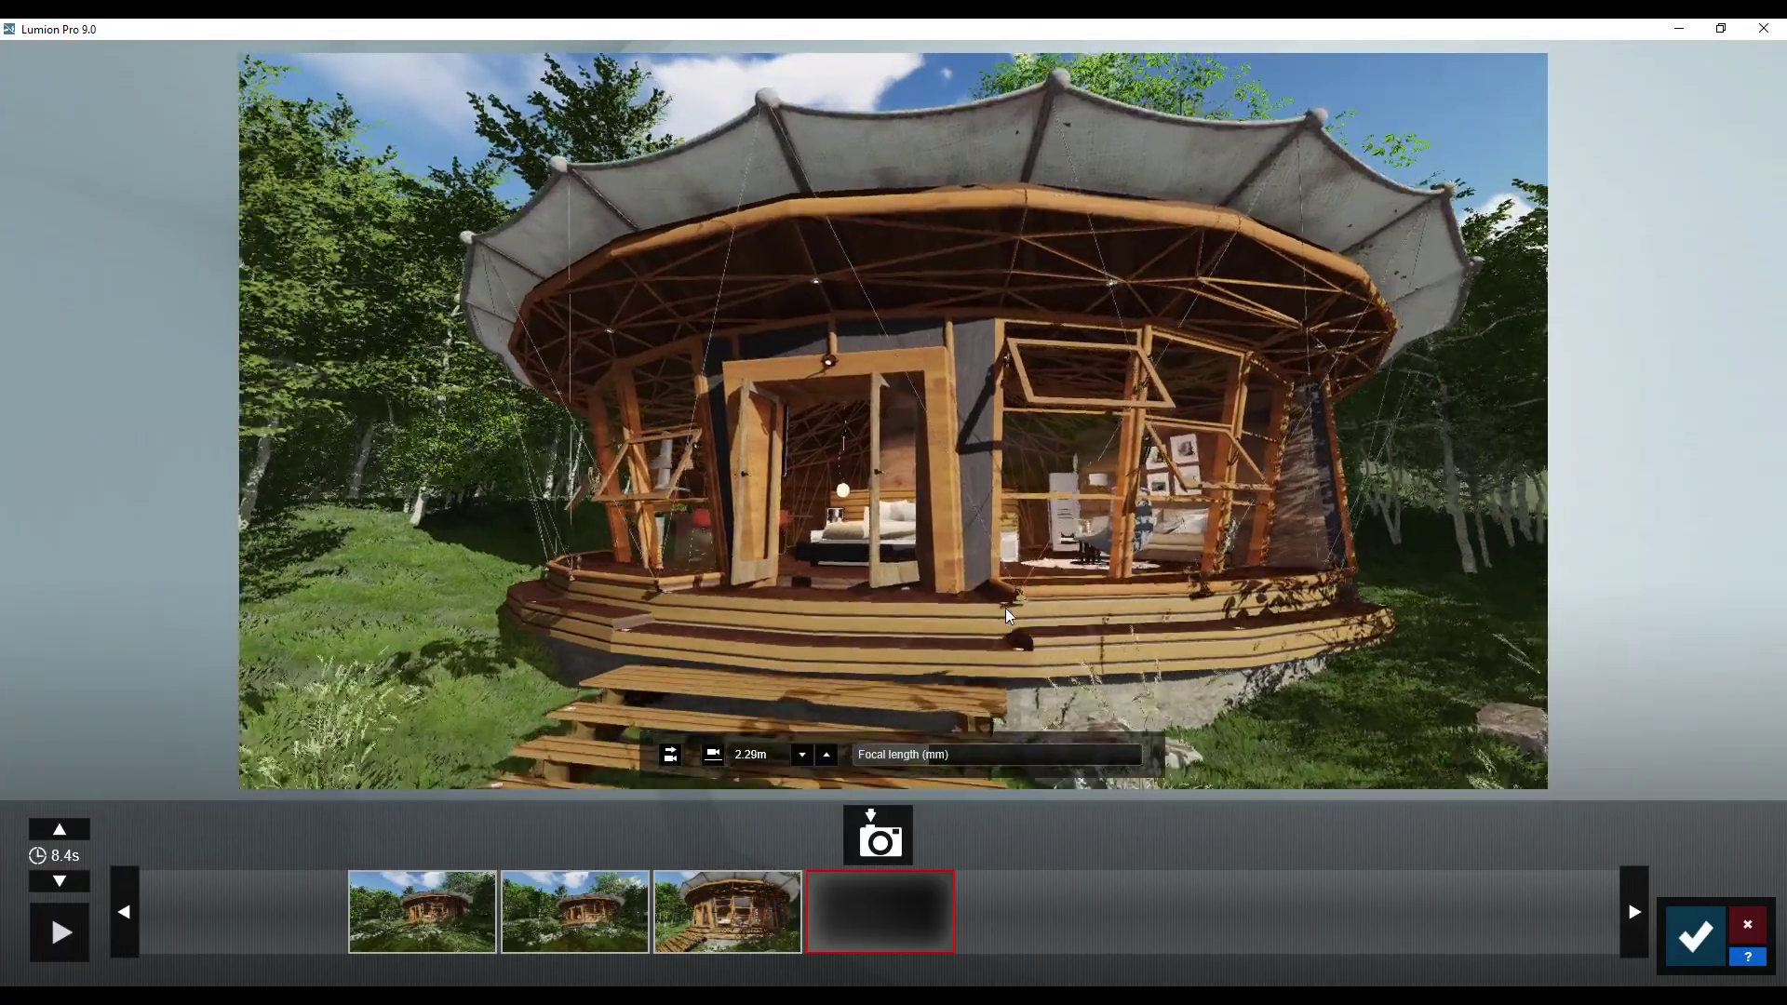
{"action": "right_click_drag", "start_coordinate": [1005, 607], "coordinate": [968, 607]}
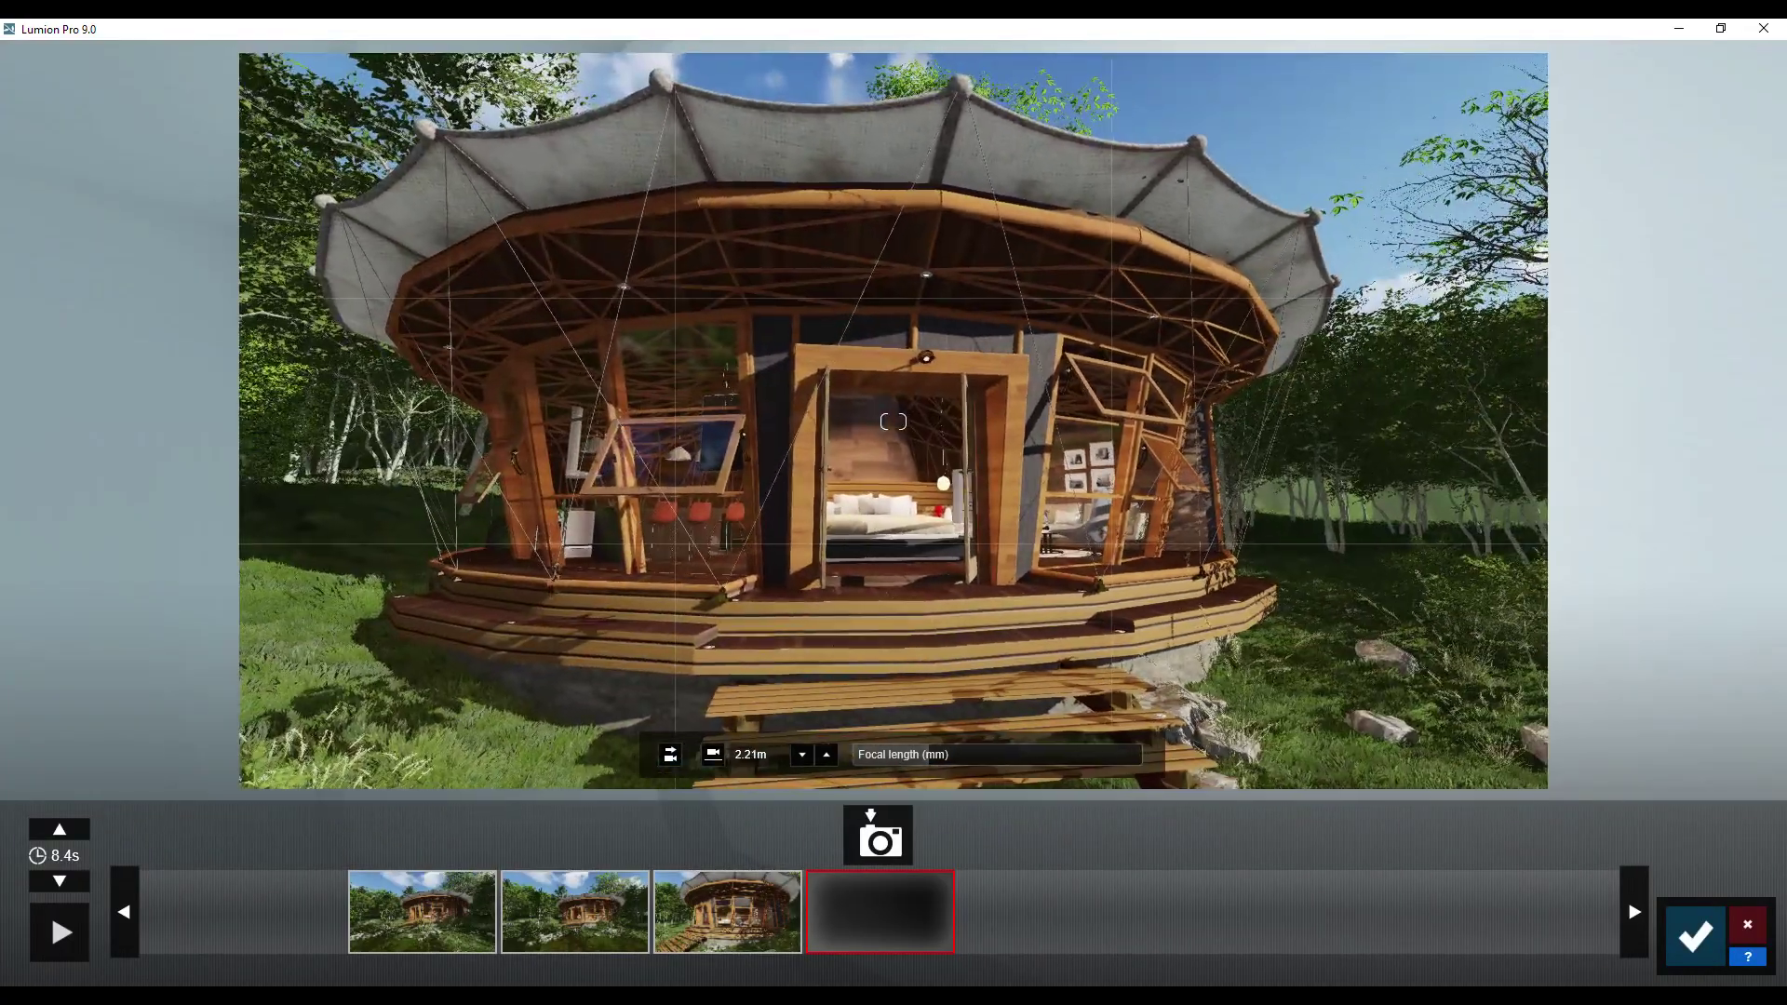
{"action": "right_click_drag", "start_coordinate": [893, 420], "coordinate": [819, 420]}
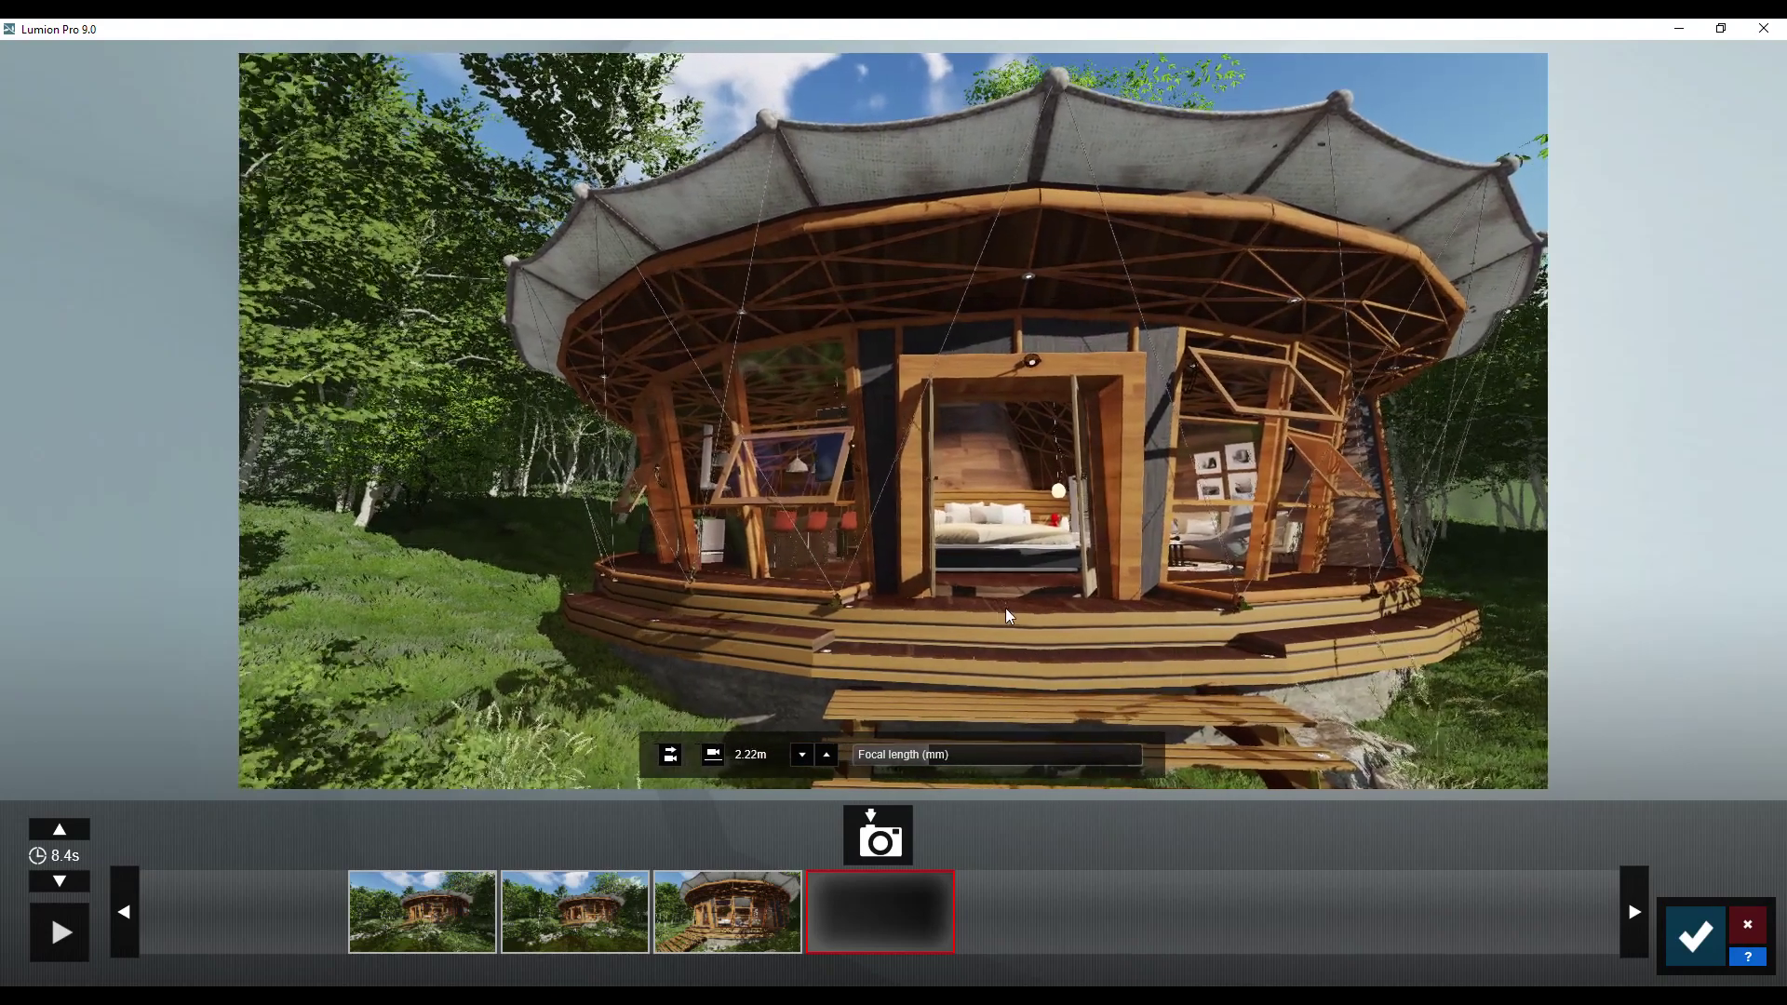
{"action": "right_click_drag", "start_coordinate": [1008, 615], "coordinate": [1045, 616]}
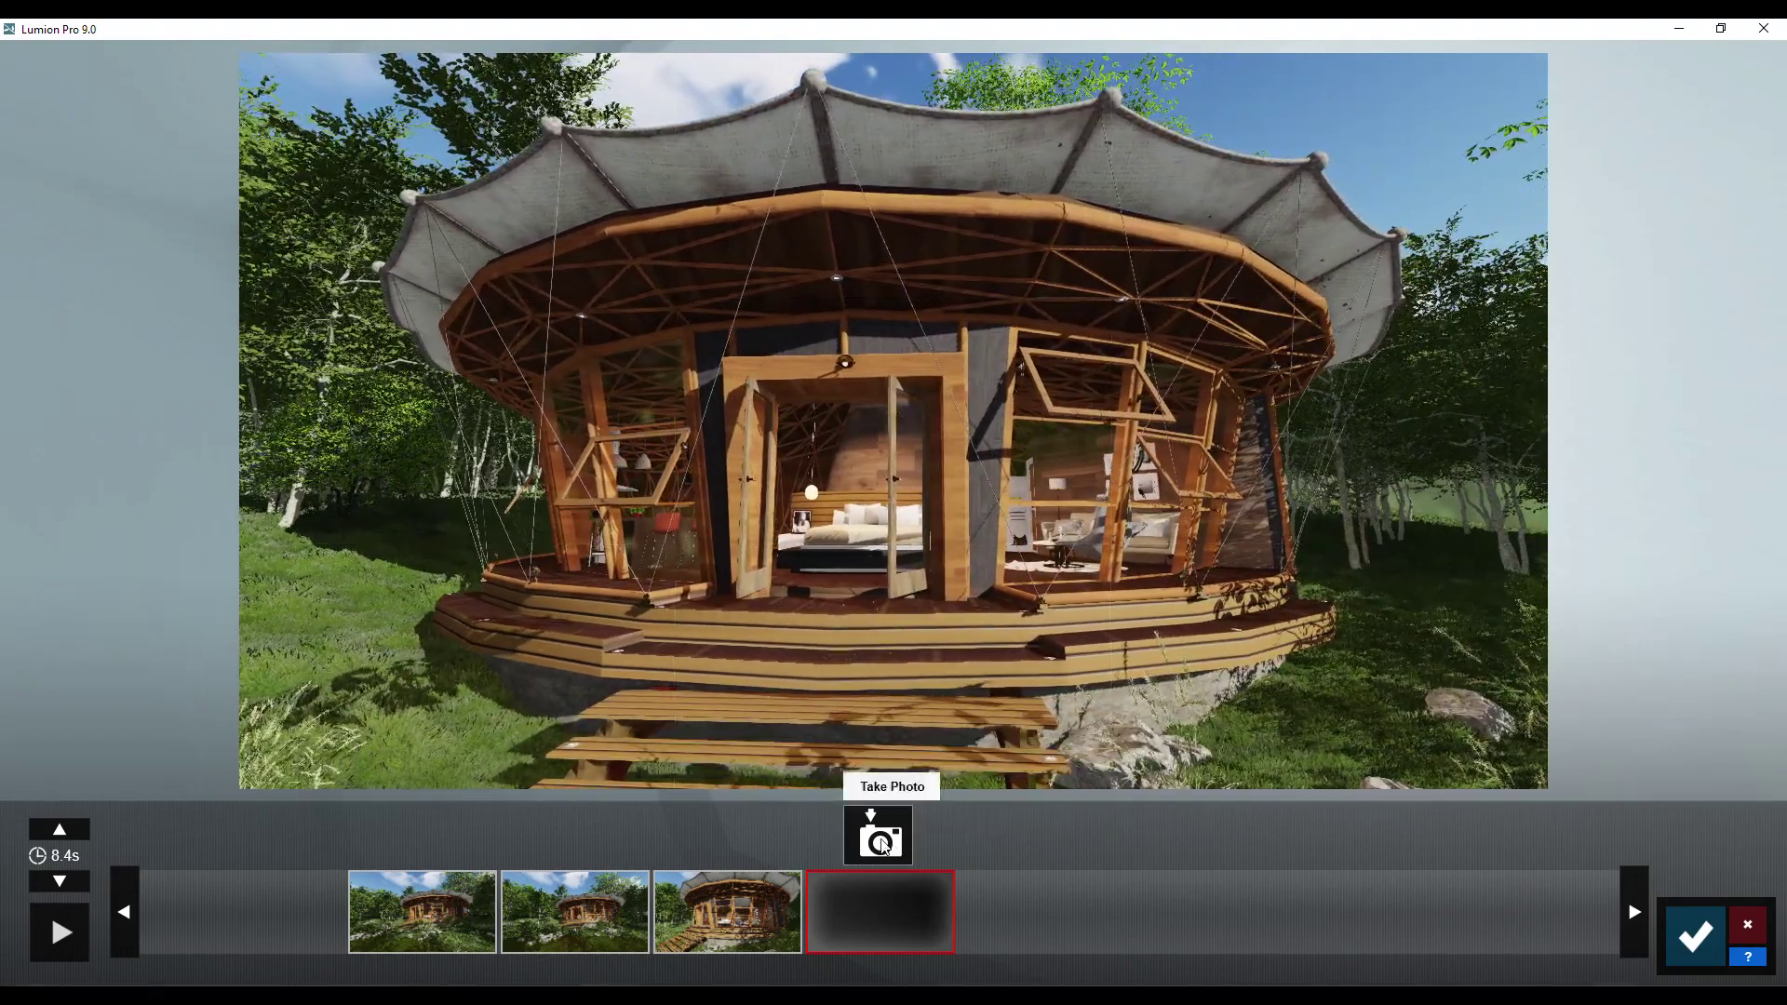
{"action": "left_click", "coordinate": [882, 845]}
Swing around to the house's left side for the final keyframe at the bedroom doorway
{"action": "scroll", "coordinate": [835, 629], "scroll_direction": "up", "scroll_amount": 3}
{"action": "scroll", "coordinate": [835, 630], "scroll_direction": "up", "scroll_amount": 2}
{"action": "scroll", "coordinate": [884, 605], "scroll_direction": "up", "scroll_amount": 2}
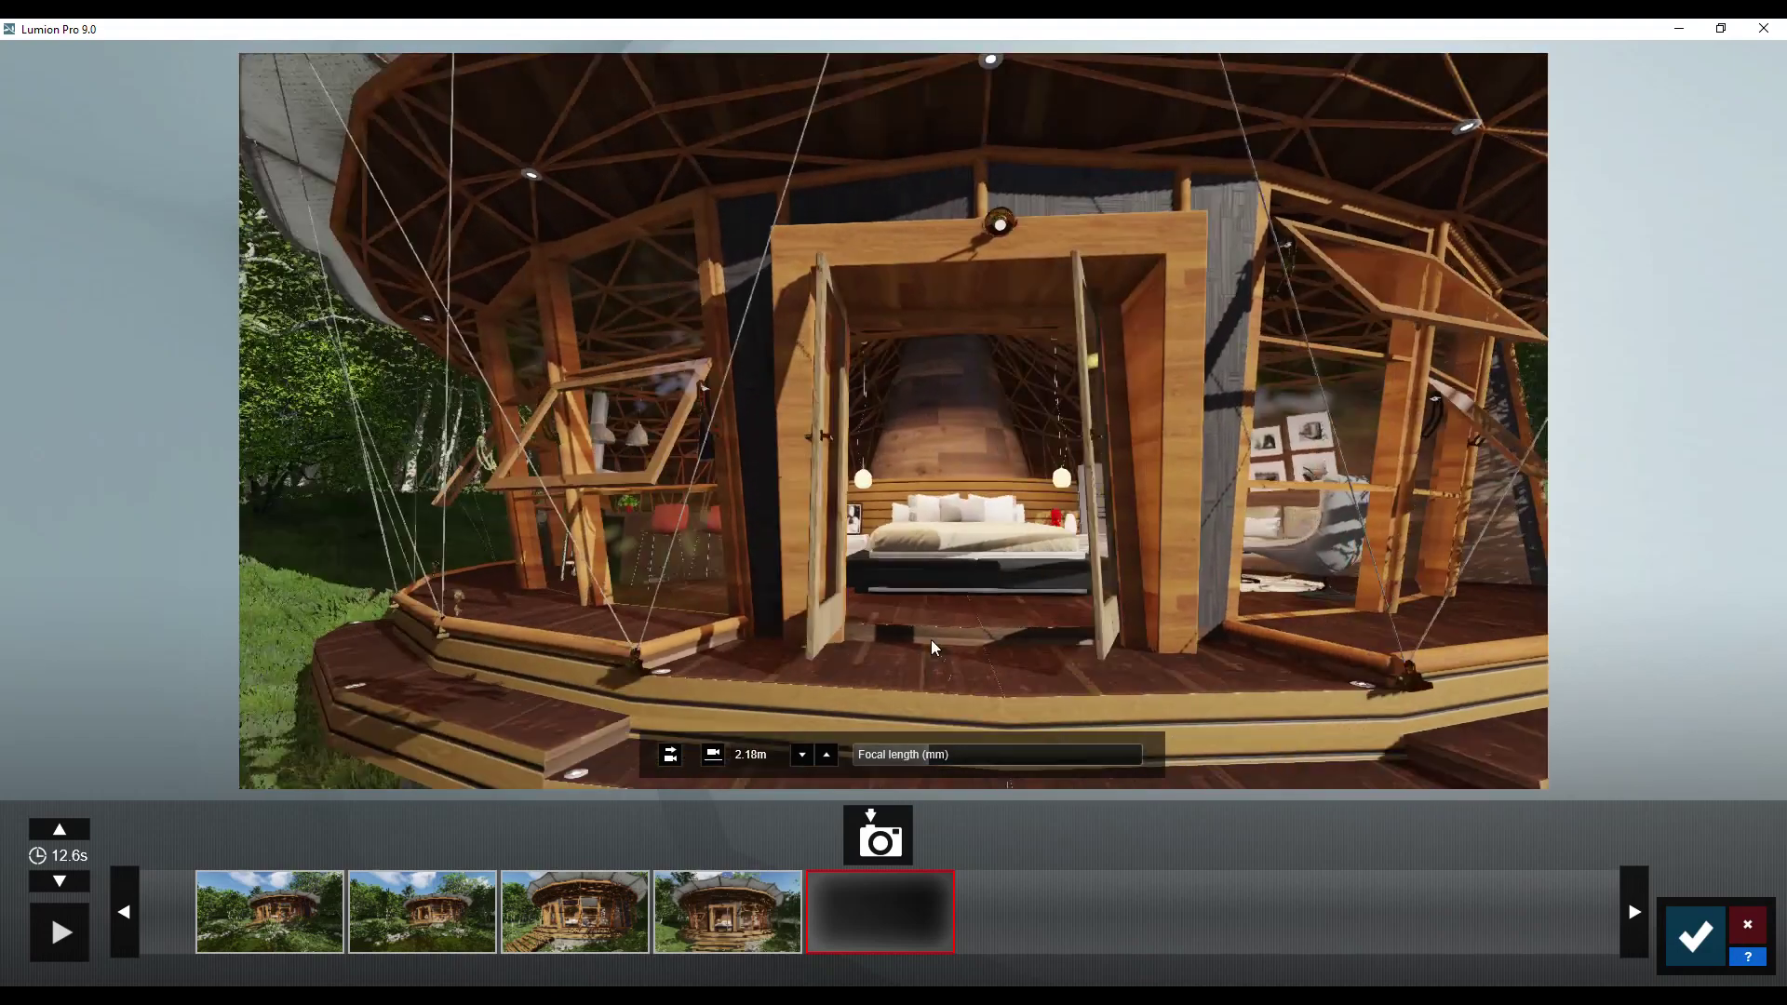
{"action": "mouse_move", "coordinate": [886, 691]}
{"action": "middle_mouse_down"}
{"action": "mouse_move", "coordinate": [946, 635]}
{"action": "mouse_move", "coordinate": [949, 605]}
{"action": "middle_mouse_up"}
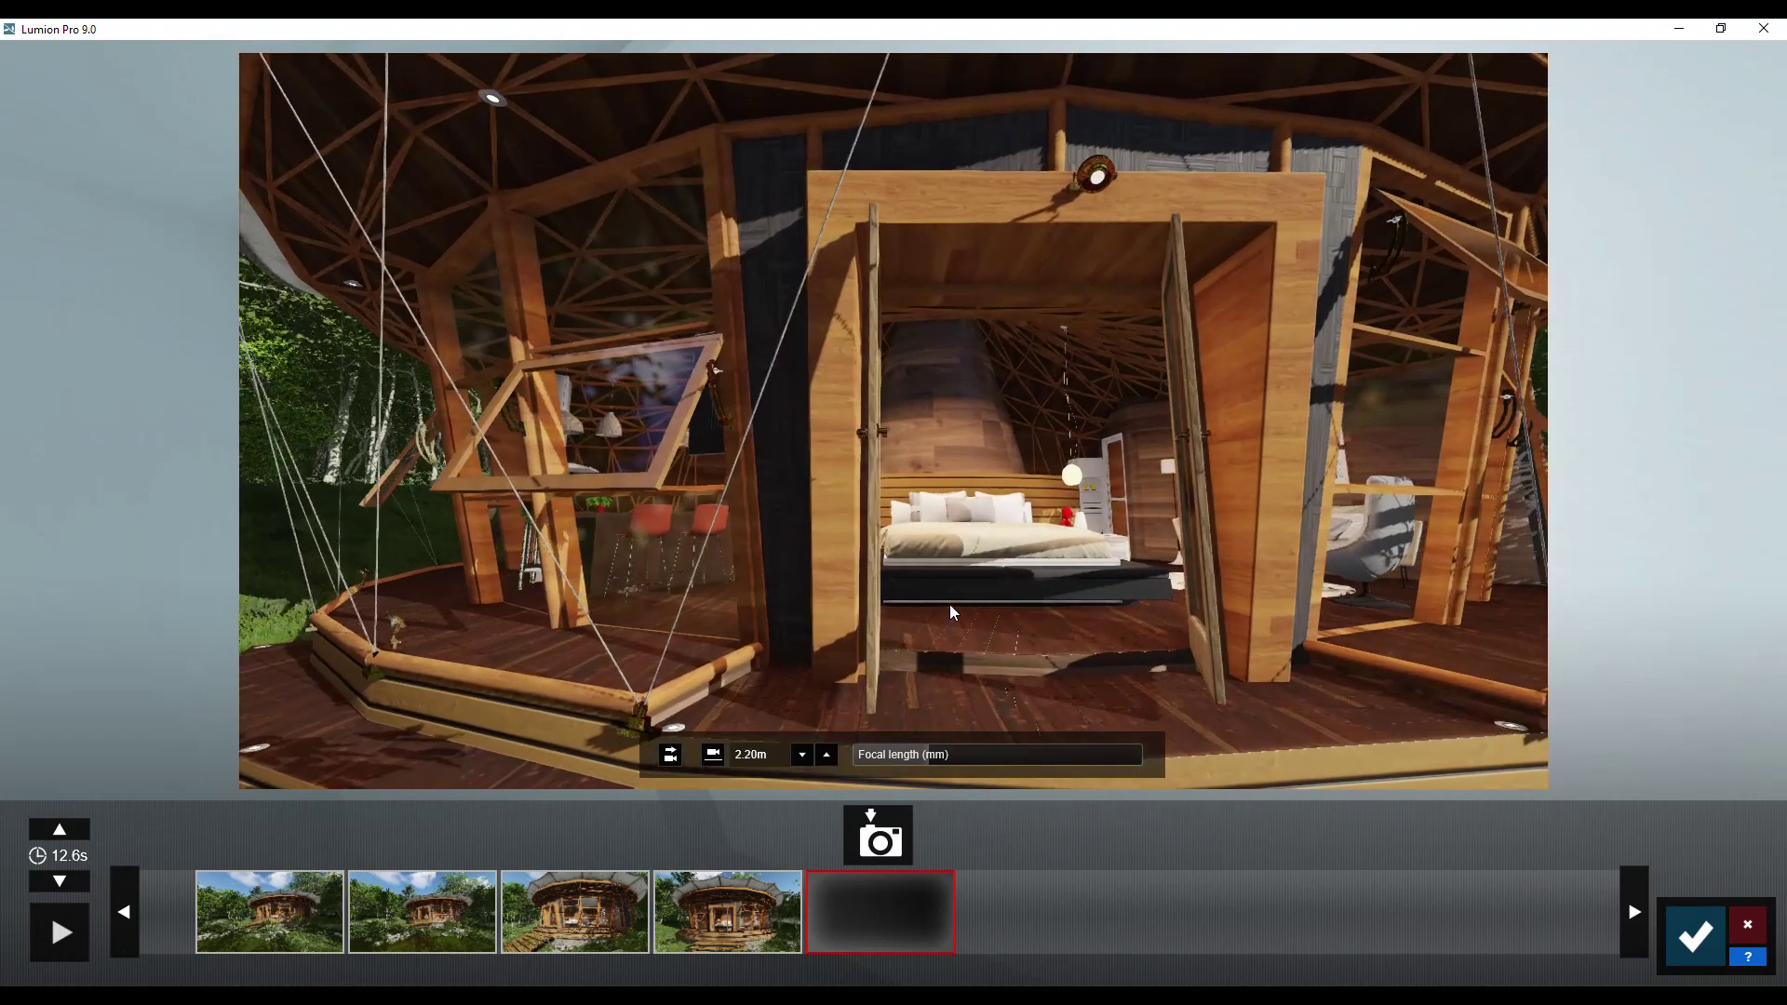
{"action": "scroll", "coordinate": [949, 605], "scroll_direction": "up", "scroll_amount": 2}
{"action": "middle_click_drag", "start_coordinate": [949, 611], "coordinate": [949, 612]}
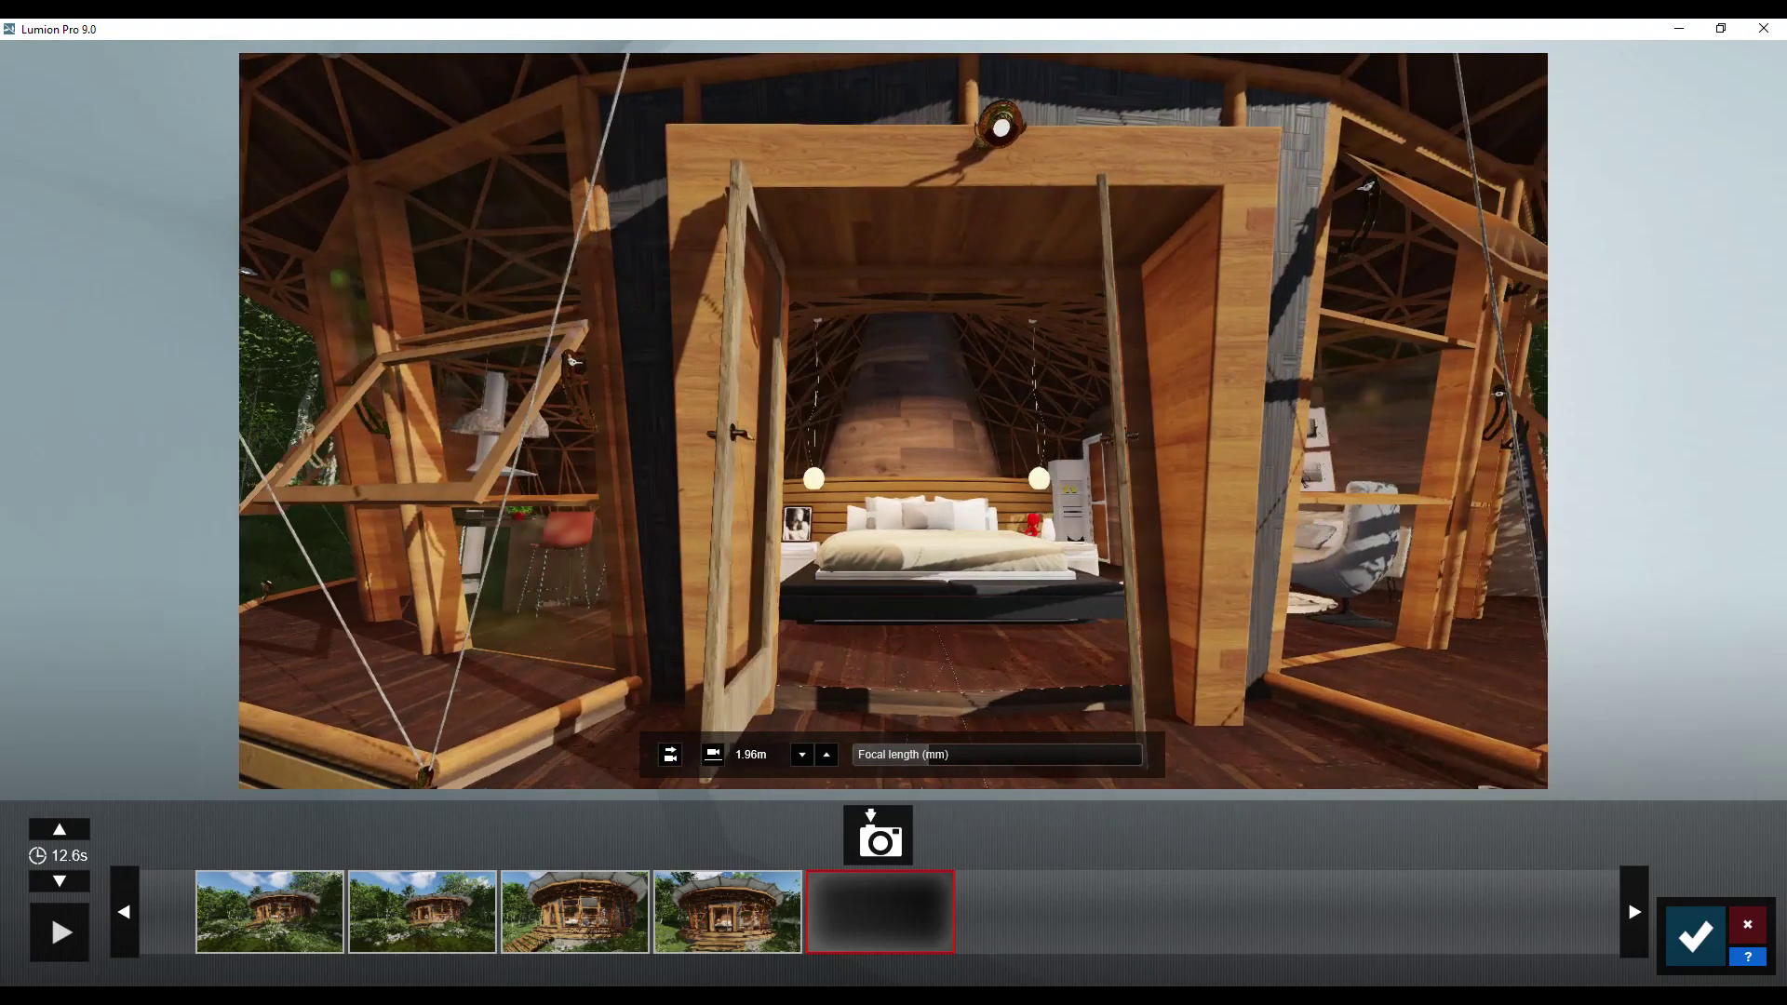
{"action": "left_click", "coordinate": [869, 842]}
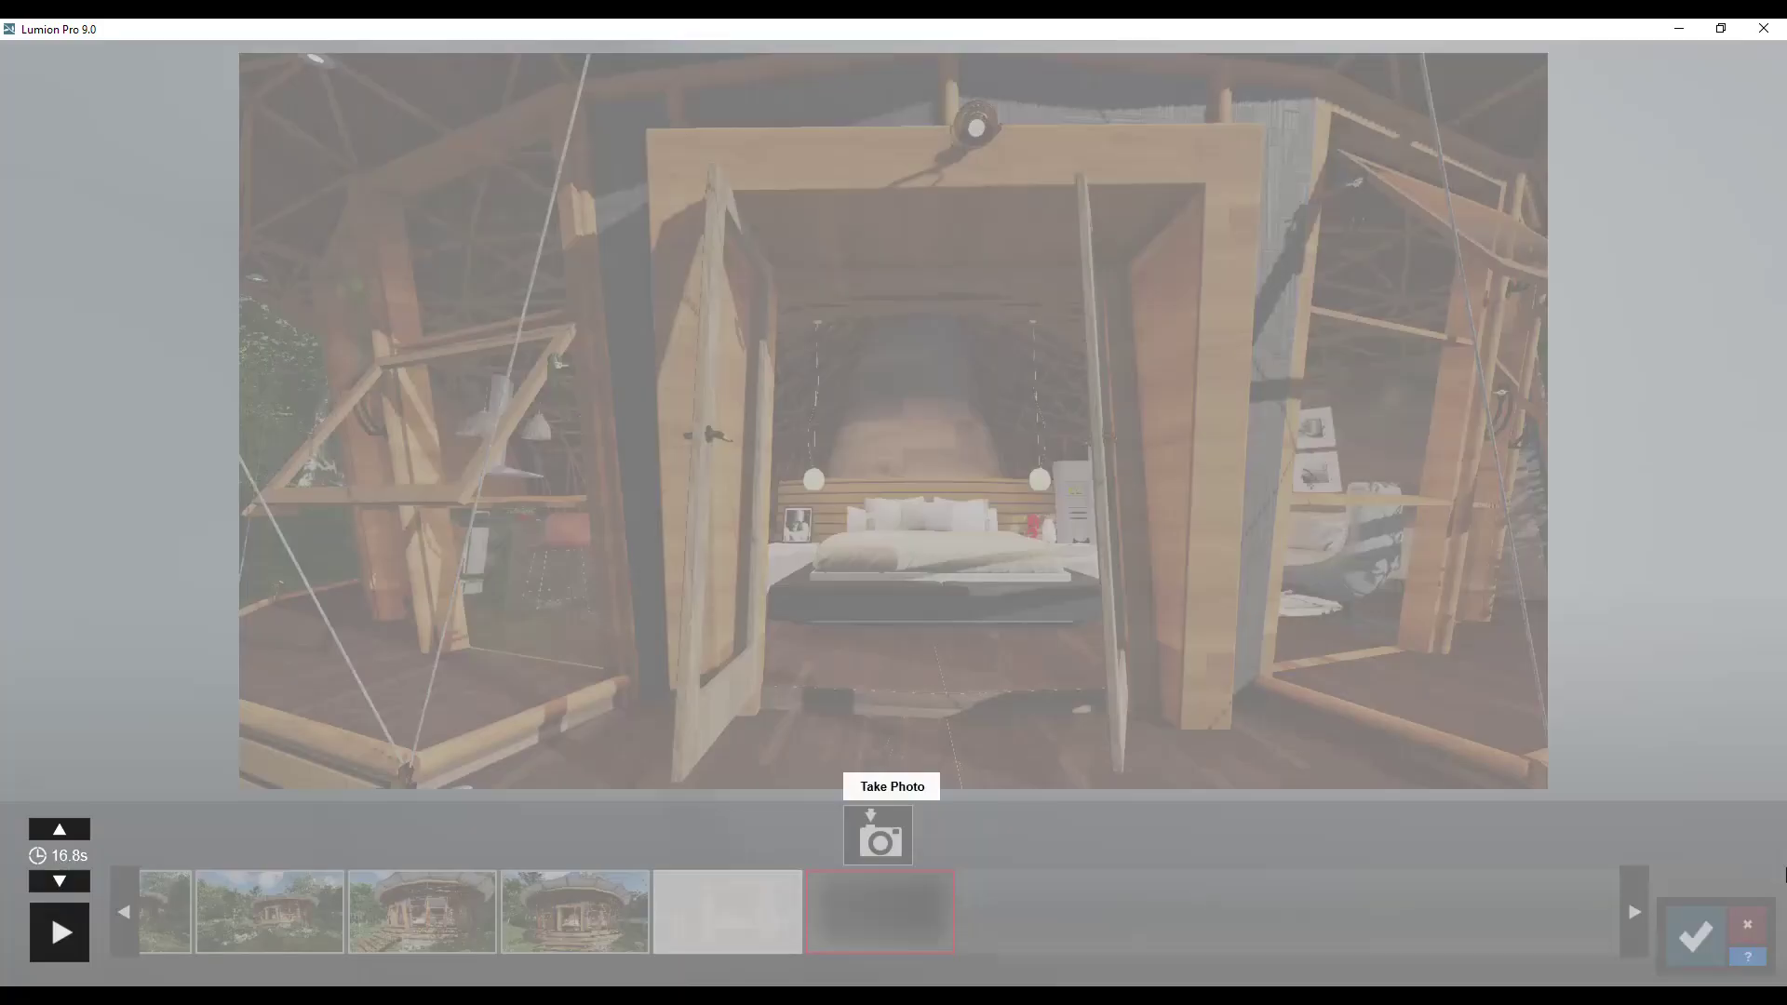
Finish and preview the clip, then load the 1.lme effects file into its Custom Style
{"action": "left_click", "coordinate": [1694, 935]}
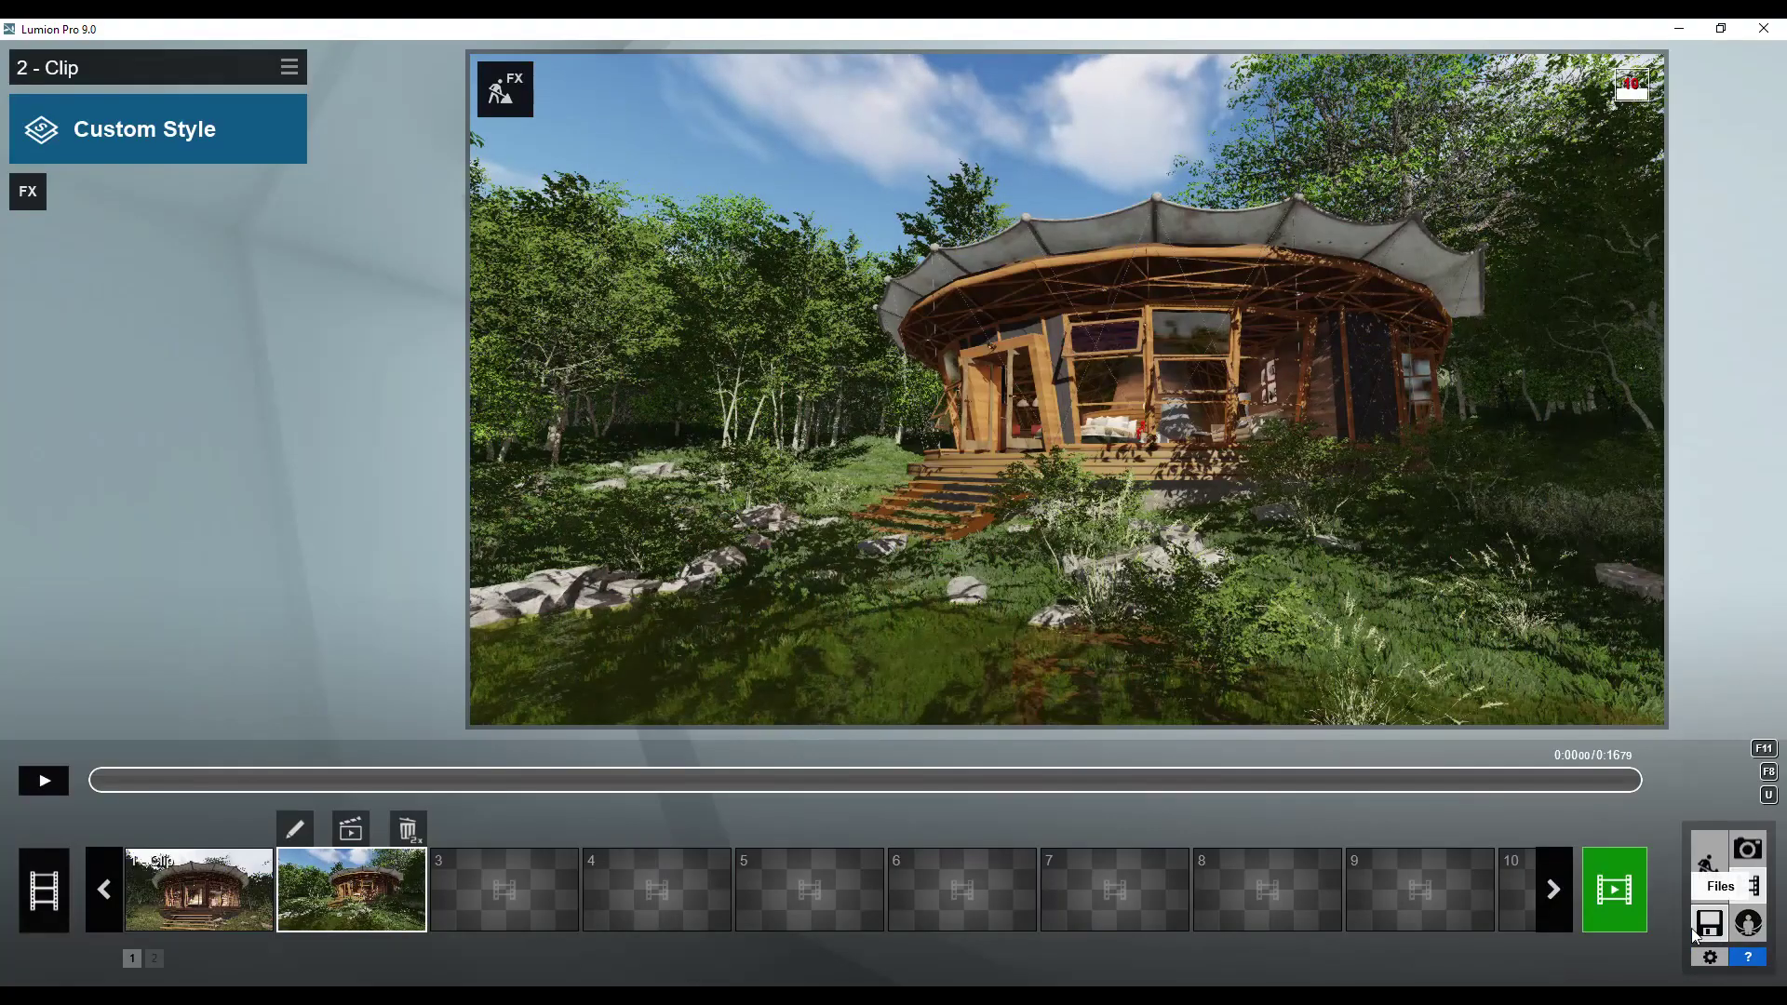
{"action": "left_click", "coordinate": [47, 785]}
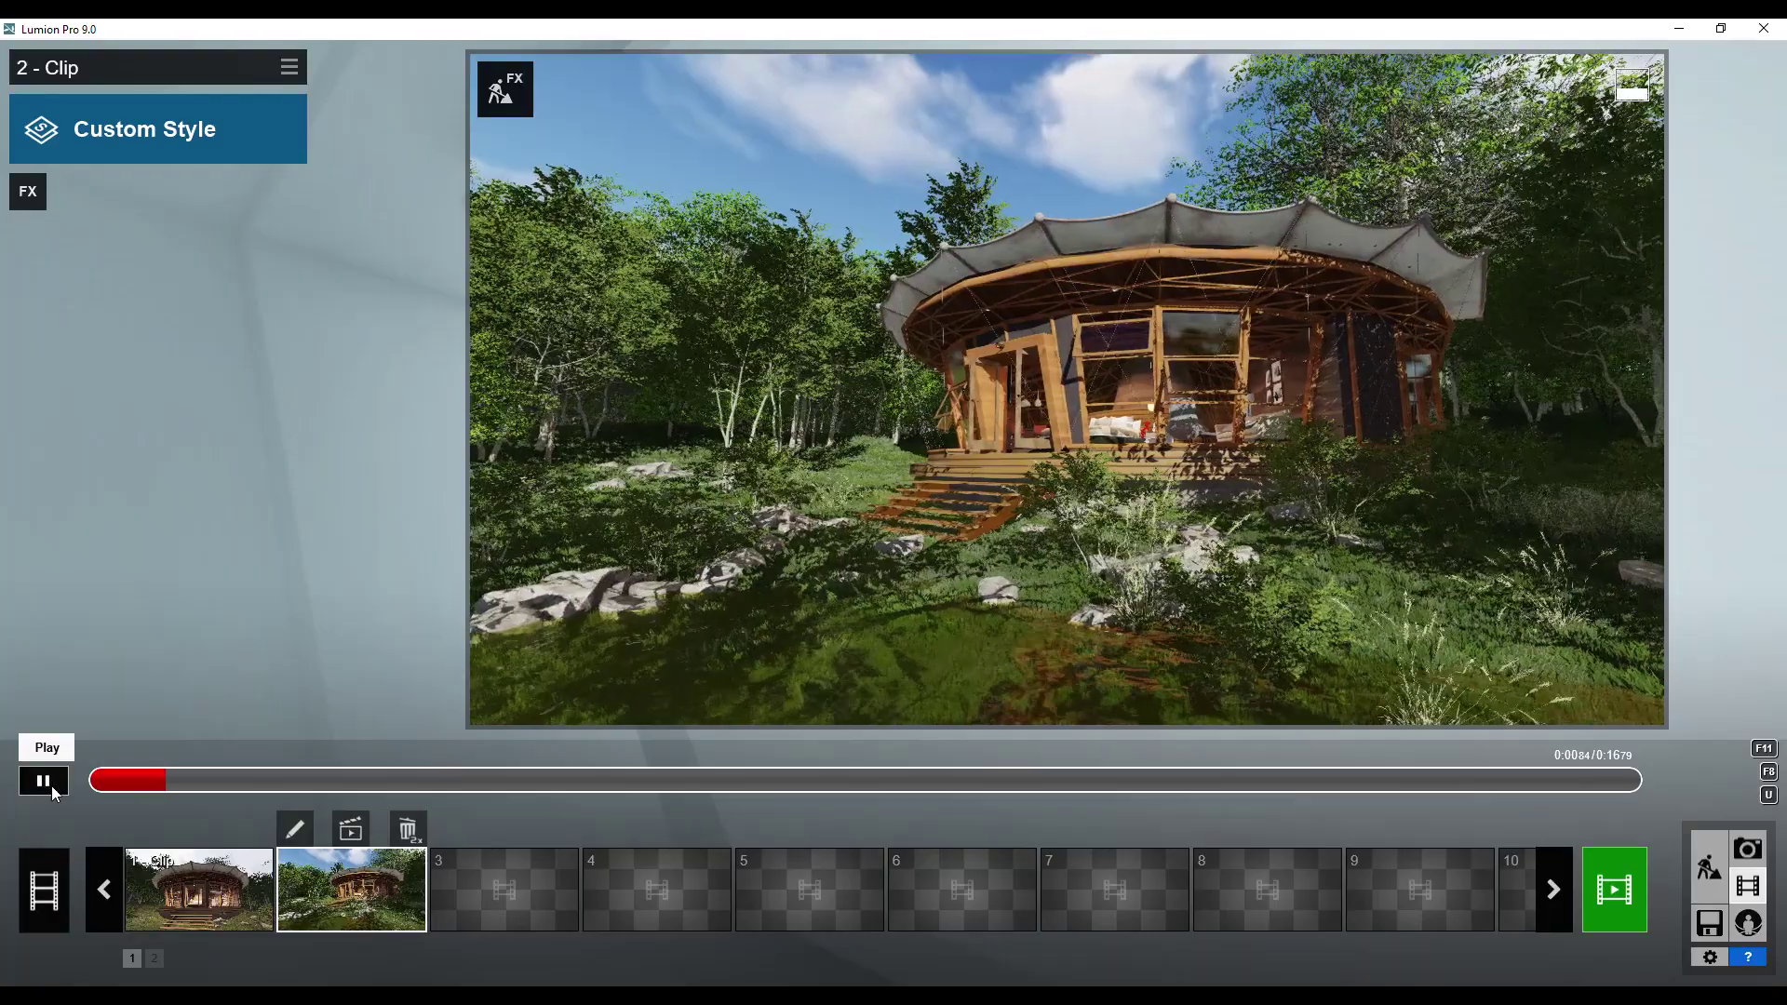
{"action": "left_click", "coordinate": [297, 65]}
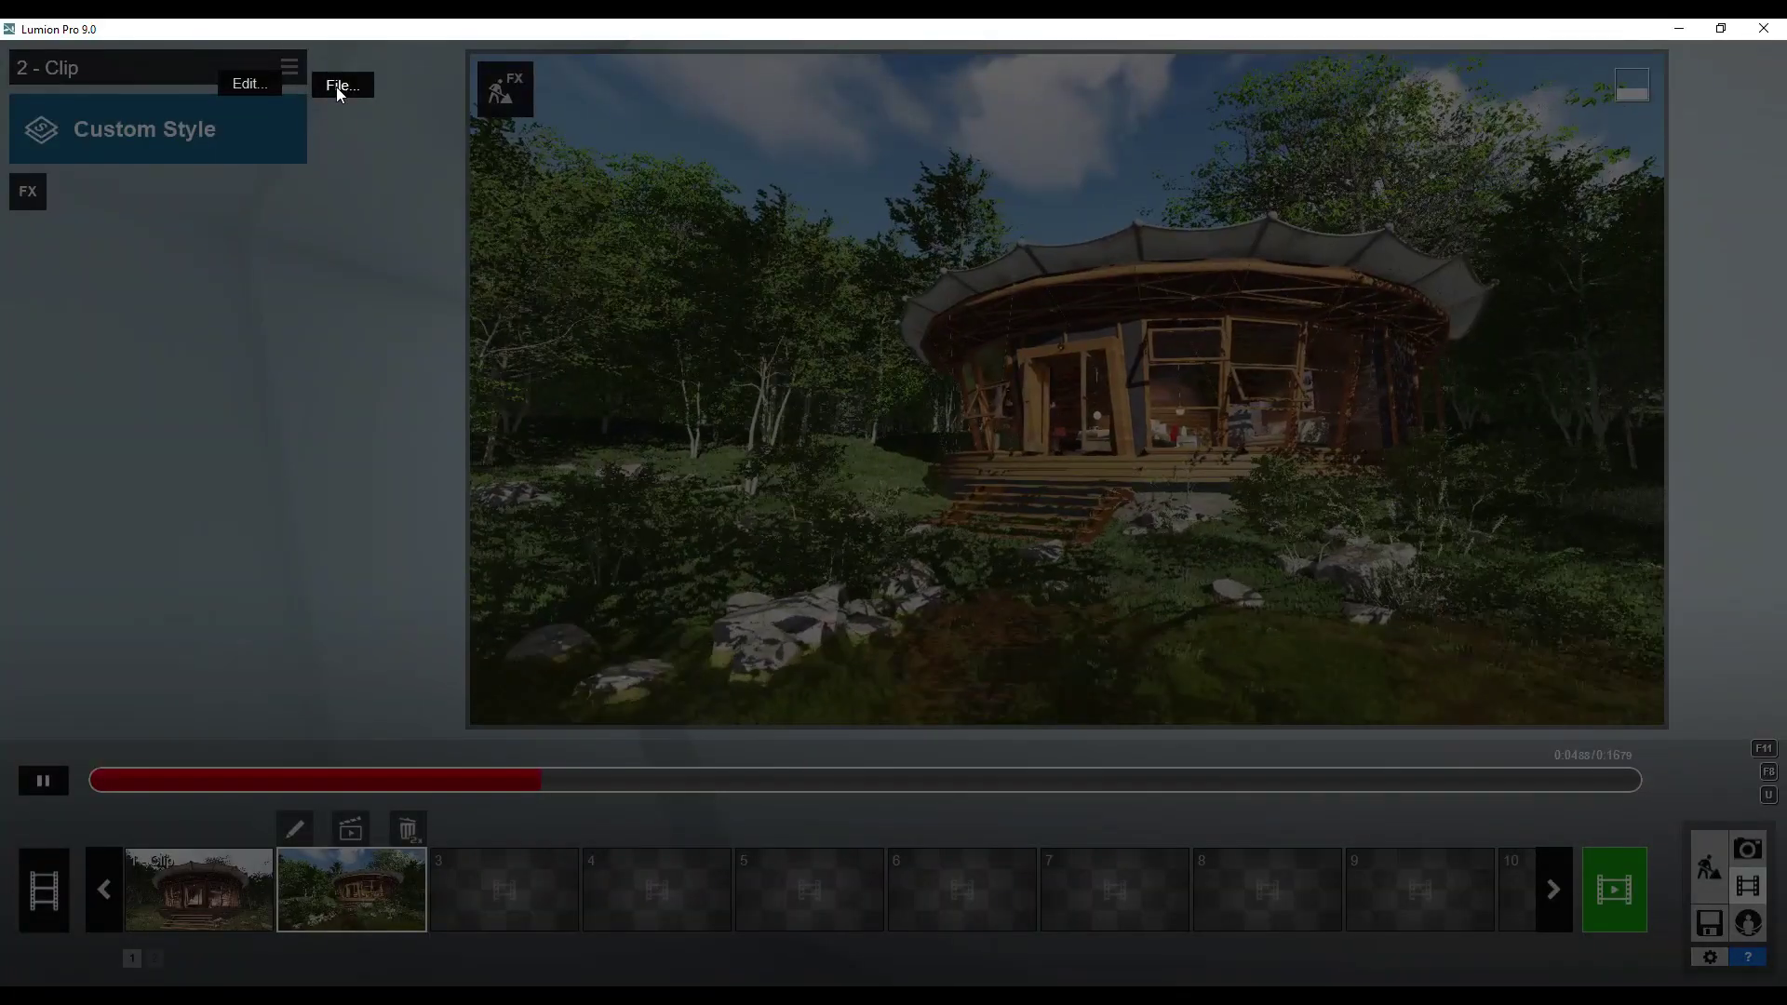
{"action": "left_click", "coordinate": [410, 118]}
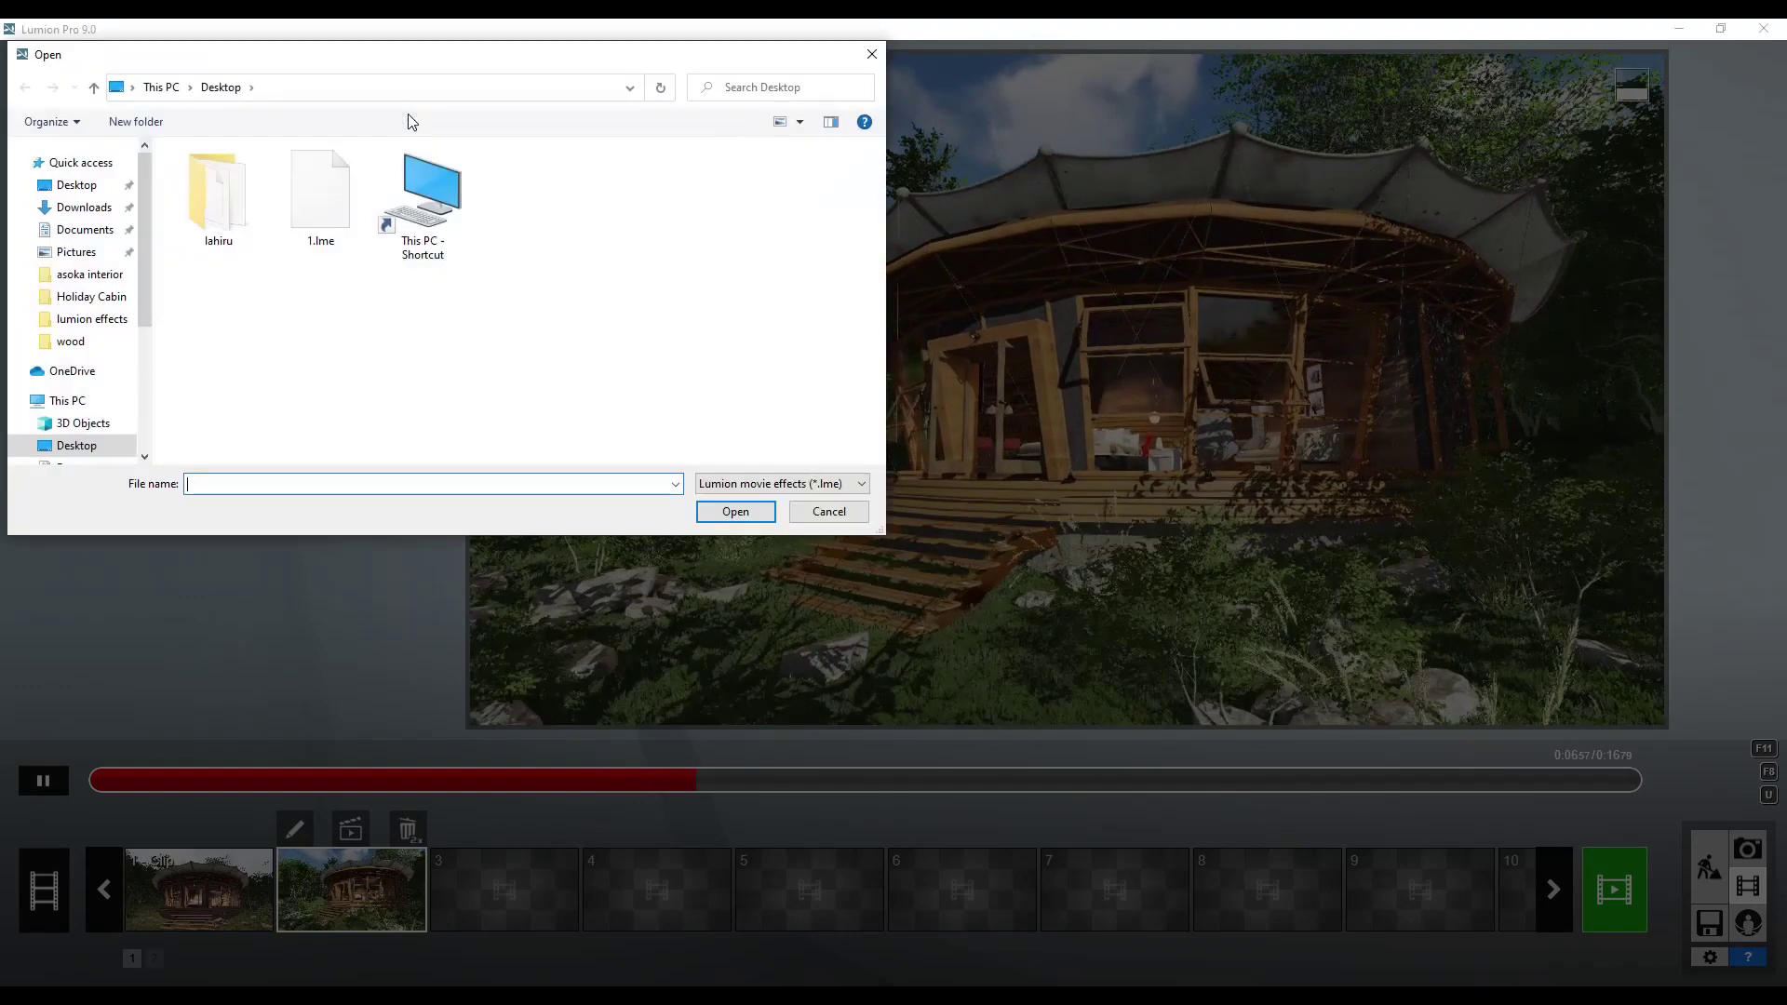
{"action": "double_click", "coordinate": [332, 186]}
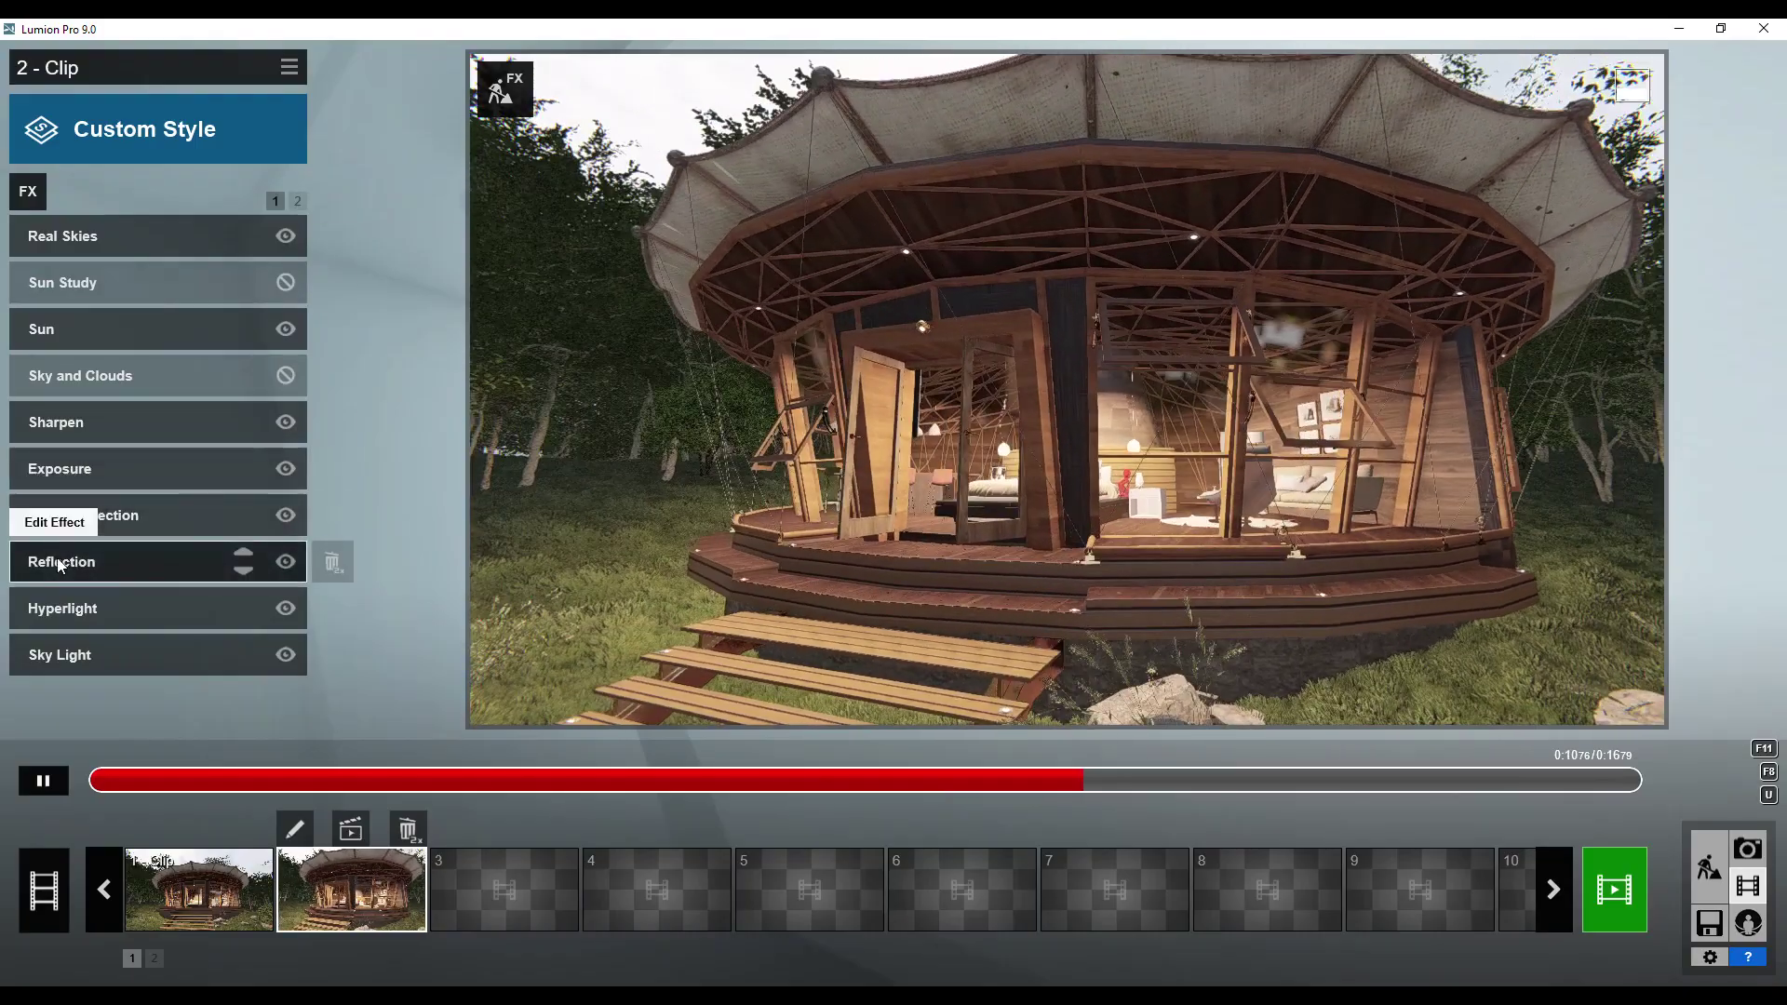
Open the Reflection effect's plane editing and add planes on the right and lower-right windows
{"action": "left_click", "coordinate": [58, 559]}
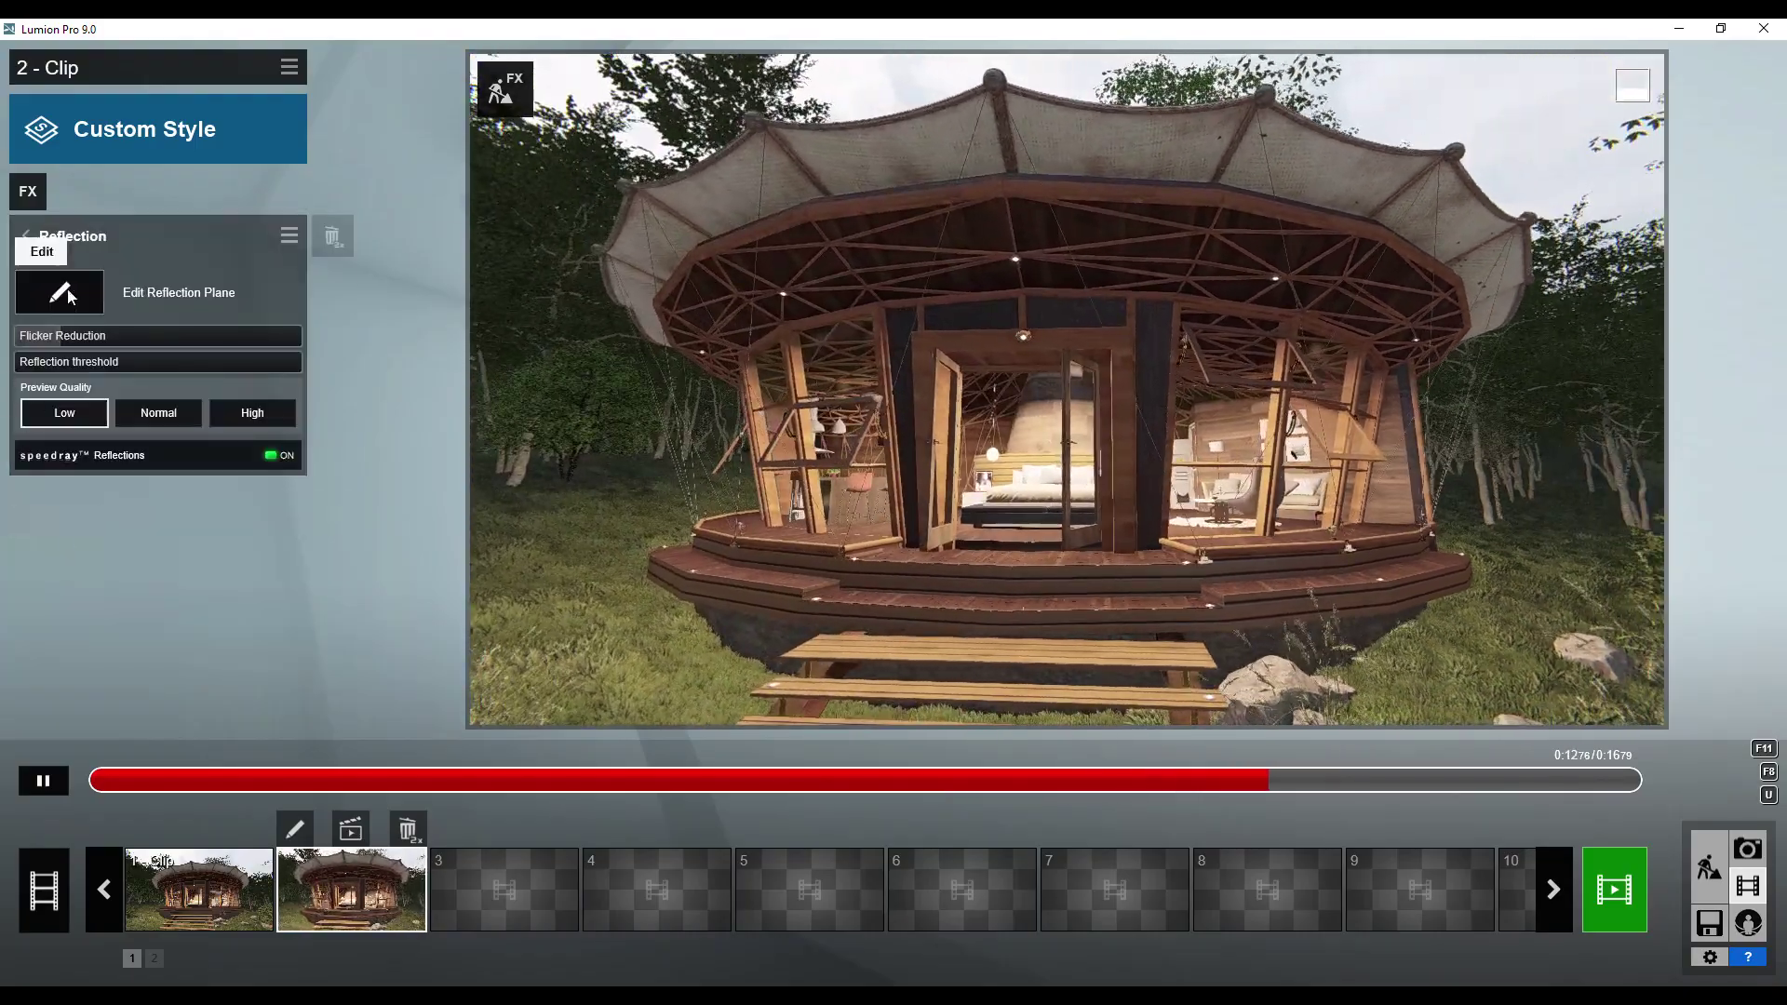
{"action": "left_click", "coordinate": [70, 296]}
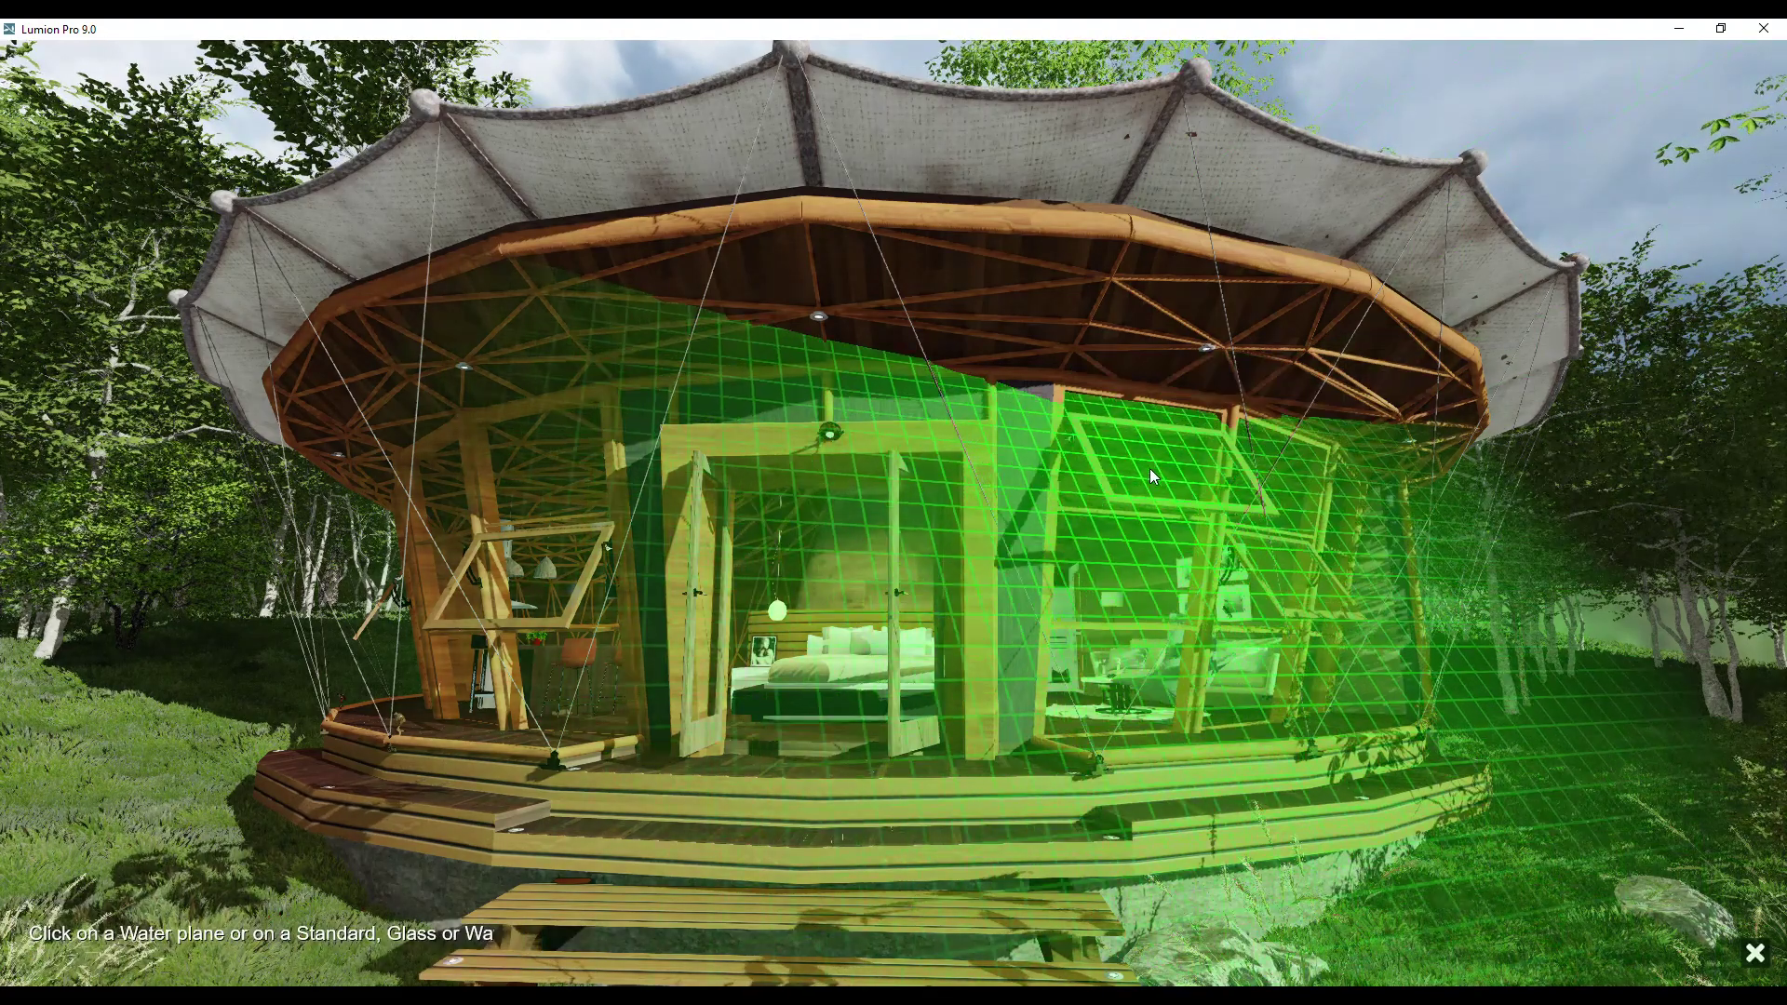
{"action": "left_click", "coordinate": [1149, 467]}
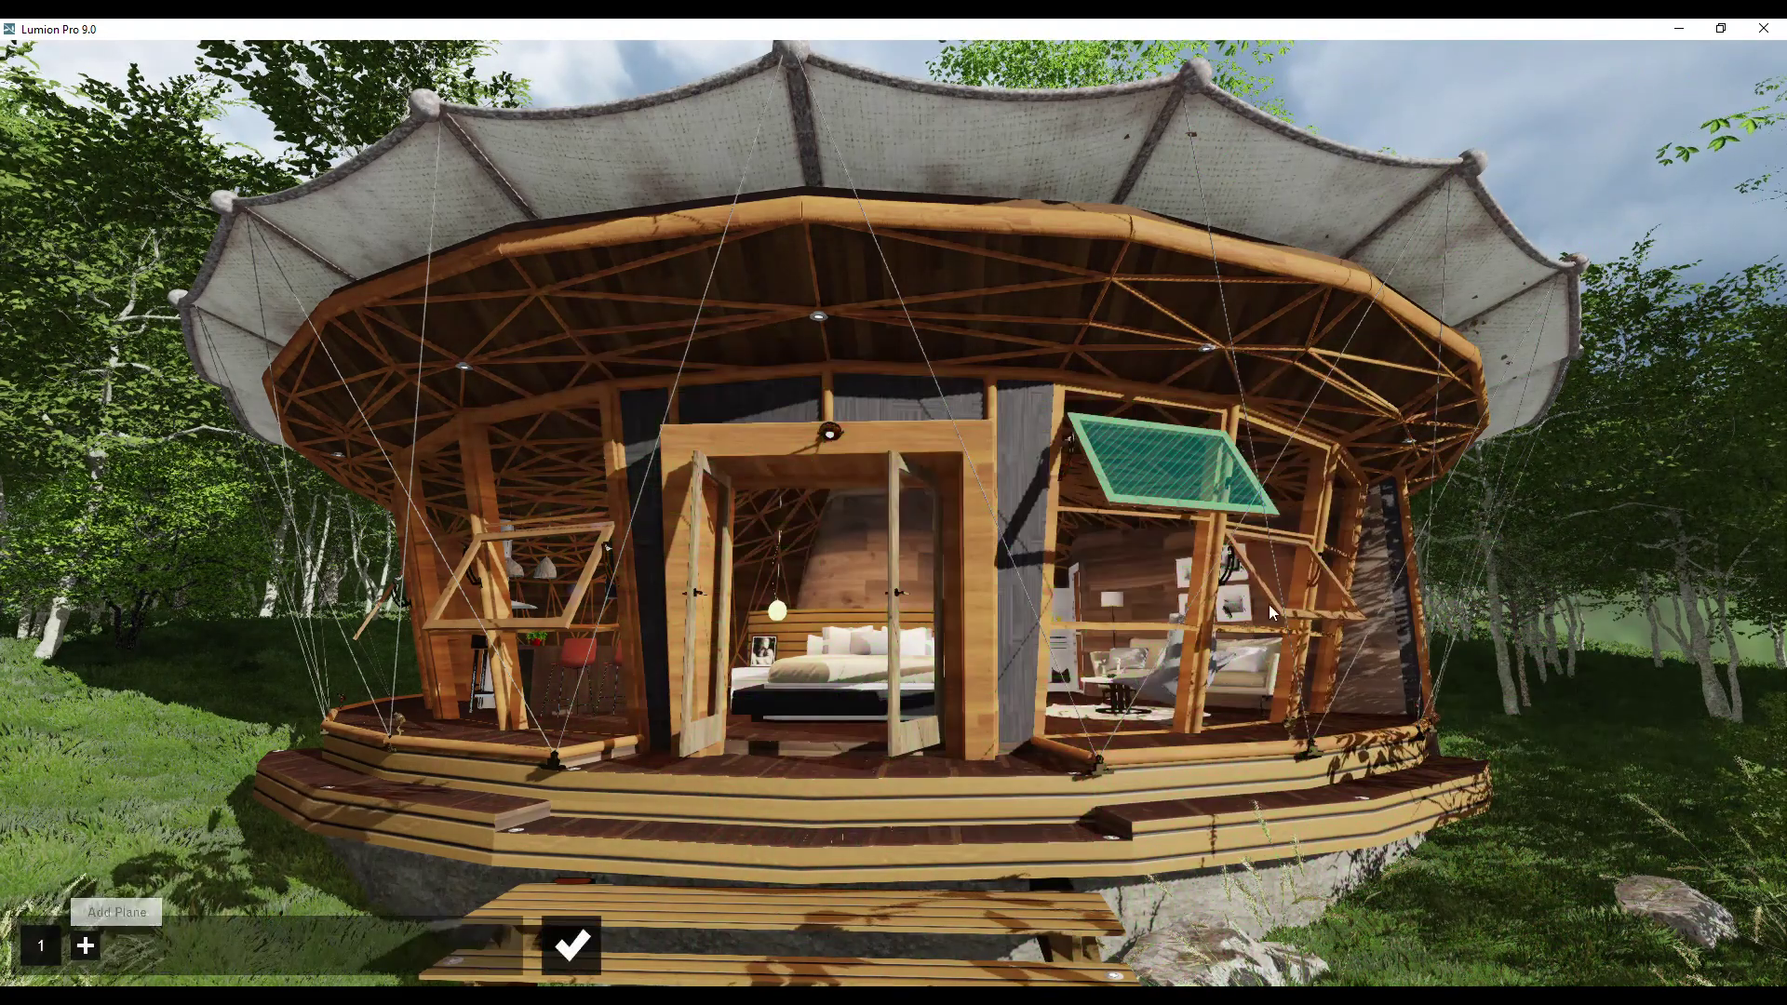
{"action": "left_click", "coordinate": [1297, 579]}
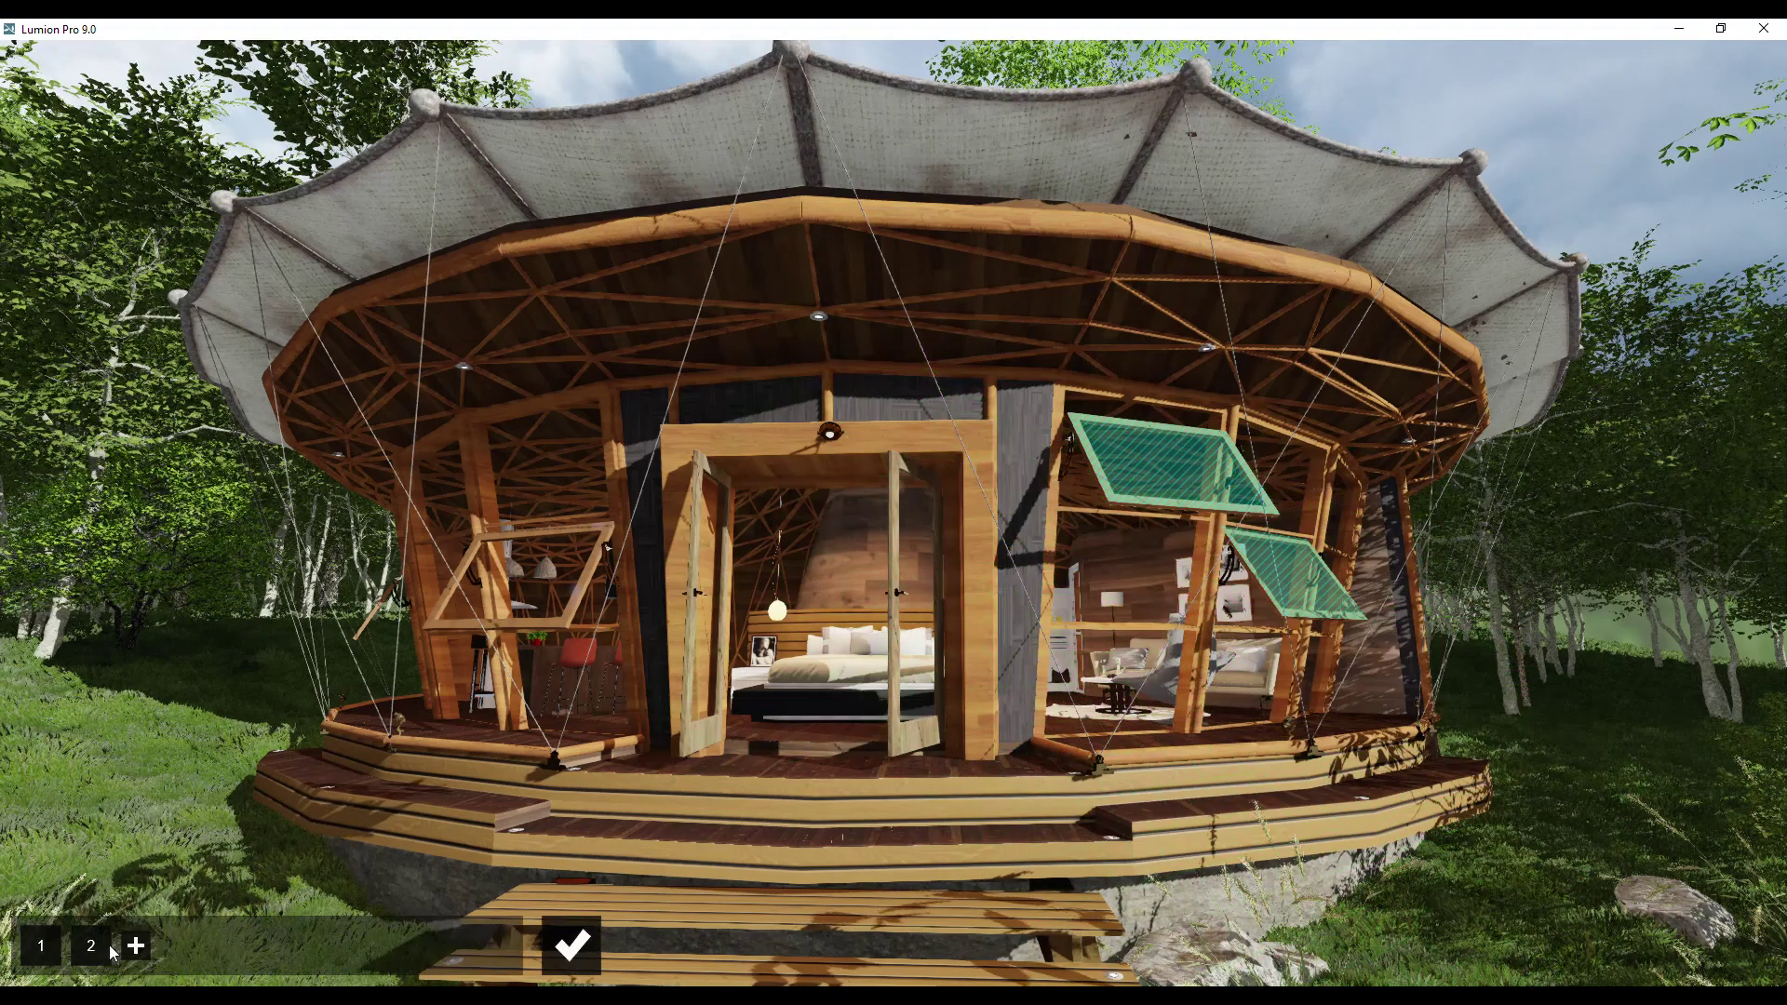
Add reflection planes on the lower-middle and lower-right windows, right door leaf, and left windows
{"action": "left_click", "coordinate": [192, 924]}
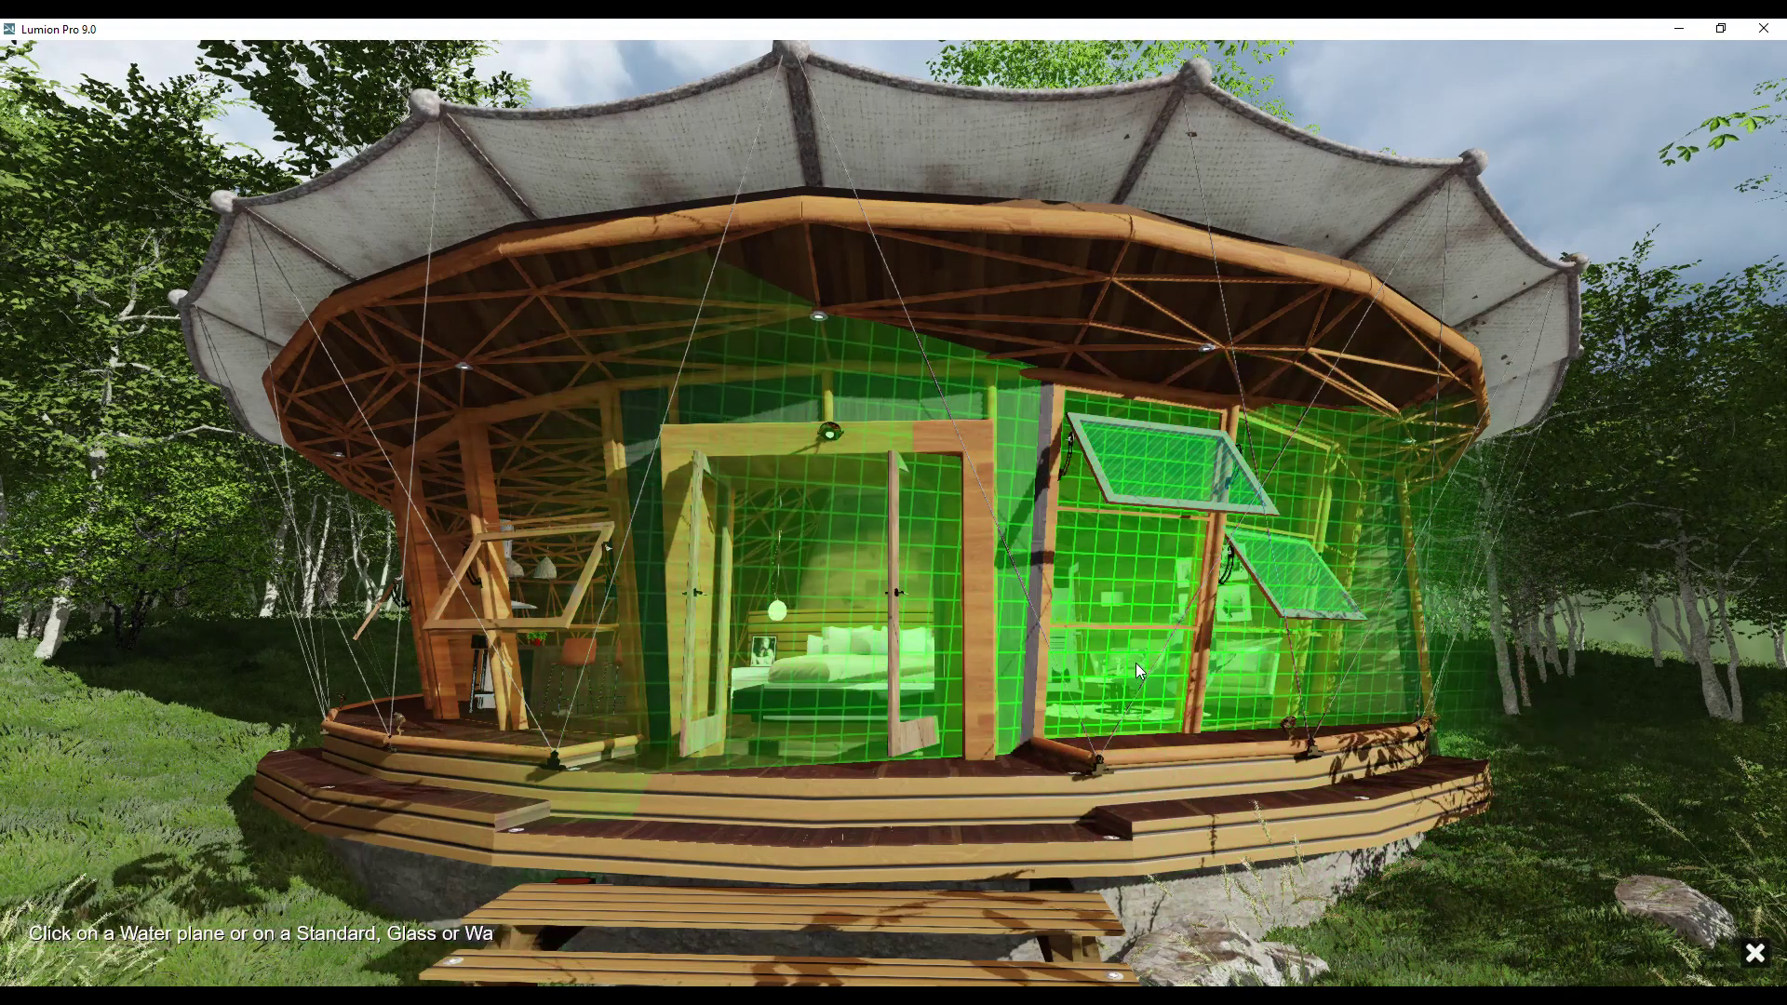
{"action": "left_click", "coordinate": [1107, 673]}
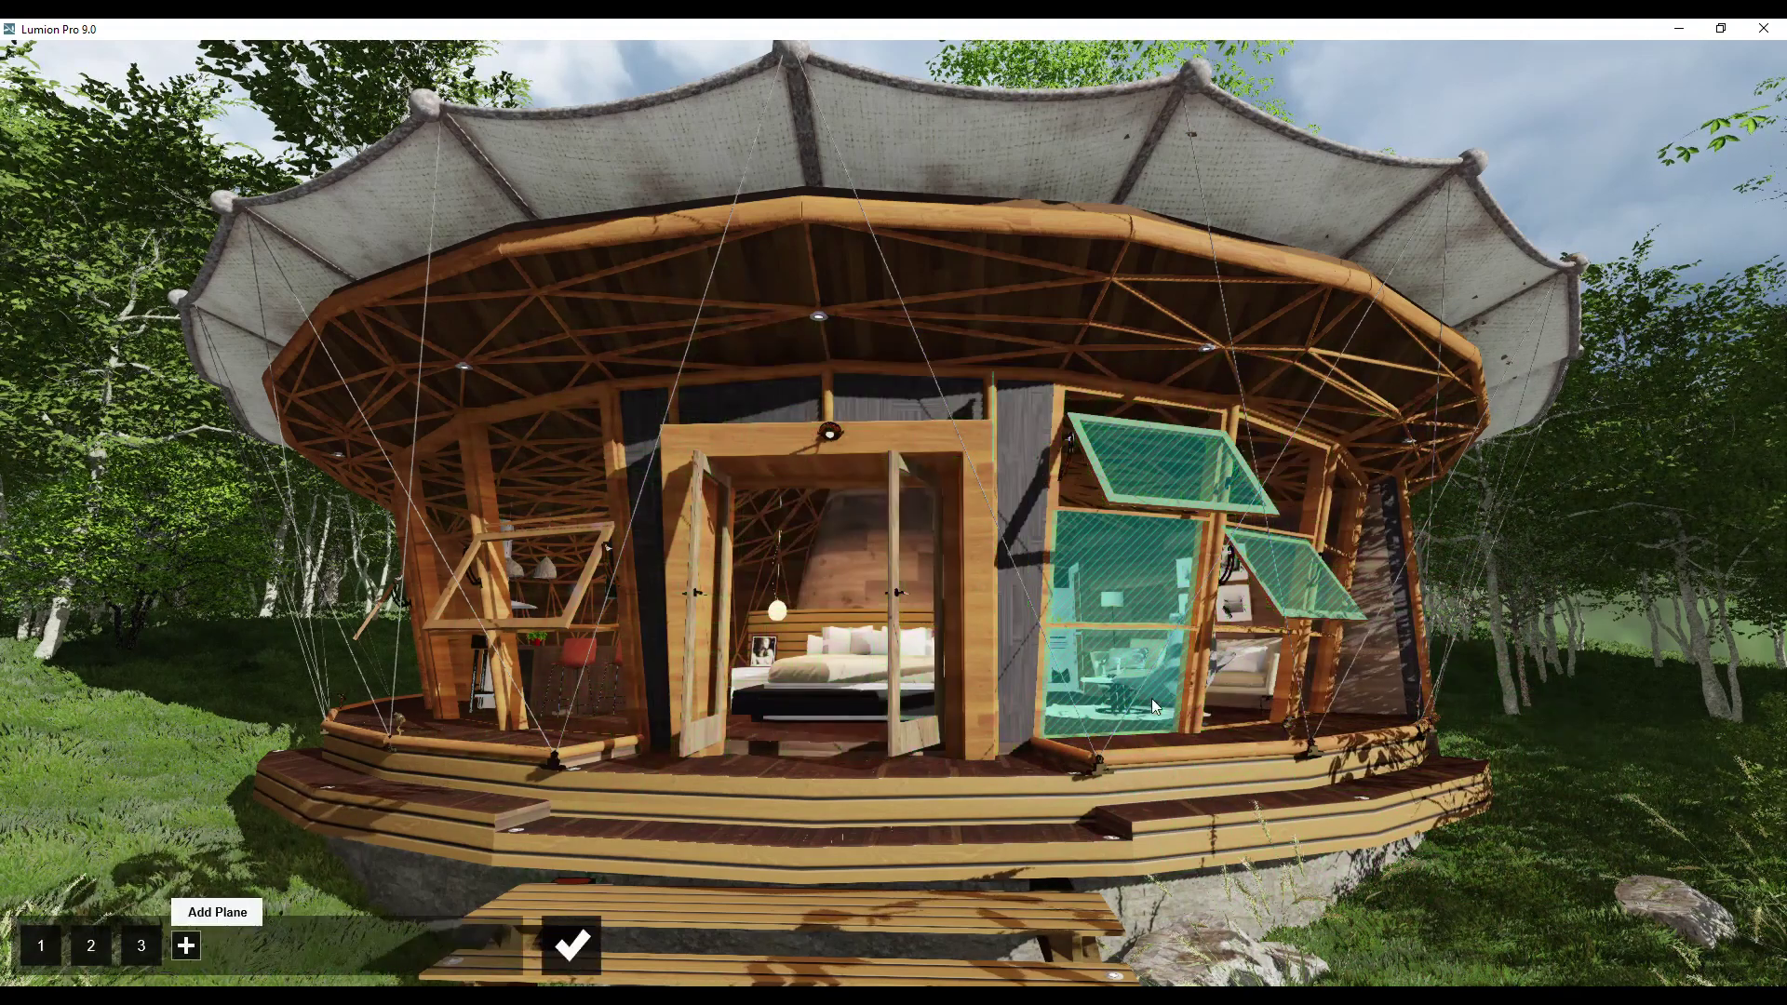
{"action": "left_click", "coordinate": [1249, 667]}
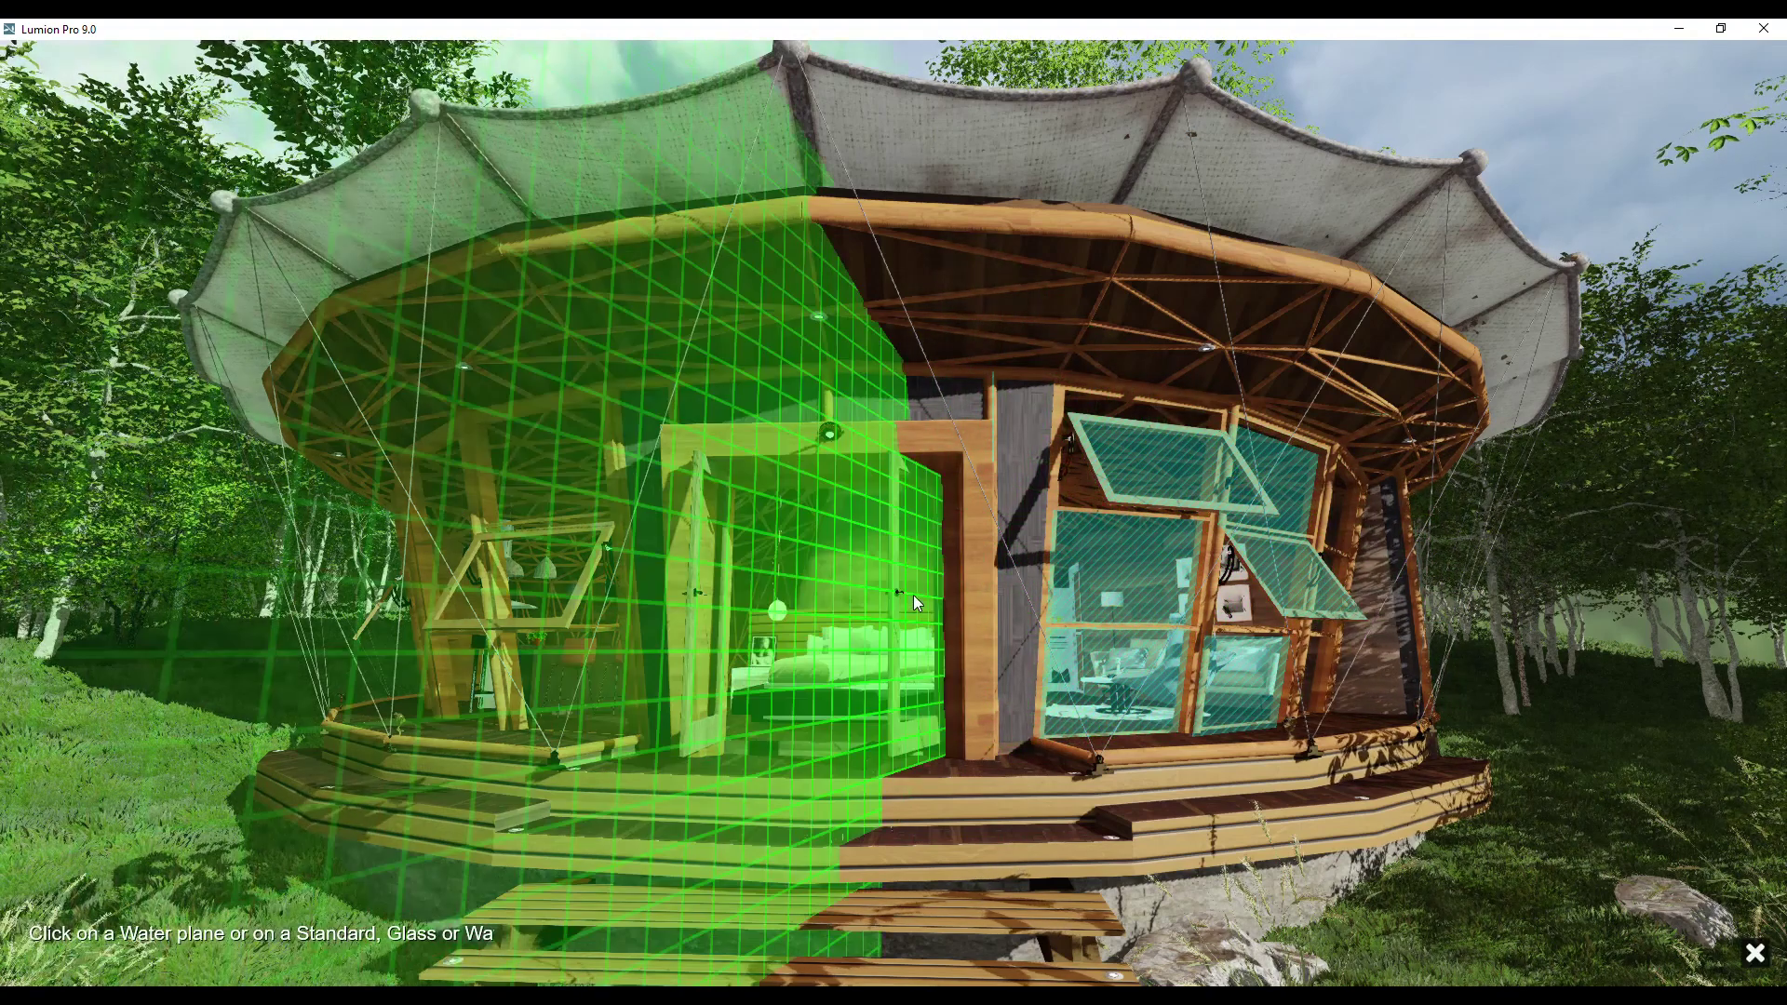
{"action": "left_click", "coordinate": [913, 594]}
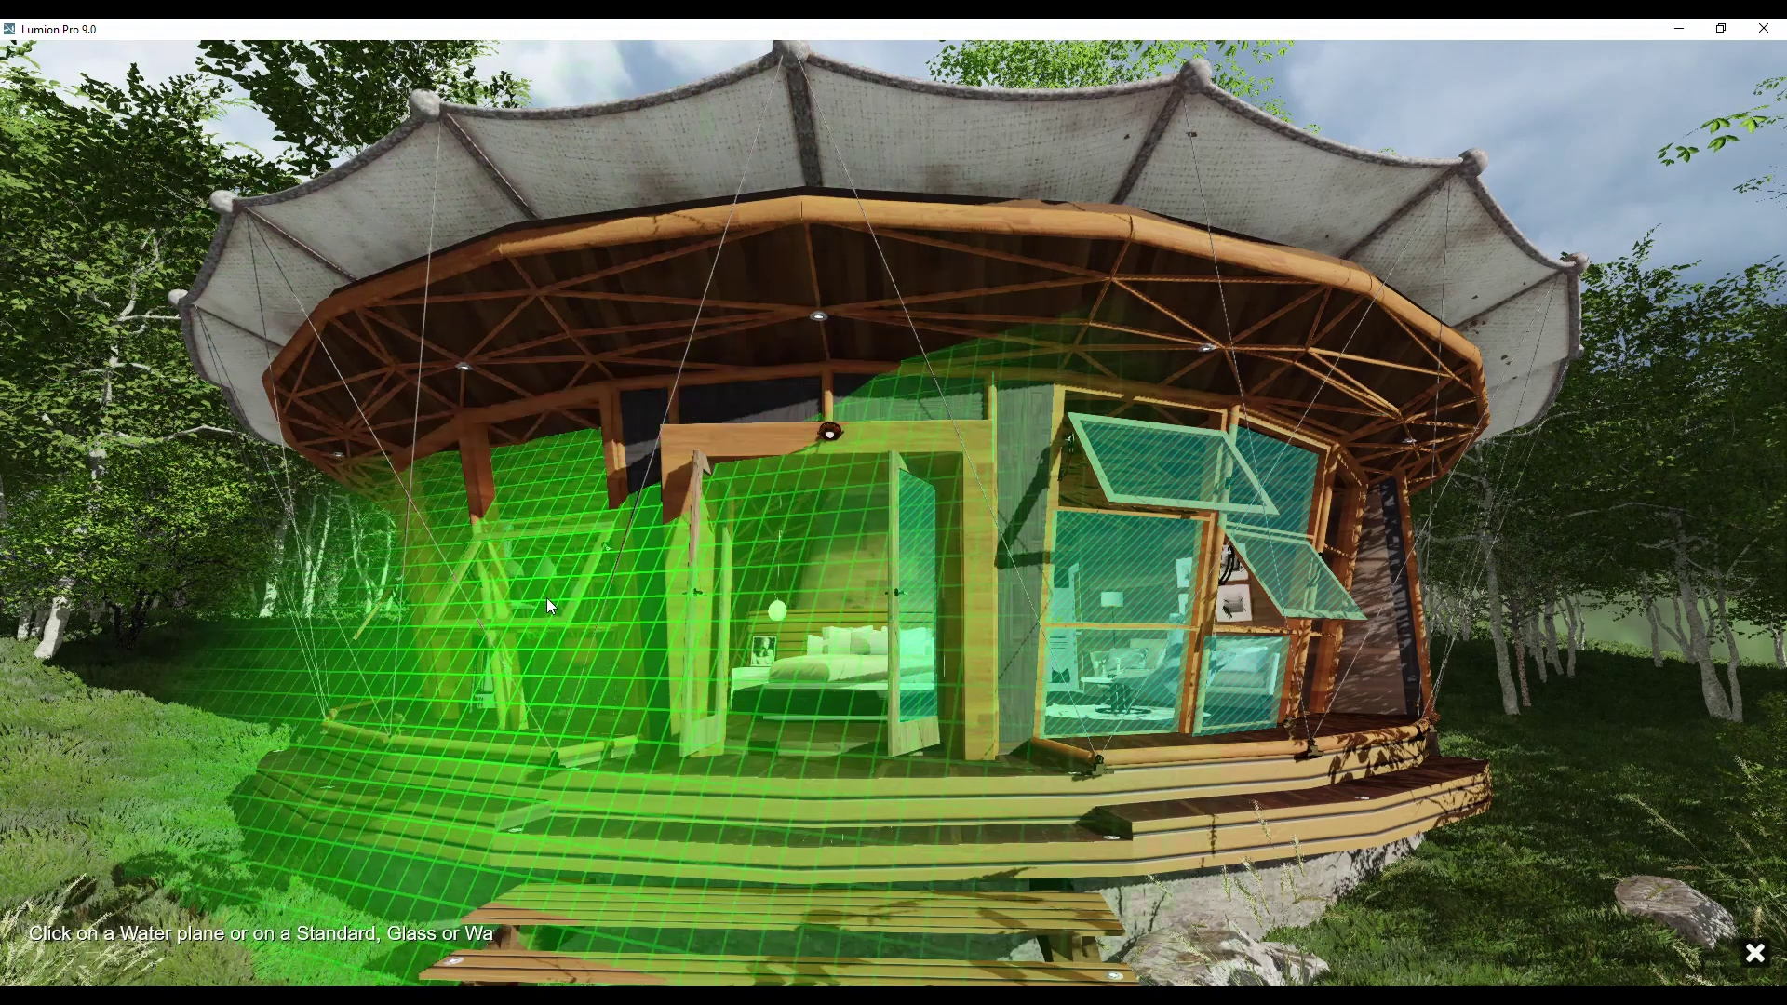
{"action": "left_click", "coordinate": [545, 598]}
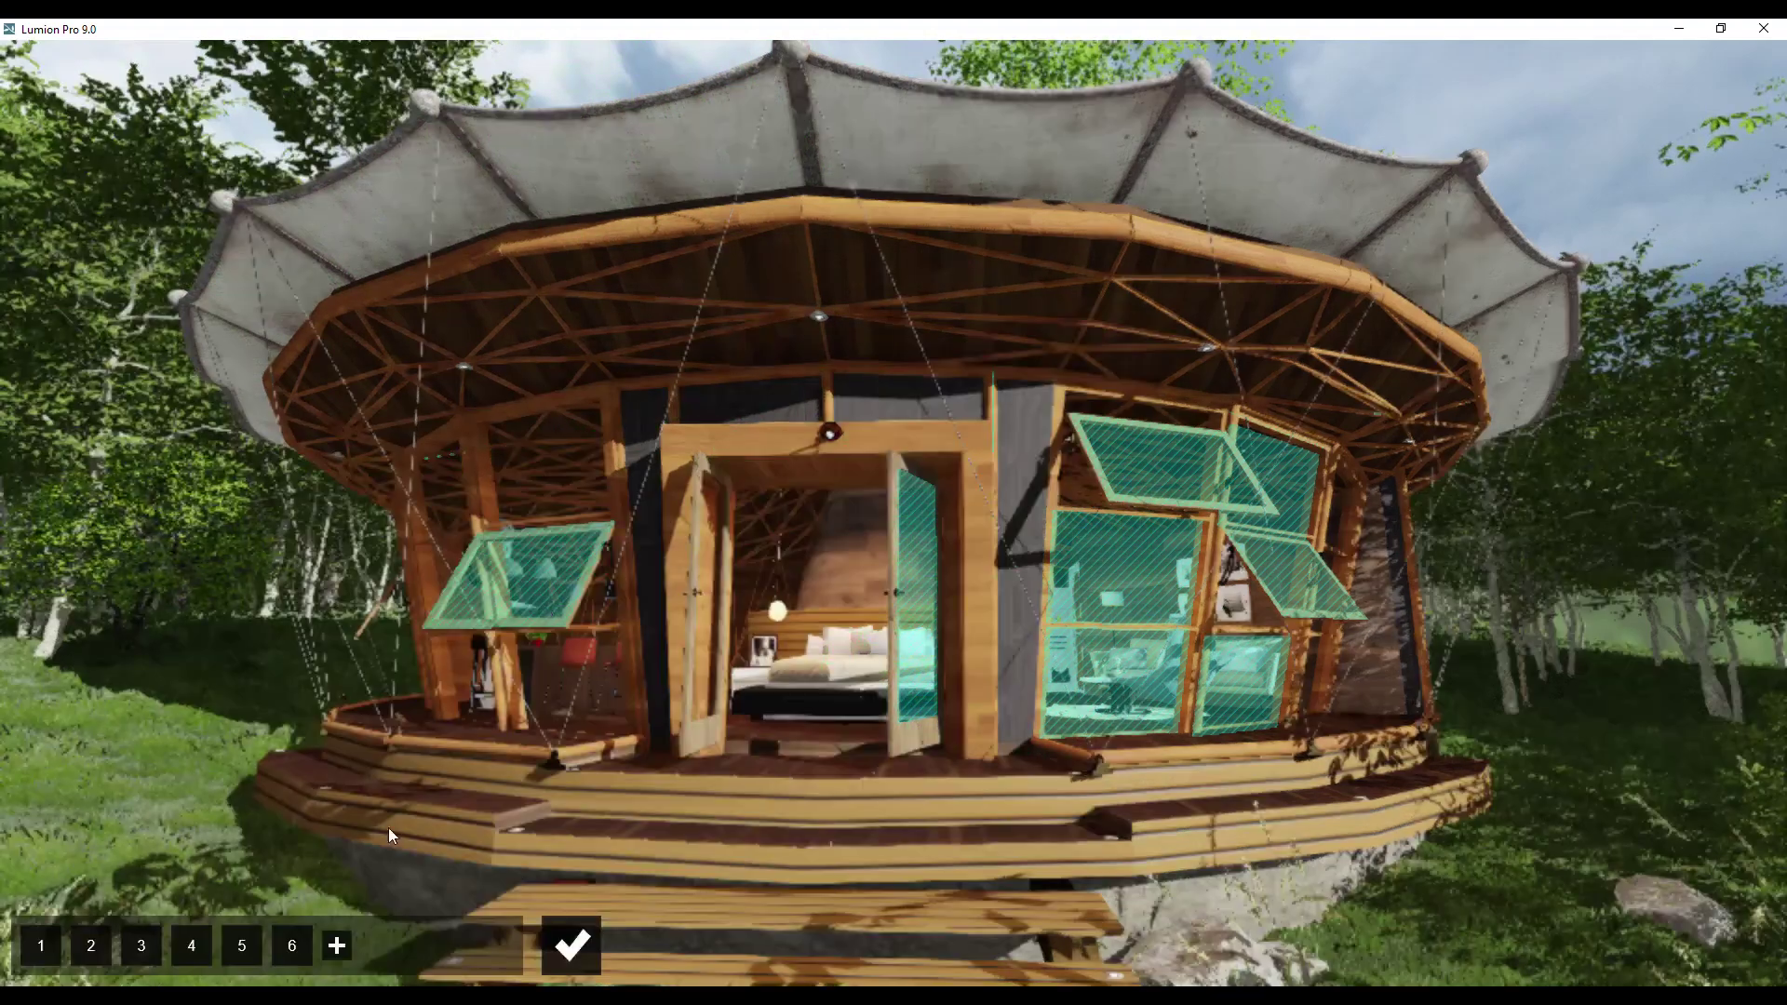
{"action": "left_click", "coordinate": [336, 945]}
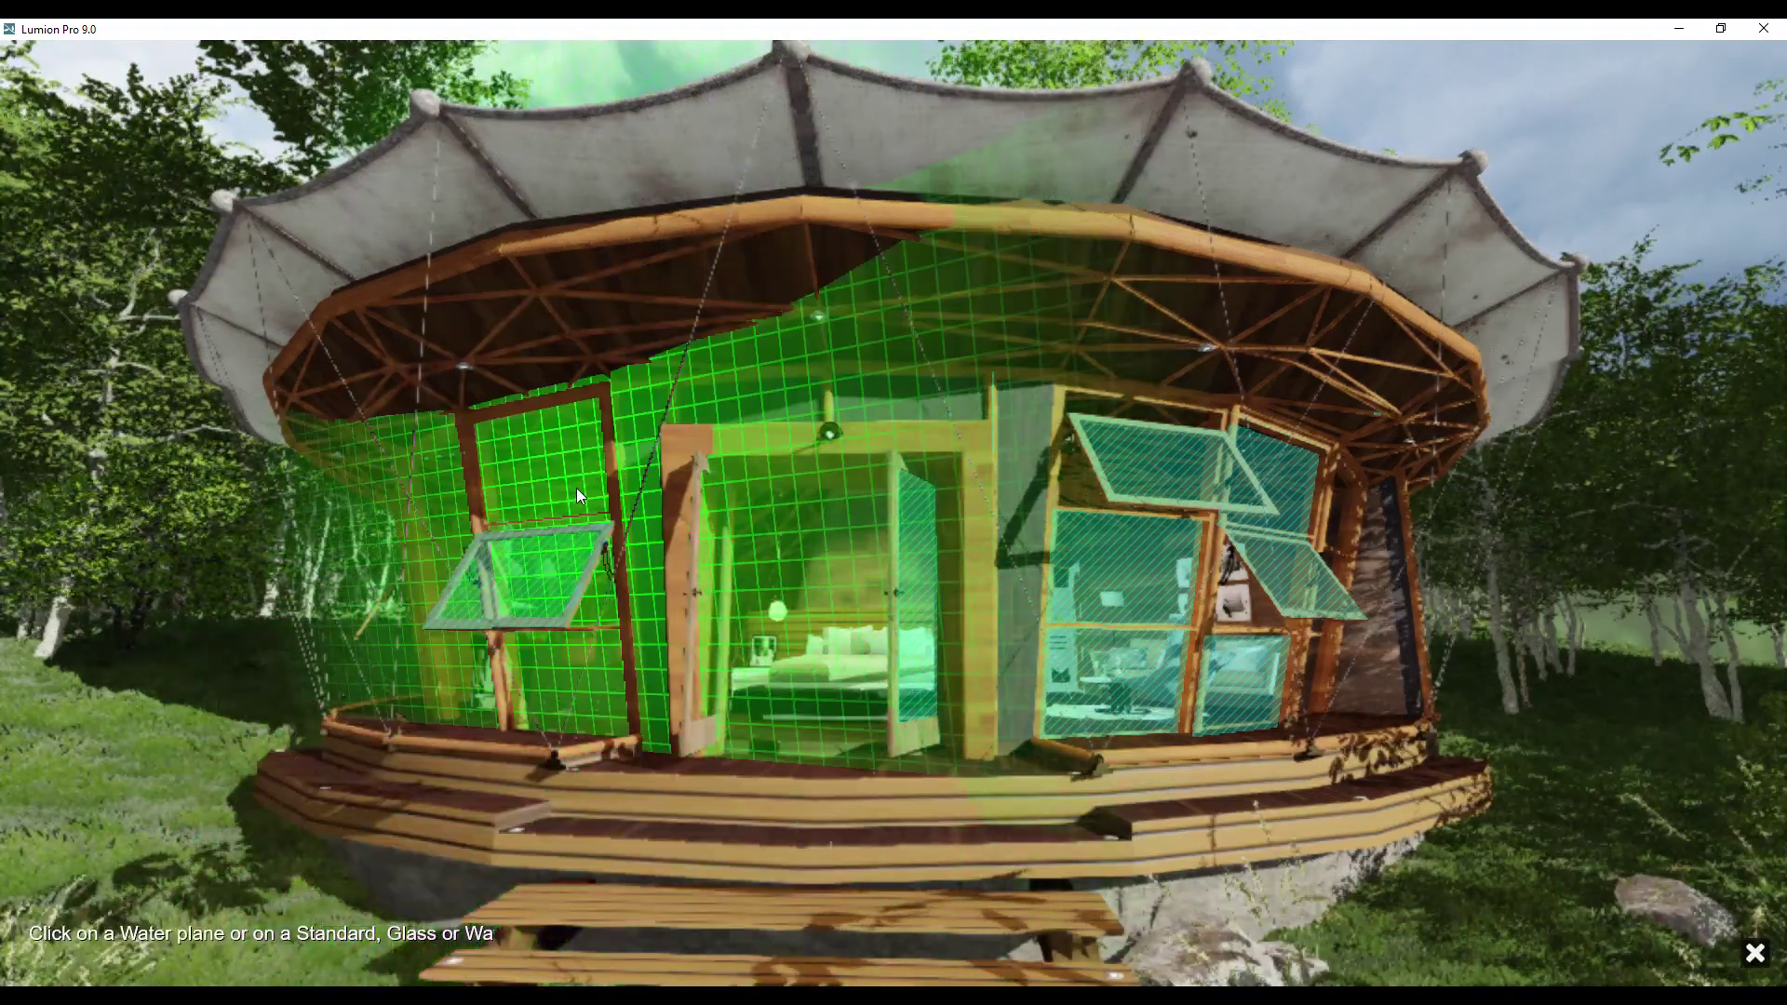
{"action": "left_click", "coordinate": [577, 494]}
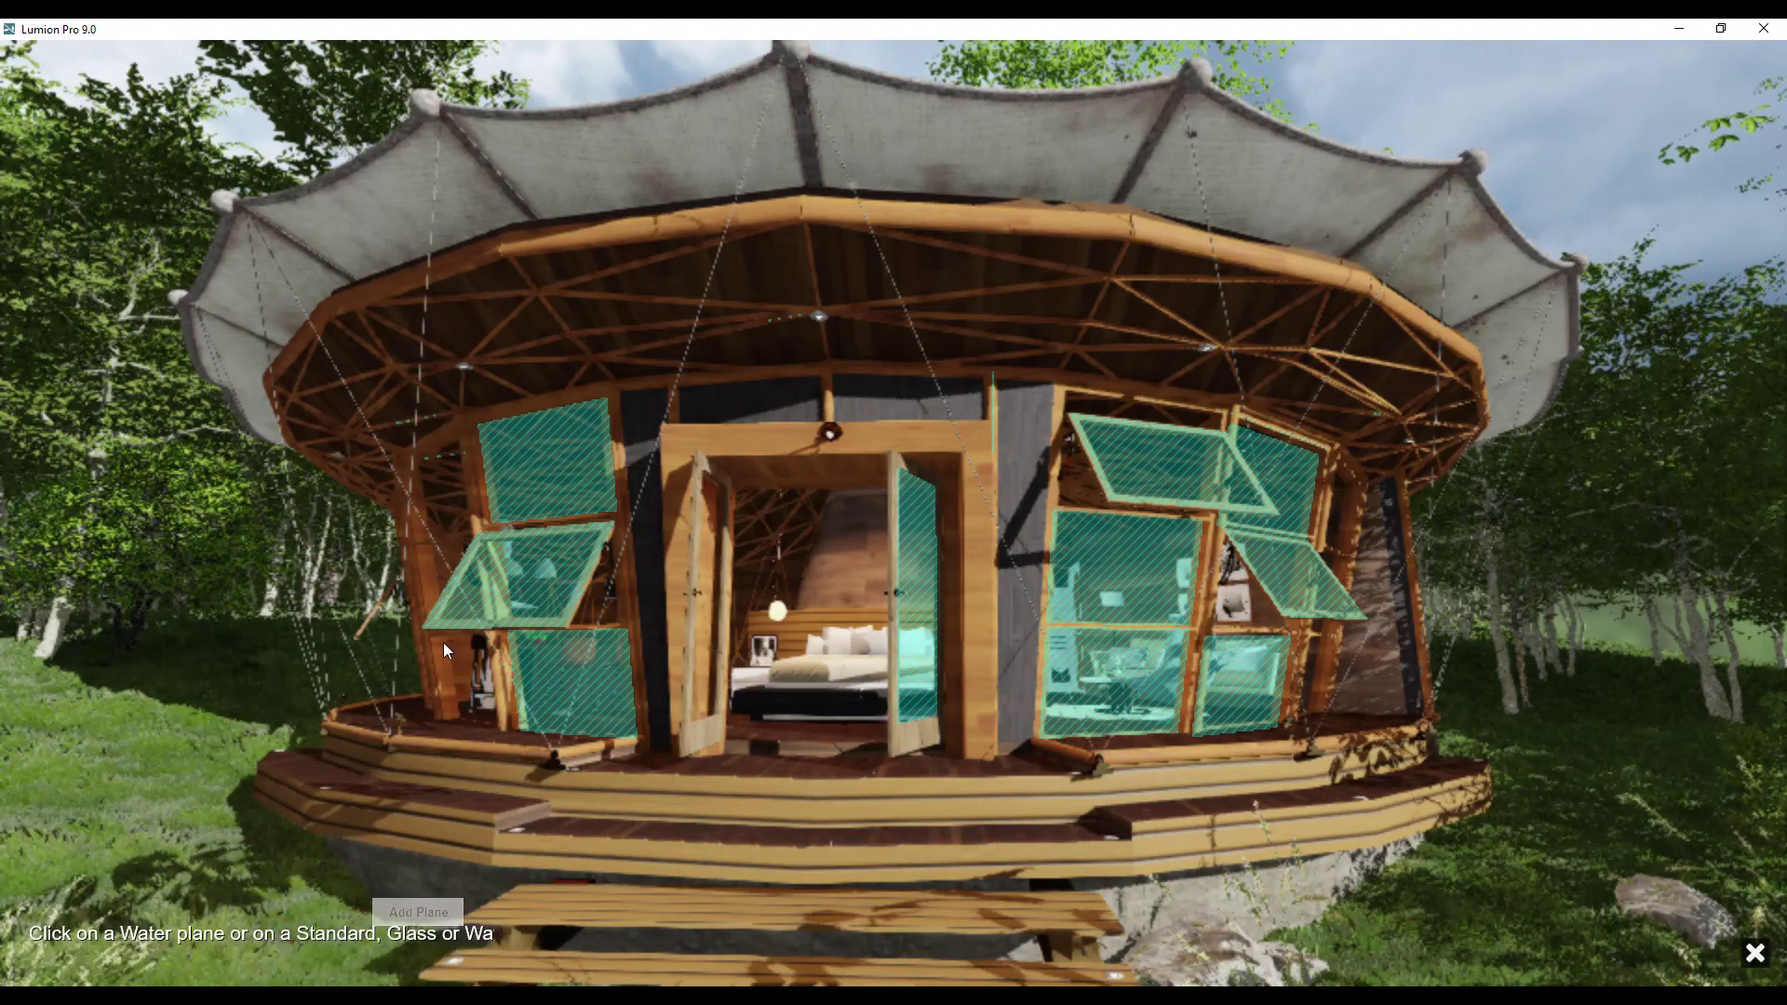
{"action": "left_click", "coordinate": [455, 517]}
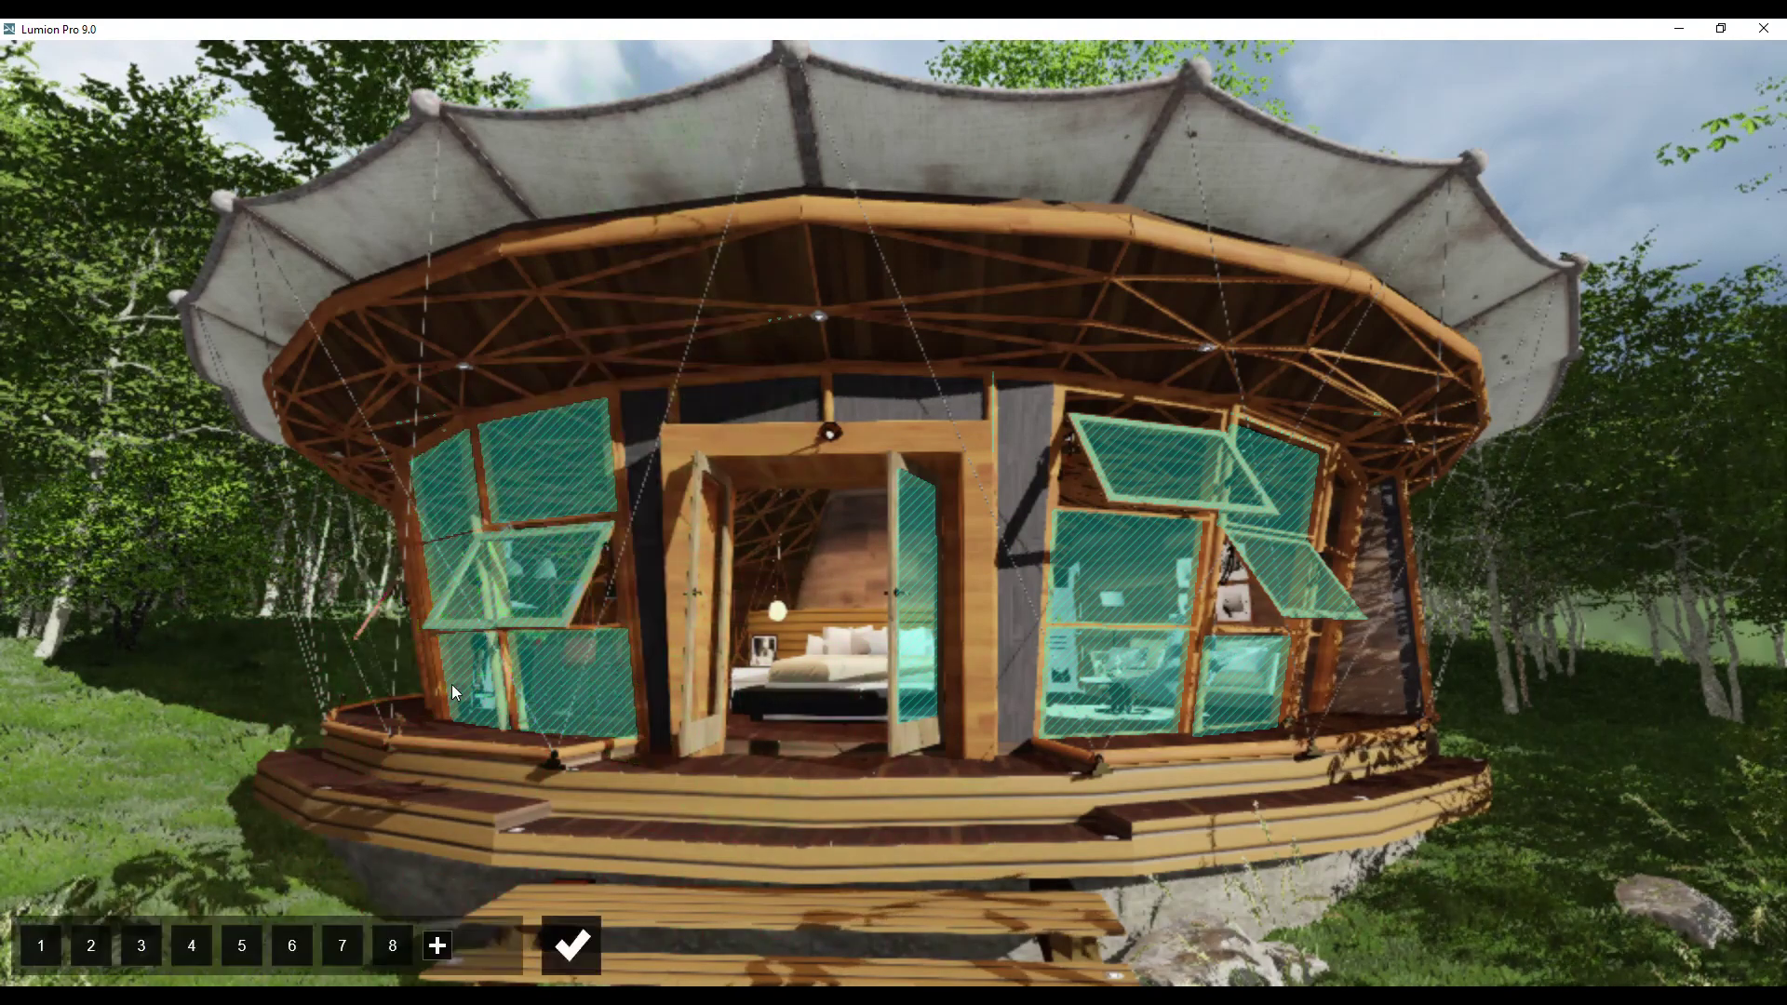
Add reflection planes on the water in front and the left door glass, then confirm
{"action": "left_click", "coordinate": [437, 945]}
{"action": "scroll", "coordinate": [834, 627], "scroll_direction": "down", "scroll_amount": 5}
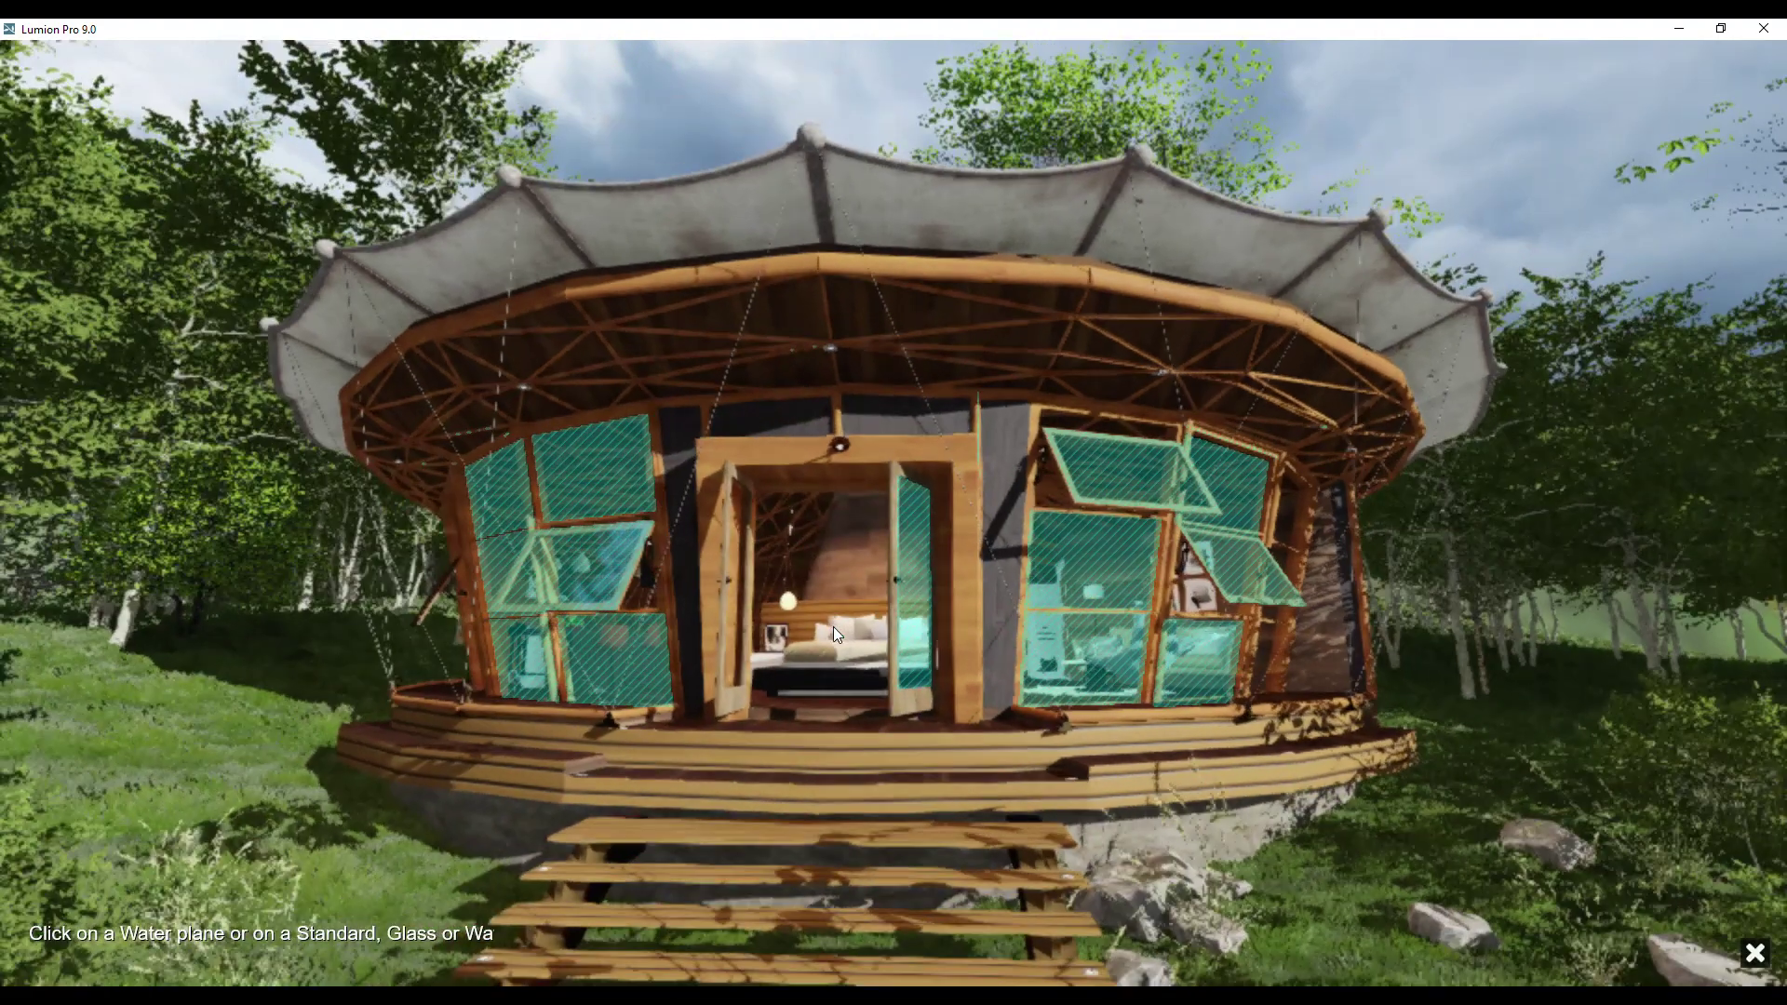
{"action": "scroll", "coordinate": [834, 627], "scroll_direction": "down", "scroll_amount": 3}
{"action": "scroll", "coordinate": [834, 628], "scroll_direction": "down", "scroll_amount": 3}
{"action": "scroll", "coordinate": [834, 627], "scroll_direction": "down", "scroll_amount": 2}
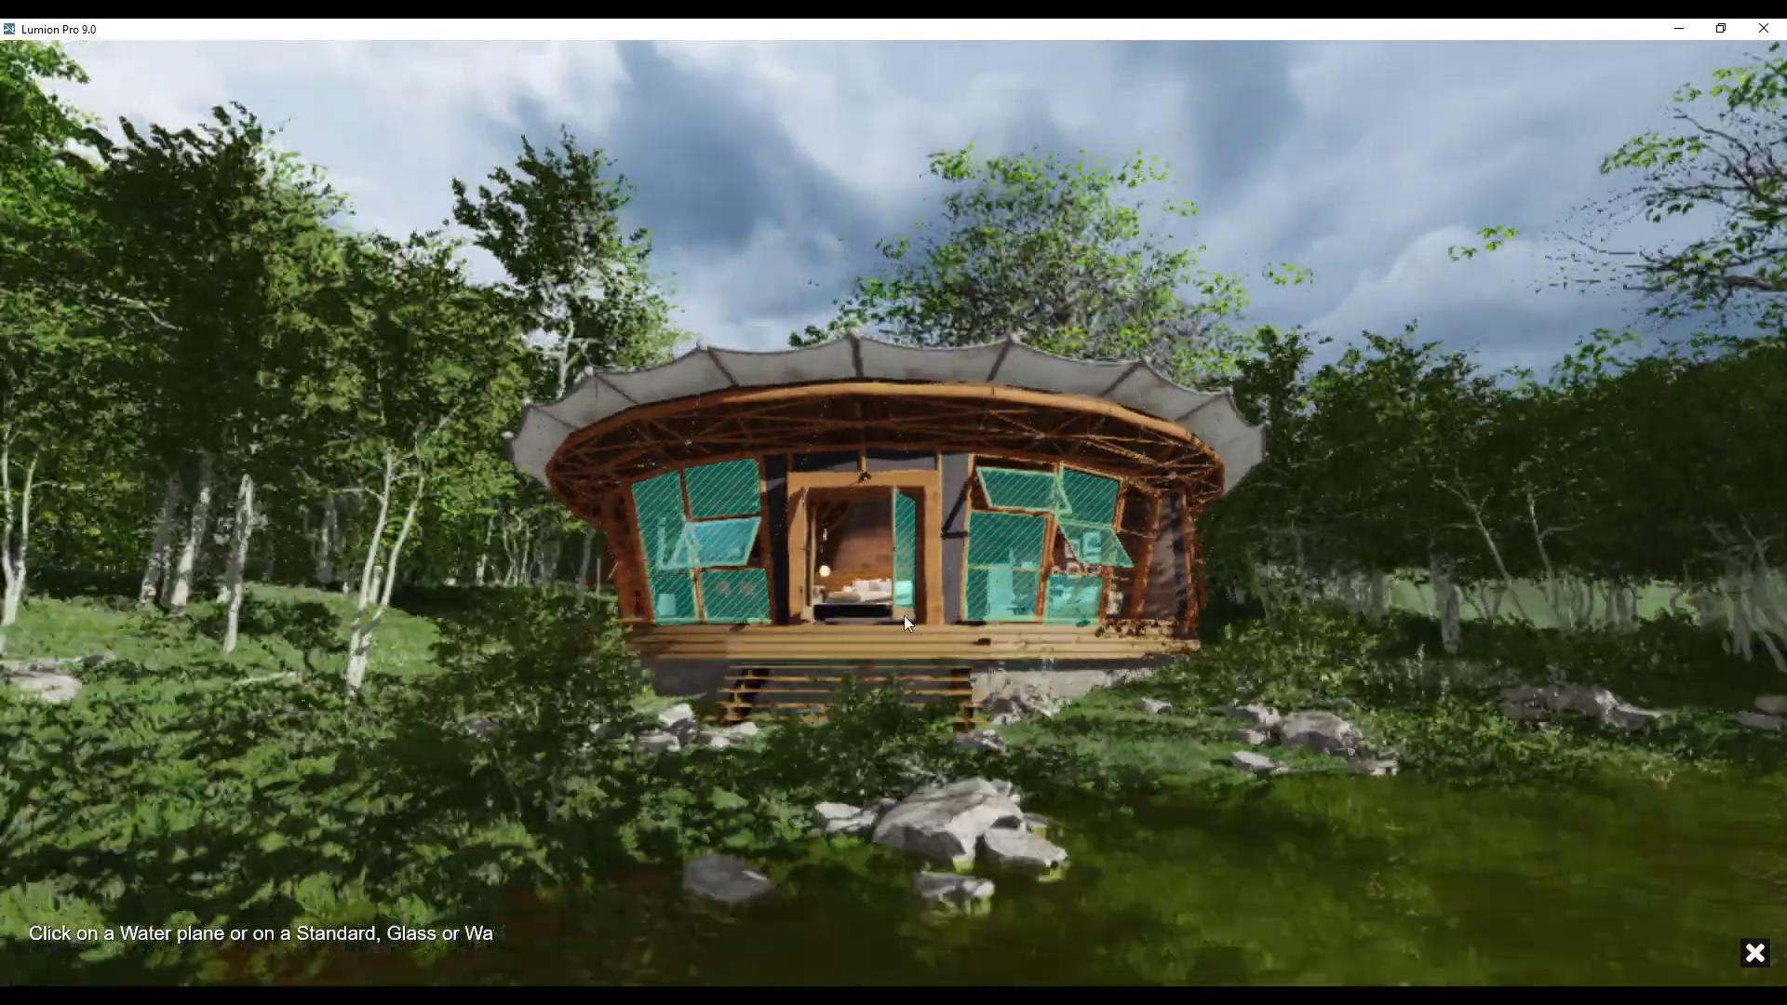
{"action": "left_click", "coordinate": [1165, 864]}
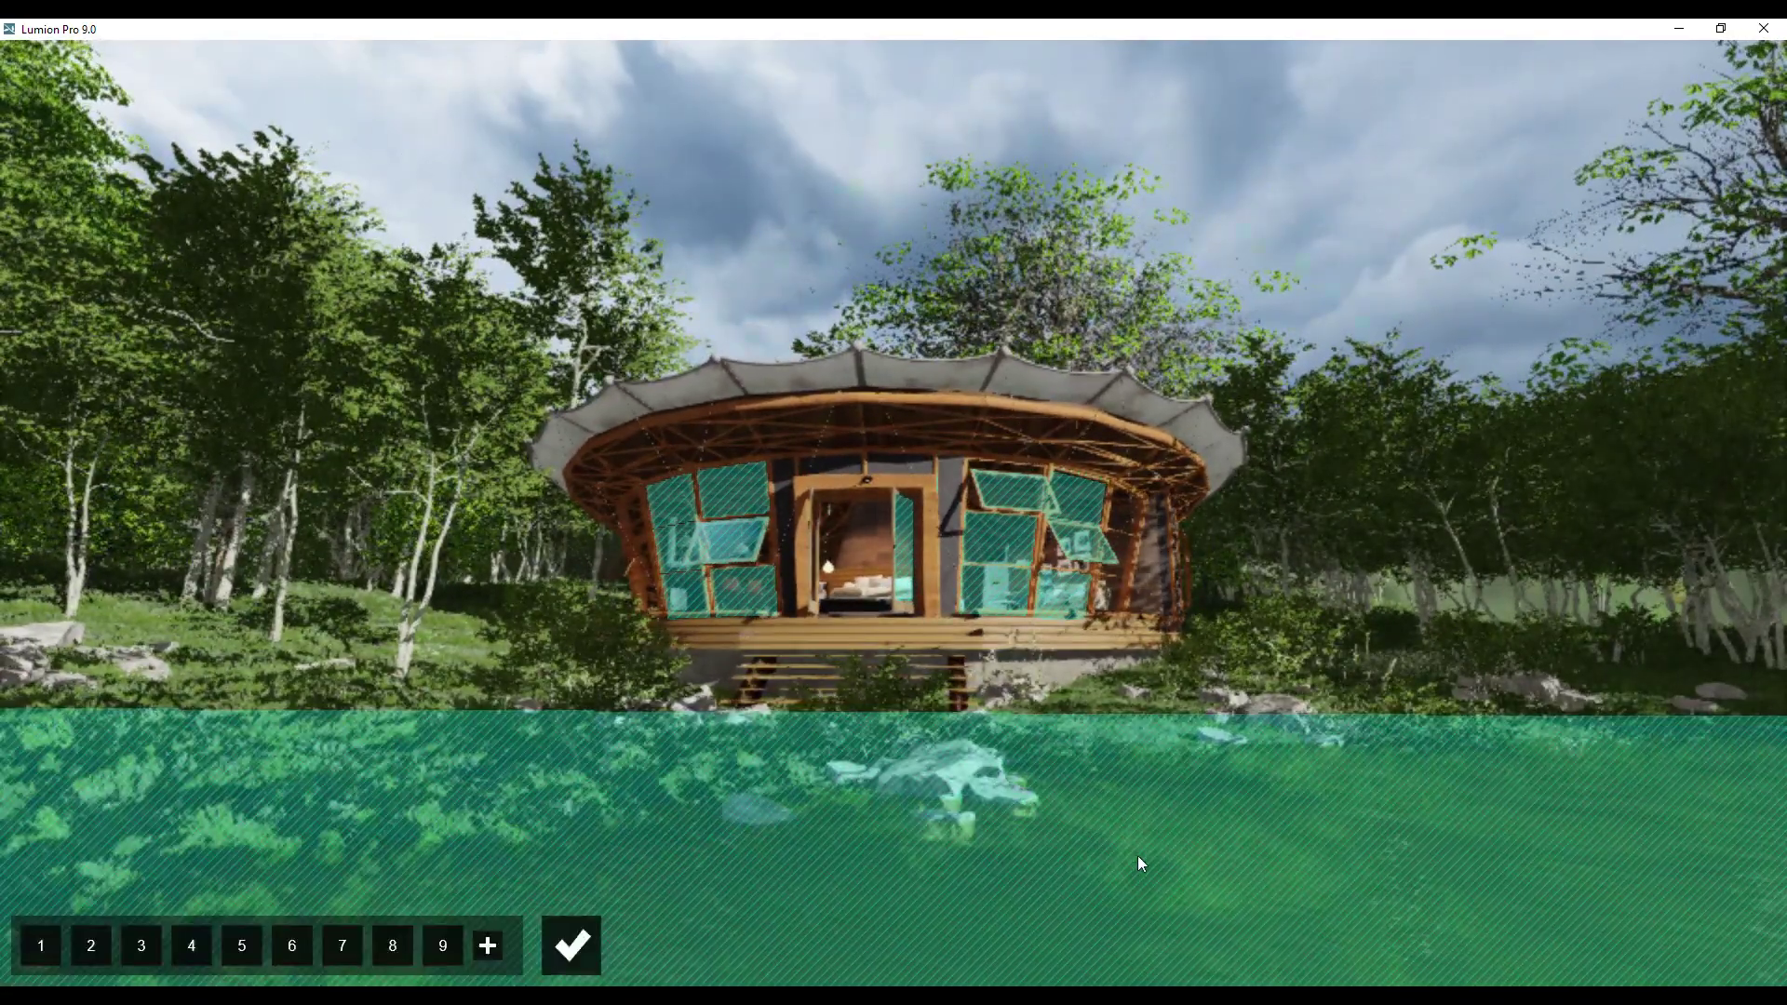
{"action": "left_click", "coordinate": [500, 947]}
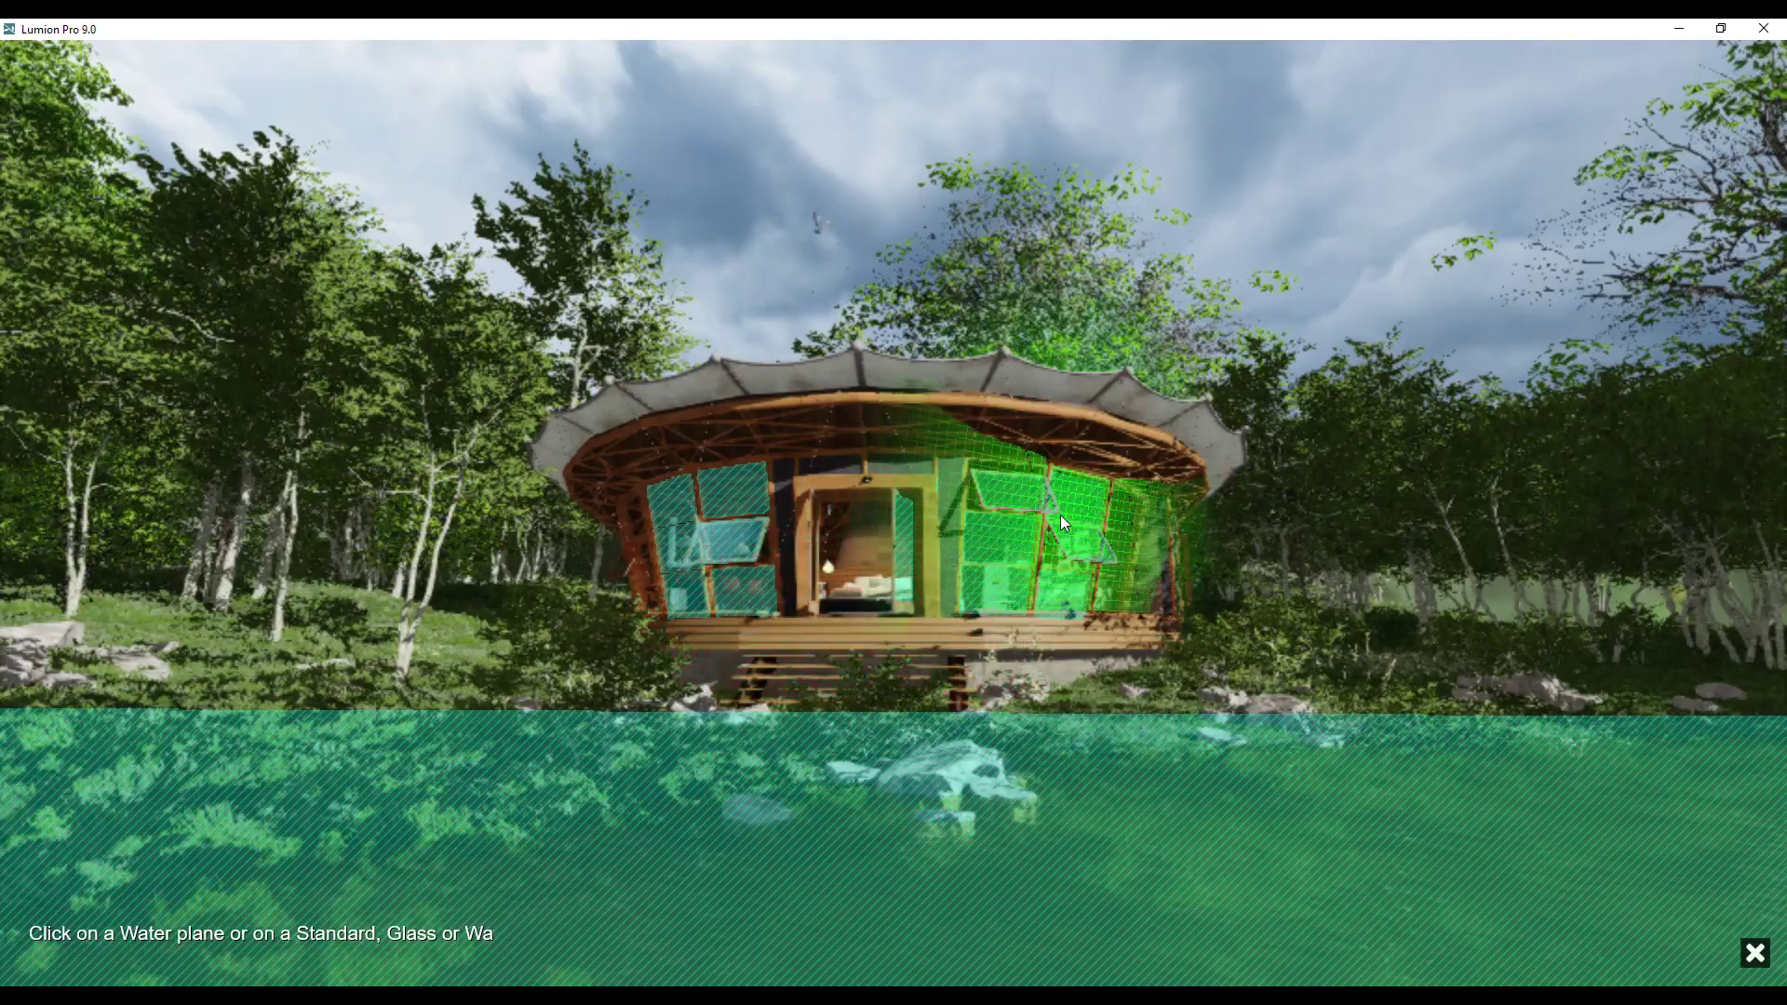
{"action": "right_click_drag", "start_coordinate": [1059, 515], "coordinate": [1056, 512]}
{"action": "scroll", "coordinate": [1055, 512], "scroll_direction": "up", "scroll_amount": 3}
{"action": "scroll", "coordinate": [1055, 512], "scroll_direction": "up", "scroll_amount": 3}
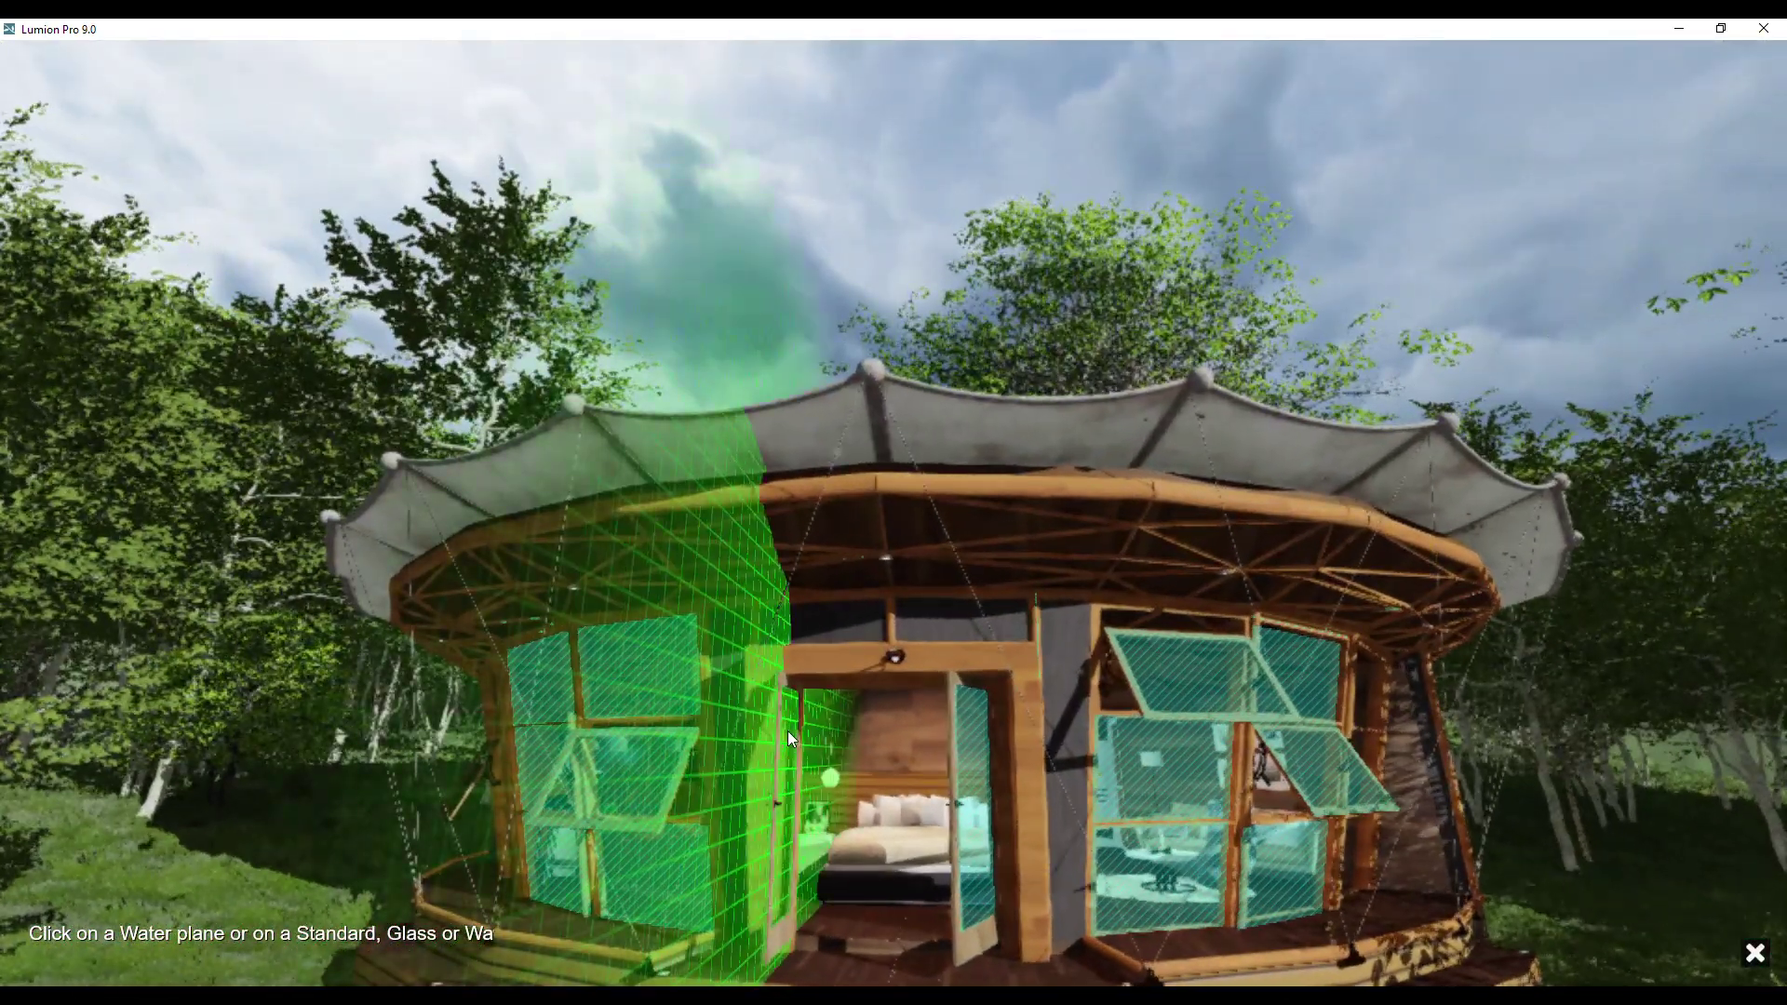
{"action": "left_click", "coordinate": [788, 730]}
{"action": "left_click", "coordinate": [569, 949]}
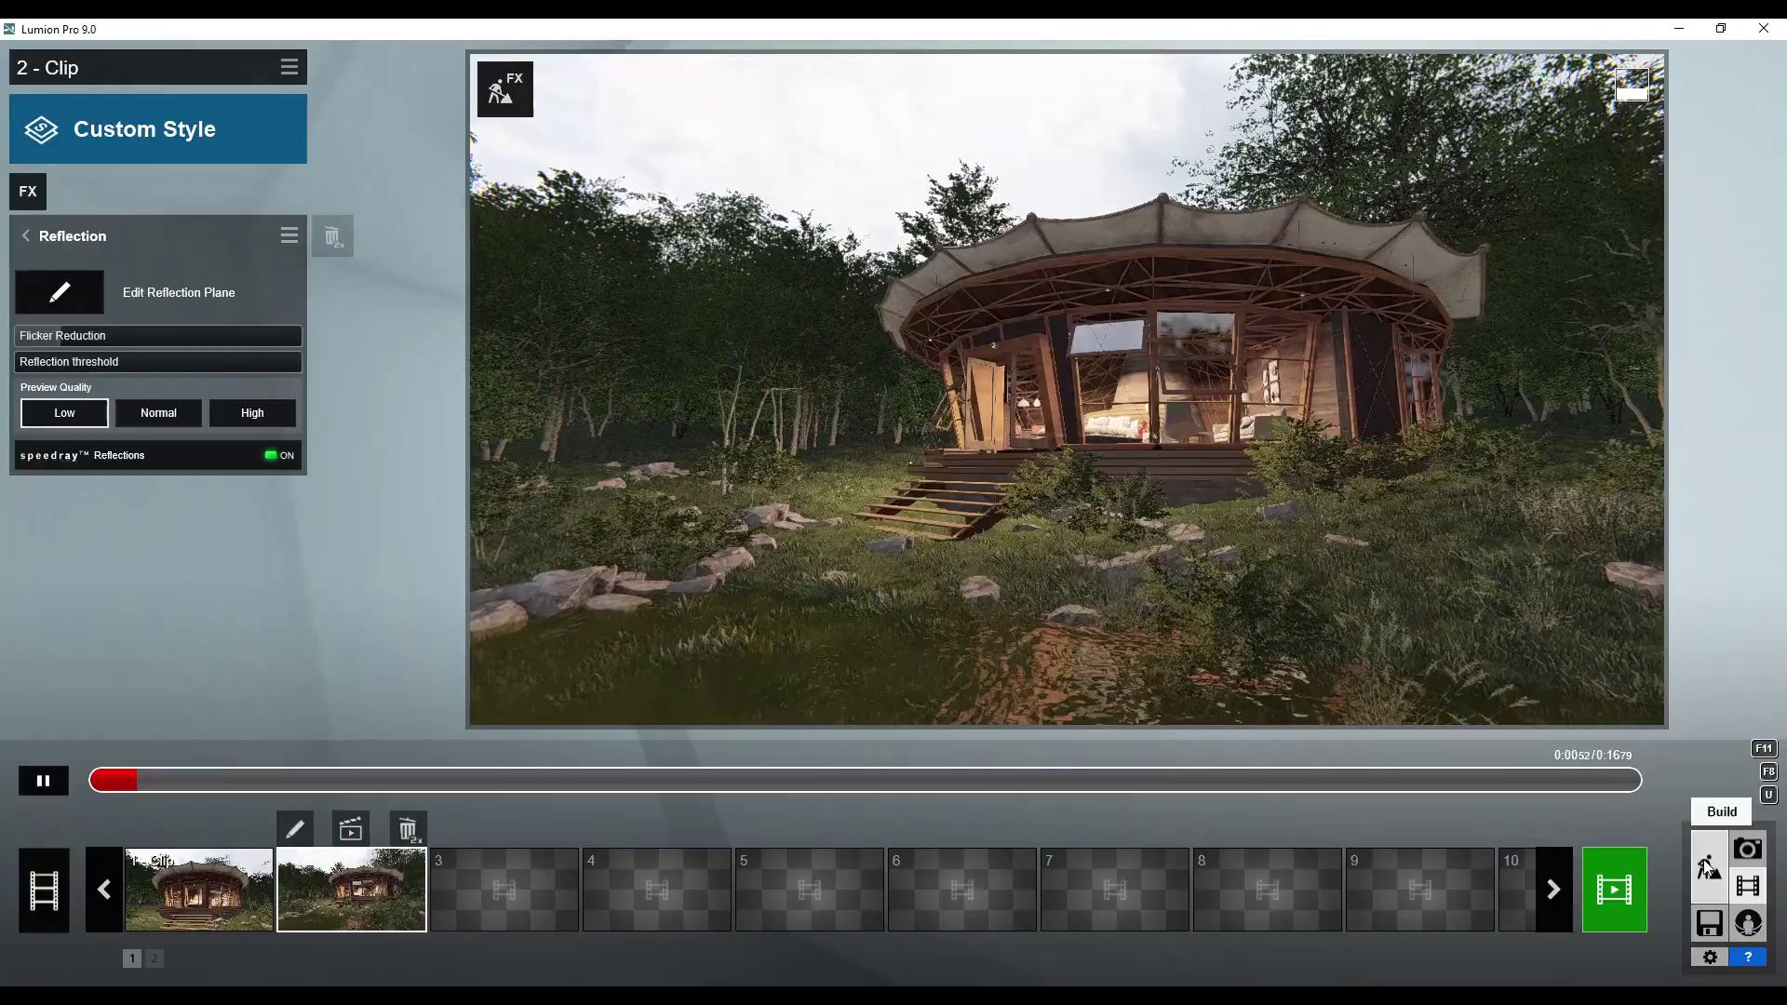
Check the scene in Build mode, then return to Movie mode and open the clip's render options
{"action": "left_click", "coordinate": [1703, 868]}
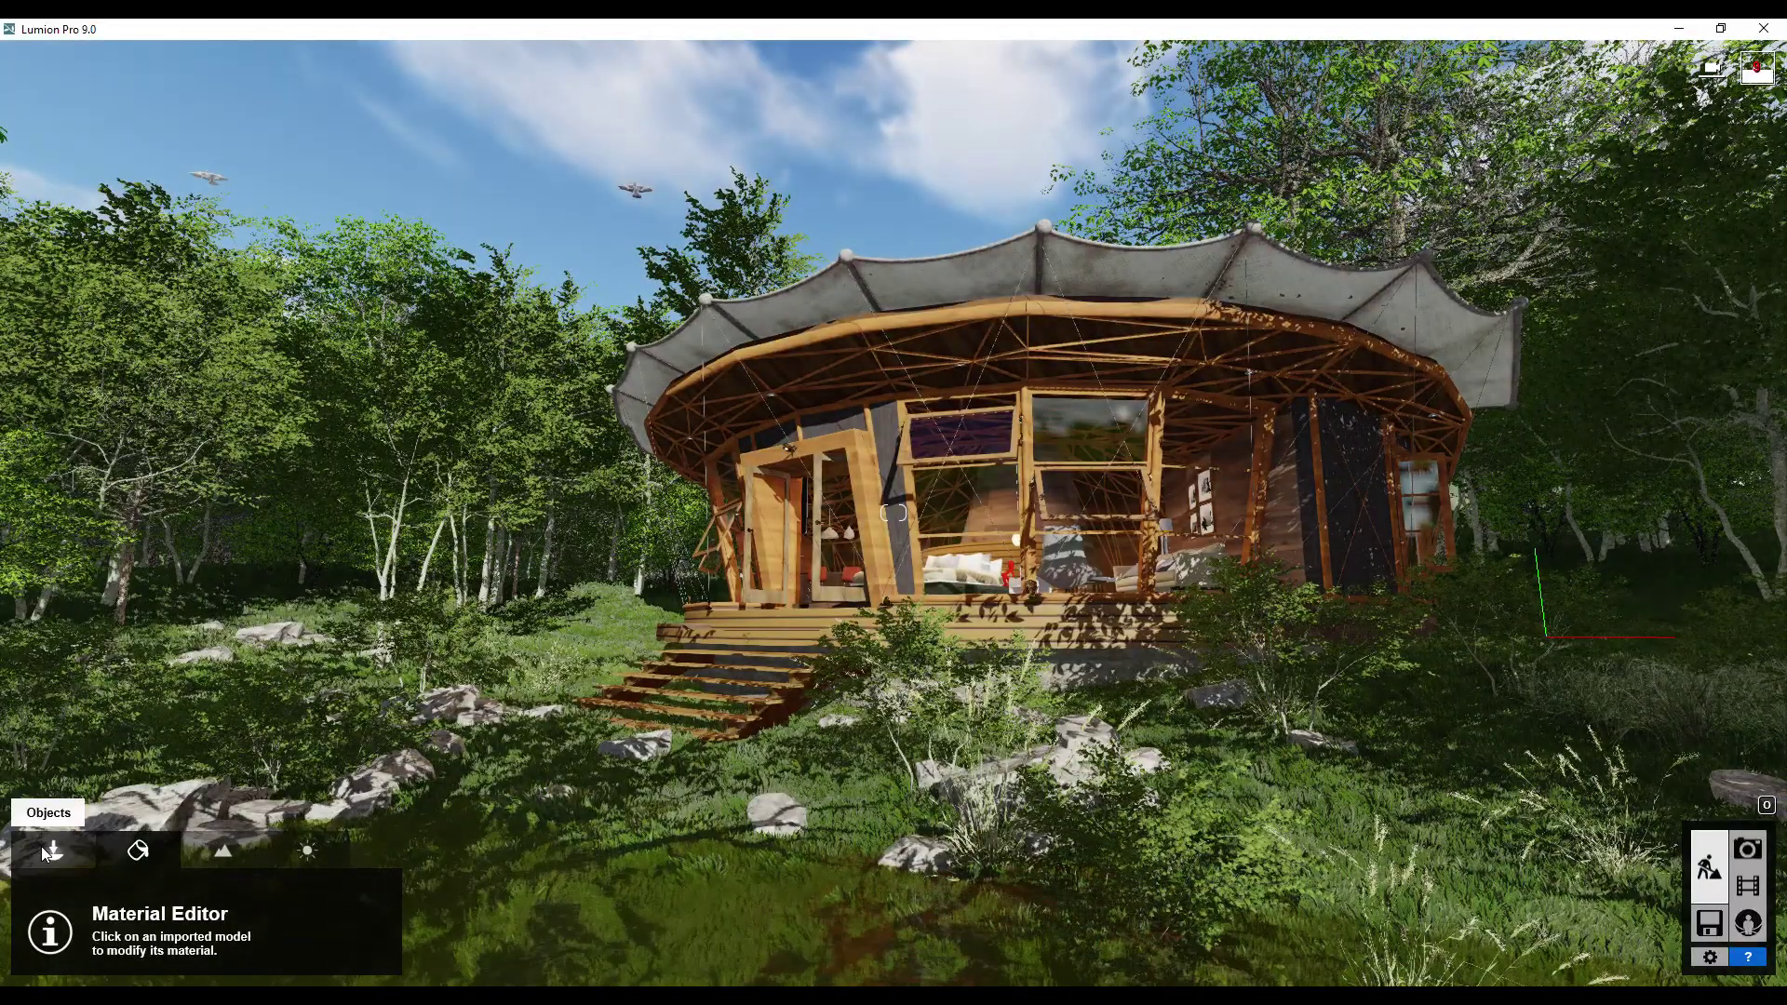
{"action": "left_click", "coordinate": [41, 846]}
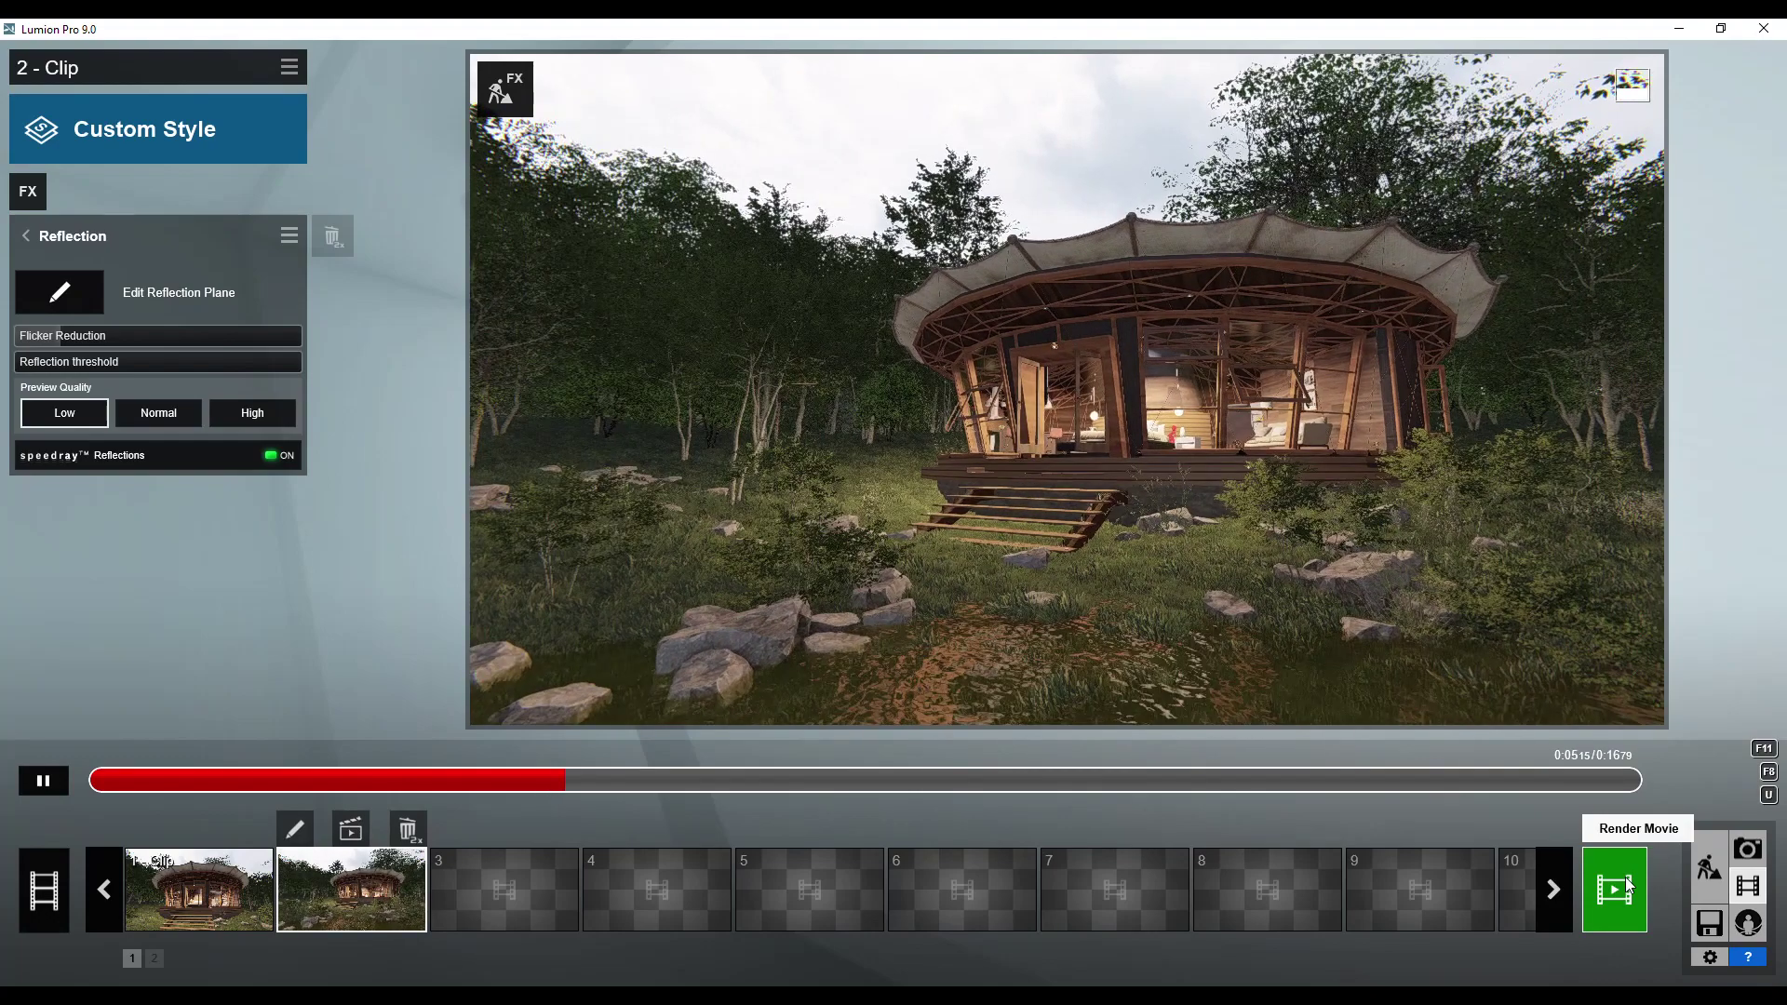
{"action": "left_click", "coordinate": [1627, 886]}
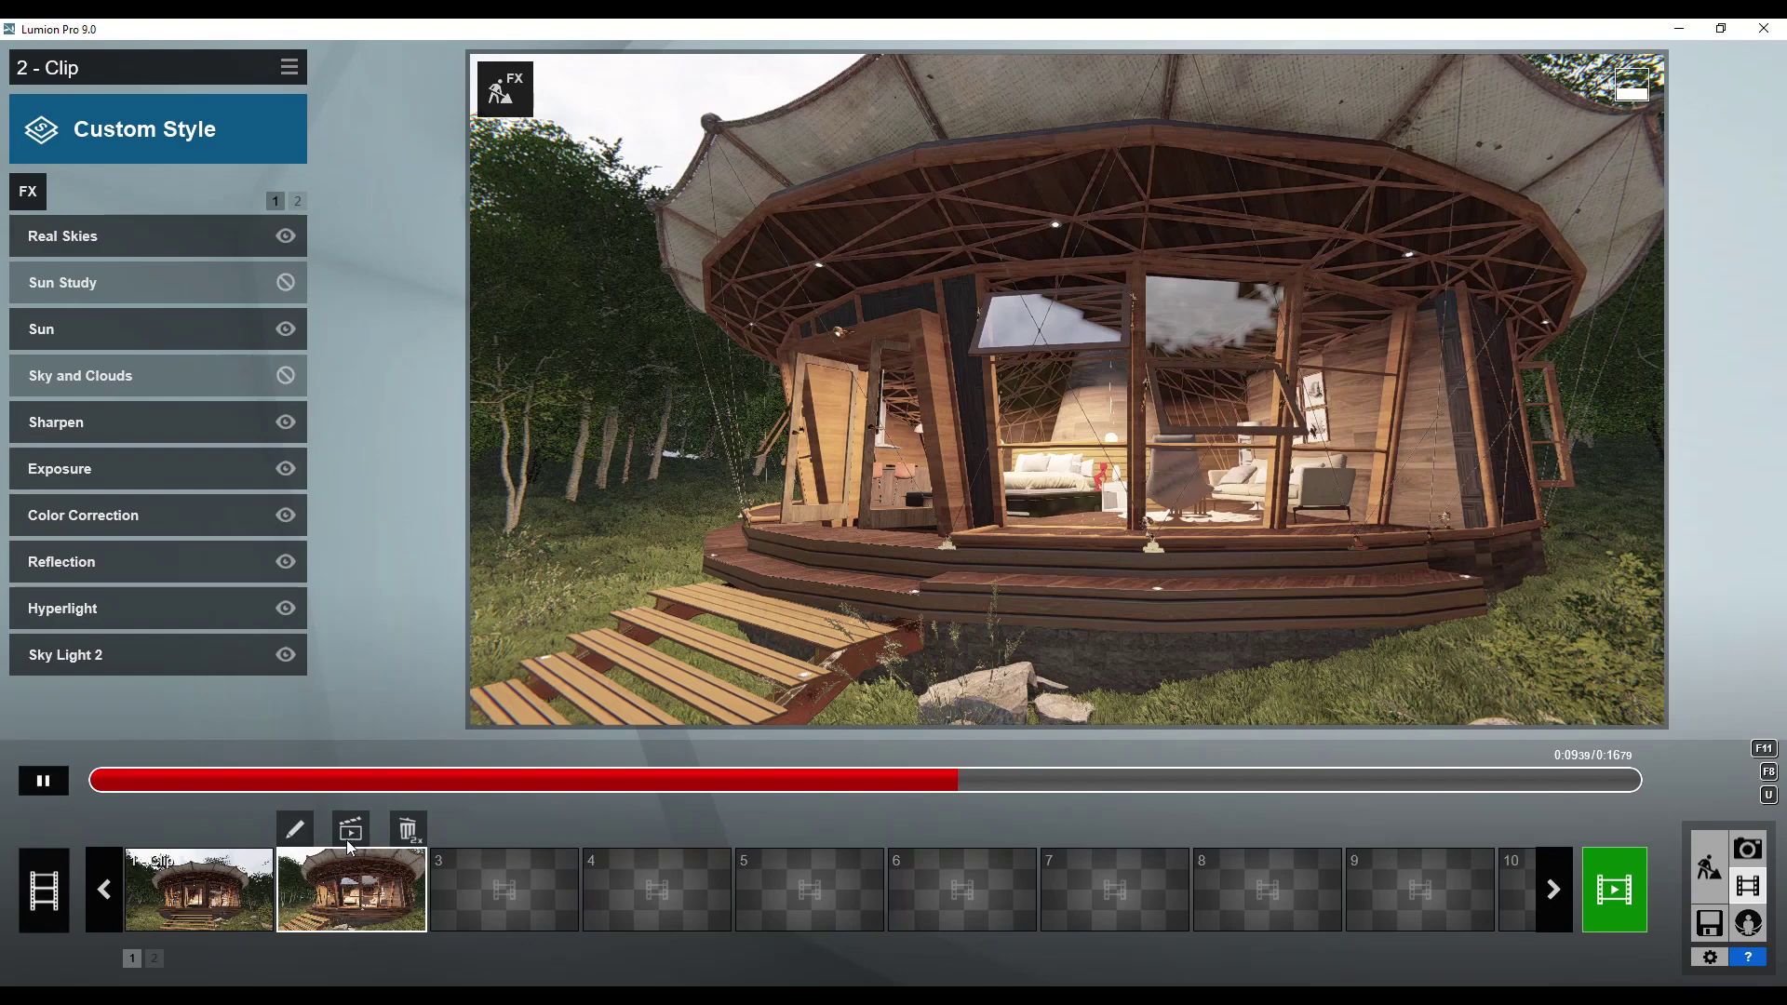
{"action": "left_click", "coordinate": [348, 840]}
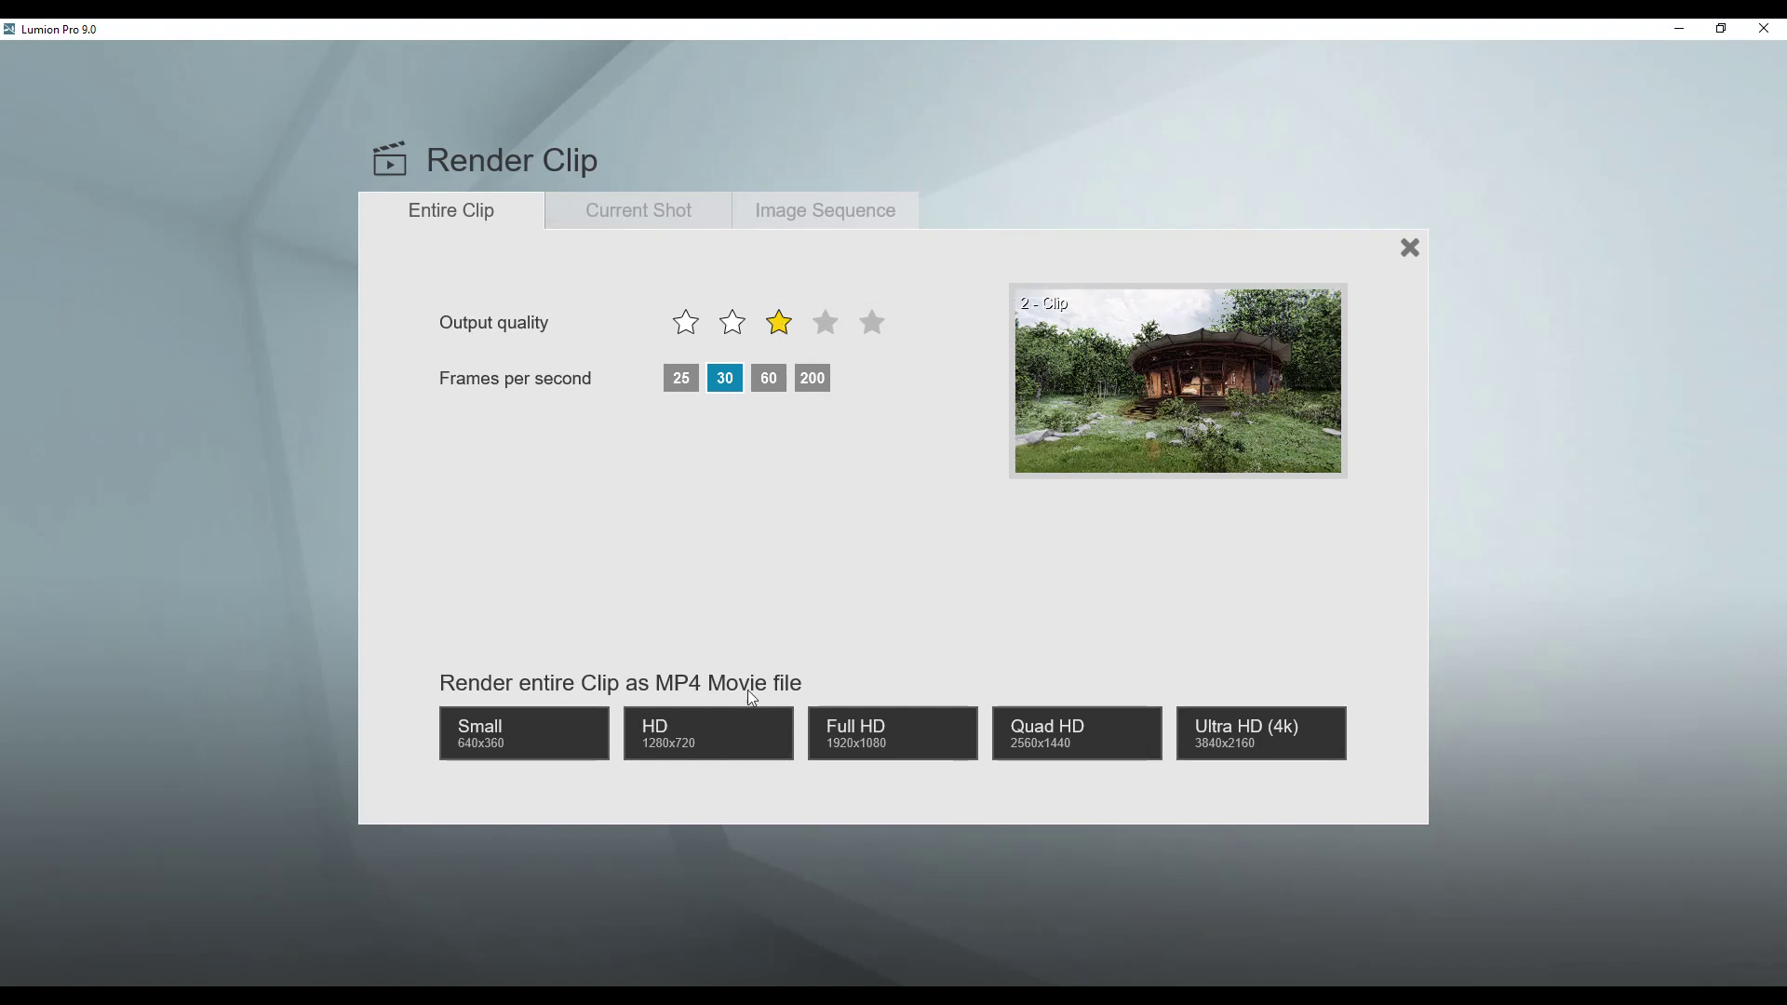
Render the entire clip at Full HD 1920x1080, saving it as MP4 'video 1' on the Desktop
{"action": "left_click", "coordinate": [860, 747]}
{"action": "type", "text": "video 1"}
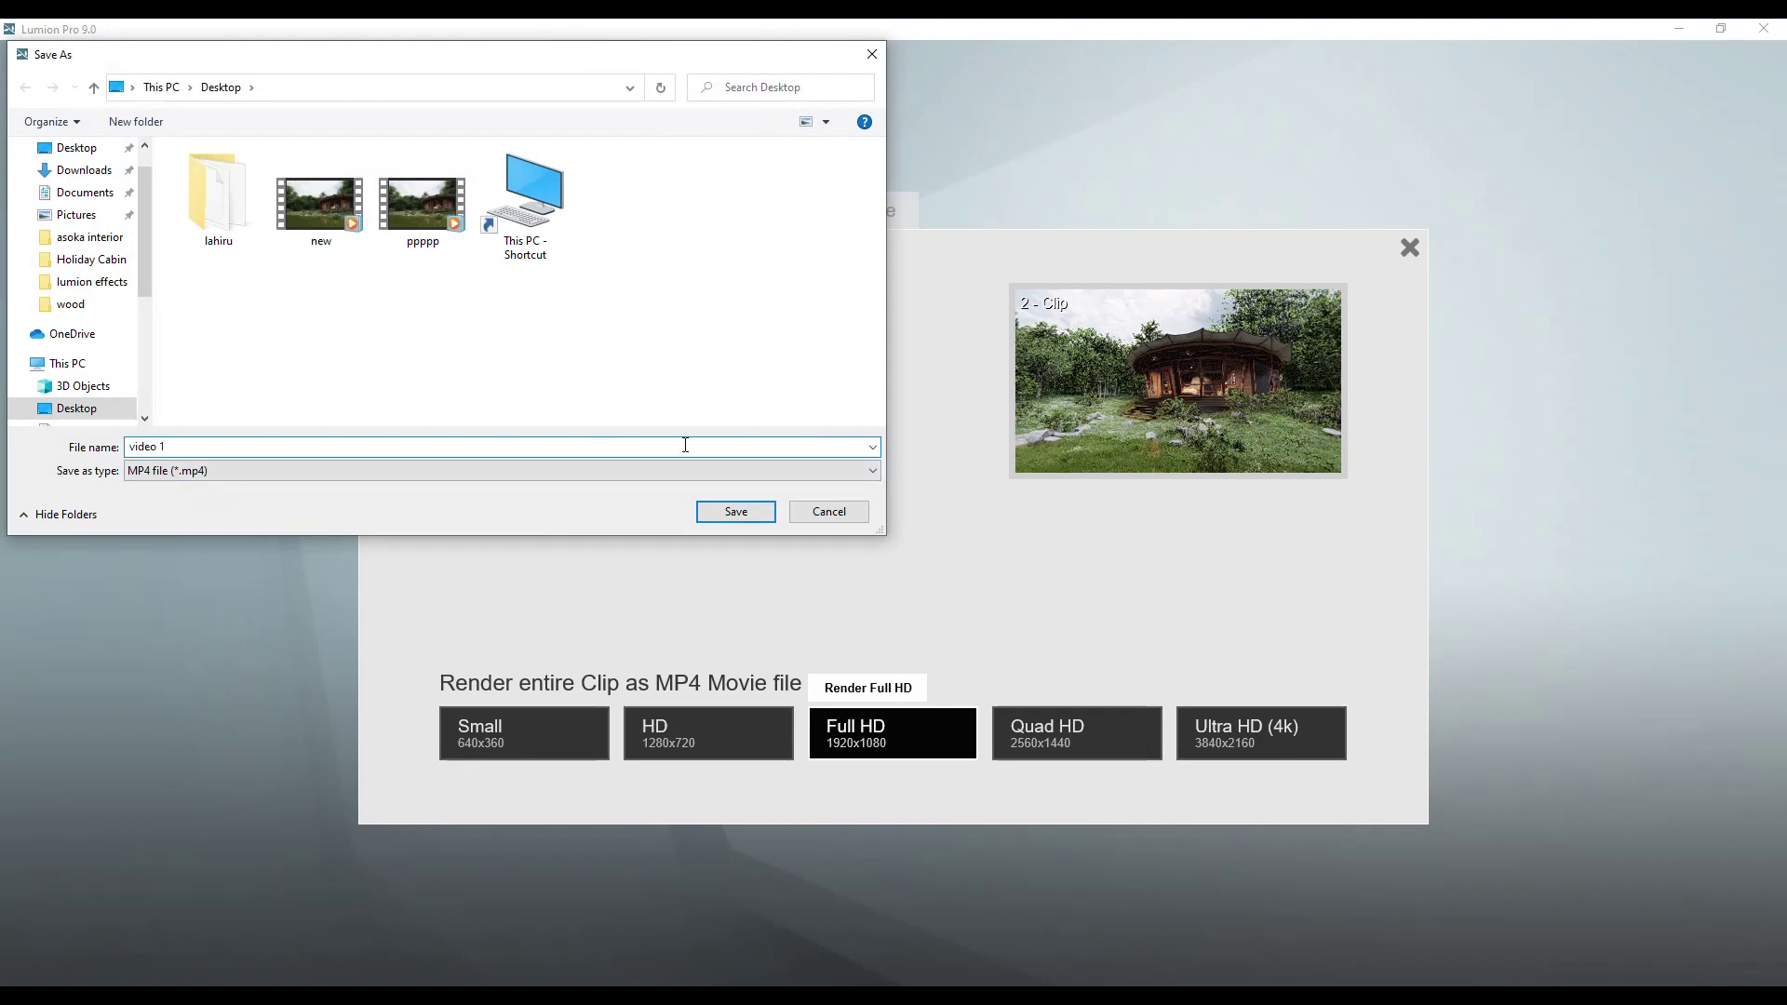
{"action": "left_click", "coordinate": [736, 514]}
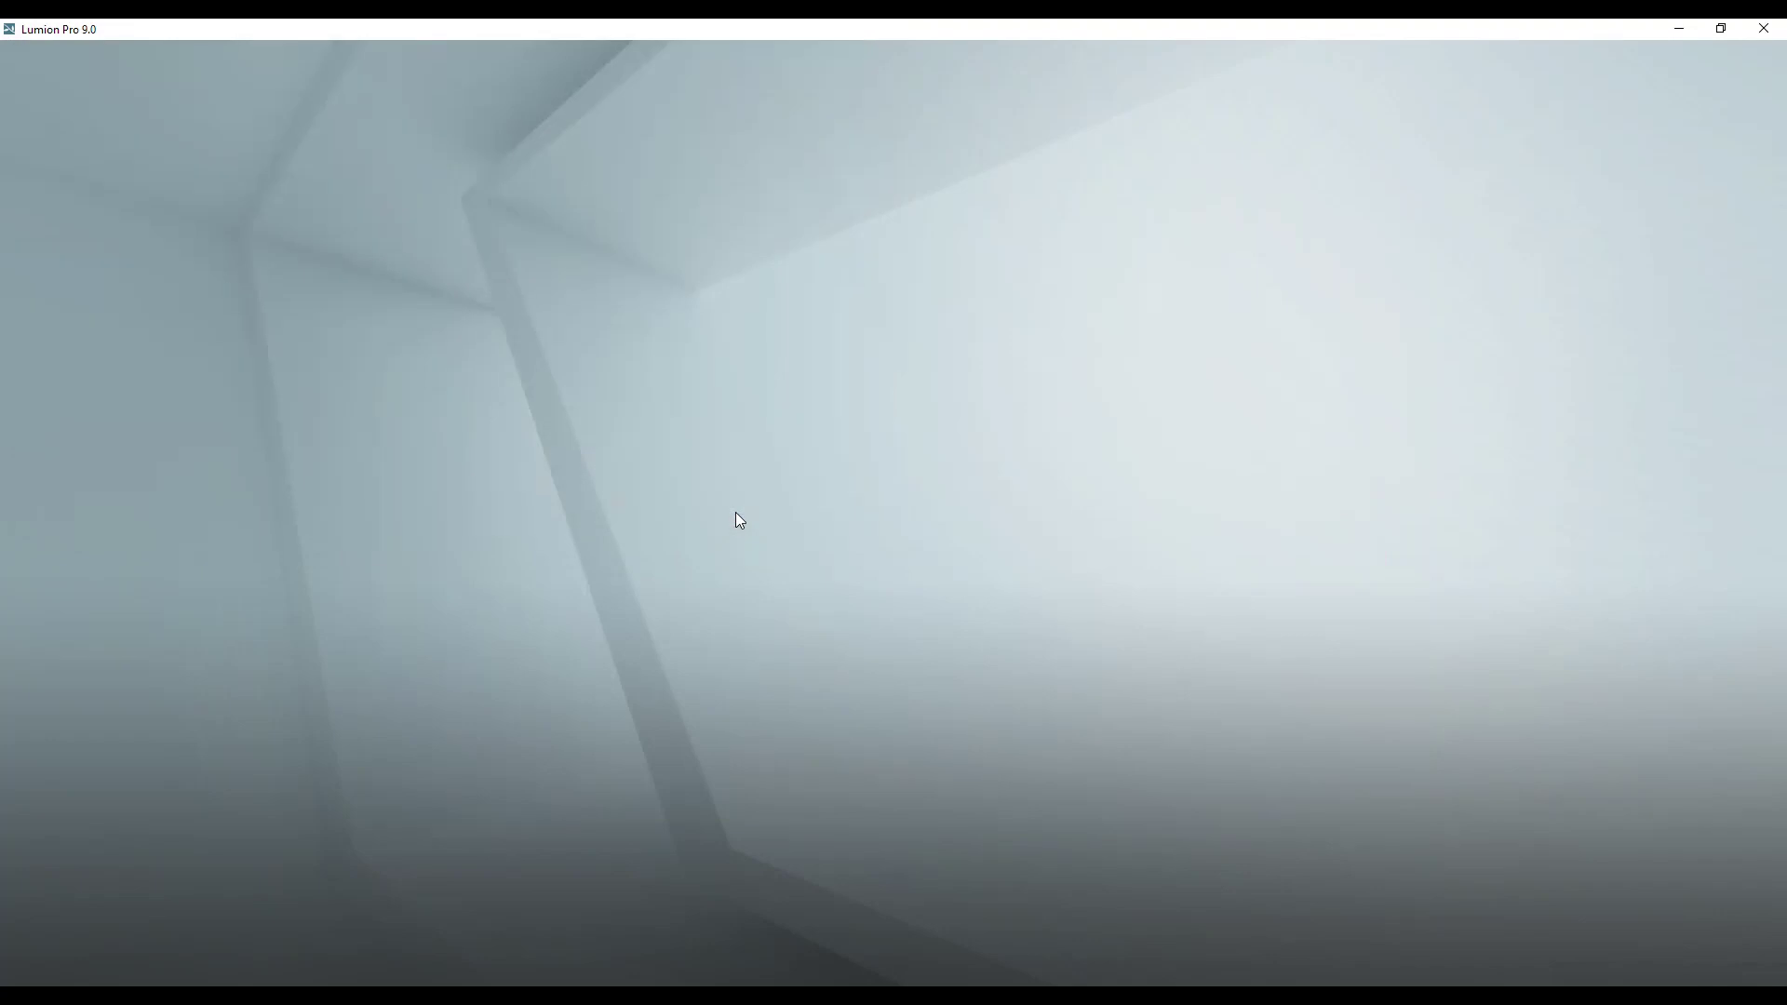
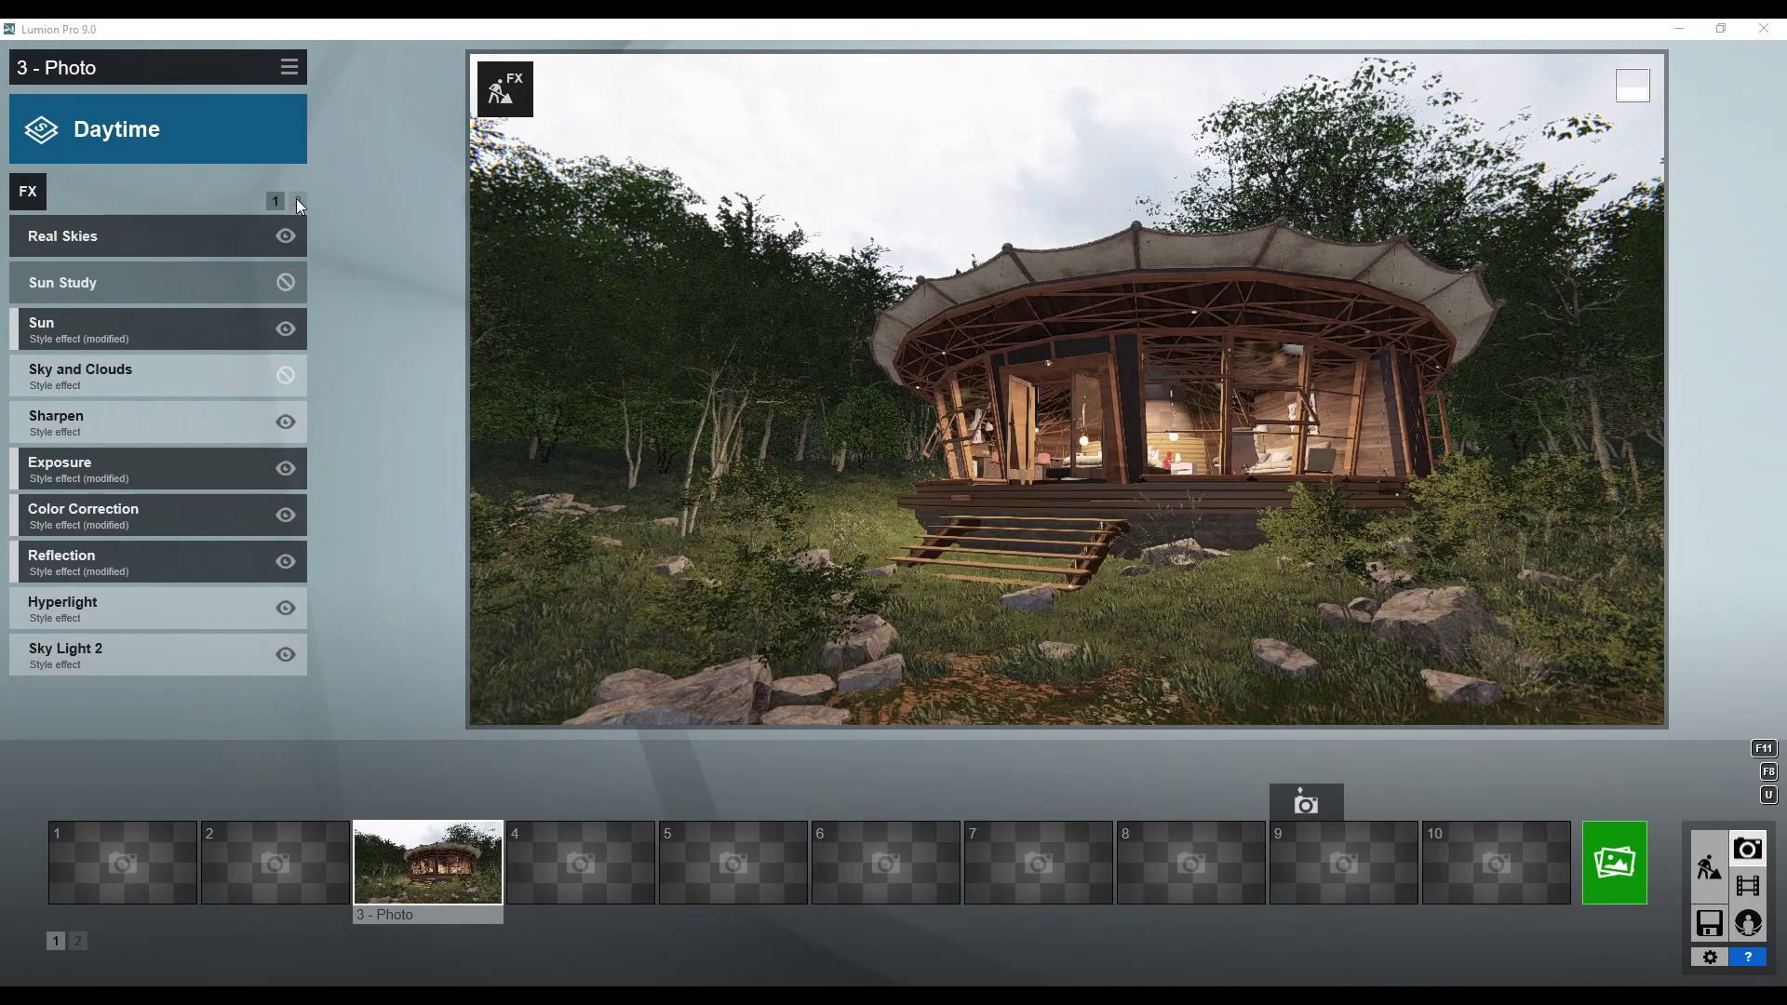
Switch Real Skies to the Overcast 2 sky and rotate its heading to about -83
{"action": "left_click", "coordinate": [297, 200]}
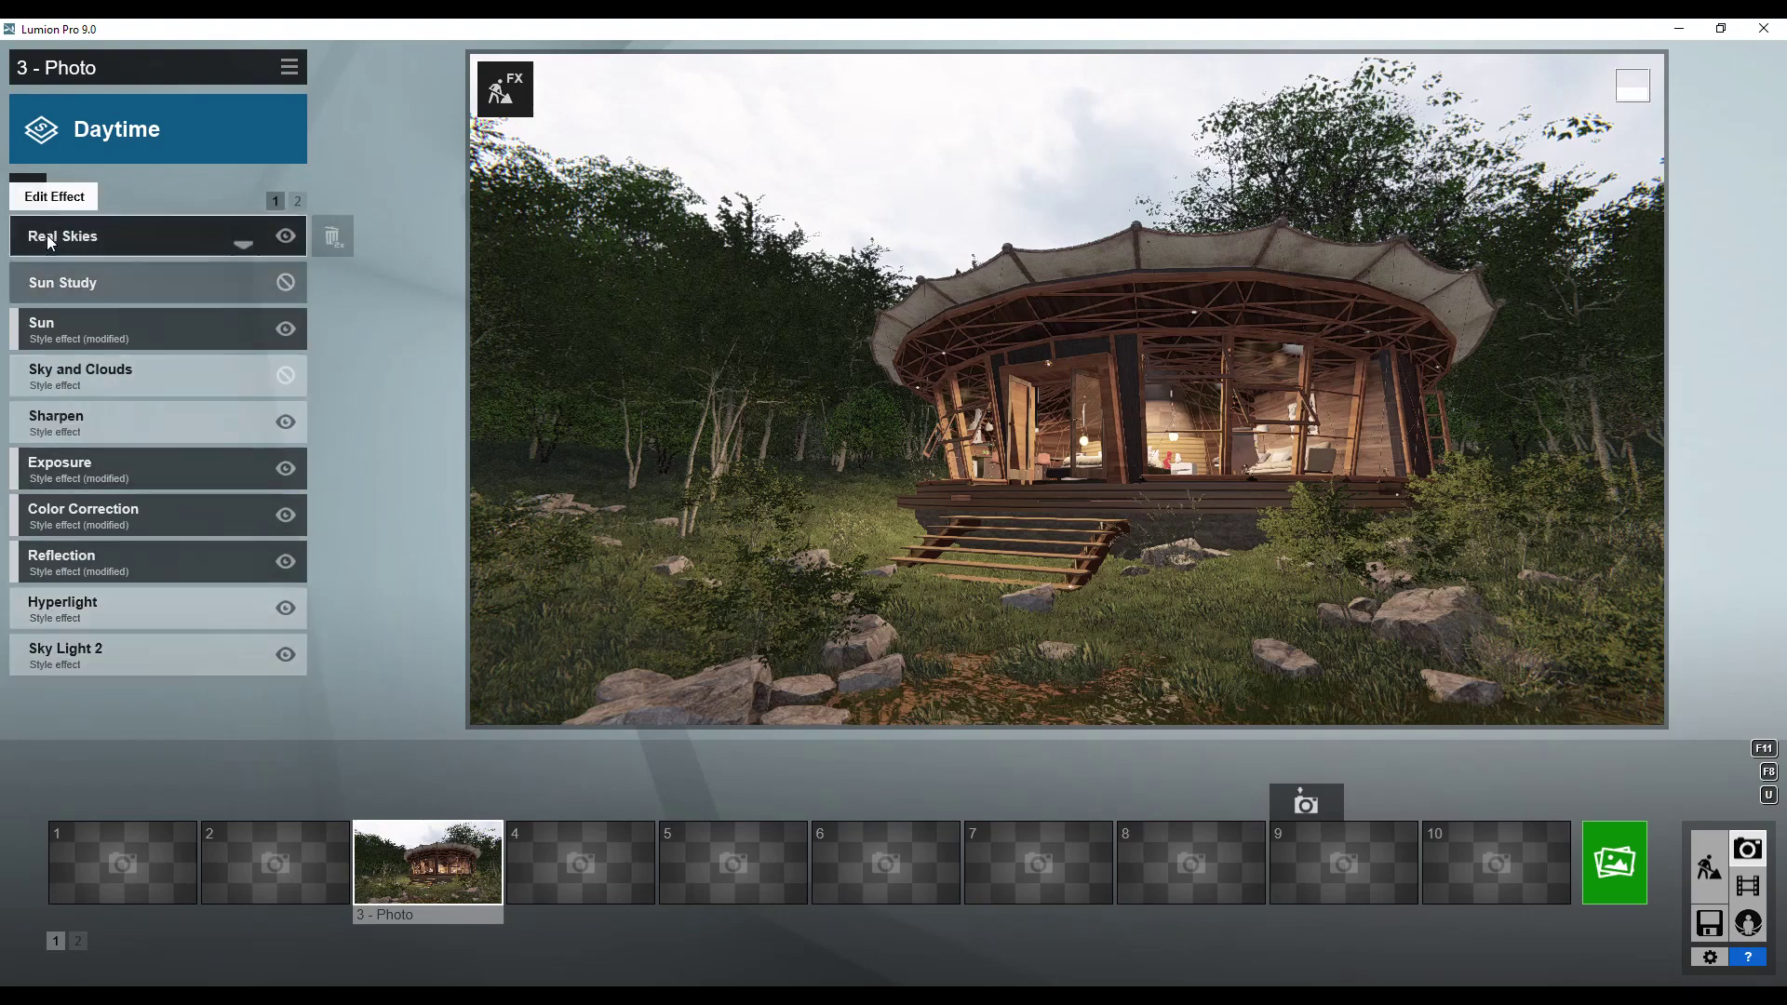
{"action": "left_click", "coordinate": [46, 235]}
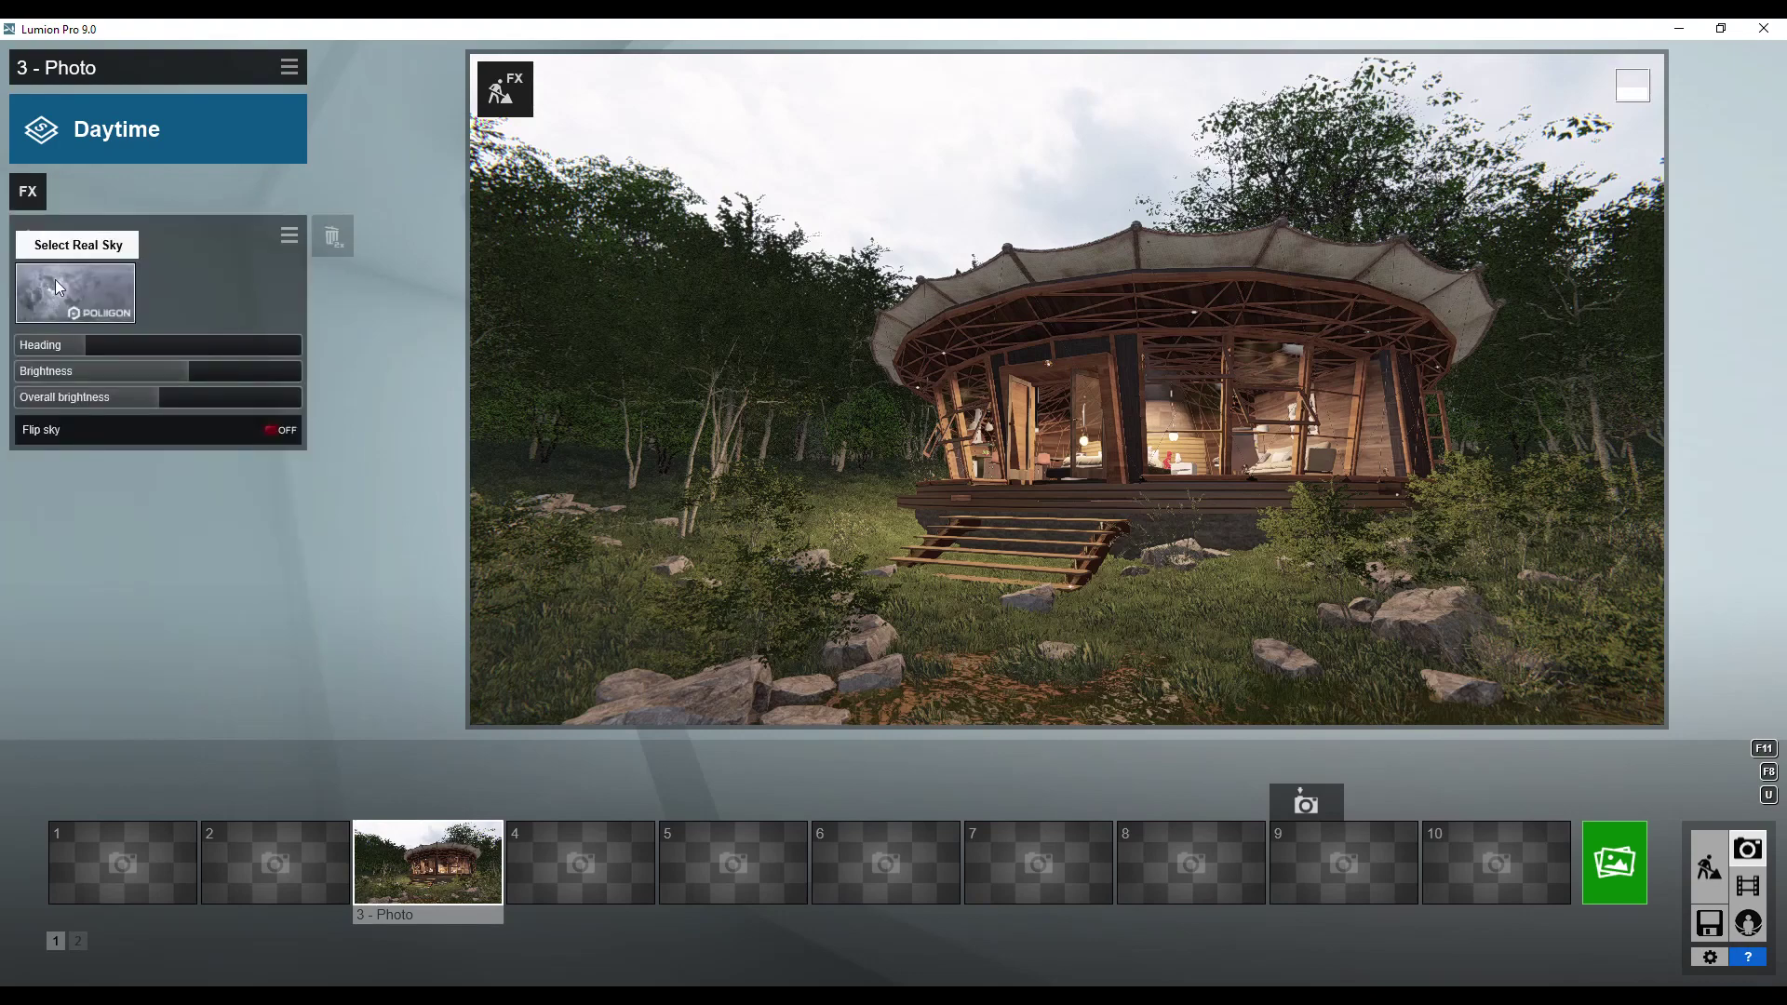
{"action": "left_click", "coordinate": [55, 280]}
{"action": "left_click", "coordinate": [913, 389]}
{"action": "mouse_move", "coordinate": [121, 345]}
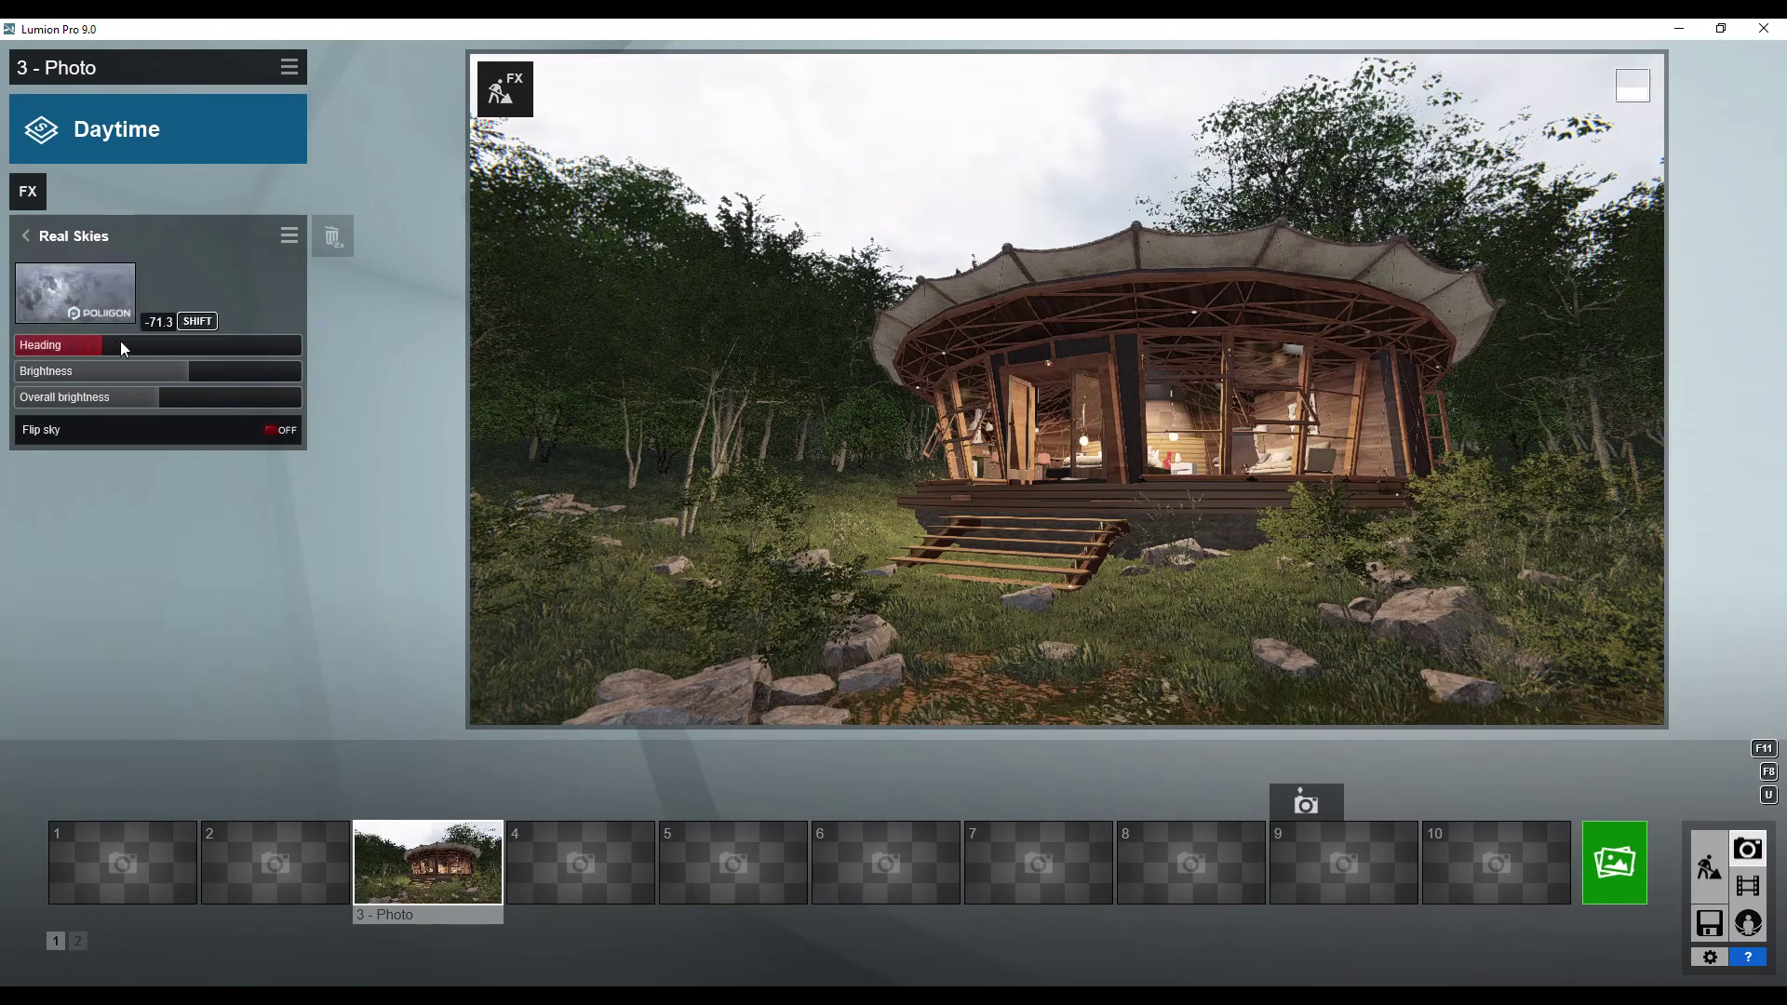
{"action": "left_click_drag", "start_coordinate": [116, 341], "coordinate": [245, 359]}
{"action": "left_click_drag", "start_coordinate": [119, 372], "coordinate": [94, 371]}
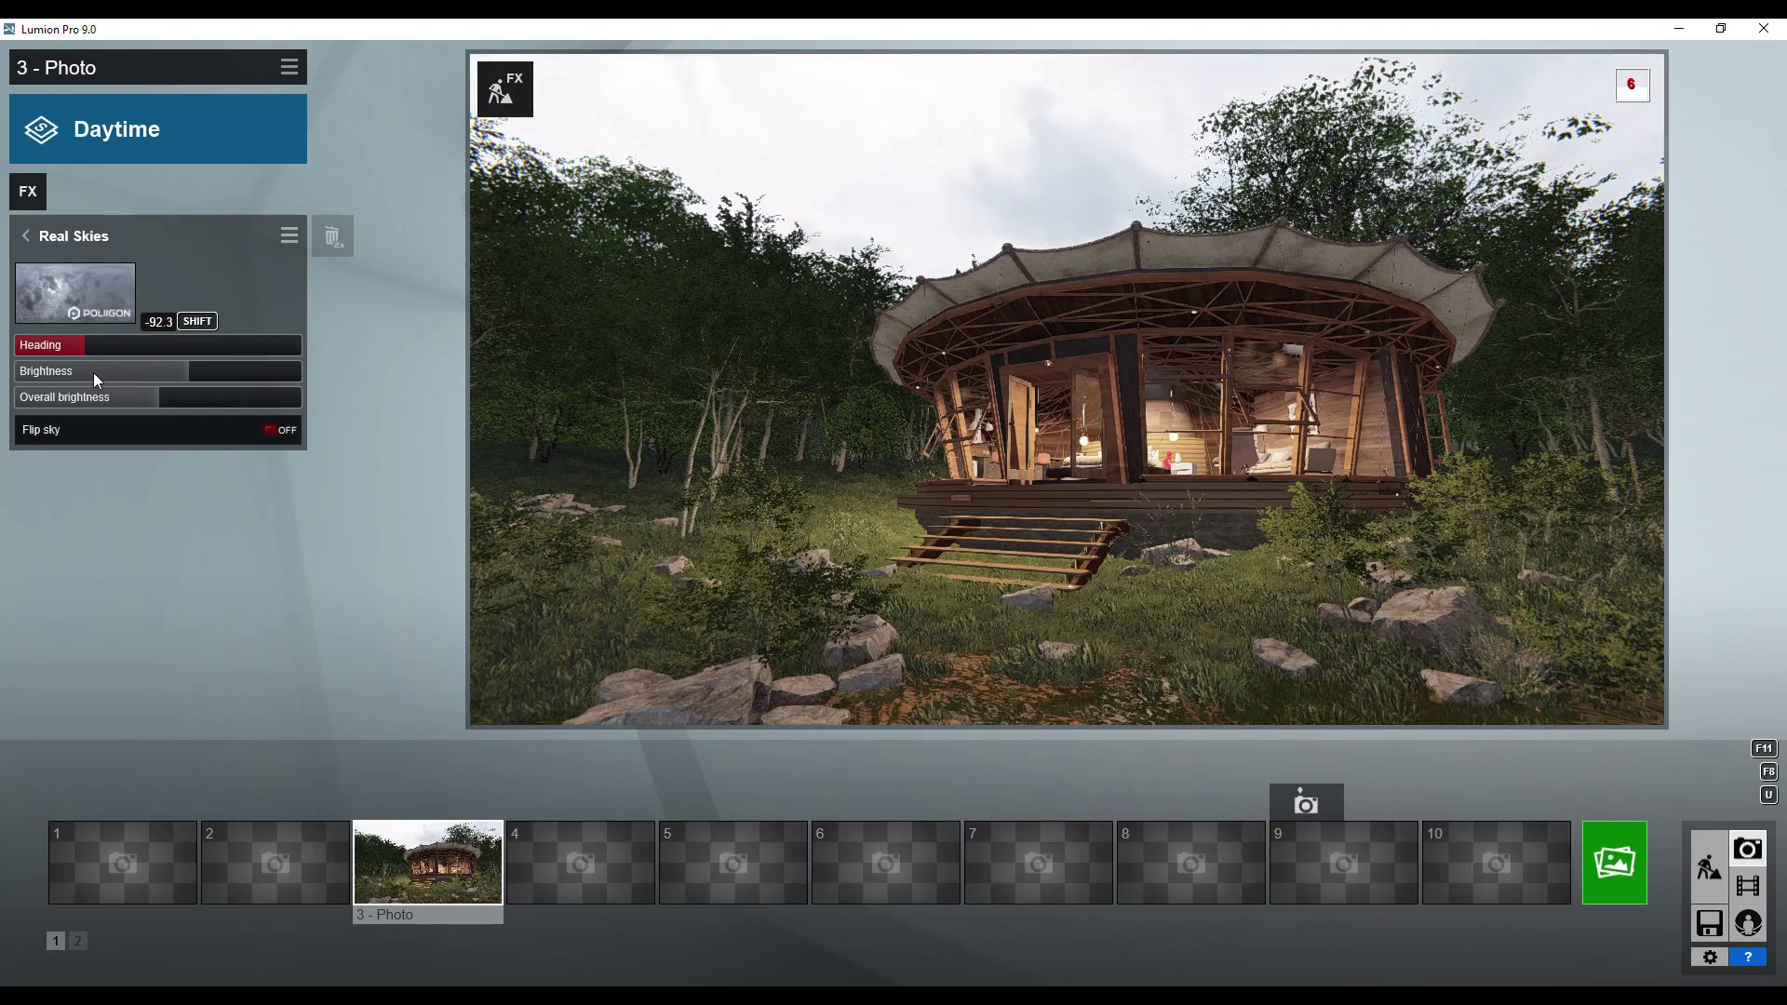
{"action": "left_click", "coordinate": [26, 237]}
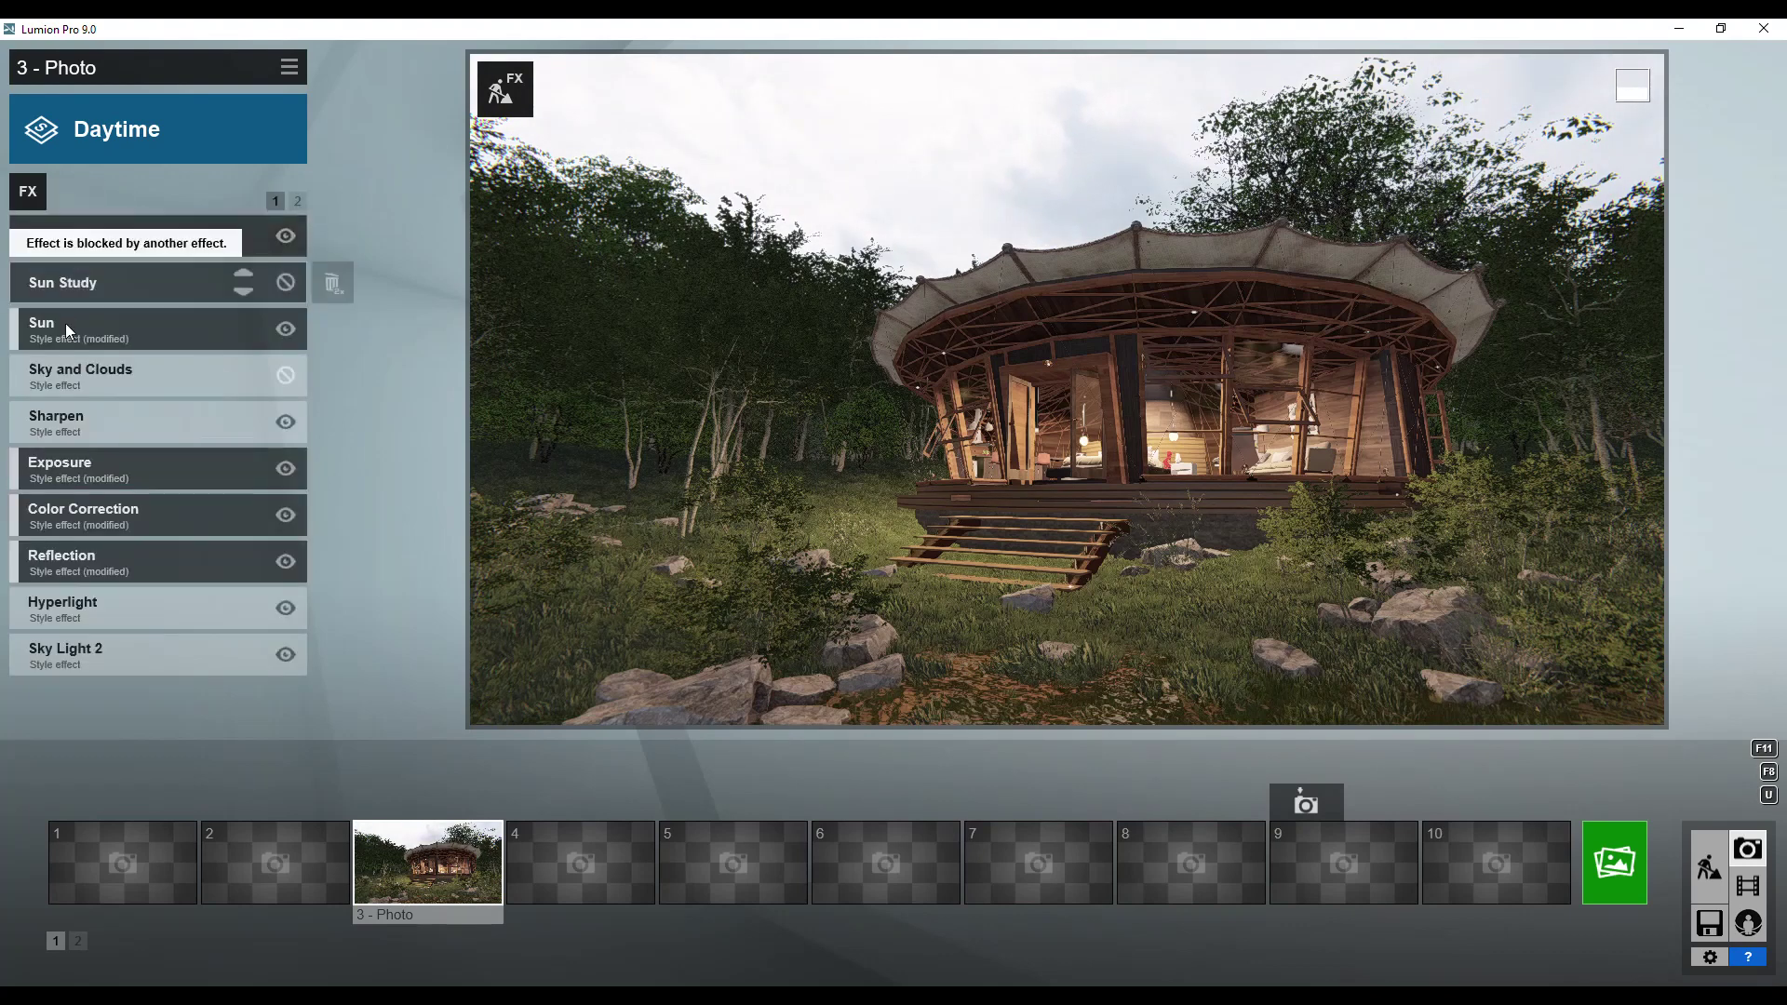
{"action": "mouse_move", "coordinate": [140, 283]}
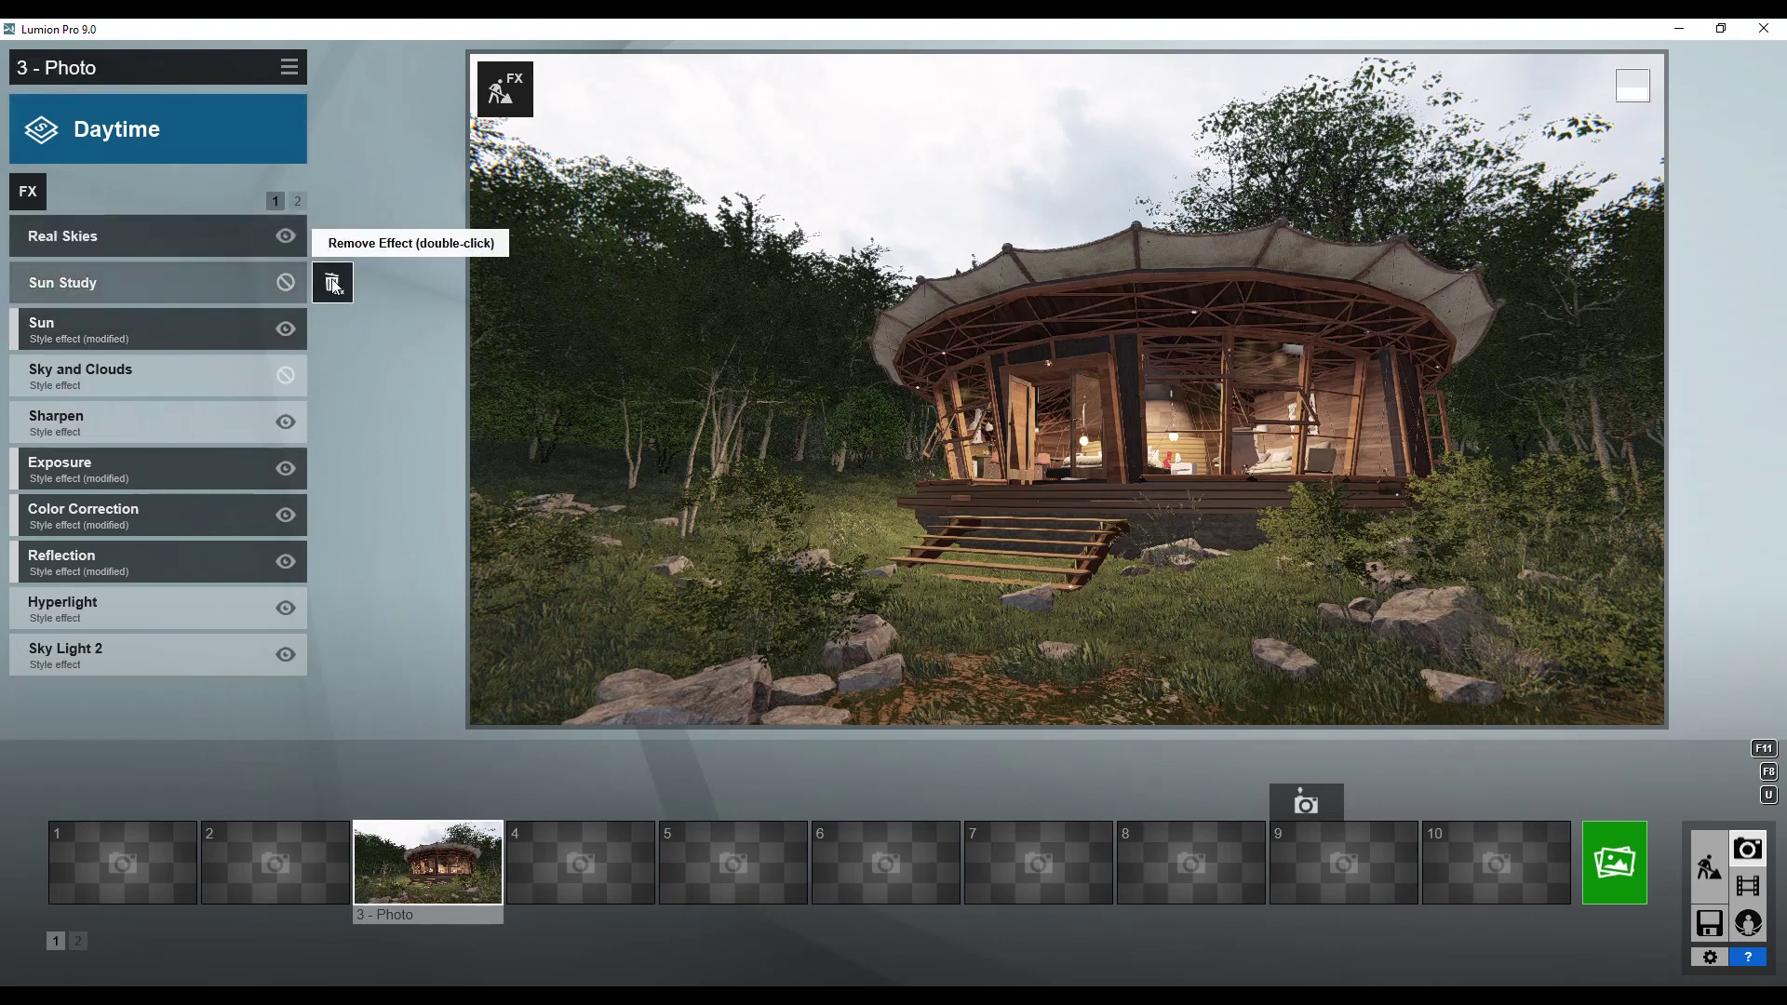
{"action": "left_click", "coordinate": [52, 337]}
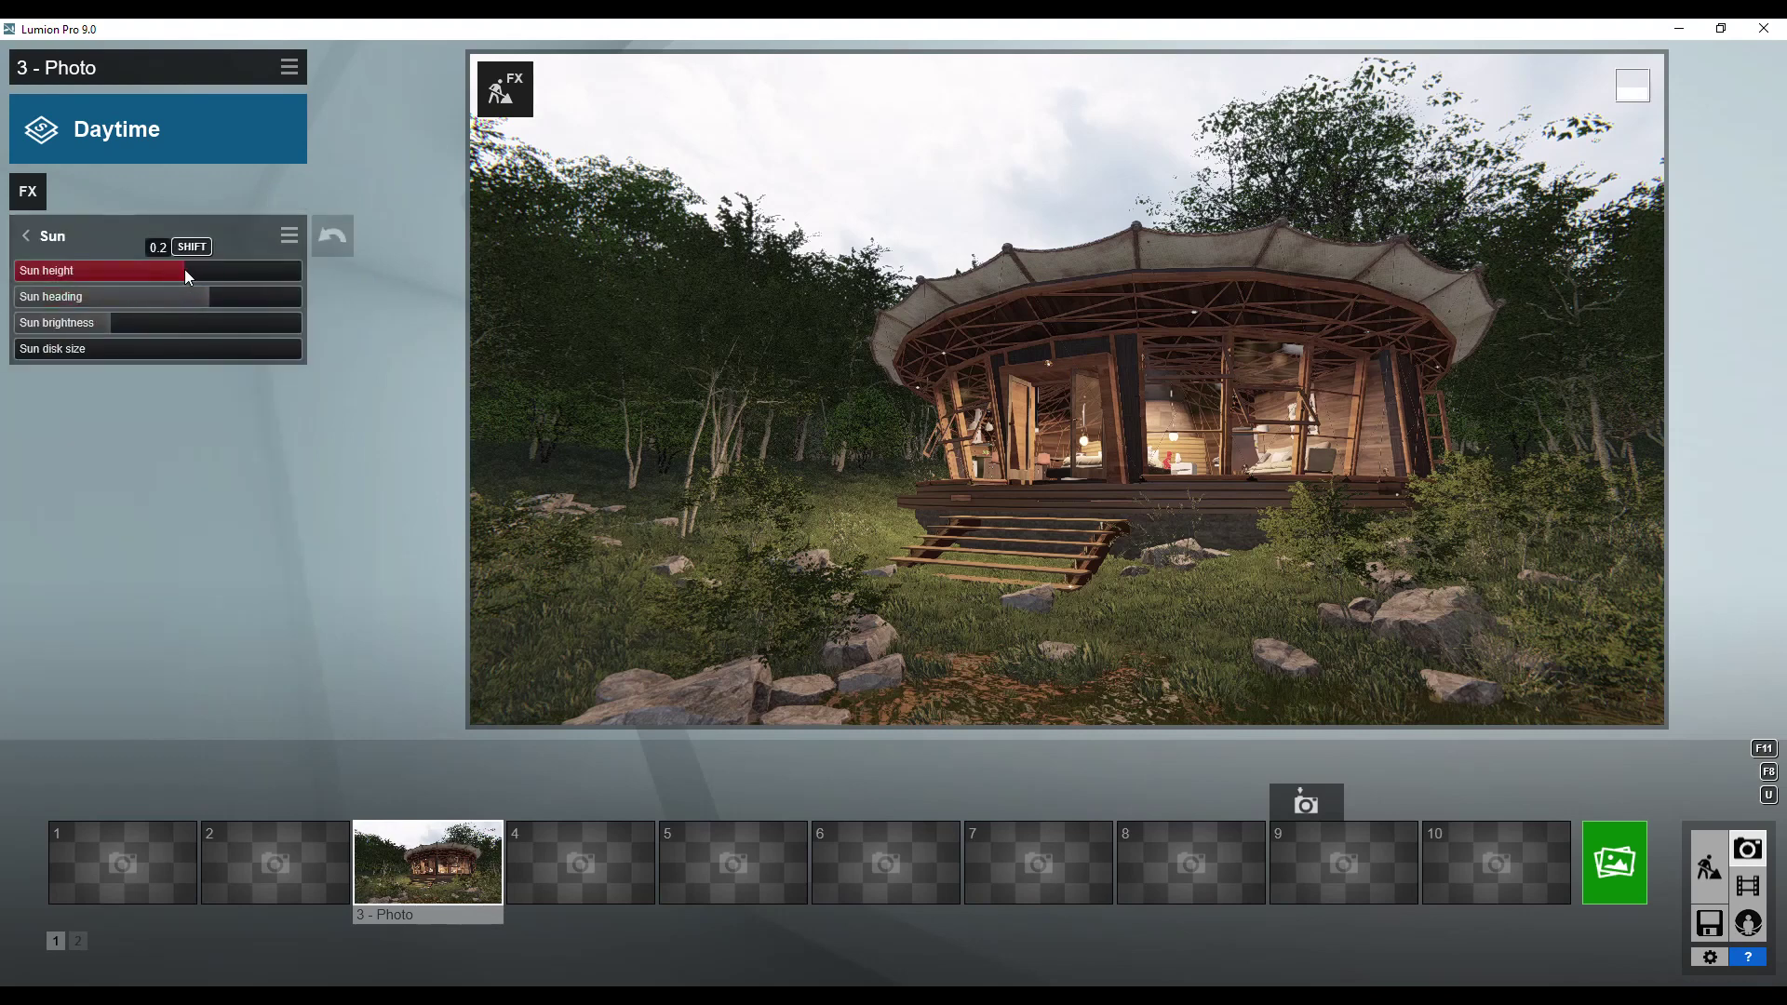
{"action": "left_click", "coordinate": [26, 238]}
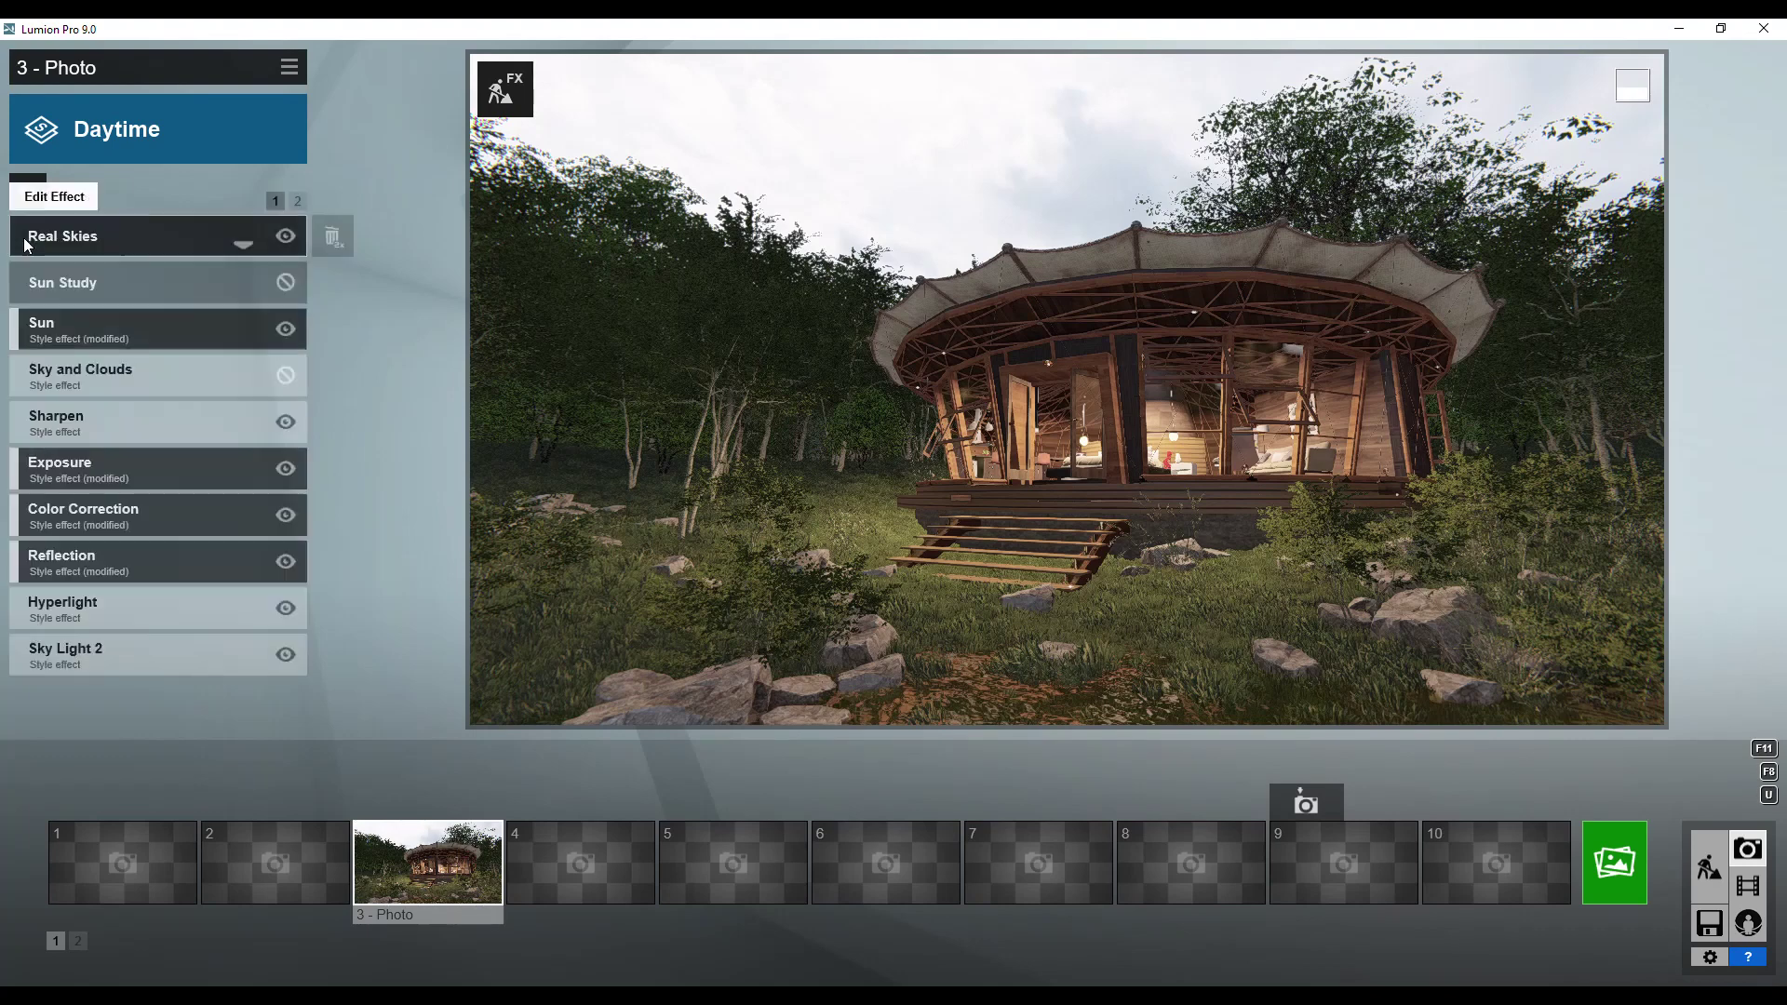
{"action": "left_click", "coordinate": [61, 425]}
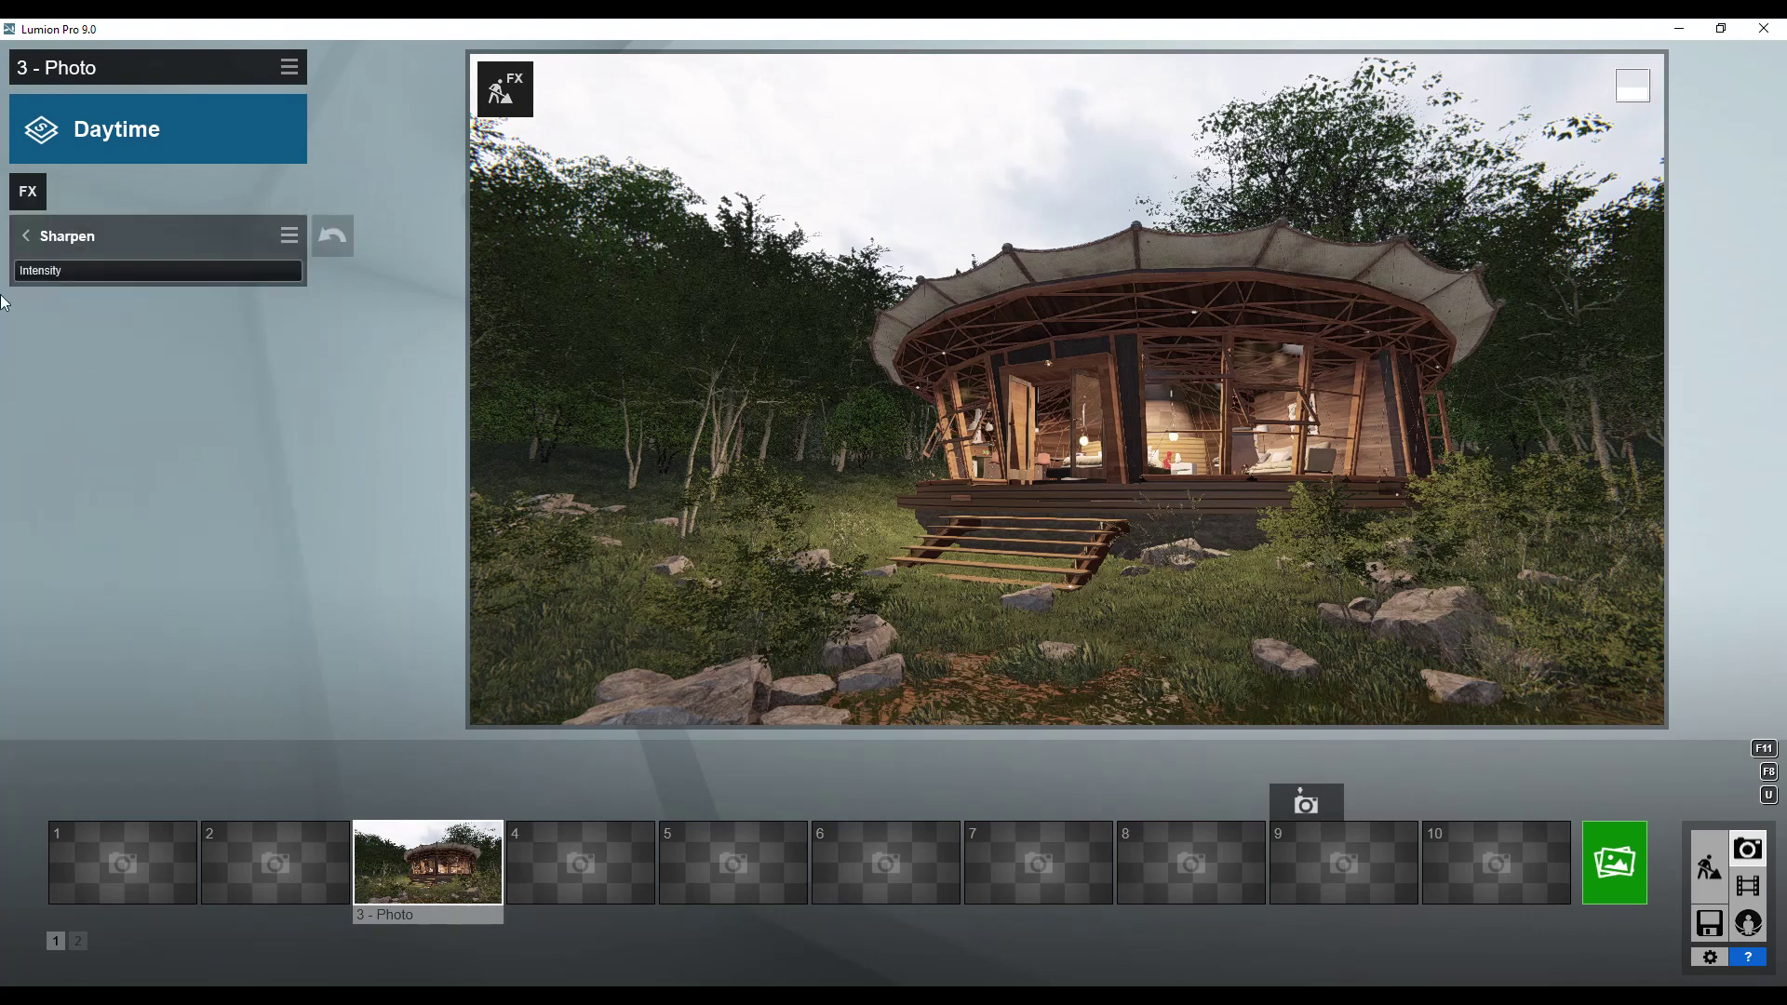
{"action": "left_click", "coordinate": [26, 236]}
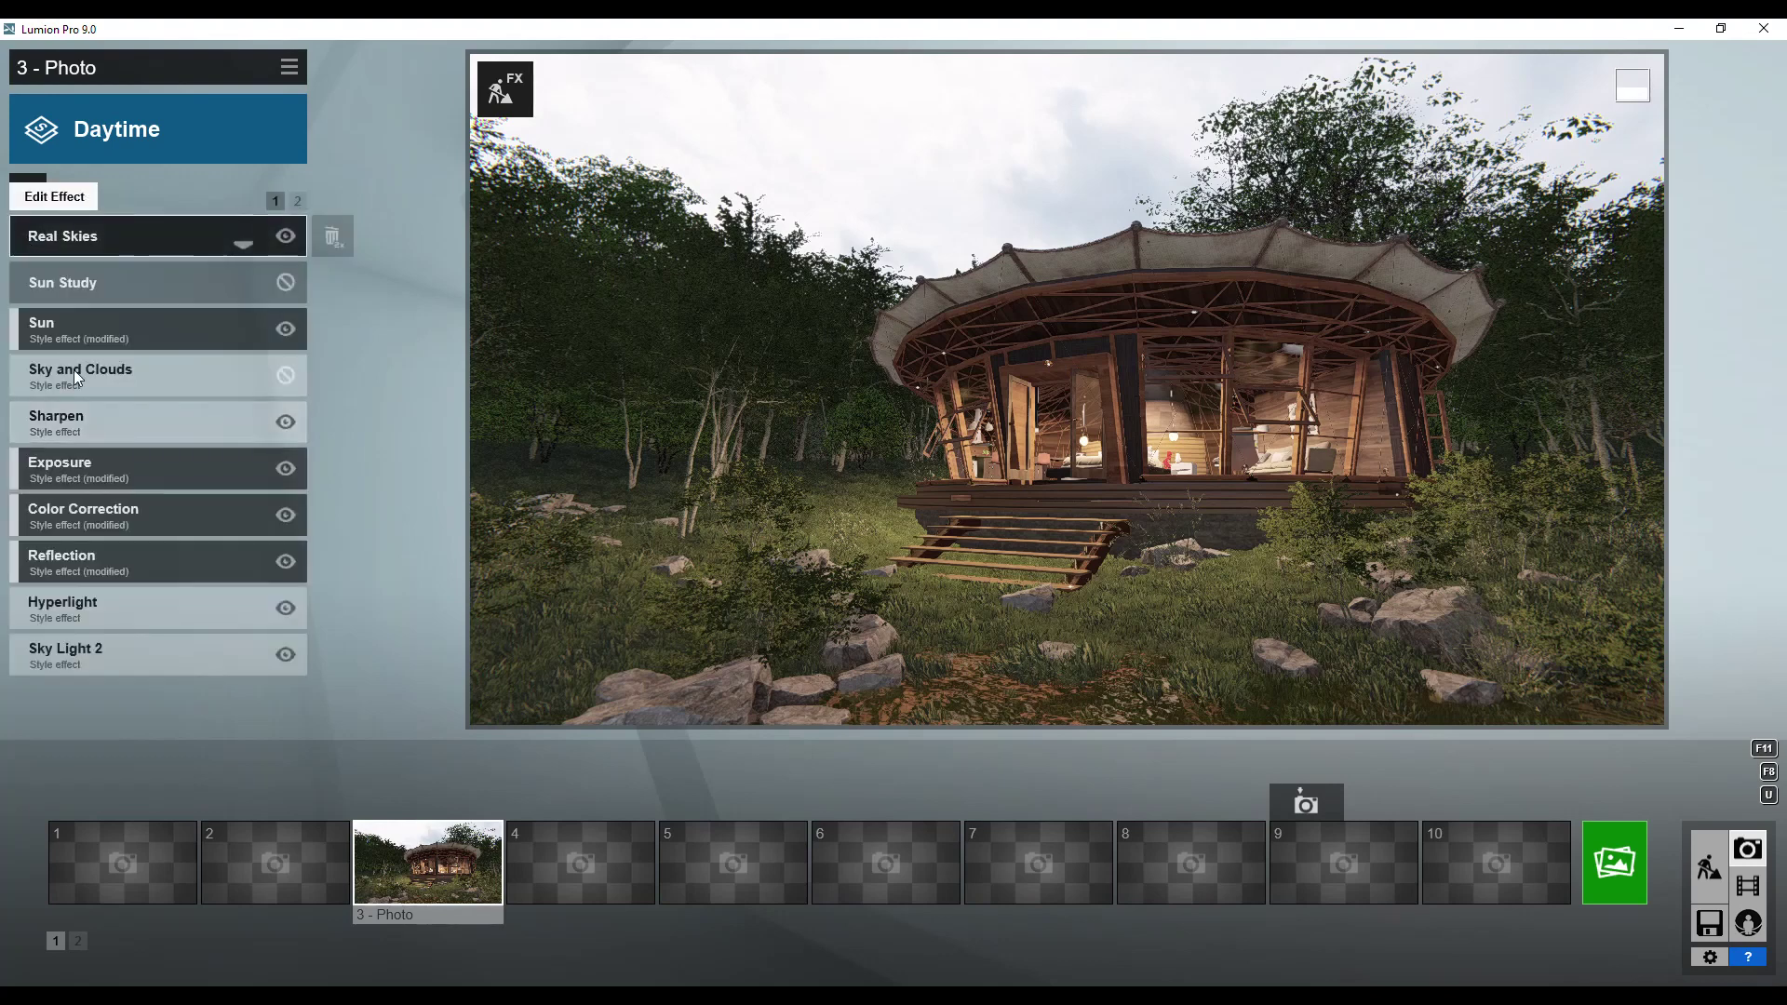
{"action": "left_click", "coordinate": [86, 462]}
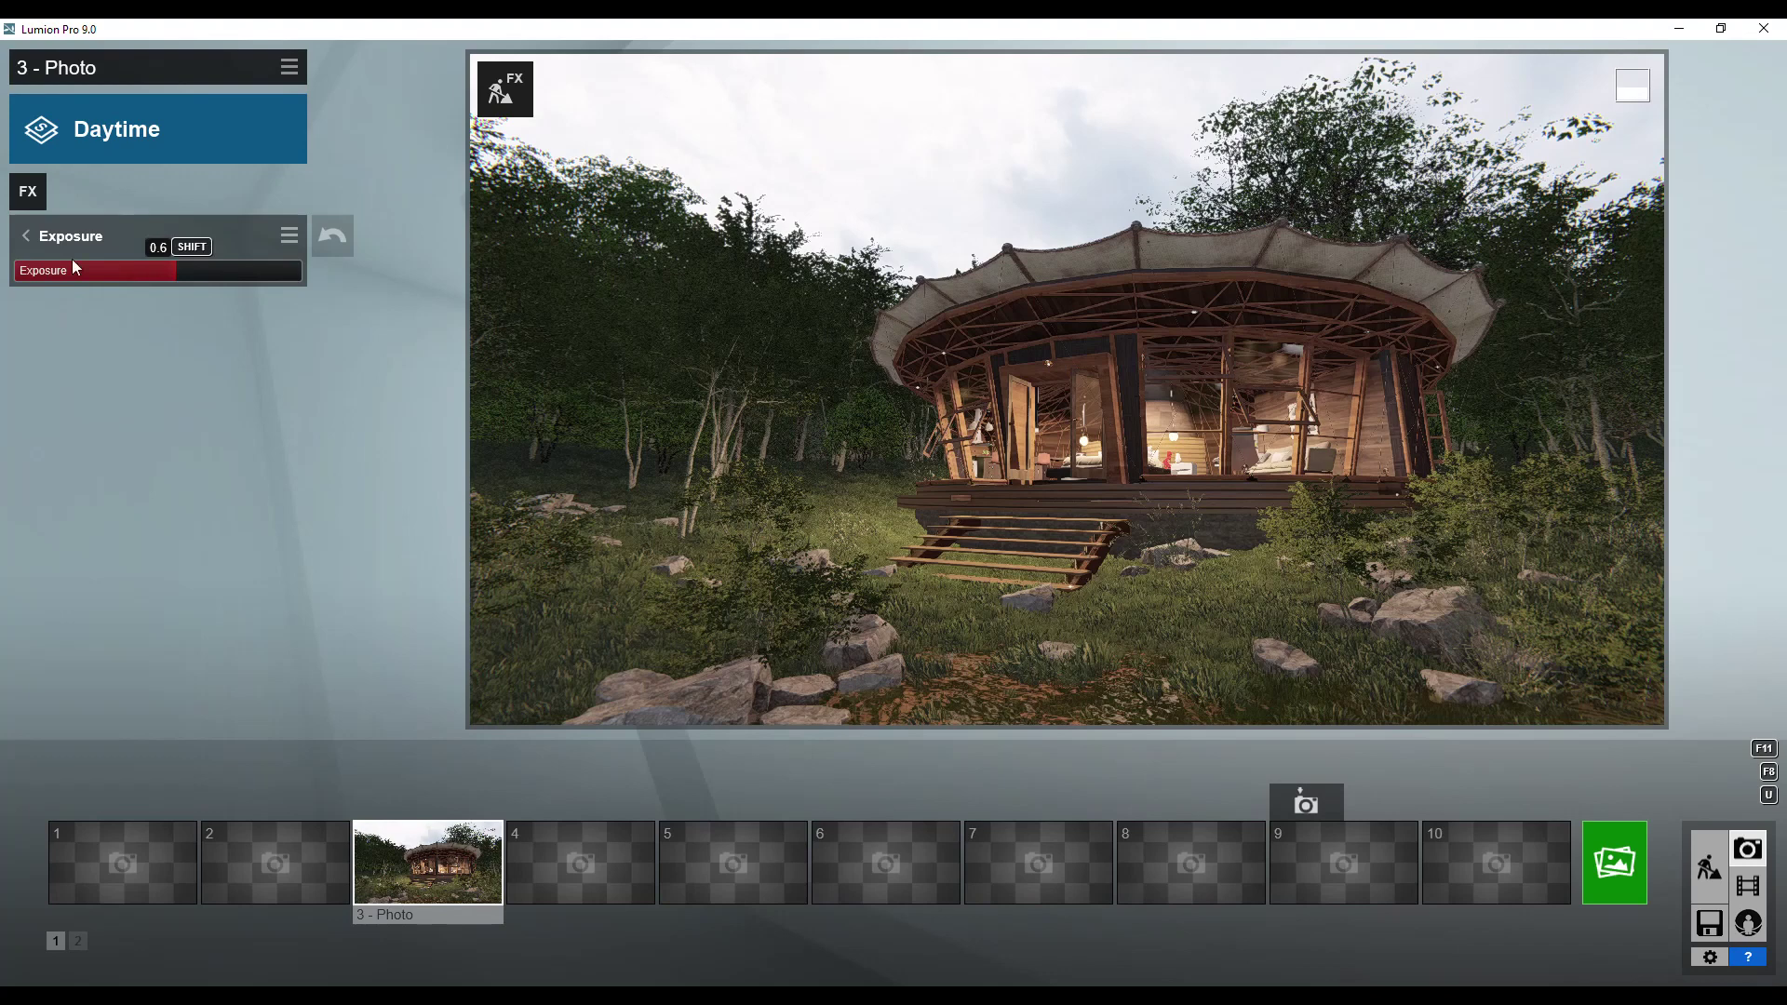
{"action": "left_click", "coordinate": [27, 237]}
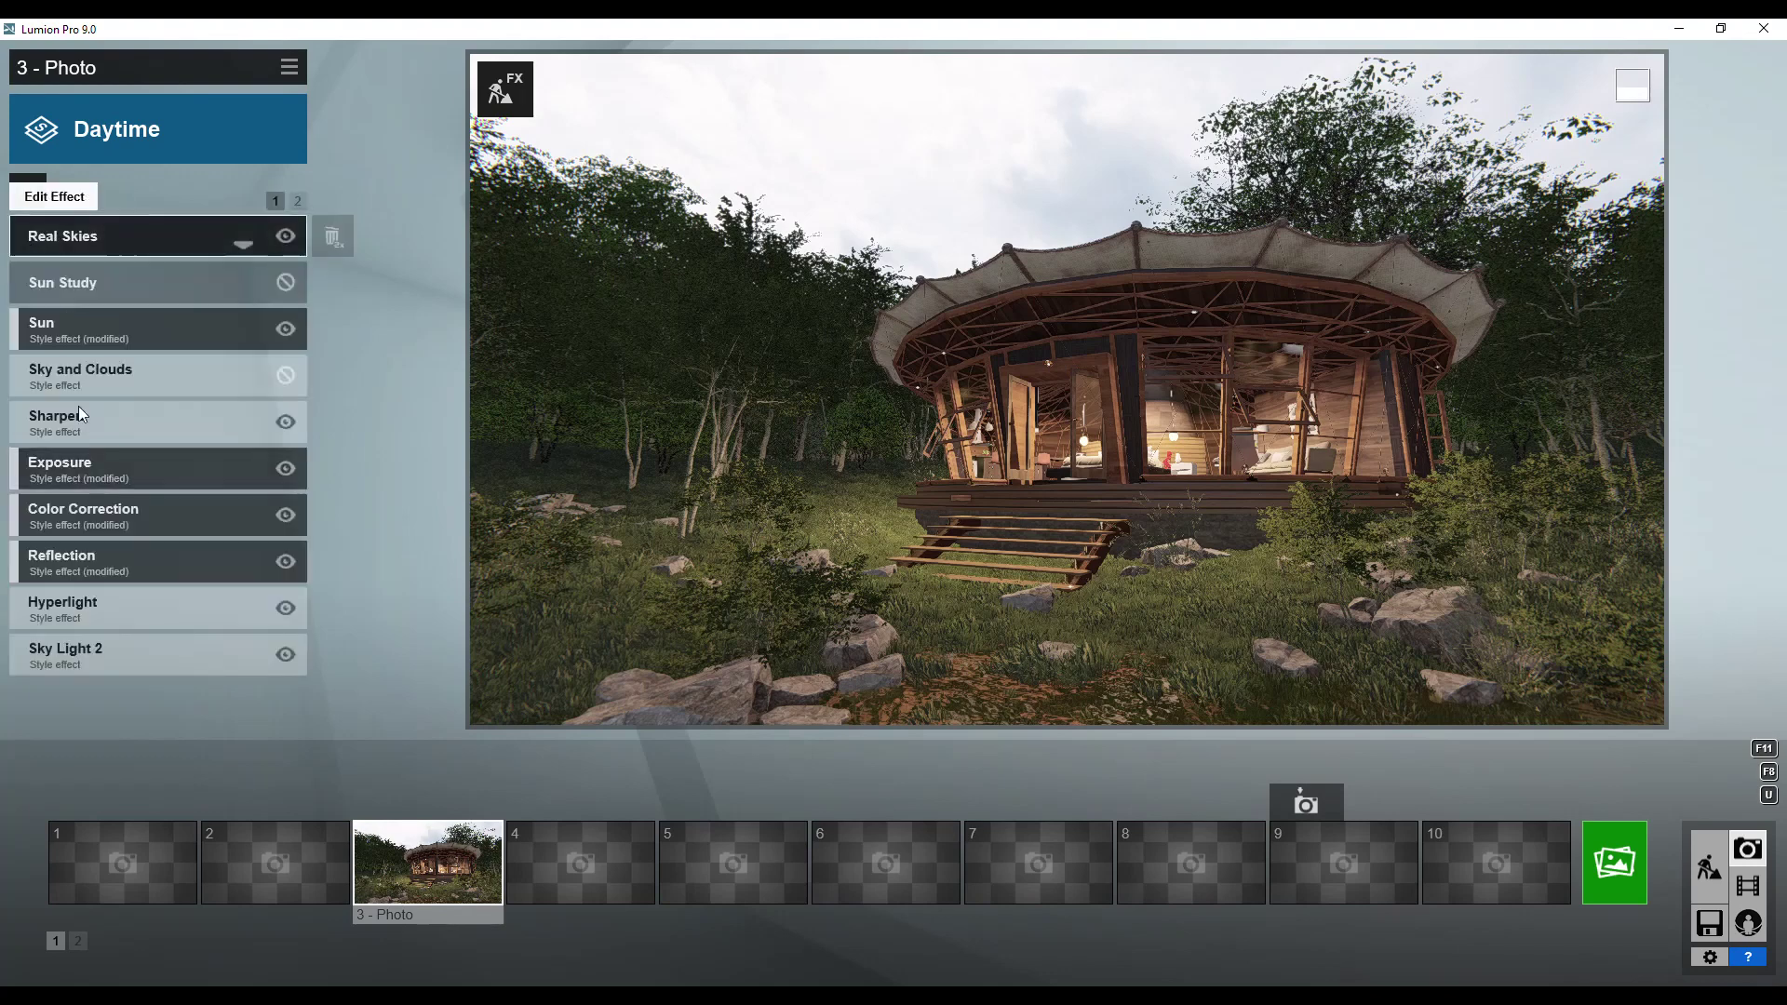
{"action": "left_click", "coordinate": [93, 508]}
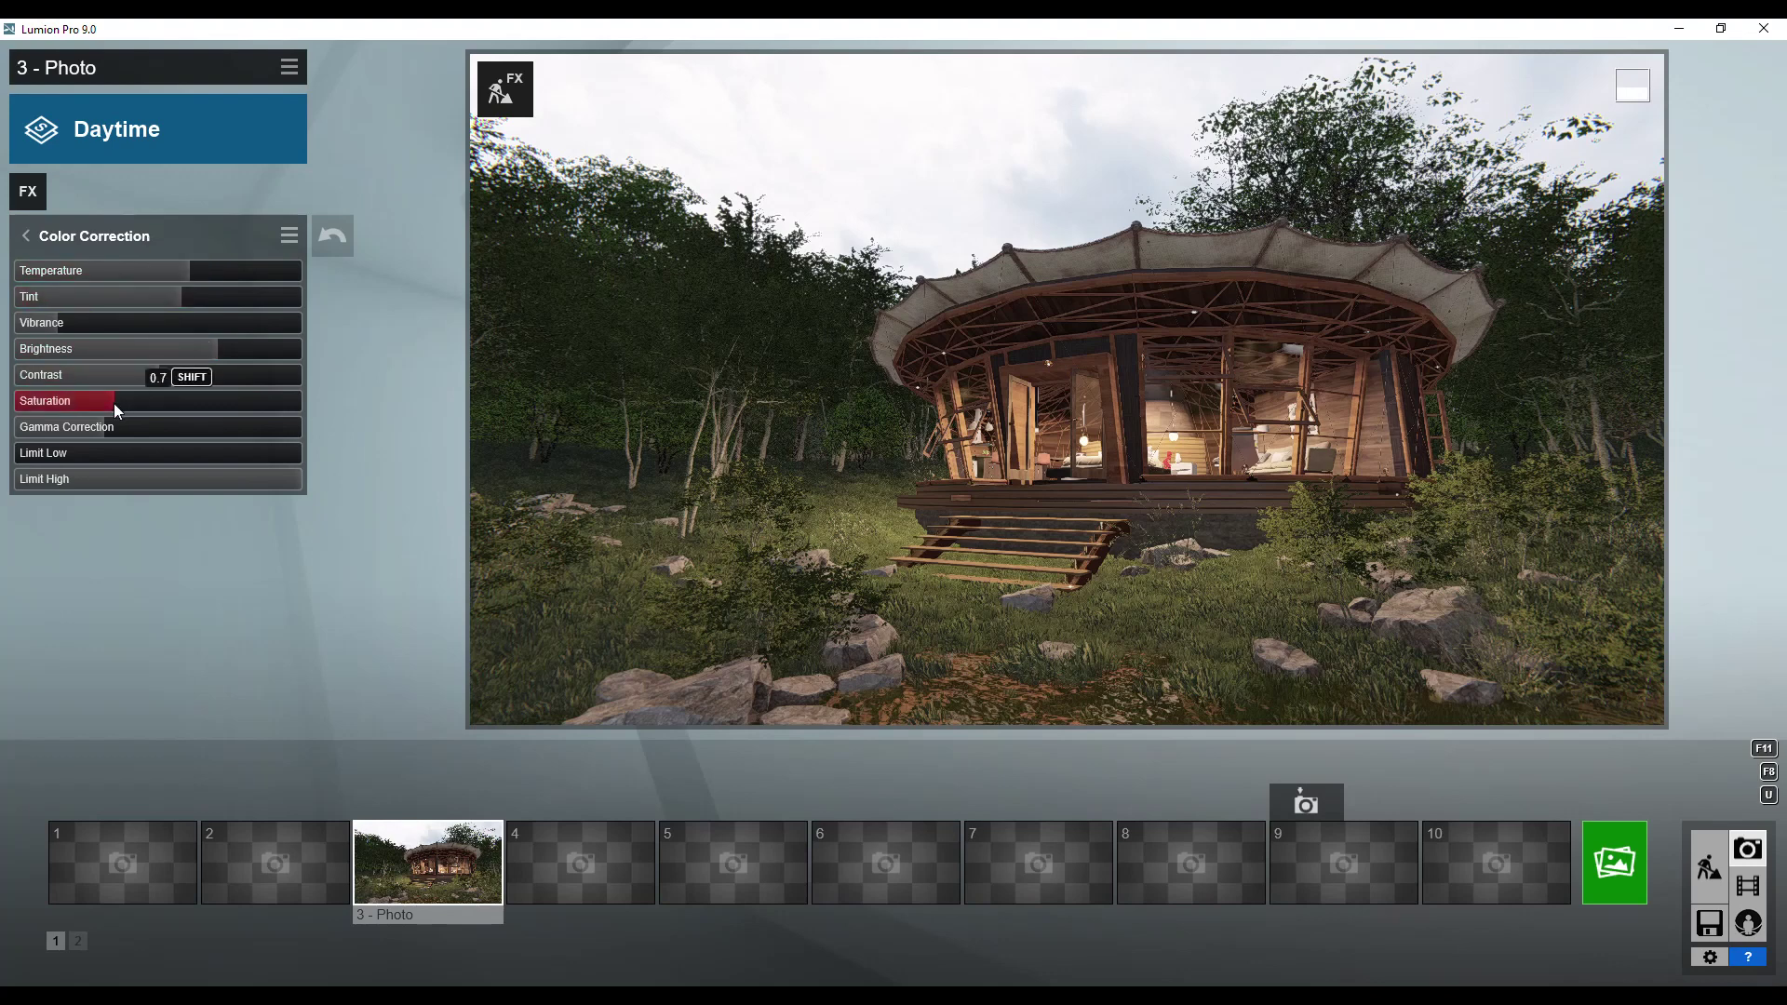
{"action": "left_click", "coordinate": [30, 242]}
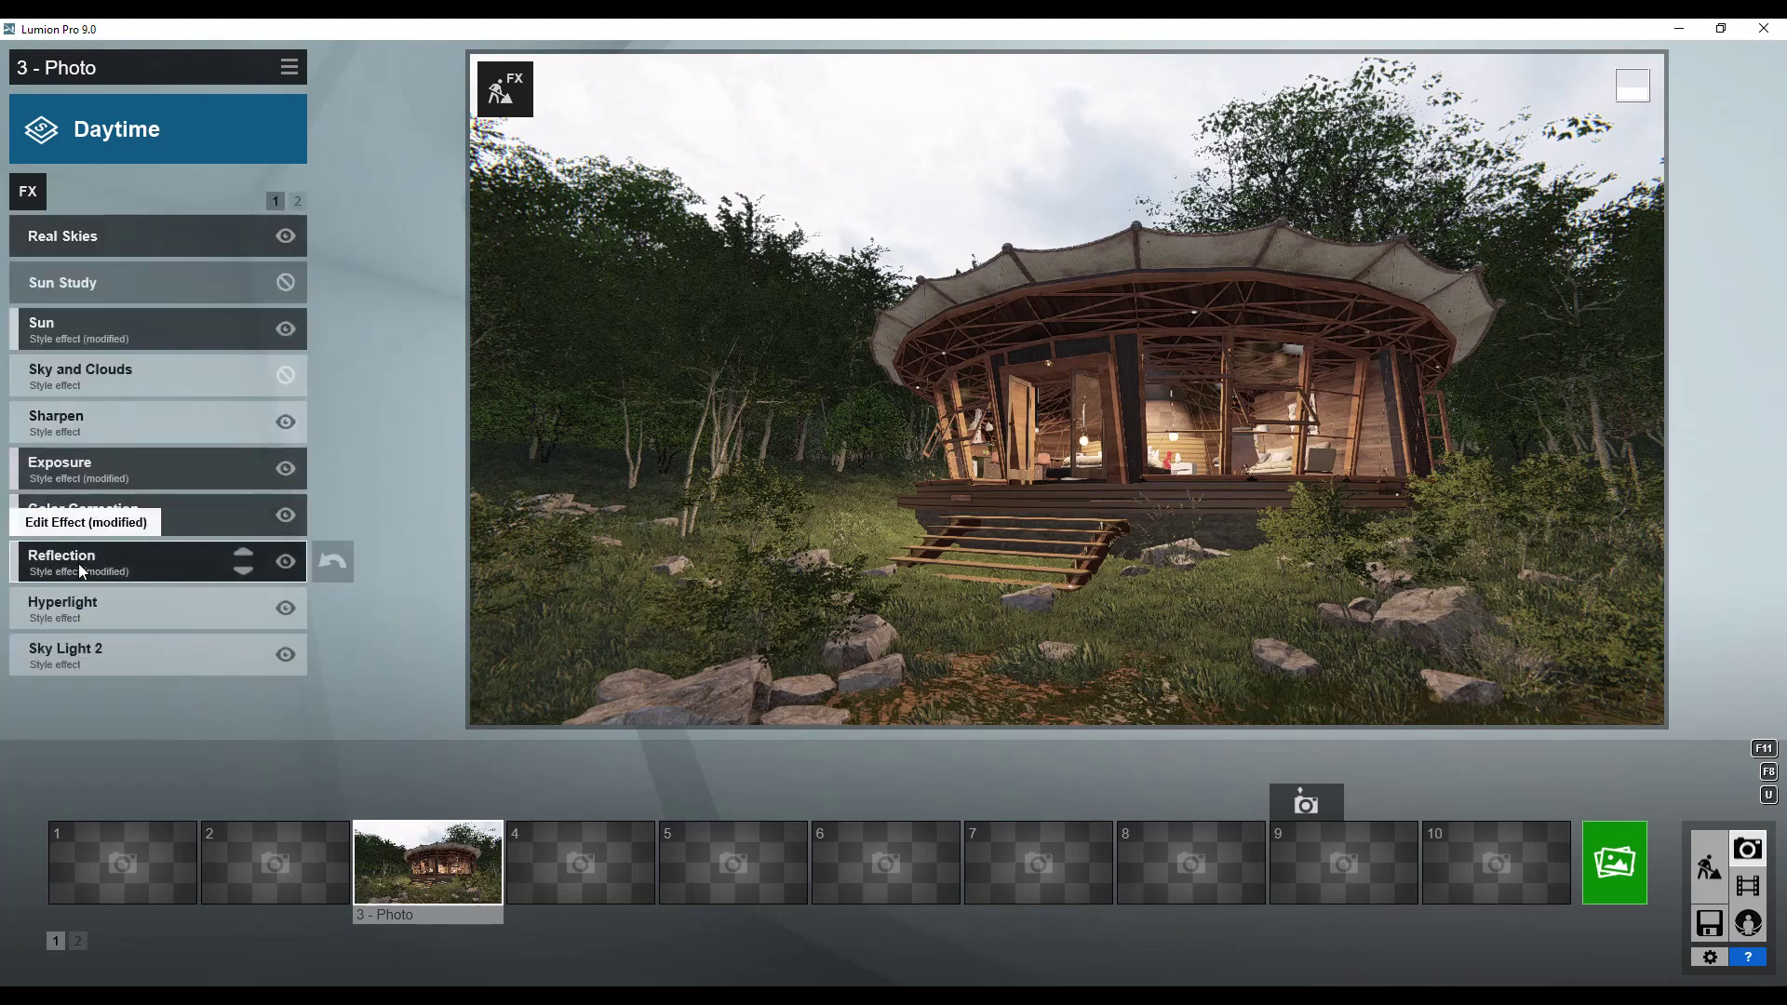
{"action": "mouse_move", "coordinate": [125, 559]}
{"action": "left_click", "coordinate": [73, 554]}
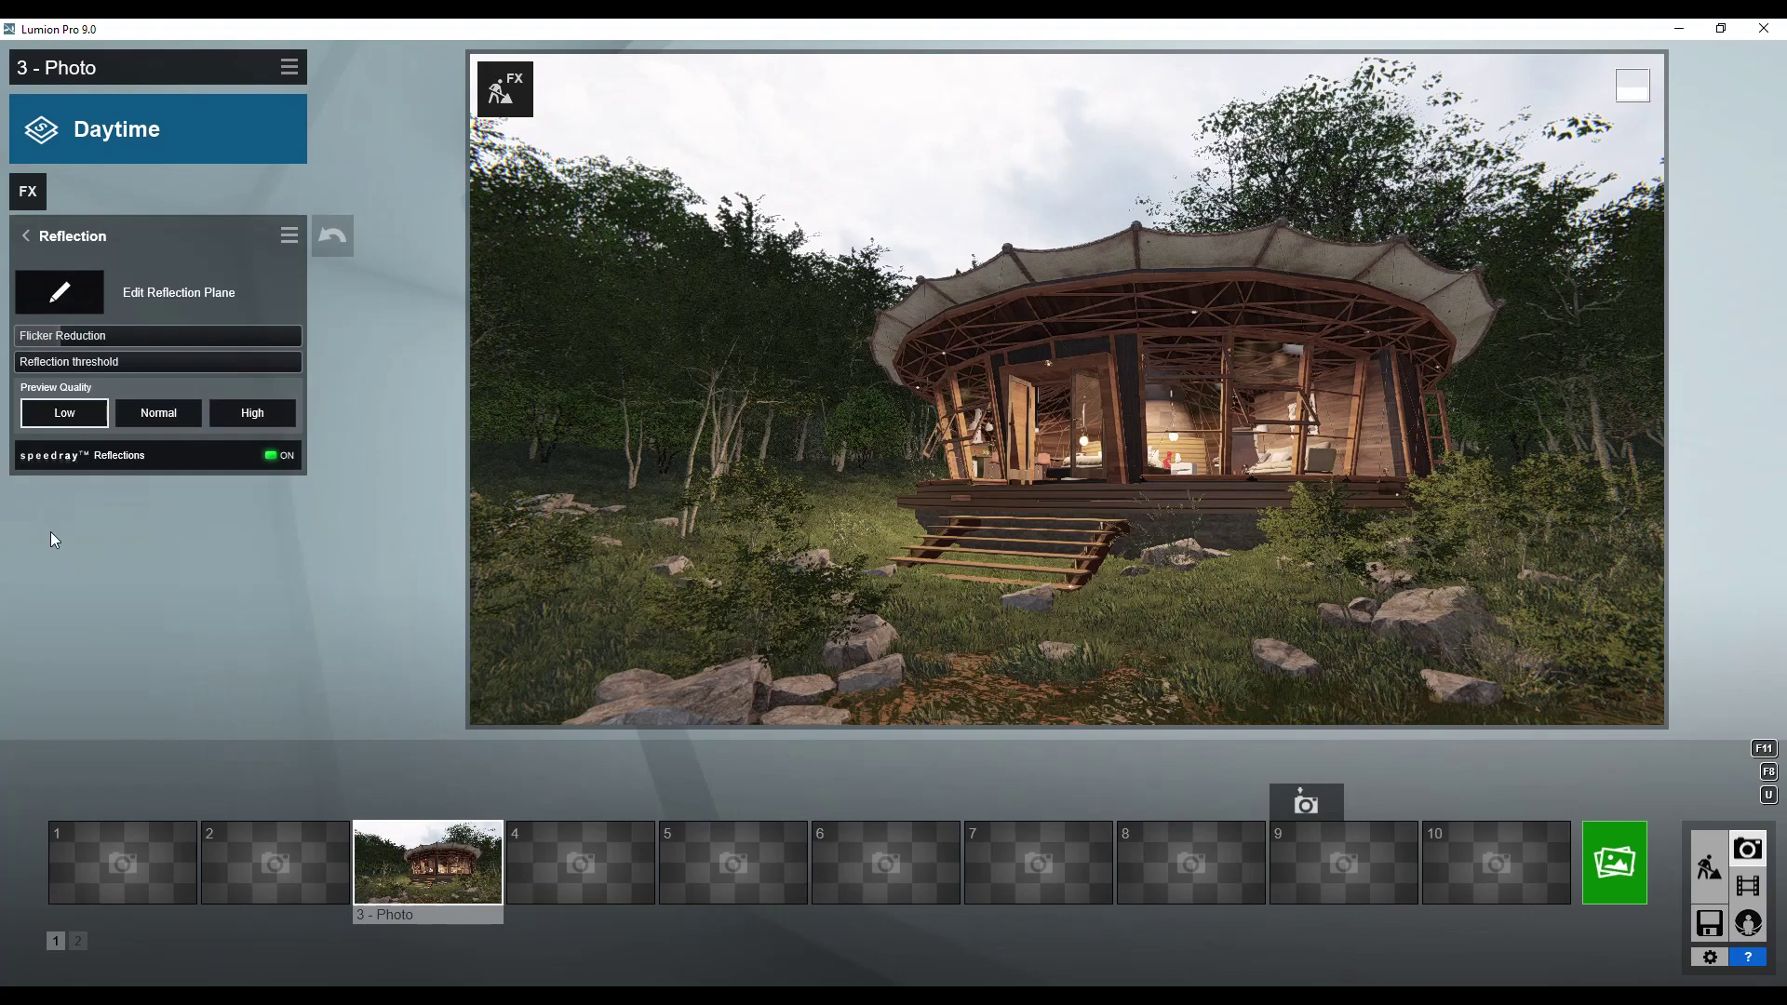
{"action": "left_click", "coordinate": [62, 293]}
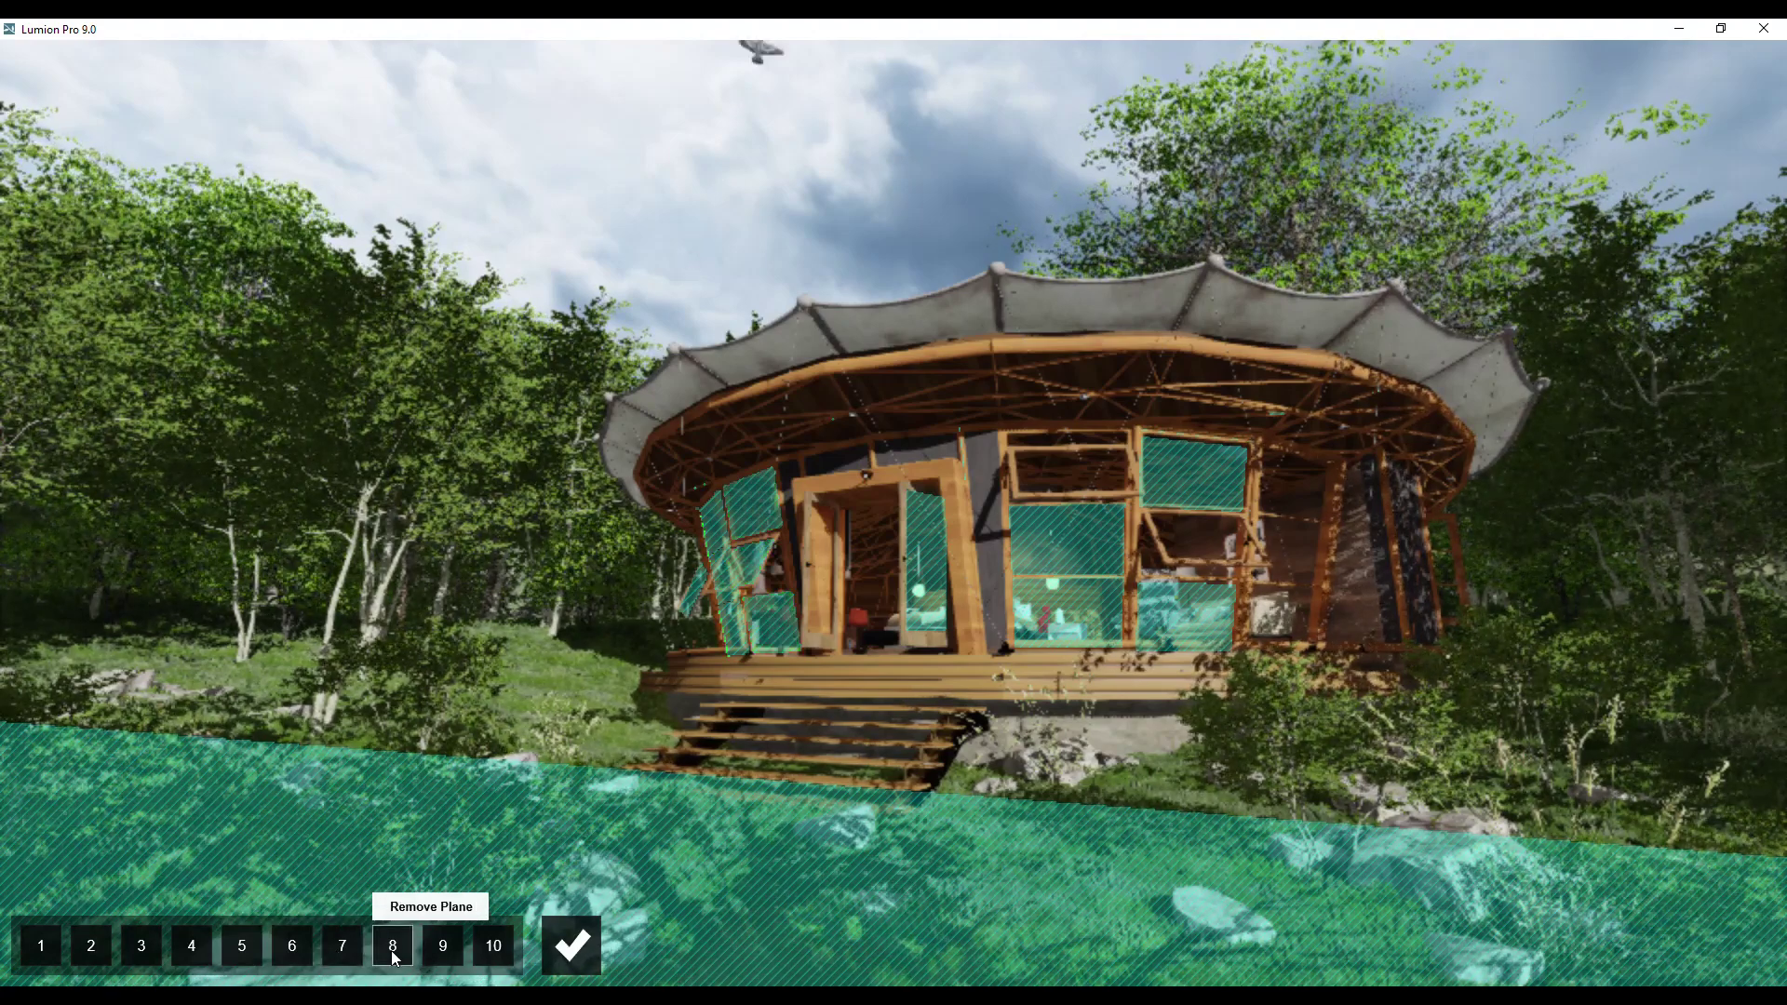
{"action": "left_click", "coordinate": [569, 948]}
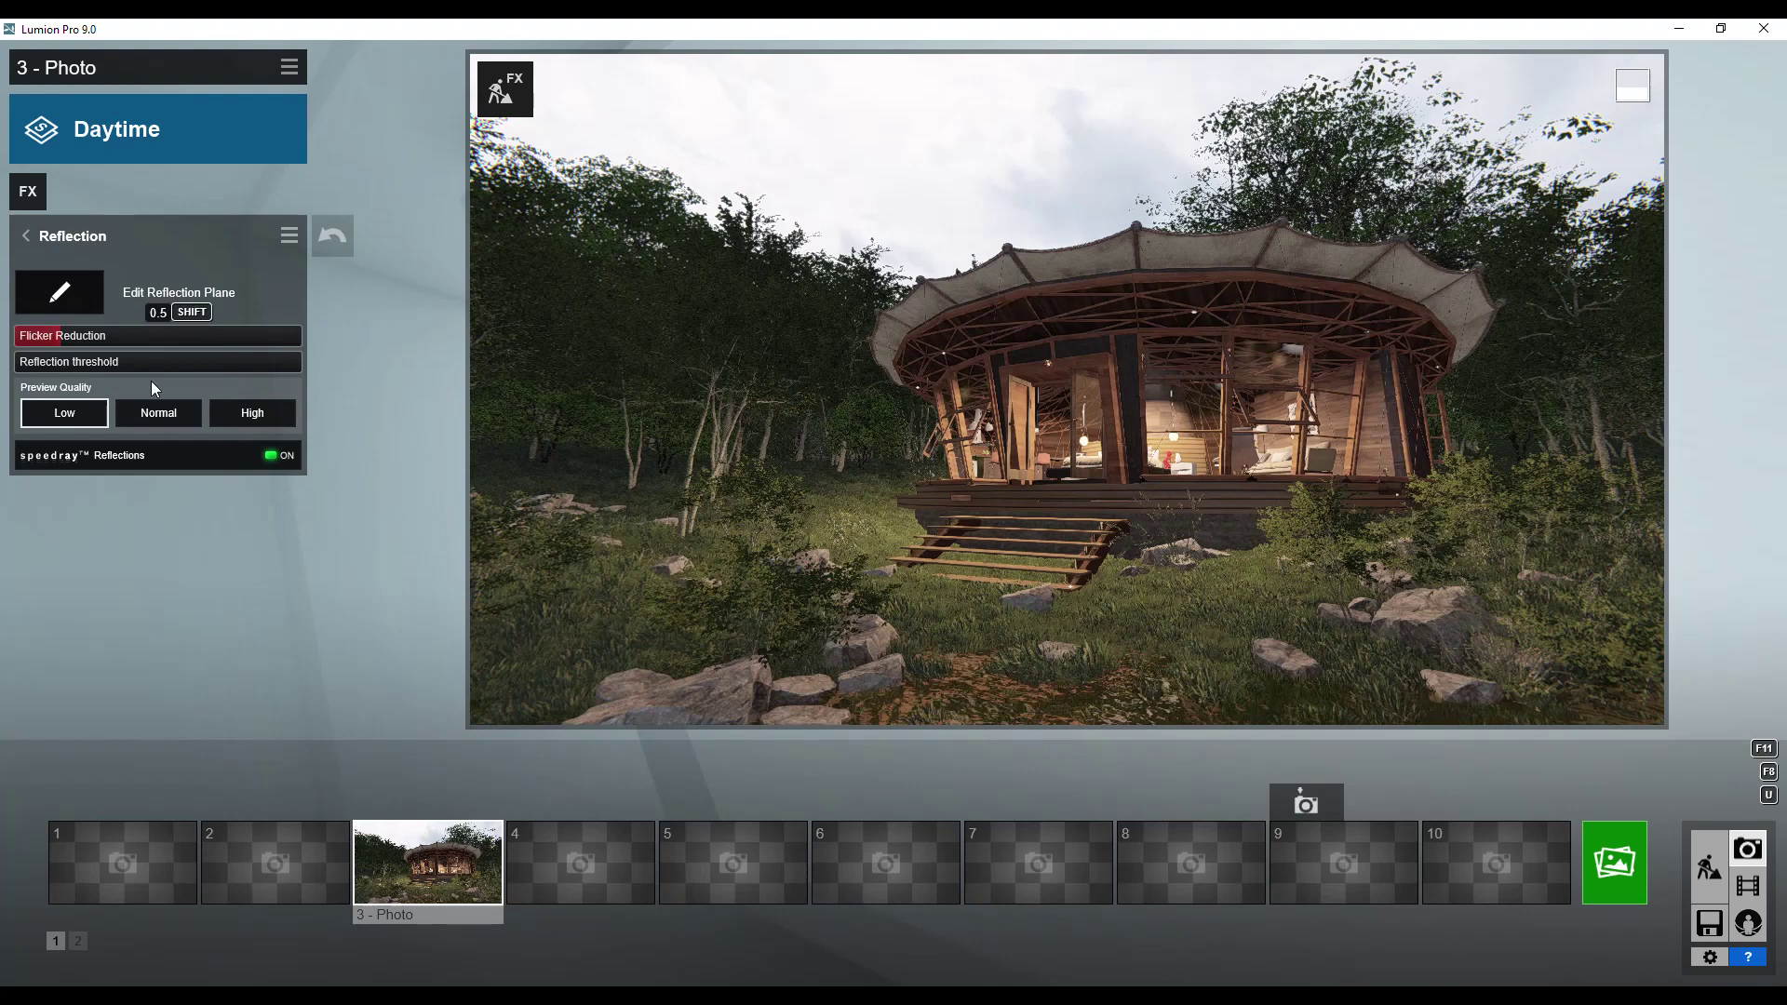
{"action": "left_click", "coordinate": [30, 240]}
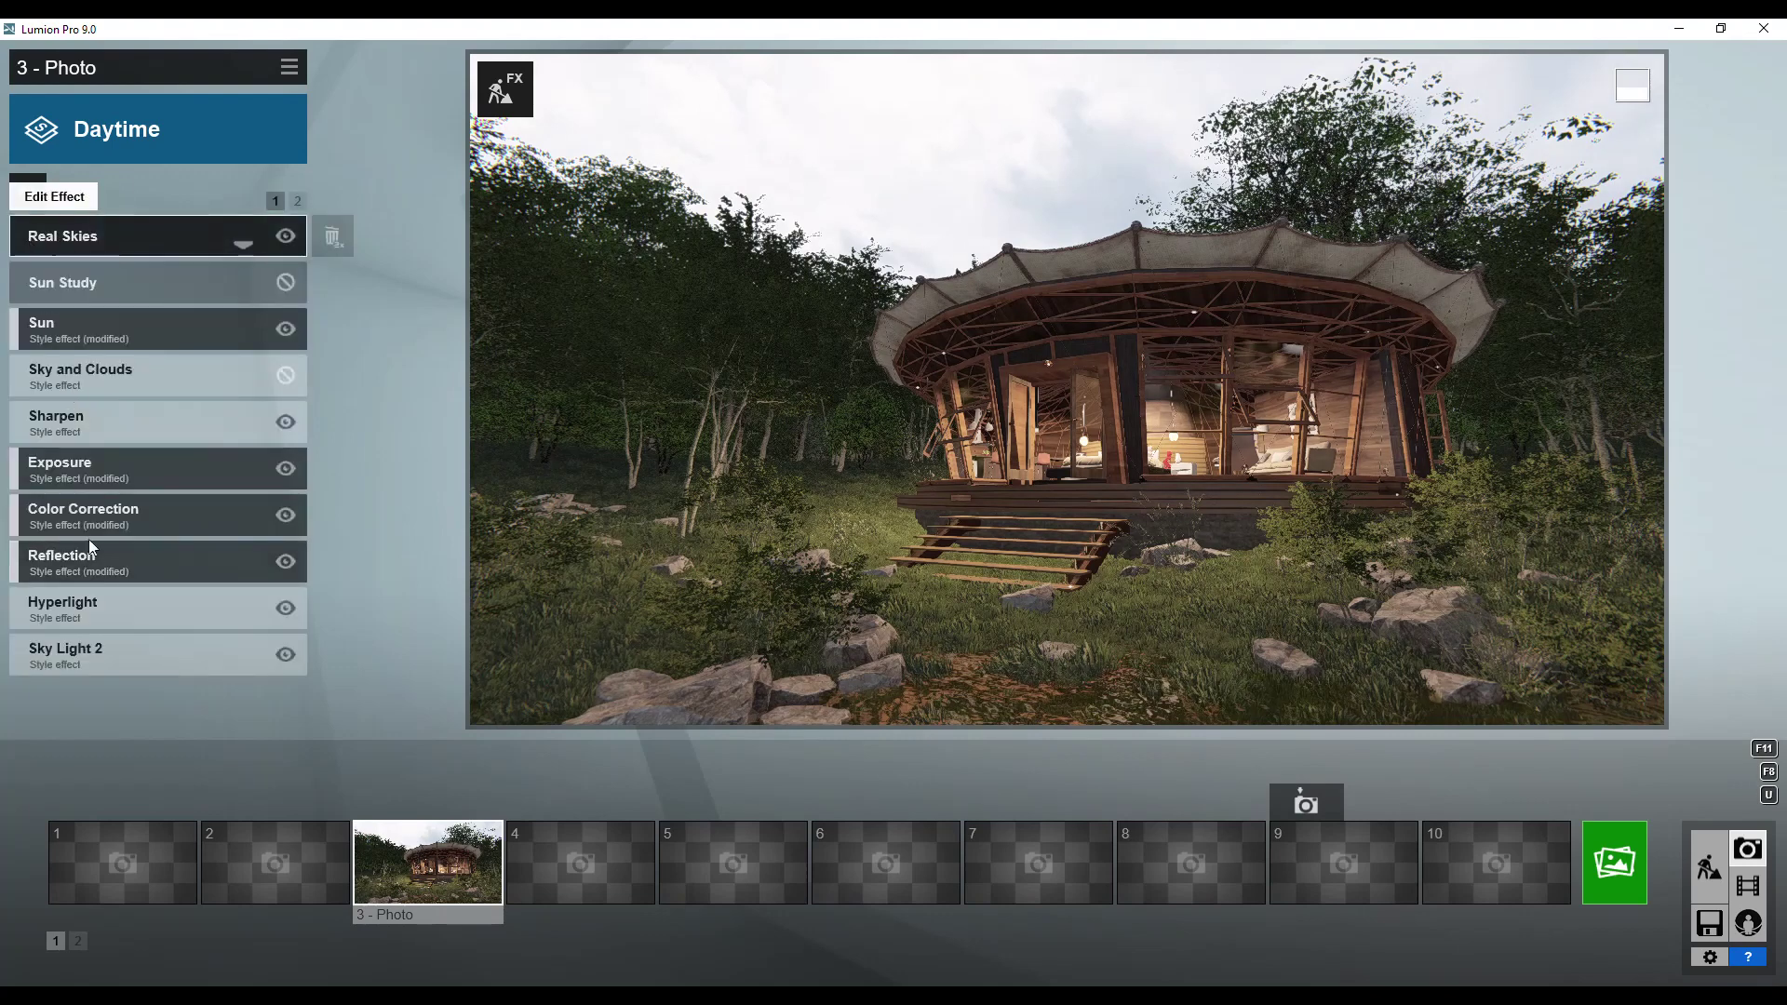
Review the Hyperlight and Sky Light 2 settings, then show the second effects page
{"action": "left_click", "coordinate": [80, 603]}
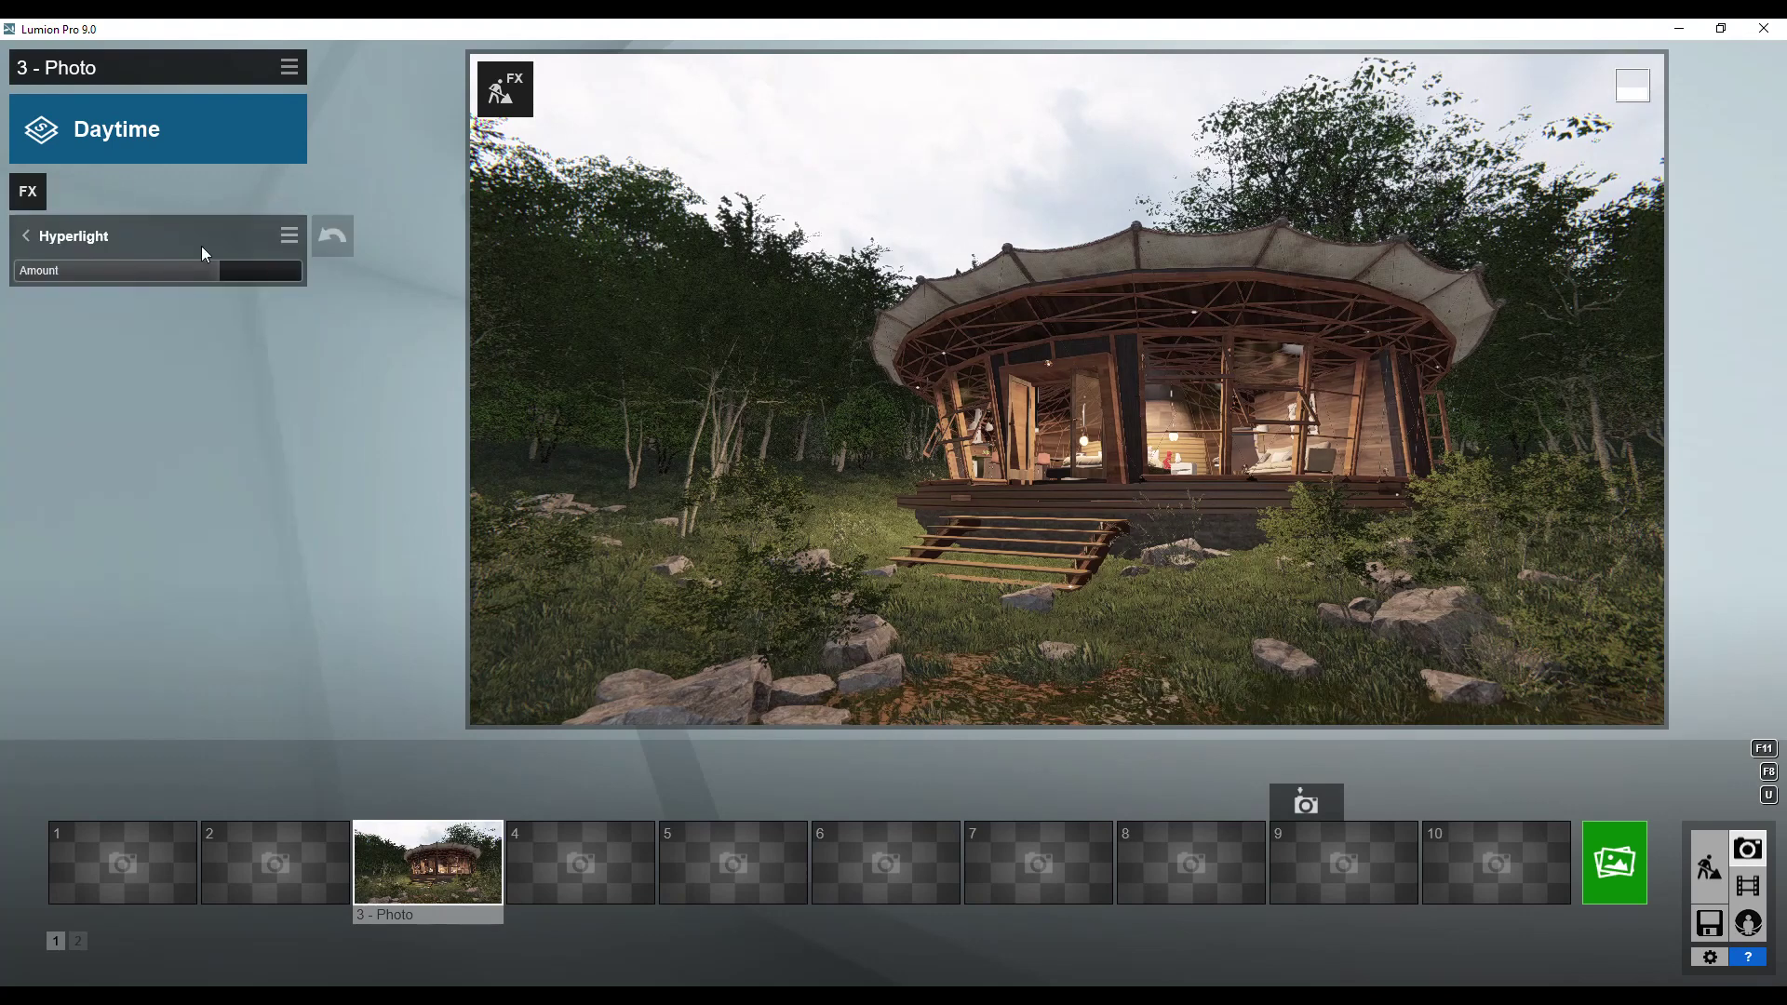
{"action": "mouse_move", "coordinate": [260, 272]}
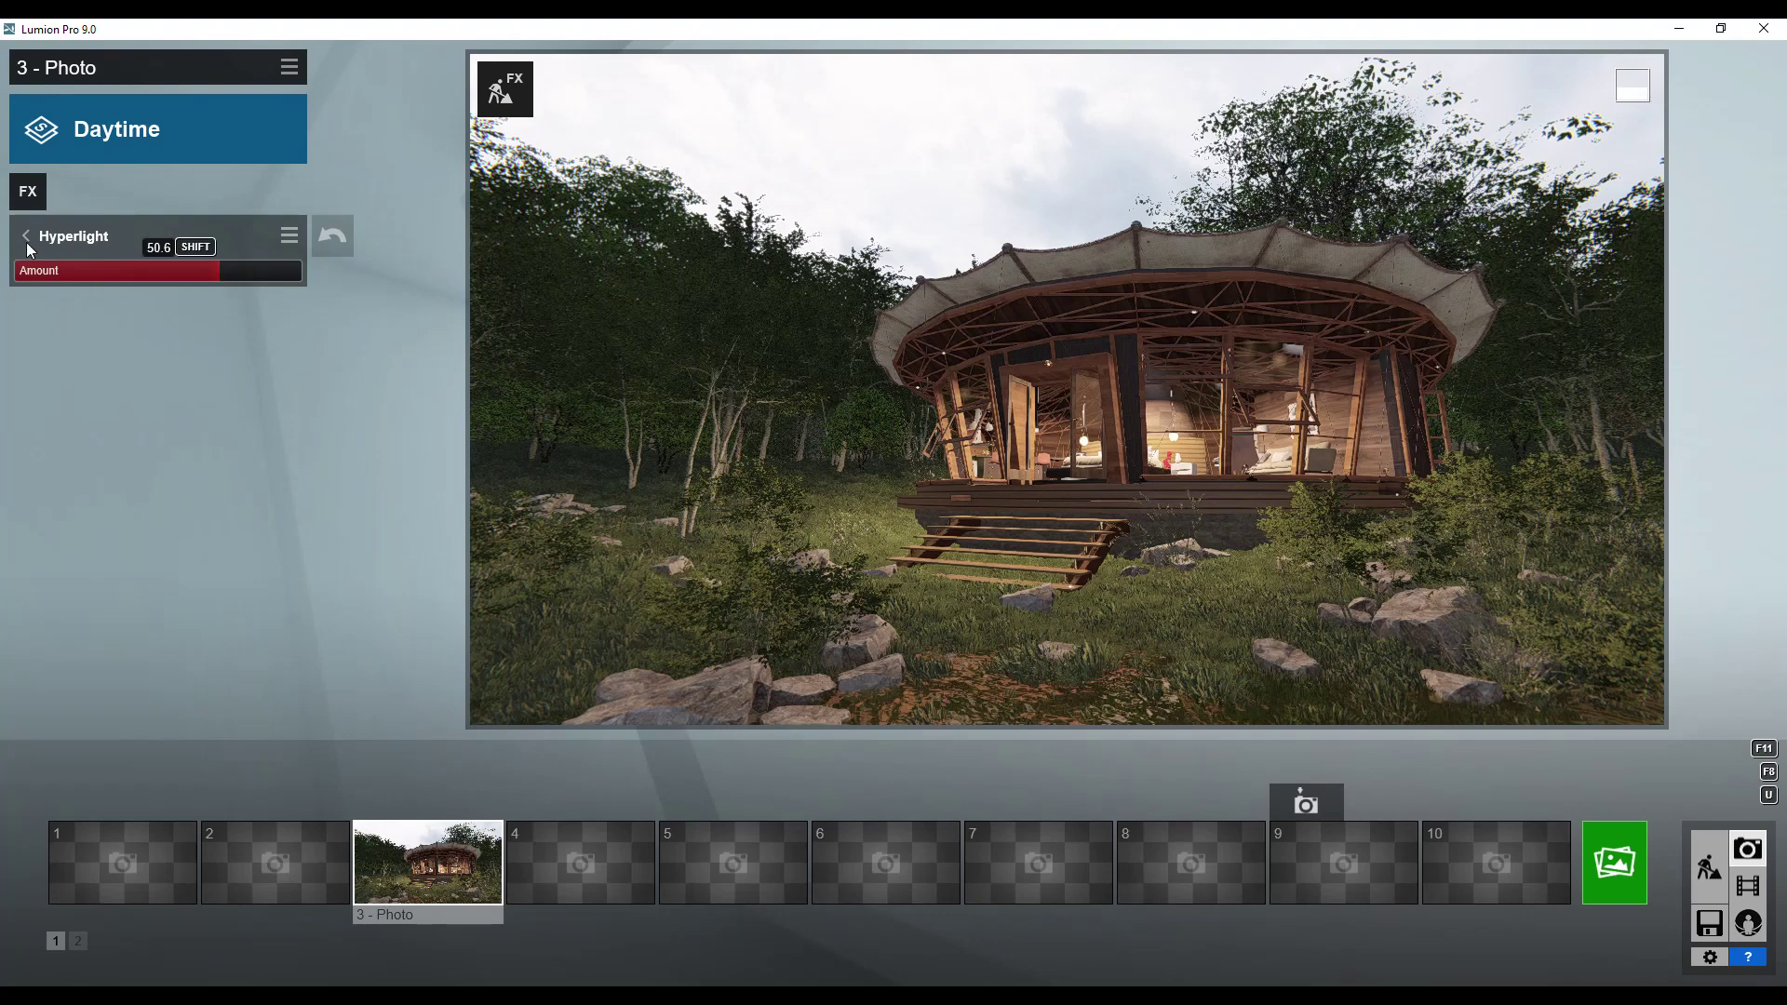
{"action": "left_click", "coordinate": [26, 241]}
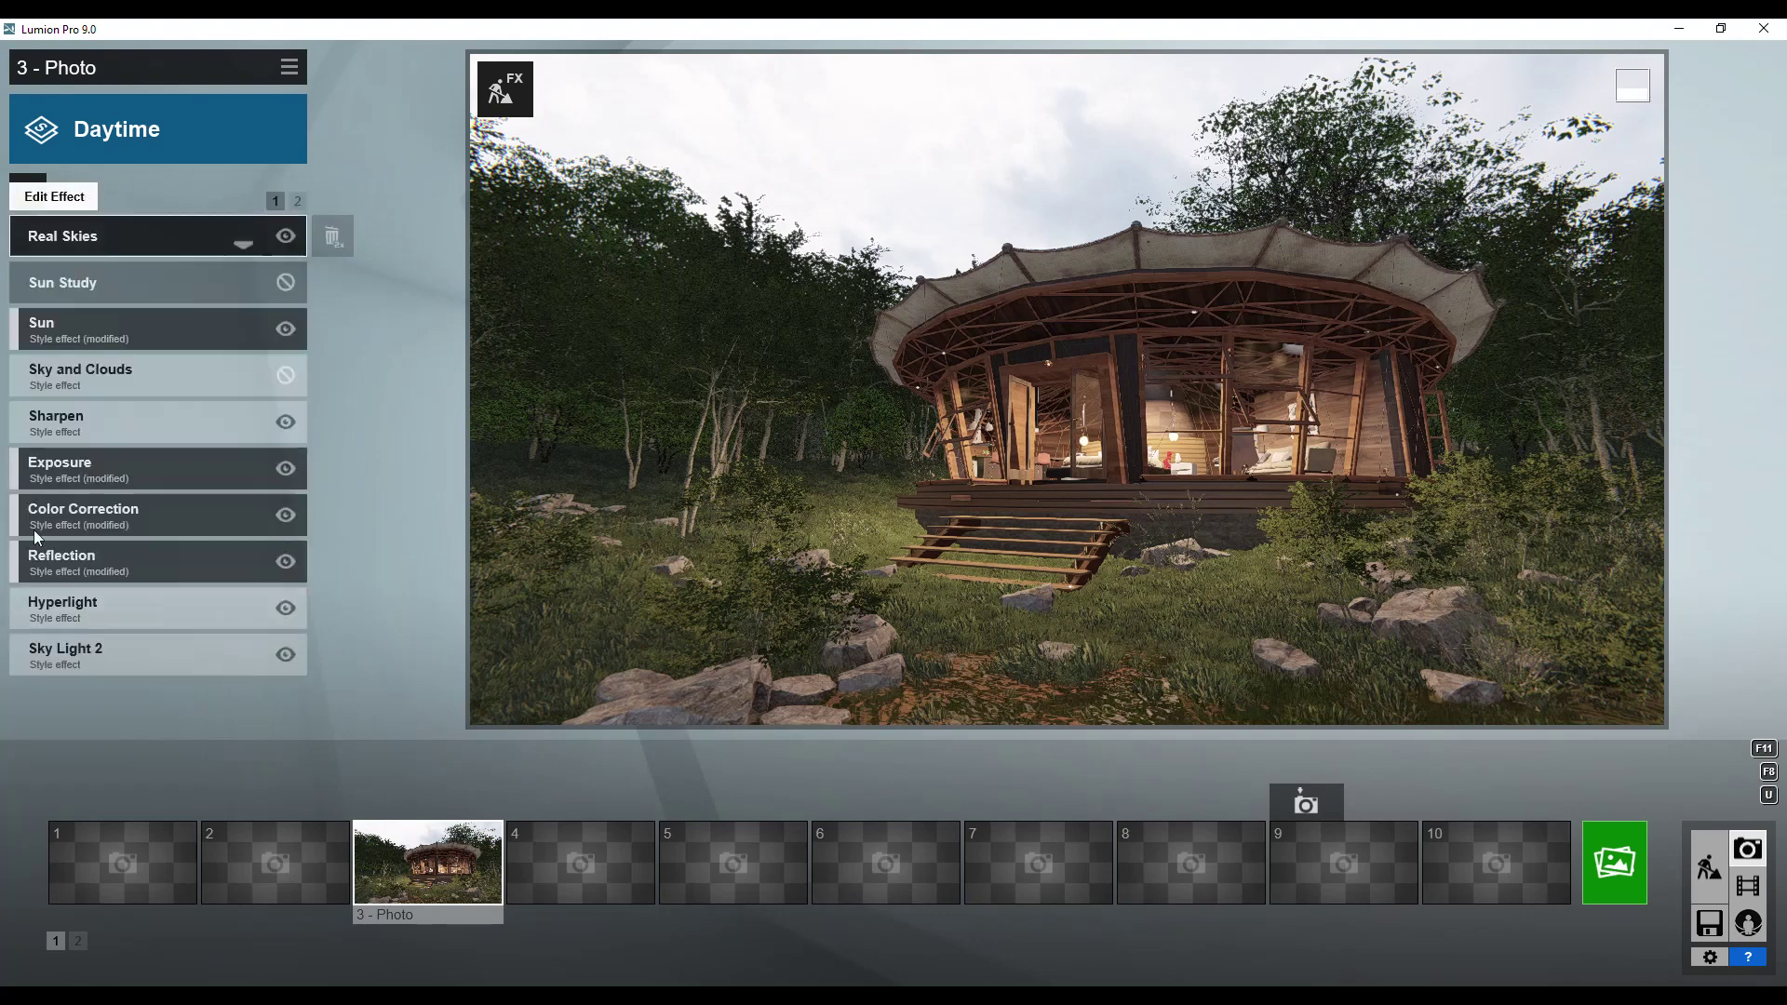
{"action": "left_click", "coordinate": [60, 653]}
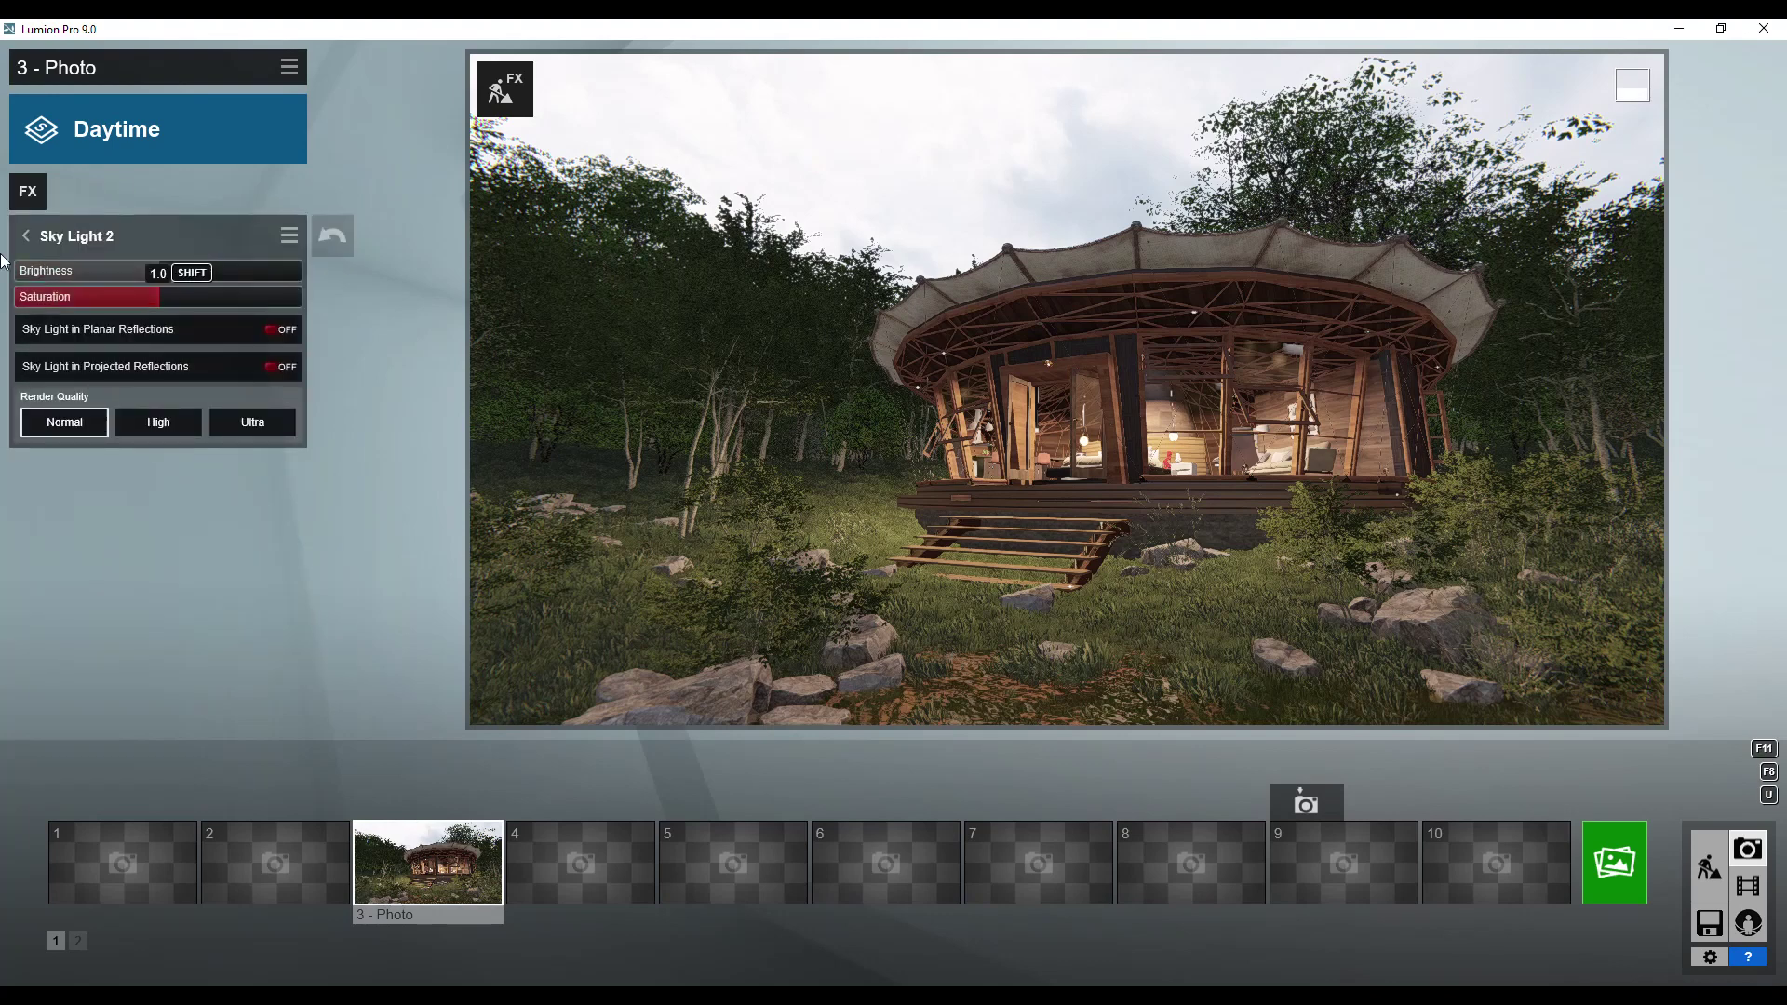
{"action": "left_click", "coordinate": [27, 241]}
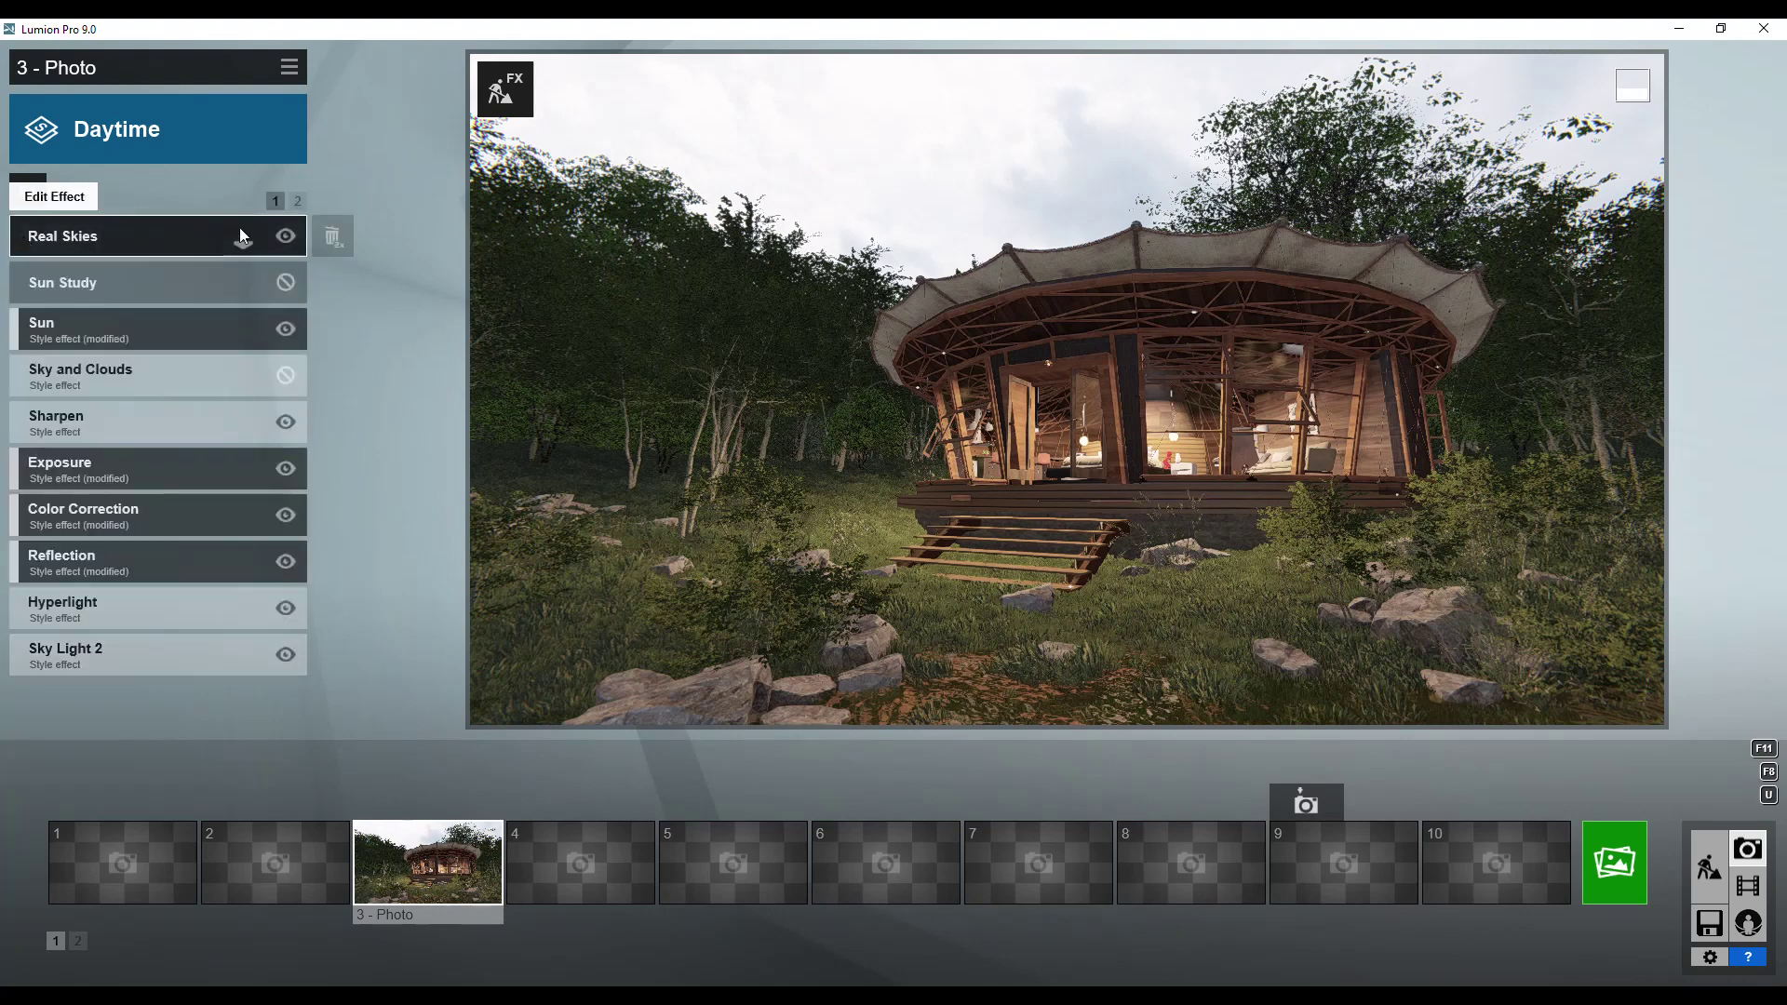
{"action": "left_click", "coordinate": [296, 200]}
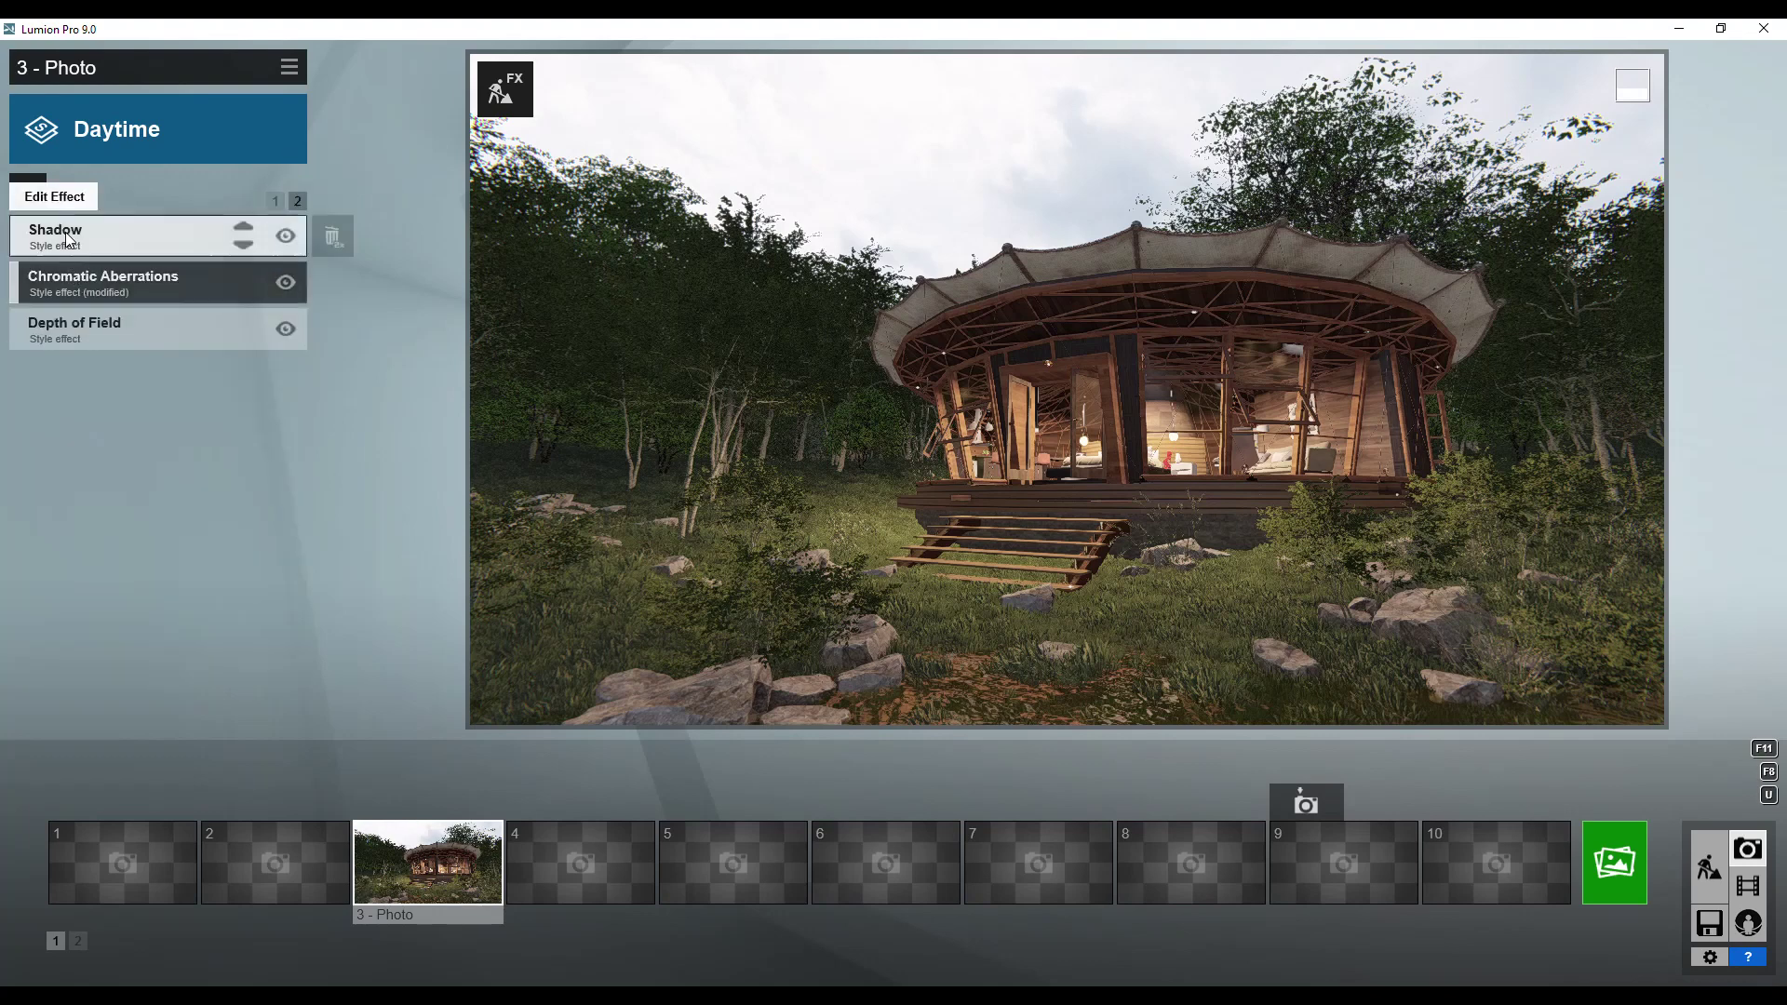
Try sharp and ultra sharp shadow types, then restore normal shadows with soft shadows on
{"action": "left_click", "coordinate": [66, 234]}
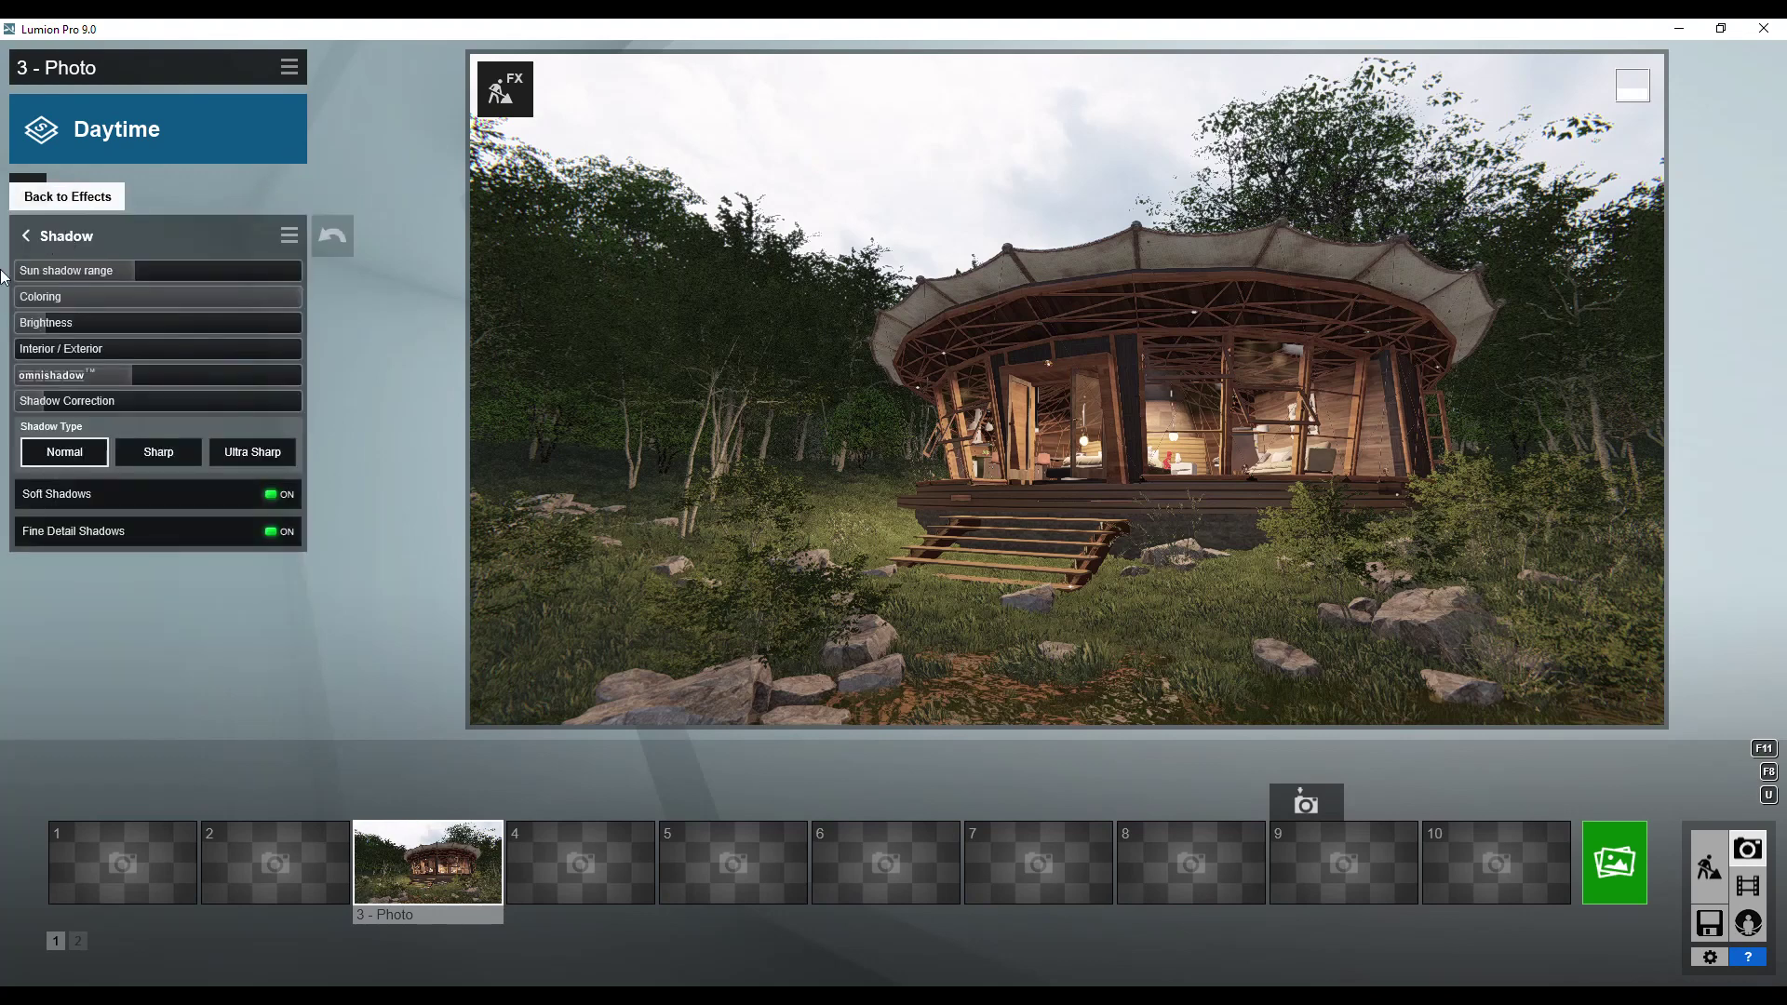
{"action": "left_click", "coordinate": [169, 459]}
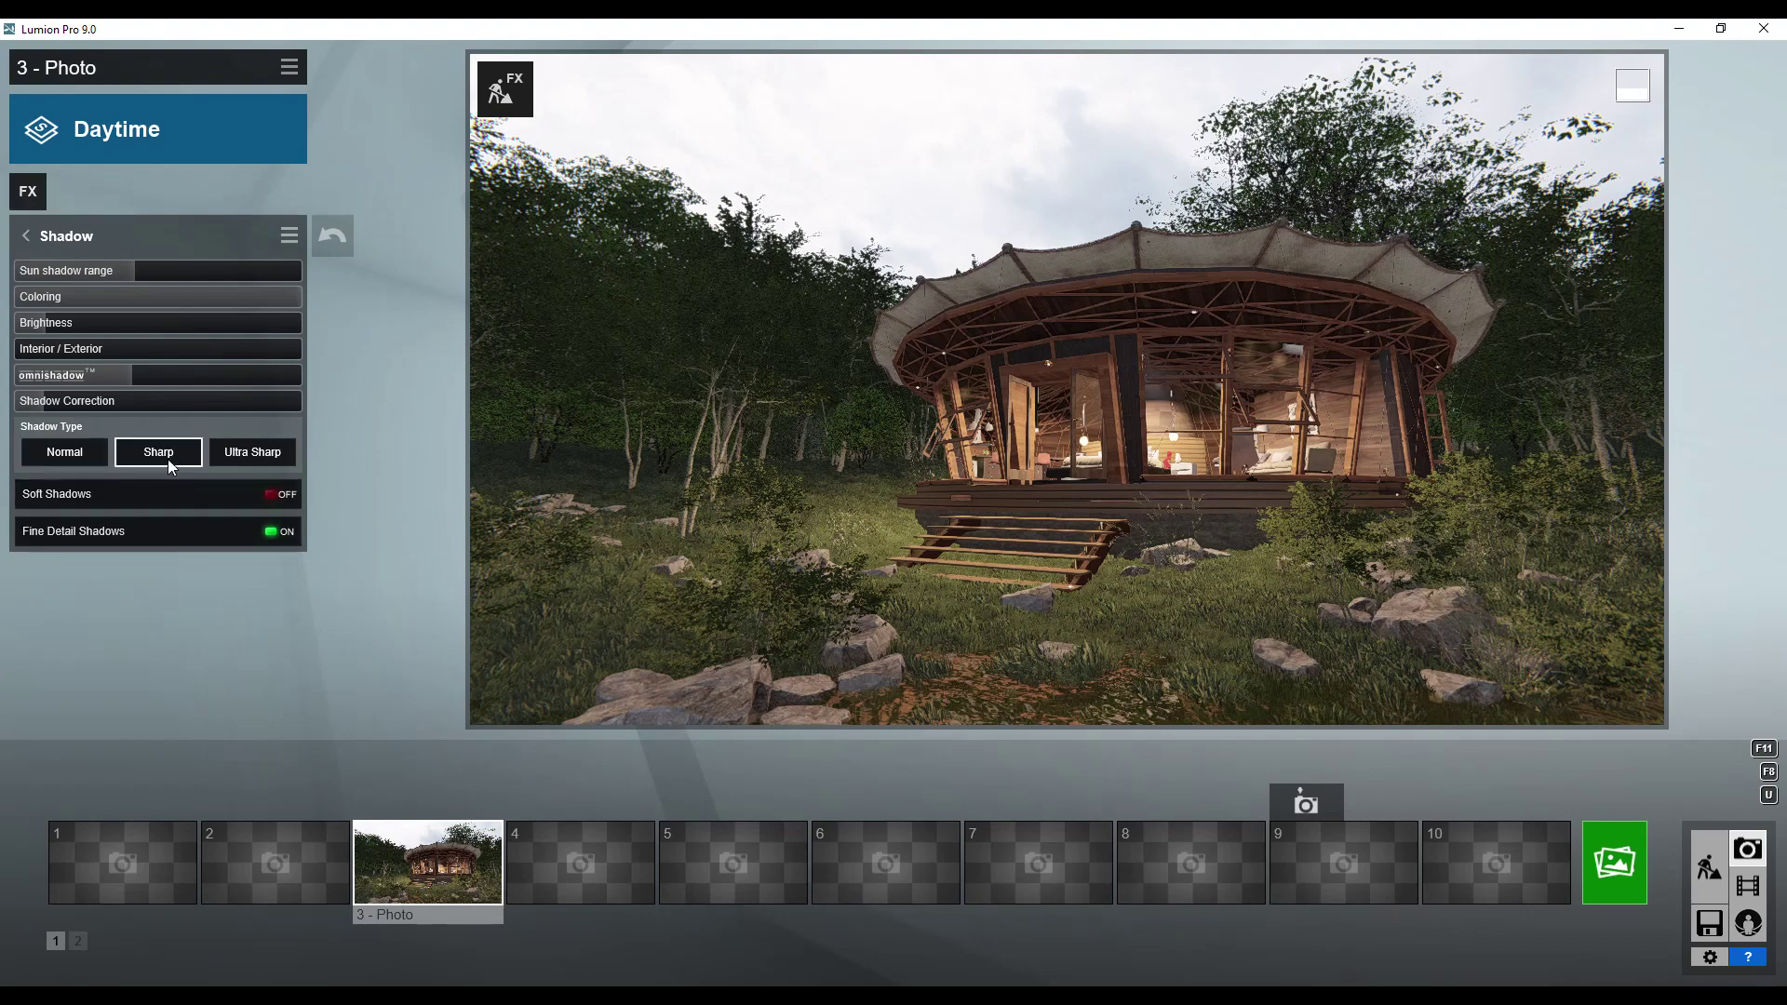
{"action": "left_click", "coordinate": [257, 457]}
{"action": "mouse_move", "coordinate": [154, 494]}
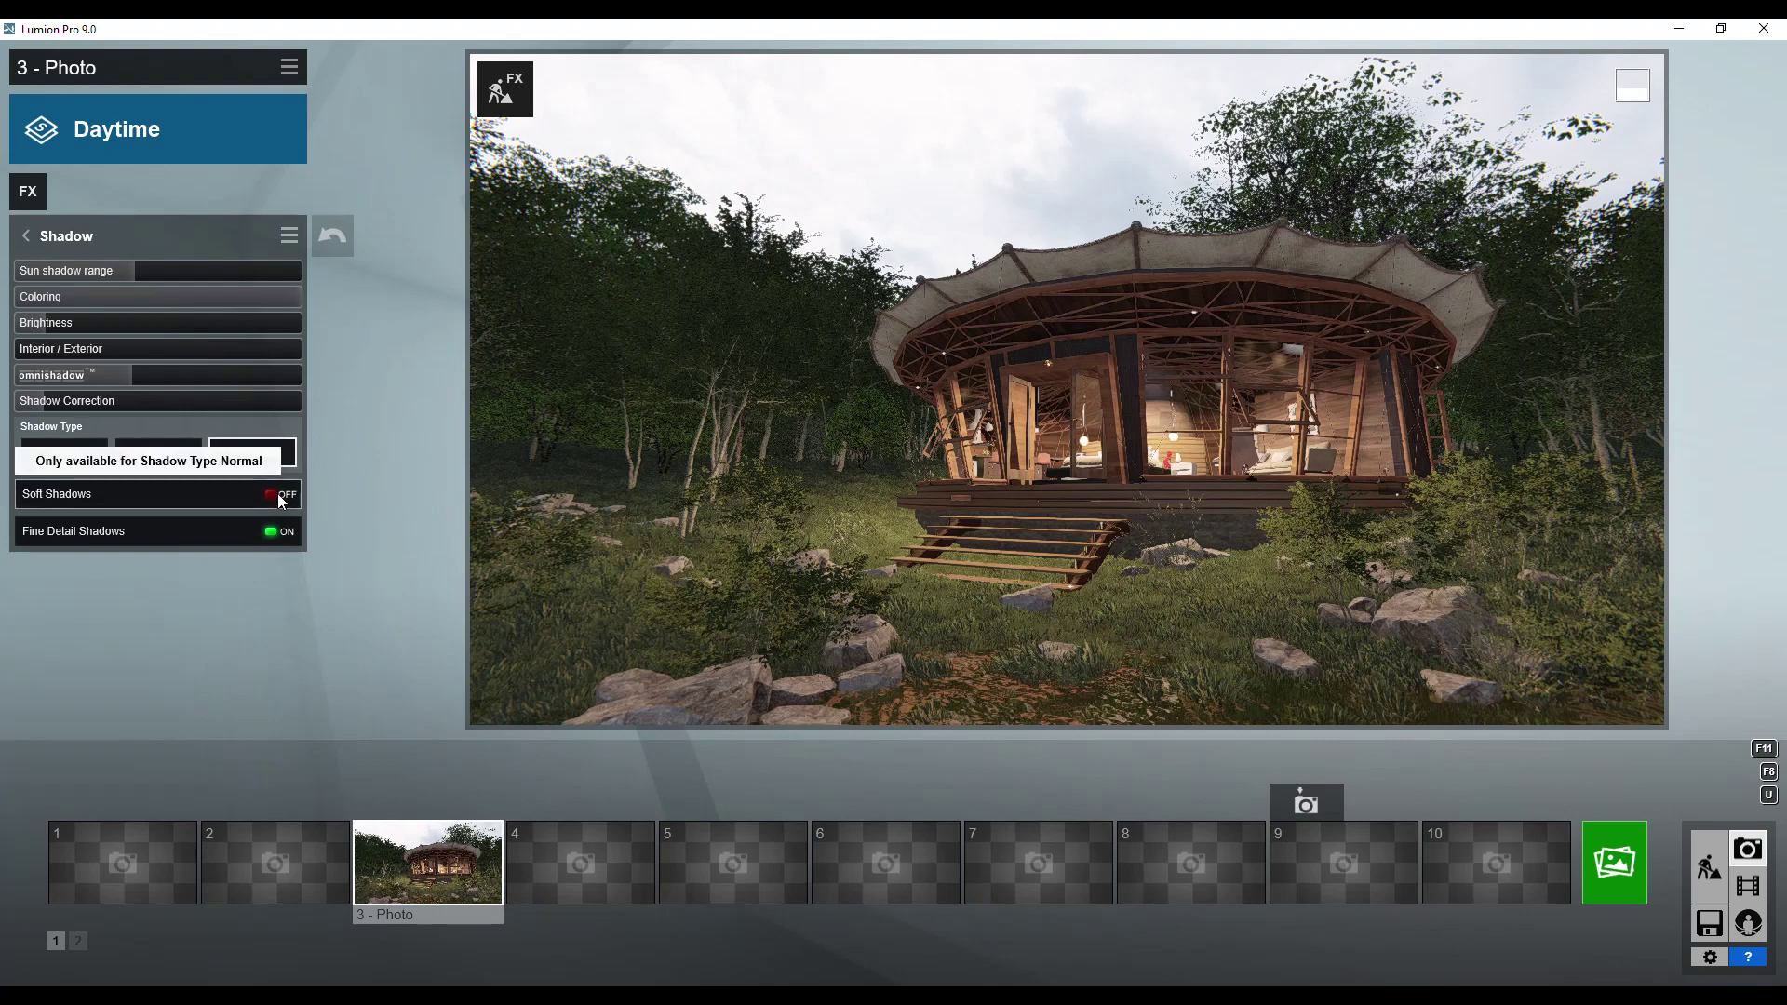
{"action": "mouse_move", "coordinate": [64, 453]}
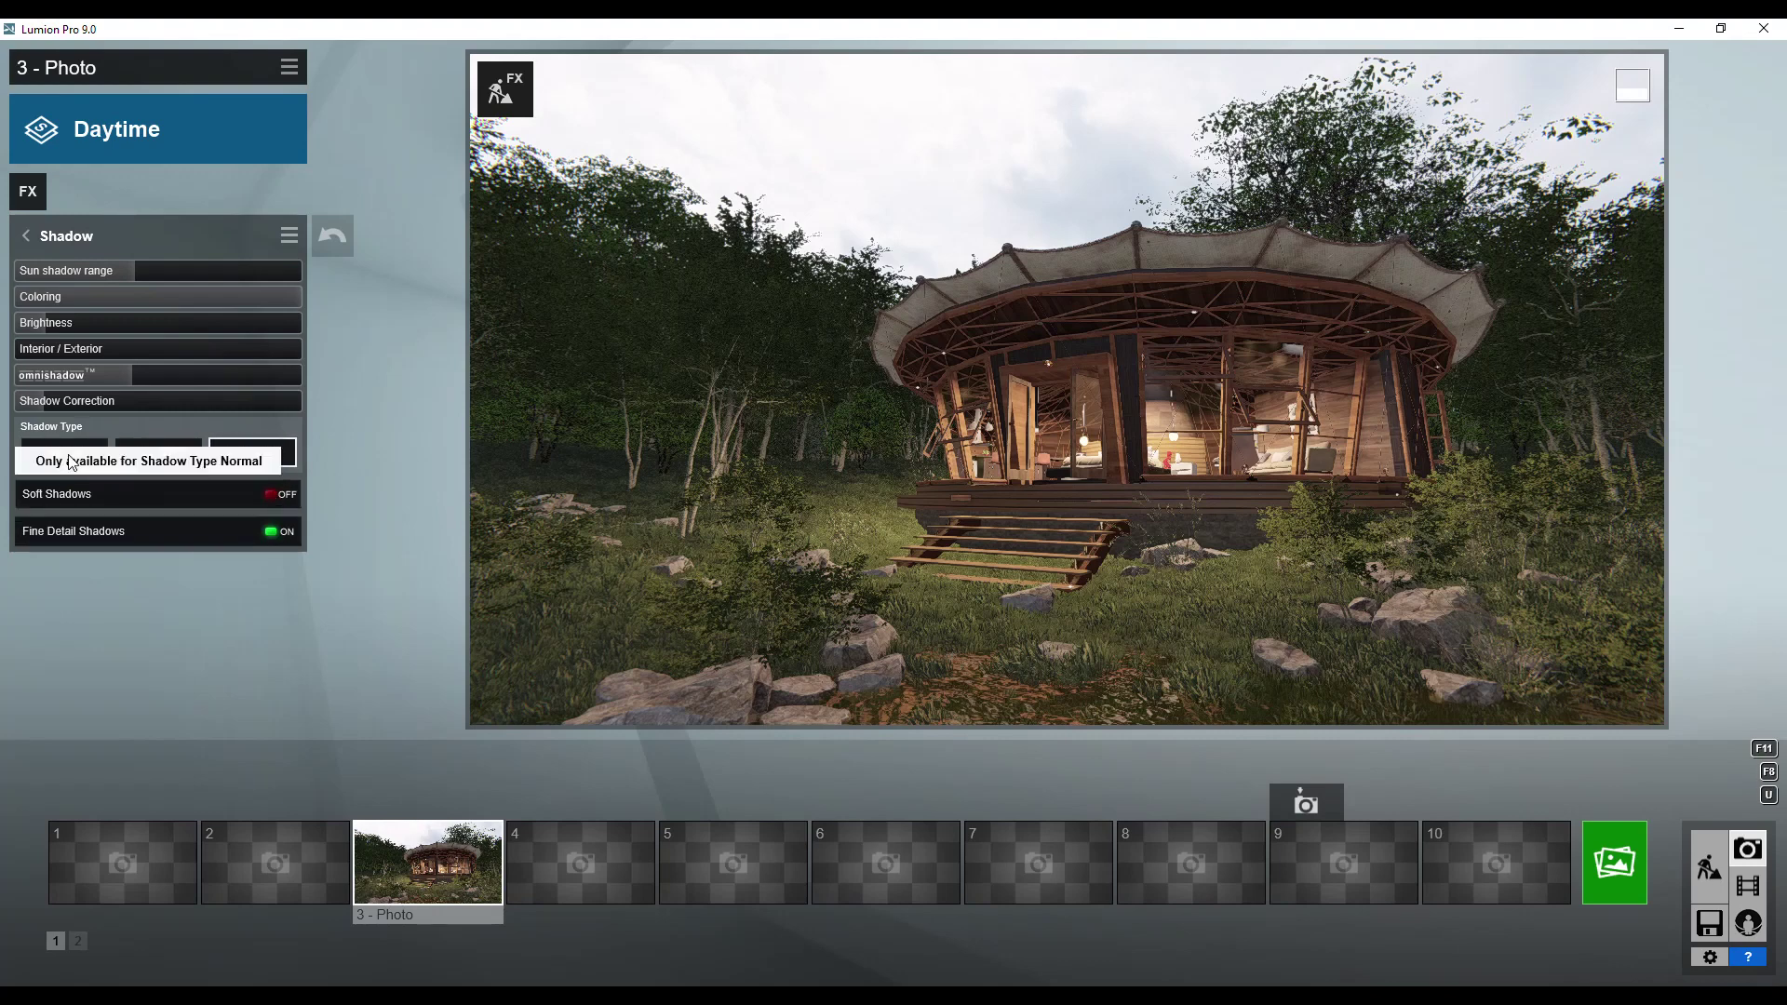
{"action": "left_click", "coordinate": [279, 495]}
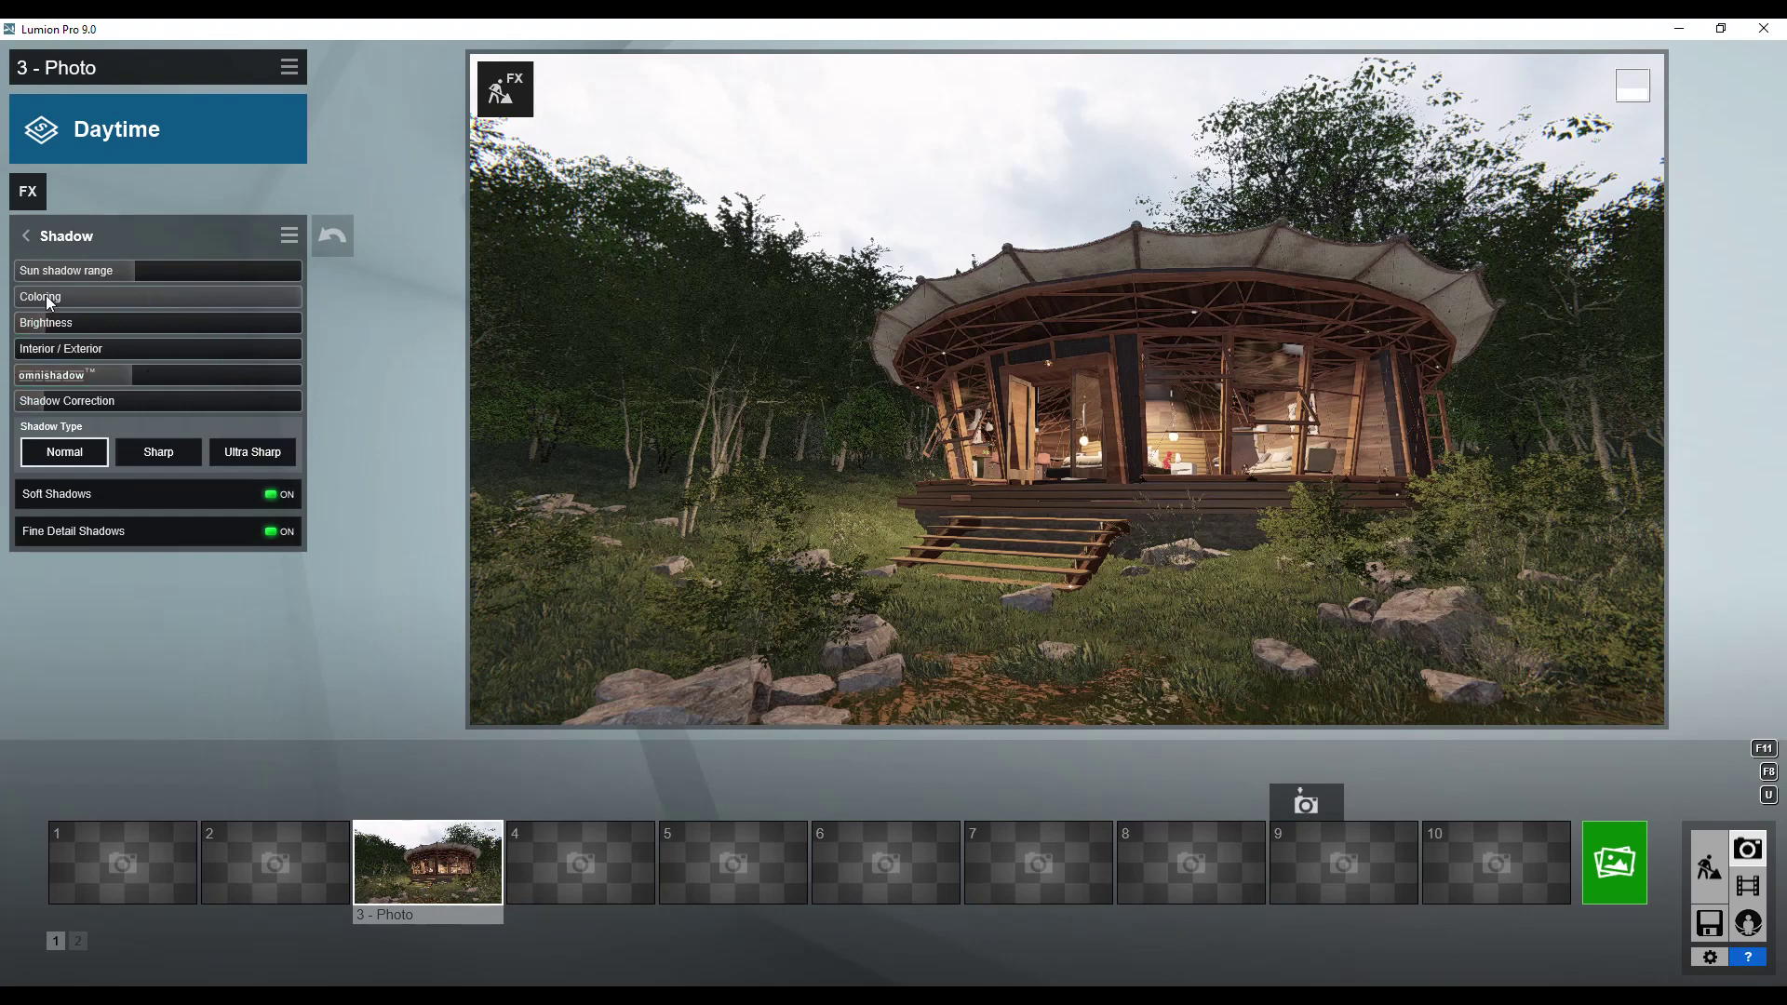
{"action": "left_click", "coordinate": [26, 238]}
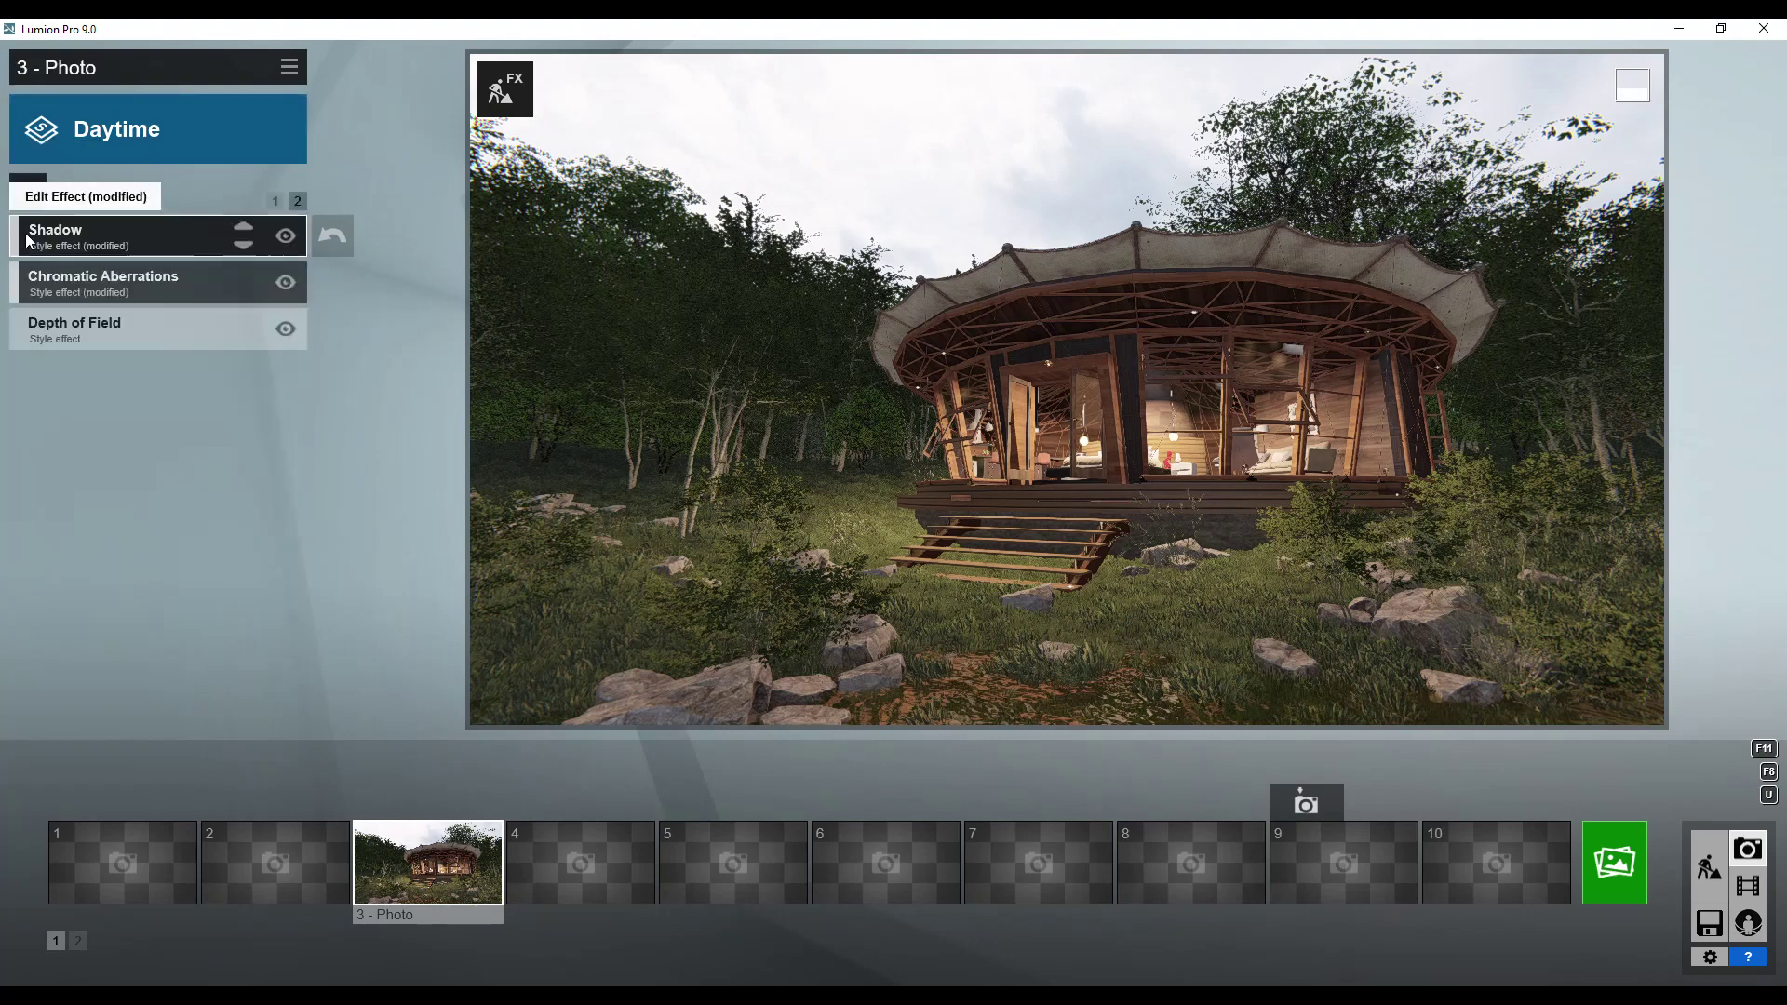
Check Chromatic Aberrations and Depth of Field, then render the shot at Print size 3840x2160
{"action": "left_click", "coordinate": [74, 280]}
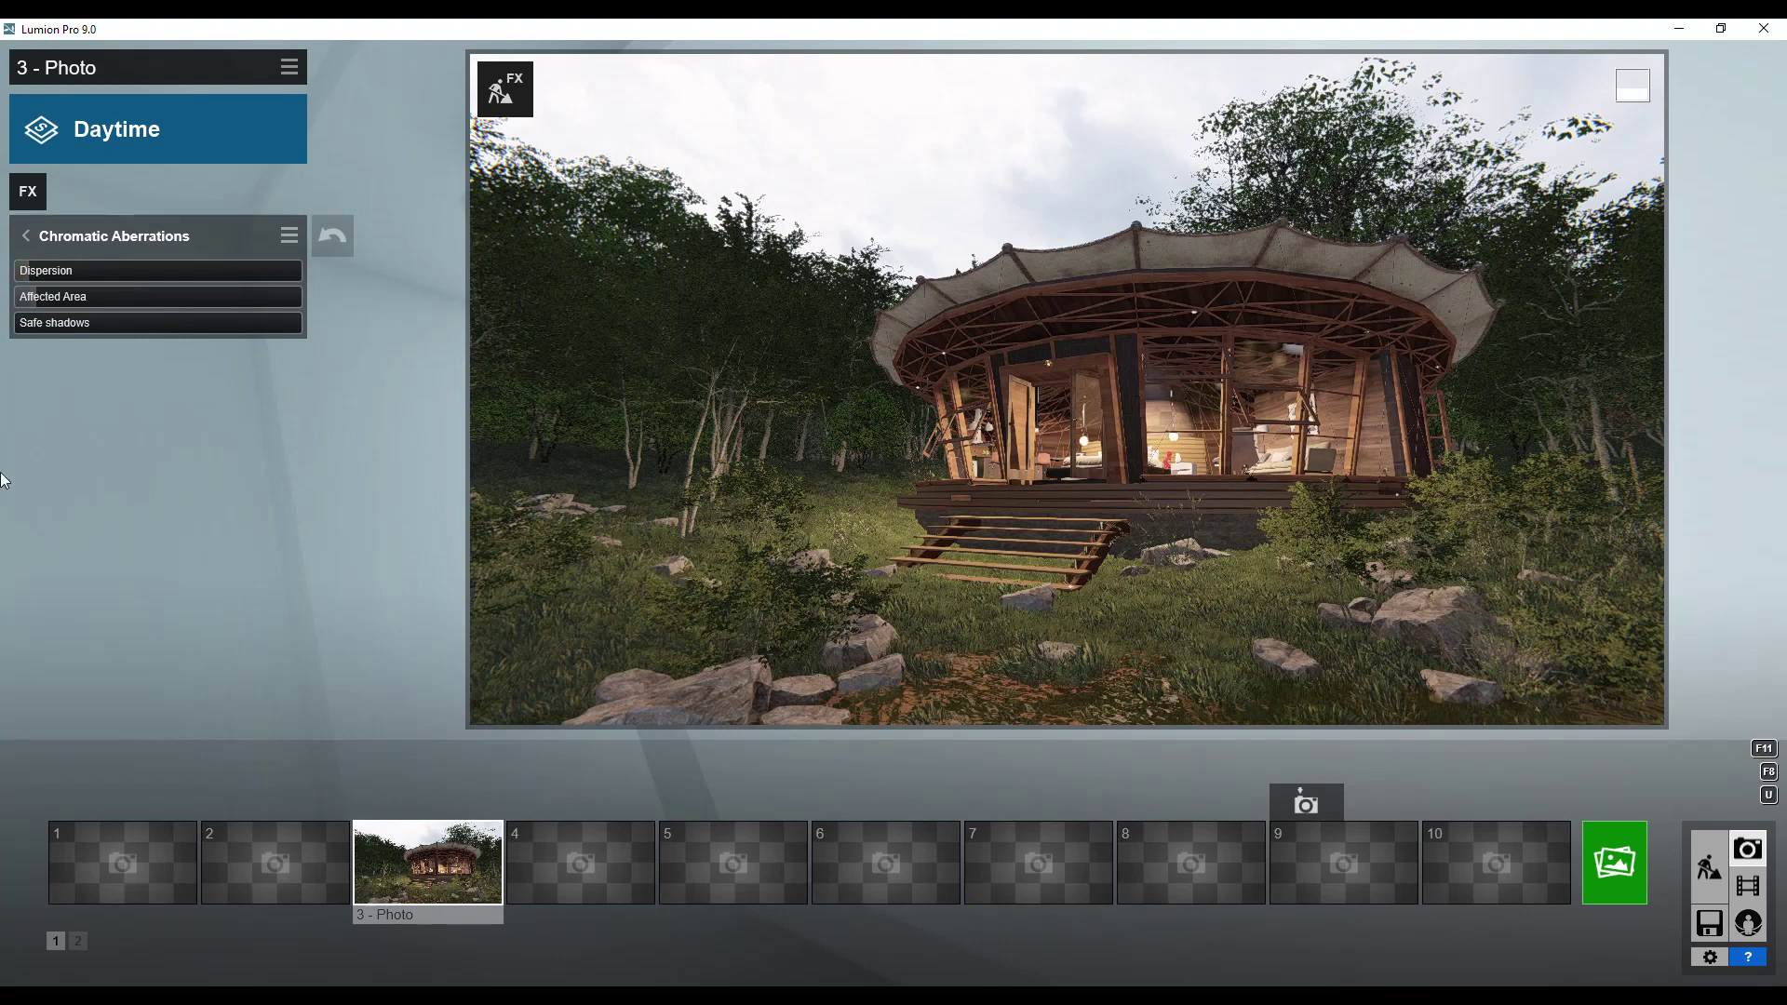
{"action": "left_click", "coordinate": [25, 235]}
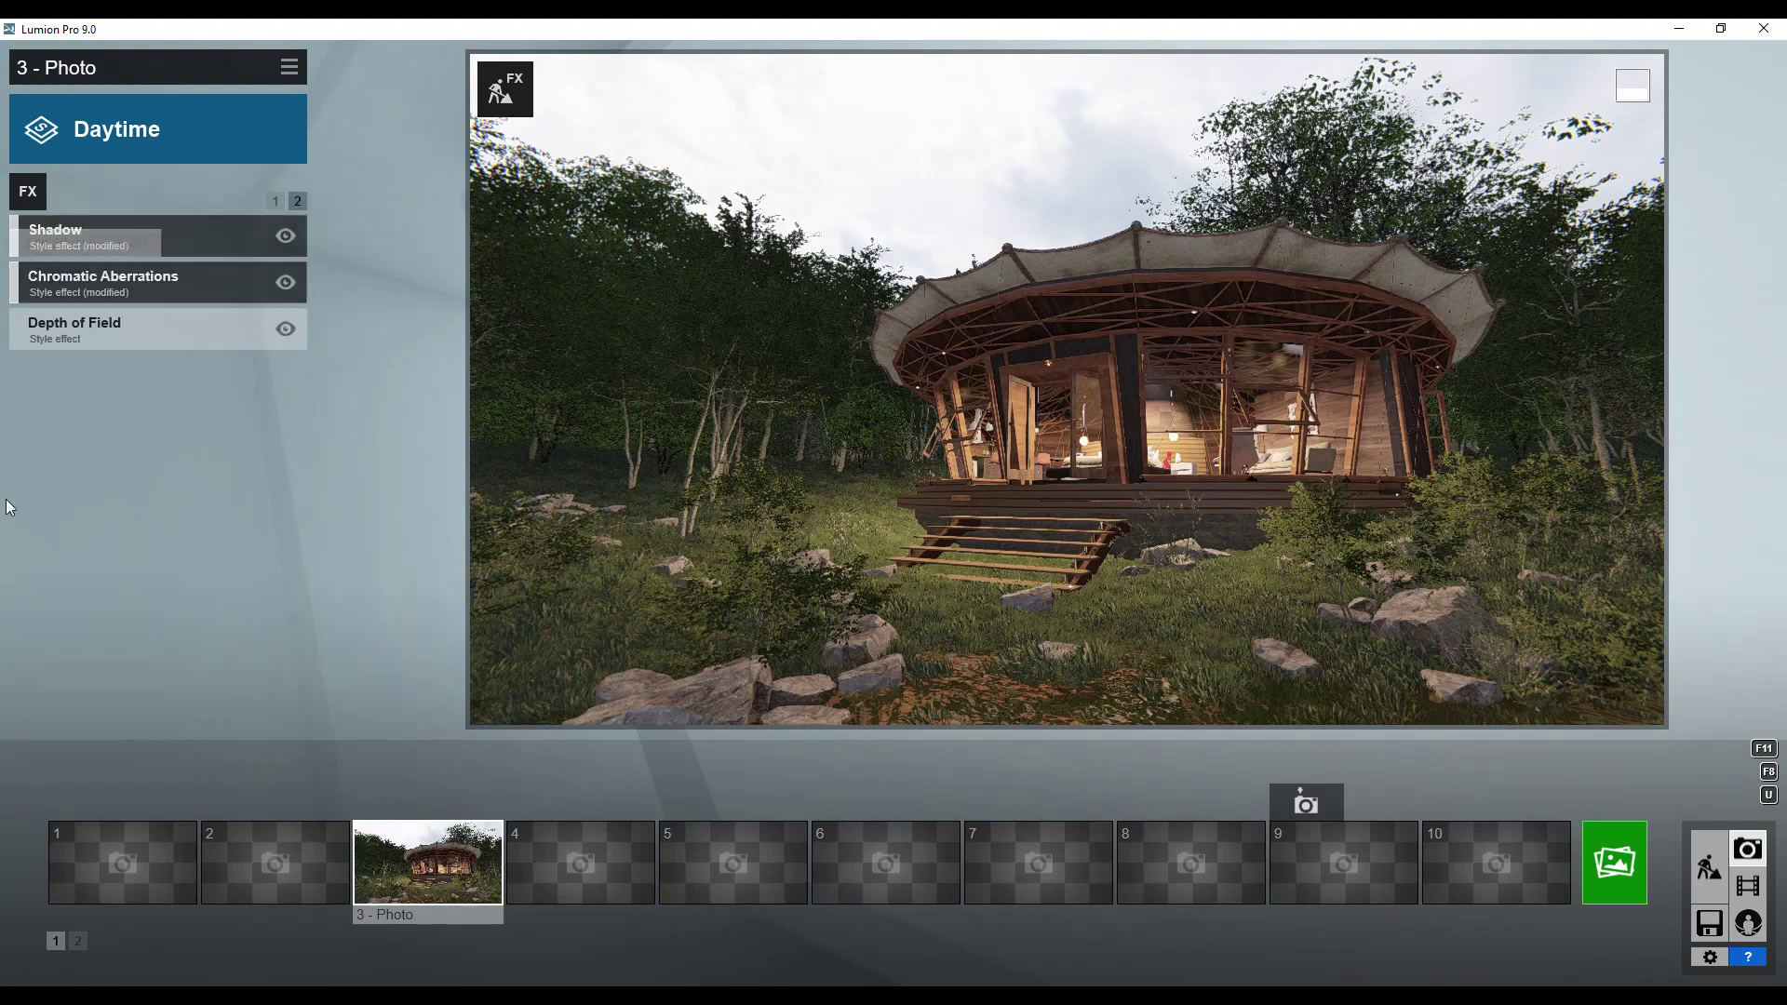
{"action": "left_click", "coordinate": [80, 332]}
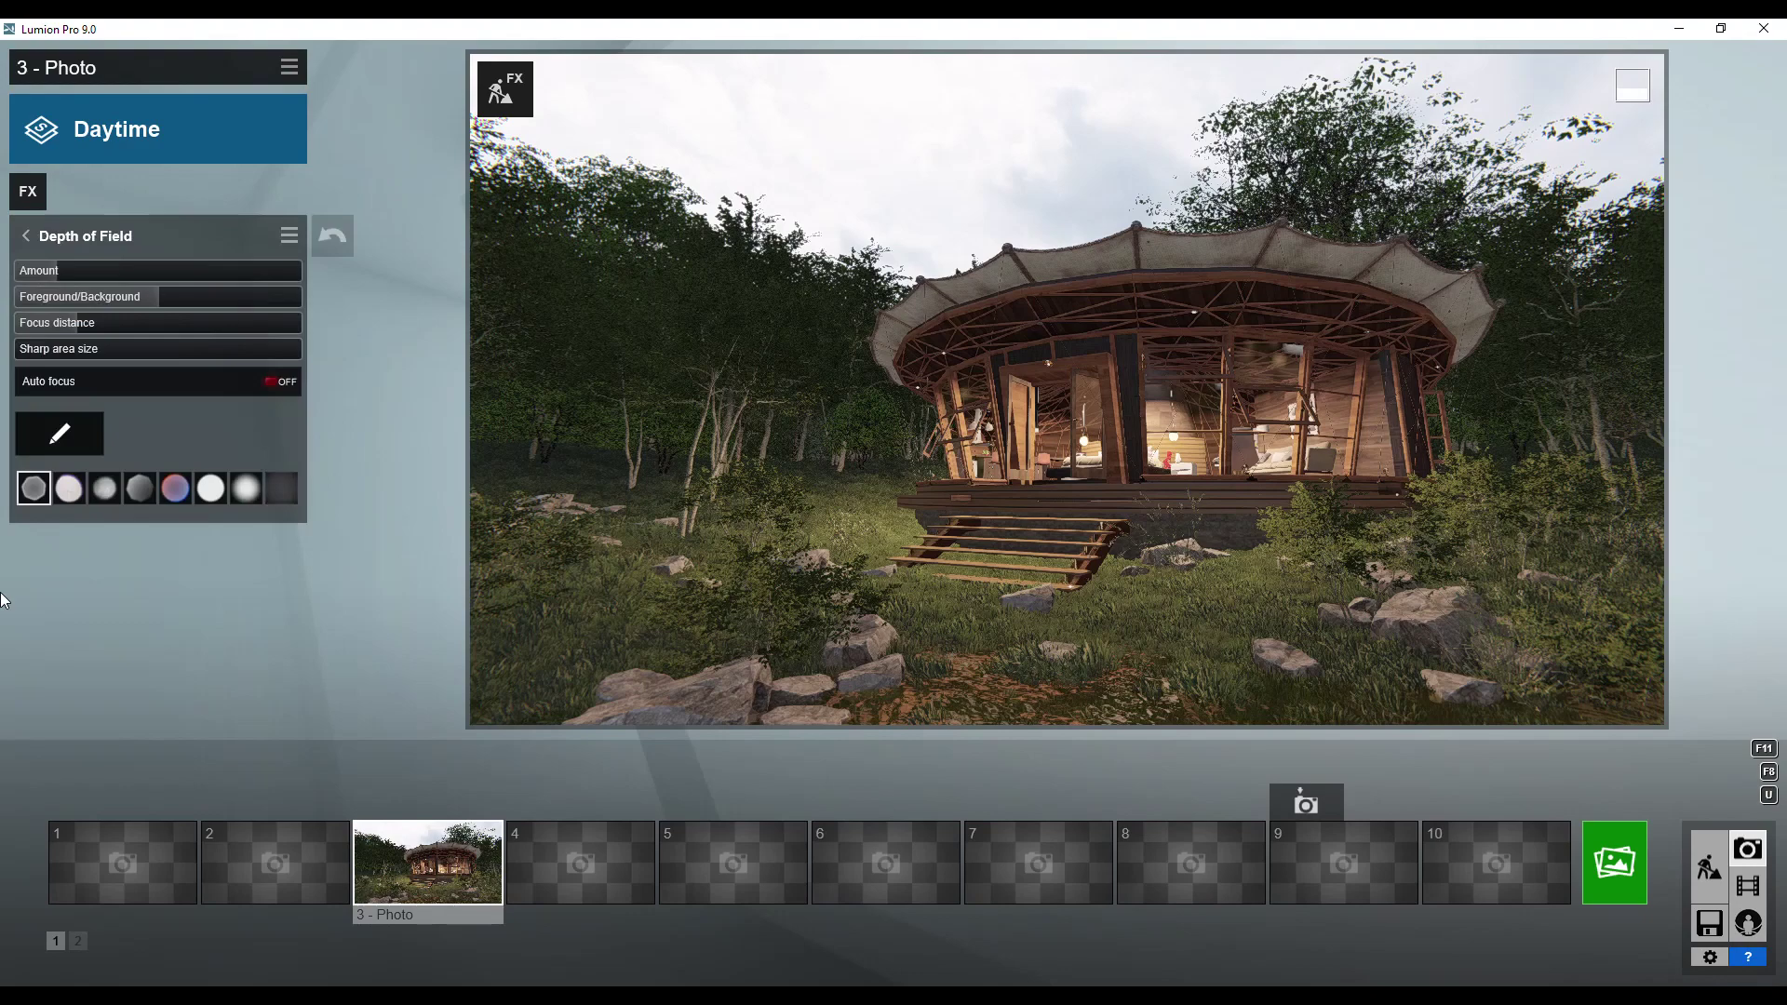
{"action": "left_click", "coordinate": [1602, 854]}
{"action": "left_click", "coordinate": [870, 772]}
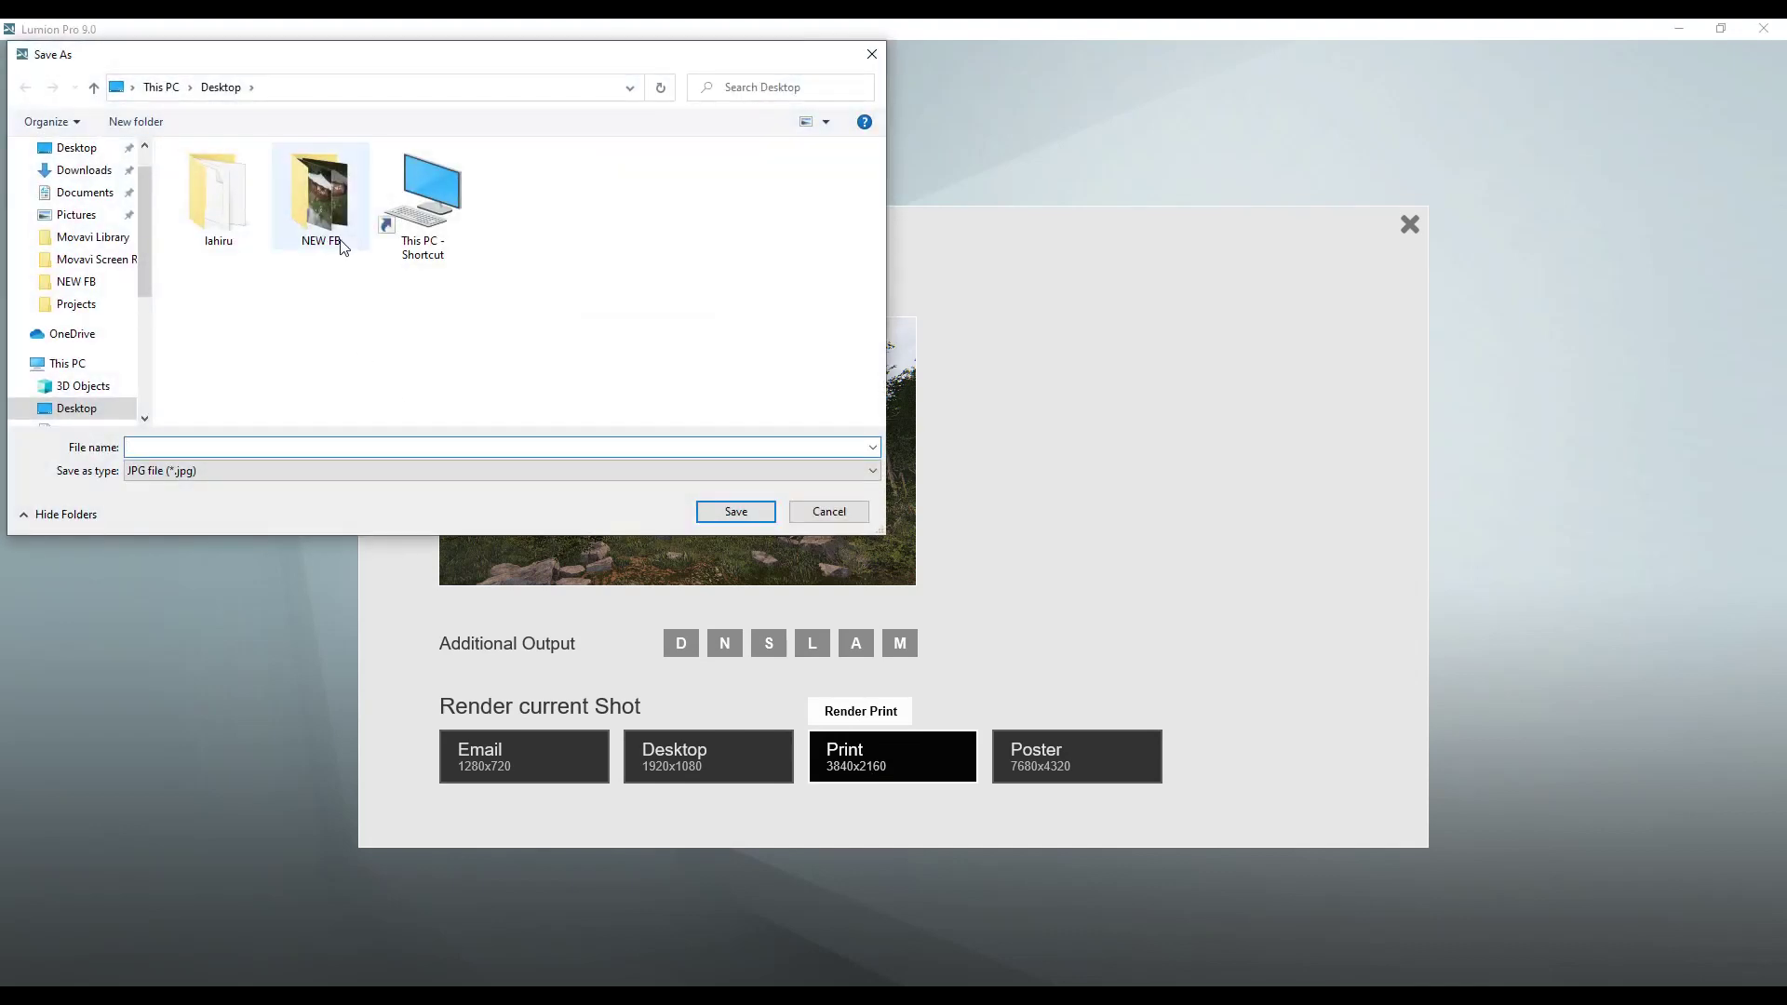
Save the render as the JPG 'image 1' and dismiss the finished-render notice
{"action": "type", "text": "image 1"}
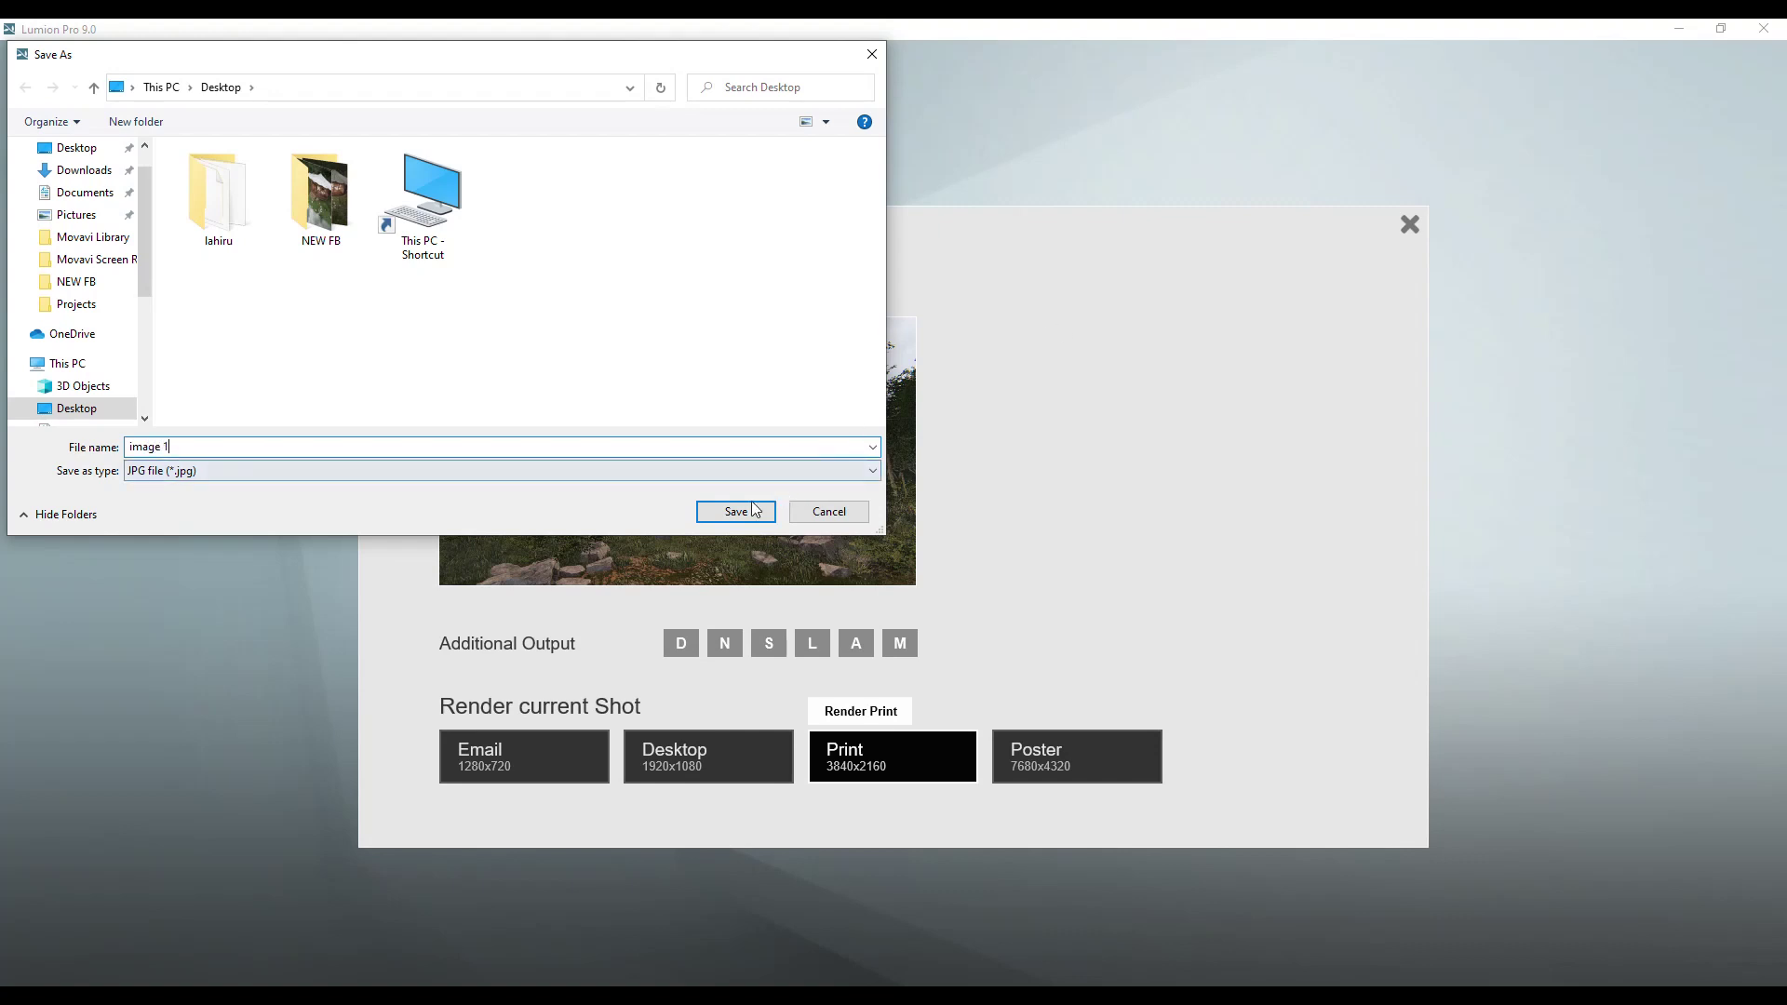
{"action": "left_click", "coordinate": [754, 509]}
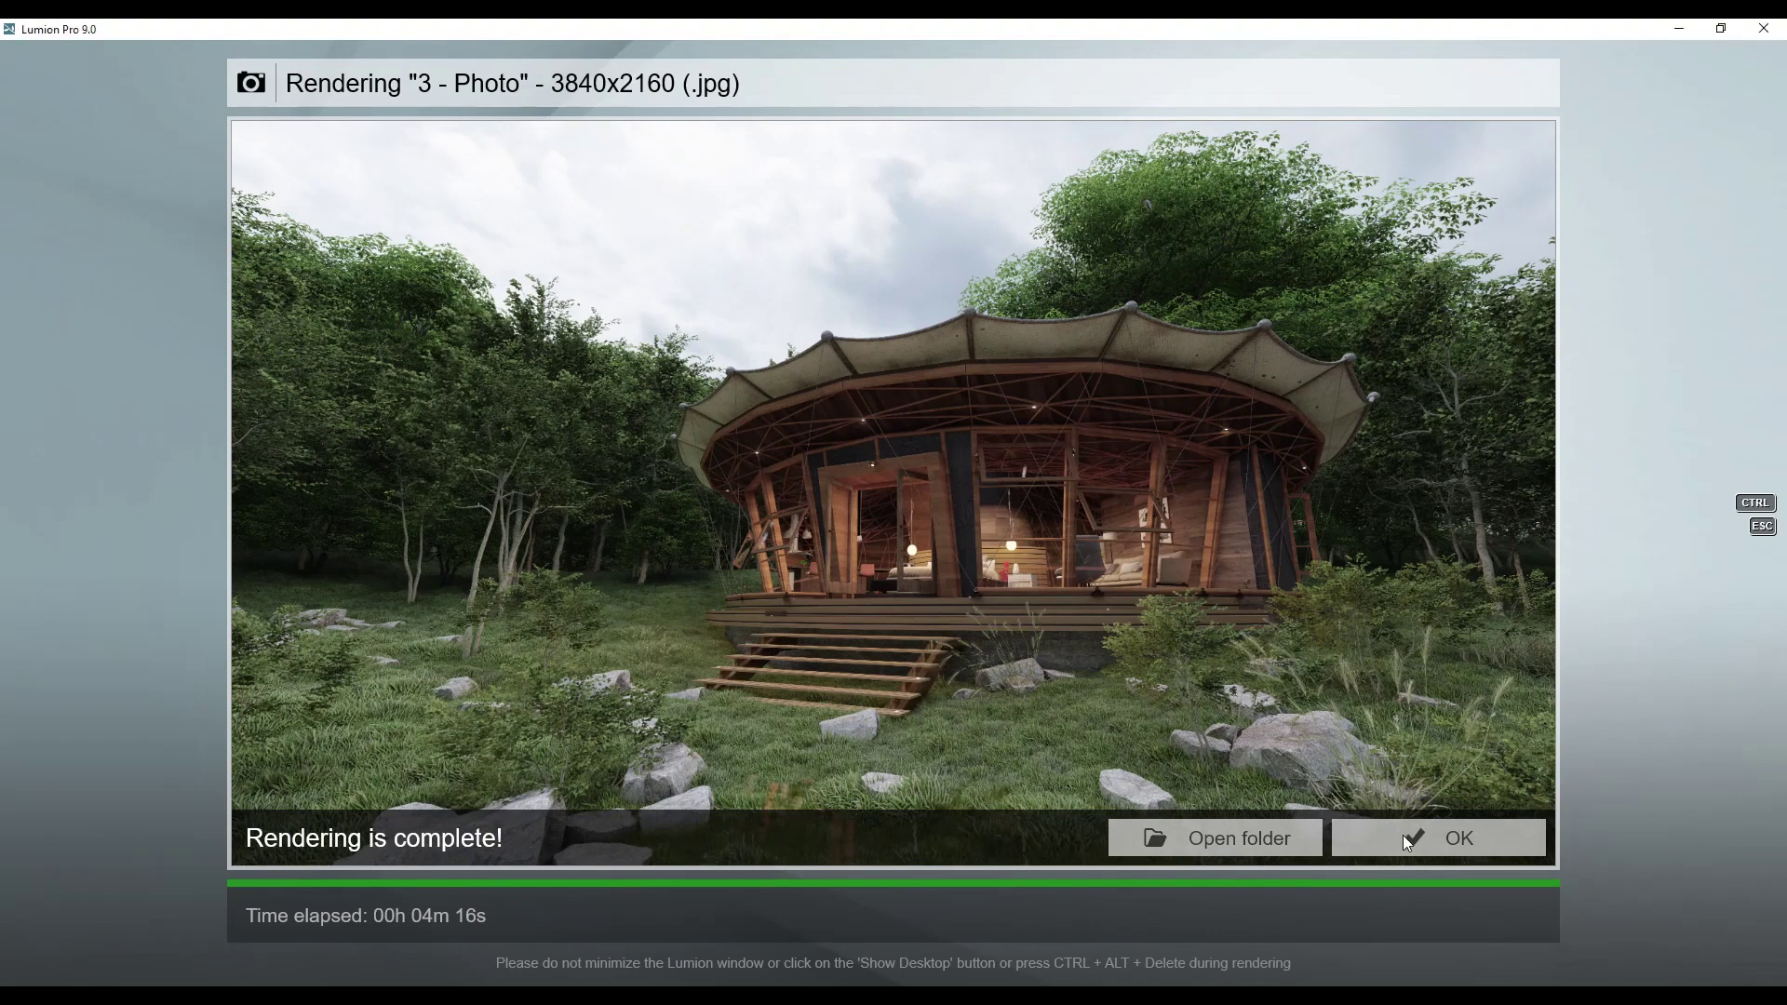
{"action": "left_click", "coordinate": [1403, 834]}
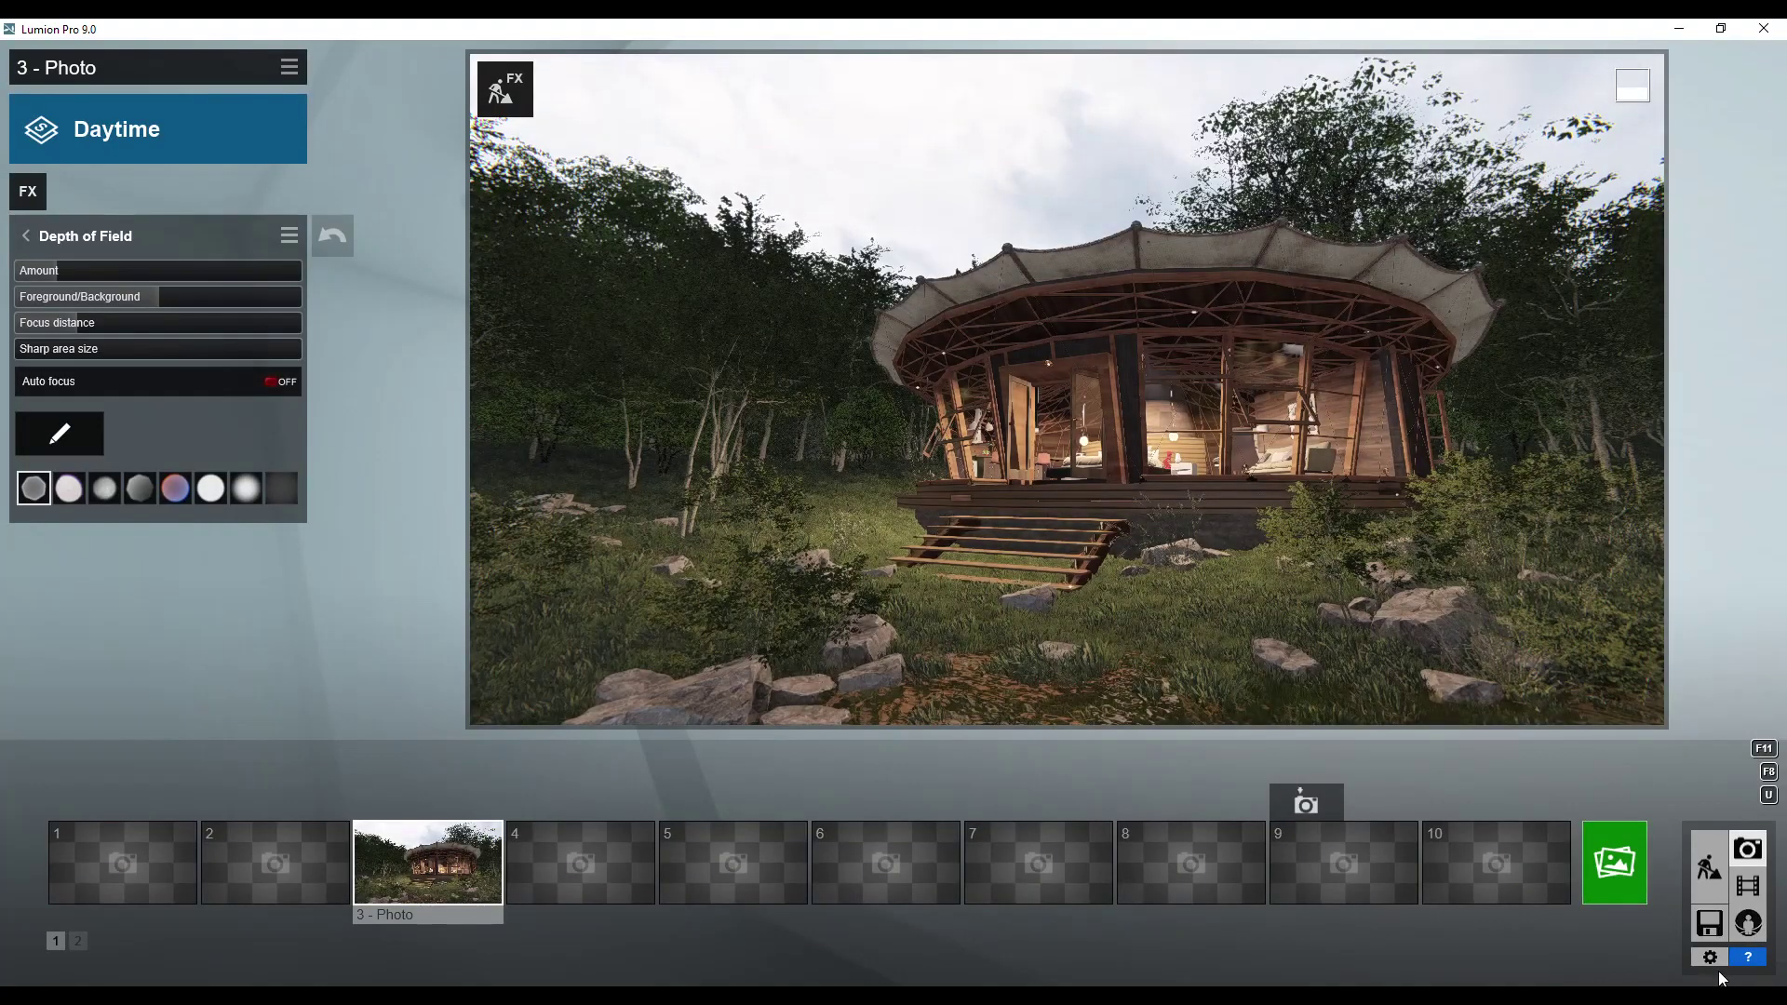